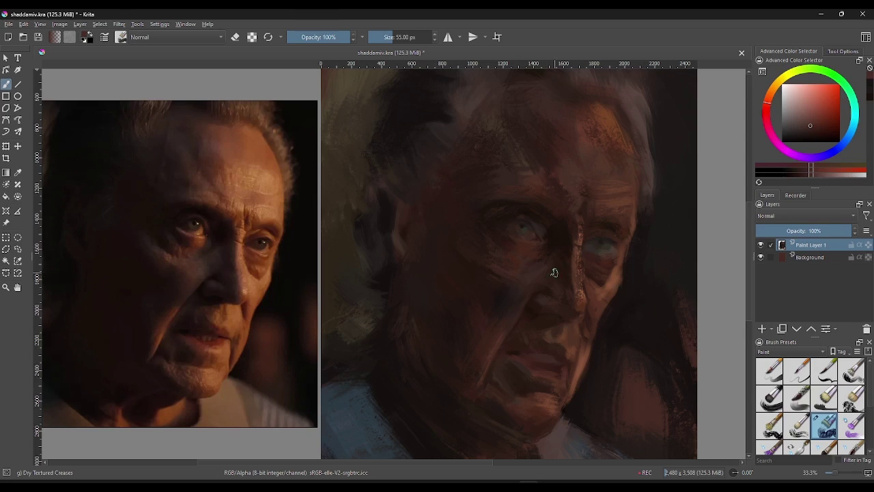
Step: Enlarge the brush to about 107 px and pick a slightly darker brown
left_click(492, 293, "ctrl")
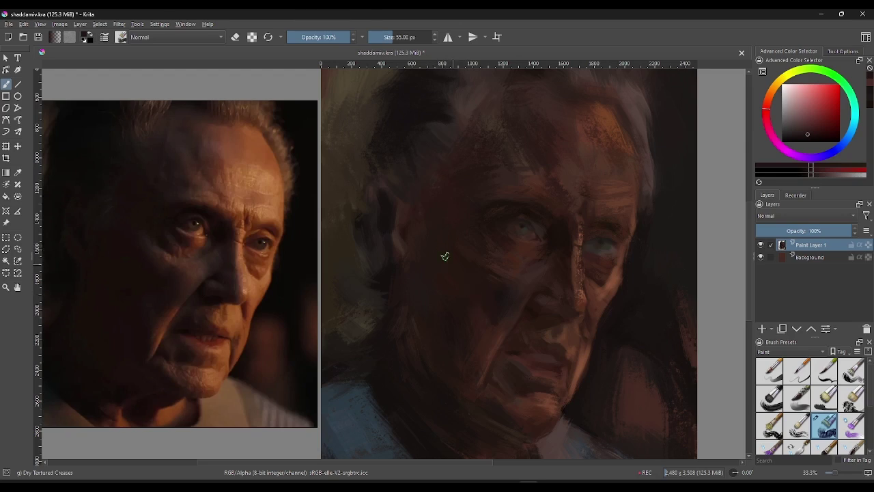
left_click_drag(407, 38, 419, 87)
left_click(811, 176)
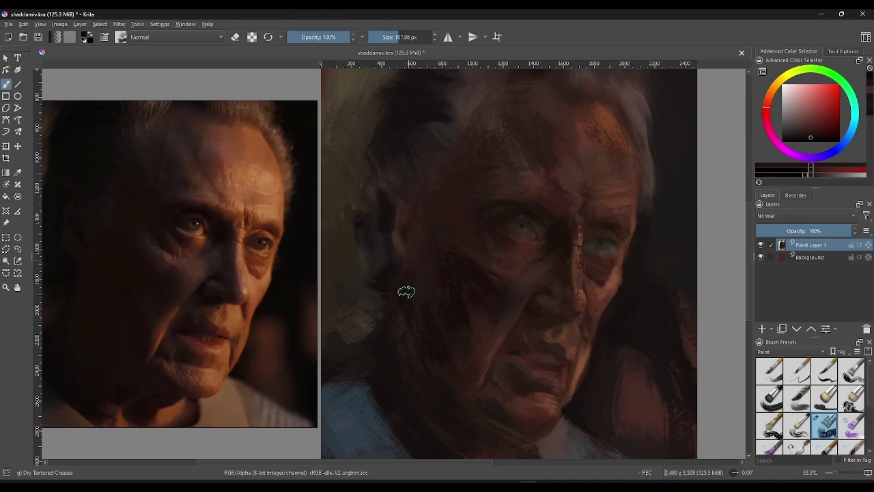
Step: Sample face tones and paint dark strokes over the forehead, temple and left cheek
left_click(418, 290, "ctrl")
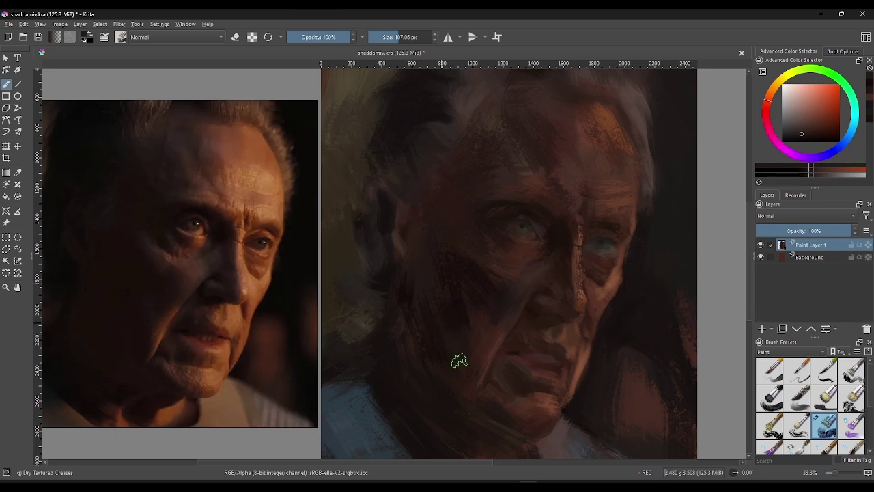
left_click(430, 292, "ctrl")
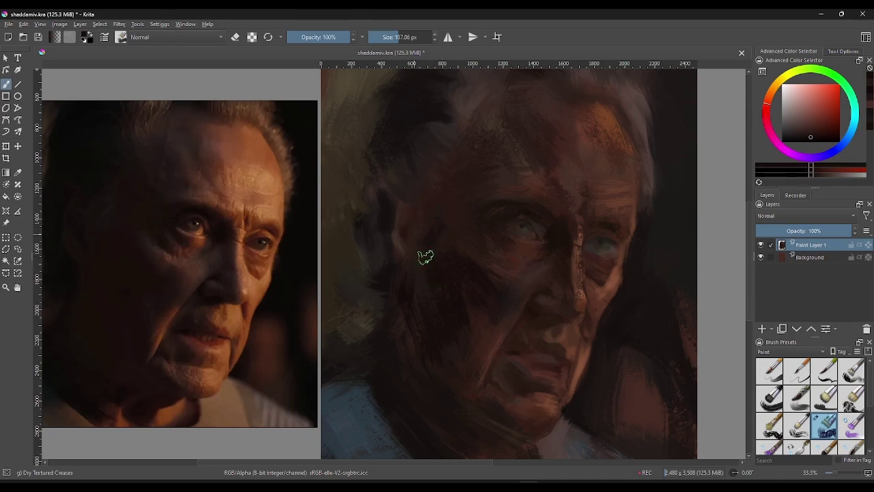
left_click(471, 307, "ctrl")
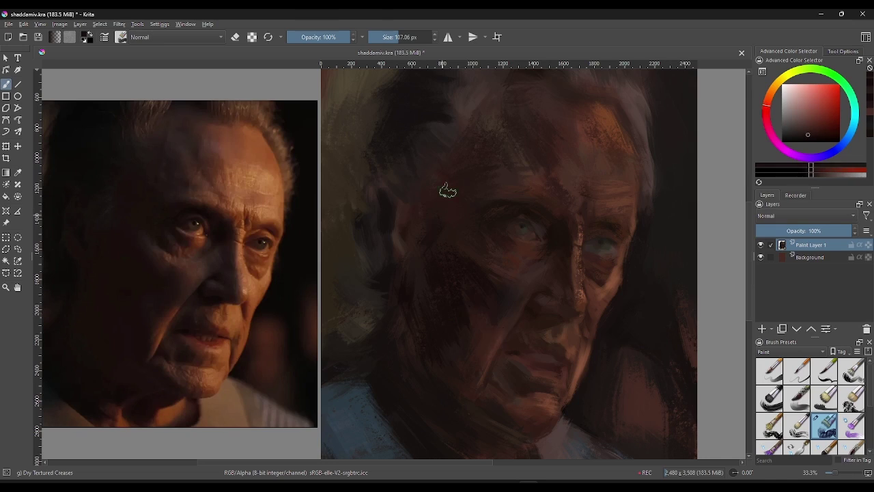
left_click(437, 239, "ctrl")
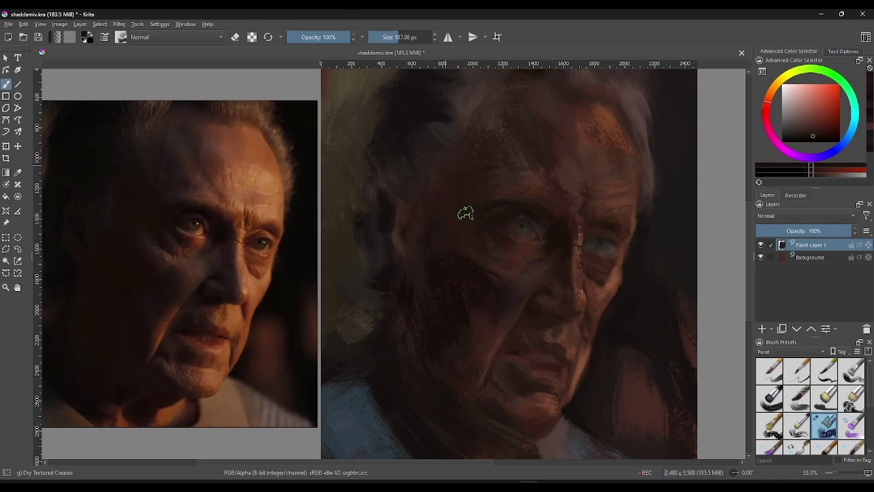
left_click(453, 169, "ctrl")
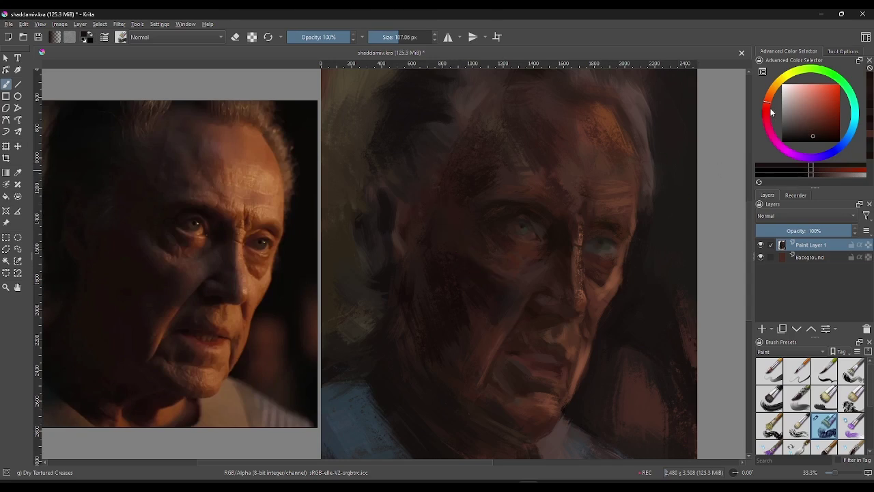
Step: Choose a darker red paint colour in the Advanced Color Selector
left_click(766, 114)
left_click(815, 133)
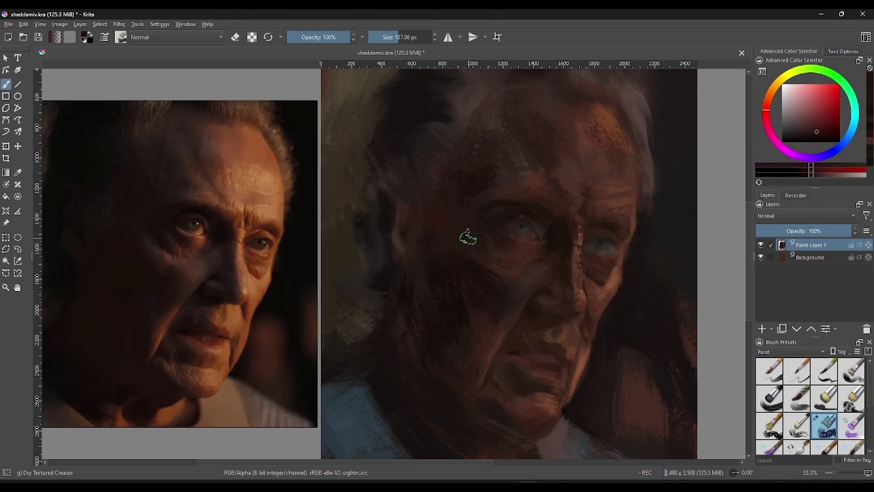
left_click(812, 174)
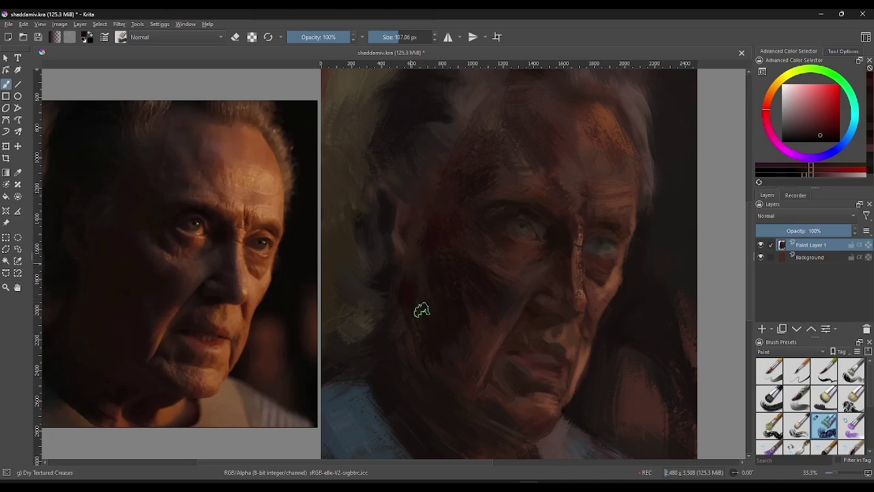
Step: Sample shadow tones from the face and paint warm strokes over the left cheek, brow and jaw
left_click(418, 293, "ctrl")
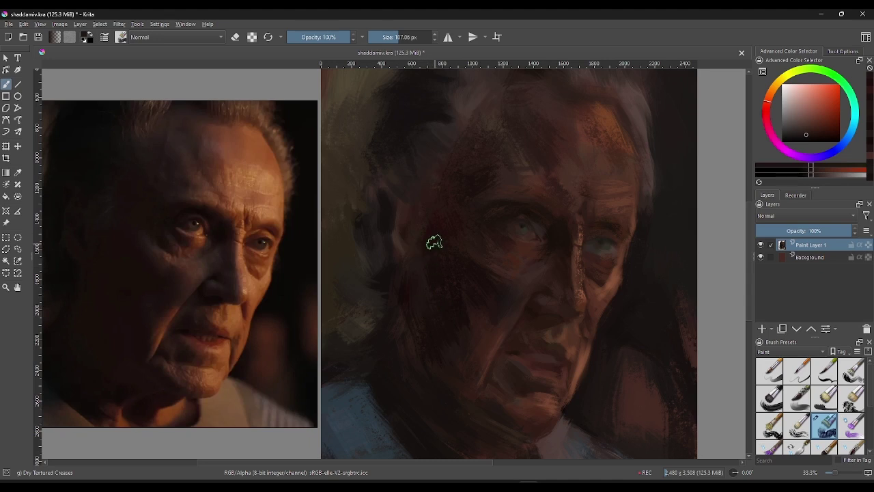
left_click(478, 345, "ctrl")
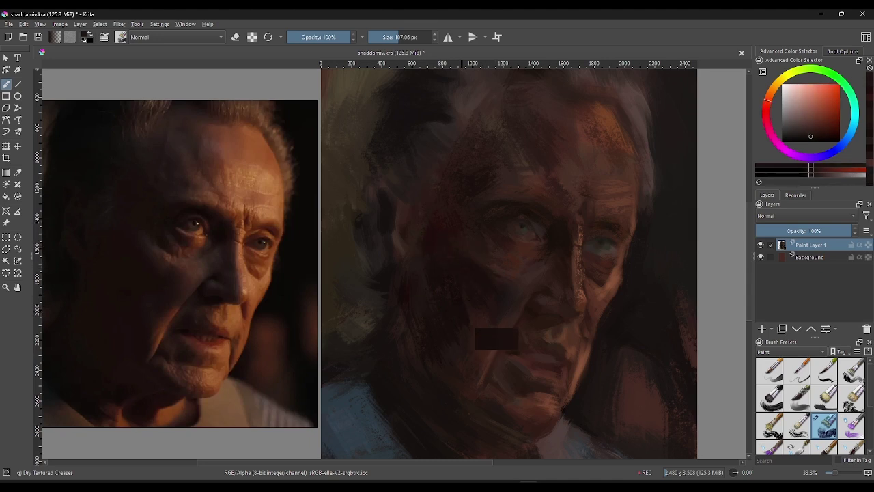
left_click(432, 307, "ctrl")
left_click(435, 269, "ctrl")
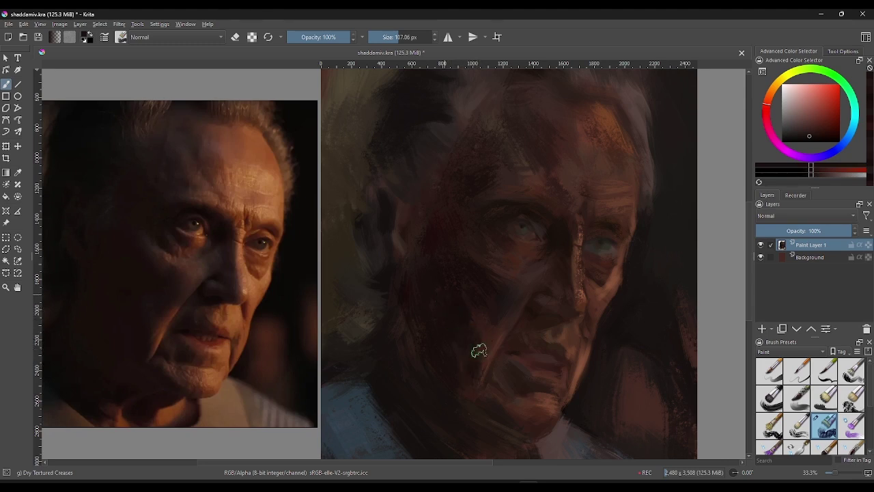
left_click(465, 300, "ctrl")
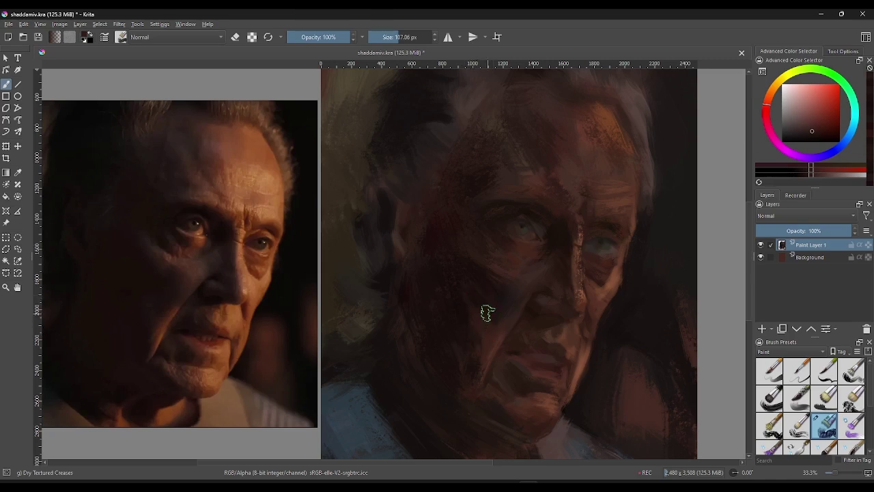
left_click(482, 354, "ctrl")
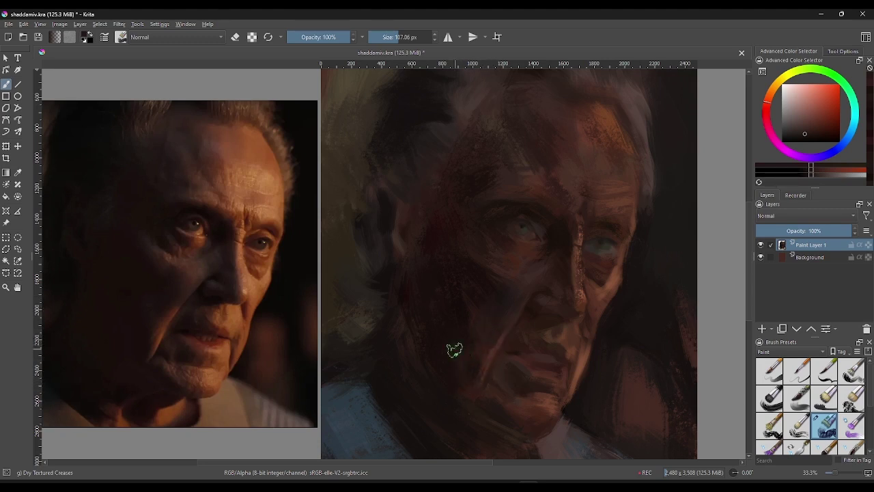
left_click(486, 371, "ctrl")
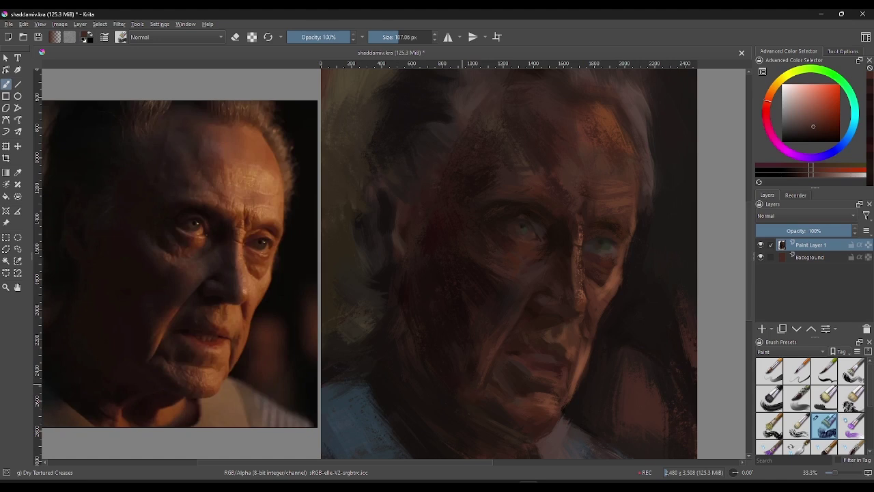
Step: Paint the chin, jaw and collar with muted, darker warm browns sampled from the canvas
left_click(494, 397, "ctrl")
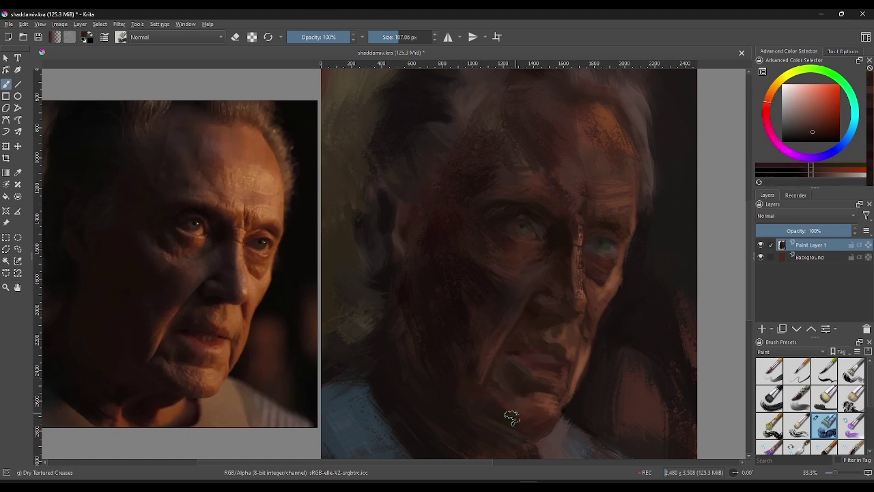
left_click(497, 397, "ctrl")
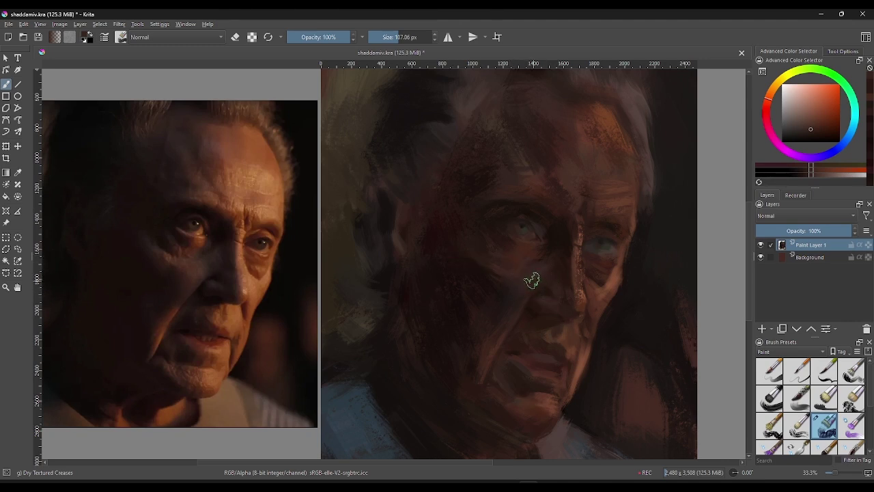
left_click(581, 364, "ctrl")
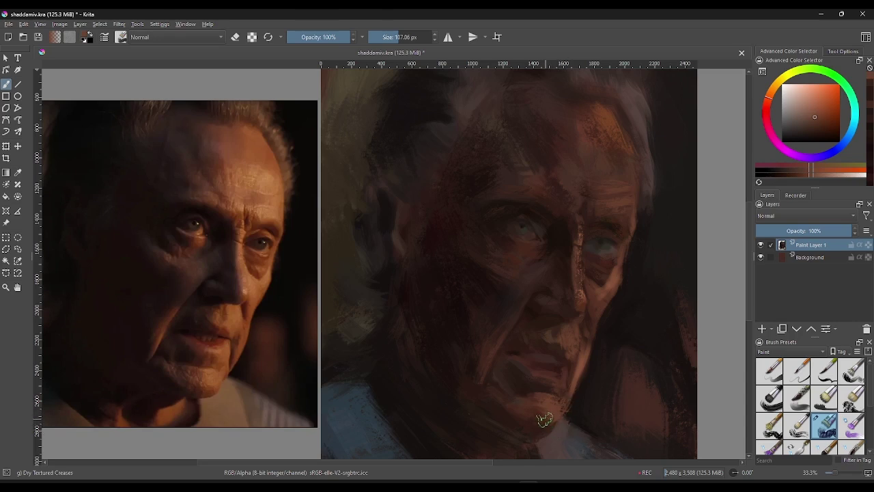
left_click(549, 410, "ctrl")
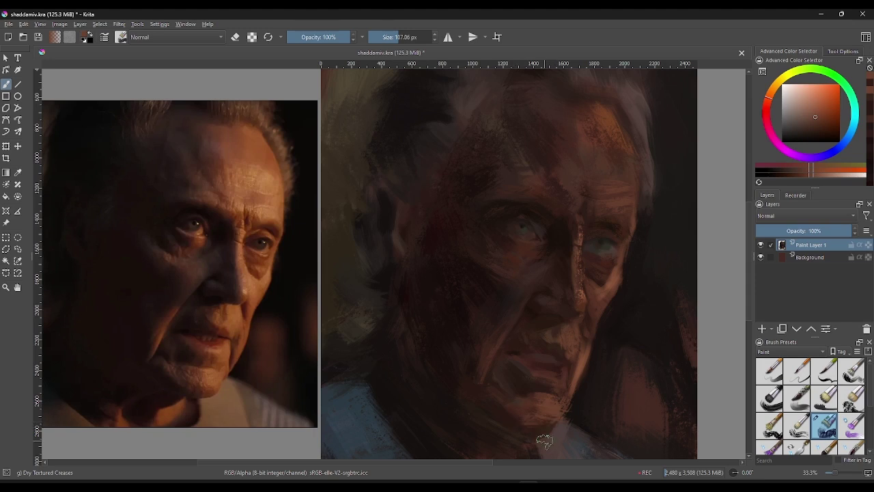
left_click(541, 430, "ctrl")
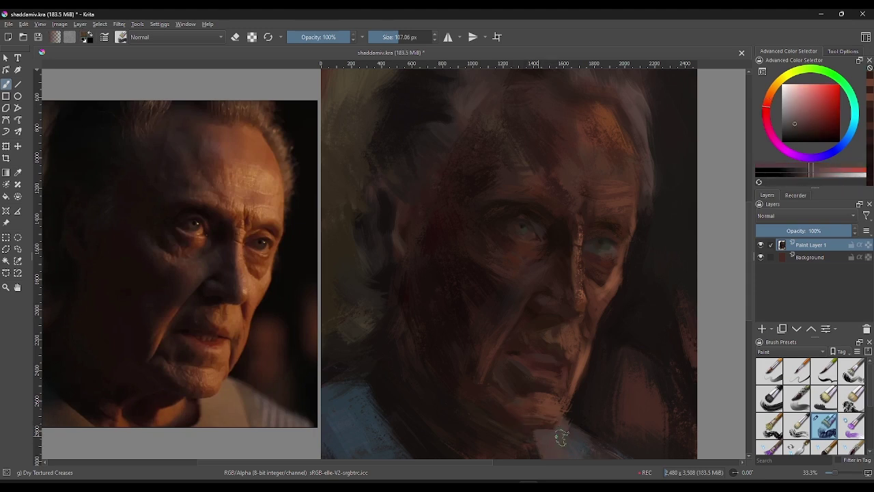
left_click(532, 431, "ctrl")
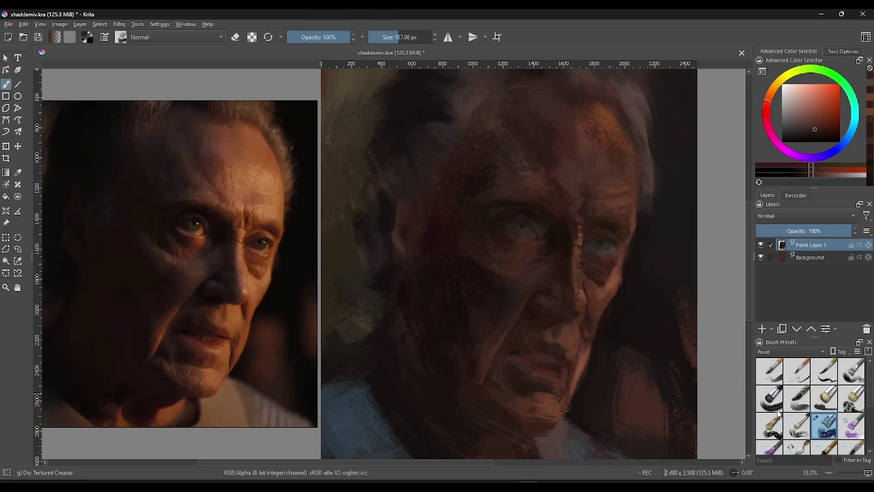
Step: With the Bristles-3 Large Smooth preset, paint the right cheek using darker reds sampled nearby
left_click(768, 395)
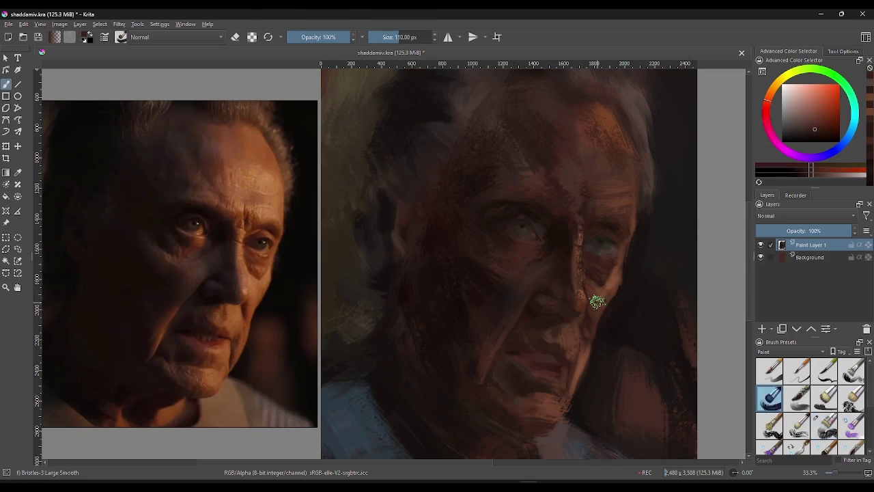
left_click(486, 289, "ctrl")
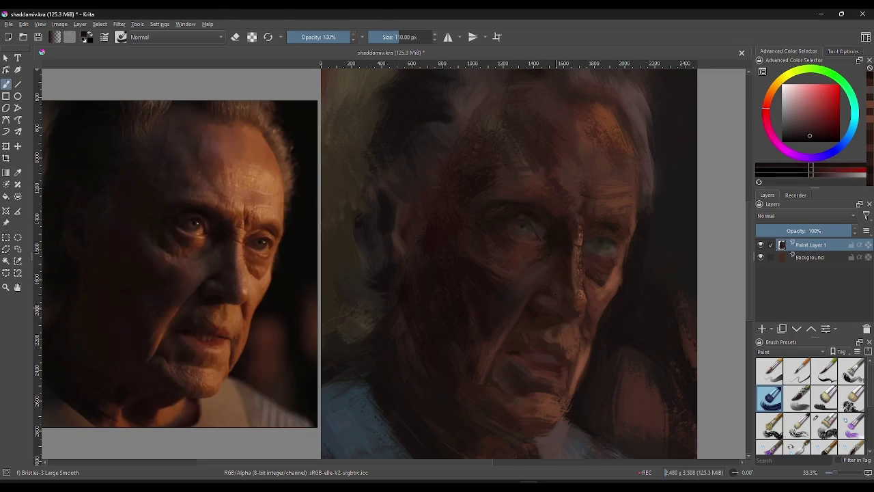
left_click(553, 300, "ctrl")
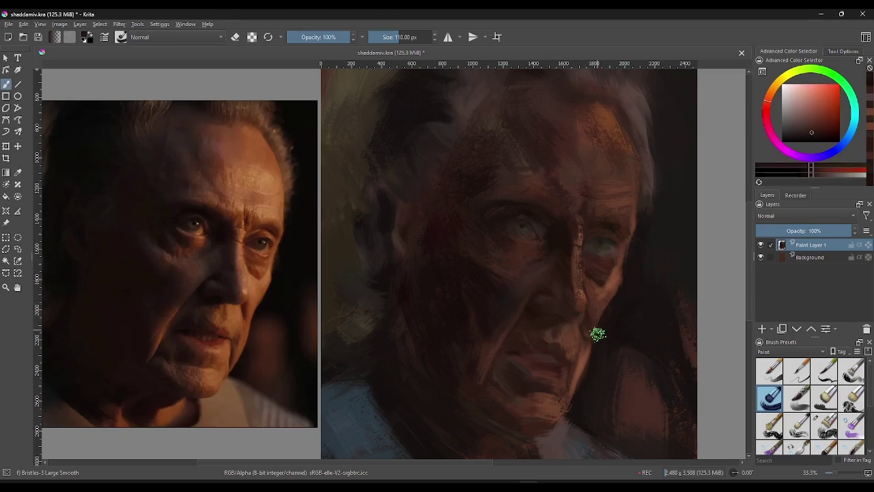
left_click(552, 295, "ctrl")
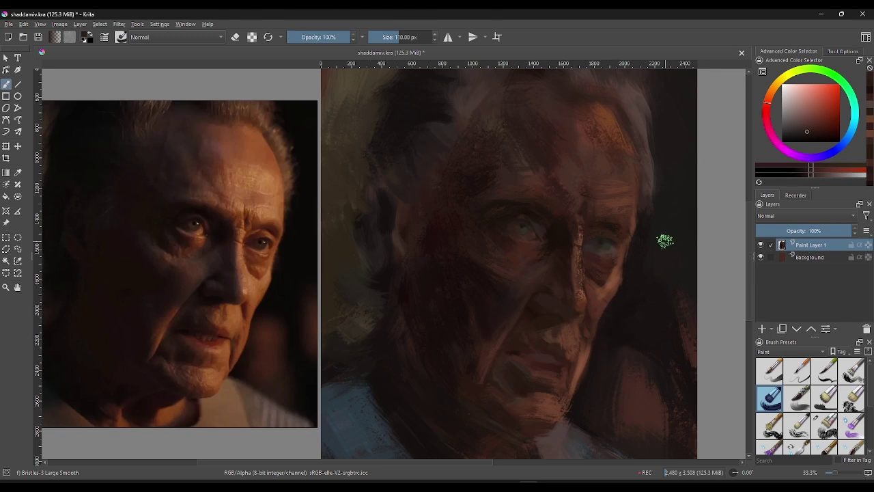
Step: At a 17 px brush, add fine dark details around the eyes and nose
left_click_drag(405, 40, 393, 42)
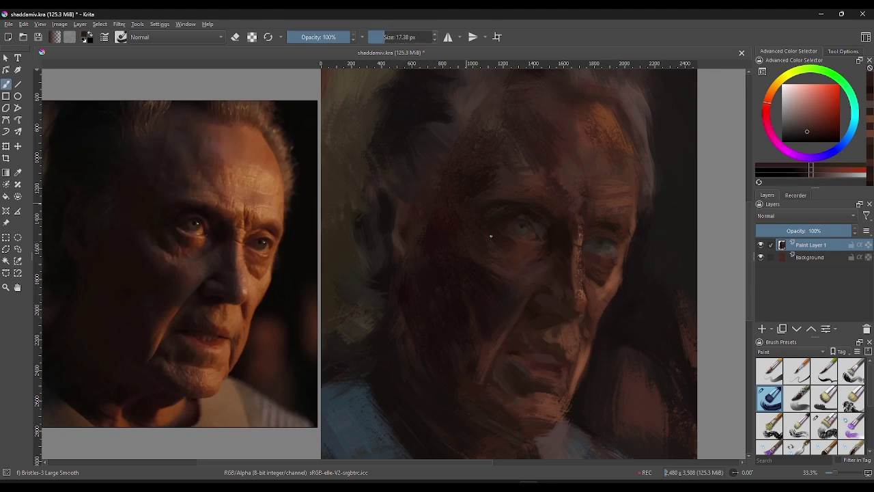
left_click(575, 289, "ctrl")
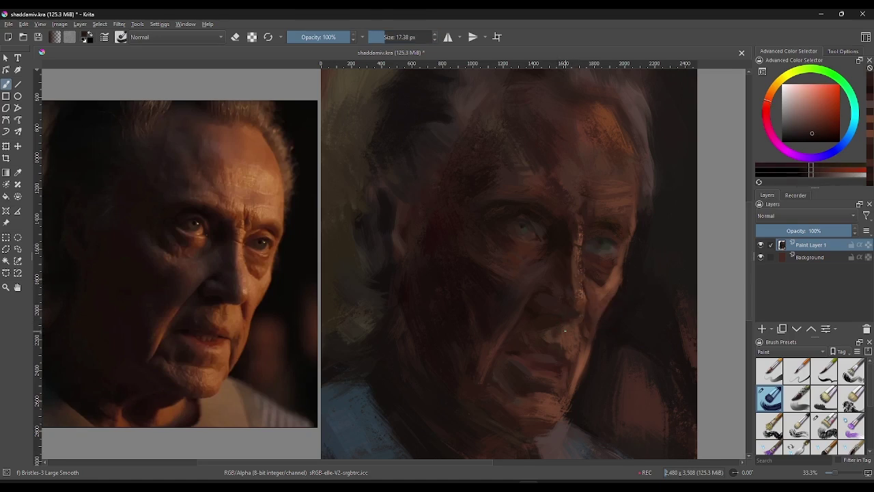
left_click_drag(541, 311, 550, 307)
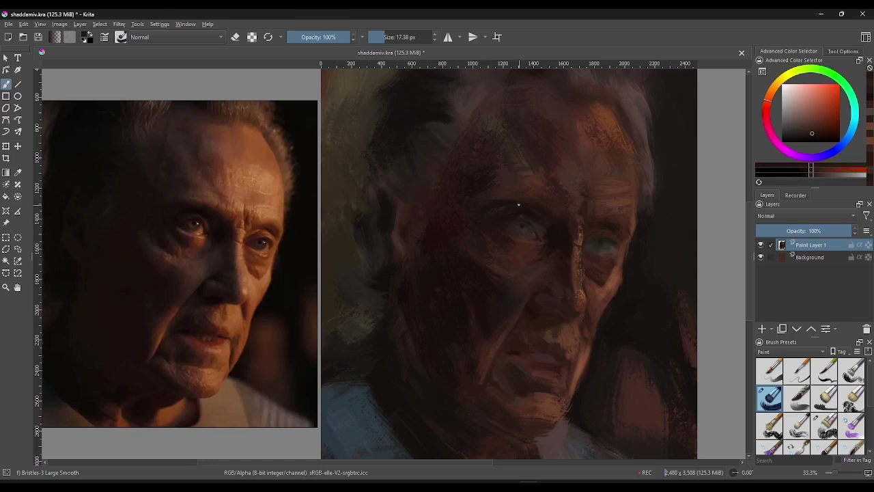
Step: At about 24 px, paint the left side of the head with browns sampled from the shadowed cheek
left_click(562, 236, "ctrl")
left_click_drag(388, 36, 390, 36)
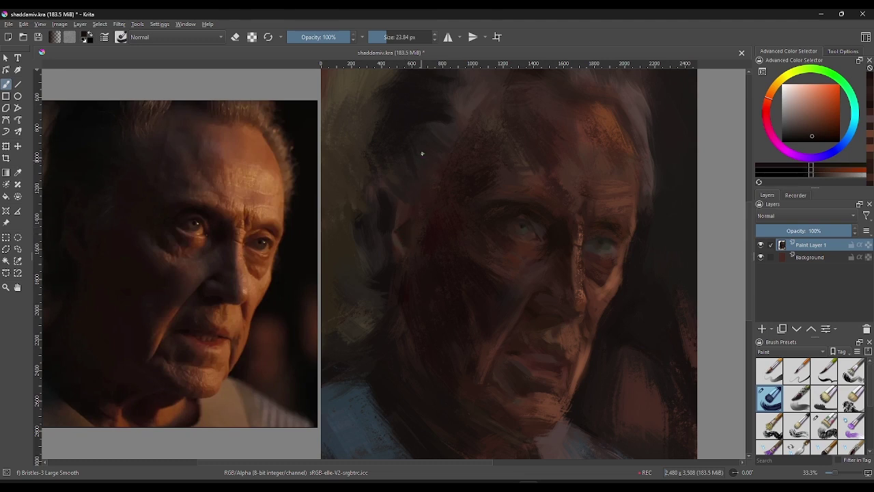
left_click(427, 241, "ctrl")
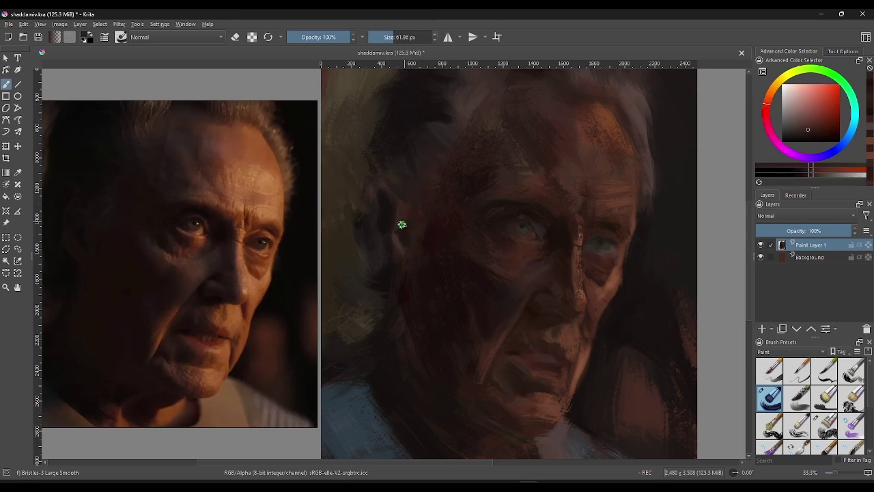
left_click(396, 236, "ctrl")
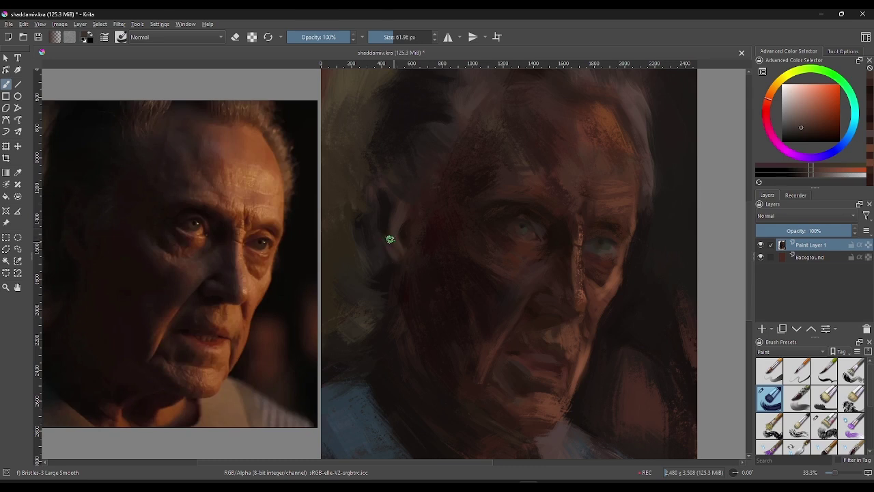
left_click(422, 252, "ctrl")
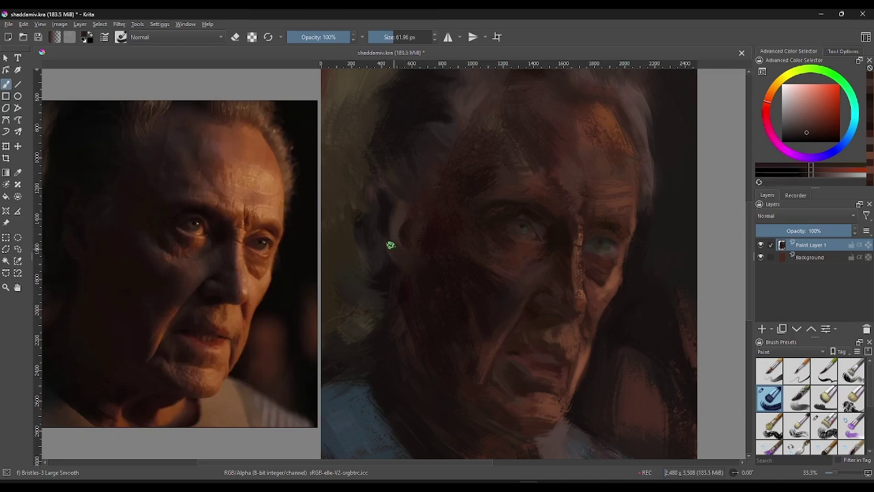
left_click(412, 250, "ctrl")
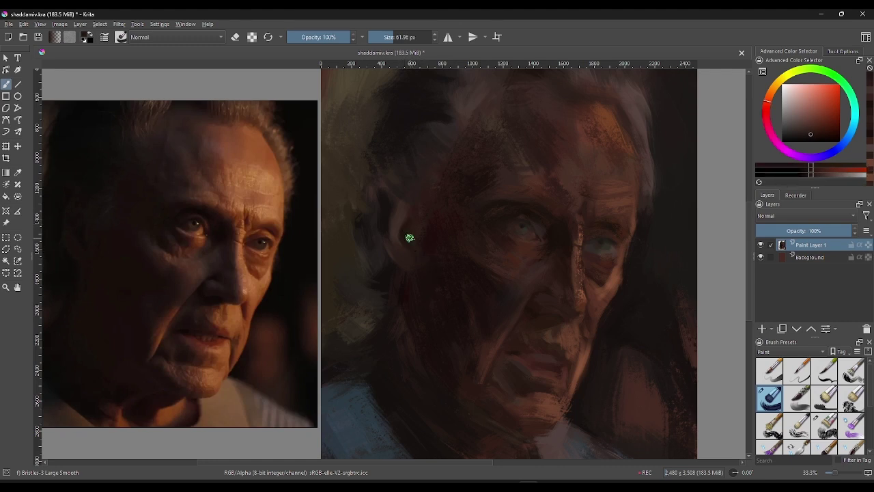
left_click(417, 244, "ctrl")
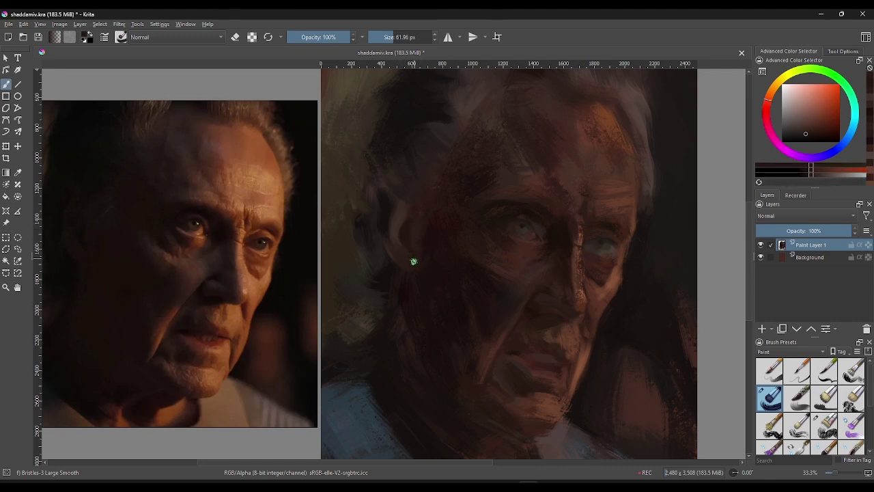
Step: Blend darker sampled browns into the hair and temple, then raise brush size to 170 px
left_click(393, 229, "ctrl")
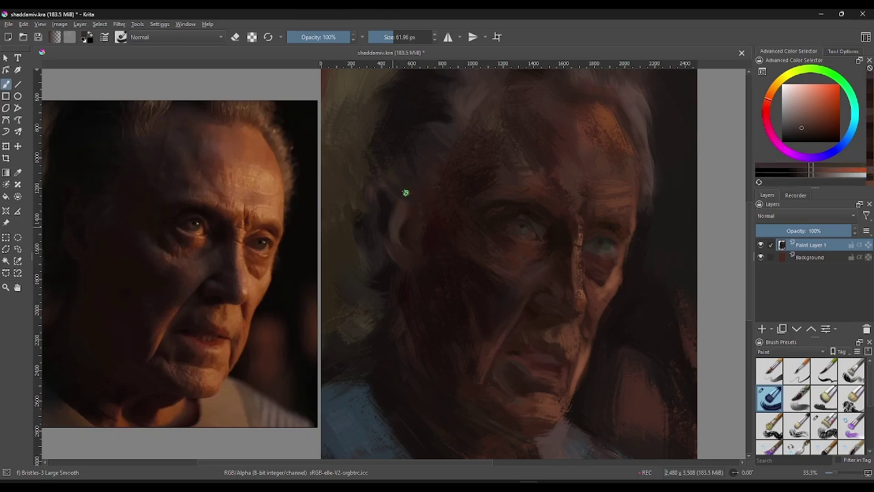
left_click(390, 214, "ctrl")
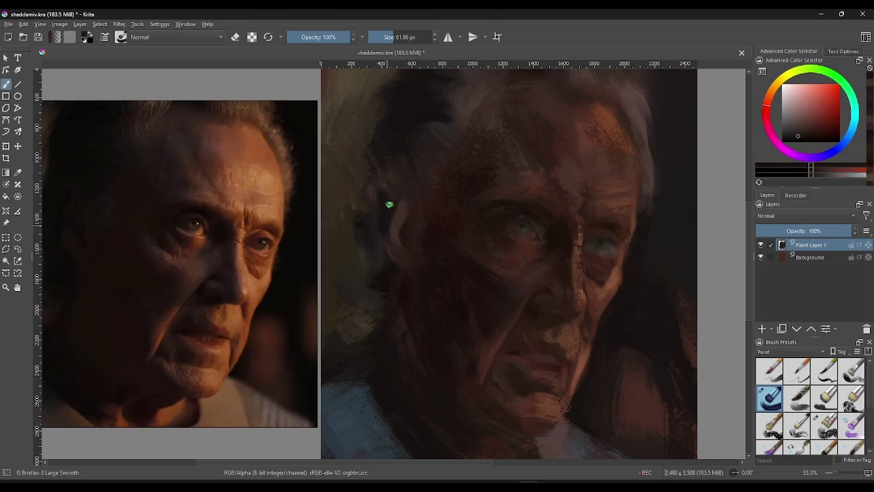
left_click(394, 220, "ctrl")
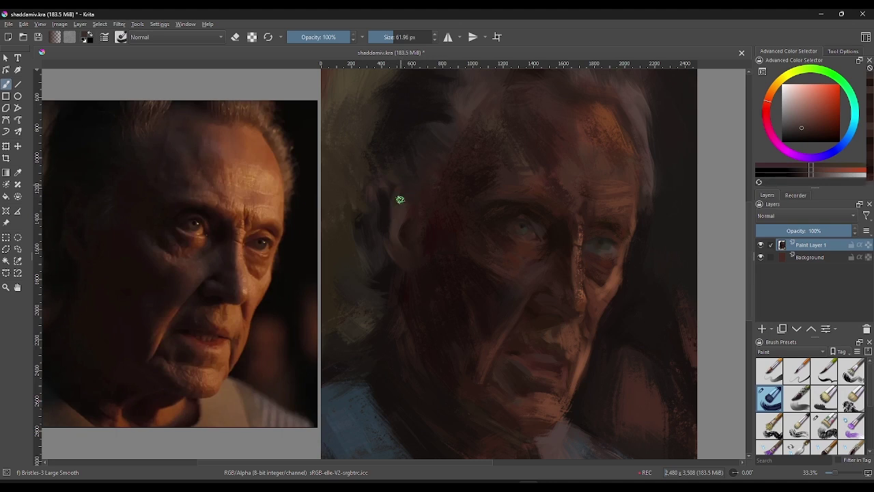
left_click(397, 245, "ctrl")
left_click(402, 228, "ctrl")
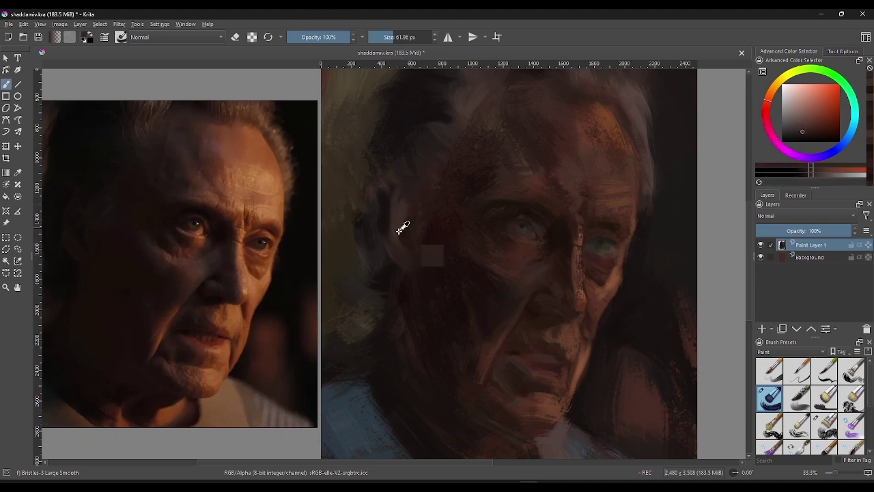
left_click(500, 240, "ctrl")
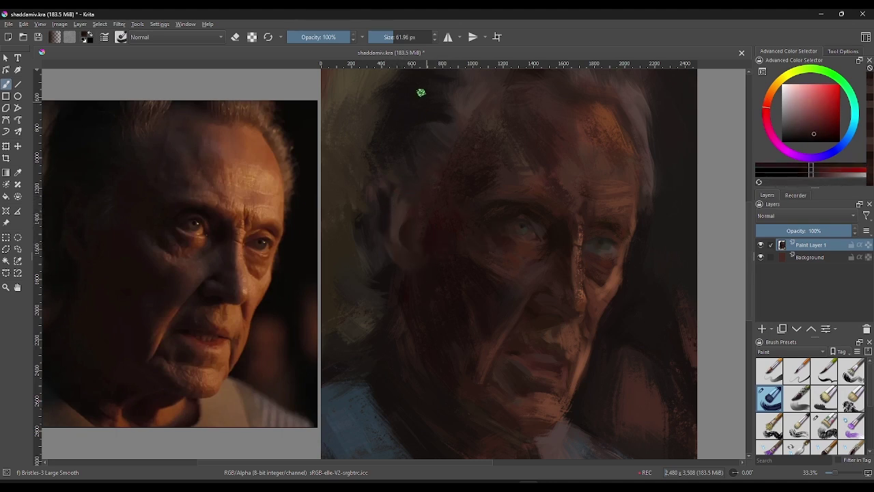
Step: Reduce the brush from 170 px to about 65 px and paint the cheek with sampled red-browns
left_click(401, 36)
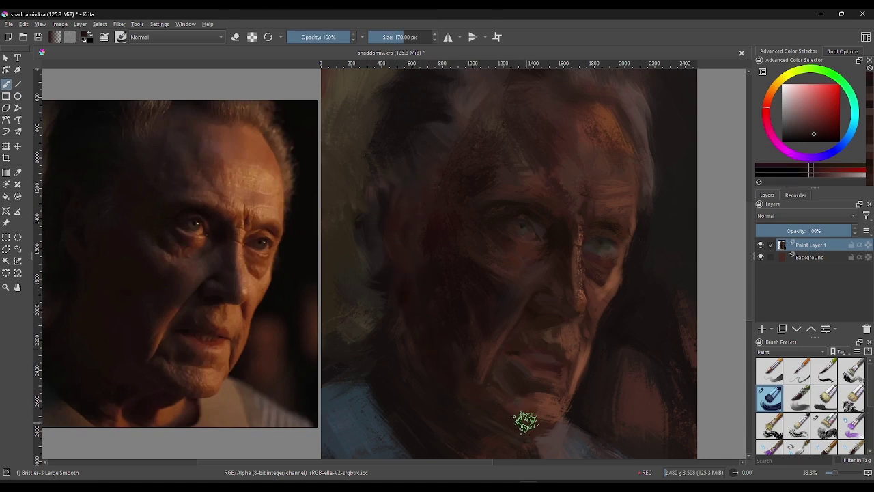
left_click(398, 36)
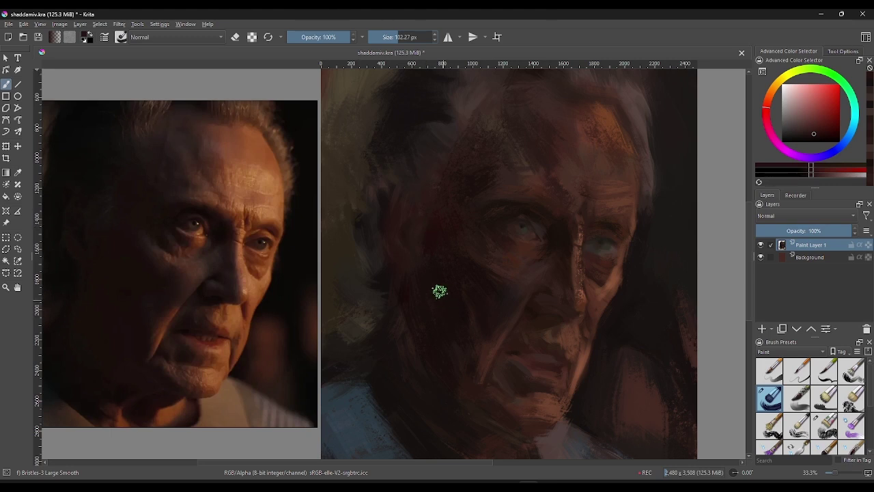
left_click(403, 36)
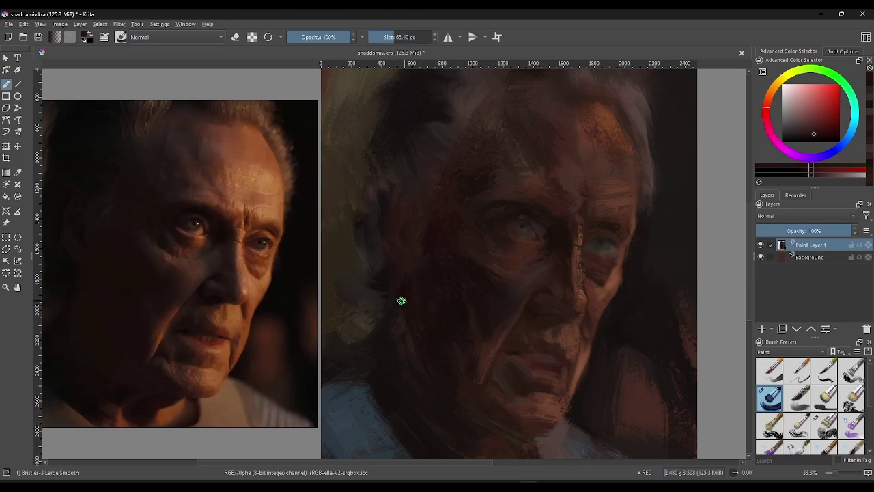
left_click(387, 273, "ctrl")
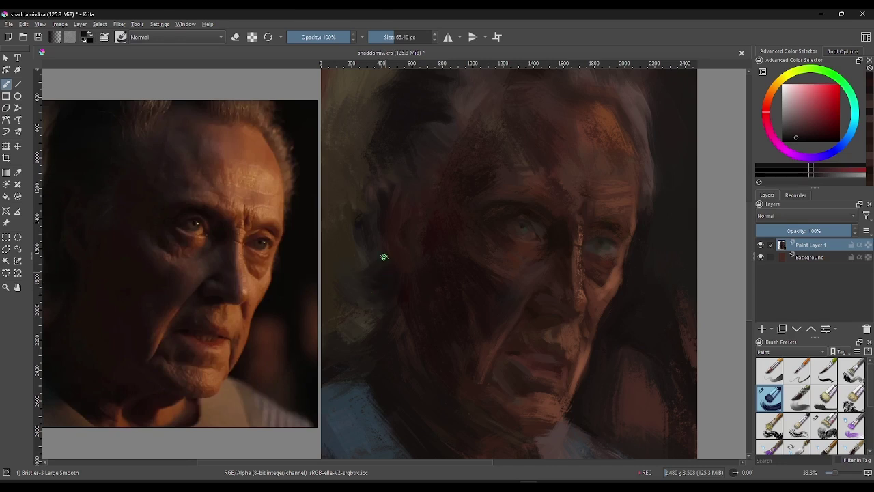
left_click(417, 252, "ctrl")
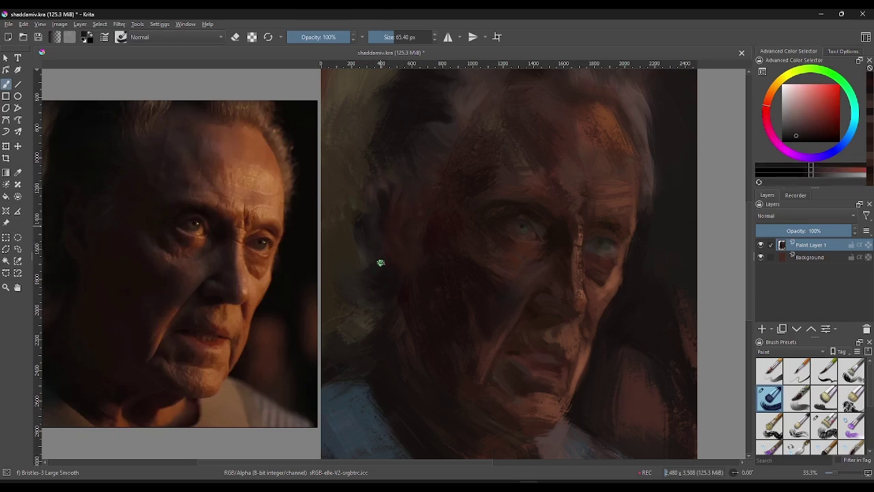
left_click(388, 262, "ctrl")
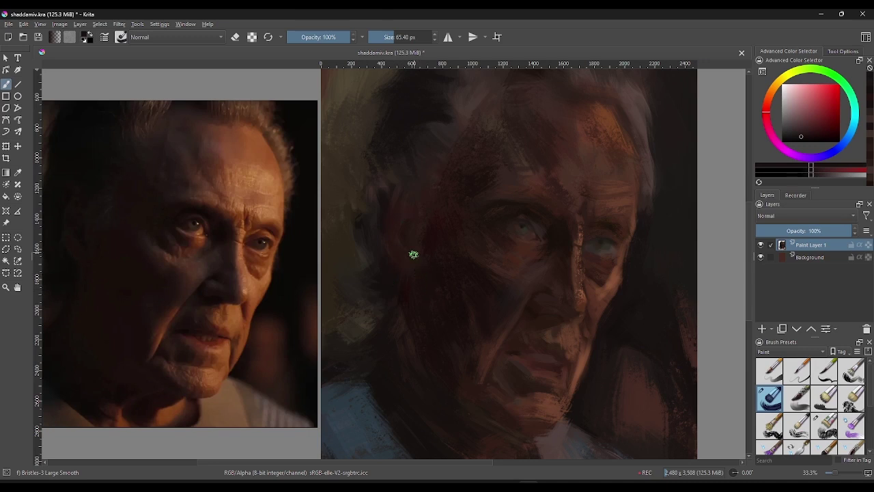
Step: Blend orange skin tones and redder shadow colours into the shadowed cheek and temple
left_click(564, 233, "ctrl")
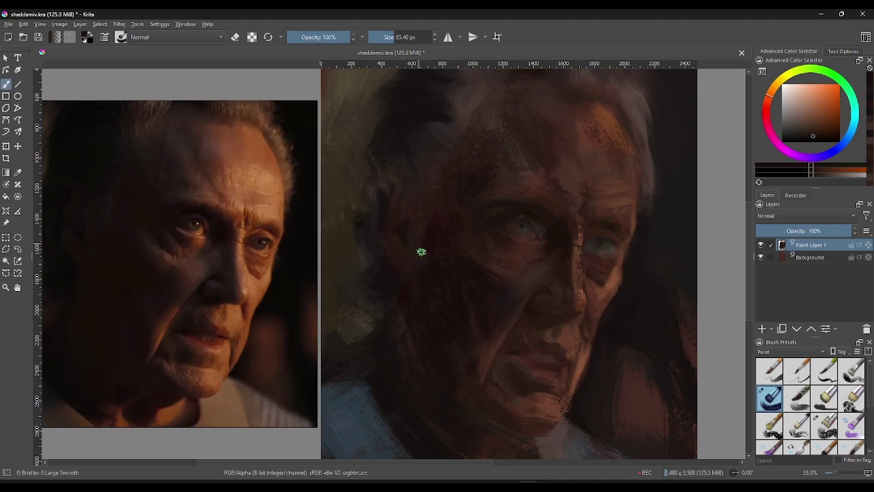
left_click(421, 231, "ctrl")
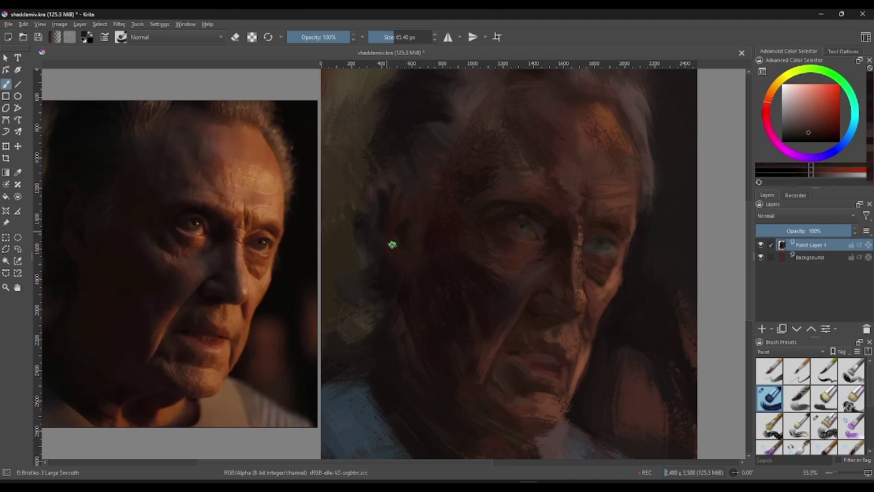
left_click(420, 230, "ctrl")
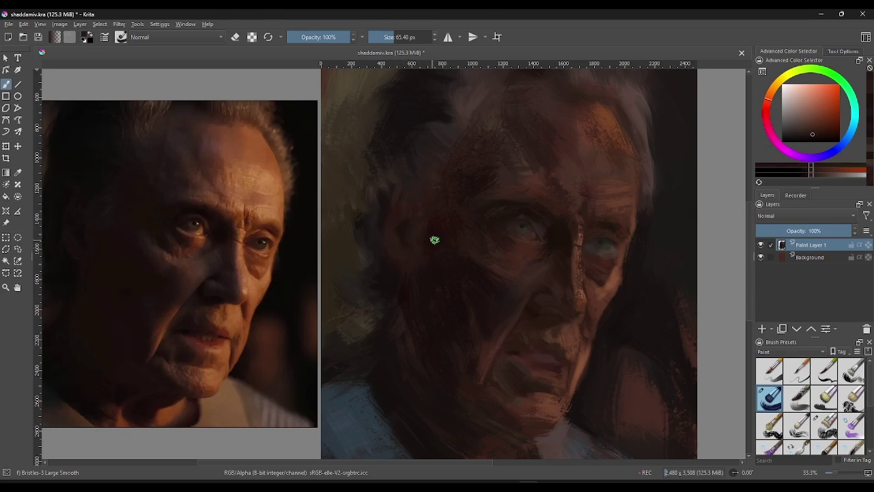
left_click(494, 175, "ctrl")
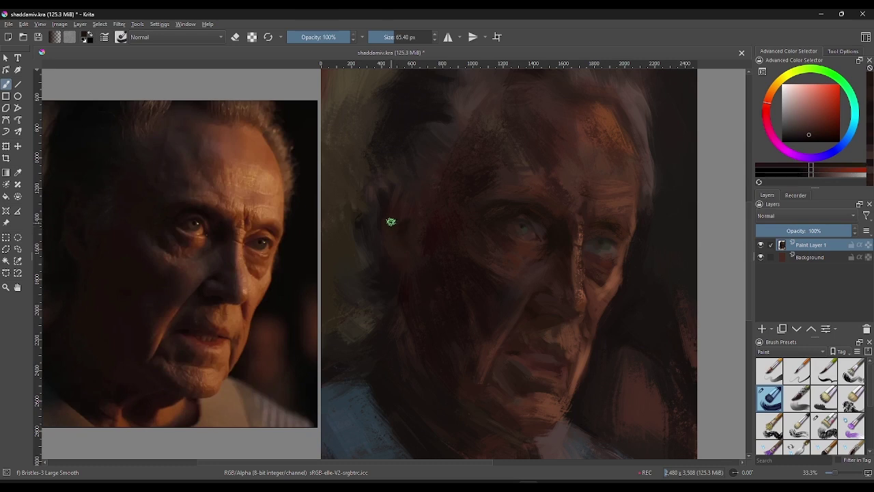
left_click(403, 233, "ctrl")
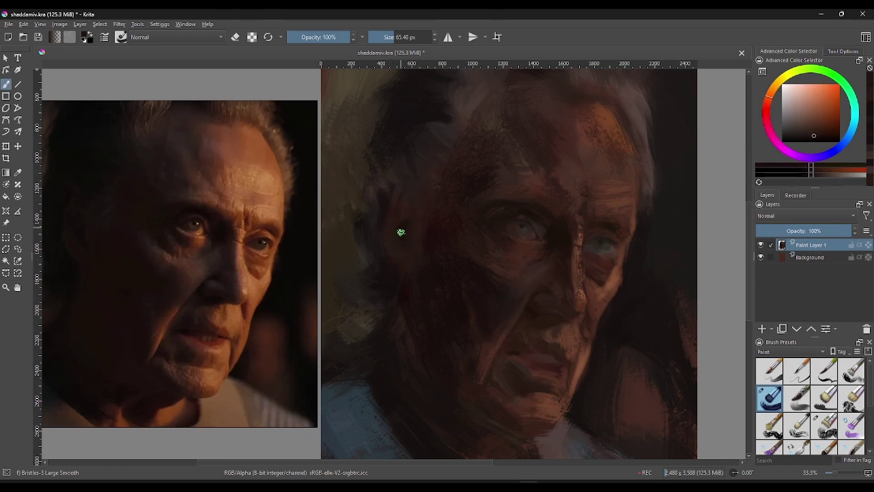
Step: Darken and soften the hair across the top and left of the head with sampled dark reds
left_click(402, 221, "ctrl")
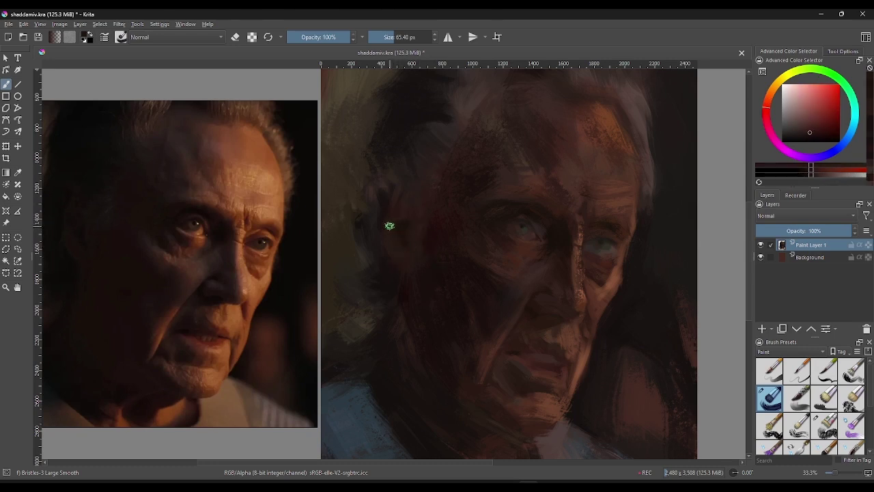
left_click(391, 225, "ctrl")
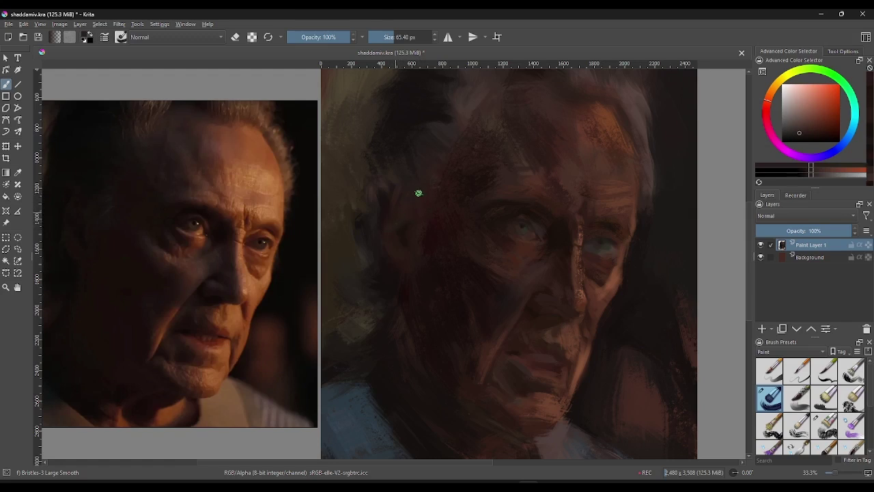
left_click(392, 211, "ctrl")
left_click(430, 164, "ctrl")
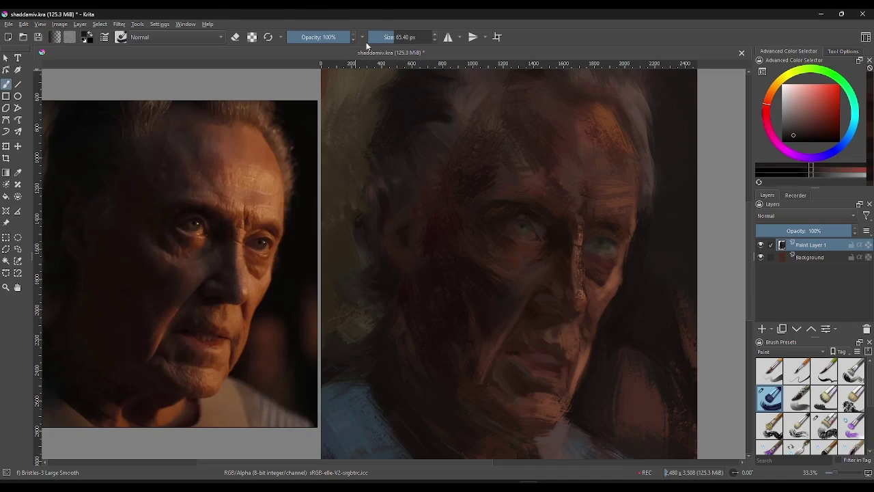
left_click(389, 140, "ctrl")
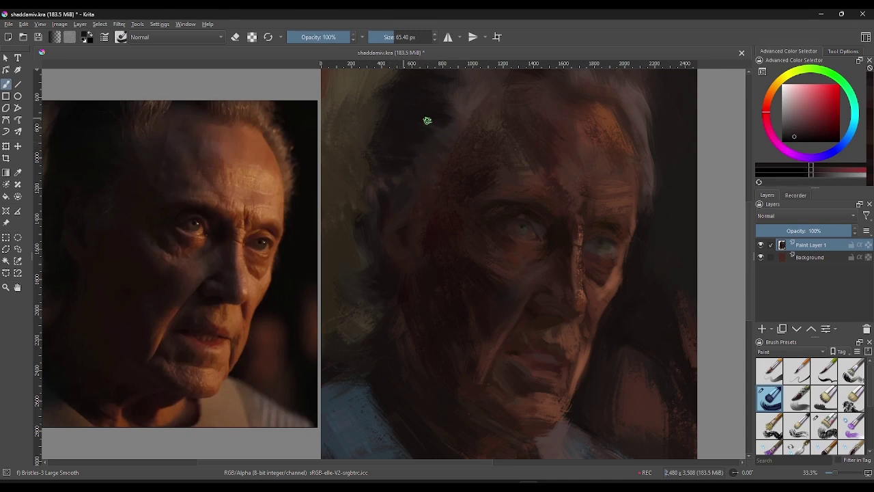
left_click(426, 143, "ctrl")
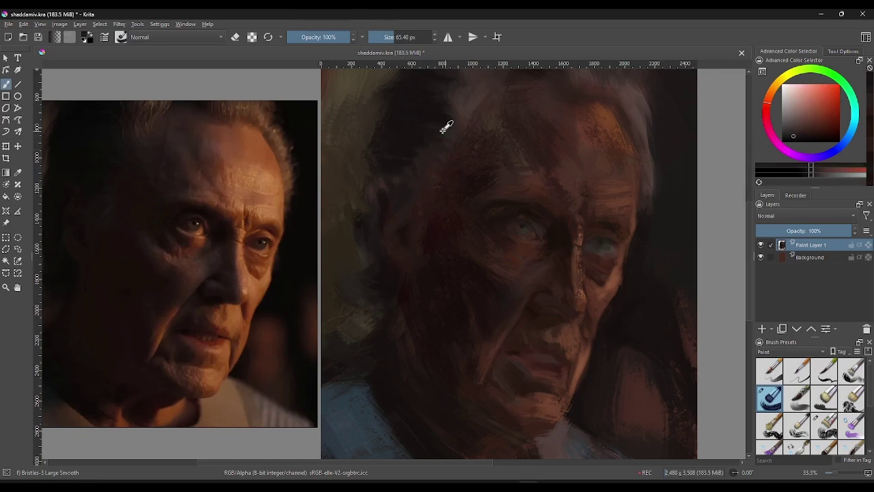
Step: Enlarge the brush to about 117 px and paint the forehead with red-browns sampled from the hair
left_click_drag(440, 126, 478, 126)
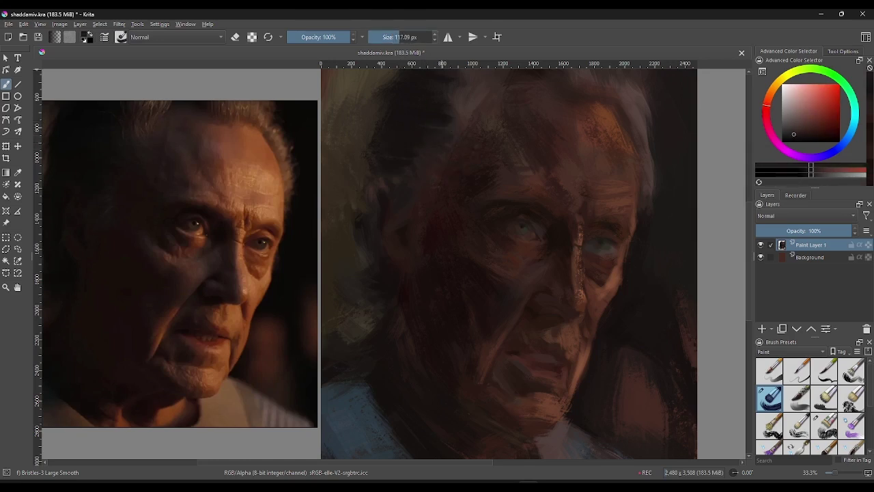
left_click(441, 126, "ctrl")
left_click(444, 113, "ctrl")
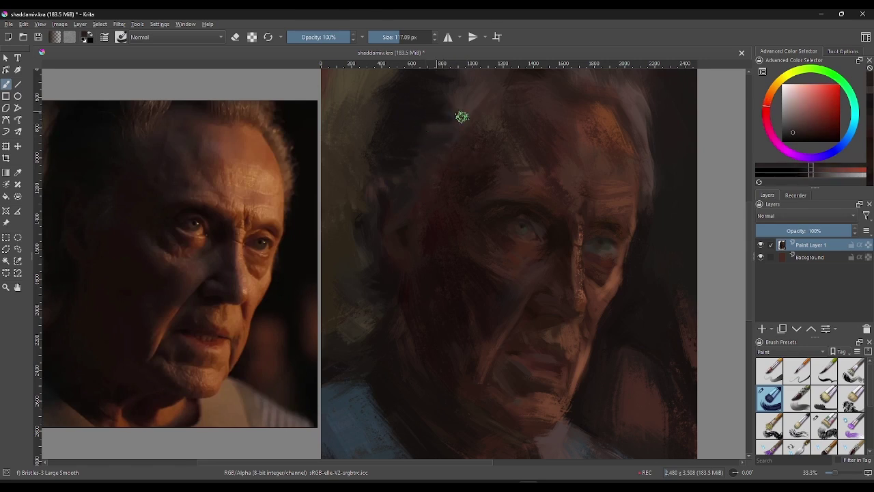
left_click(458, 96, "ctrl")
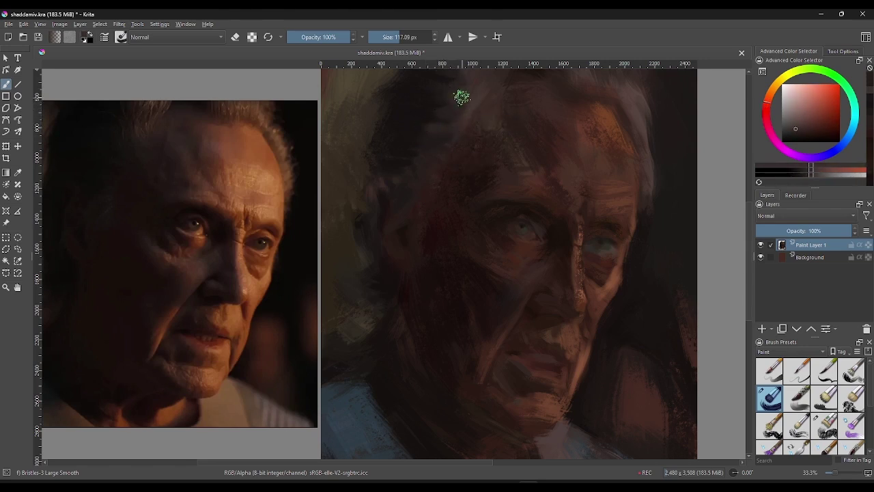
left_click(411, 110, "ctrl")
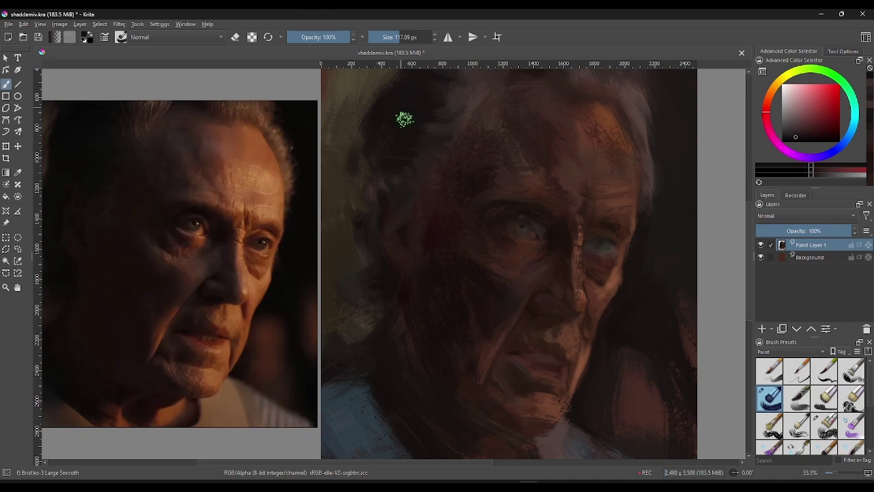
Step: Highlight the hair top with lighter grey-browns and deepen the background along the edge
left_click(392, 191, "ctrl")
left_click(355, 168, "ctrl")
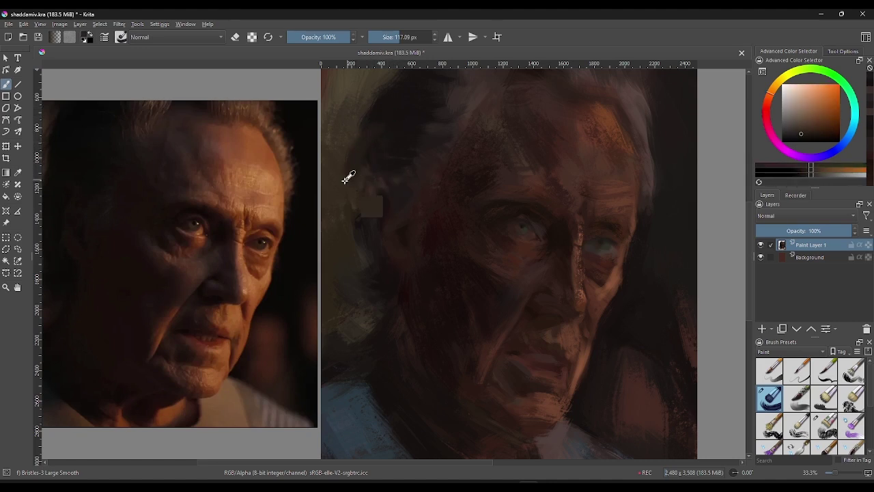
left_click(366, 128, "ctrl")
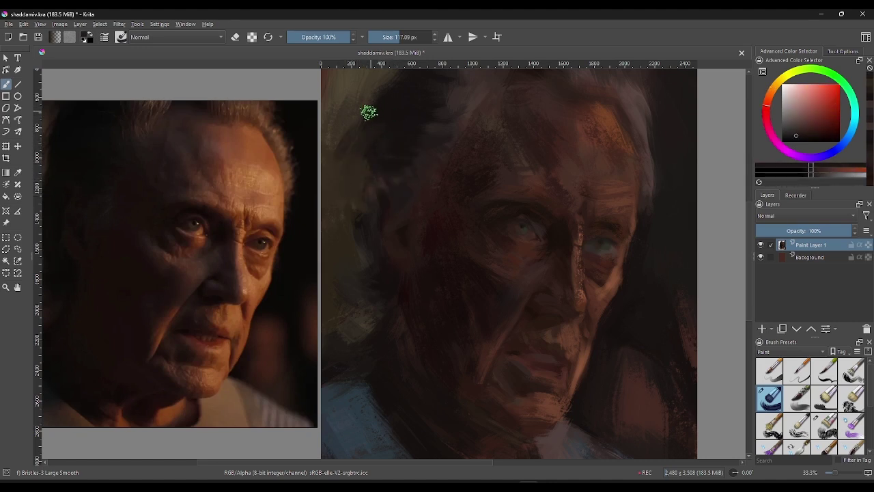
left_click(347, 116, "ctrl")
left_click(355, 125, "ctrl")
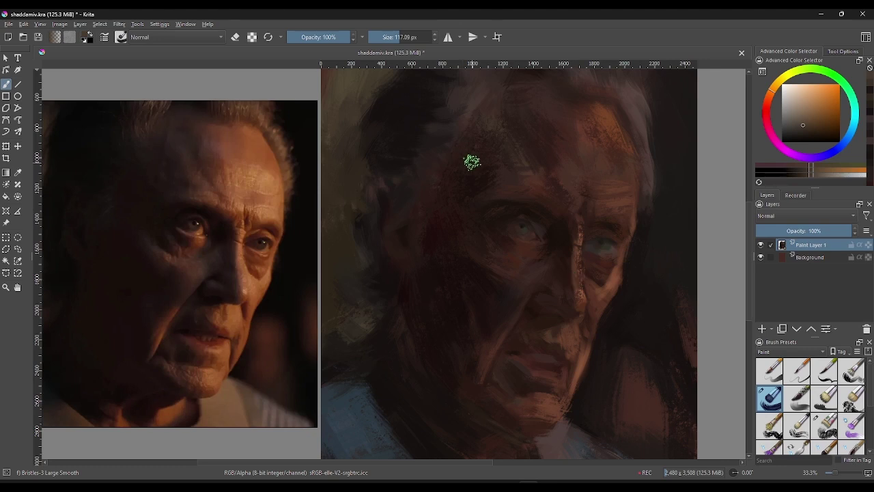
left_click(379, 155, "ctrl")
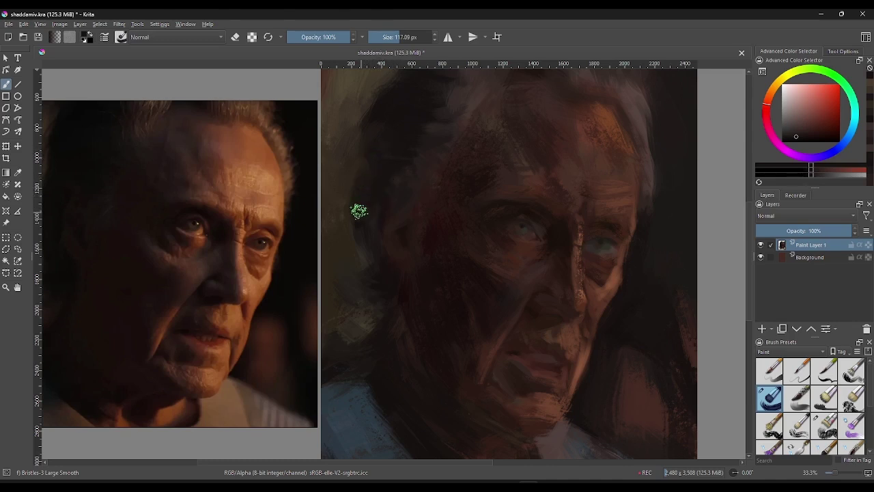
left_click(358, 212, "ctrl")
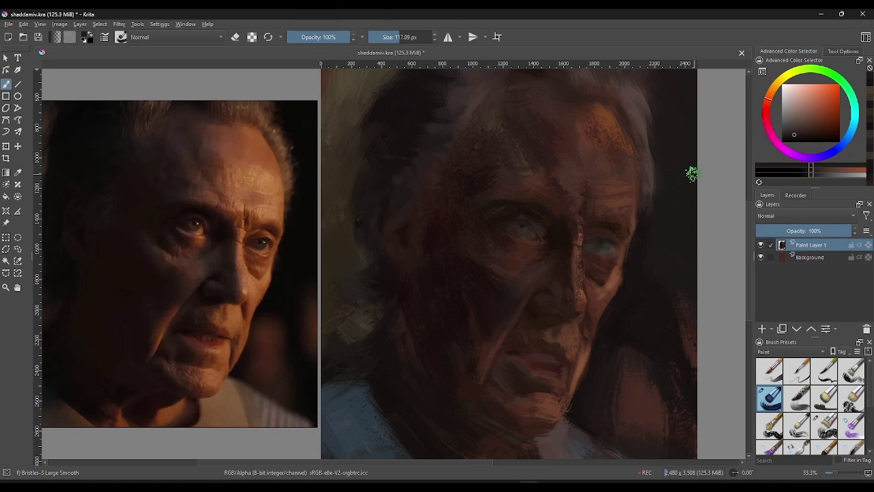
left_click(452, 219, "ctrl")
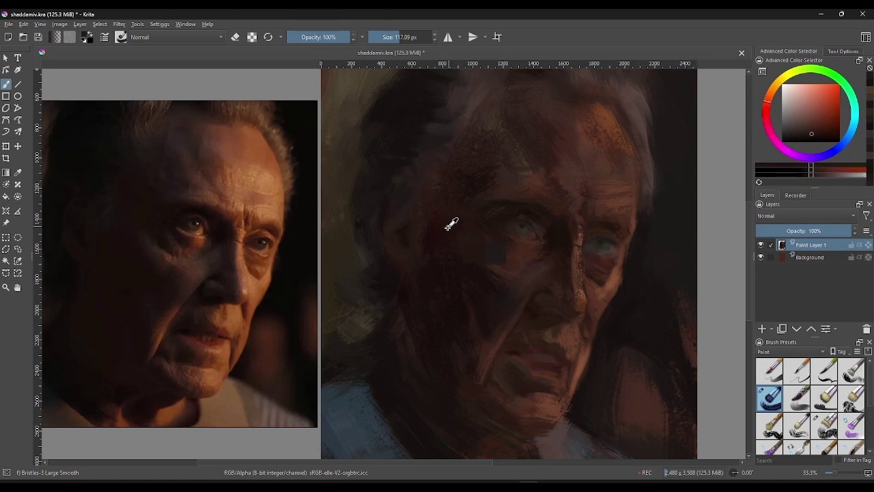
Step: Paint more reddish-brown strokes on the forehead and lighter hair texture, then select the Dry Brushing preset
left_click(812, 171)
left_click_drag(809, 173, 807, 171)
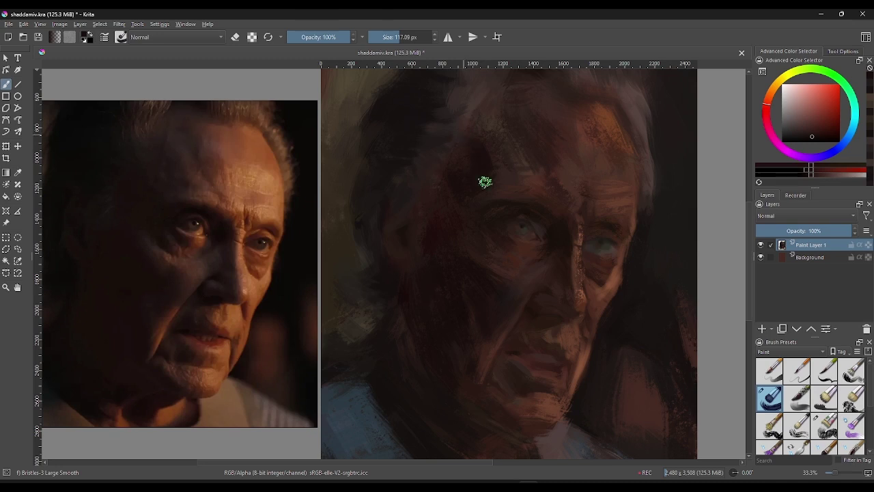
left_click(499, 151, "ctrl")
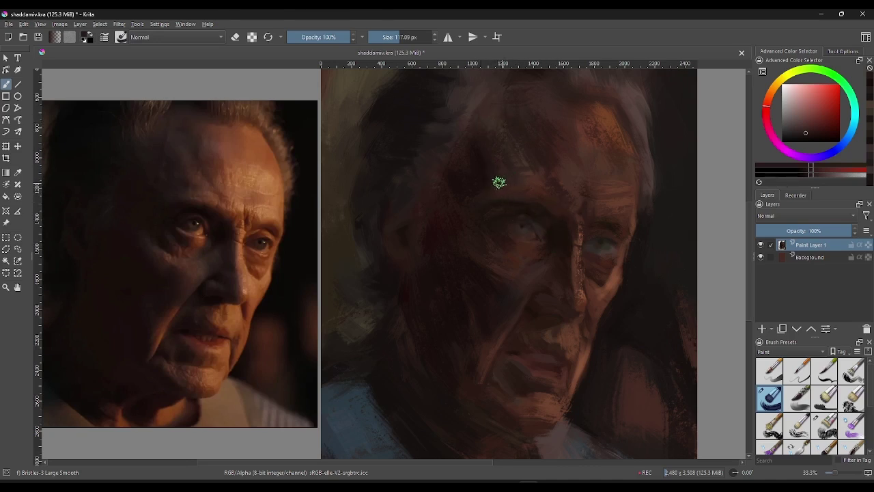
left_click(513, 176, "ctrl")
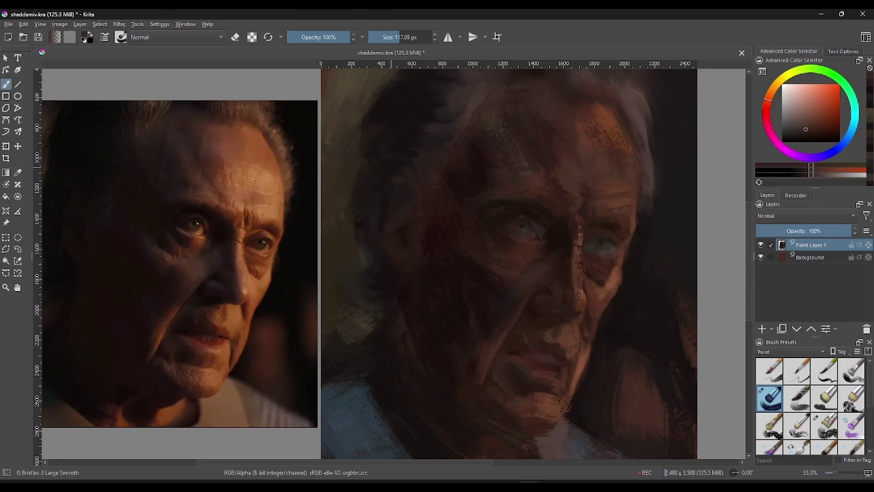
left_click(458, 119, "ctrl")
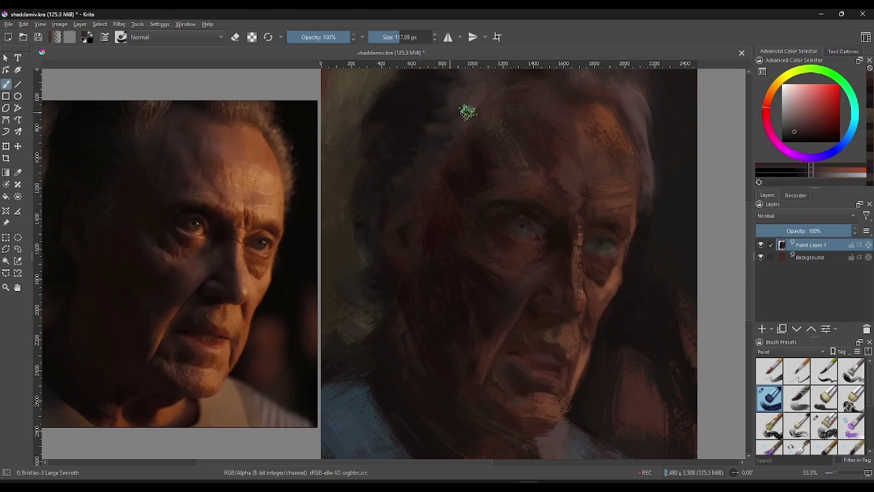
left_click(797, 425)
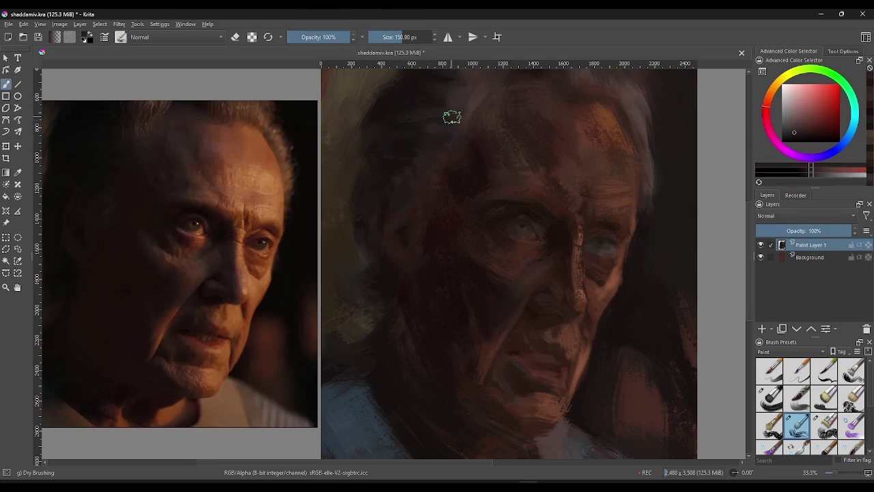
Step: Dry-brush the hair and left background in muted sampled browns, then return to Bristles-3 Large Smooth
left_click(402, 158, "ctrl")
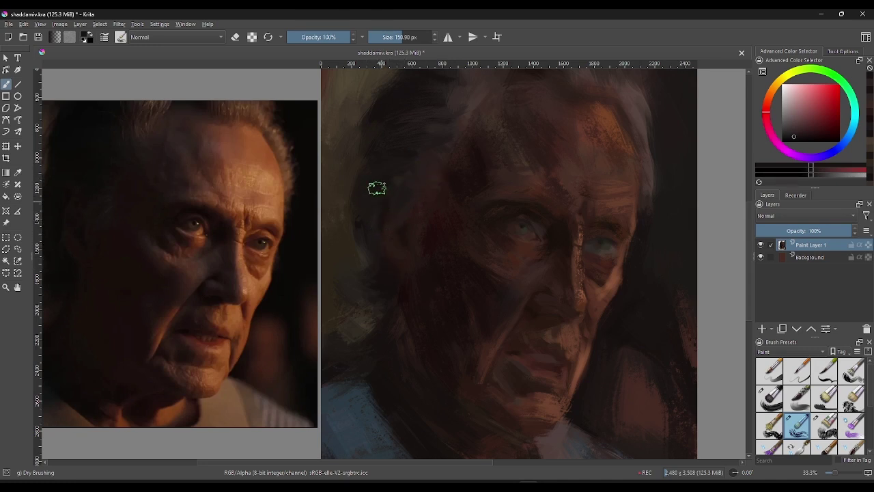
left_click(374, 217, "ctrl")
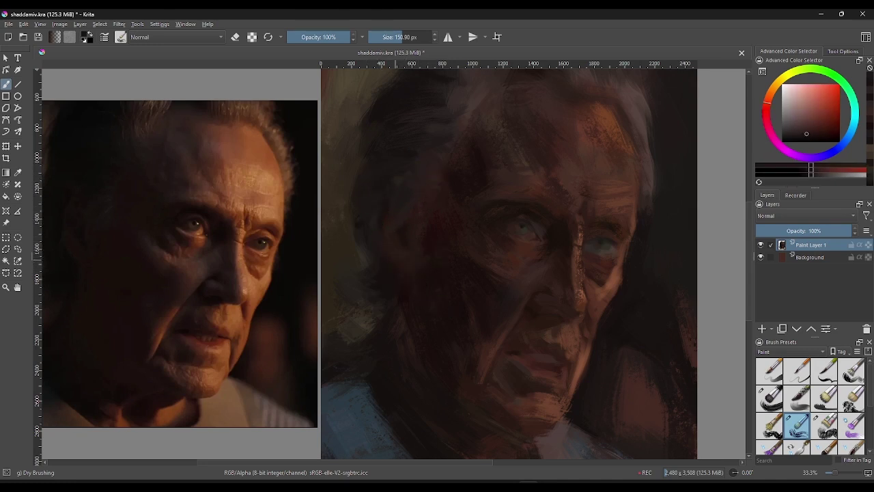
left_click(372, 241, "ctrl")
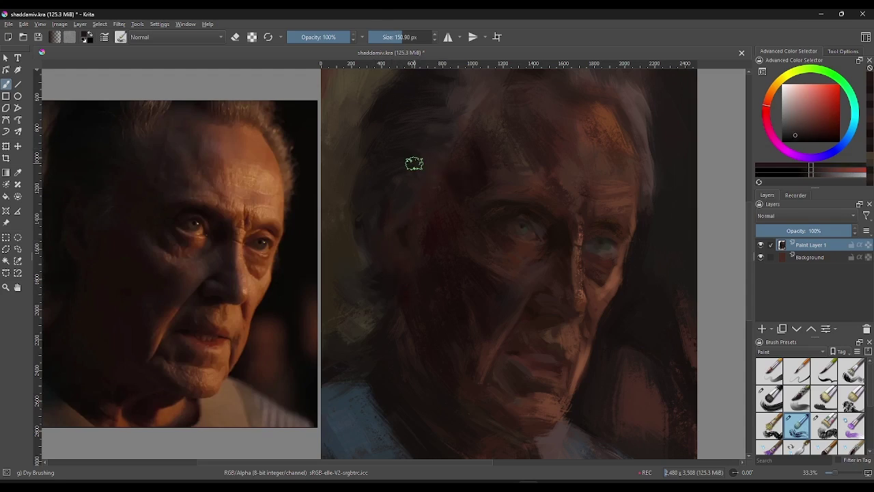
left_click(380, 227, "ctrl")
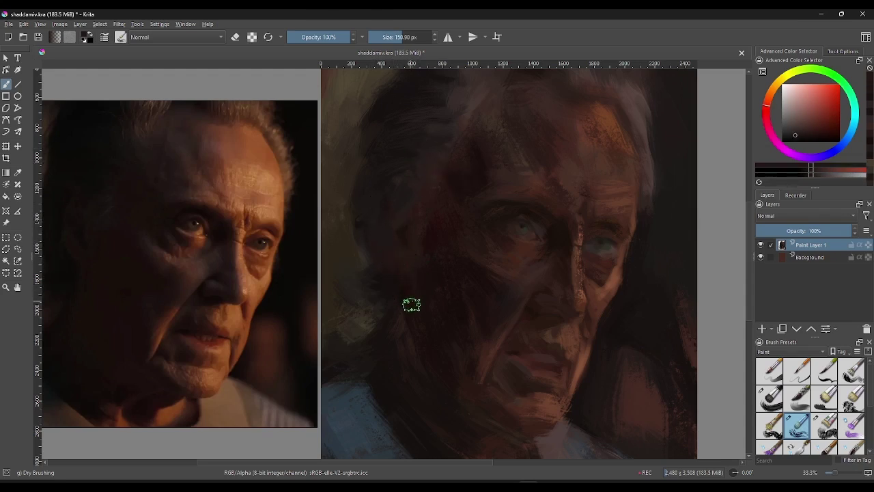
left_click(412, 200, "ctrl")
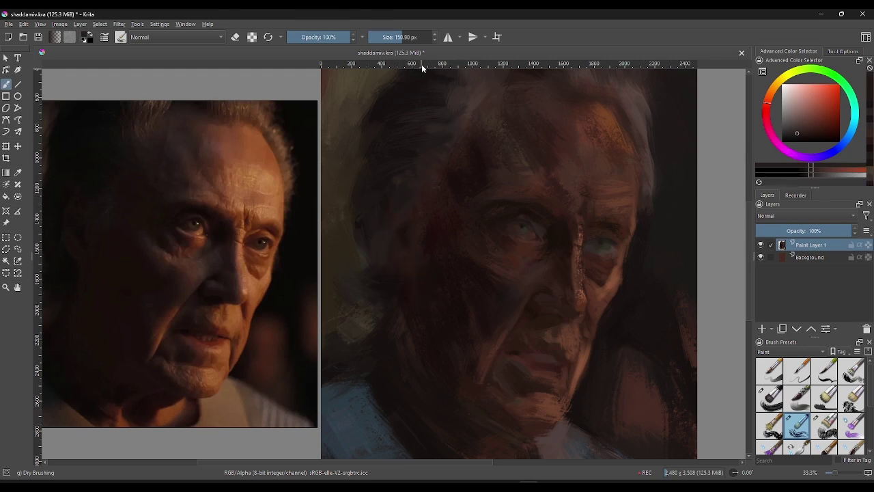
left_click(482, 181, "ctrl")
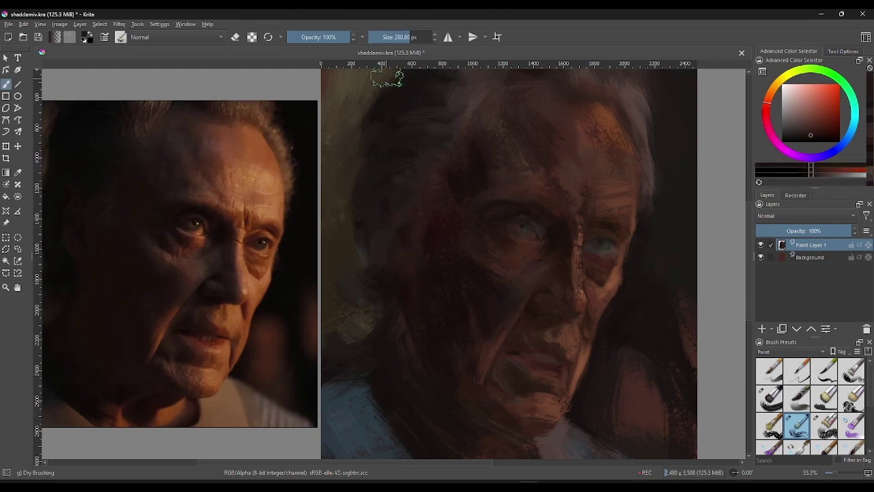
left_click(400, 38)
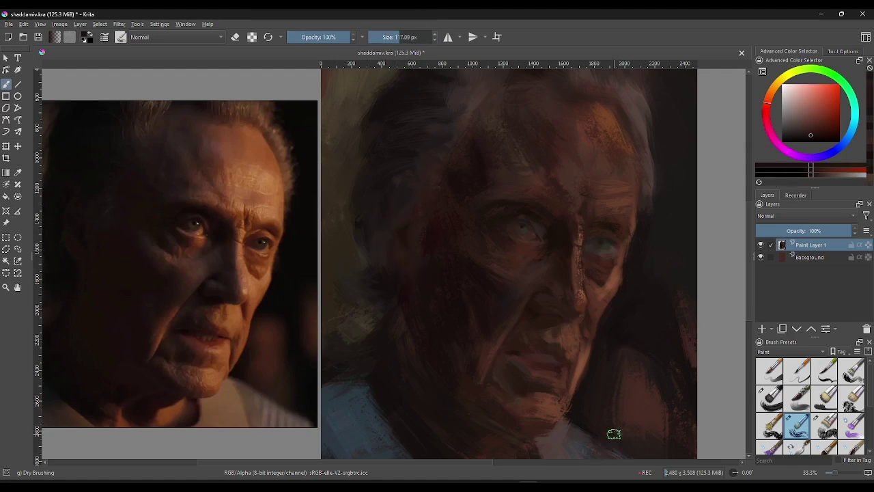
left_click(766, 397)
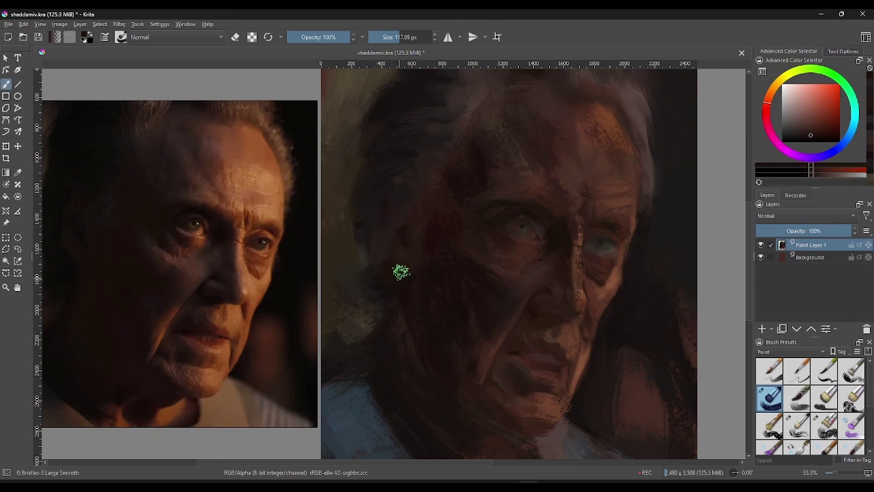
Step: At about 44 px, refine the shadowed left cheek with sampled red-brown and orange strokes
left_click(390, 37)
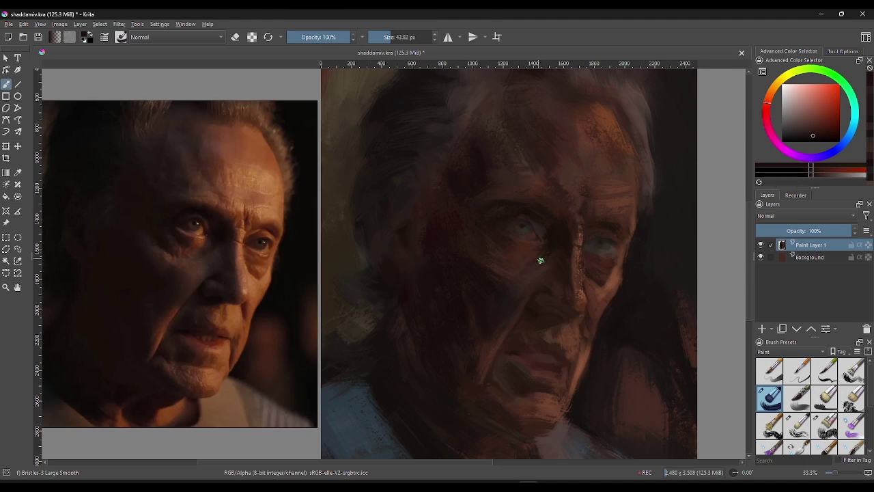
left_click(652, 308, "ctrl")
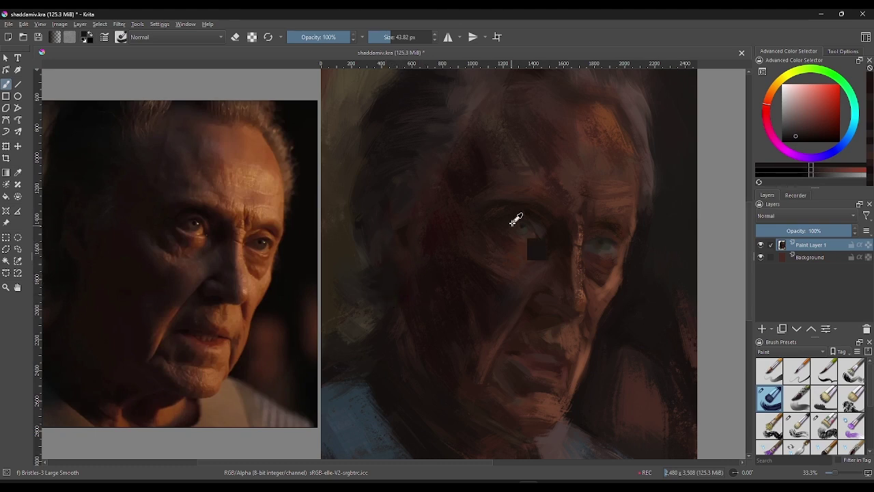
left_click(478, 244, "ctrl")
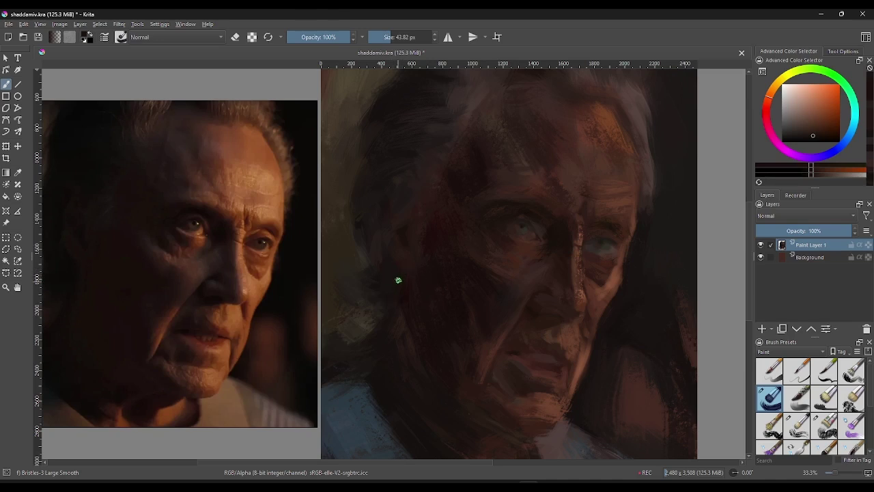
left_click(387, 293, "ctrl")
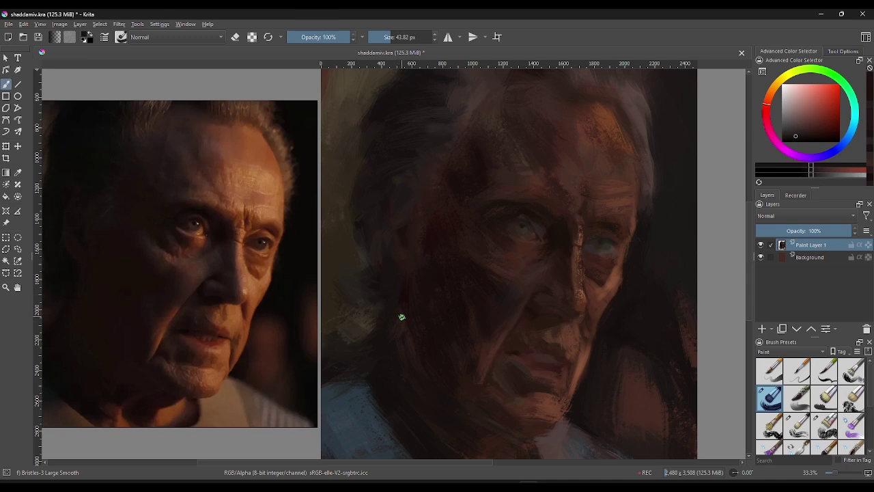
left_click(375, 322, "ctrl")
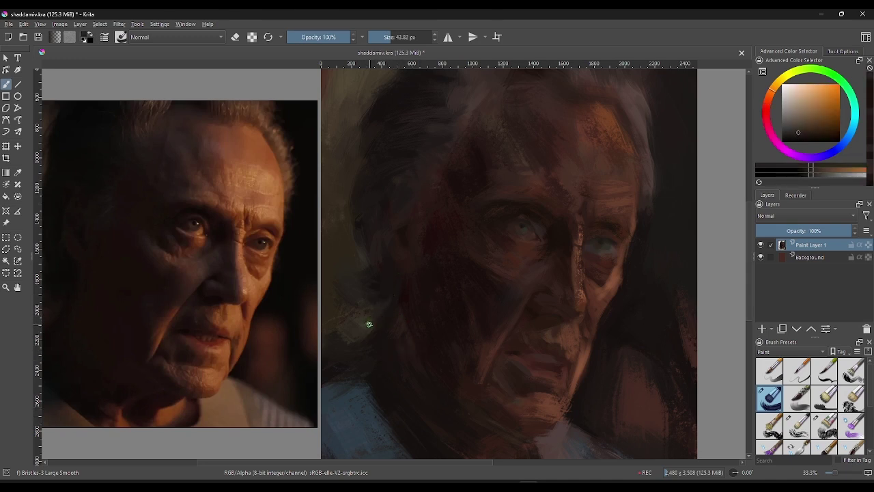
left_click(392, 272, "ctrl")
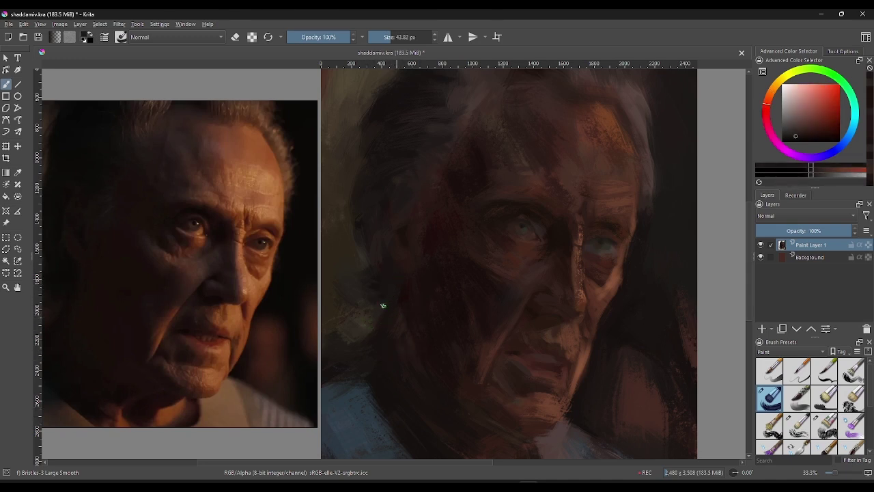
left_click(392, 255, "ctrl")
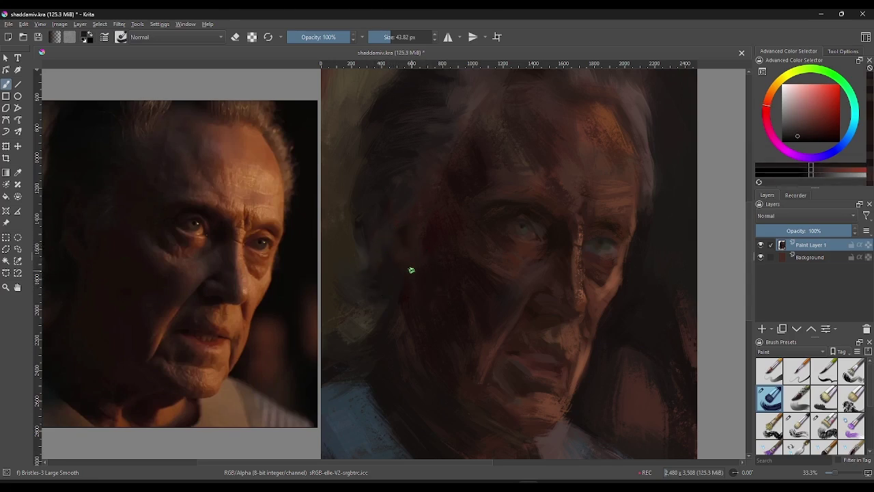
Step: Darken the colour slightly, set the brush to 112 px and zoom to 50%
left_click(812, 176)
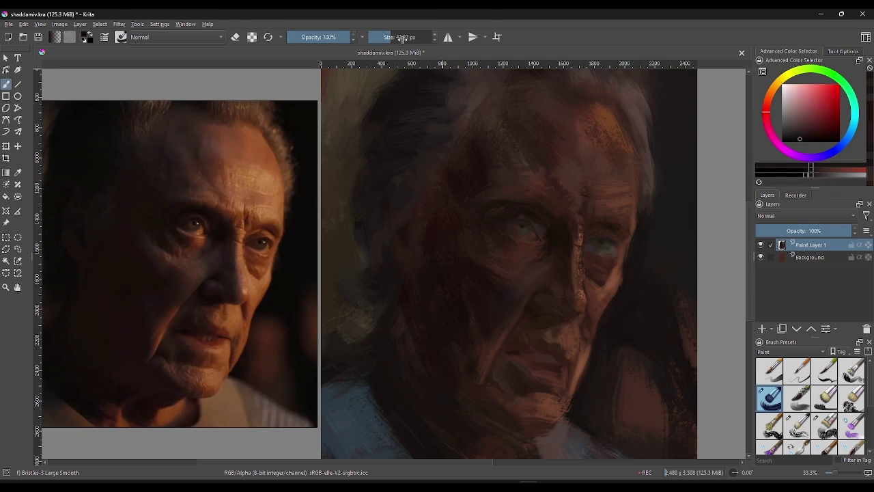
left_click_drag(403, 38, 409, 38)
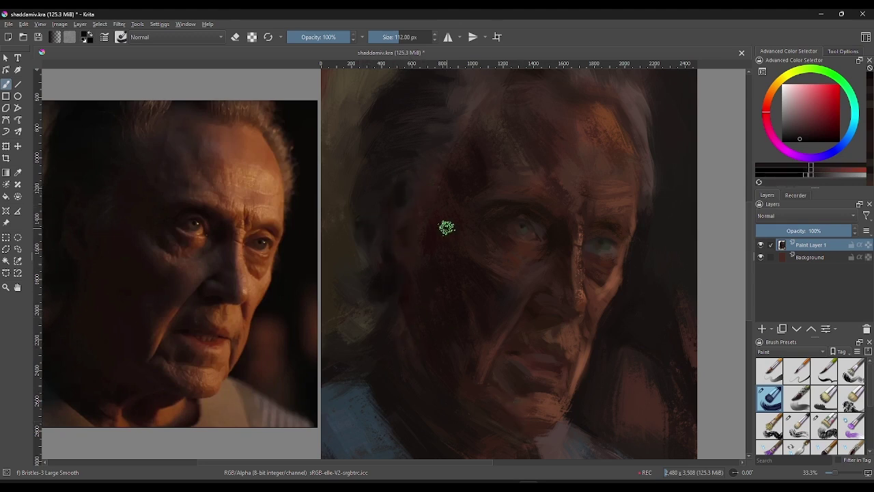
key("plus")
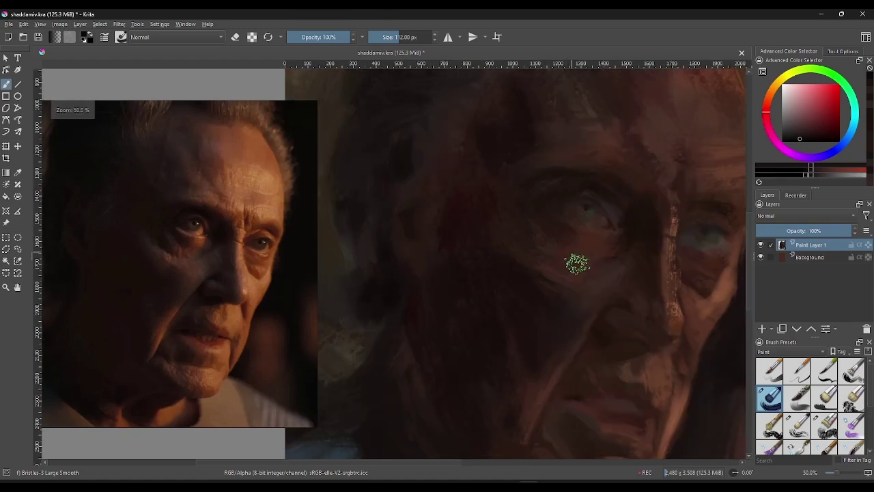
Step: Build up the far eye's surroundings with dark brown strokes using the Dry Brushing brush at about 52 px
left_click_drag(591, 293, 512, 280)
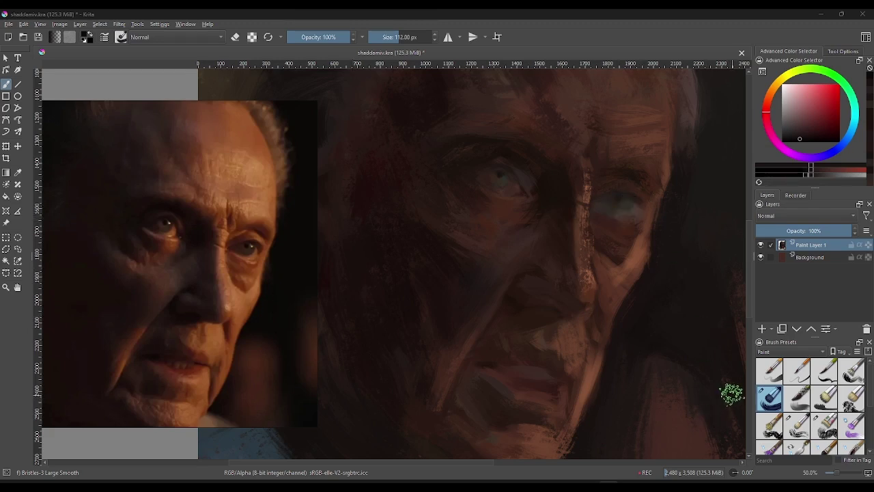
left_click(804, 426)
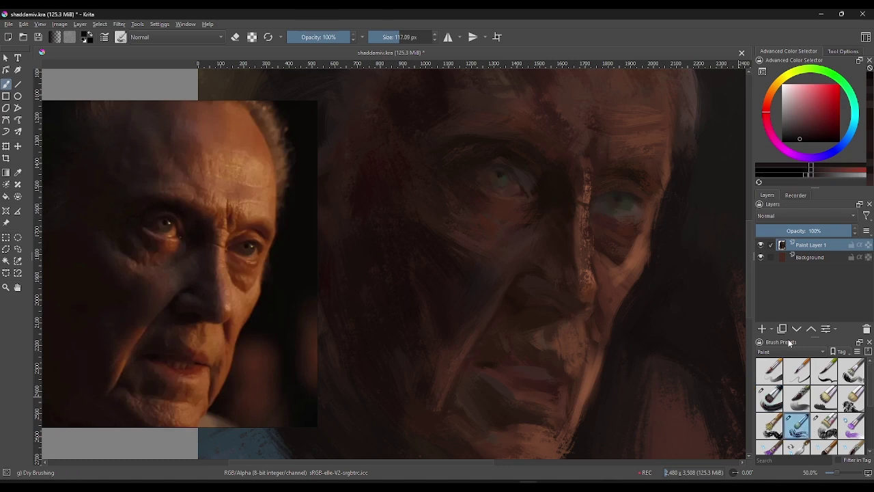
left_click_drag(413, 38, 391, 38)
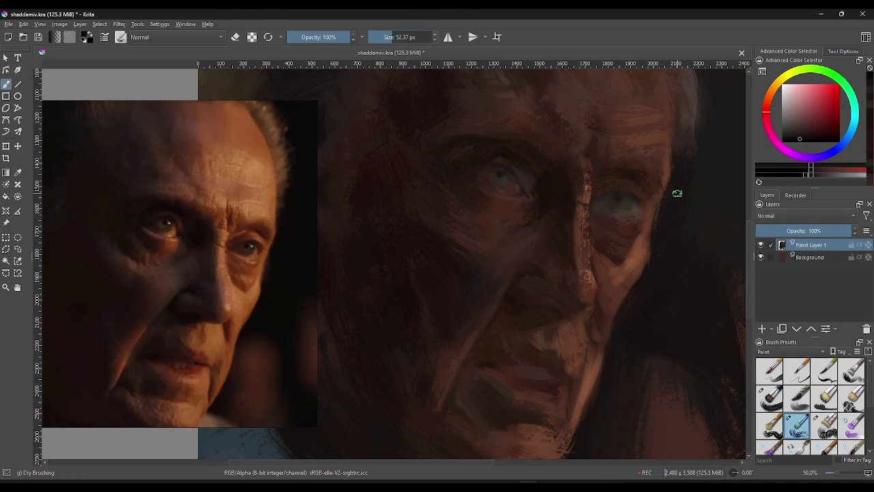
left_click(701, 160, "ctrl")
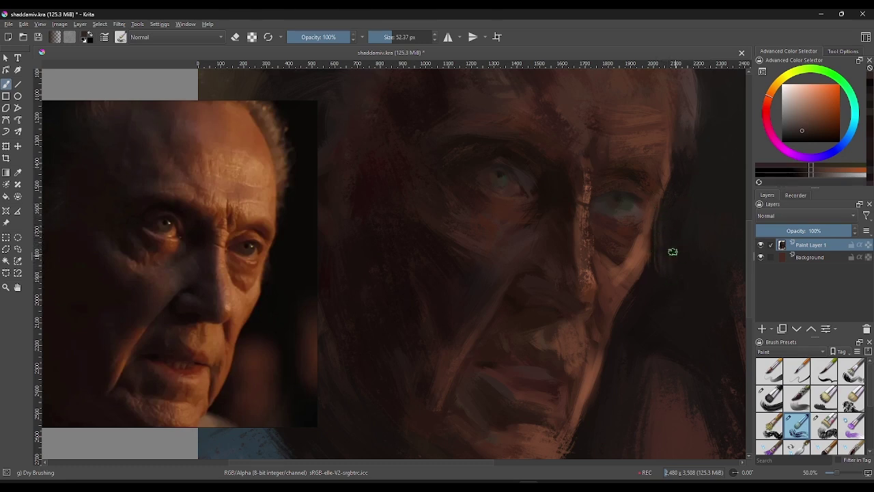
left_click(663, 282, "ctrl")
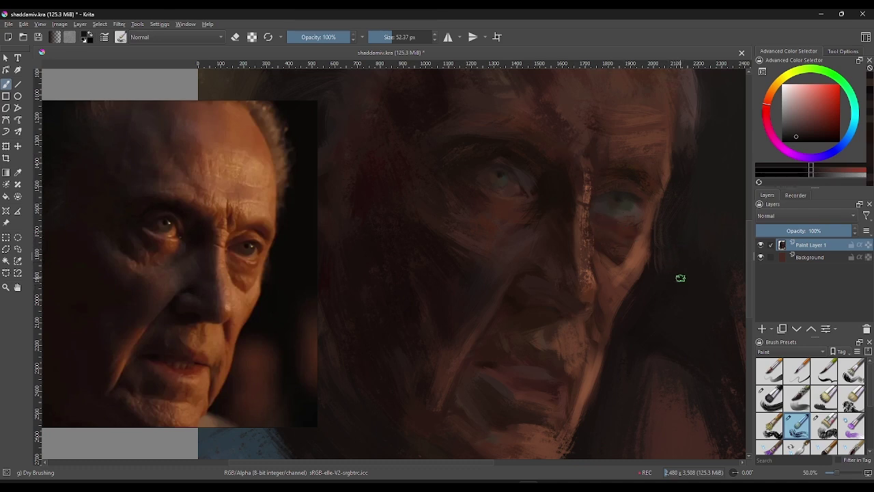
left_click(505, 171, "ctrl")
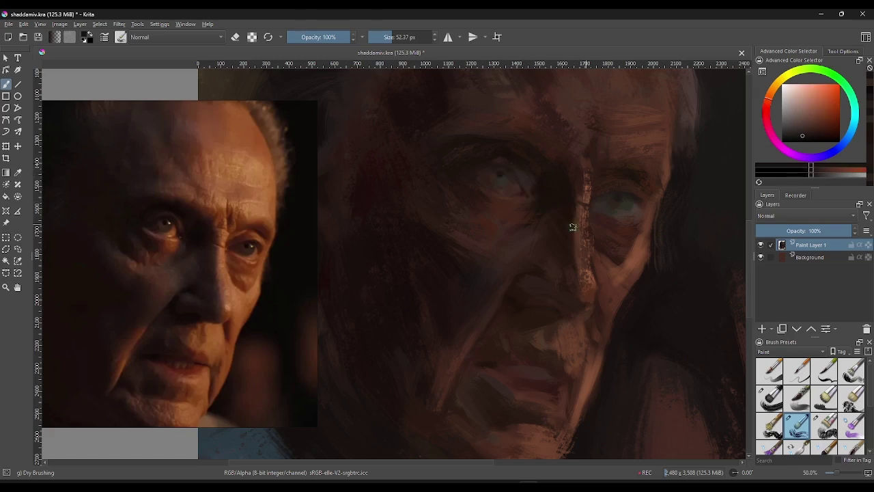
Step: Paint the far eye in a pale yellowish tone, then sample a dark red-brown for its shadows
left_click(616, 198, "ctrl")
left_click(628, 210, "ctrl")
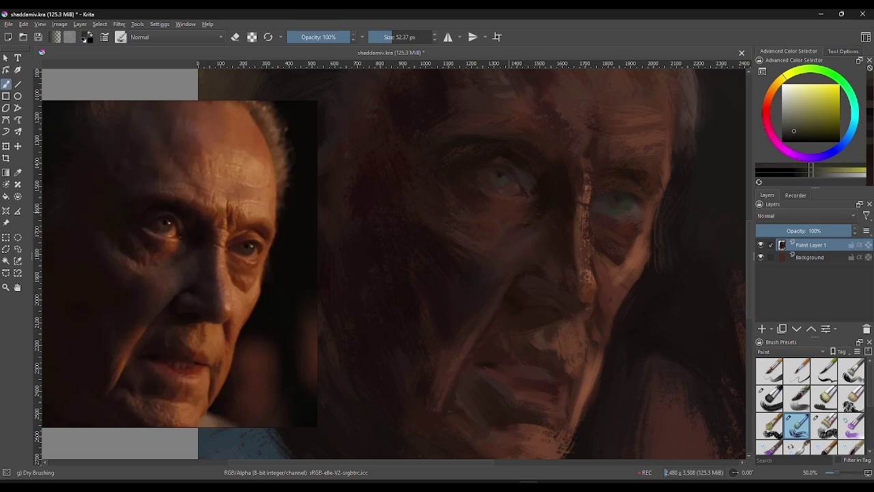
left_click(556, 258, "ctrl")
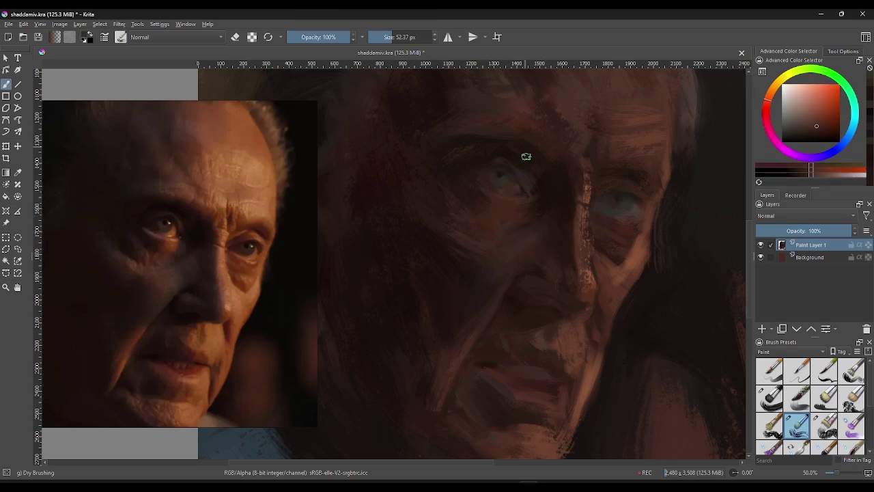
Step: Adjust the brush size and shade, then rework the nose with sampled warm skin tones
key("bracketright")
key("bracketright")
key("bracketright")
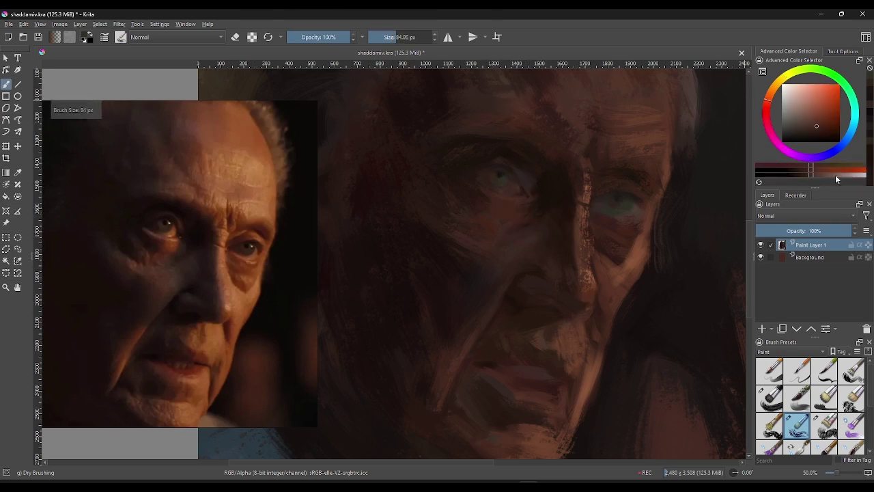
left_click_drag(810, 173, 813, 174)
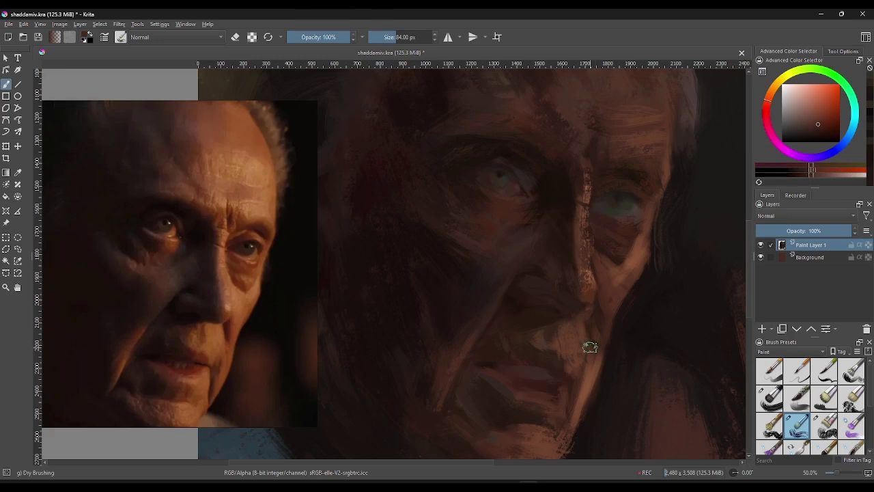
key("bracketleft")
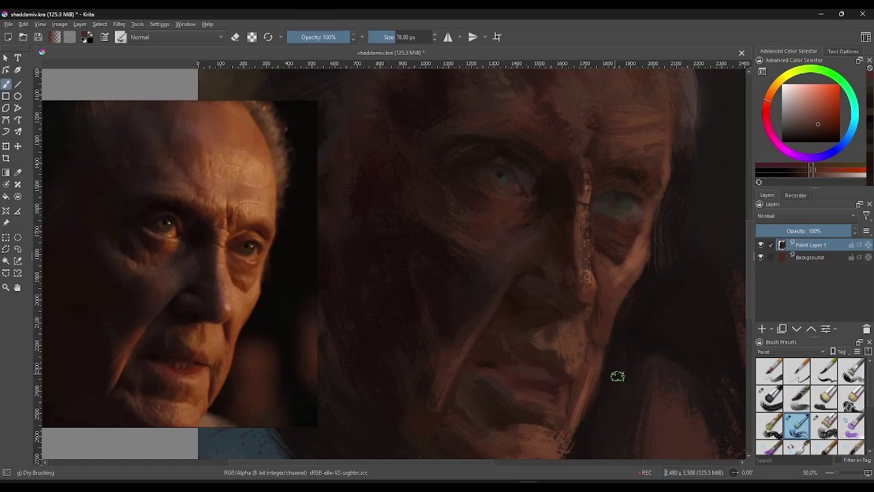
left_click(629, 301, "ctrl")
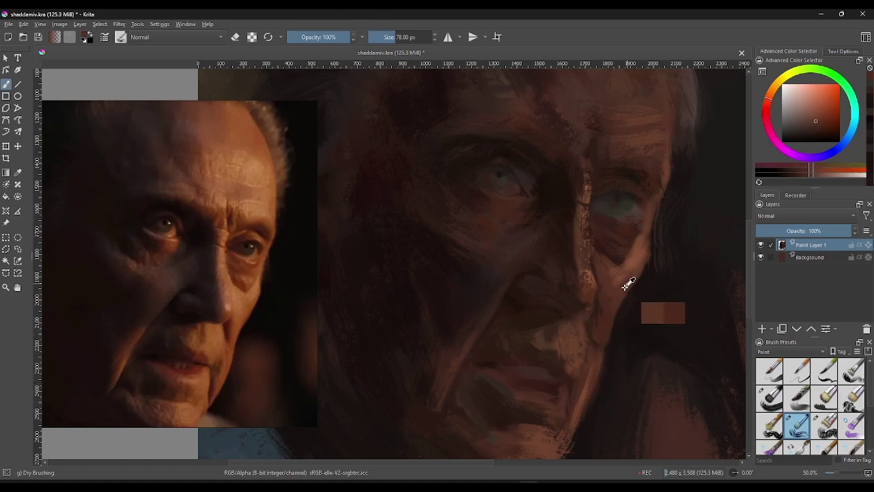
left_click(607, 375, "ctrl")
Step: Texture the area between nose and upper lip with lighter tones, shrinking the brush to about 24 px
left_click(601, 342, "ctrl")
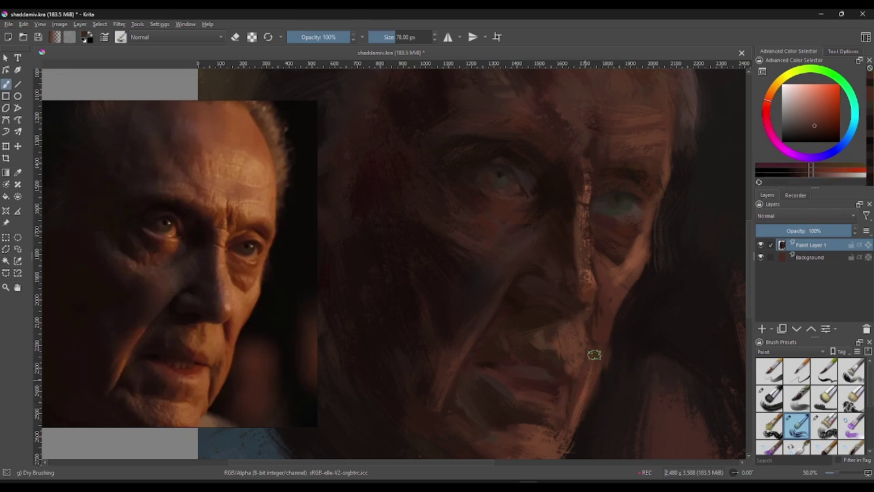
left_click(582, 384, "ctrl")
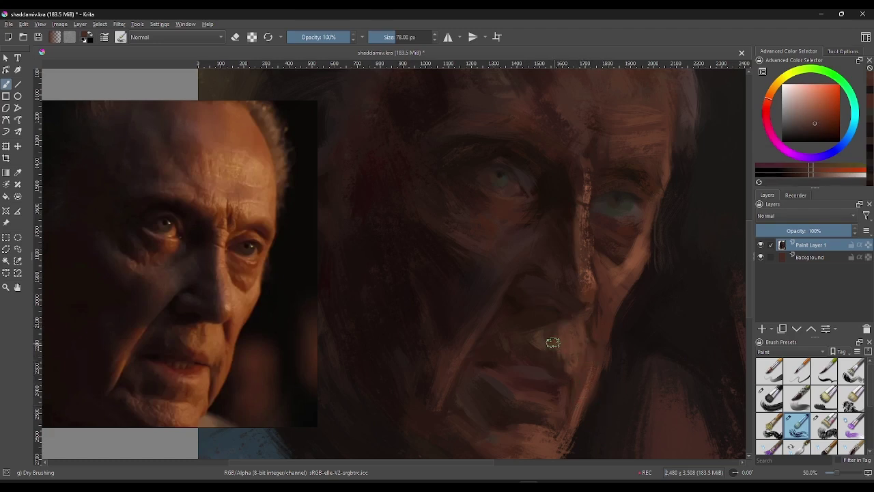
left_click(545, 335, "ctrl")
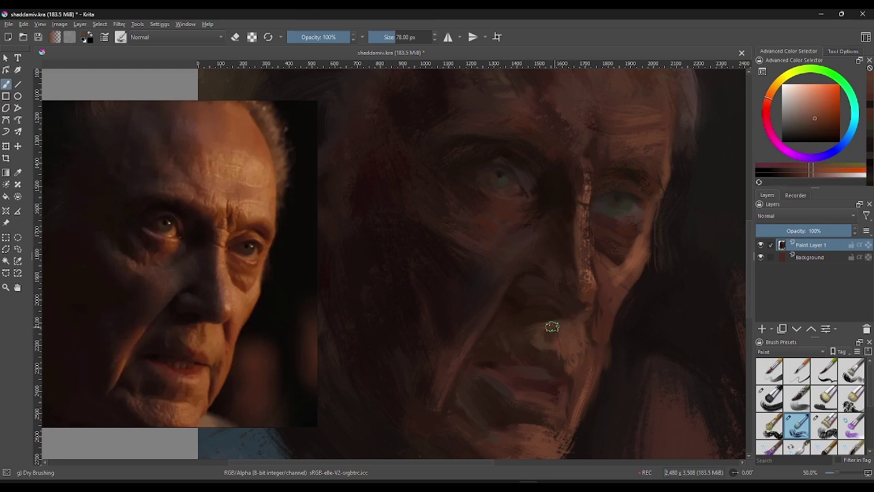
left_click(551, 335, "ctrl")
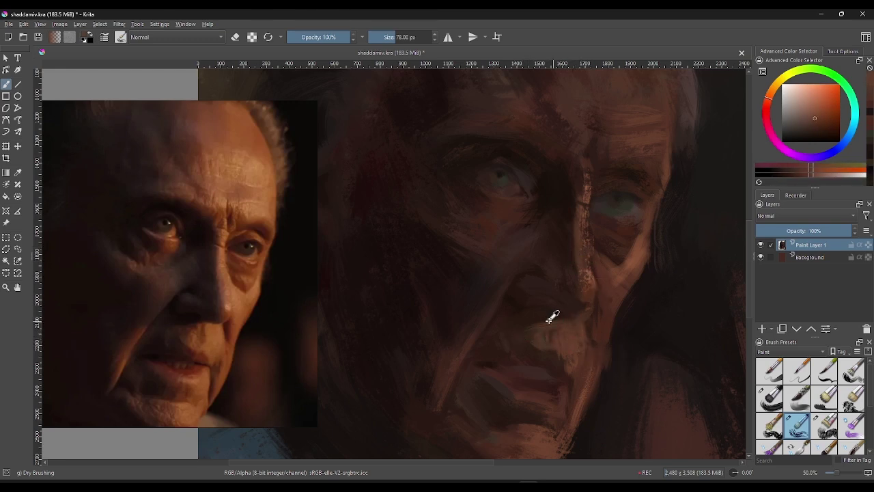
left_click(552, 312, "ctrl")
left_click_drag(390, 37, 381, 37)
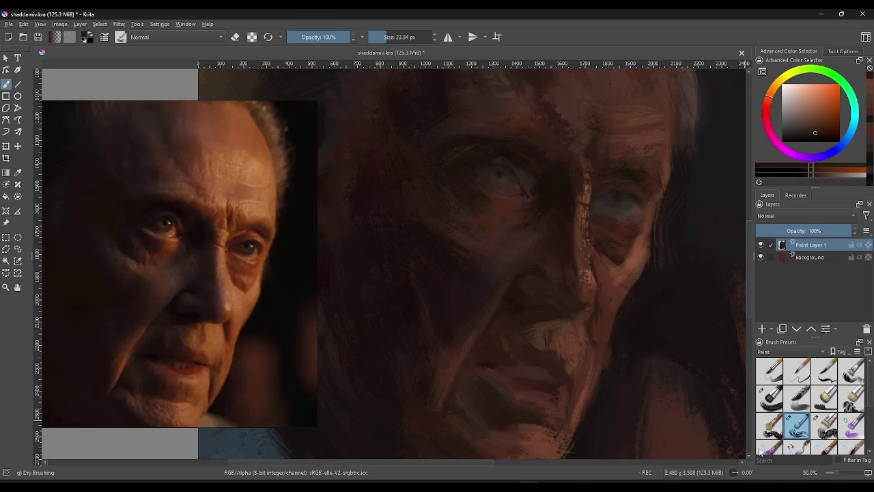
Step: Switch to a smaller Bristles-3 Large Smooth brush and paint the mouth in light and dark browns
left_click(771, 399)
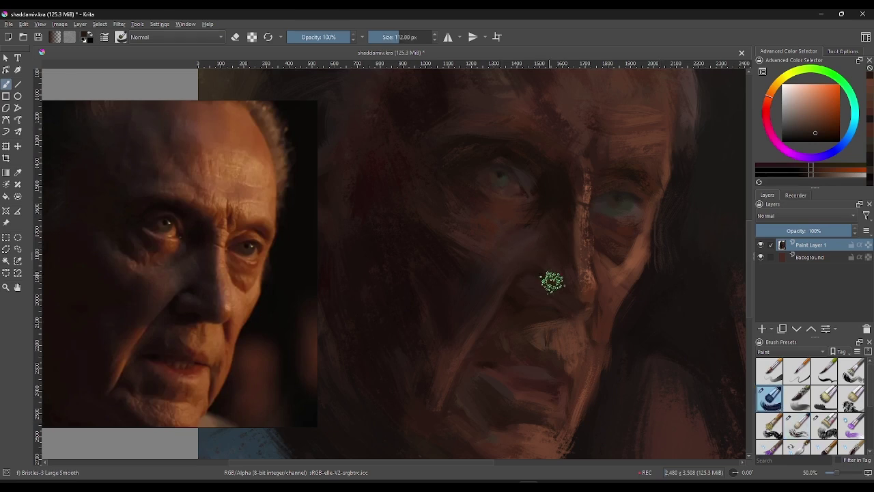
key("bracketleft")
key("bracketleft")
key("bracketleft")
key("bracketleft")
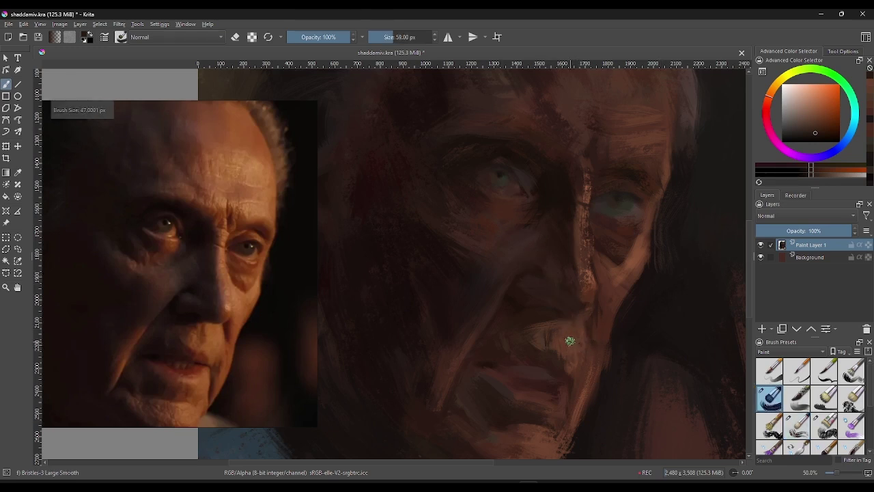
key("bracketleft")
key("bracketleft")
key("bracketleft")
key("bracketleft")
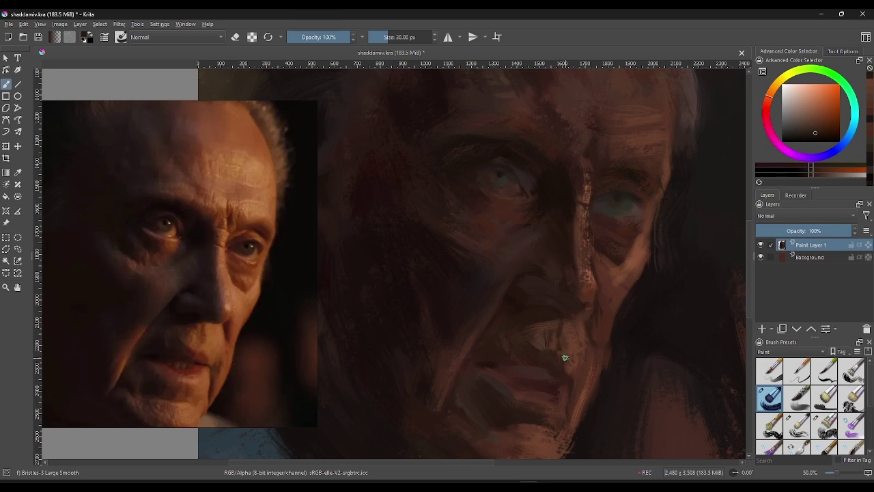
left_click(565, 356, "ctrl")
left_click(568, 360, "ctrl")
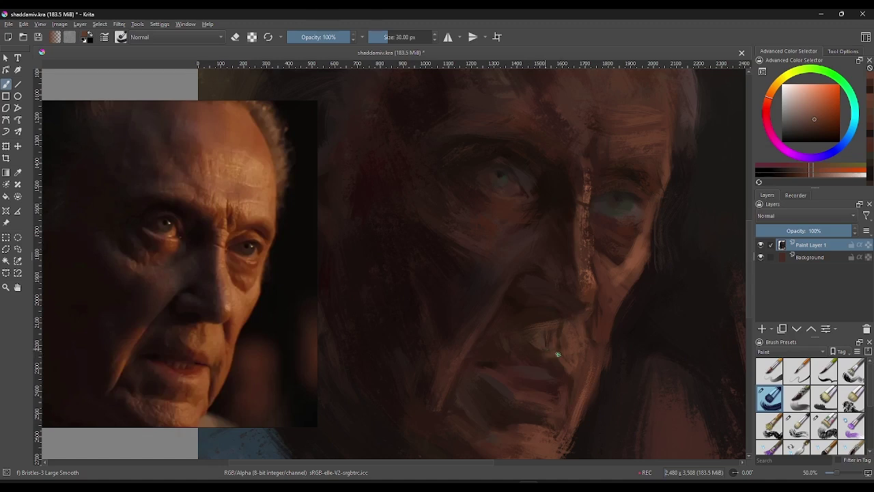
left_click(560, 348, "ctrl")
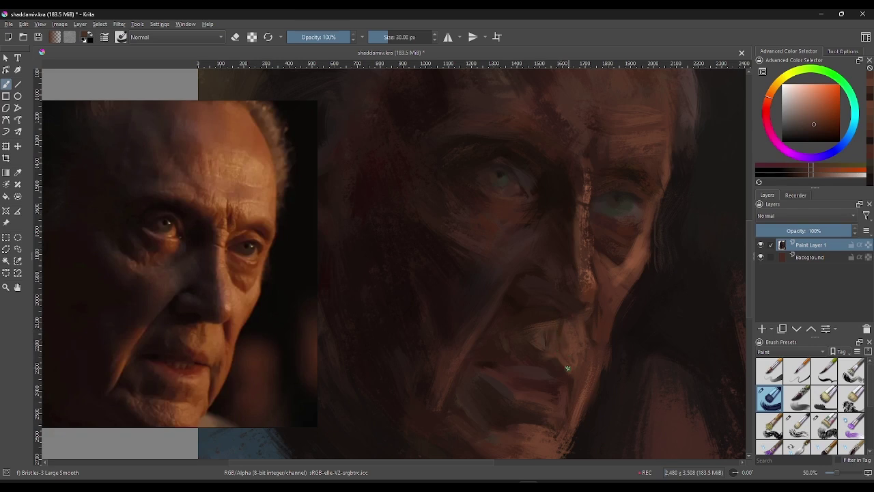
Step: Blend the upper lip and nose base with more browns, enlarging the brush to about 59 px
left_click(554, 358, "ctrl")
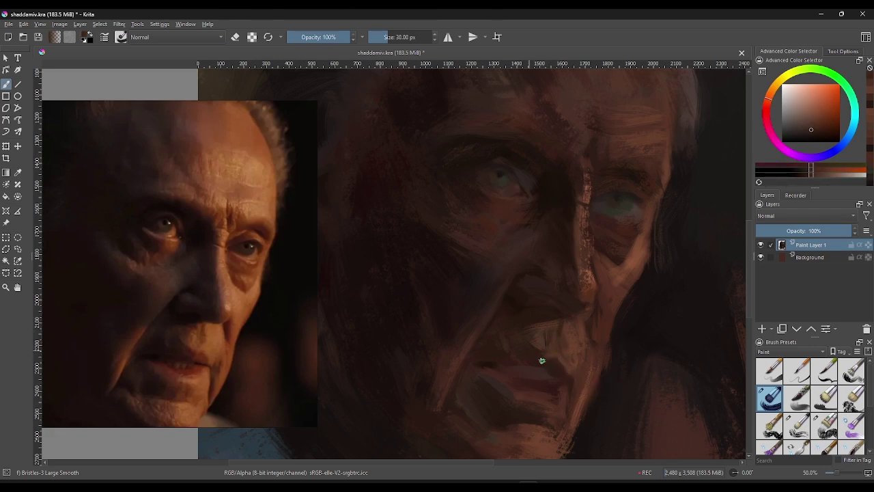
left_click(541, 352, "ctrl")
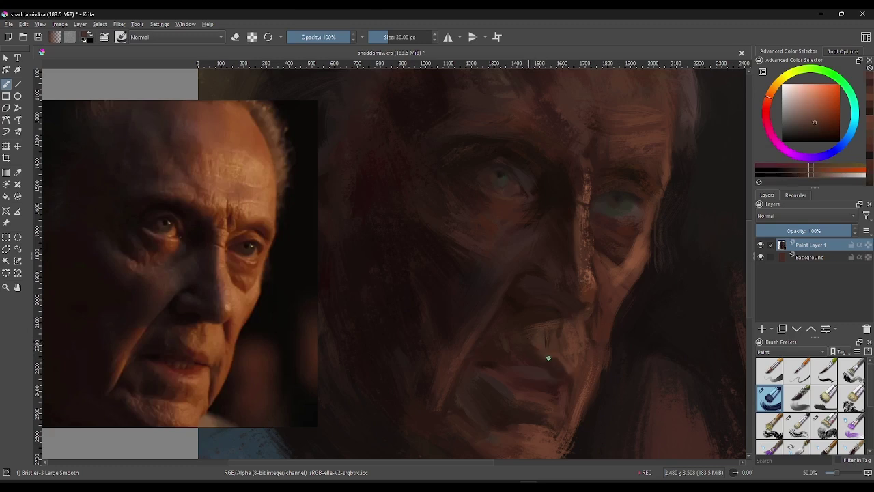
left_click(548, 354, "ctrl")
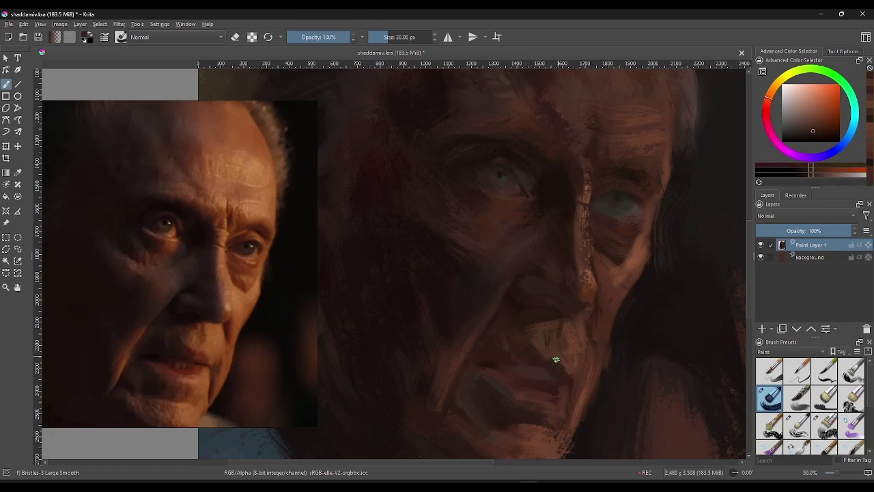
left_click(564, 335, "ctrl")
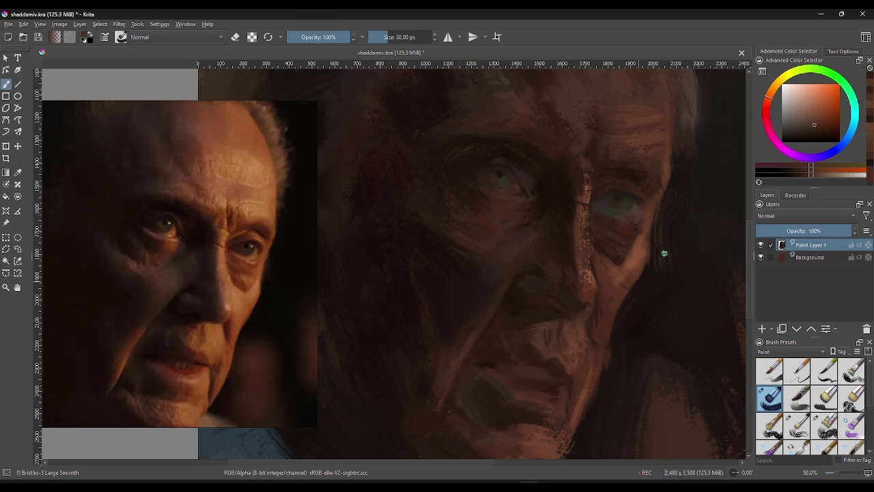
left_click_drag(811, 175, 803, 178)
left_click_drag(398, 35, 403, 35)
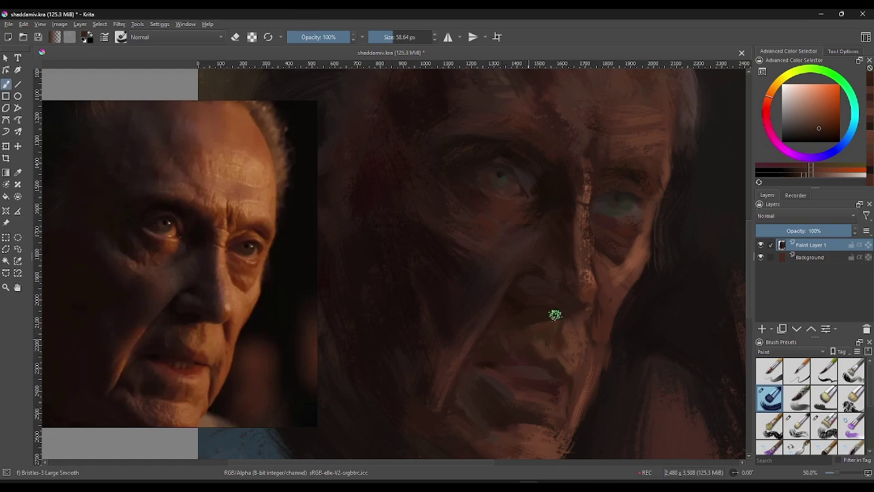
Step: Repaint the skin around the mouth and chin with darker, warmer sampled browns
left_click(584, 365, "ctrl")
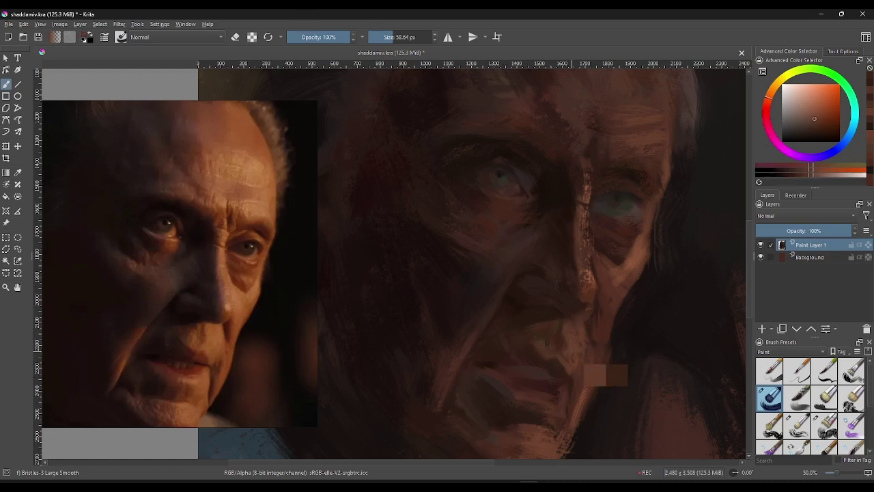
left_click(568, 360, "ctrl")
left_click(572, 357, "ctrl")
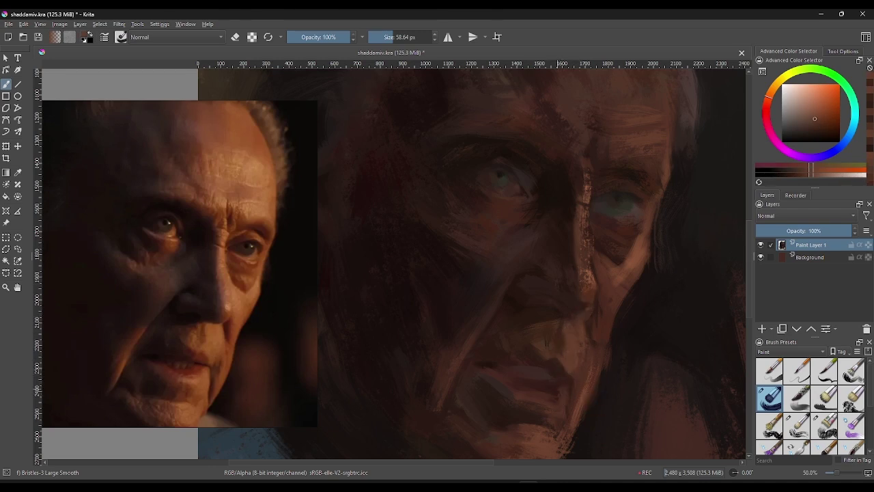
left_click(574, 403, "ctrl")
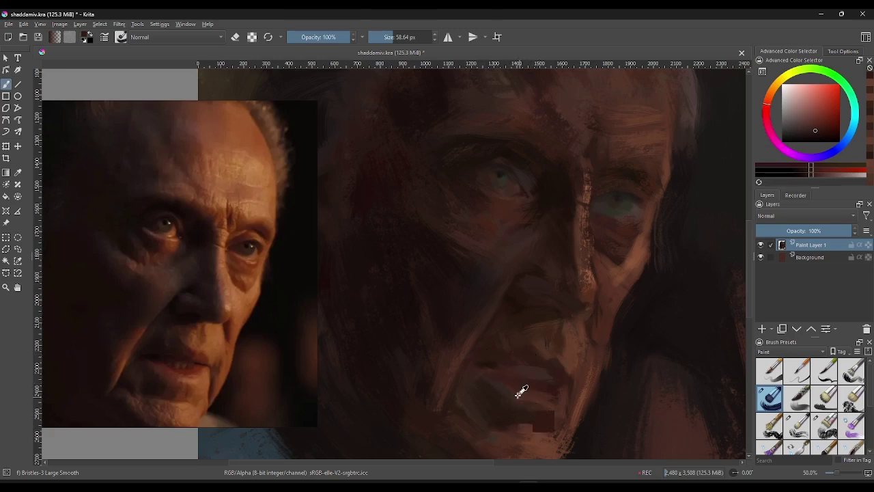
left_click(515, 389, "ctrl")
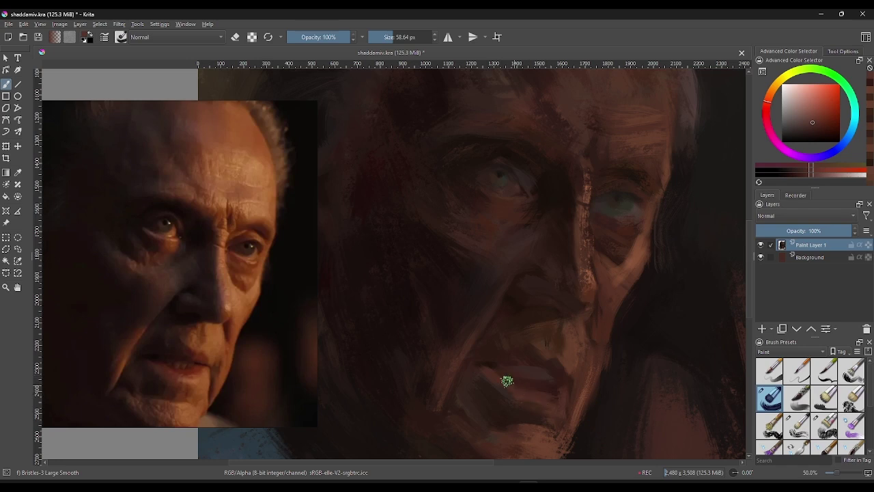
left_click(517, 405, "ctrl")
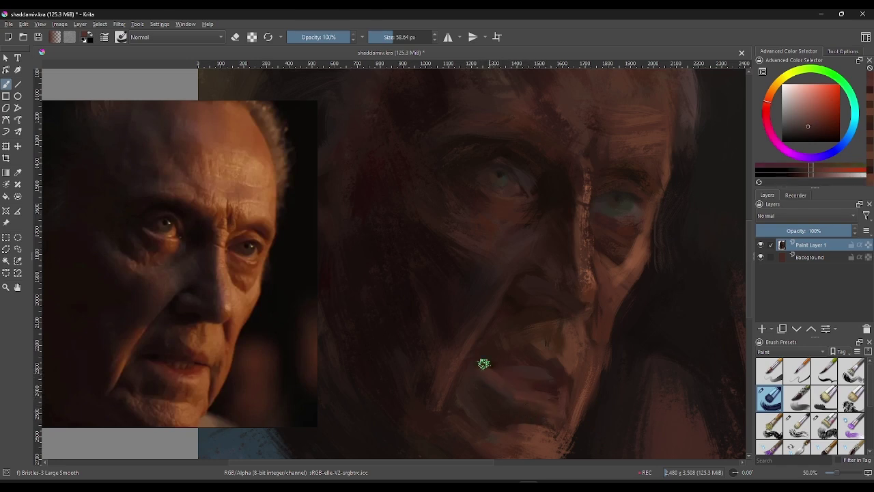
left_click(544, 400, "ctrl")
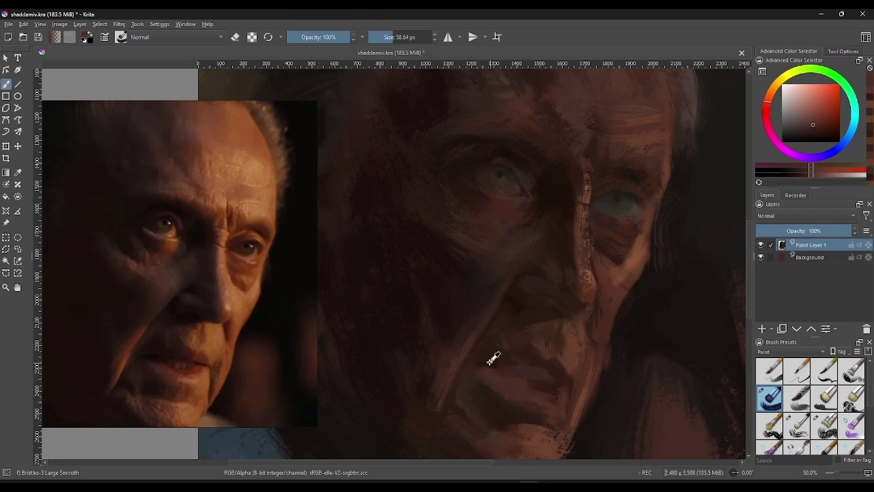
left_click(512, 388, "ctrl")
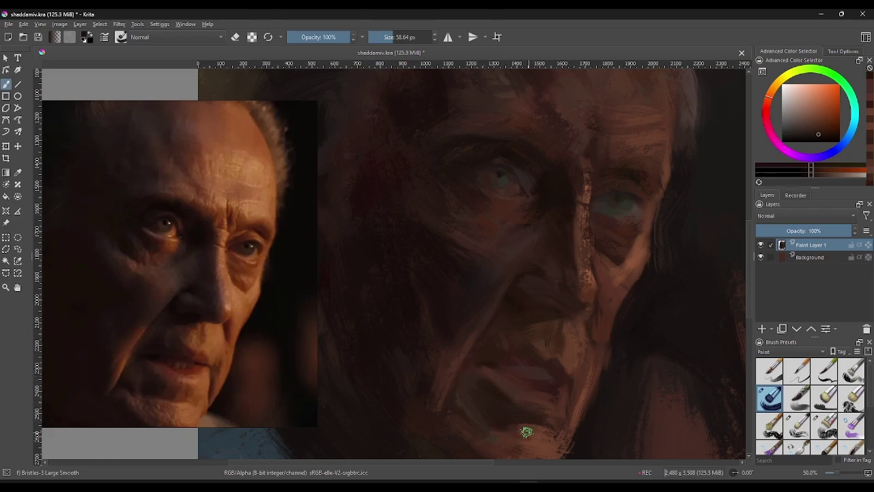
left_click(476, 385, "ctrl")
left_click(483, 397, "ctrl")
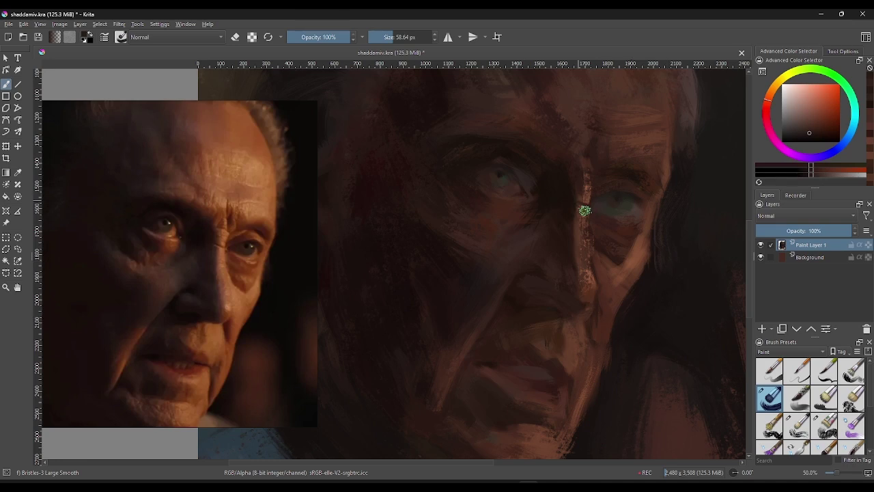
Step: Rework the shadowed cheek and side of the face with tones sampled from the nose bridge and cheek
left_click(618, 267, "ctrl")
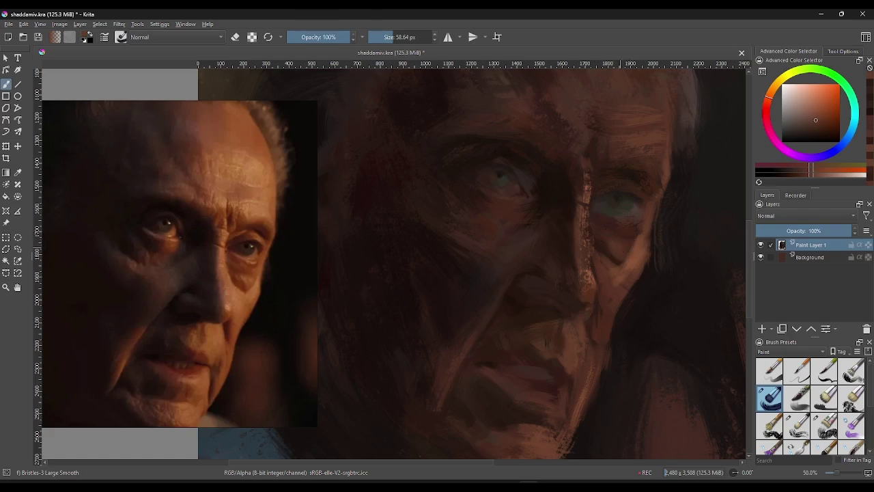
left_click(621, 252, "ctrl")
left_click(621, 256, "ctrl")
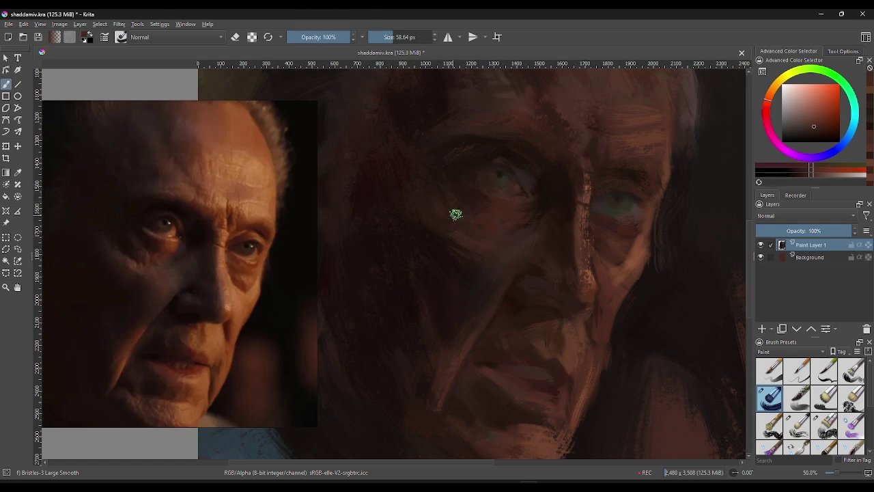
left_click(442, 196, "ctrl")
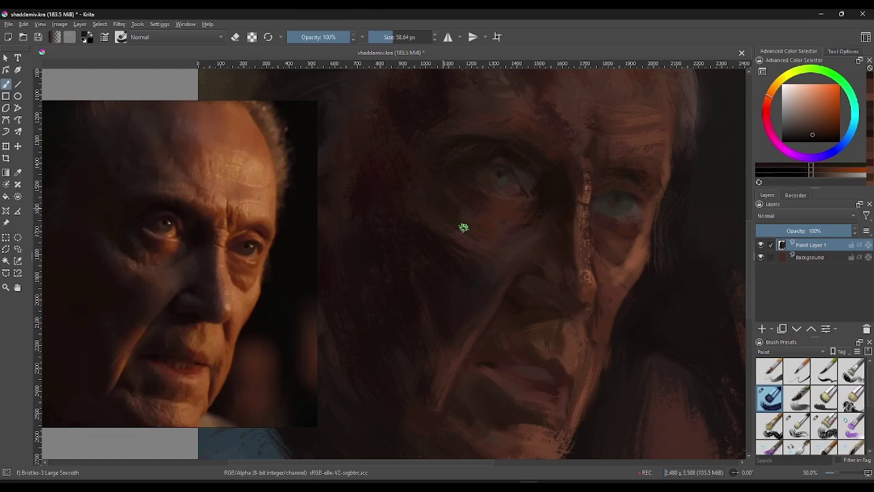
left_click(478, 238, "ctrl")
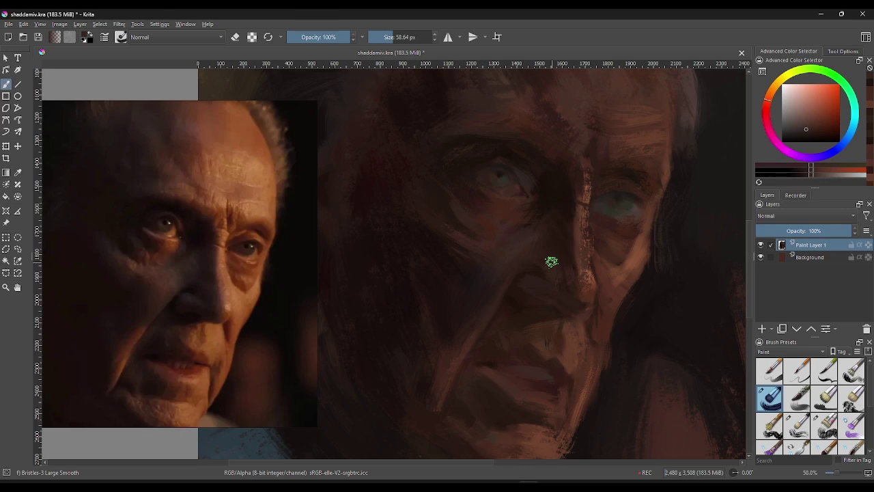
left_click(453, 199, "ctrl")
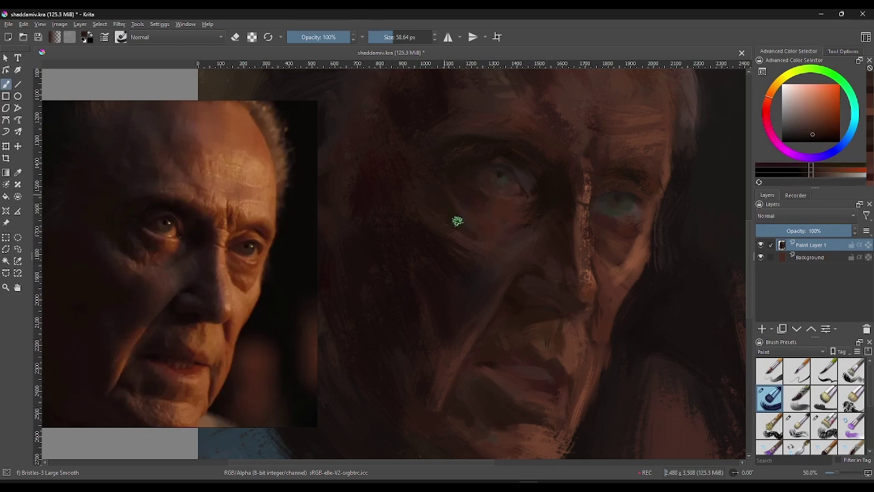
left_click(471, 219, "ctrl")
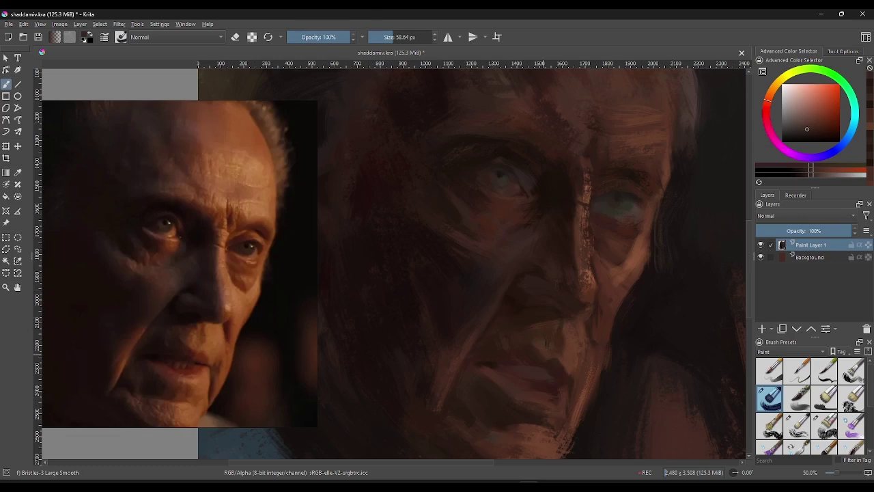
Step: Darken and warm the paint colour, shrink the brush to about 29 px, and accent the nostril
left_click(547, 352, "ctrl")
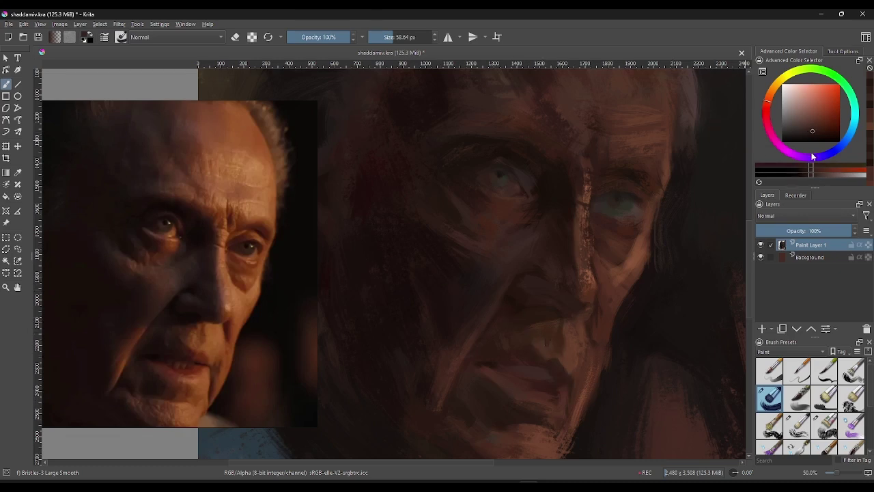
left_click(805, 175)
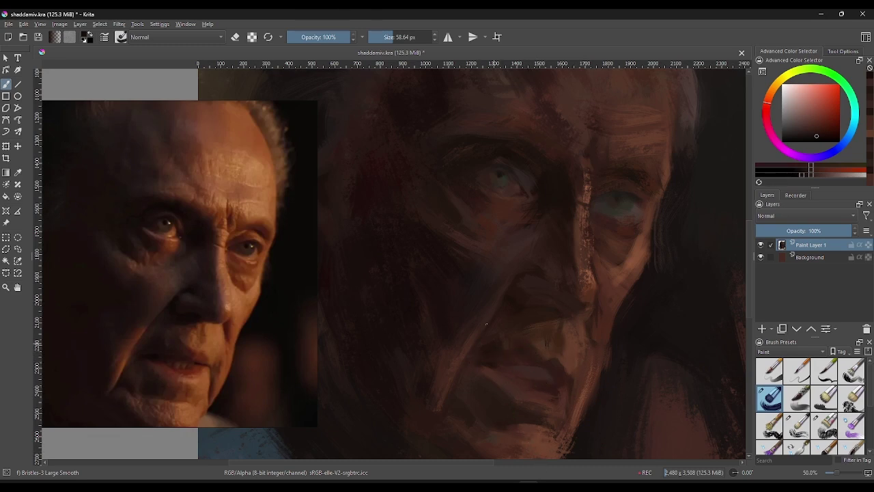
left_click_drag(375, 32, 392, 37)
left_click_drag(803, 176, 796, 176)
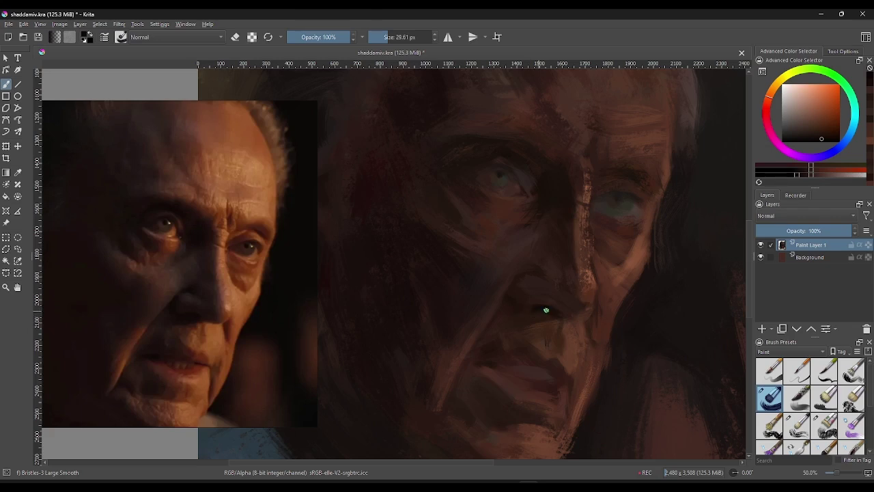
Step: Refine the nostril and nose base with tones sampled from around the nose
left_click(554, 313, "ctrl")
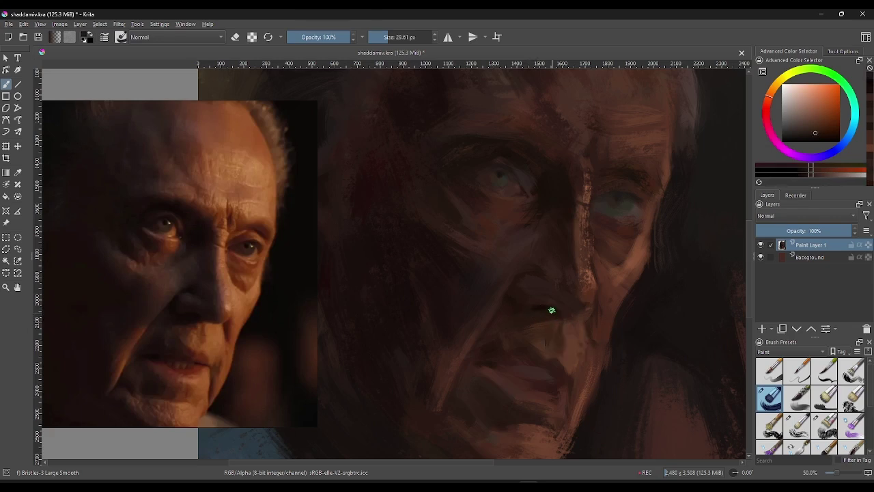
left_click(552, 311, "ctrl")
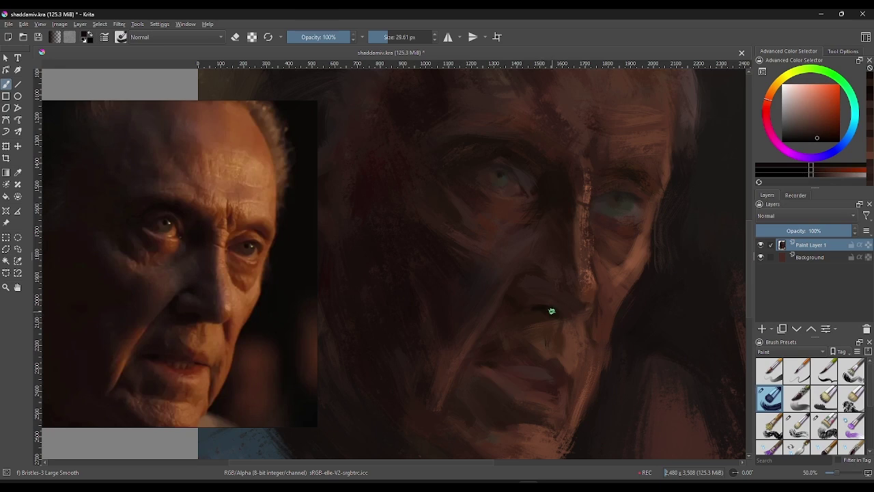
left_click(562, 312, "ctrl")
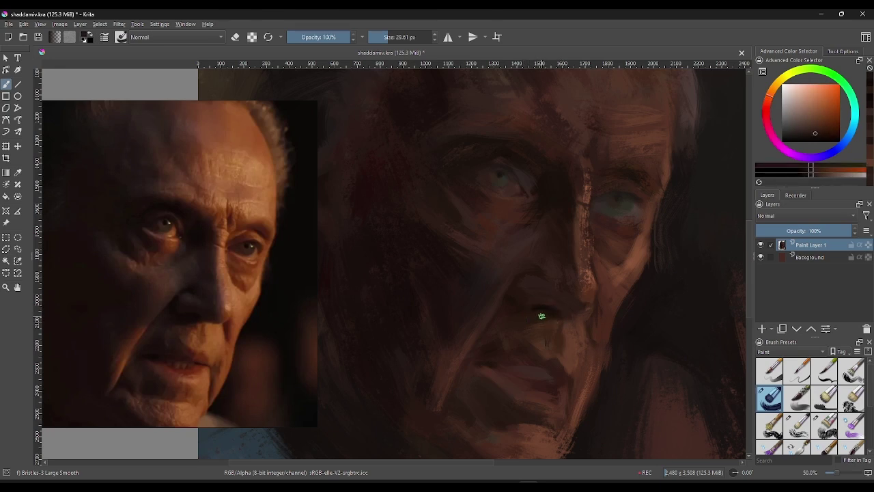
left_click(528, 313, "ctrl")
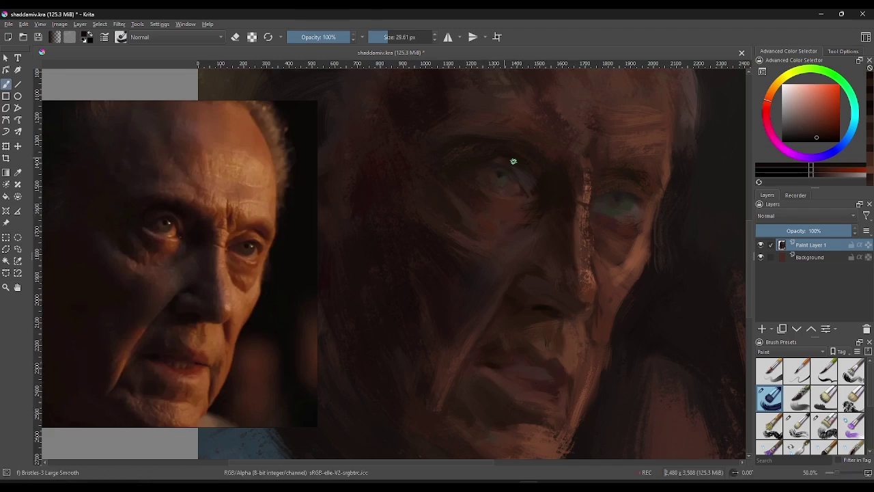
Step: With a warmer orange-brown at about 44 px, darken the right cheek beside the nose and mouth
left_click(544, 181, "ctrl")
left_click_drag(393, 37, 399, 37)
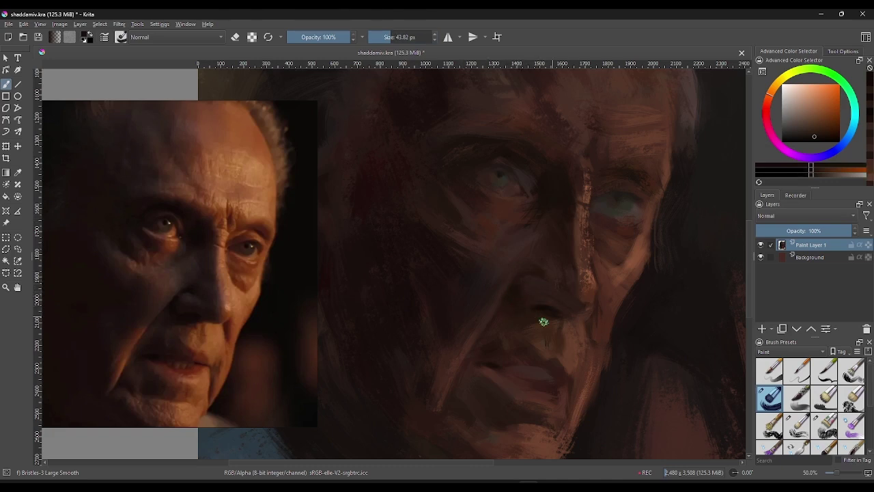
left_click(525, 291, "ctrl")
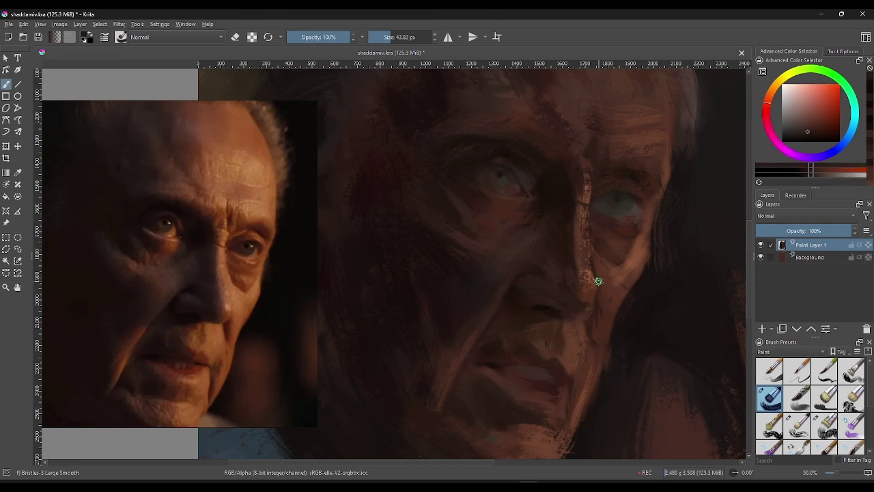
left_click_drag(551, 357, 553, 280)
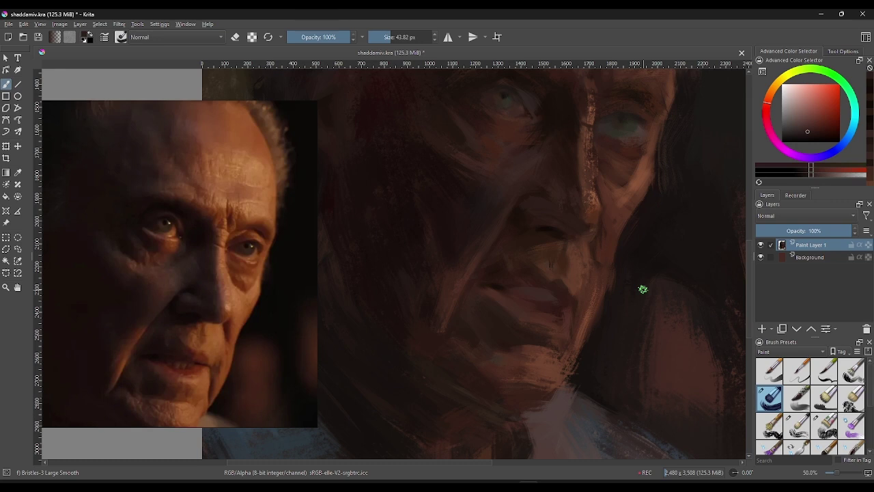
Step: Define the lips, chin and mouth crease with darker sampled tones, shrinking the brush to about 22 px
left_click(605, 240, "ctrl")
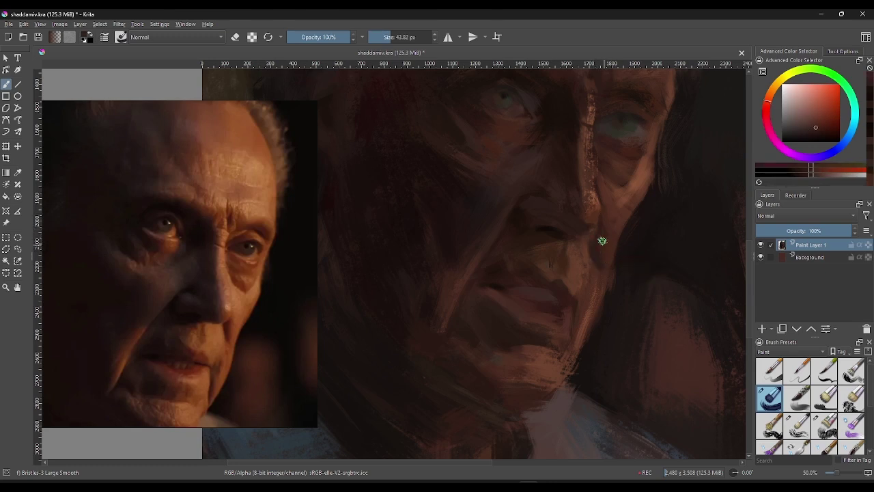
left_click(592, 250, "ctrl")
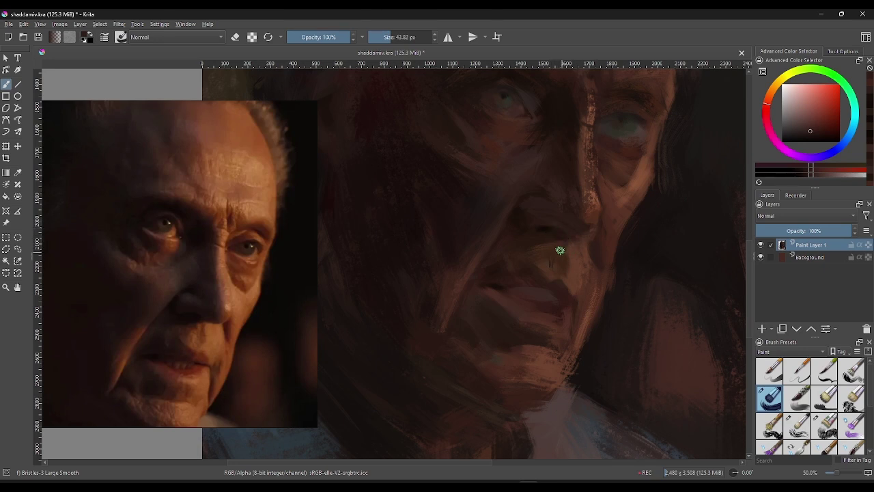
left_click(547, 226, "ctrl")
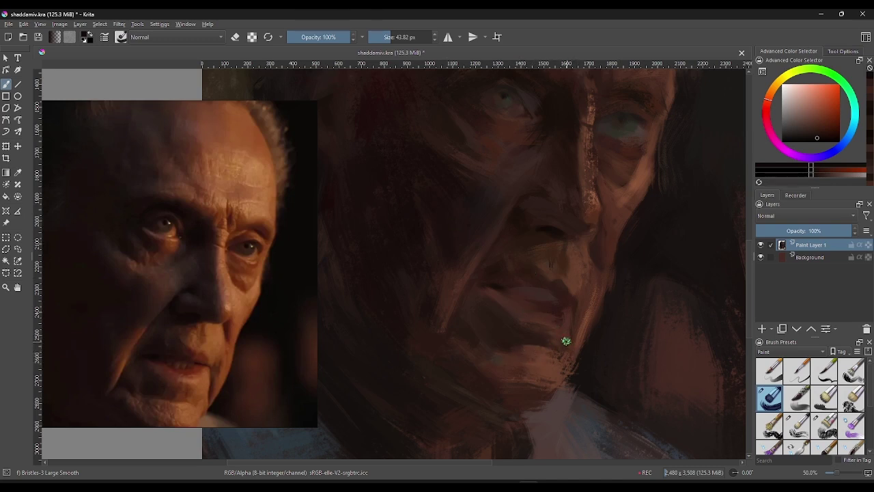
key("bracketleft")
key("bracketleft")
key("bracketleft")
key("bracketleft")
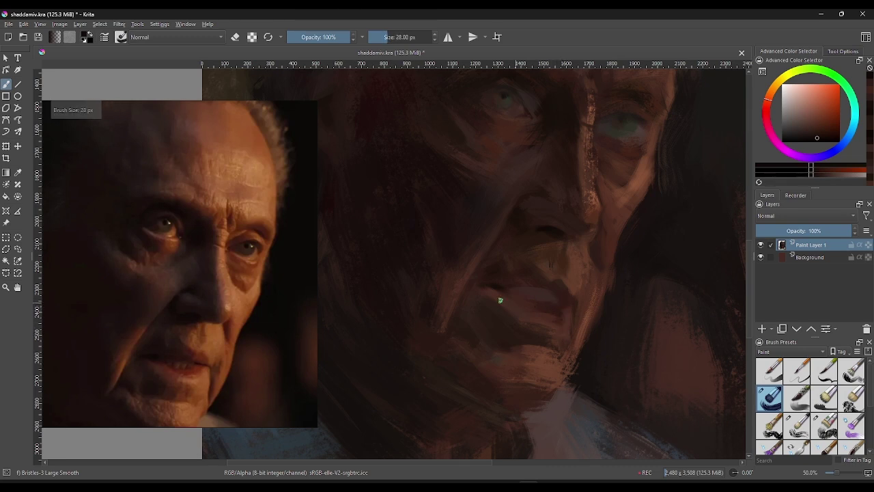
key("bracketleft")
key("bracketleft")
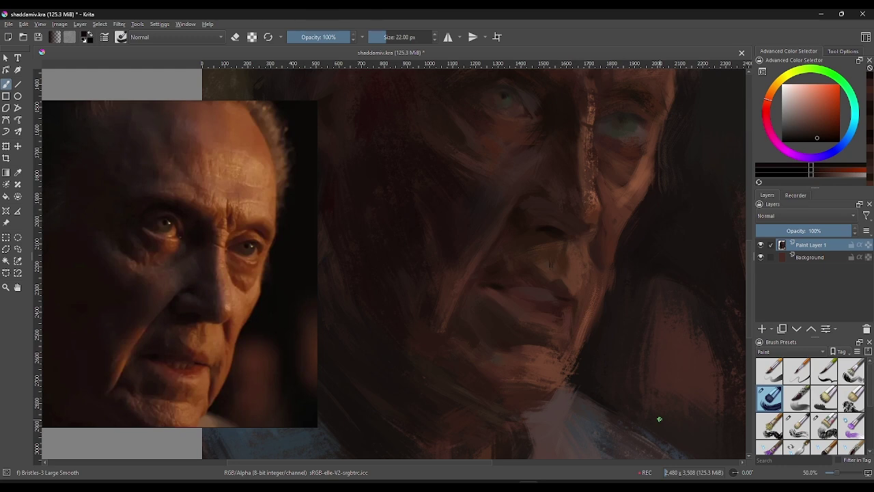
left_click(538, 335, "ctrl")
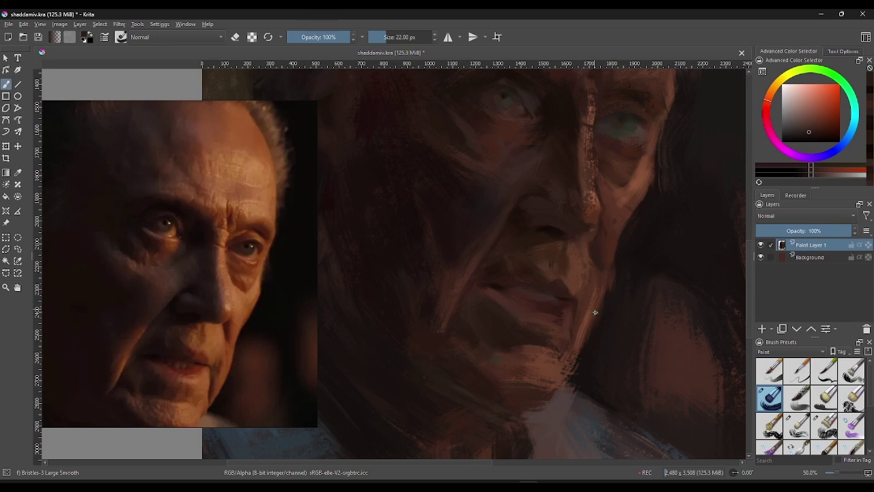
Step: Mix a dark red in the Advanced Color Selector and switch to the Bristles-5 Flat brush at about 44 px
left_click(554, 294, "ctrl")
left_click_drag(764, 114, 817, 121)
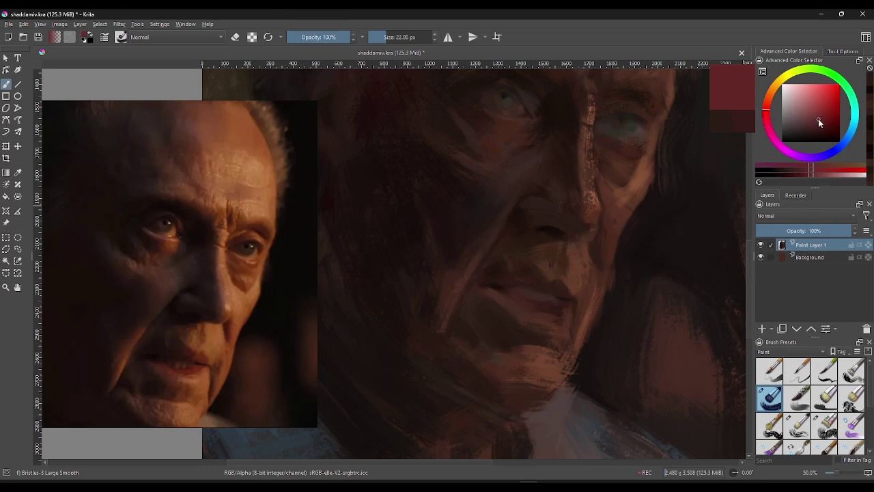
left_click_drag(819, 120, 823, 121)
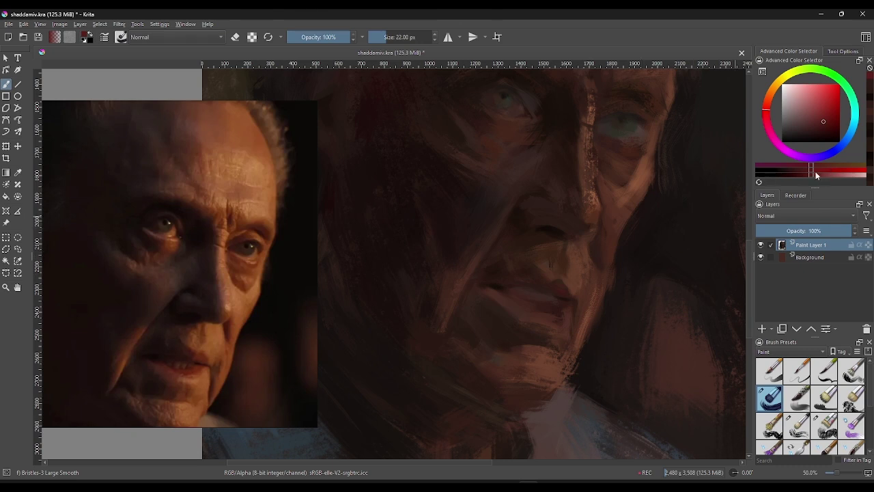
left_click_drag(816, 172, 808, 170)
left_click_drag(452, 84, 444, 75)
left_click(827, 400)
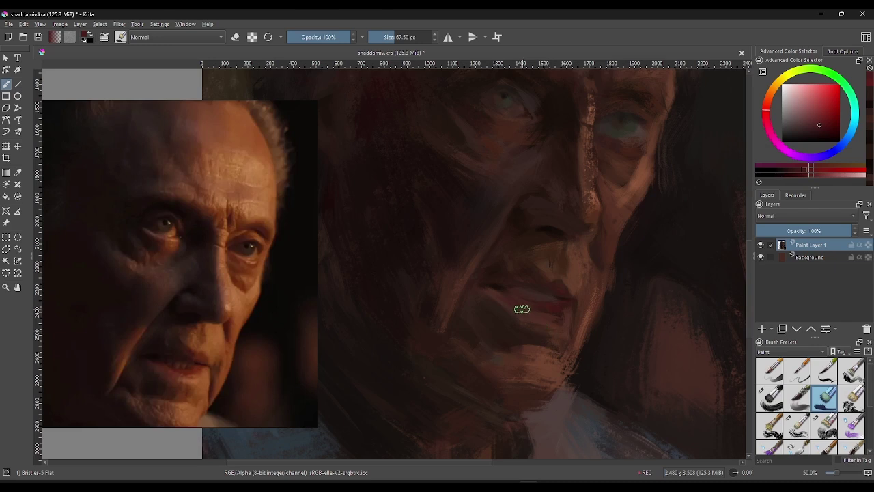
Step: Paint and blend a muted red patch on the lower lip, adding strokes below it
left_click(501, 277, "ctrl")
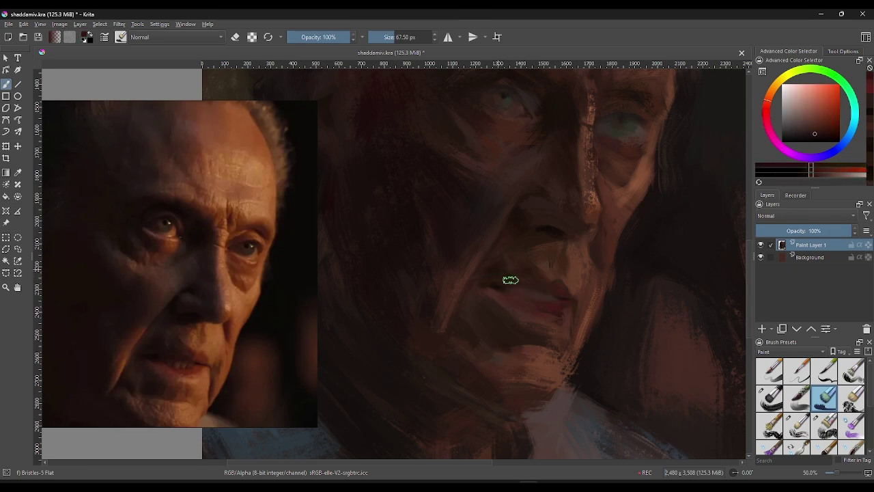
left_click(552, 292, "ctrl")
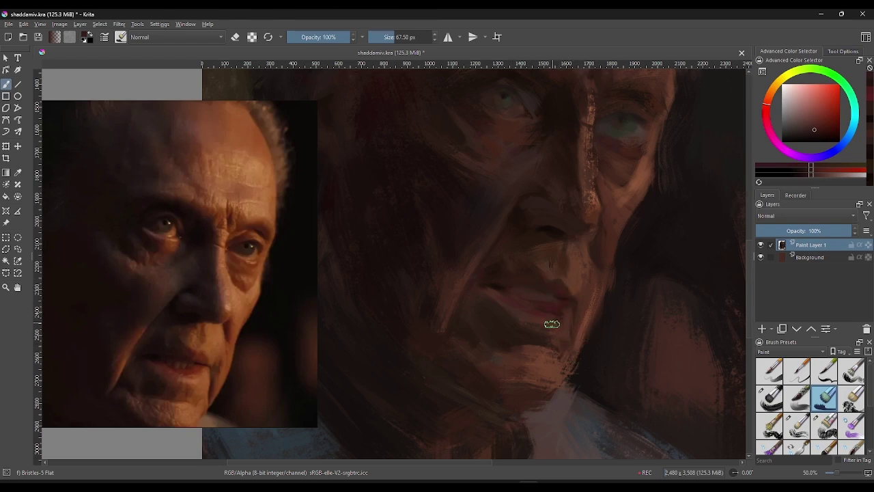
left_click_drag(560, 316, 536, 345)
left_click_drag(509, 295, 546, 337)
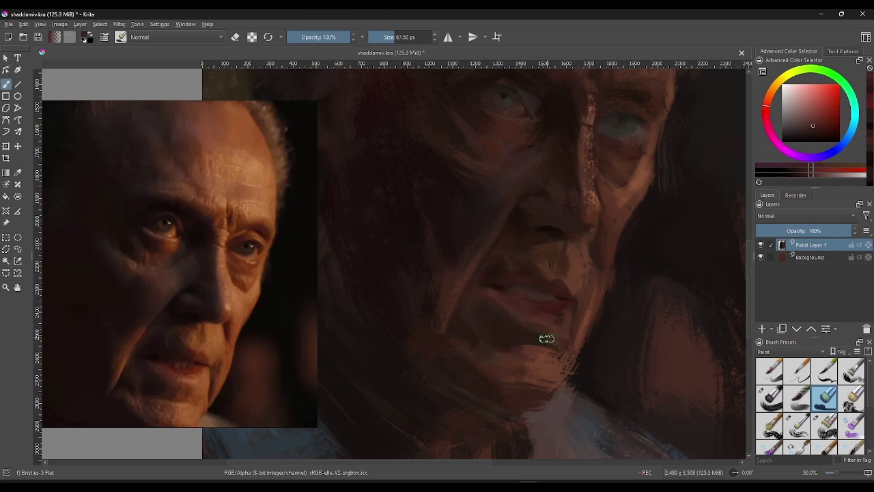
left_click(499, 308, "ctrl")
left_click_drag(500, 308, 533, 333)
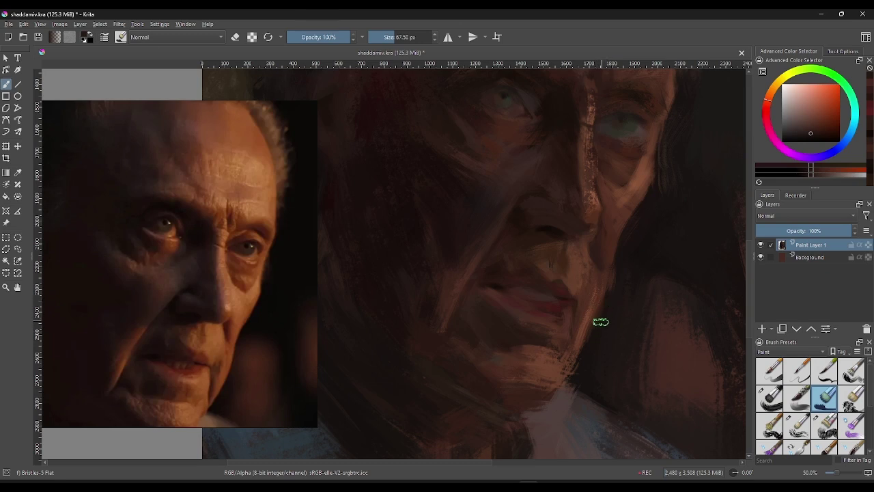
left_click(773, 106)
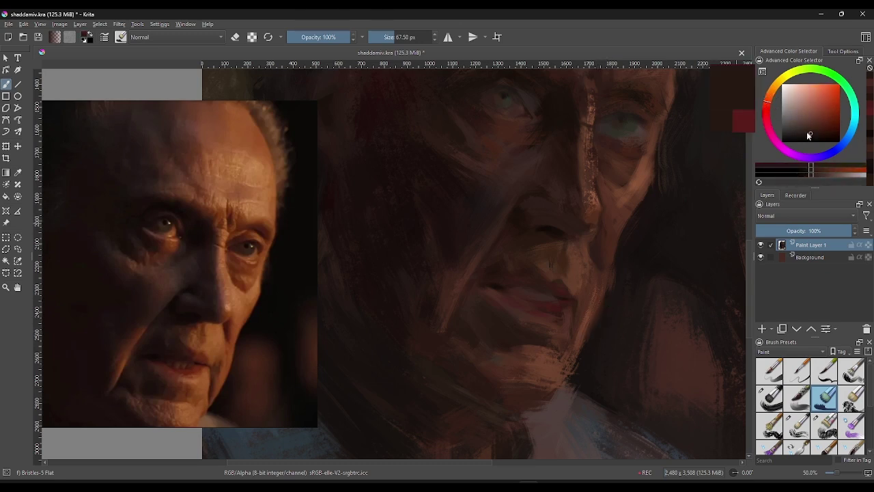
mouse_move(808, 135)
left_mouse_down()
mouse_move(815, 124)
mouse_move(823, 129)
left_mouse_up()
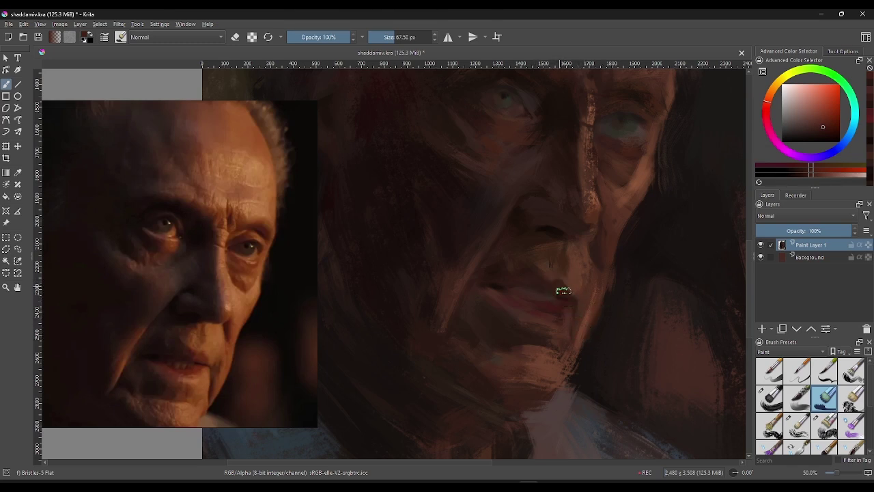
Step: Pick dark reddish browns and paint small lip strokes with the flat brush shrunk to 16 px
left_click(589, 308, "ctrl")
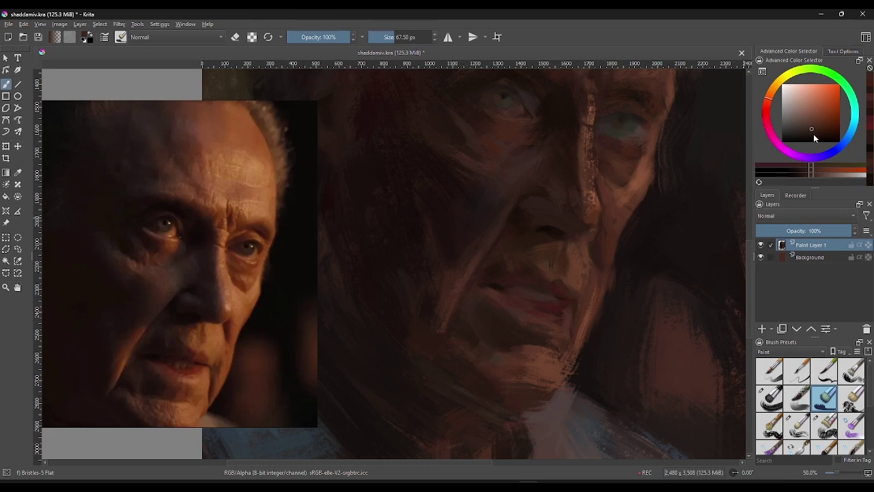
mouse_move(814, 134)
left_mouse_down()
mouse_move(800, 122)
mouse_move(797, 132)
left_mouse_up()
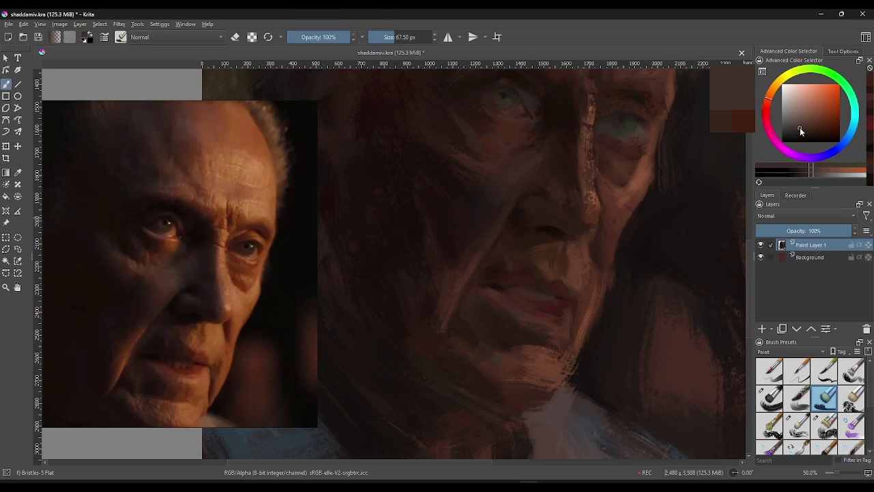
left_click_drag(800, 127, 810, 126)
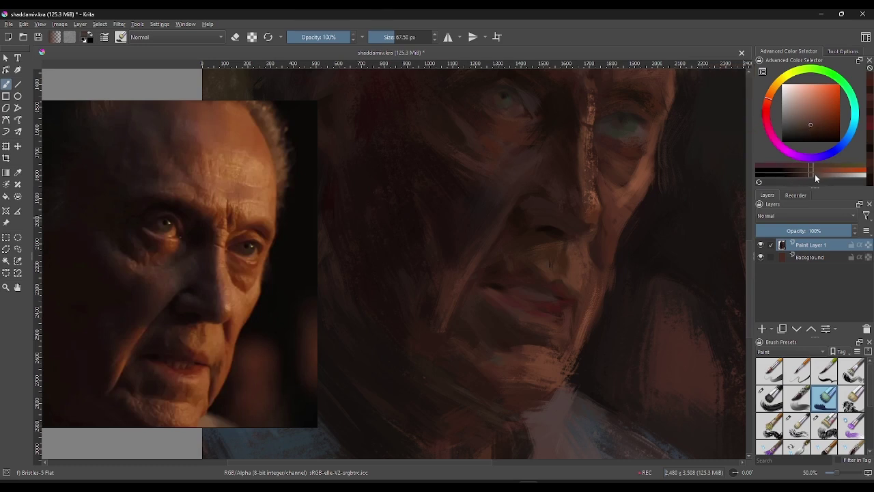
left_click_drag(809, 167, 798, 166)
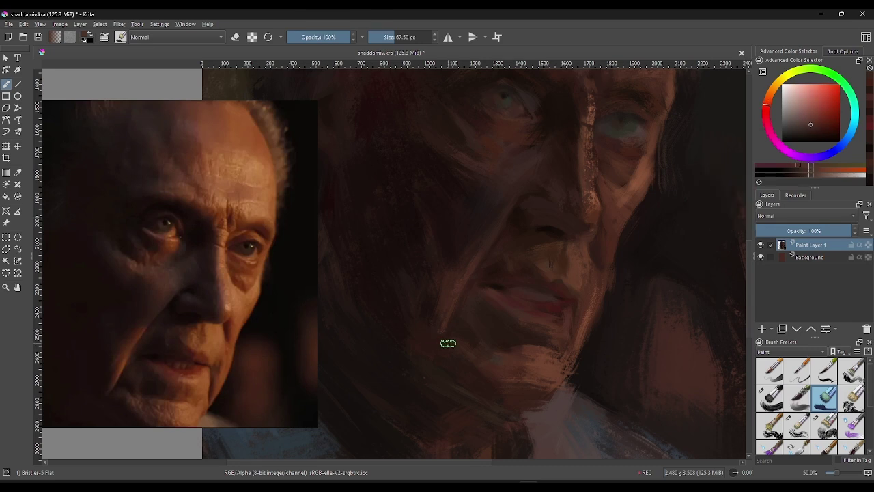
left_click(510, 282, "ctrl")
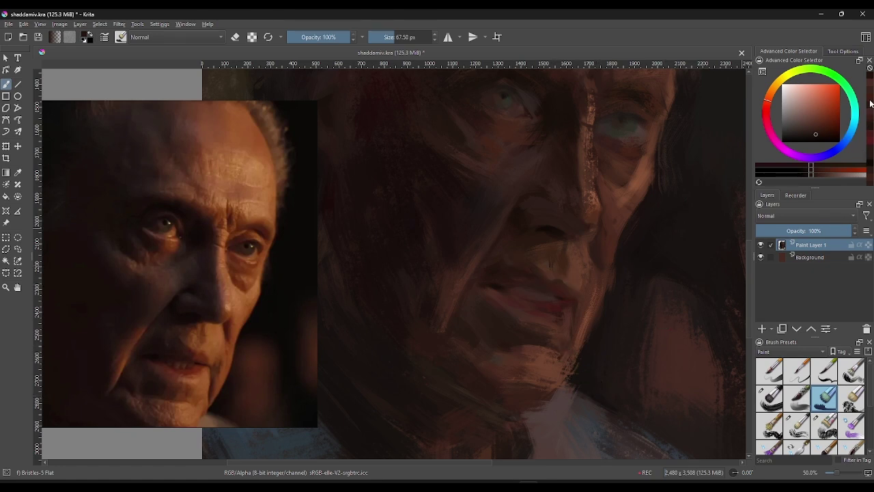
left_click(380, 74, "ctrl")
left_click_drag(399, 37, 388, 37)
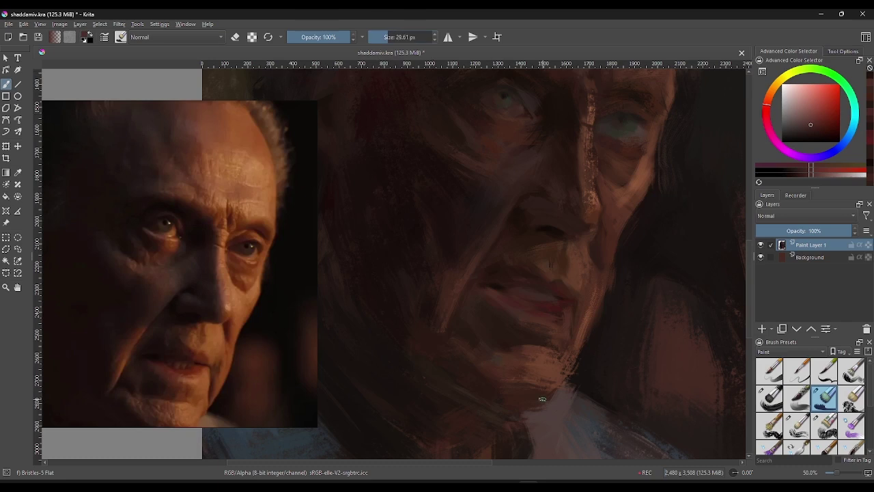
key("bracketleft")
key("bracketleft")
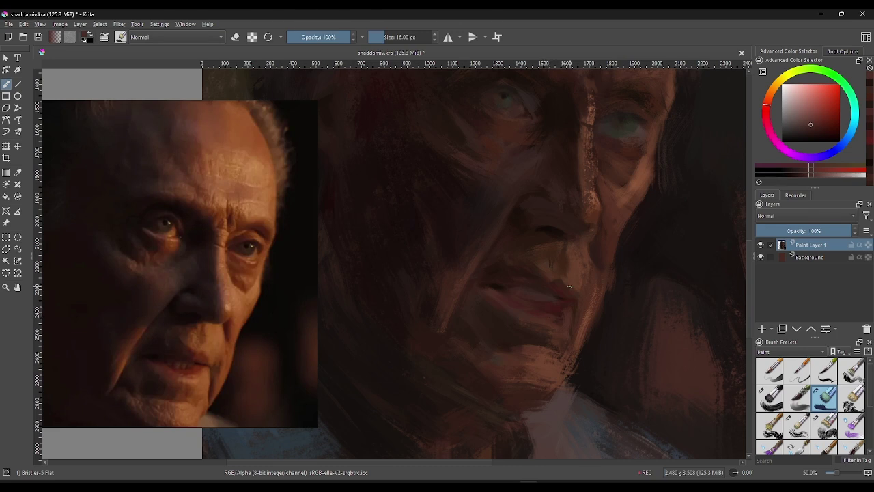
left_click_drag(811, 171, 796, 170)
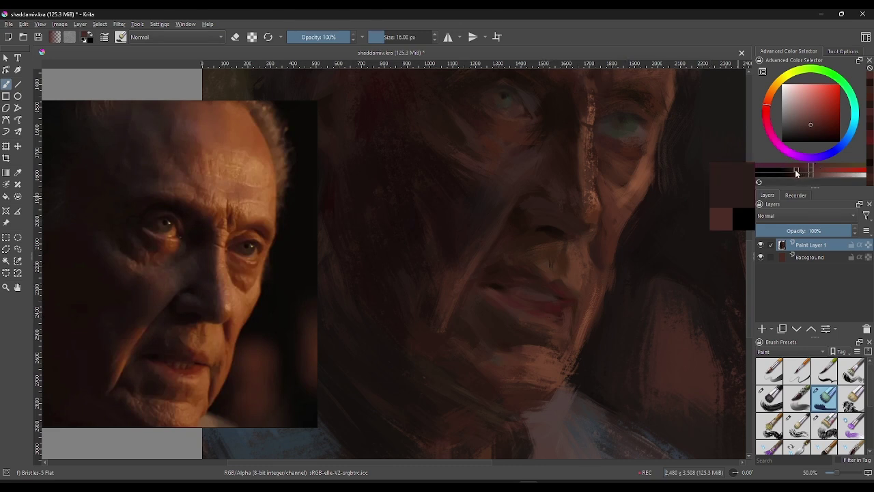
Step: Sharpen the line between the lips with fine reddish strokes using a 5 px flat bristle brush
left_click(378, 37)
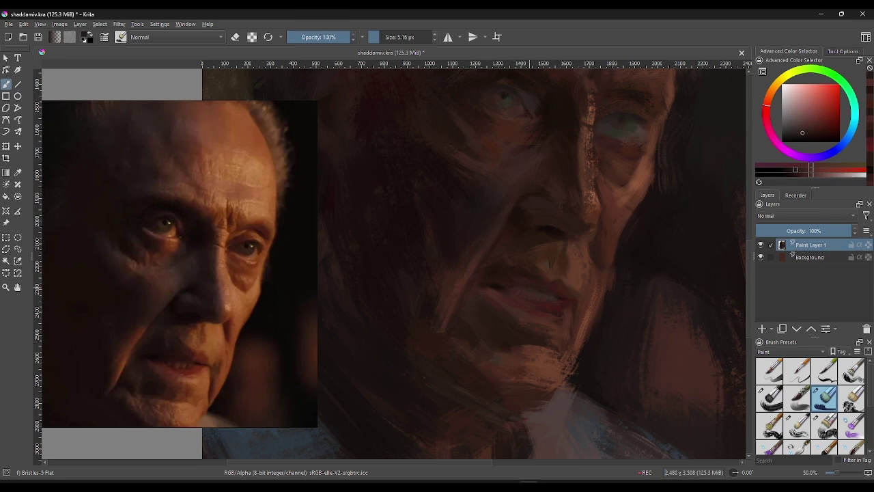
left_click(605, 253, "ctrl")
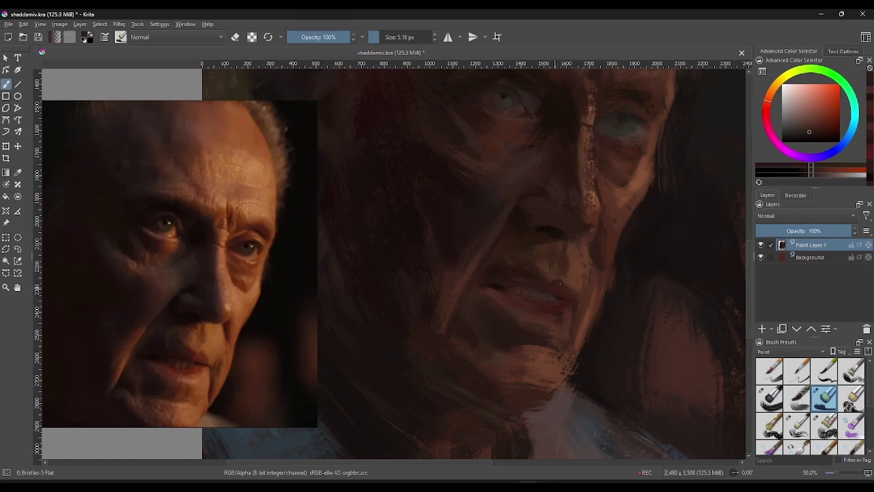
left_click(587, 314, "ctrl")
Step: Sample the dark lip red and set a 19 px brush to paint the lower lip's right side
scroll(531, 295, "up", 1)
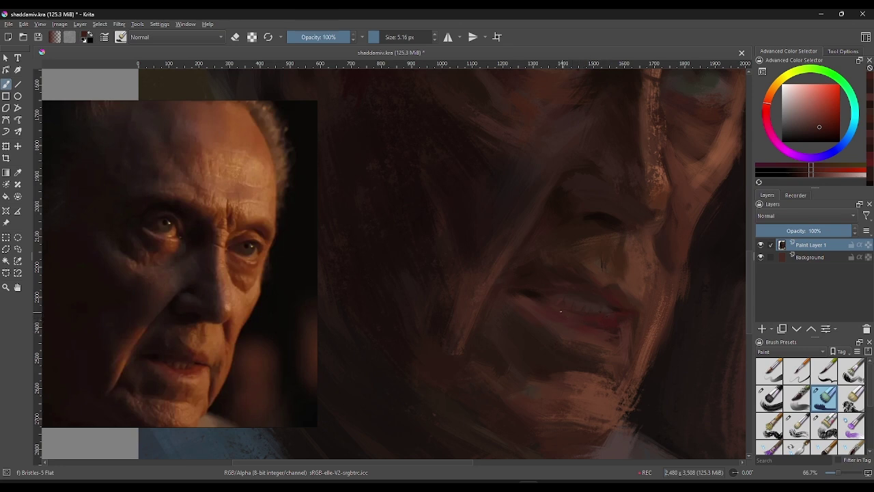
left_click(533, 295, "ctrl")
left_click(387, 38)
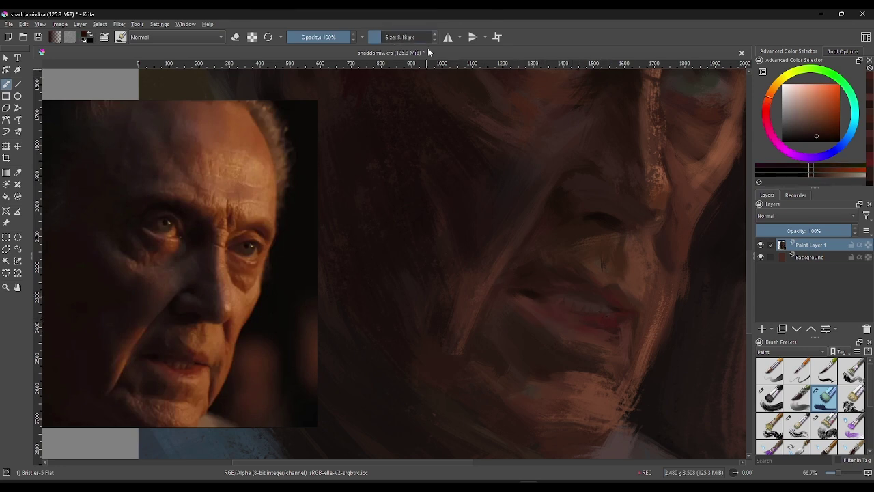
left_click(385, 37)
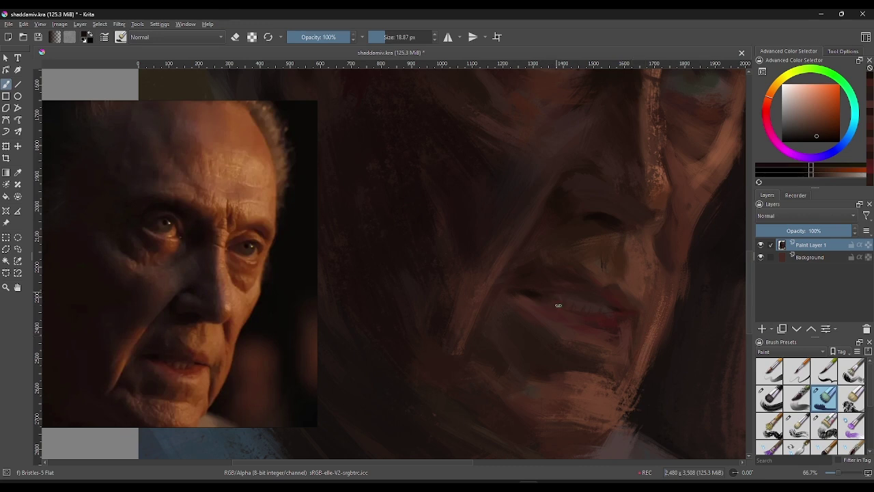
left_click(620, 313, "ctrl")
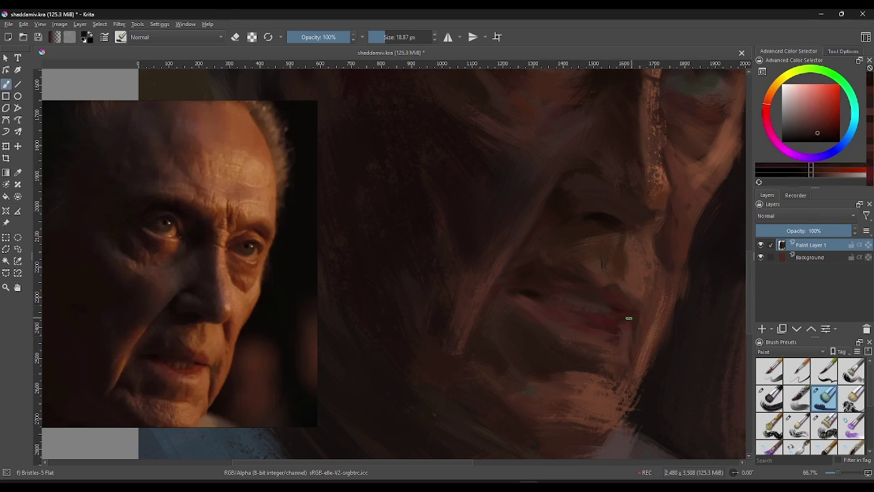
left_click(618, 309, "ctrl")
left_click_drag(619, 309, 642, 321)
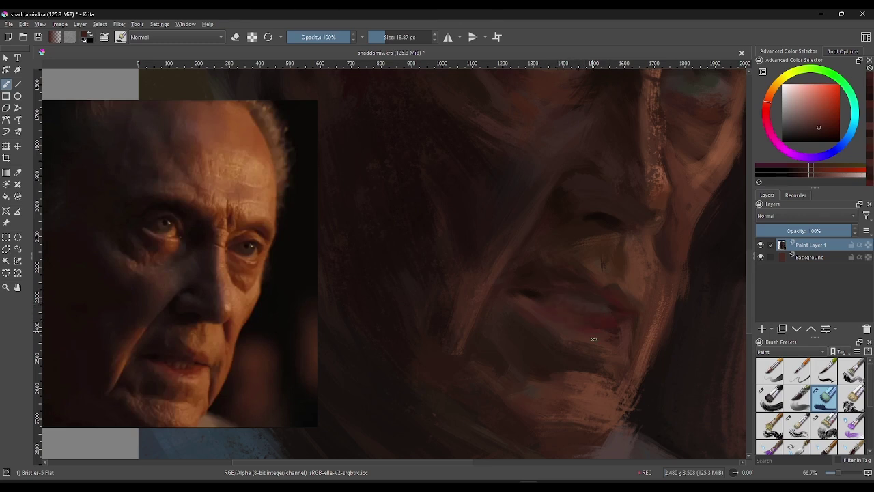
left_click(585, 296, "ctrl")
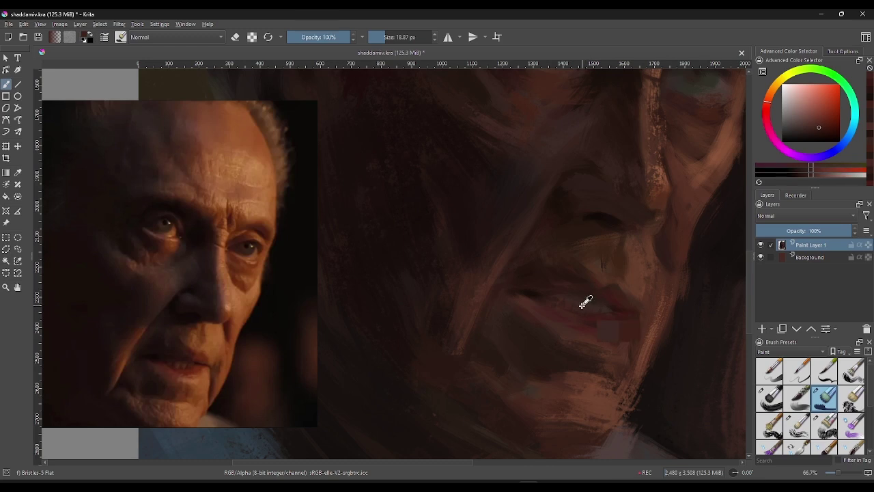
left_click_drag(808, 127, 801, 124)
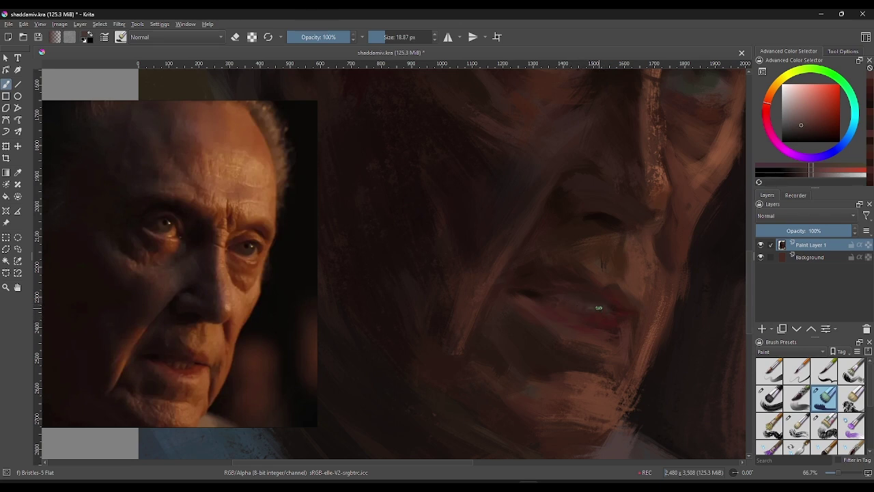
Step: Zoom out to the whole face, sample a brown, and enlarge the brush to about 41 px
key("minus")
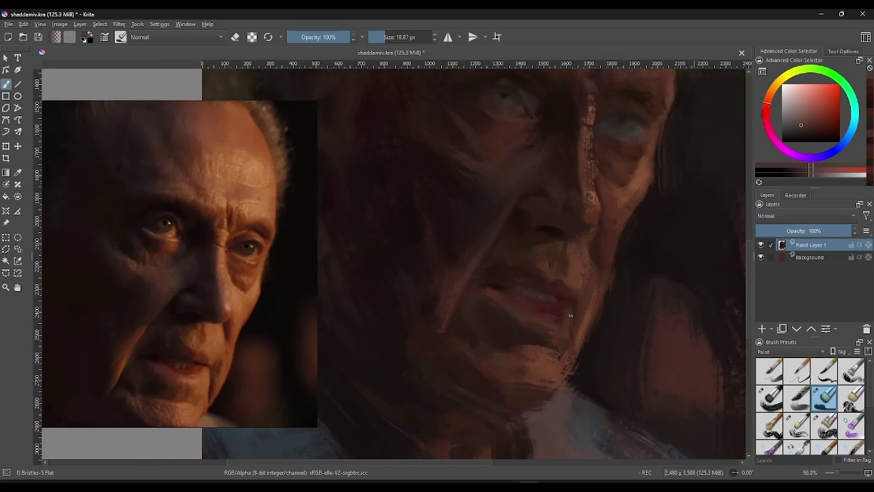
key("minus")
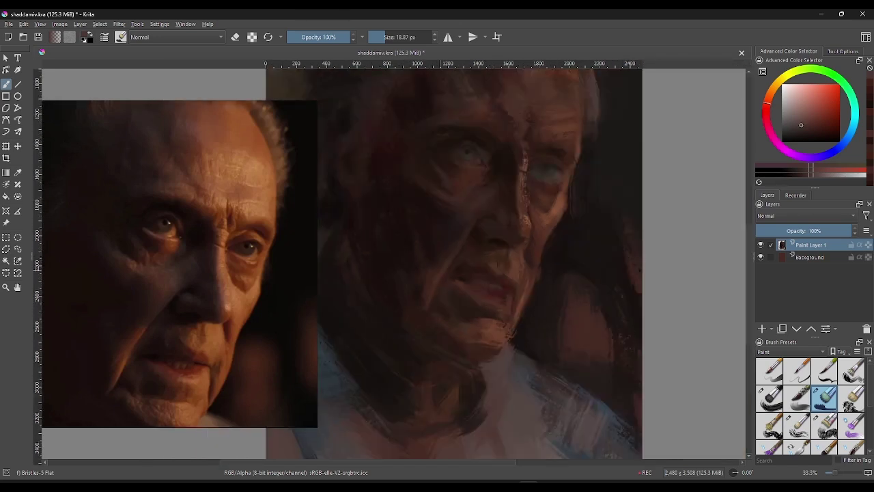
left_click(533, 300, "ctrl")
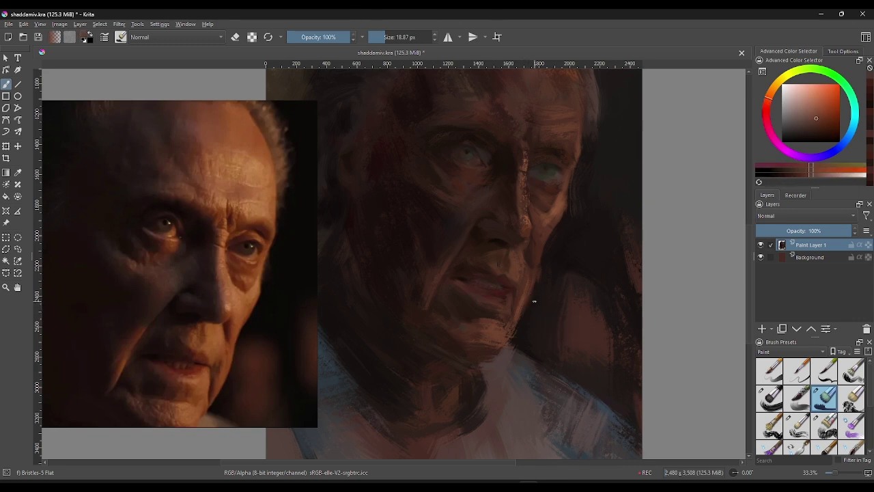
left_click_drag(390, 36, 401, 36)
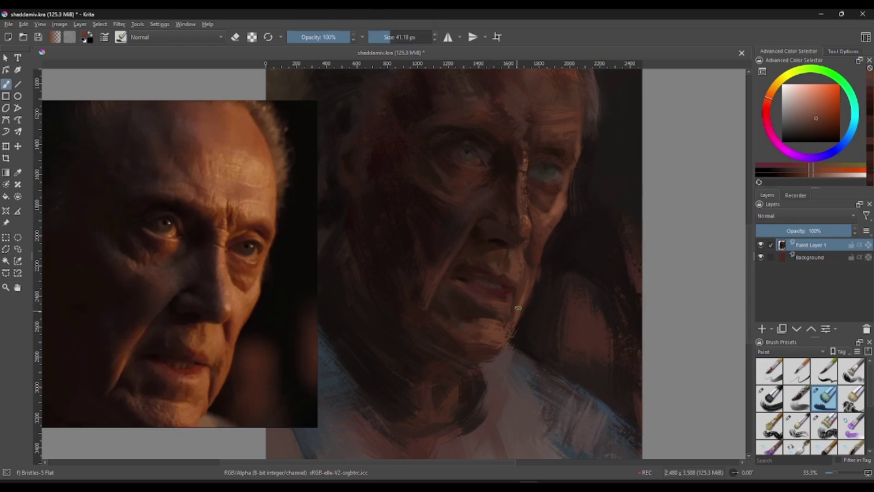
left_click(527, 273, "ctrl")
left_click(552, 215, "ctrl")
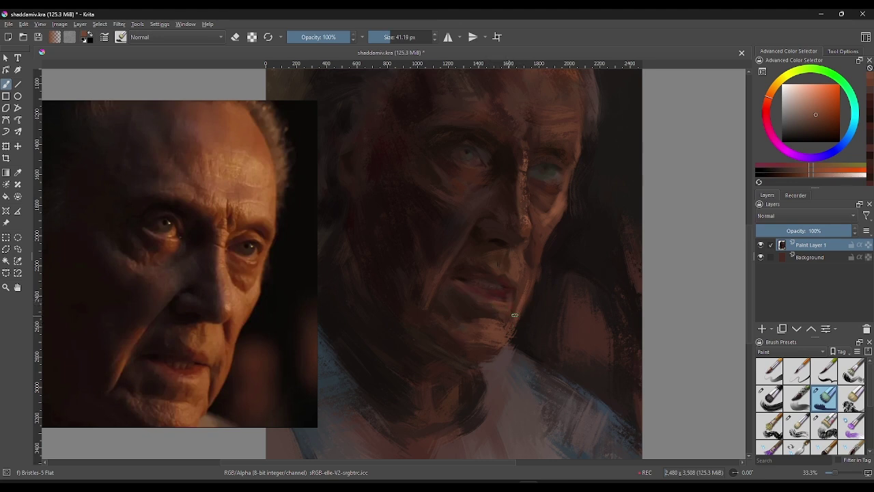
Step: Rework the chin and jaw with darker, redder and brighter skin shades sampled nearby
left_click(467, 310, "ctrl")
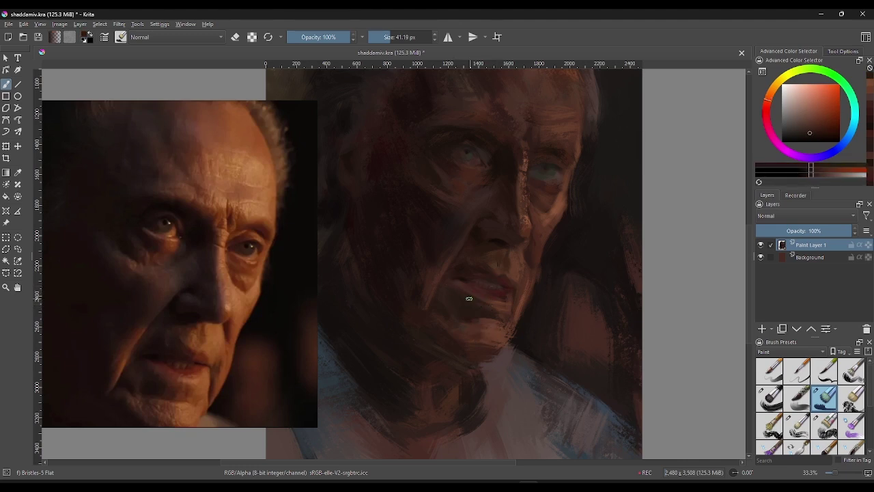
left_click(471, 303, "ctrl")
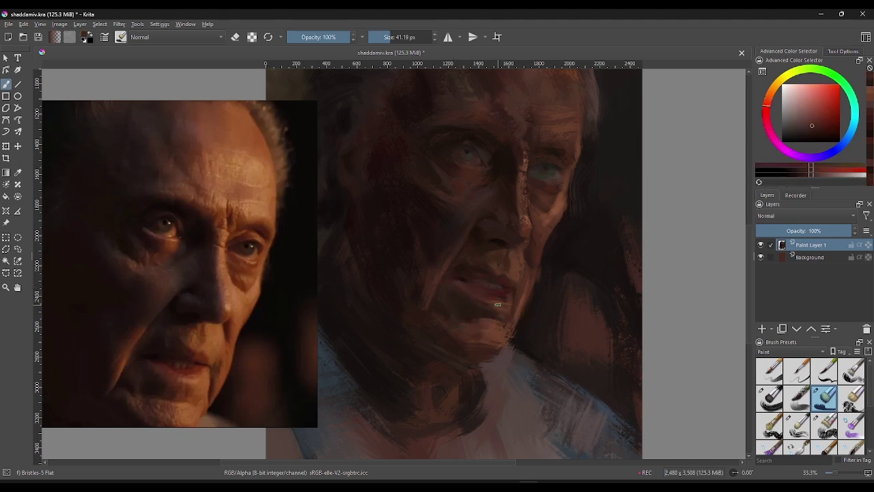
left_click(449, 296, "ctrl")
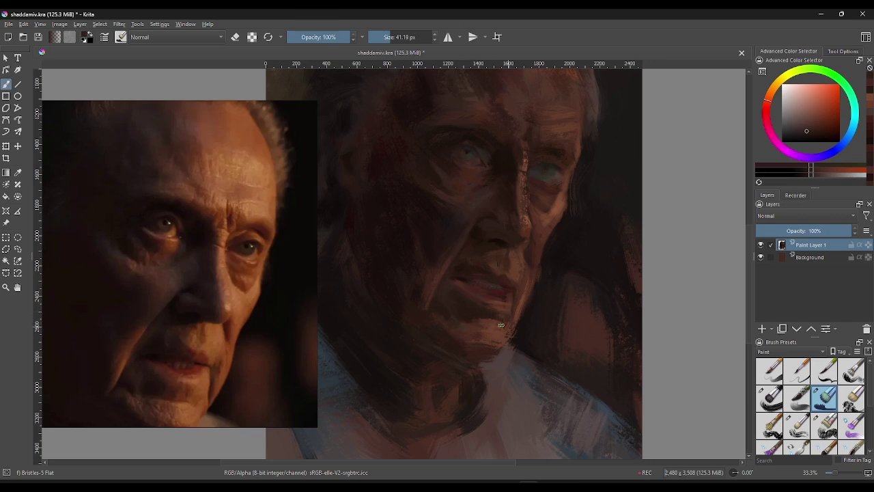
left_click(505, 341, "ctrl")
left_click(471, 302, "ctrl")
left_click(515, 350, "ctrl")
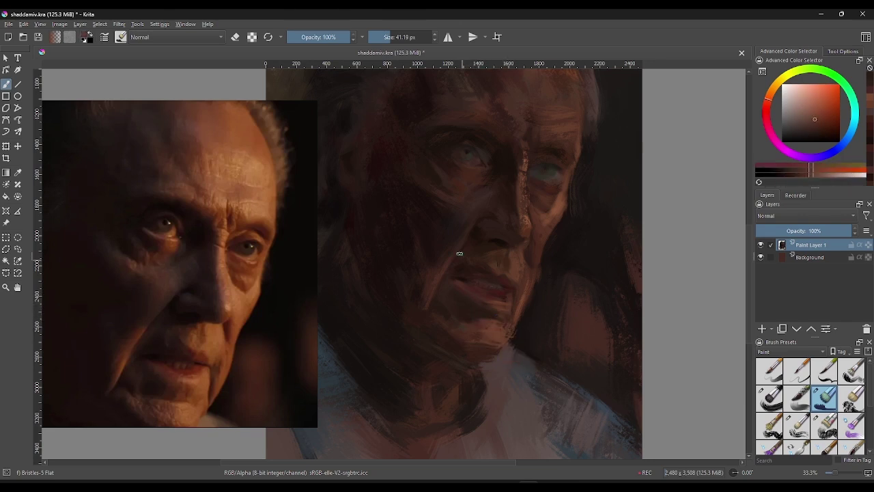
Step: Resize the brush to 84 px, recentre the face, and zoom in to 50%
left_click_drag(484, 244, 478, 316)
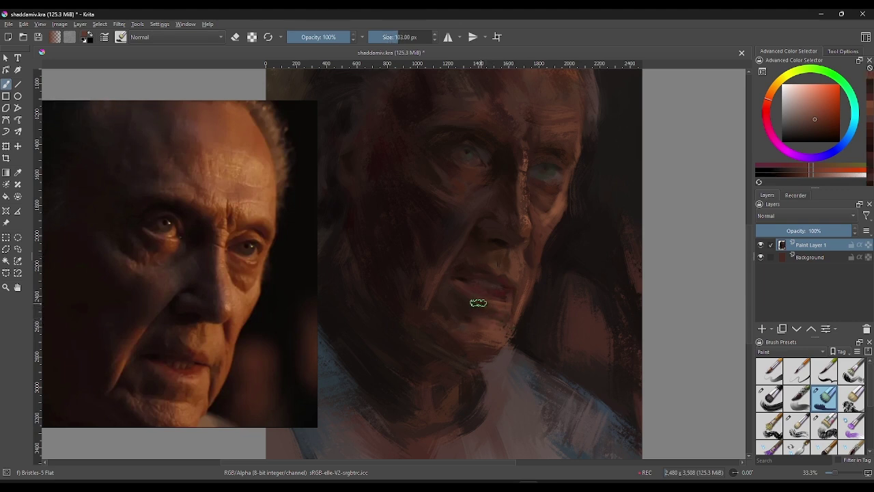
left_click_drag(591, 363, 577, 363)
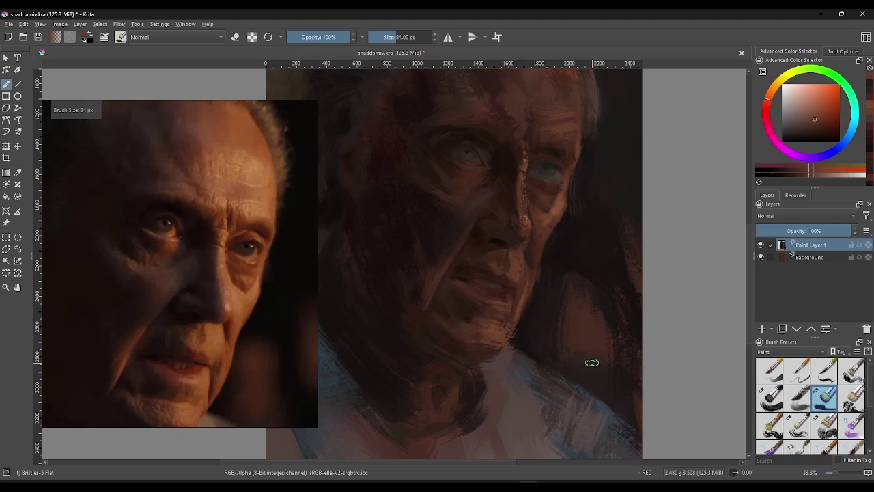
left_click_drag(542, 280, 551, 342)
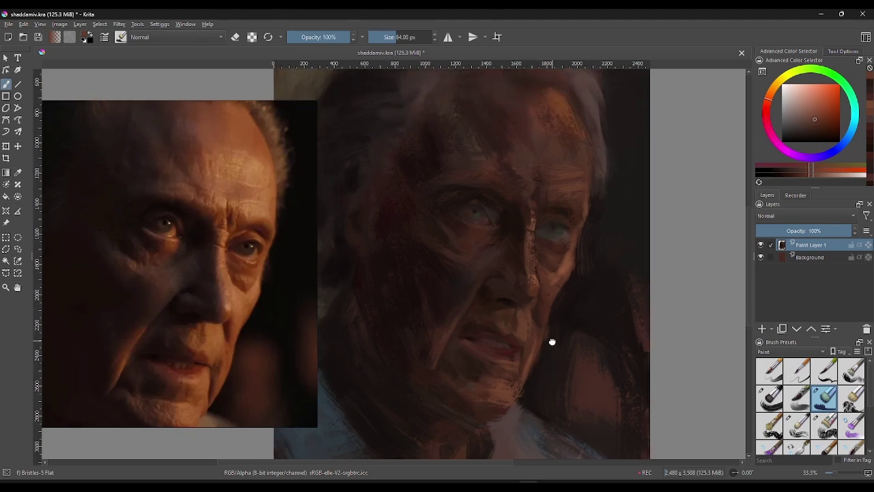
key("plus")
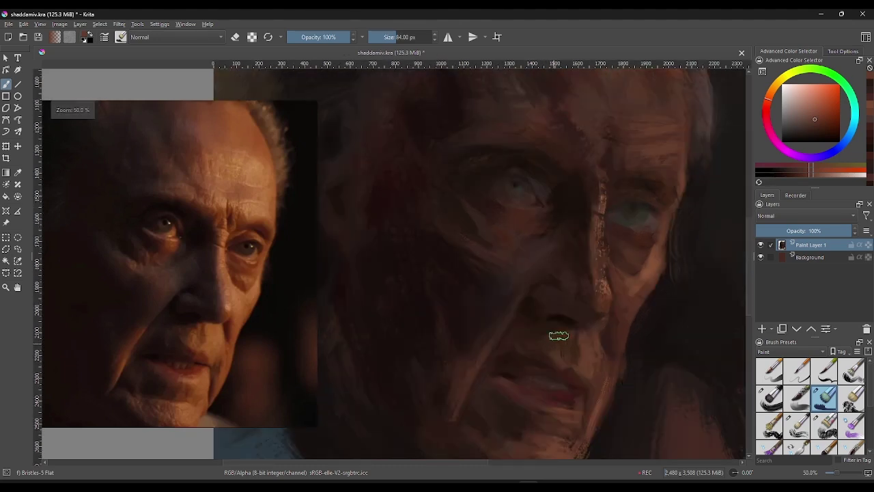
Step: Zoom out to 25% and recentre the full portrait canvas beside the reference photo
scroll(161, 280, "up", 3)
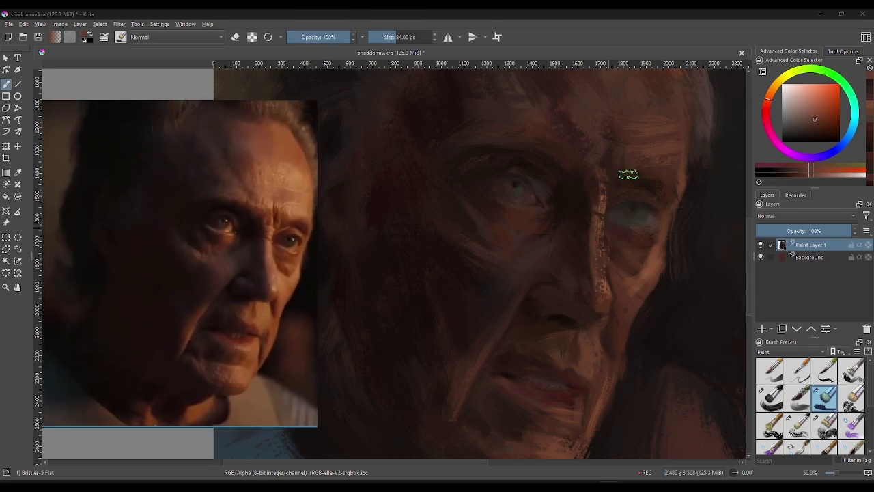
key("minus")
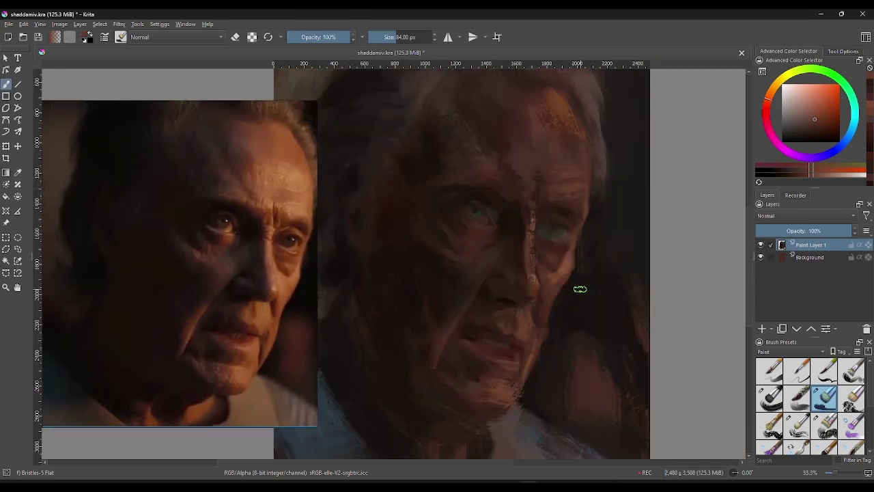
left_click_drag(580, 289, 626, 256)
Step: Centre the whole painting and lay dark strokes across the bottom and lower-left shirt
key("minus")
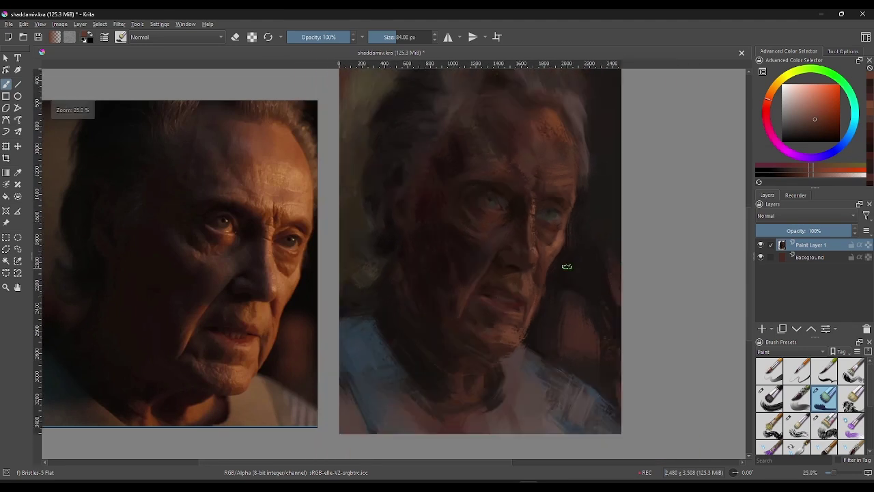
left_click_drag(587, 294, 617, 306)
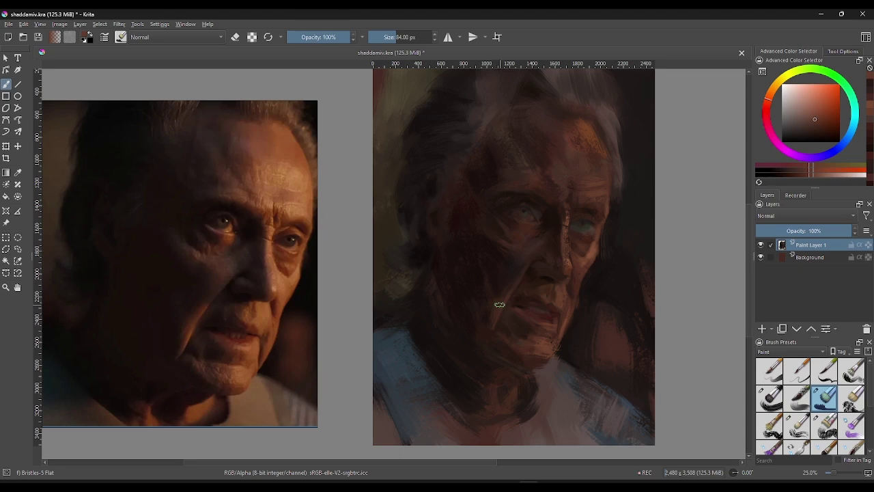
mouse_move(506, 430)
left_mouse_down()
mouse_move(478, 447)
mouse_move(499, 454)
mouse_move(461, 451)
mouse_move(502, 454)
left_mouse_up()
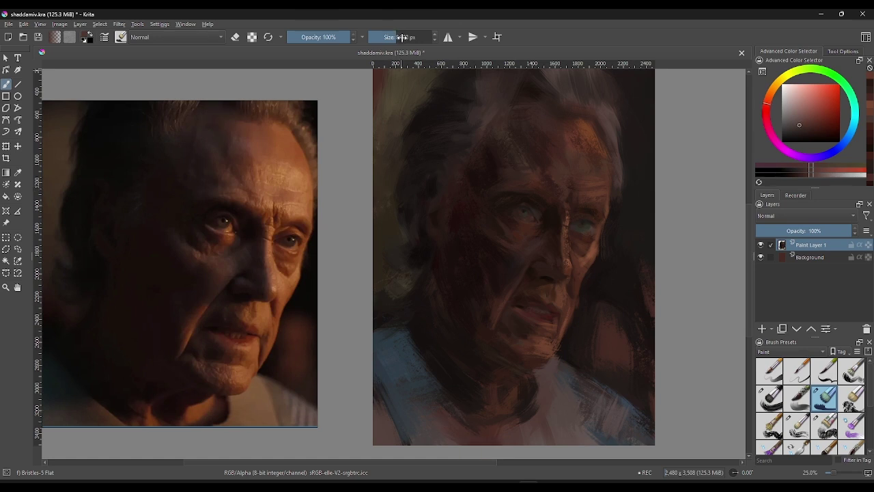
left_click(527, 350, "ctrl")
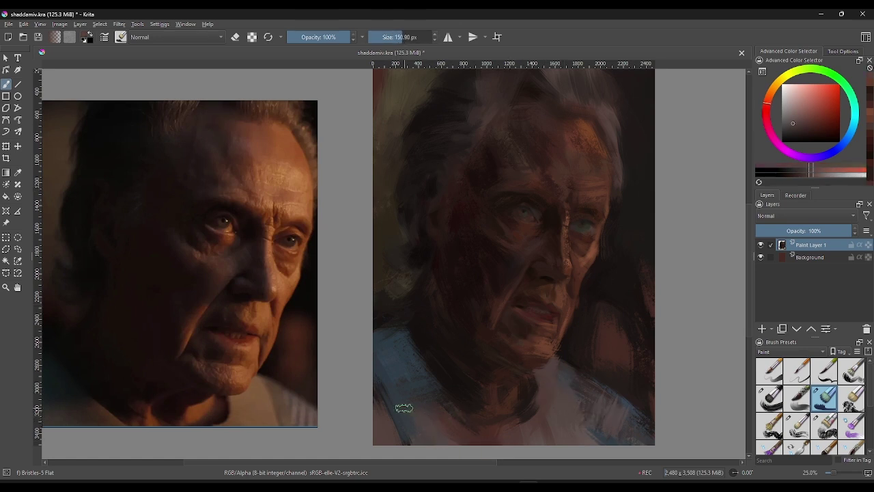
left_click_drag(410, 433, 396, 404)
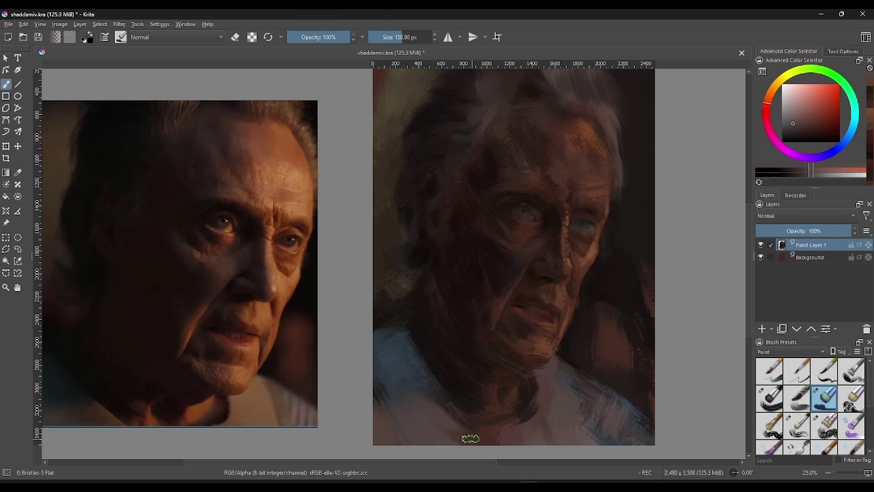
left_click_drag(403, 376, 473, 415)
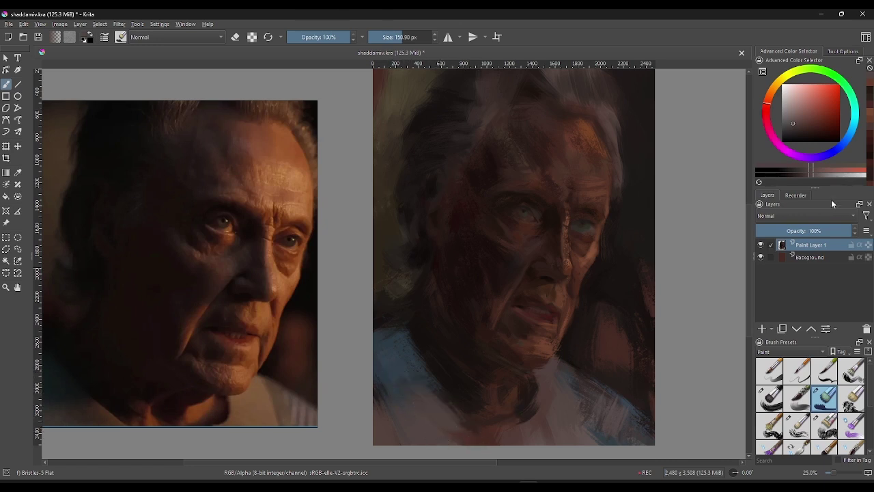
left_click_drag(812, 175, 803, 174)
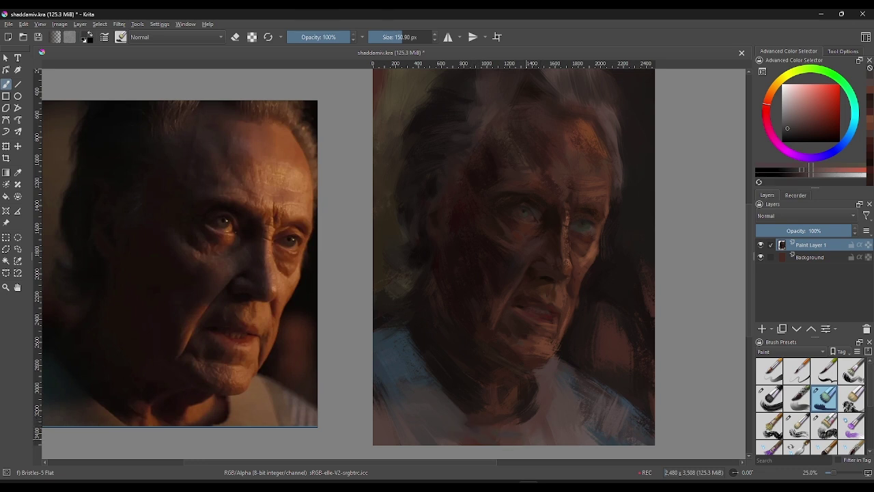
Step: Sample a run of brown, orange-brown and dark magenta shades around the lower shirt
left_click(505, 428, "ctrl")
left_click(486, 432, "ctrl")
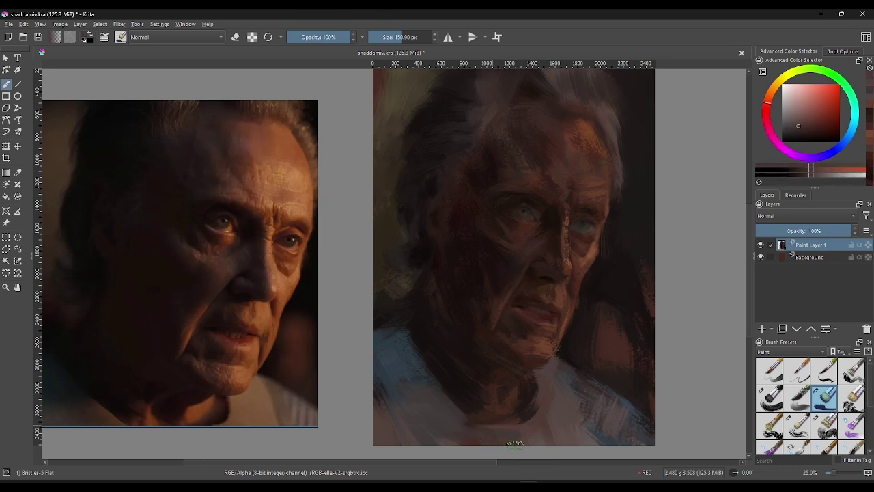
left_click(537, 413, "ctrl")
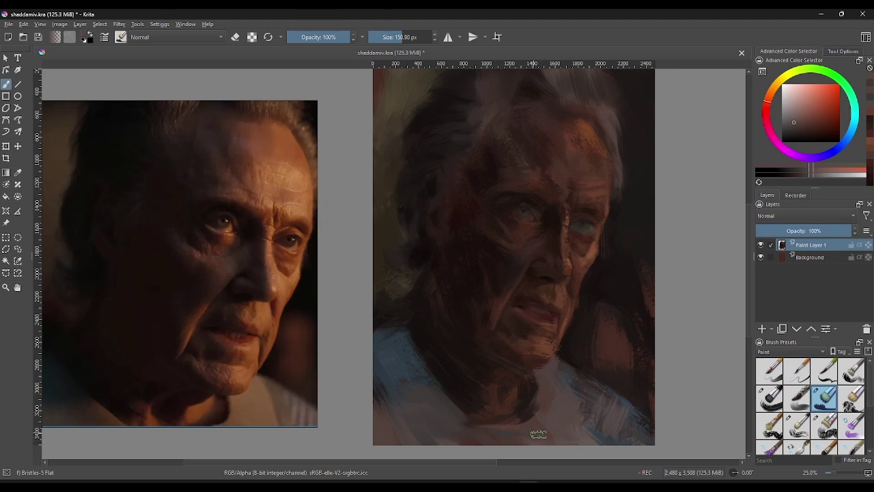
left_click(580, 410, "ctrl")
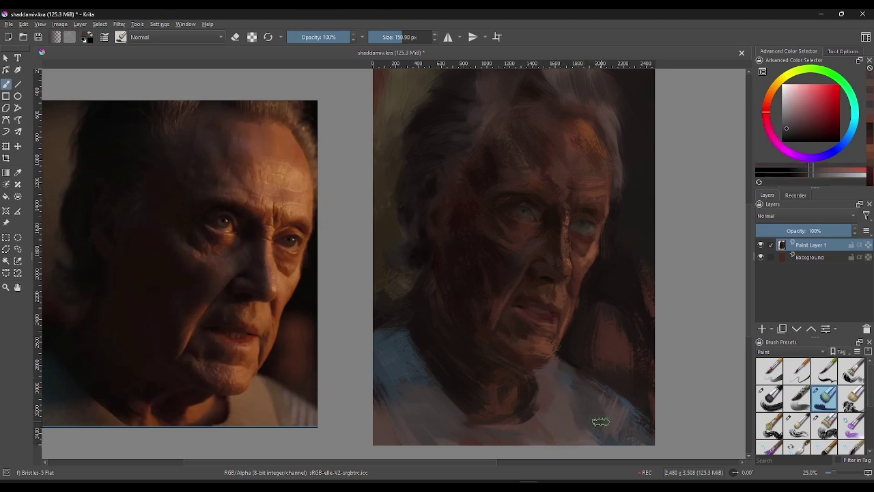
left_click(552, 366, "ctrl")
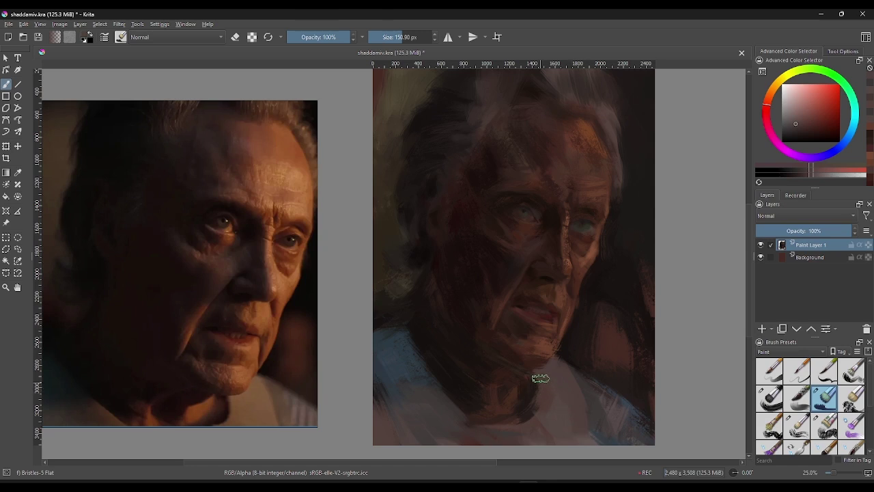
left_click(543, 377, "ctrl")
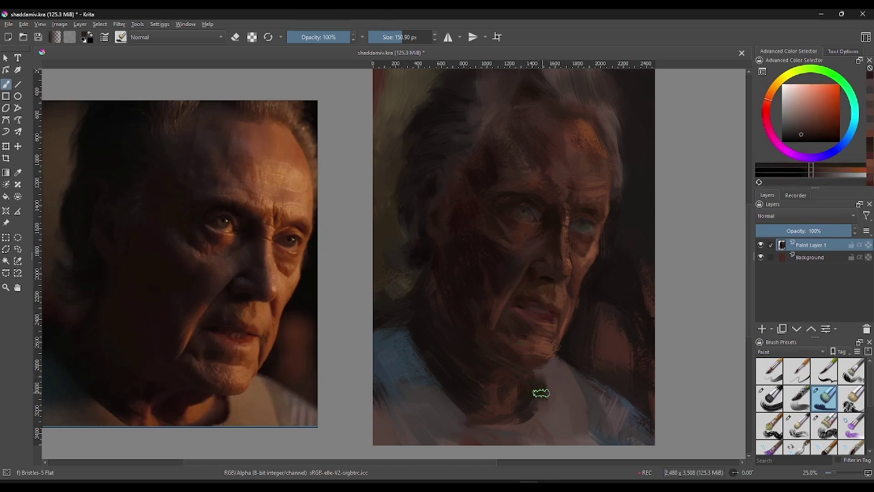
left_click(546, 388, "ctrl")
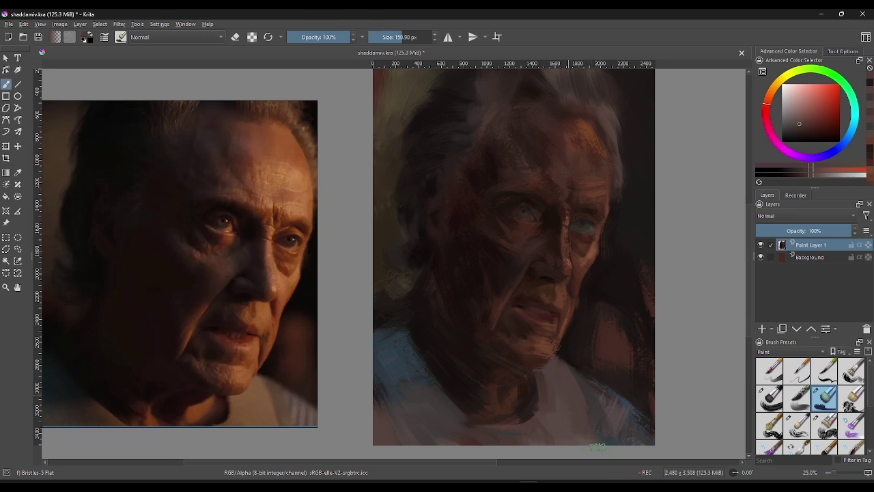
left_click(627, 421, "ctrl")
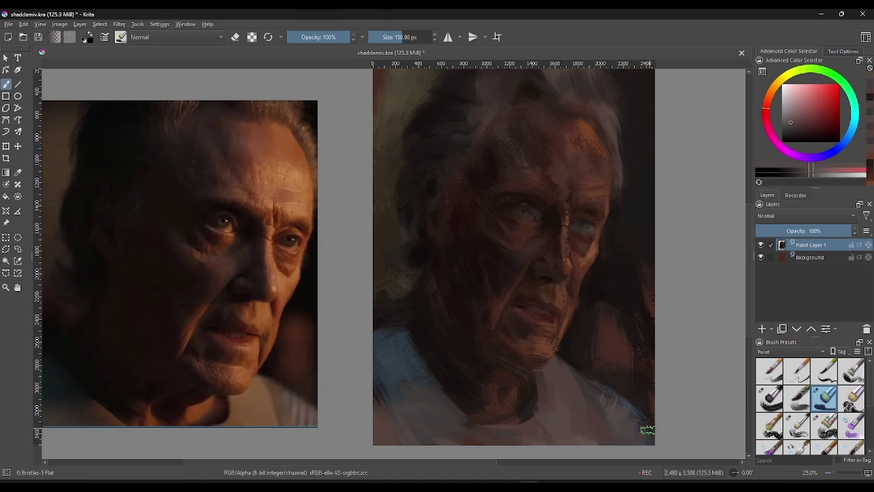
left_click(635, 416, "ctrl")
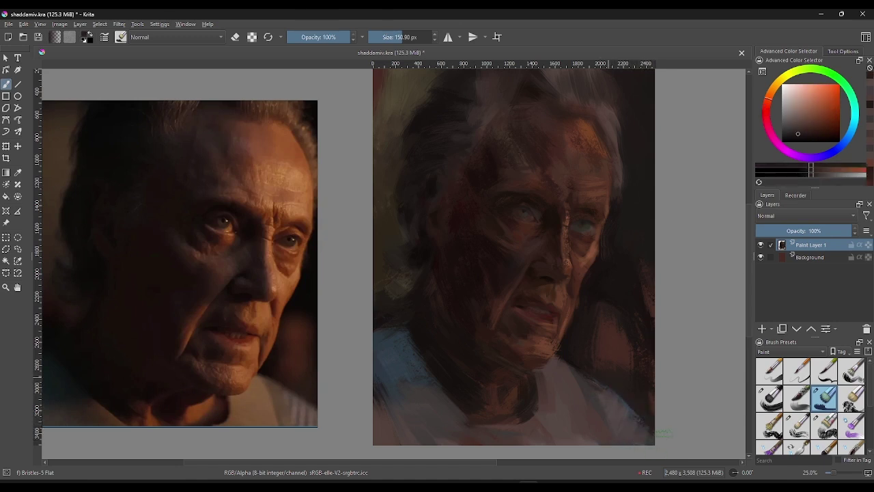
left_click(601, 384, "ctrl")
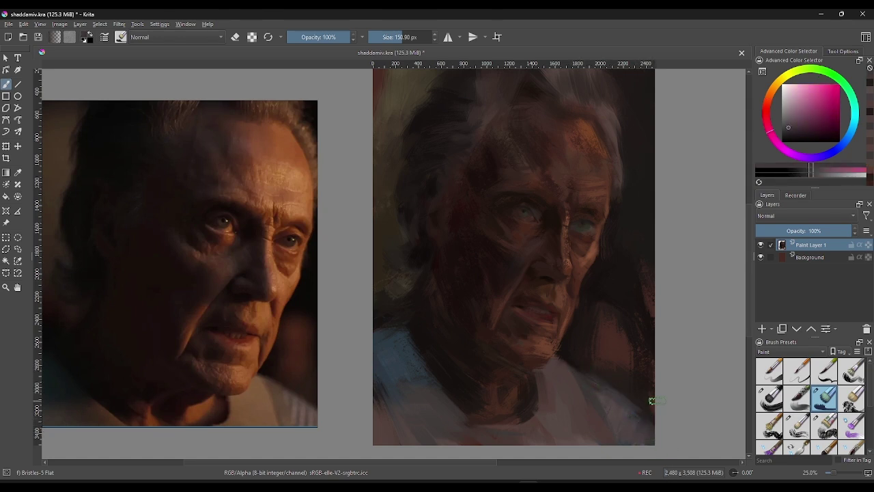
Step: Paint a dark blue-grey stroke on the lower-left shoulder
left_click(402, 336, "ctrl")
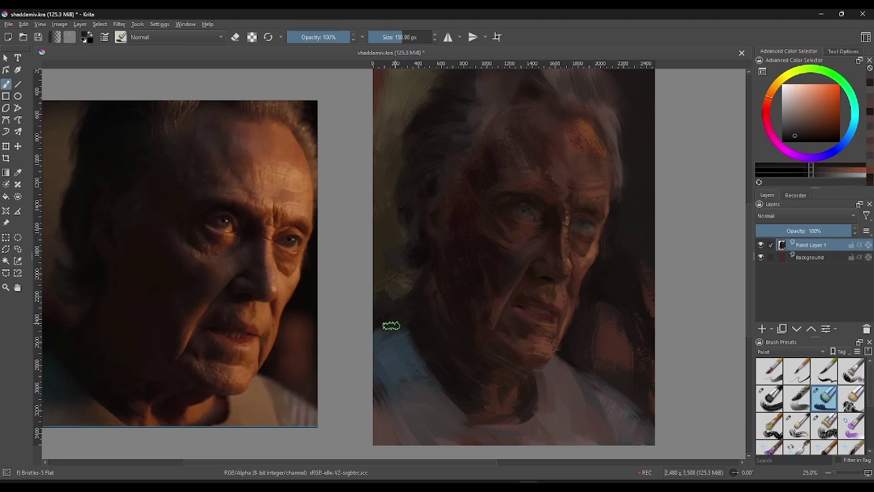
left_click(407, 336, "ctrl")
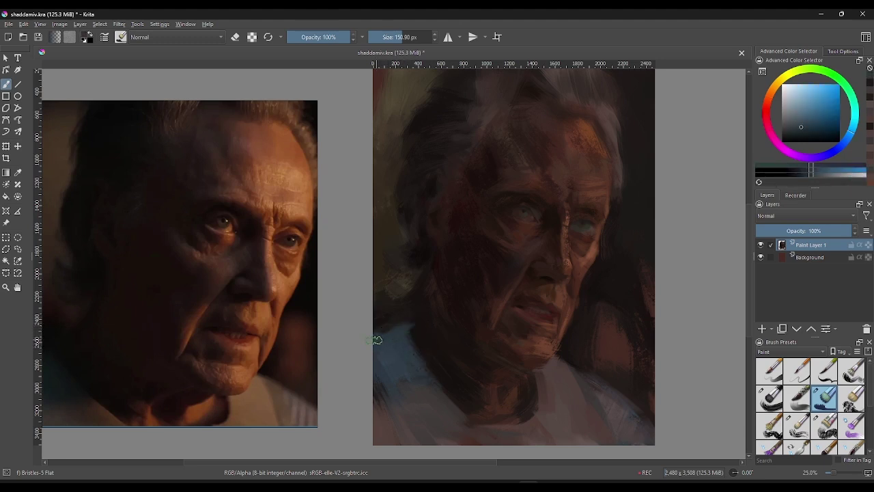
left_click(399, 322, "ctrl")
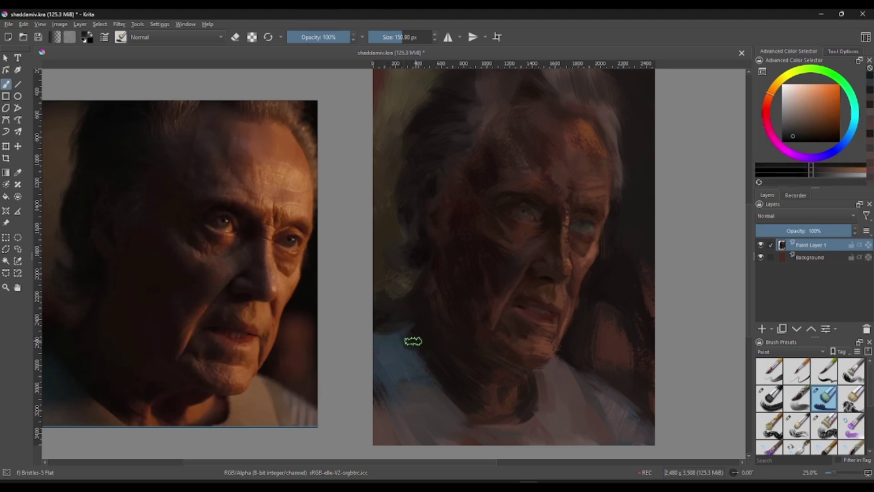
left_click(424, 349, "ctrl")
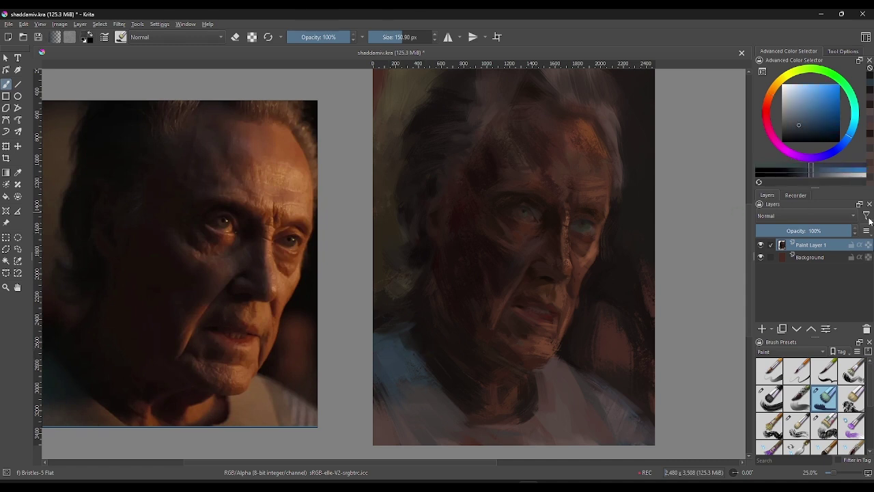
left_click(804, 173)
left_click_drag(390, 317, 376, 342)
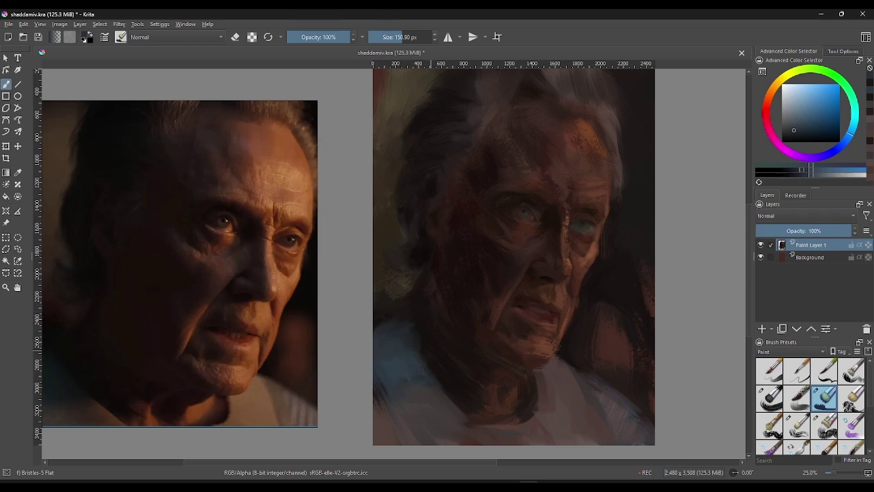
Step: Sample reddish-brown and shirt-blue tones, then zoom in to 33.3%
left_click(425, 339, "ctrl")
left_click(391, 329, "ctrl")
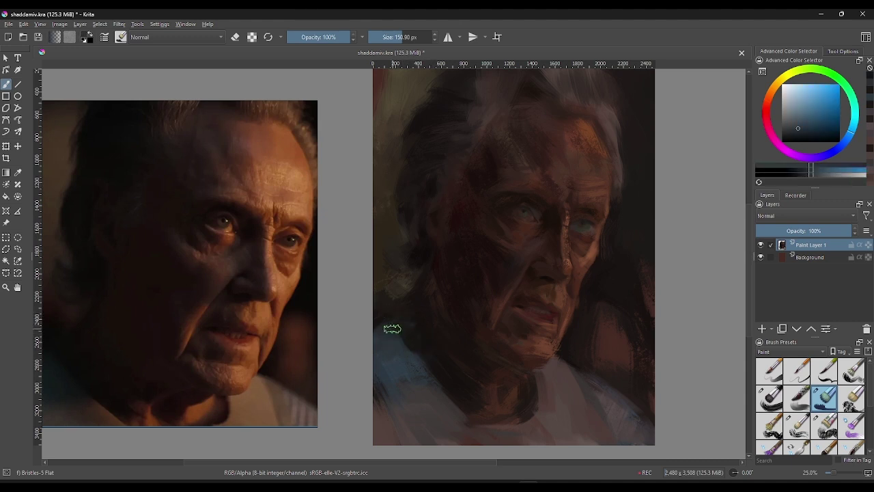
left_click(434, 359, "ctrl")
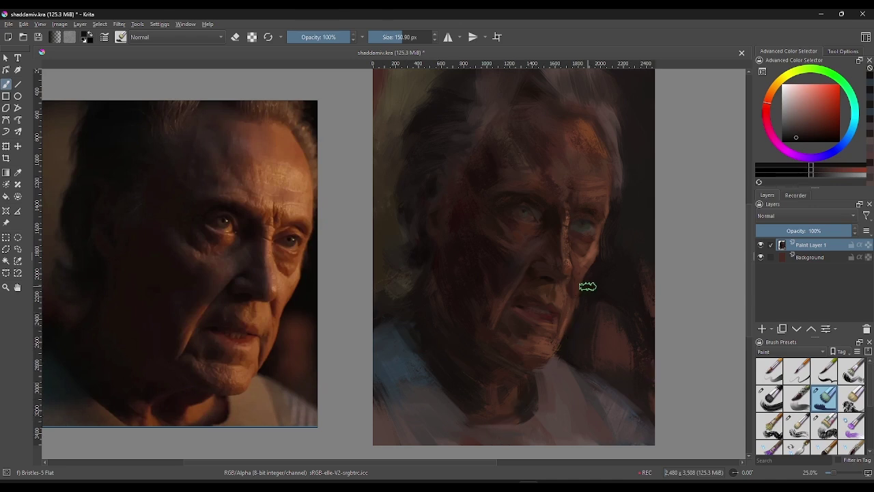
key("plus")
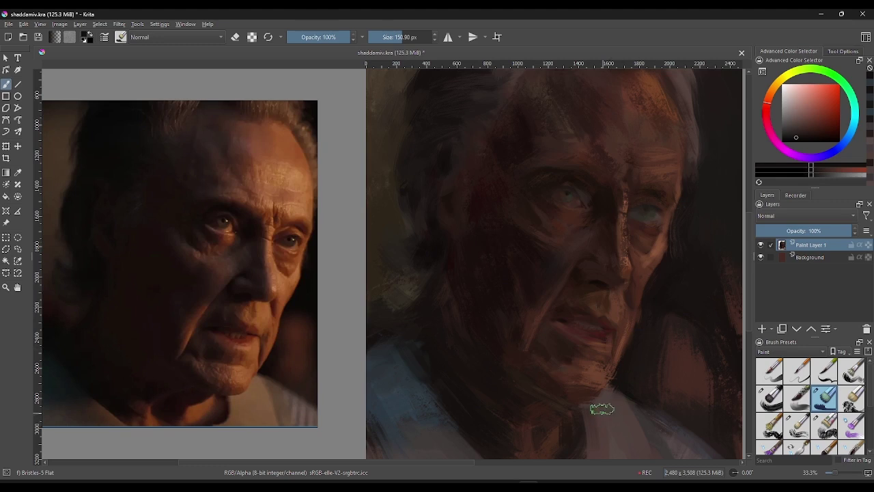
Step: Zoom to 66.7% and pan so the eyes and nose fill the view
scroll(634, 261, "up", 1)
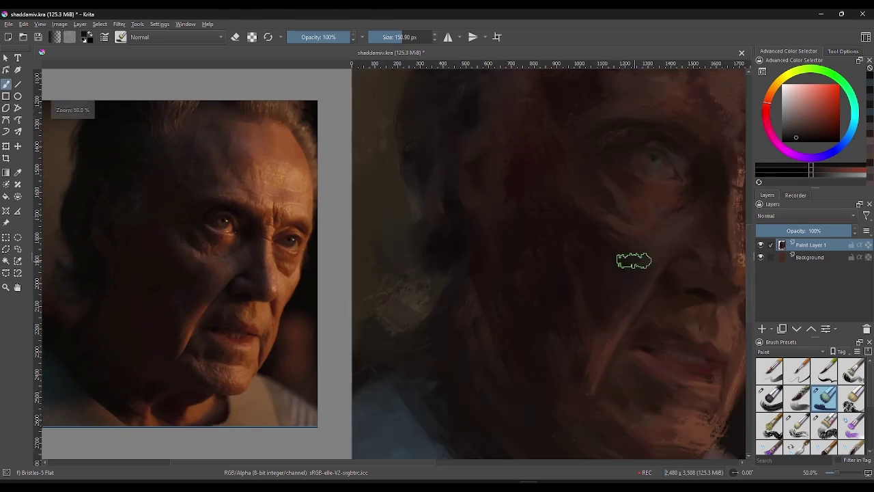
left_click_drag(581, 230, 492, 234)
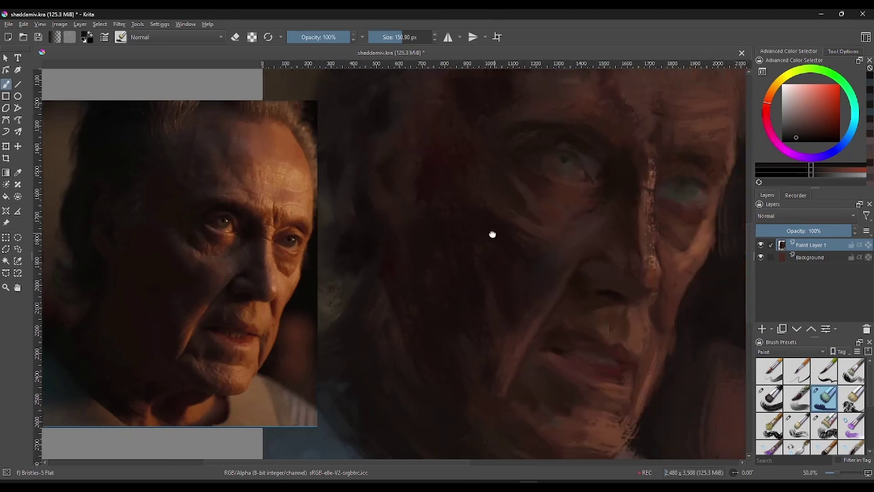
left_click_drag(593, 257, 585, 256)
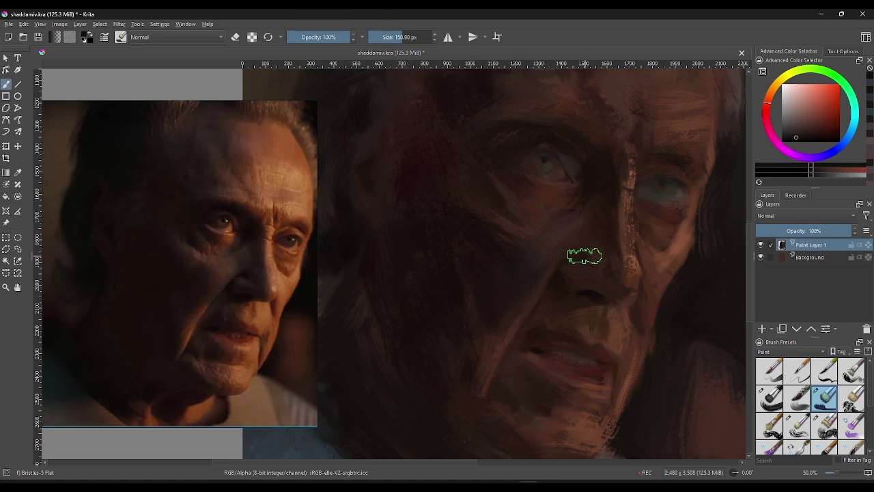
key("plus")
mouse_move(560, 266)
left_mouse_down()
mouse_move(459, 285)
mouse_move(472, 287)
left_mouse_up()
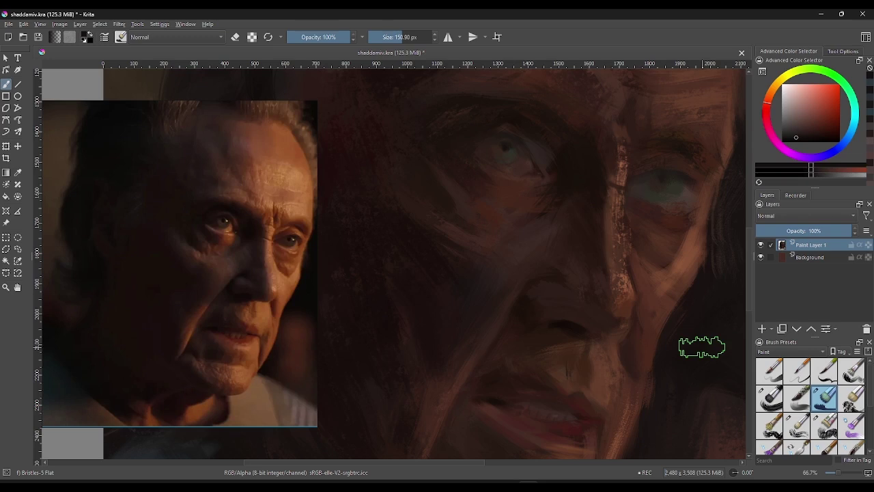
Step: Shrink the brush to about 44 px and darken the nostril with sampled nose shadows
left_click_drag(414, 37, 392, 37)
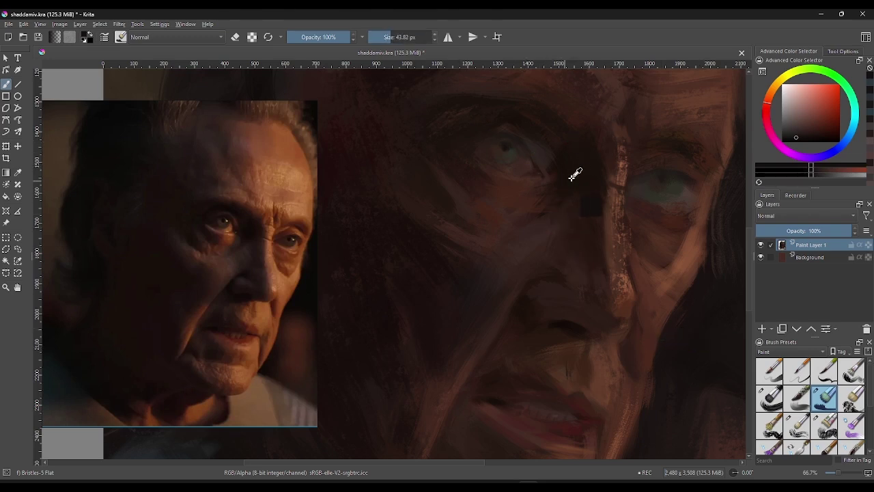
left_click(581, 175, "ctrl")
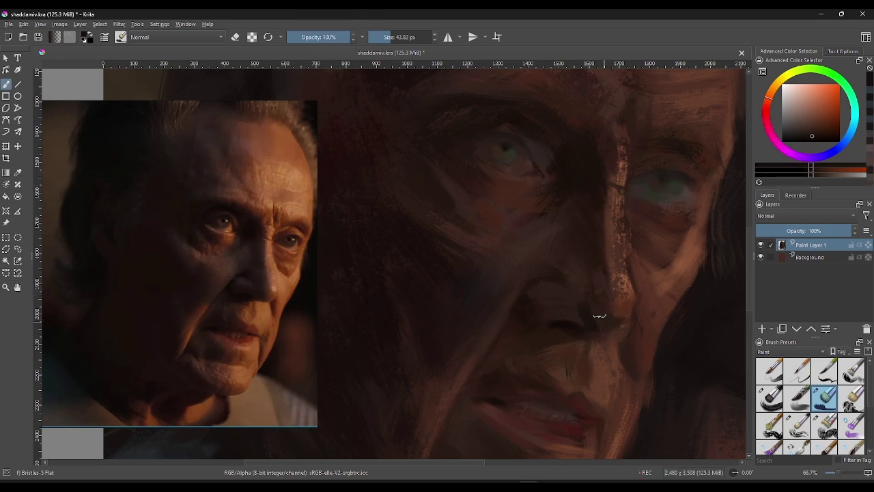
left_click(576, 307, "ctrl")
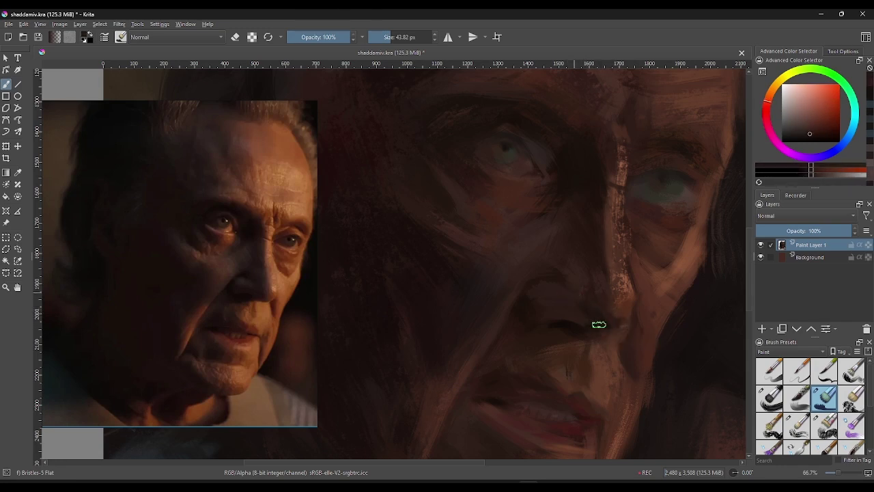
left_click(599, 306, "ctrl")
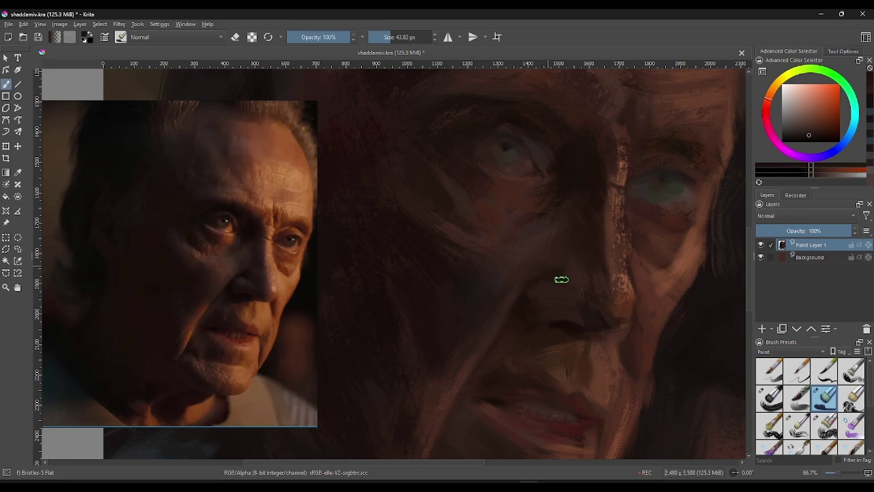
left_click(593, 287, "ctrl")
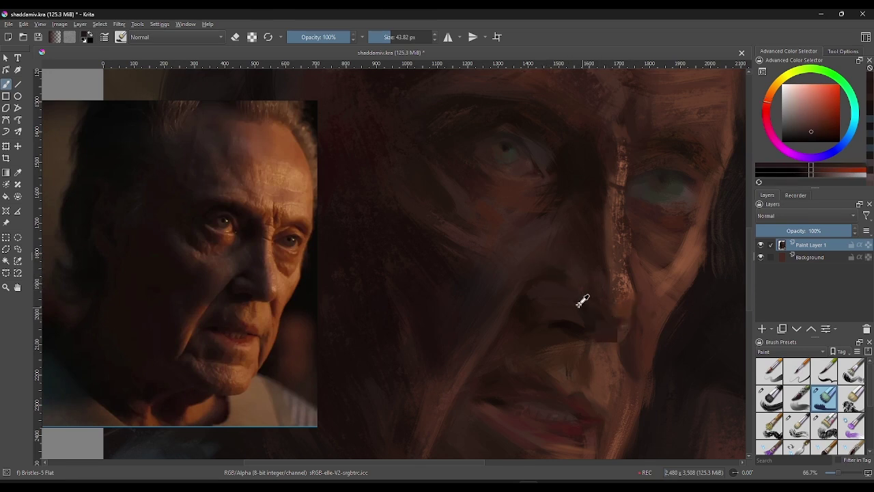
left_click(589, 310, "ctrl")
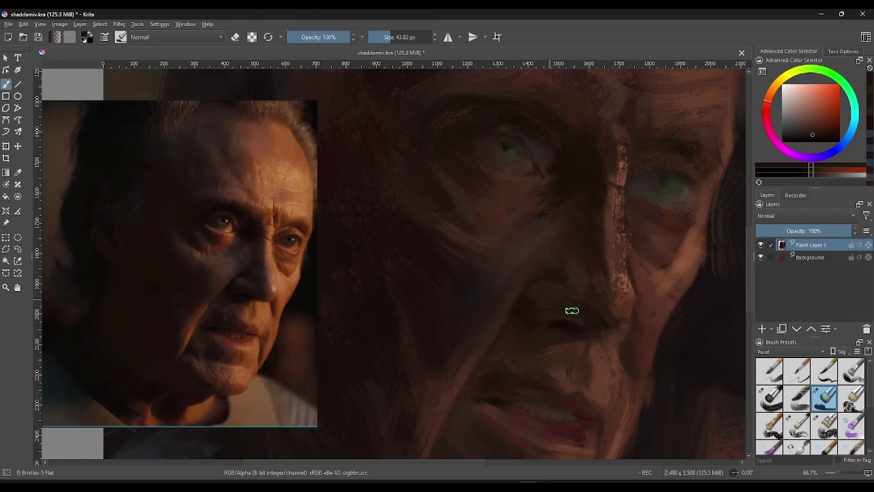
left_click(574, 311, "ctrl")
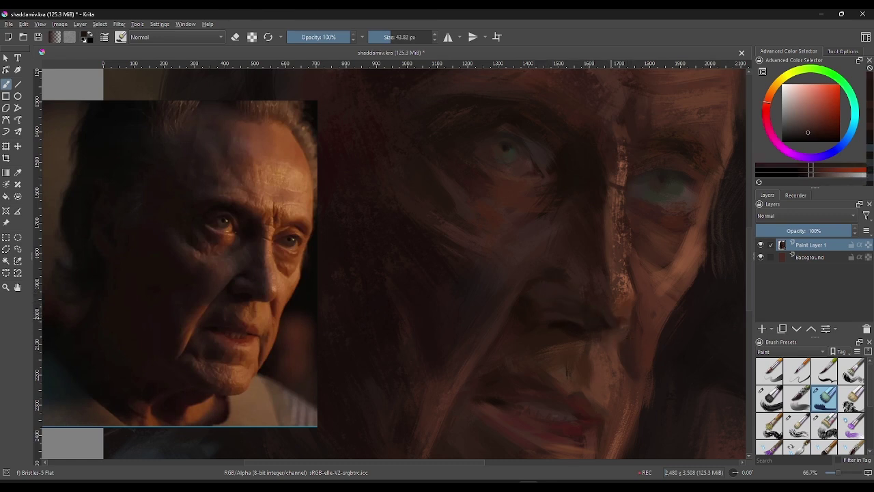
Step: Refine the nose with more warm tones sampled from the bridge, tip and brow
left_click(607, 326, "ctrl")
left_click(562, 180, "ctrl")
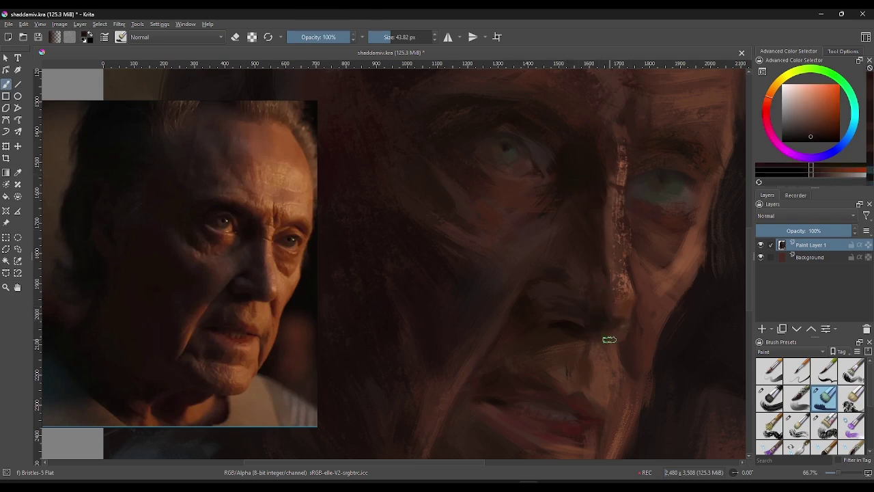
left_click(595, 322, "ctrl")
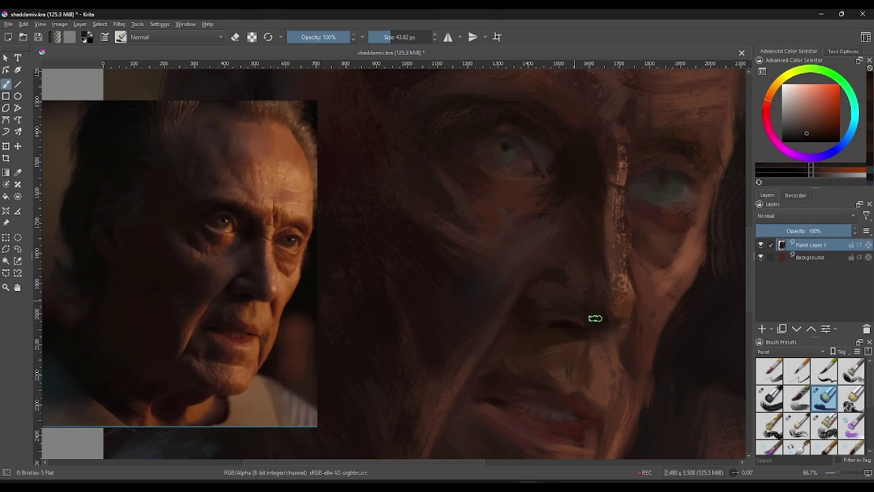
left_click(606, 316, "ctrl")
left_click(613, 309, "ctrl")
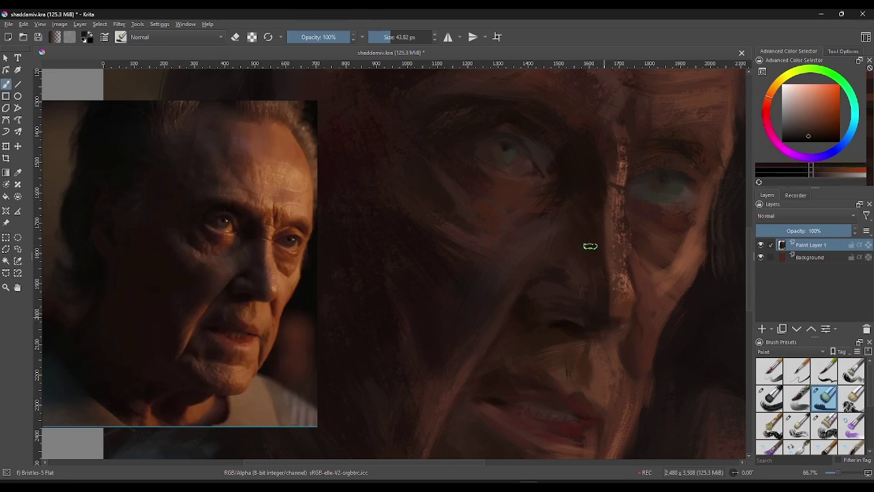
left_click(627, 314, "ctrl")
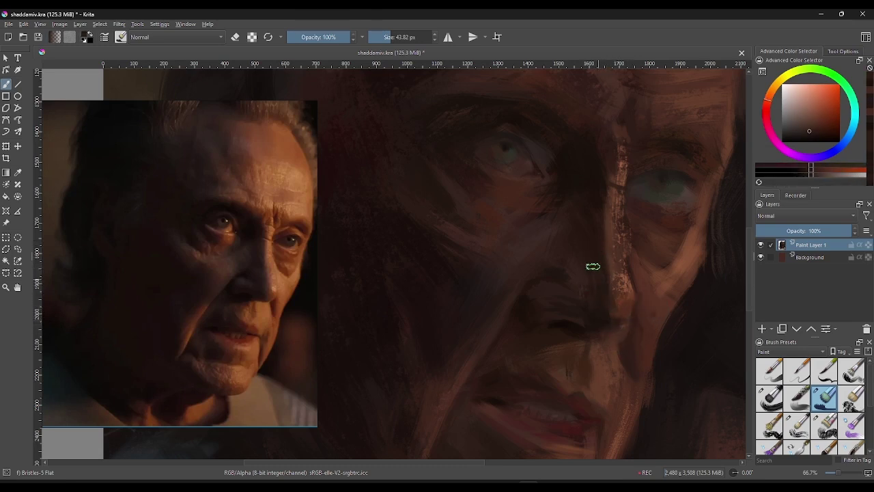
left_click(603, 289, "ctrl")
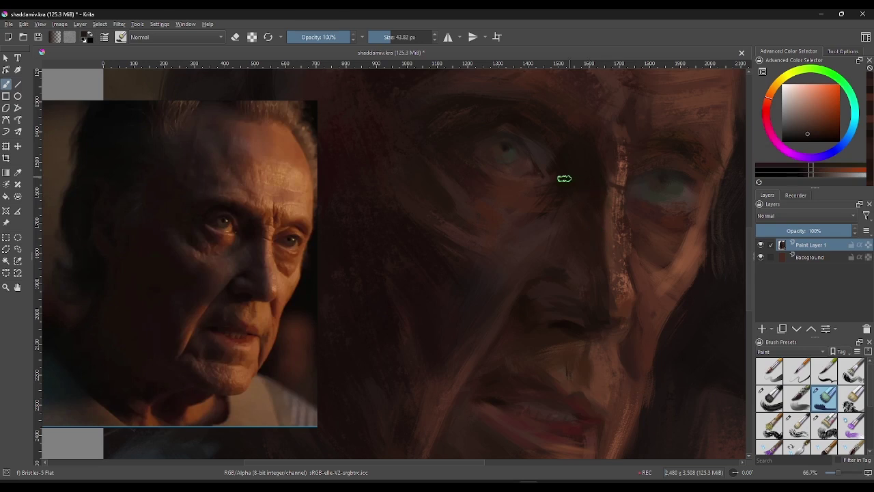
left_click(592, 161, "ctrl")
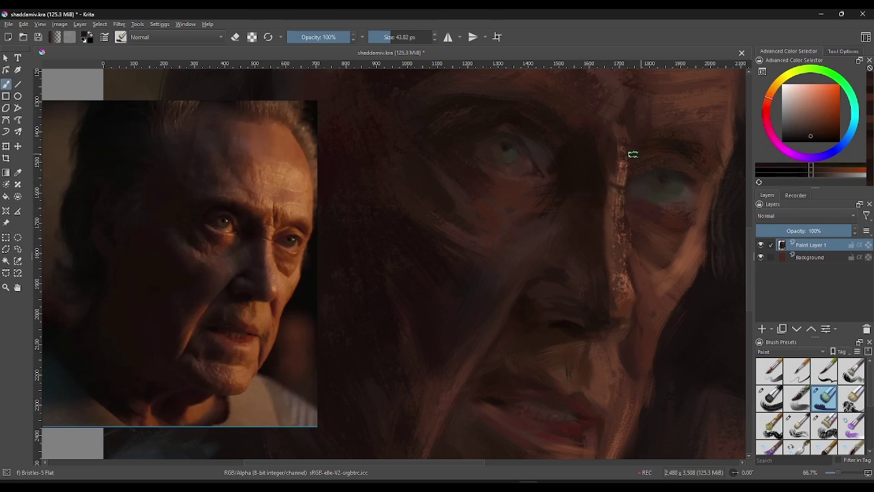
Step: Nudge the paint shade and work the inner brow with tones sampled between the eyes
left_click(816, 176)
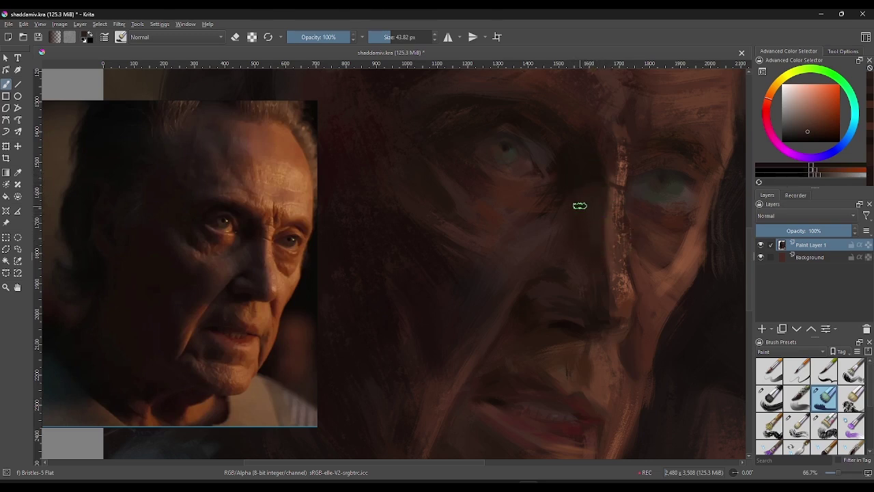
left_click(619, 273, "ctrl")
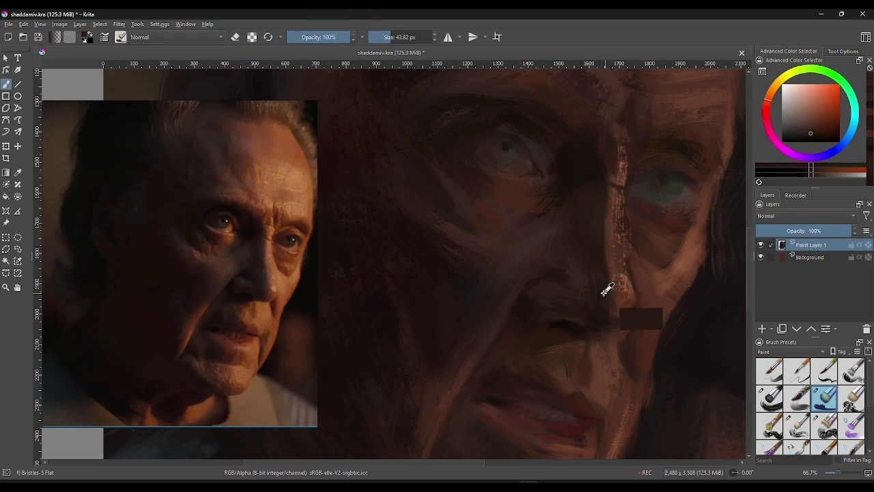
left_click(592, 155, "ctrl")
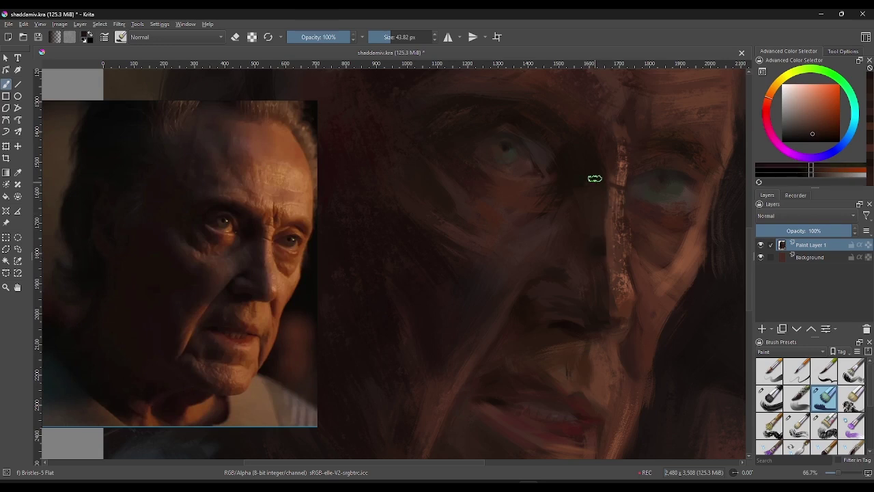
left_click(584, 155, "ctrl")
left_click(591, 179, "ctrl")
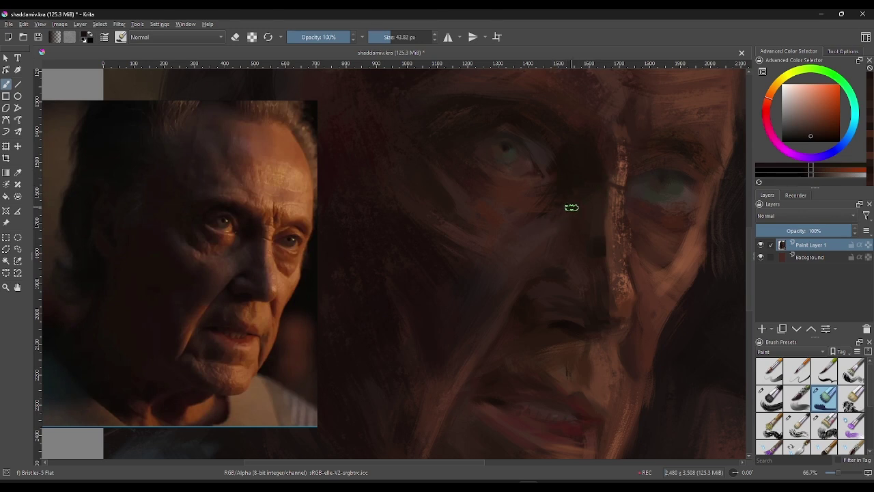
left_click(607, 179, "ctrl")
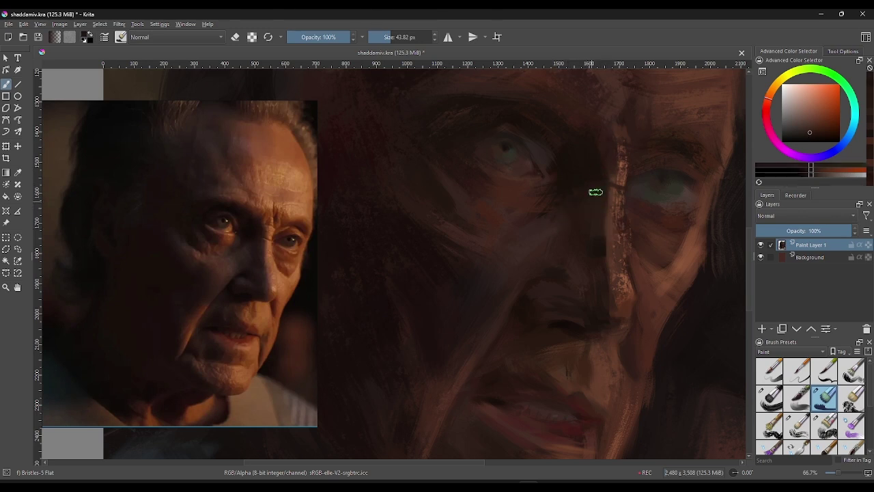
left_click(587, 137, "ctrl")
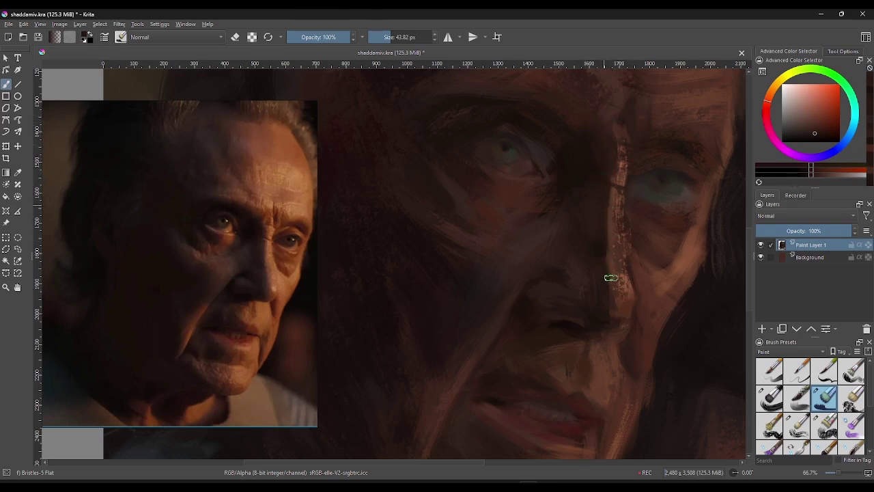
Step: Paint the nose bridge with side, bridge and brow shadow tones, then zoom to 50%
left_click(610, 254, "ctrl")
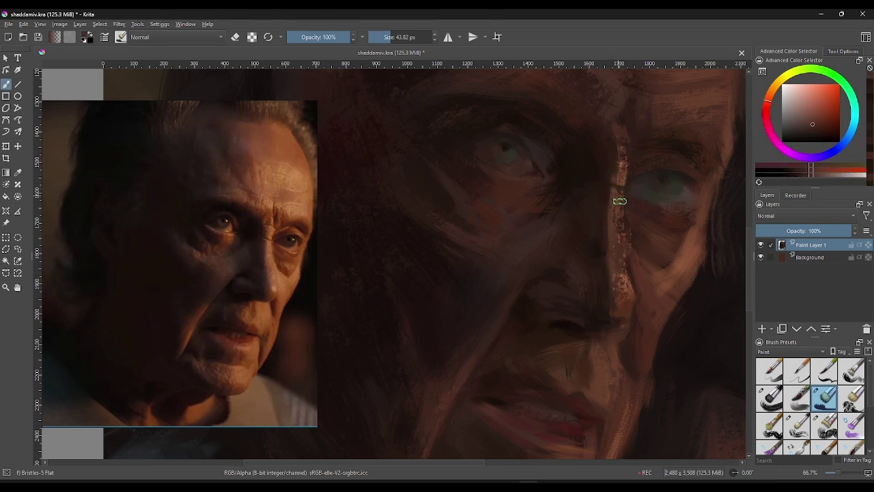
left_click(662, 217, "ctrl")
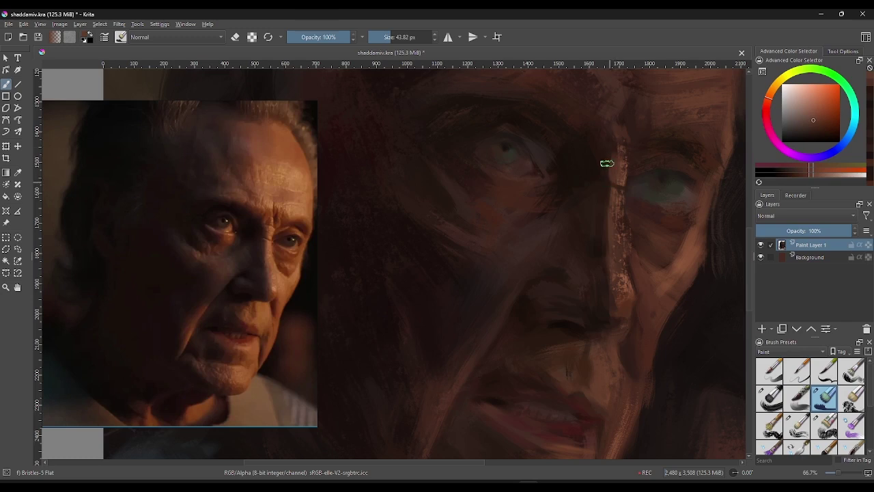
left_click(610, 187, "ctrl")
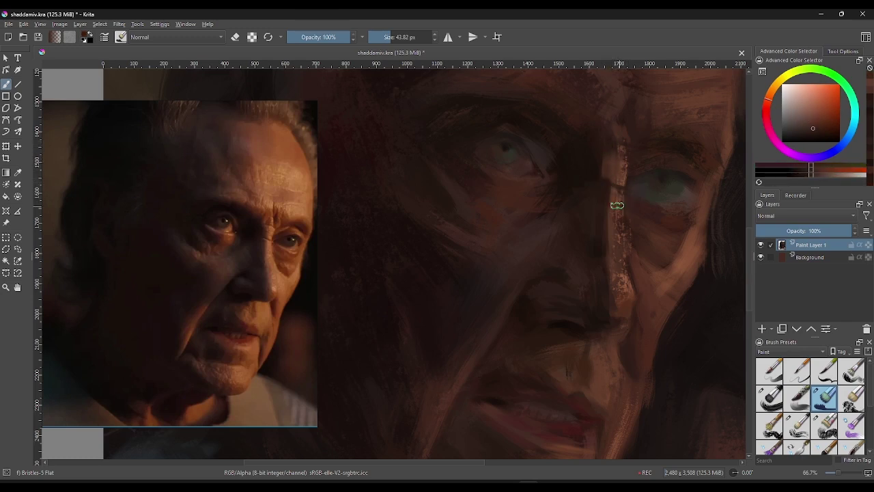
left_click(600, 187, "ctrl")
left_click(620, 174, "ctrl")
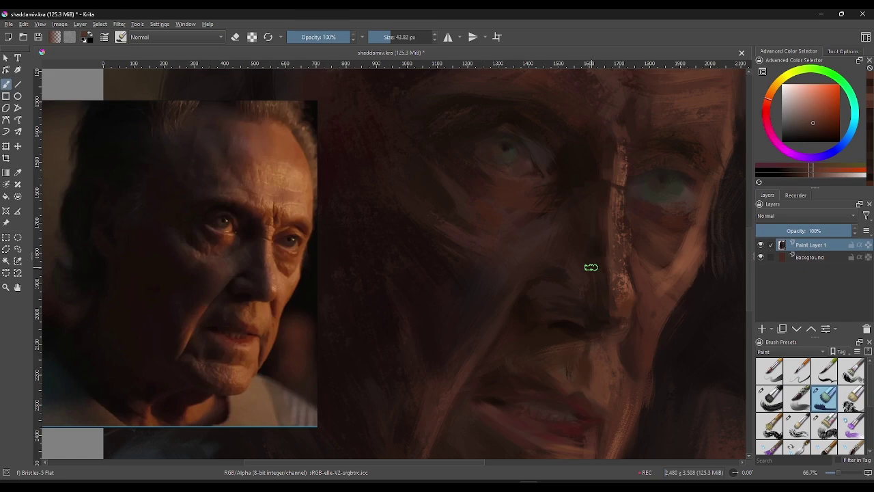
key("minus")
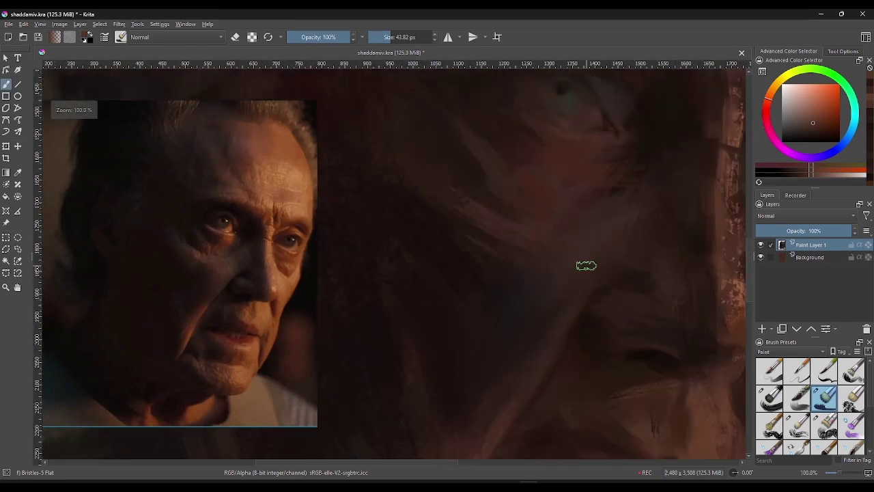
Step: Recentre the face and shade beside the nose and nostril with sampled tones
left_click_drag(589, 263, 626, 300)
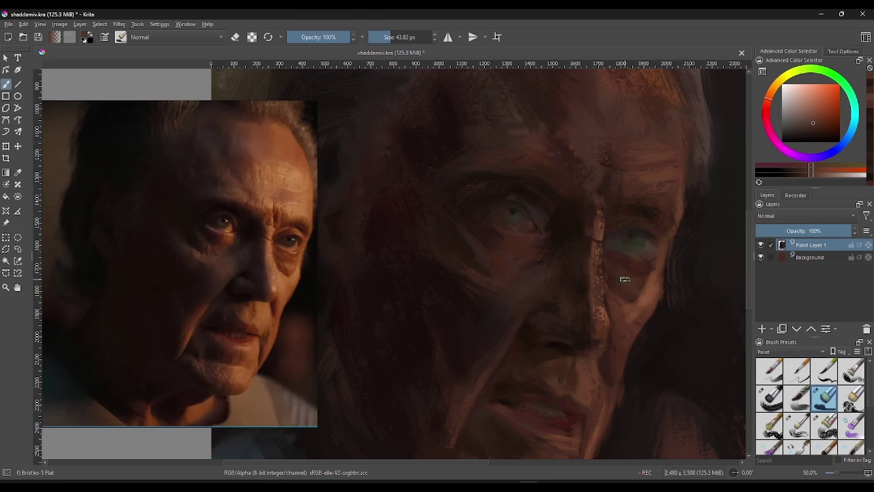
left_click_drag(616, 277, 581, 273)
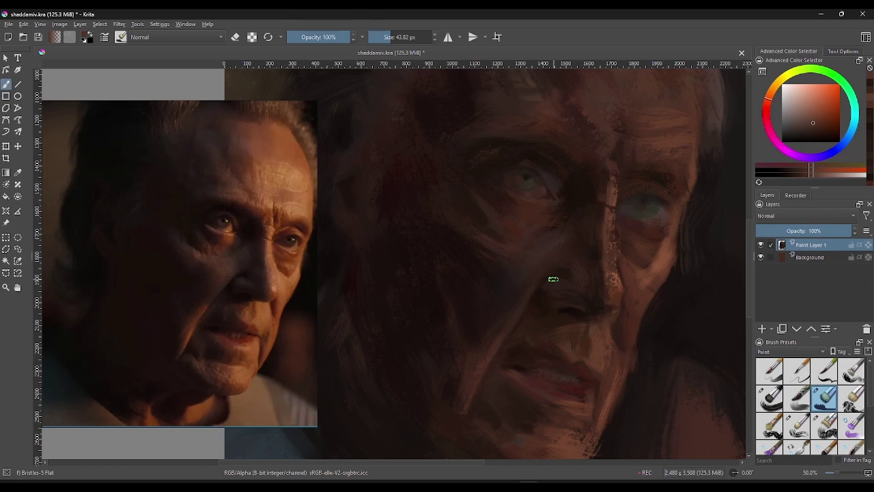
left_click(589, 268, "ctrl")
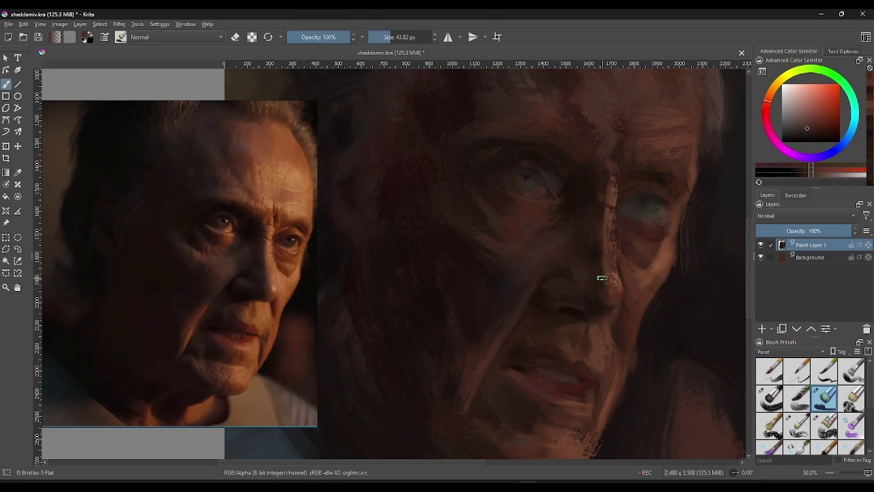
left_click(606, 295, "ctrl")
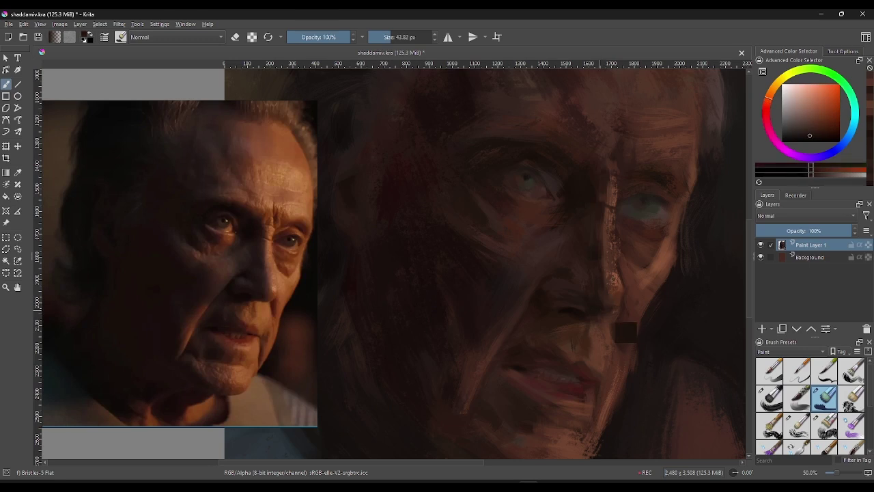
left_click(604, 301, "ctrl")
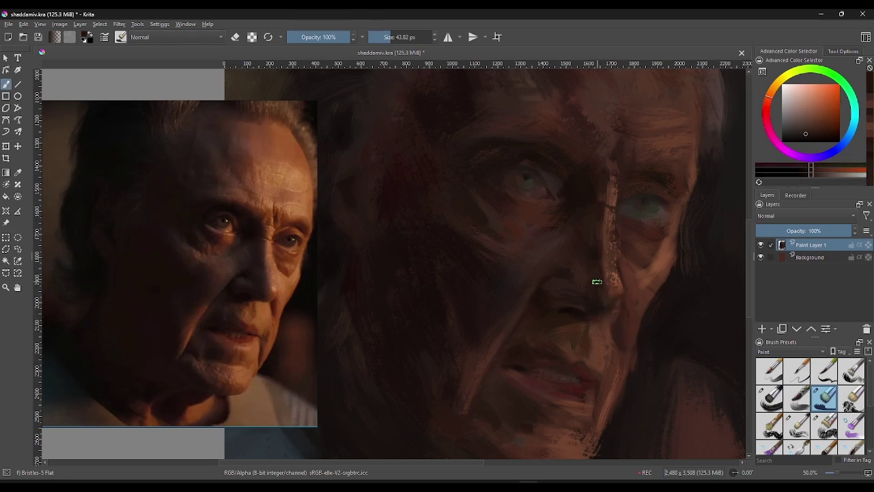
Step: Darken the nostril and under-nose shadows, then mirror the view to check proportions
left_click(609, 297, "ctrl")
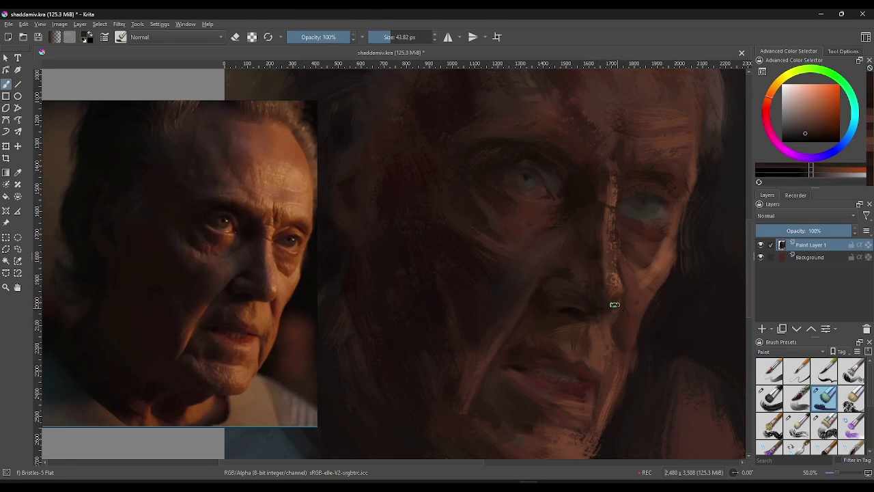
left_click(609, 306, "ctrl")
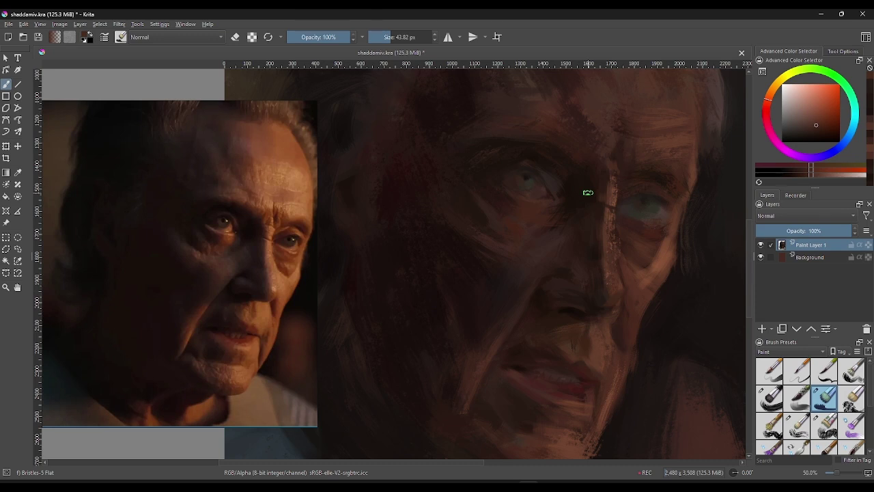
key("m")
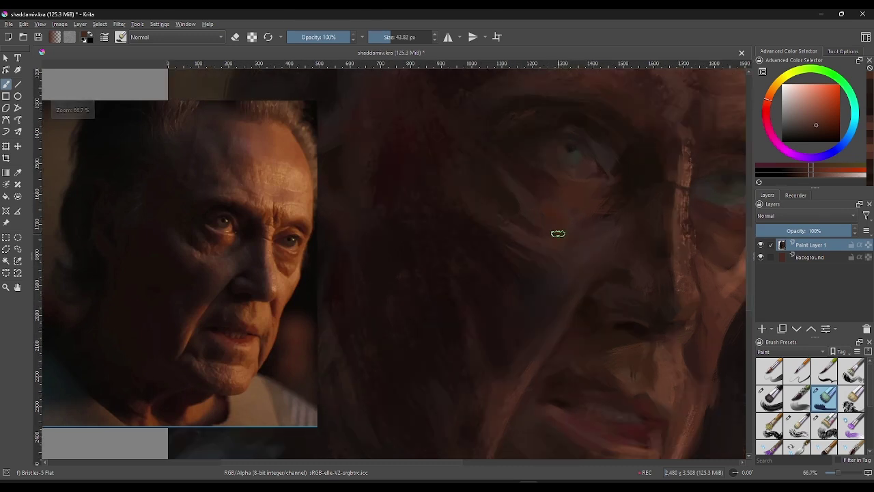
key("m")
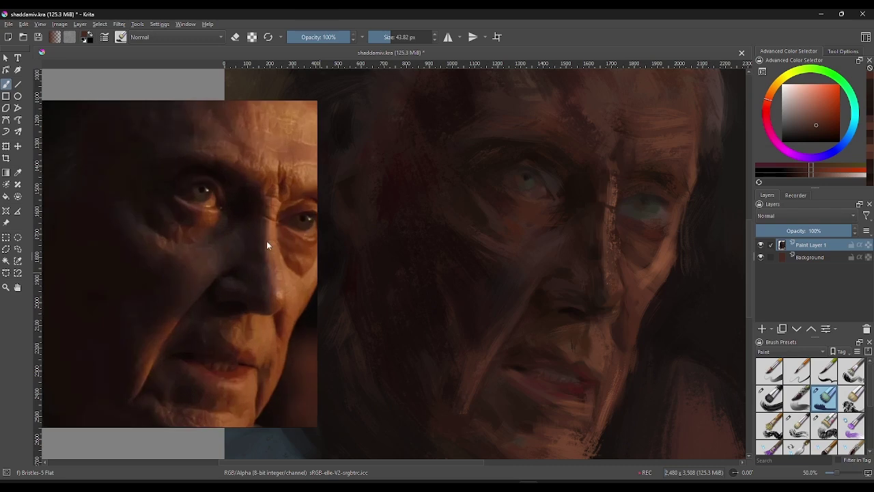
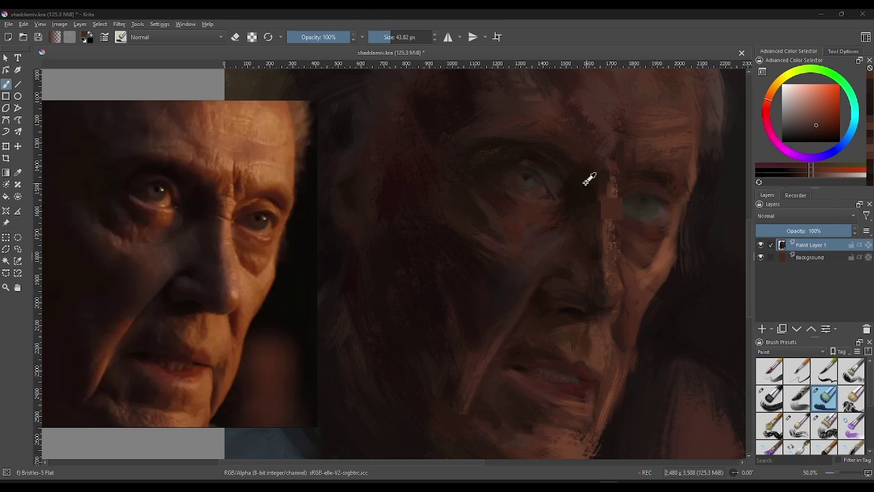
Step: Sample a darker brown near the nose bridge and set the brush to 30 px
left_click(614, 183, "ctrl")
key("bracketright")
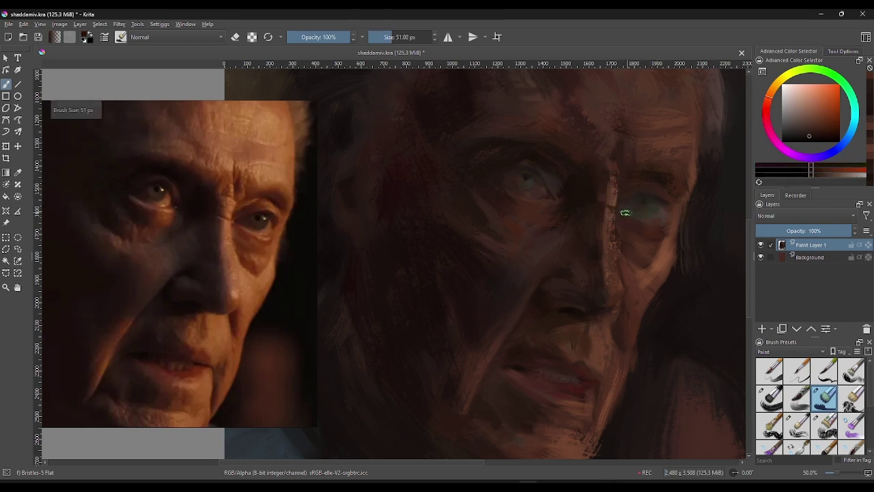
key("bracketleft")
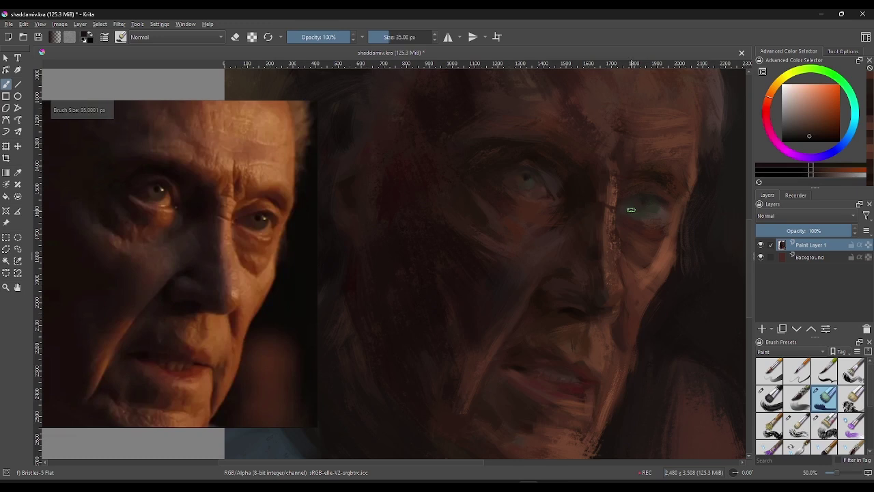
key("bracketleft")
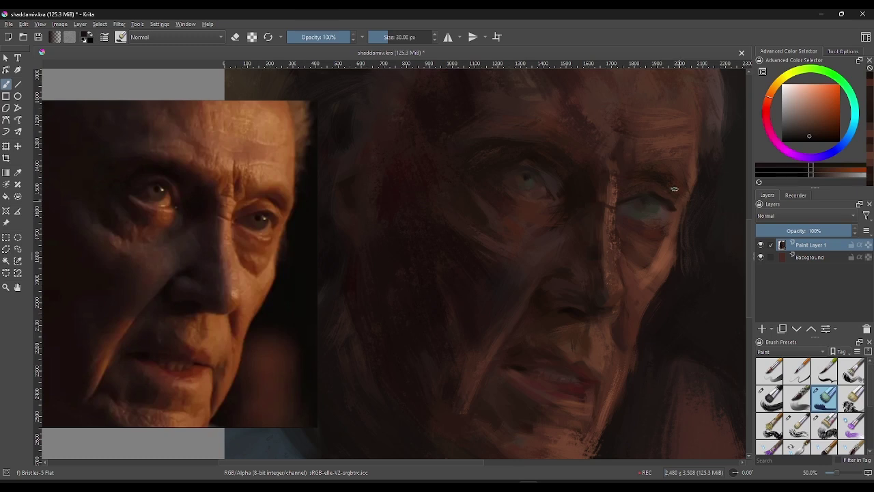
Step: Paint sampled browns around the right eye and temple, then select Bristles-3 Large Smooth
left_click(679, 184, "ctrl")
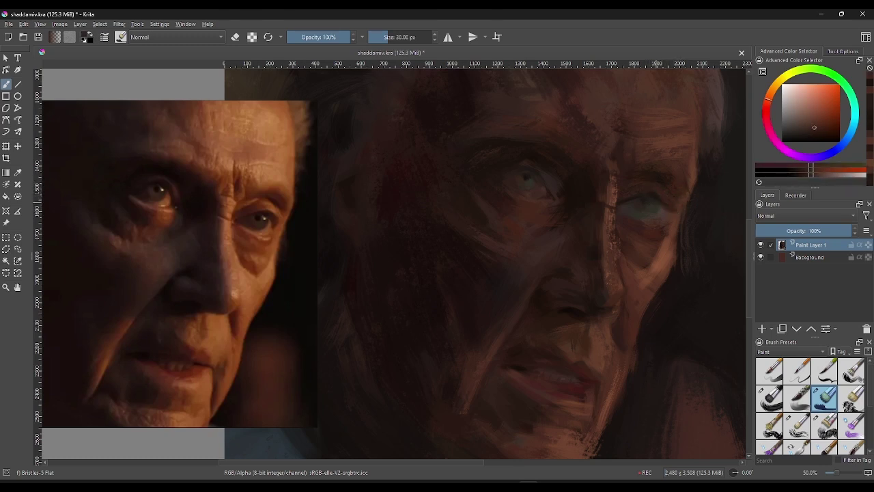
left_click(677, 200, "ctrl")
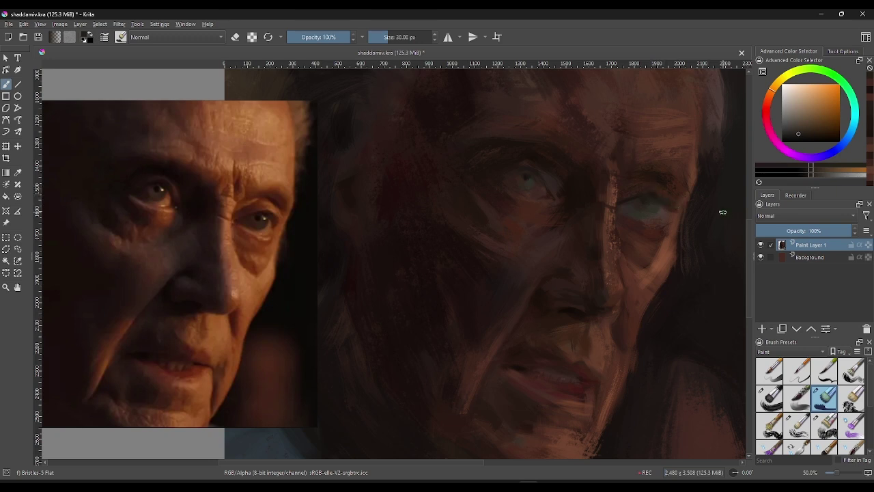
left_click(638, 190, "ctrl")
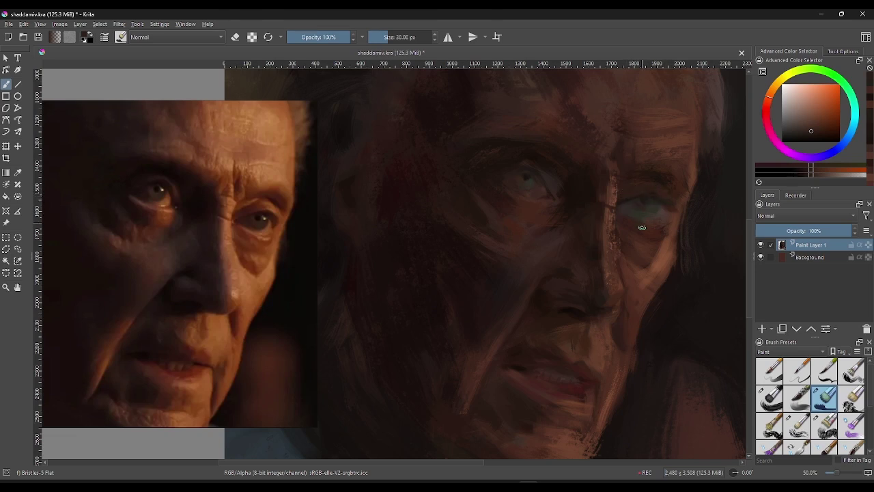
left_click(656, 180, "ctrl")
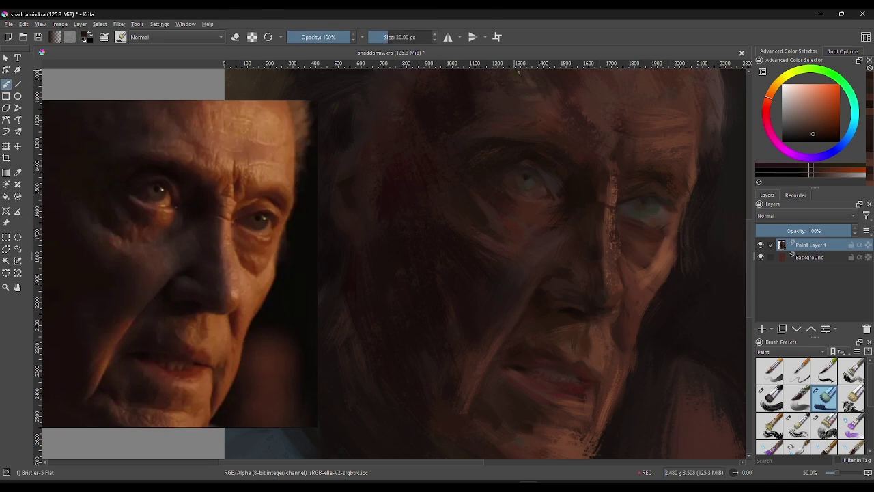
left_click(771, 400)
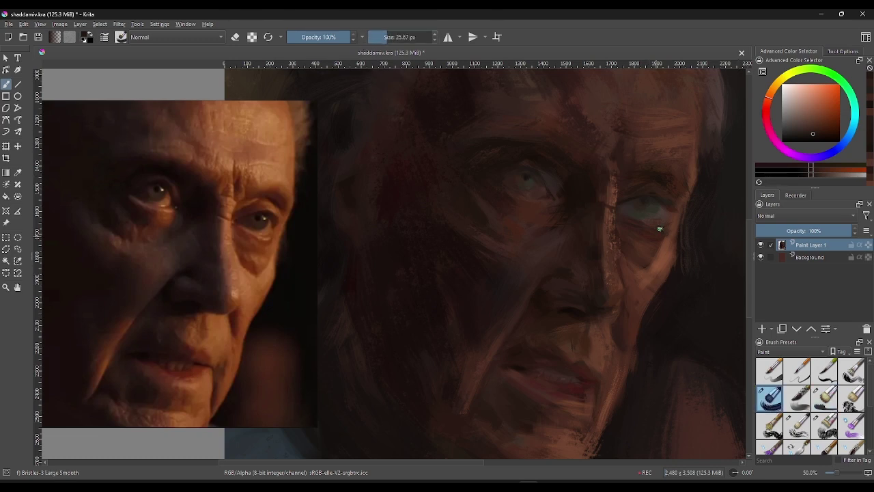
Step: Undo a stray dark nose-bridge stroke, resample face colours and enlarge the brush to about 69 px
left_click_drag(605, 203, 615, 225)
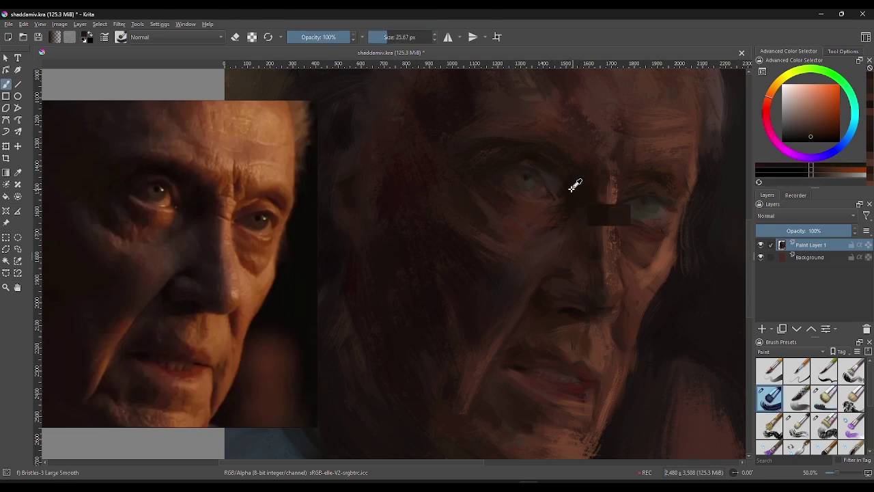
key("ctrl+z")
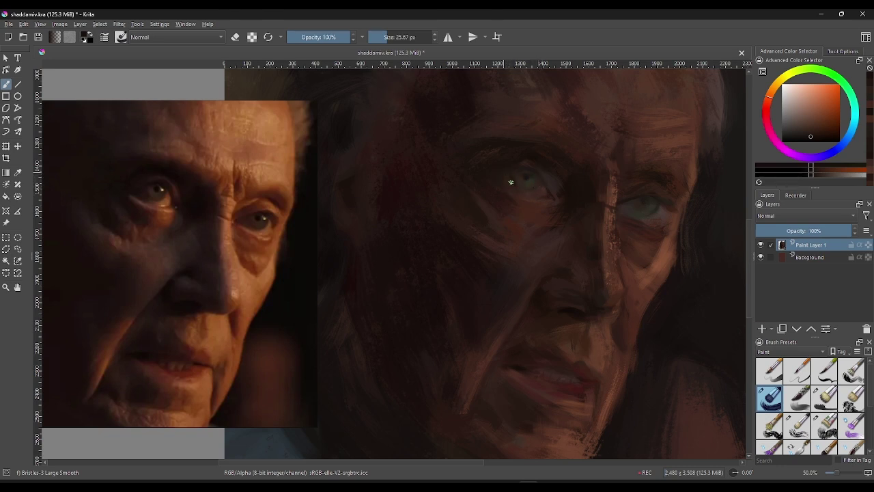
left_click(517, 182, "ctrl")
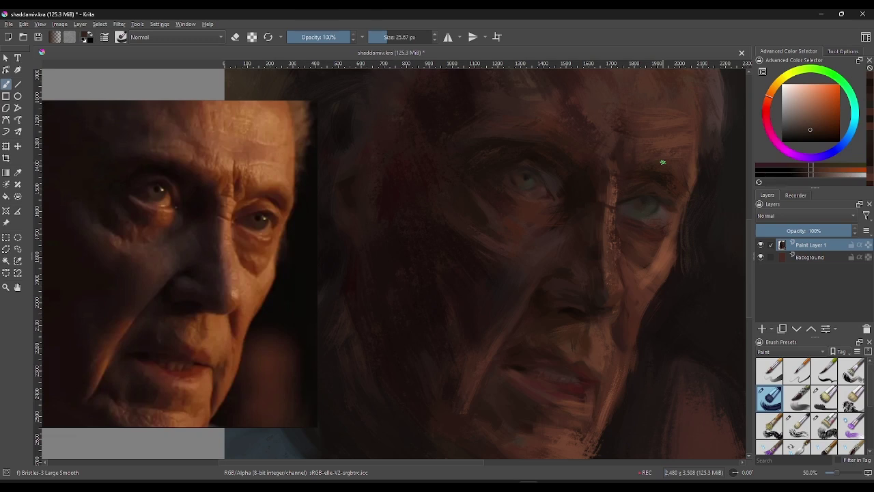
left_click(598, 257, "ctrl")
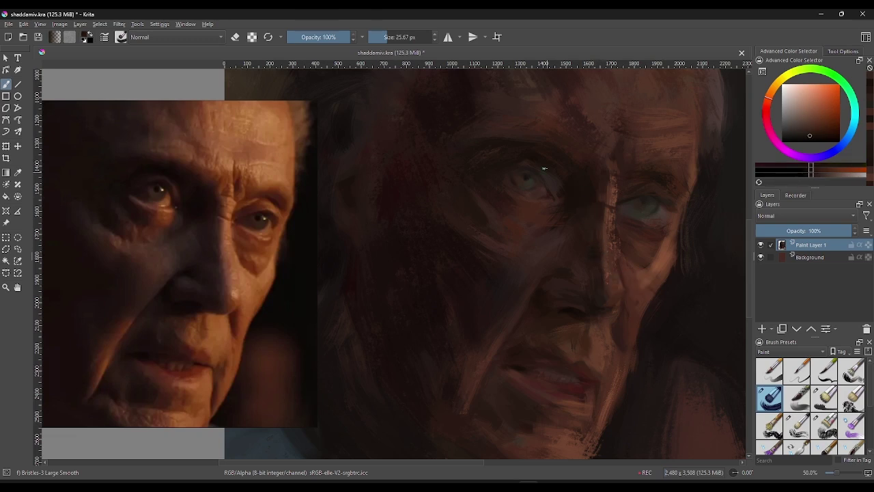
left_click_drag(407, 33, 424, 36)
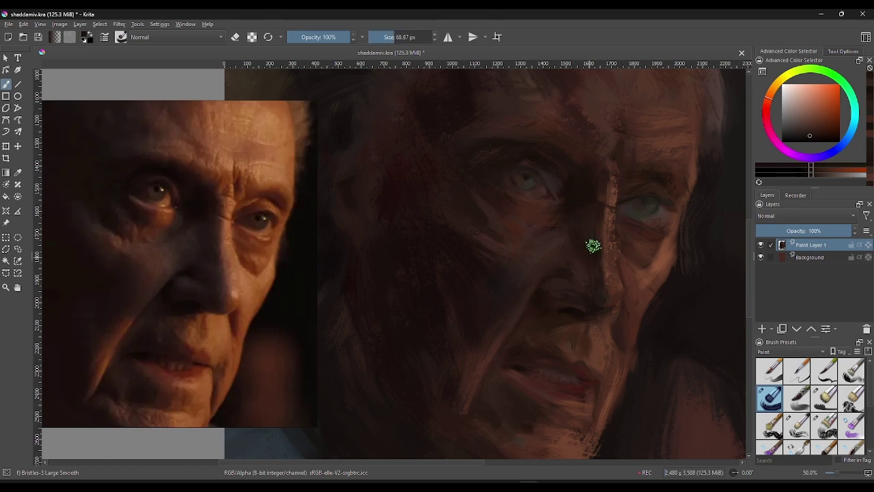
Step: Blend redder and orange skin shades sampled from the face around the left eye
left_click(554, 242, "ctrl")
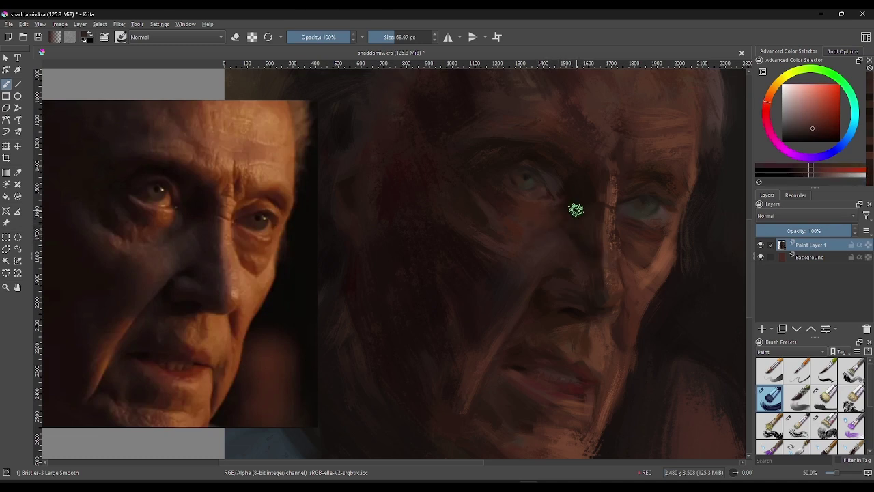
left_click(552, 220, "ctrl")
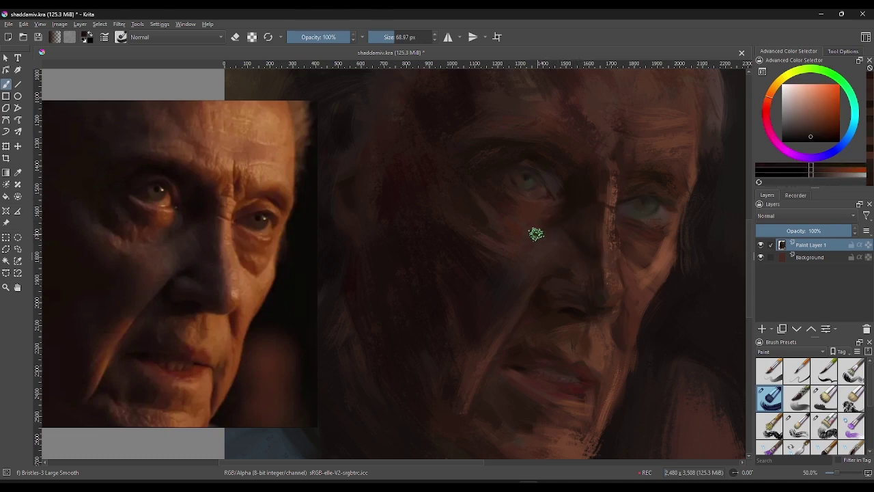
left_click(545, 219, "ctrl")
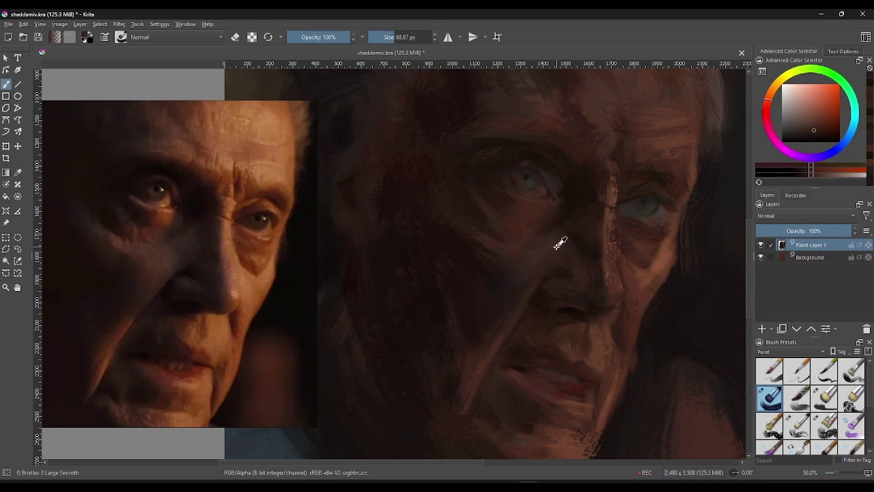
left_click(560, 241, "ctrl")
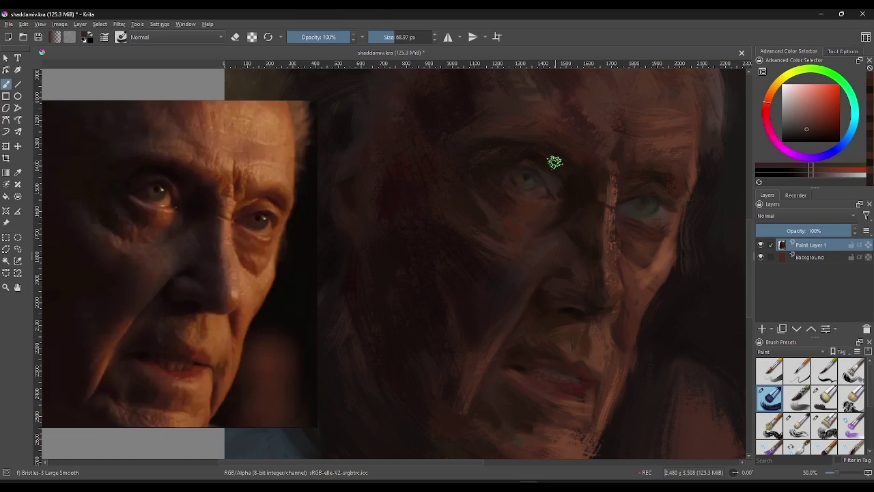
left_click(567, 193, "ctrl")
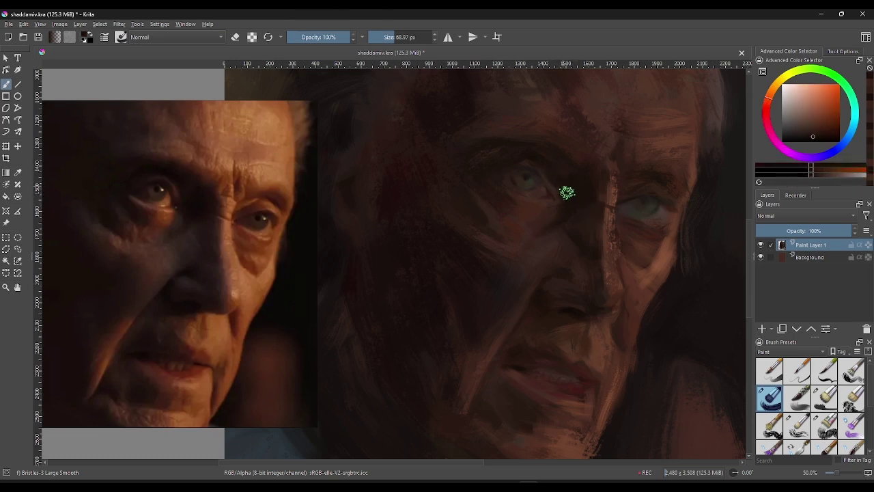
left_click(549, 177, "ctrl")
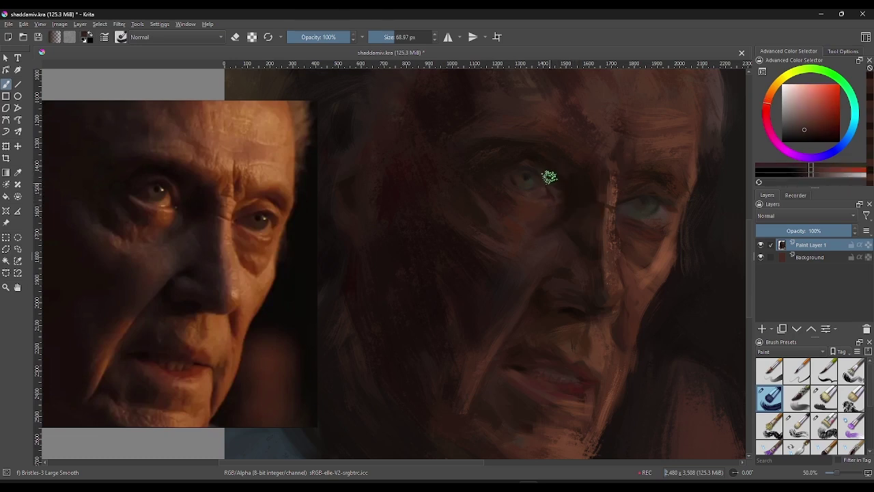
Step: At 25.67 px, refine the left eye socket and under-eye area with sampled darker browns
left_click(382, 43)
left_click(559, 179, "ctrl")
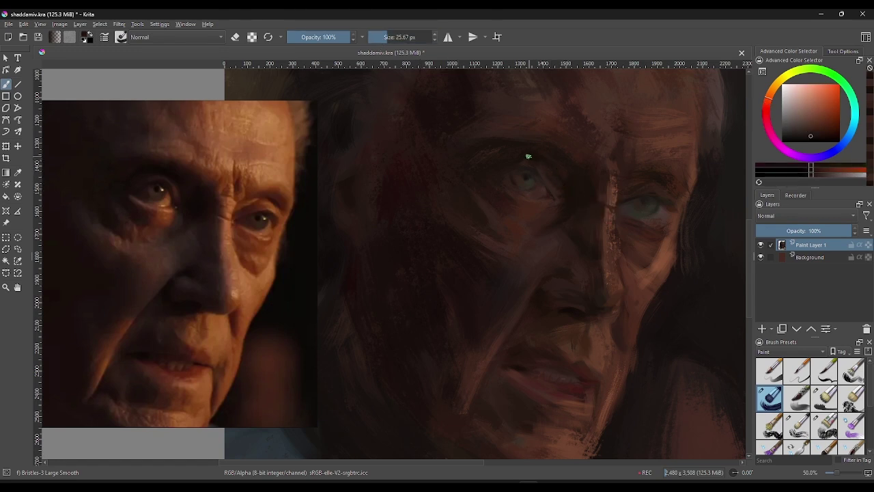
left_click(540, 168, "ctrl")
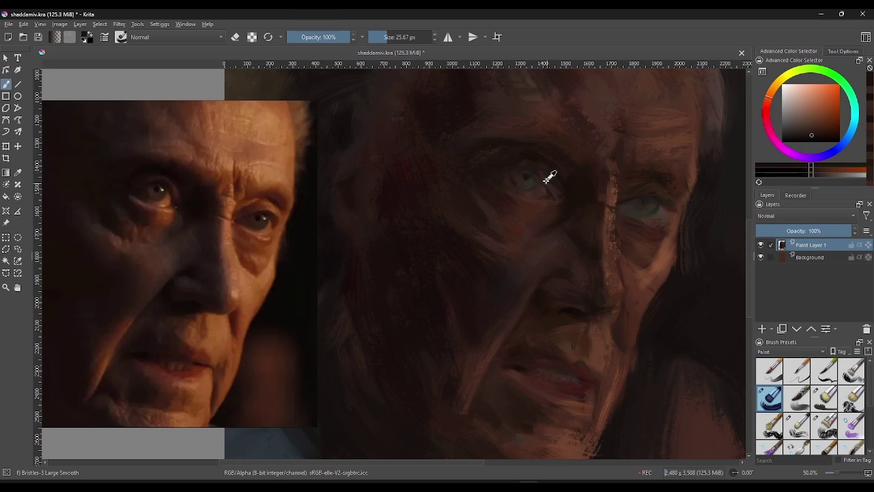
left_click(546, 180, "ctrl")
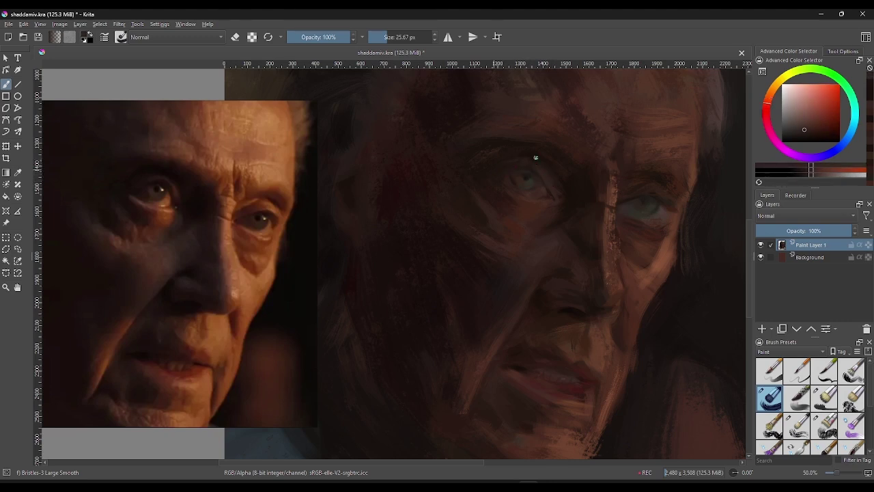
left_click(498, 159, "ctrl")
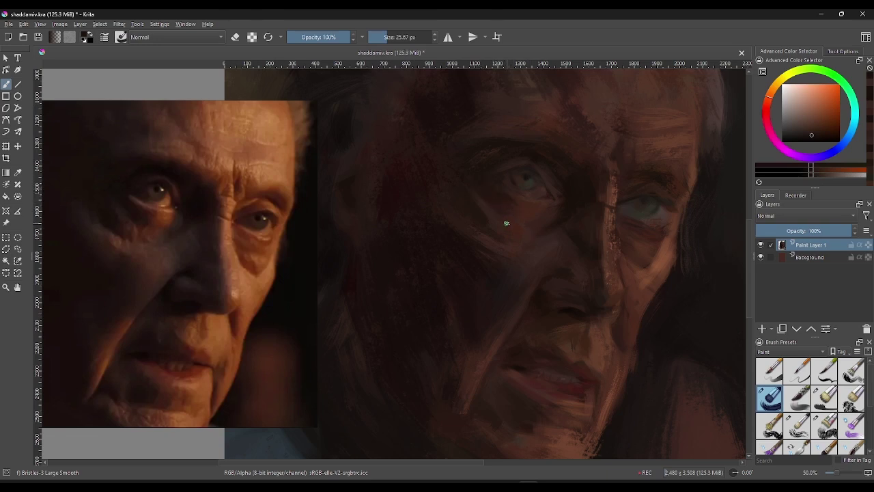
left_click(509, 192, "ctrl")
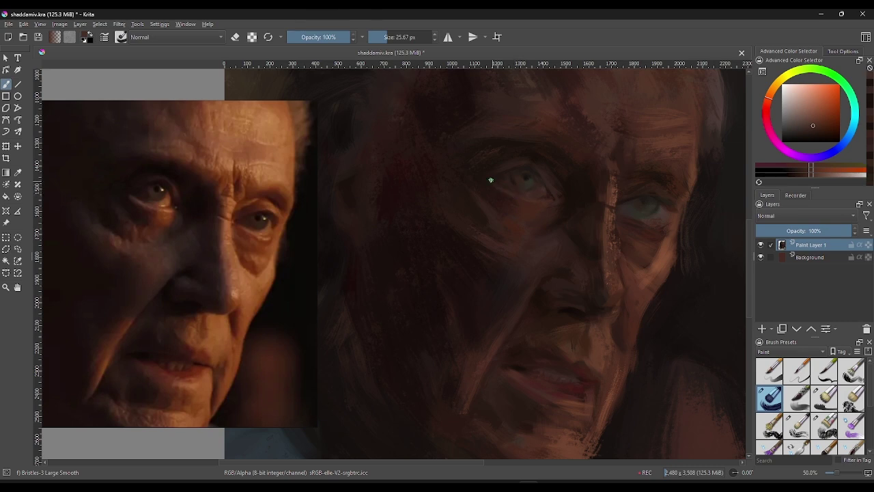
left_click(510, 194, "ctrl")
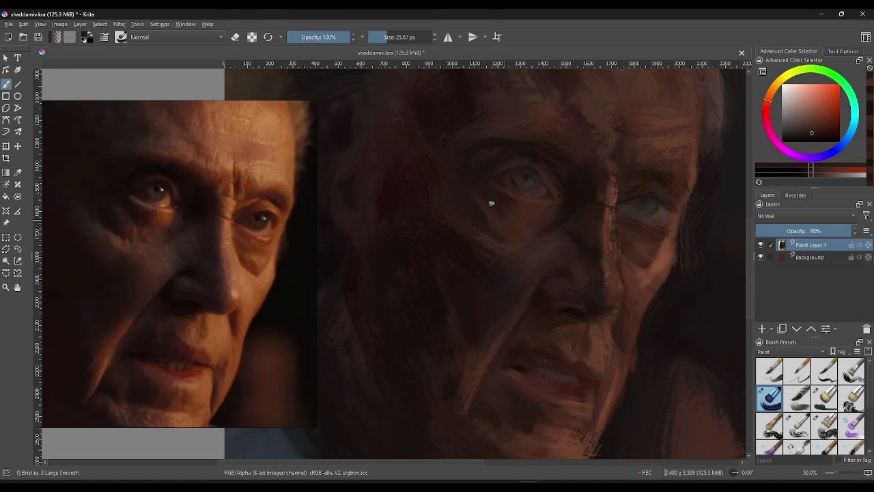
left_click(529, 208, "ctrl")
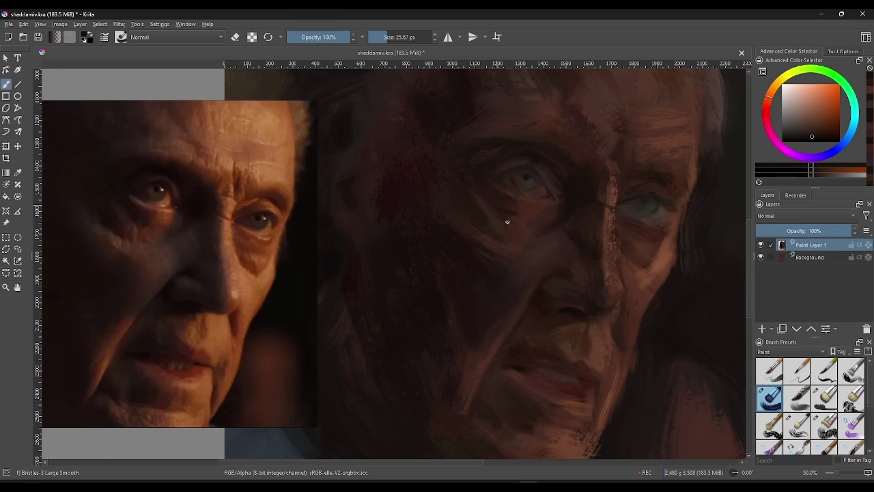
Step: Set the brush to 80.44 px and paint the left cheek with browns sampled from it
left_click_drag(390, 37, 400, 37)
left_click(484, 207, "ctrl")
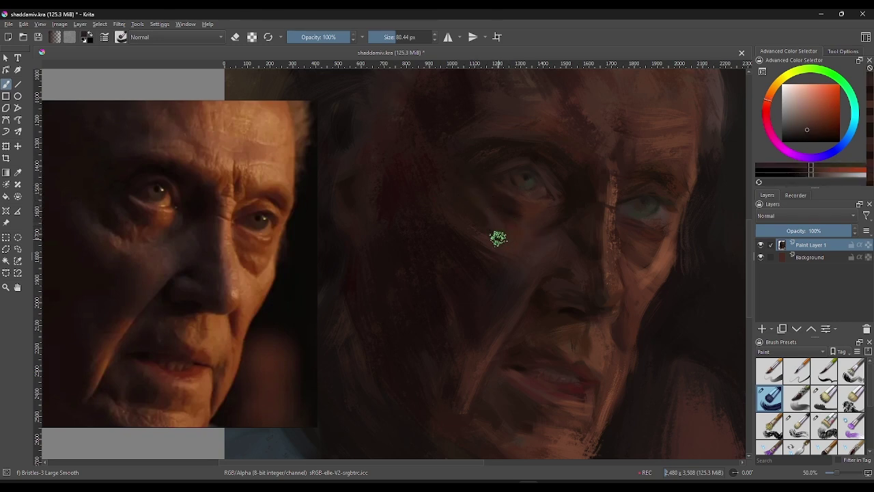
left_click(457, 198, "ctrl")
left_click(498, 231, "ctrl")
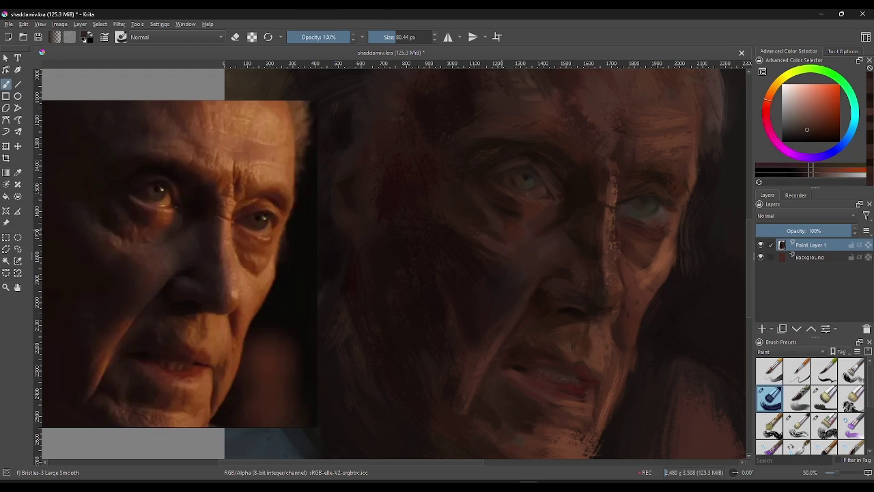
left_click(513, 159, "ctrl")
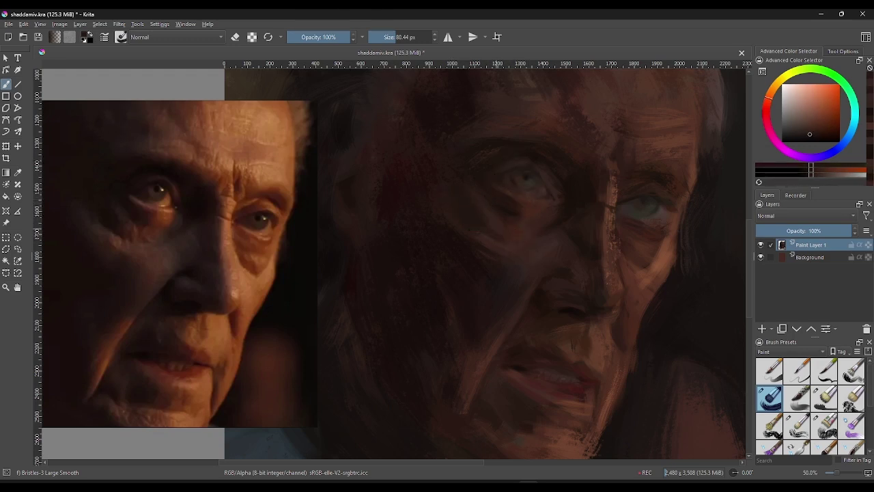
left_click(523, 250, "ctrl")
left_click(611, 270, "ctrl")
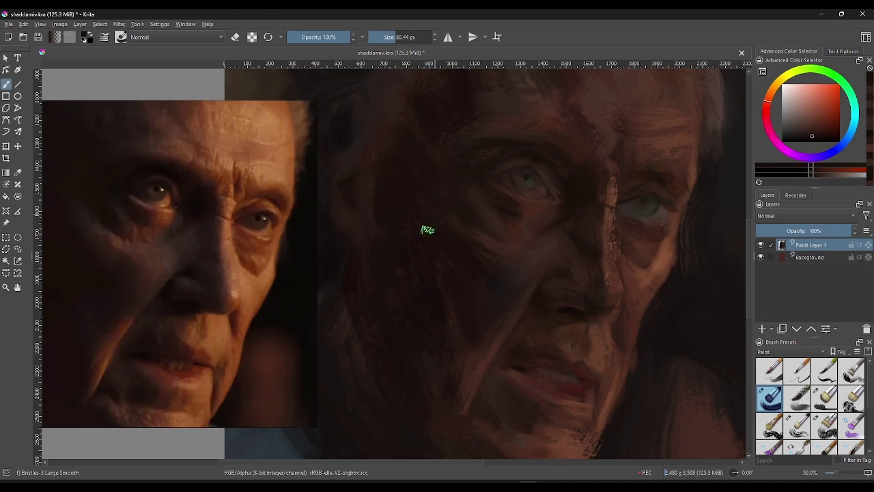
Step: Deepen the temple and cheek shadows with deeper browns sampled from the canvas
left_click(373, 204, "ctrl")
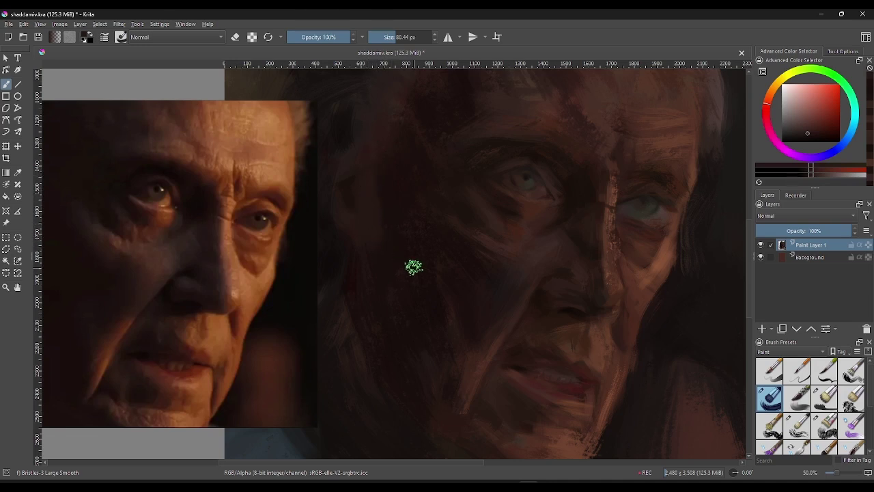
left_click(414, 266, "ctrl")
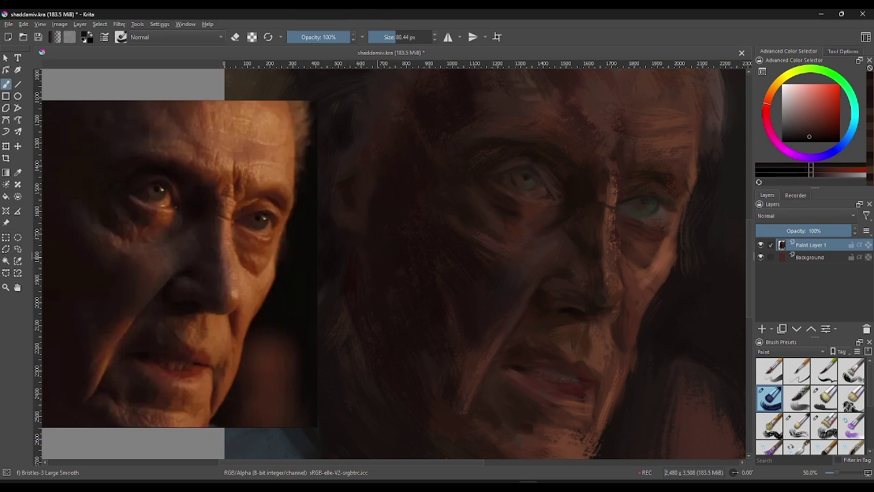
left_click(353, 230, "ctrl")
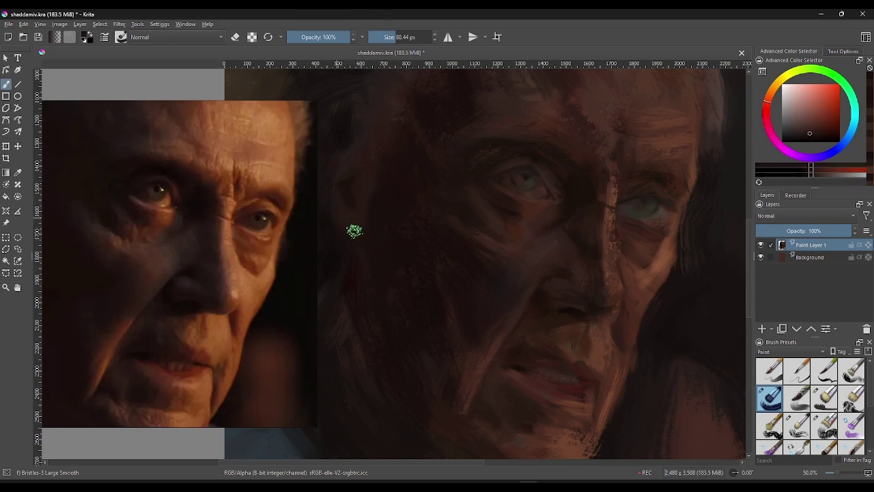
left_click(391, 138, "ctrl")
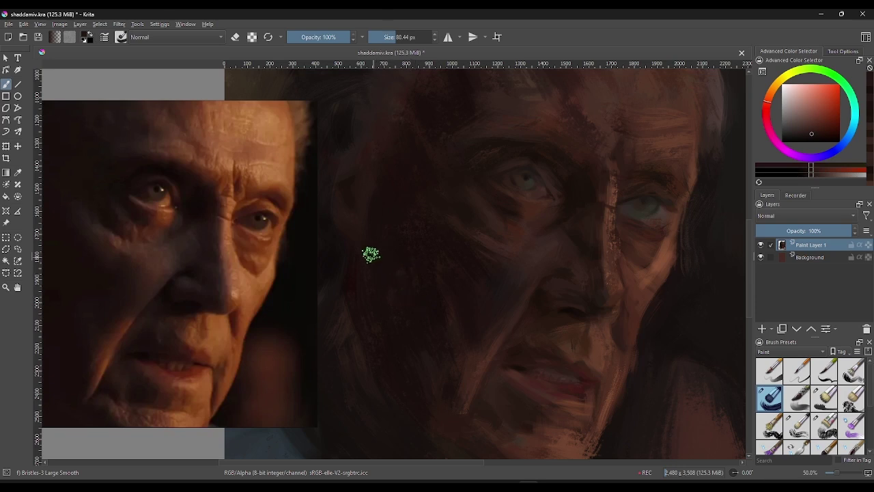
left_click(384, 282, "ctrl")
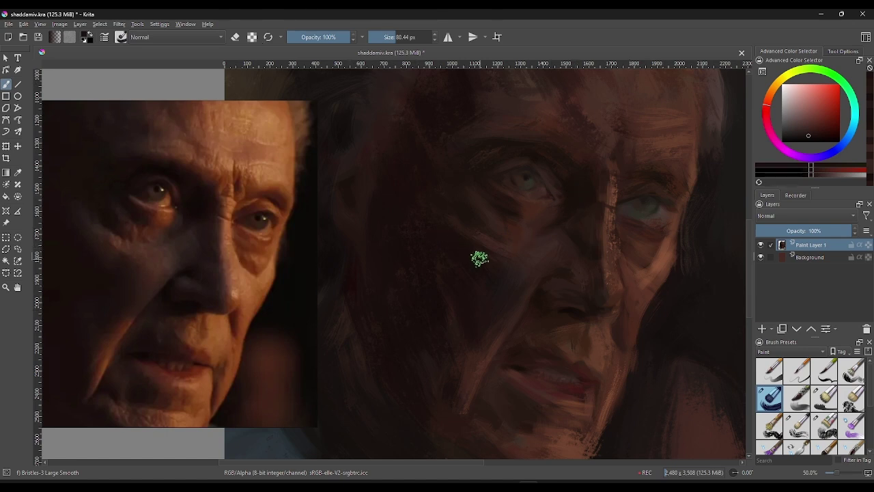
left_click(479, 247, "ctrl")
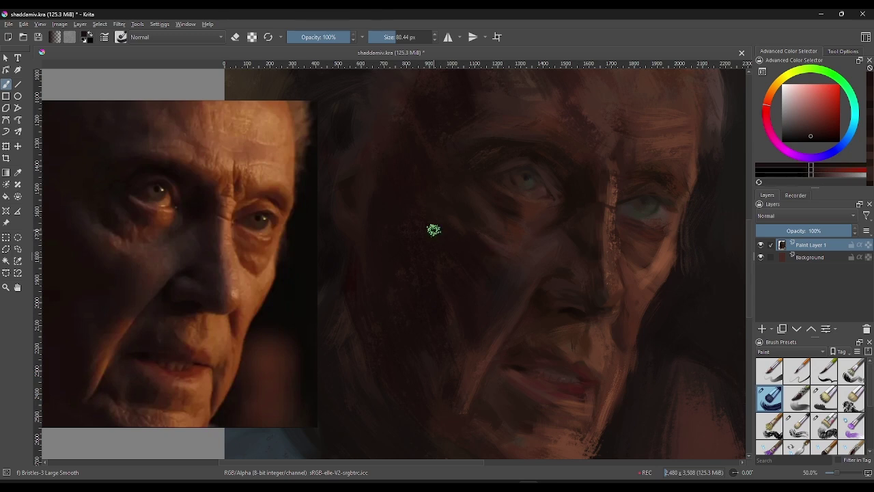
left_click(517, 268, "ctrl")
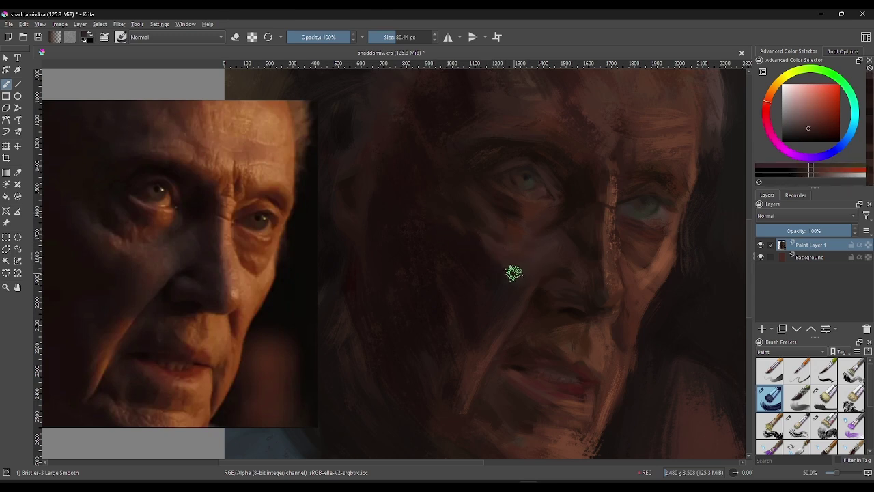
left_click(494, 262, "ctrl")
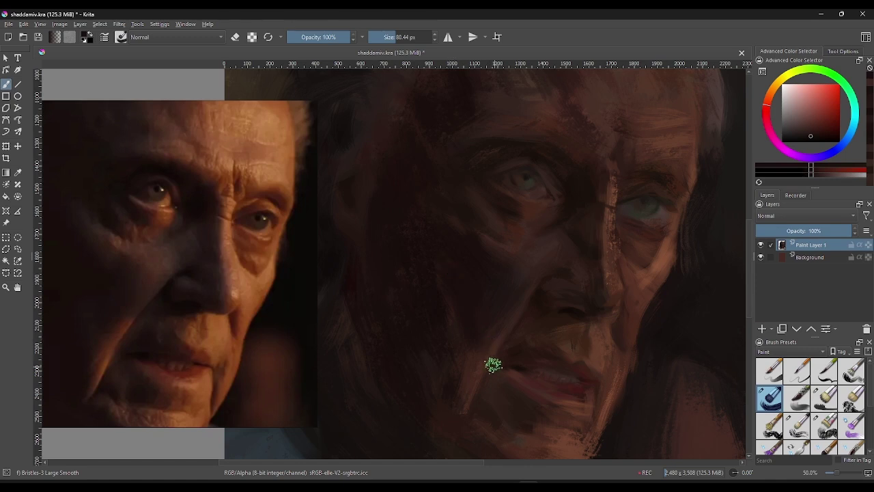
Step: Rework the lower cheek beside the mouth in dark orange-brown, then shrink the brush to 41.19 px
left_click(478, 282, "ctrl")
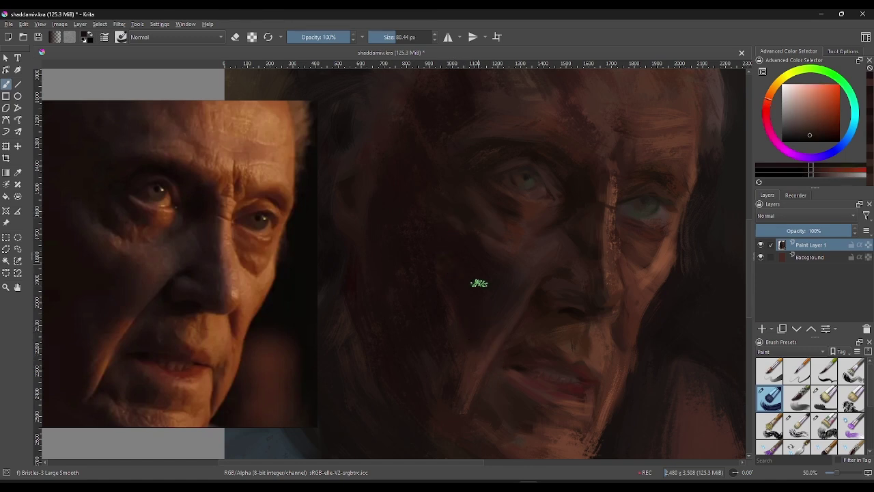
left_click(487, 334, "ctrl")
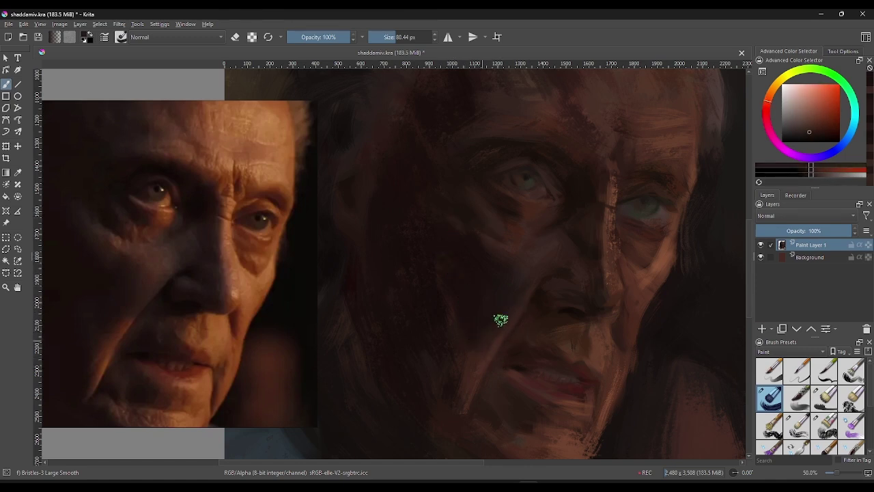
left_click(510, 314, "ctrl")
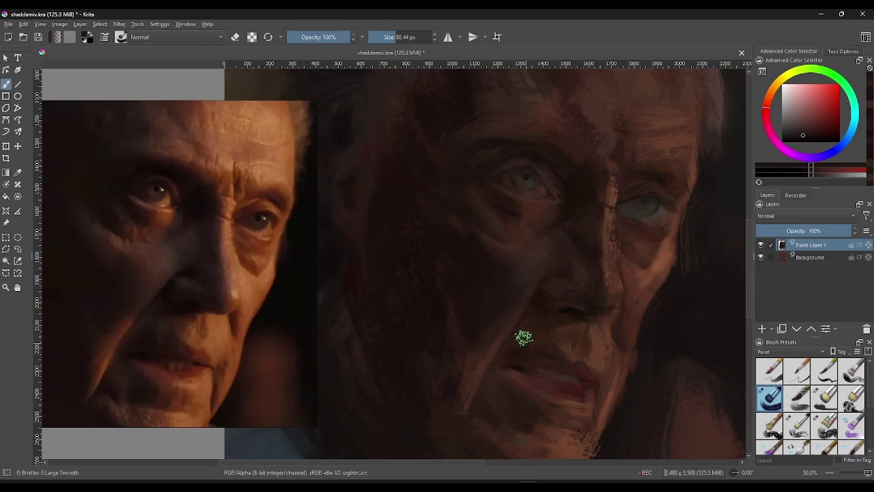
key("bracketleft")
key("bracketleft")
key("bracketleft")
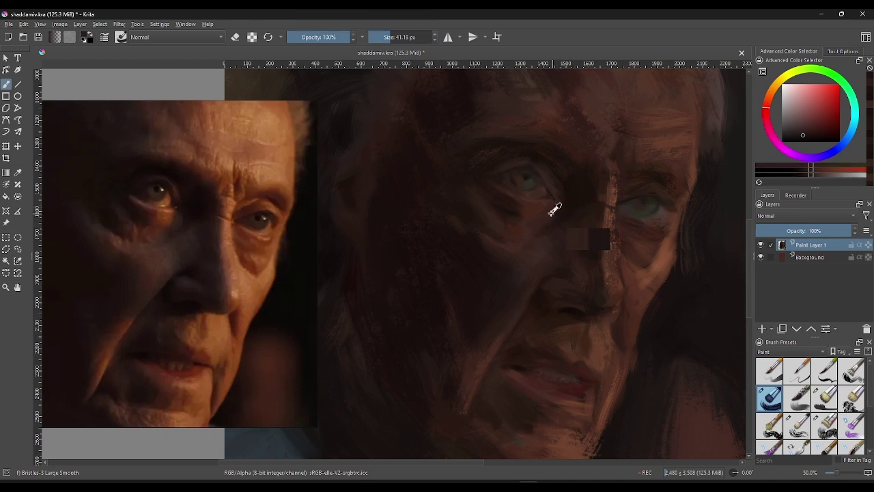
Step: Refine both eye sockets and the left brow with small sampled warm tones, lightening the nose-bridge edge
left_click(553, 210, "ctrl")
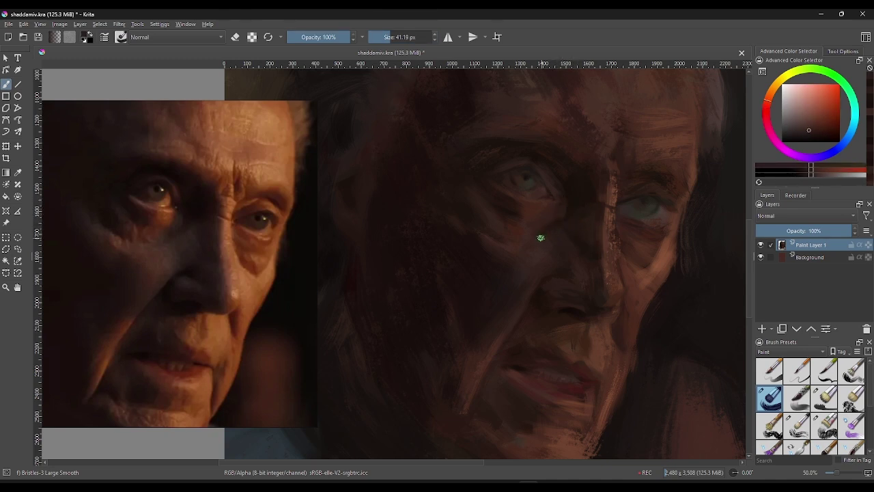
left_click(551, 229, "ctrl")
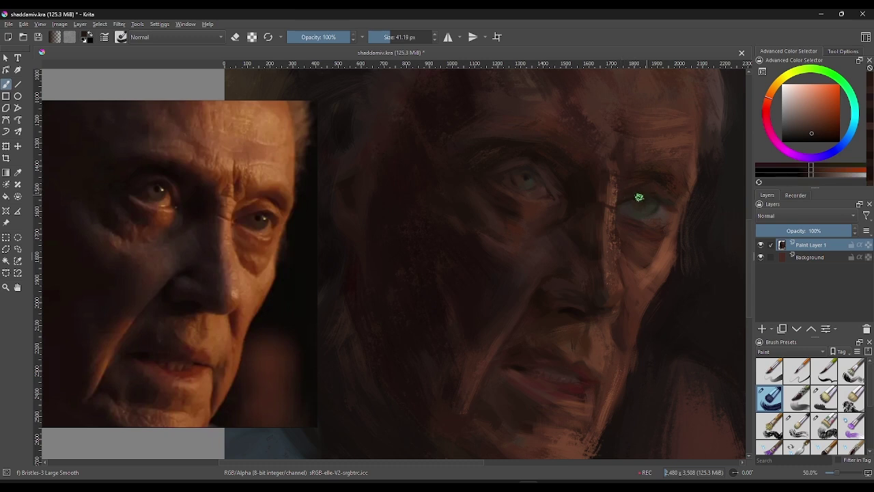
left_click(573, 136, "ctrl")
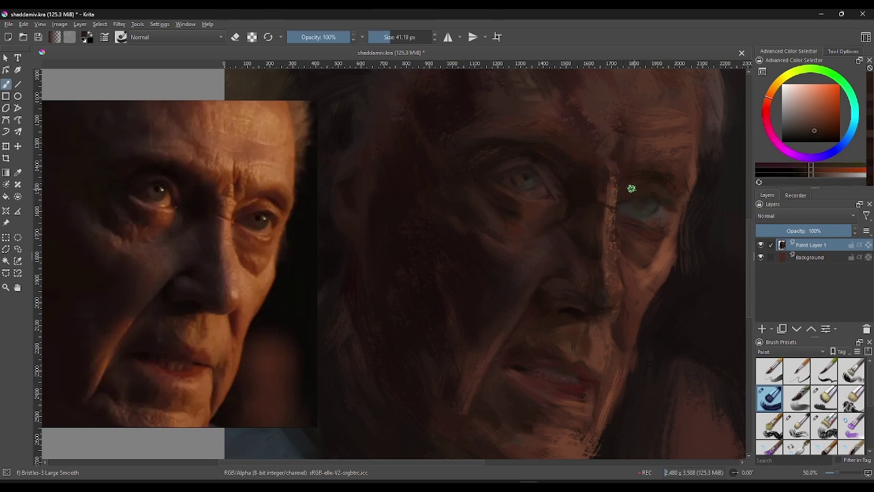
left_click(687, 201, "ctrl")
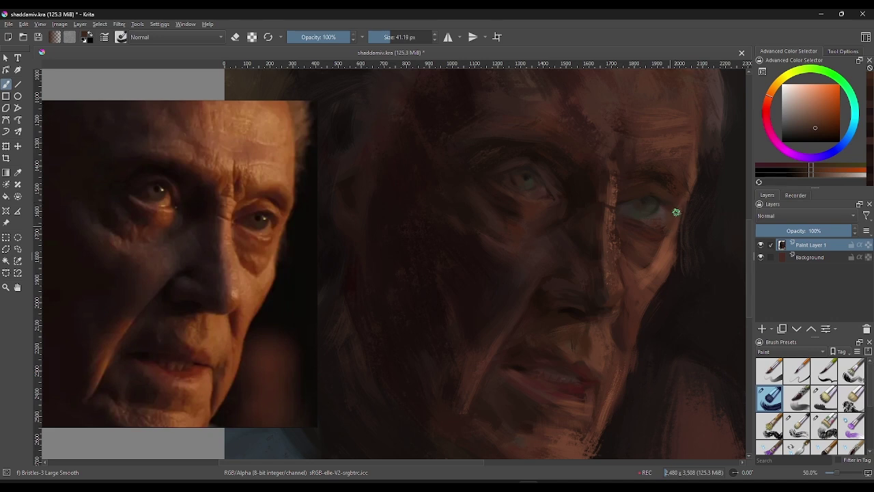
left_click(676, 241, "ctrl")
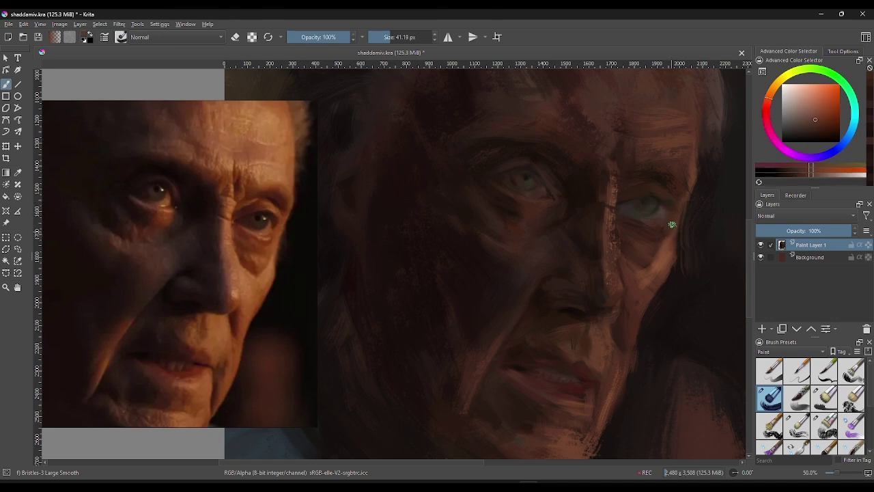
left_click(668, 230, "ctrl")
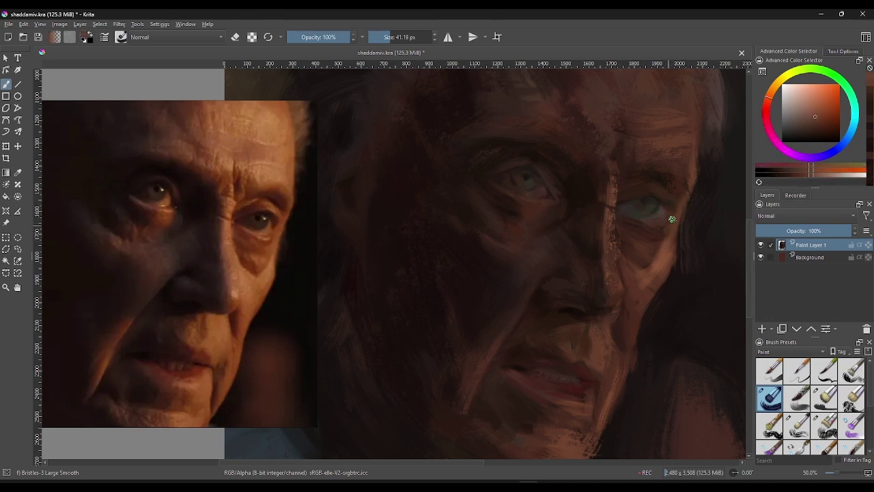
left_click(669, 221, "ctrl")
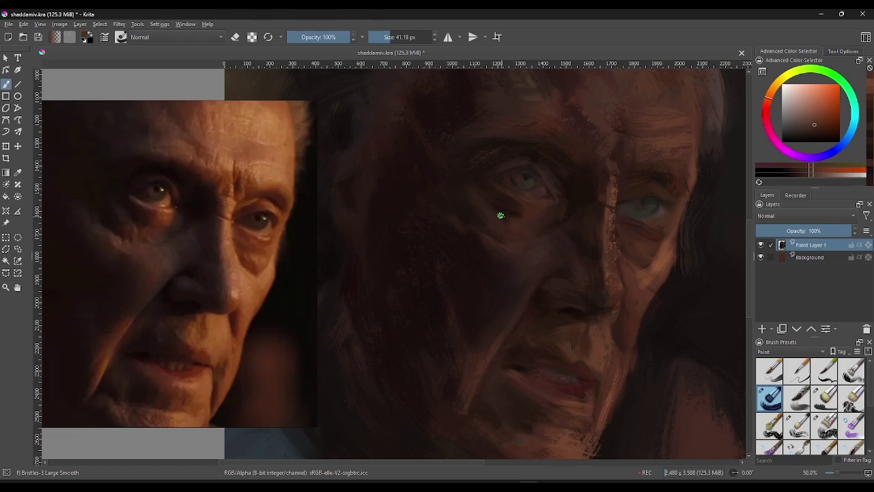
left_click(514, 217, "ctrl")
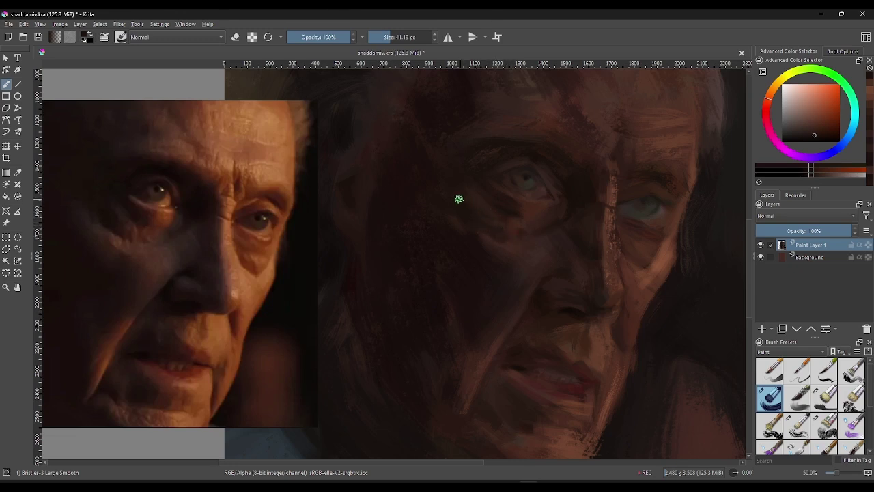
left_click(486, 208, "ctrl")
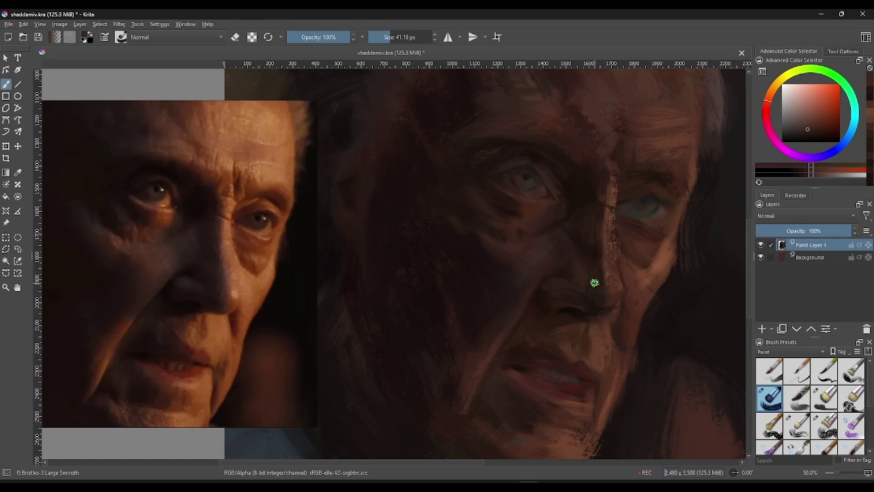
Step: Blend the right eye, brow and side of the nose with browns sampled around them
left_click(654, 210, "ctrl")
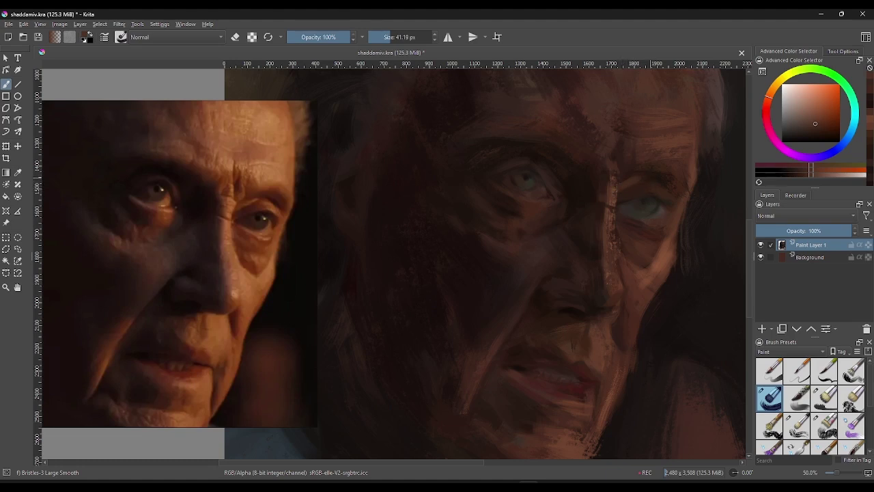
left_click(673, 201, "ctrl")
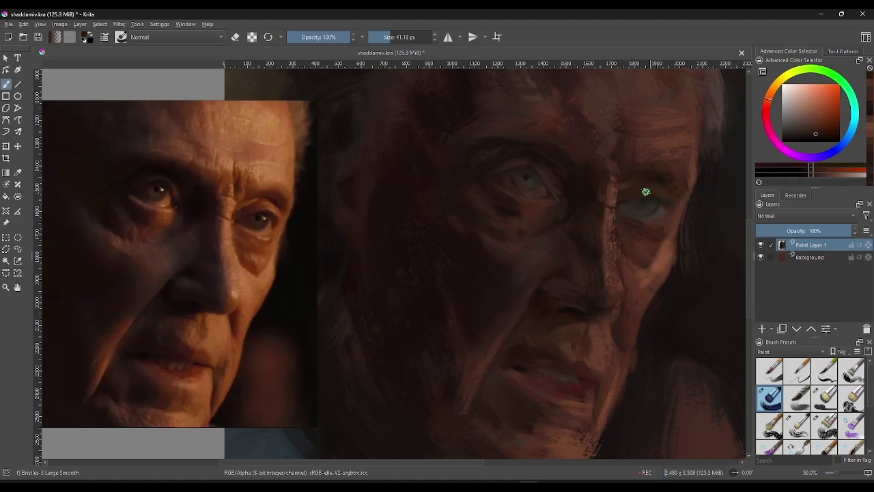
left_click(633, 185, "ctrl")
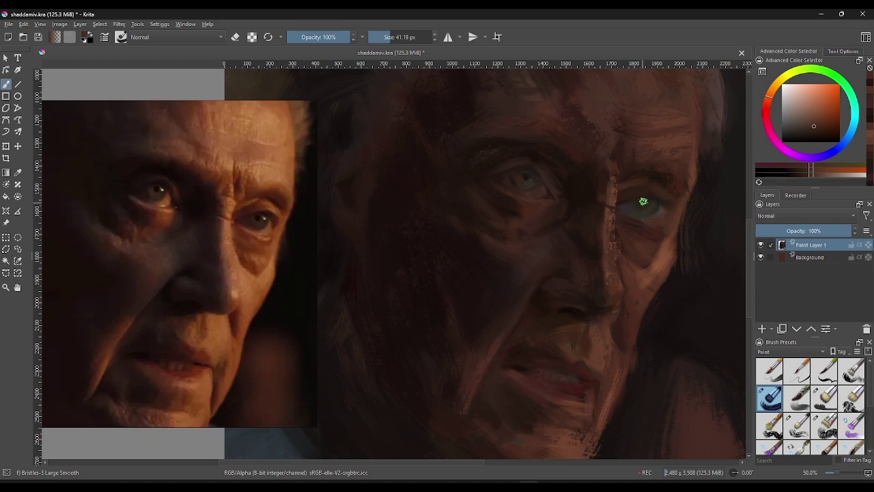
left_click(643, 201, "ctrl")
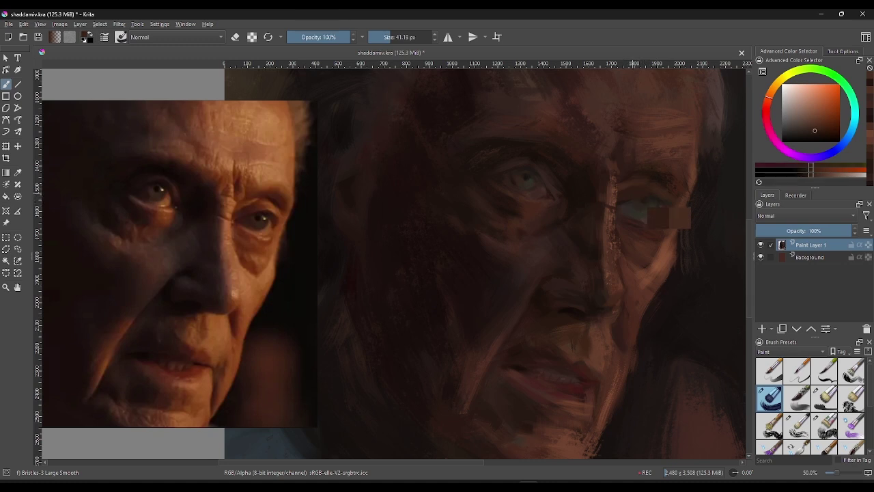
left_click(644, 173, "ctrl")
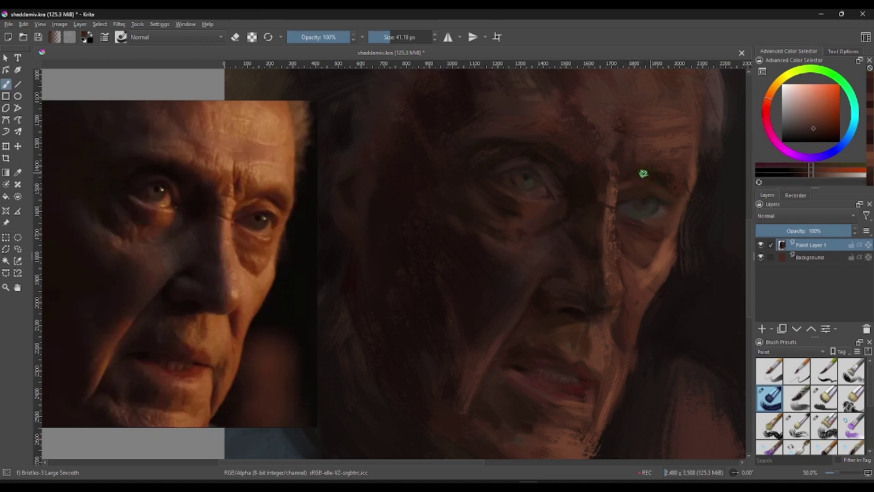
left_click(618, 175, "ctrl")
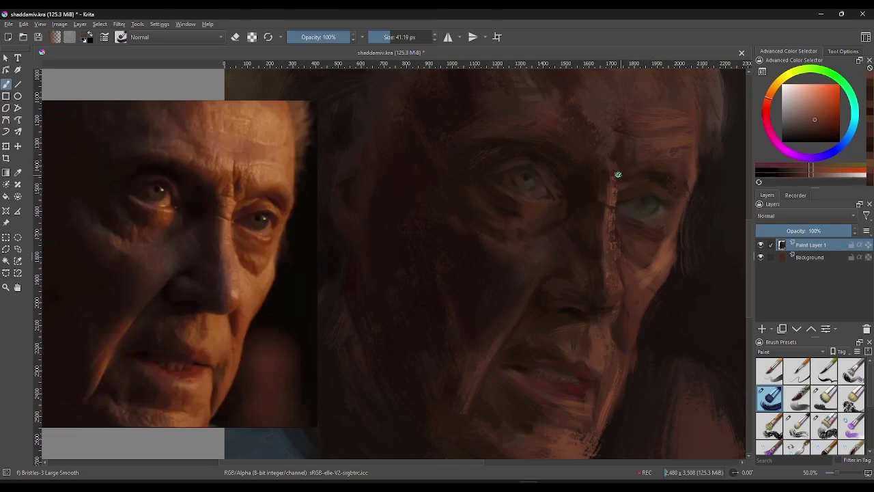
Step: Sample dark and reddish browns from the painted hair as the new painting colour
left_click(664, 179, "ctrl")
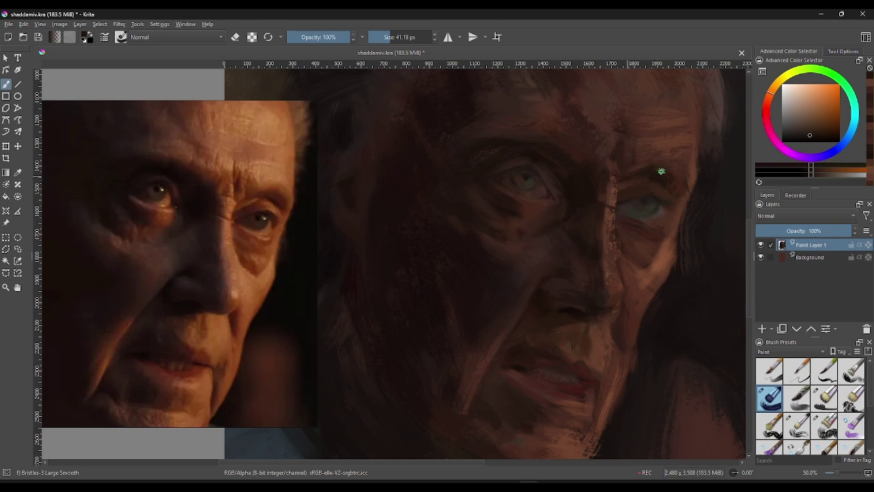
left_click(673, 175, "ctrl")
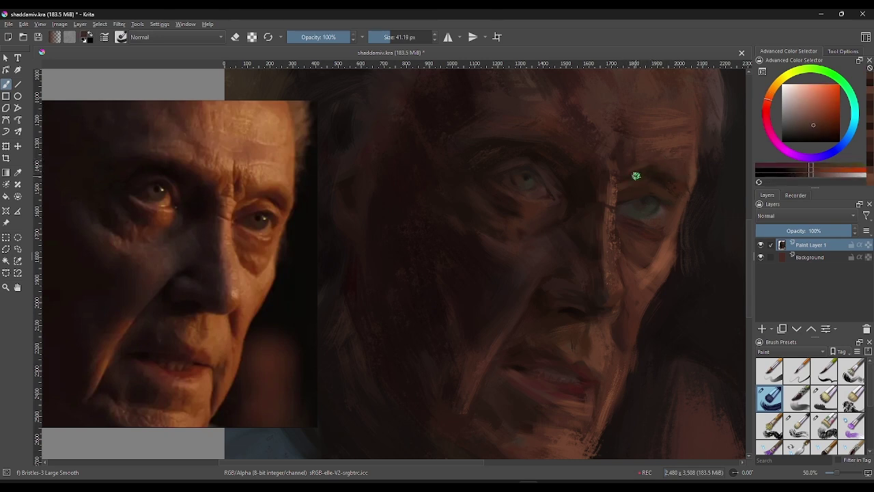
left_click(623, 174, "ctrl")
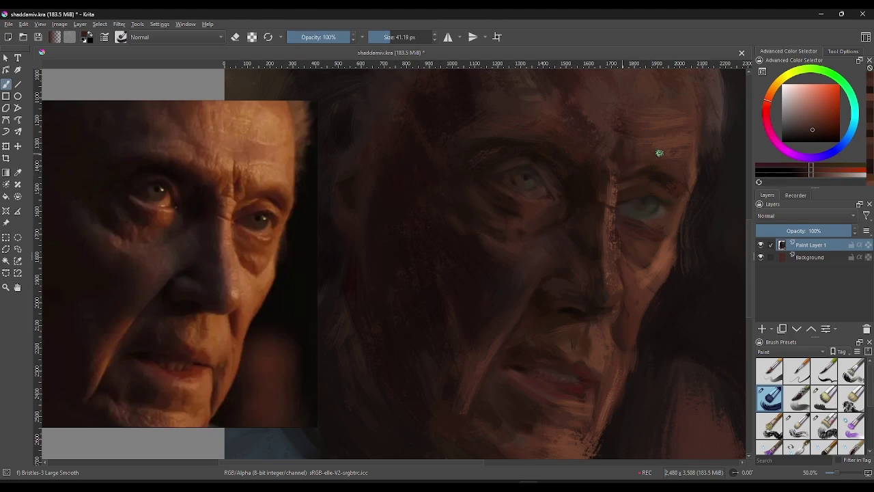
left_click(688, 176, "ctrl")
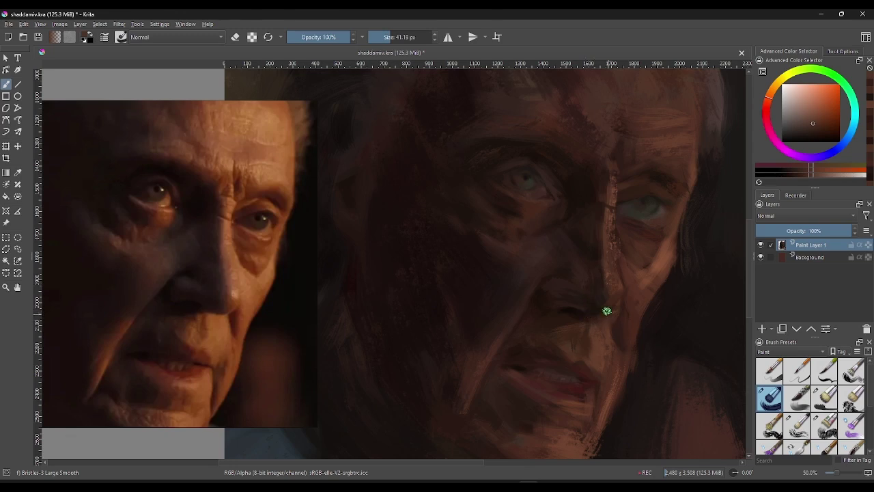
left_click(591, 252, "ctrl")
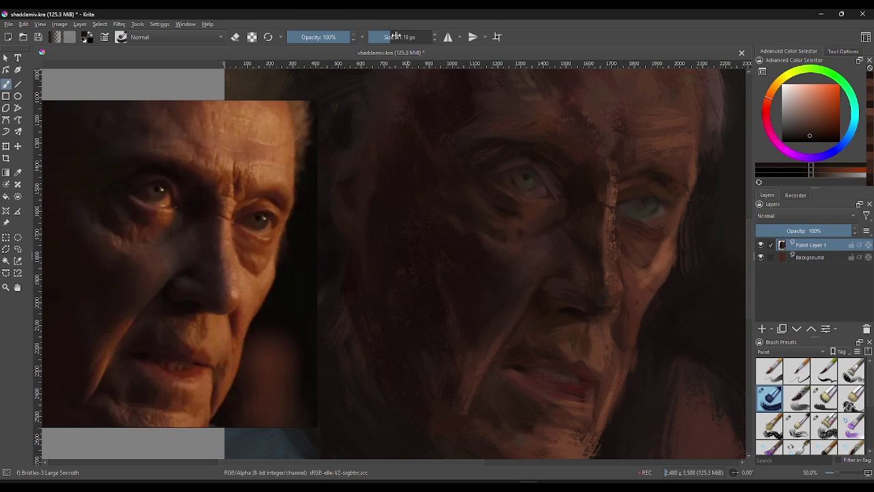
Step: With a ~98 px brush and browns from mouth and nose, cover the streak beside the right eye
left_click_drag(395, 36, 430, 36)
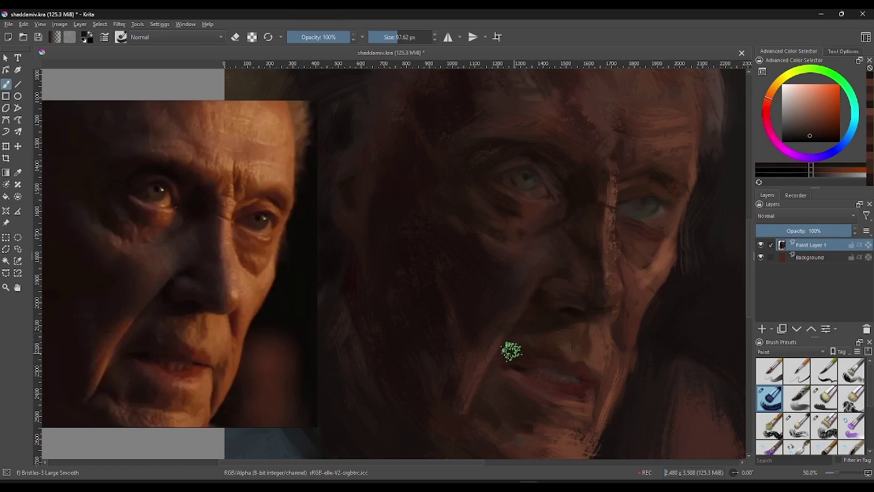
left_click(509, 308, "ctrl")
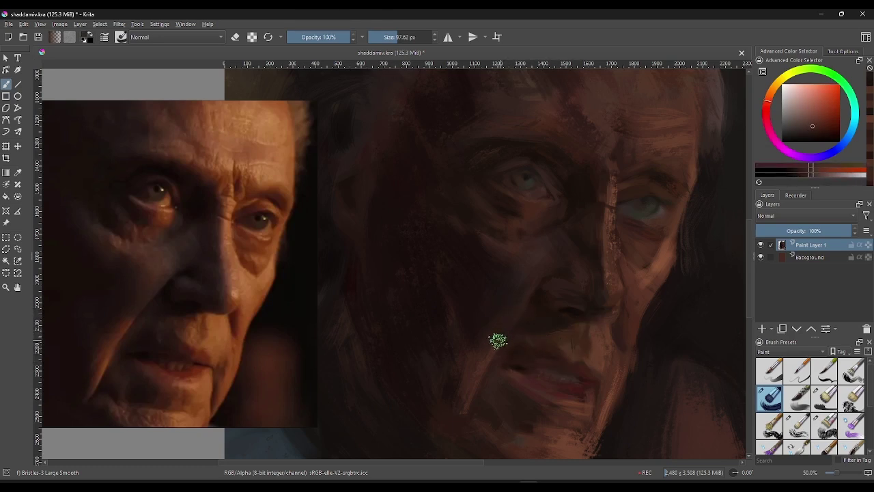
left_click(497, 322, "ctrl")
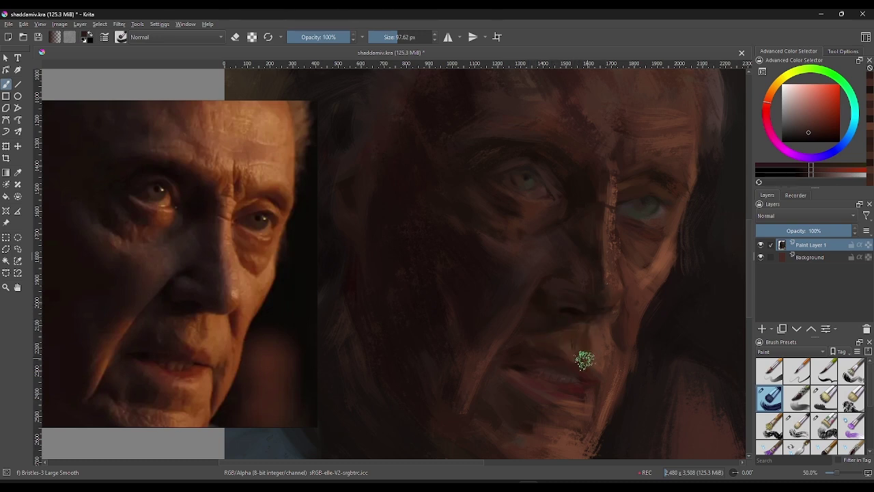
left_click(541, 327, "ctrl")
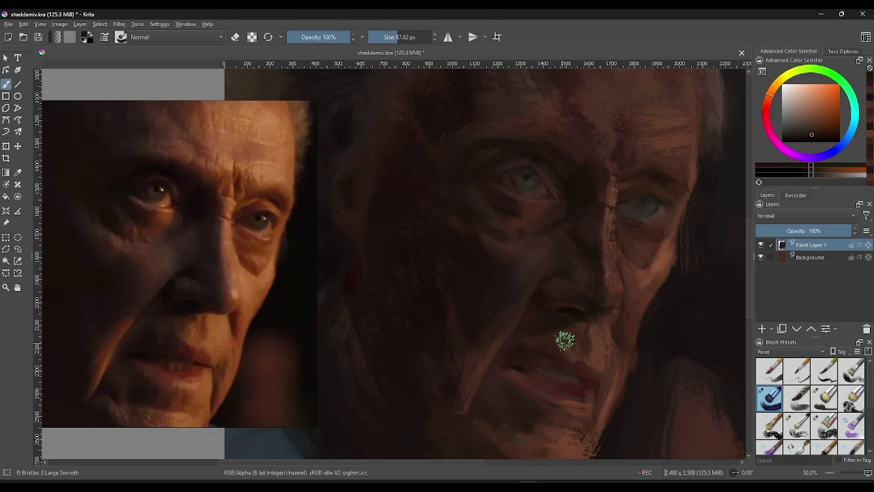
left_click(583, 340, "ctrl")
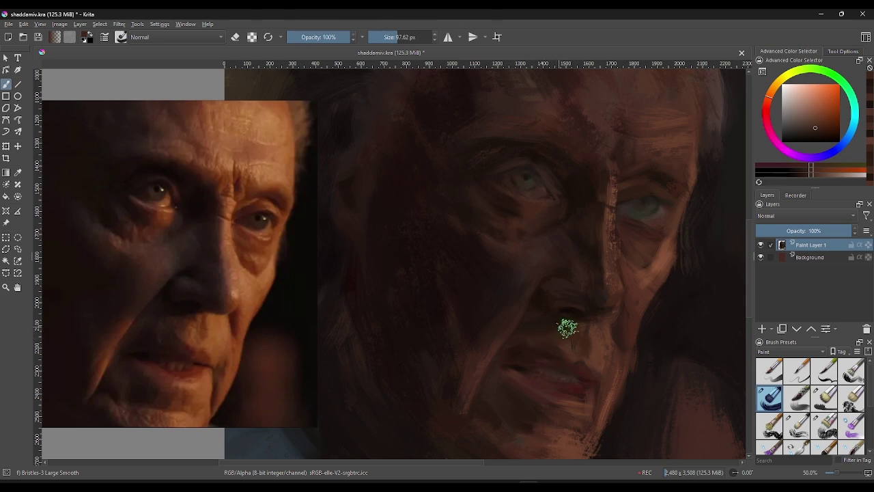
left_click(567, 327, "ctrl")
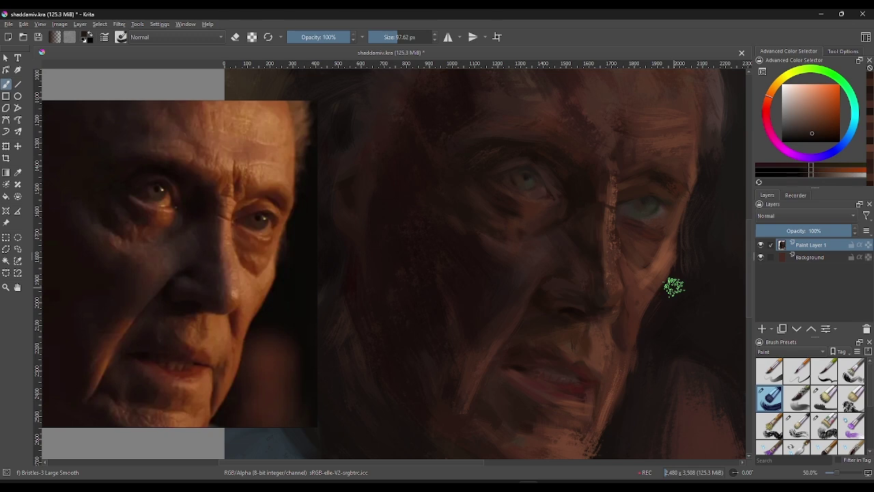
left_click_drag(621, 202, 593, 193)
left_click(592, 191, "ctrl")
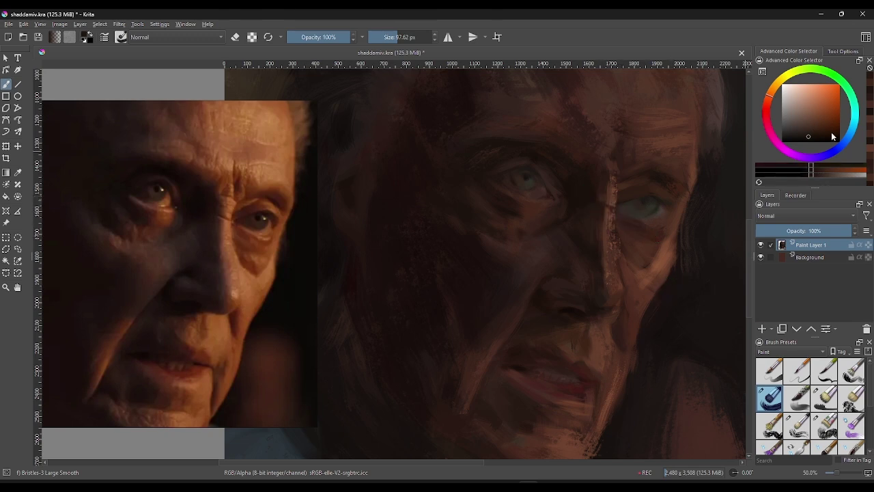
left_click(818, 171)
Step: Bring the brush down from about 73 px to 24 px for detail work
left_click_drag(395, 34, 398, 36)
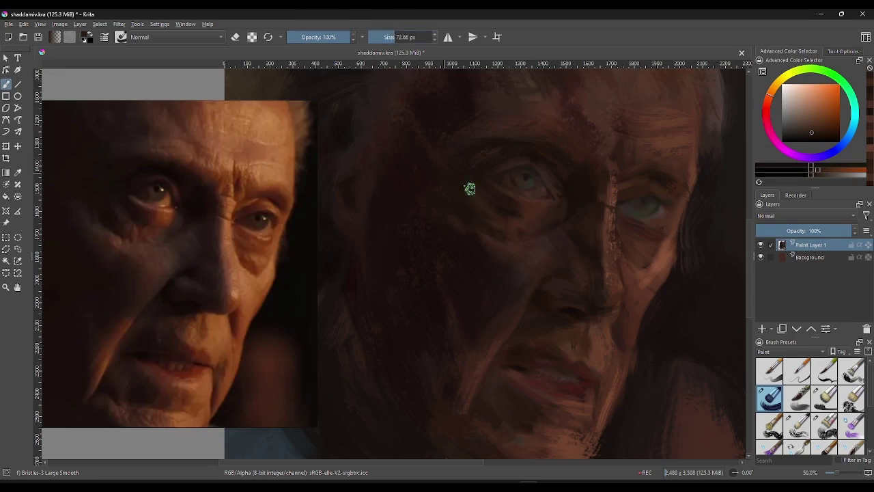
key("bracketright")
key("bracketright")
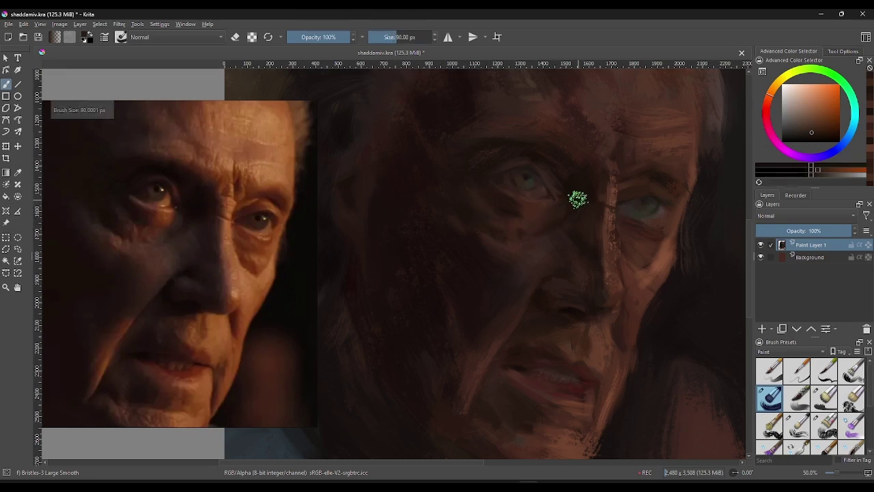
key("bracketleft")
key("bracketleft")
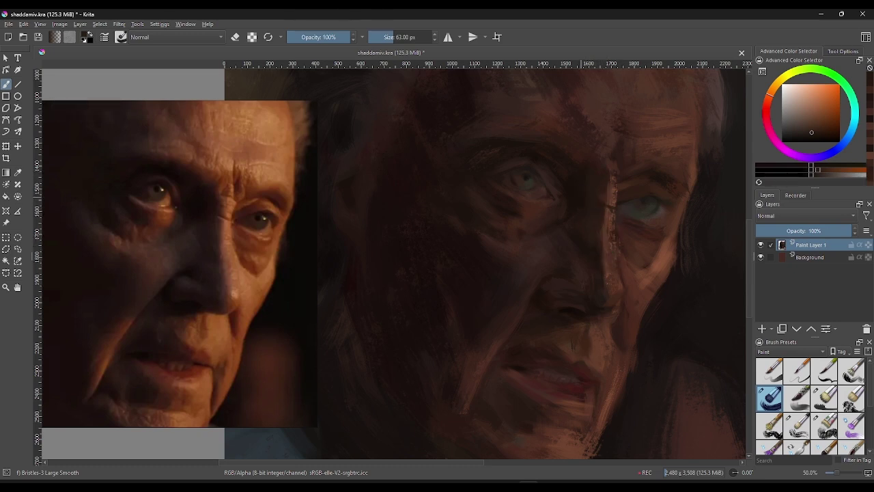
left_click(580, 194, "ctrl")
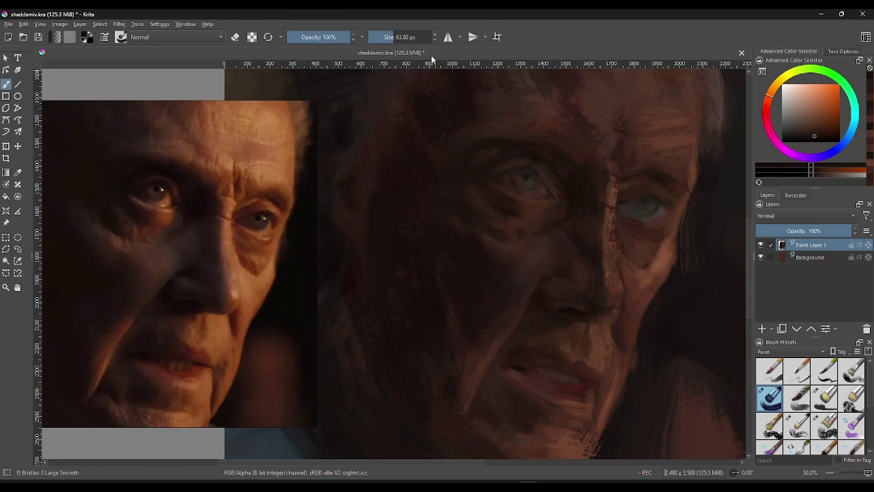
left_click(393, 37)
left_click(387, 37)
key("bracketleft")
Step: Sample dark browns around the left-hand eye and define its lower lid and under-eye shadow
left_click(546, 192, "ctrl")
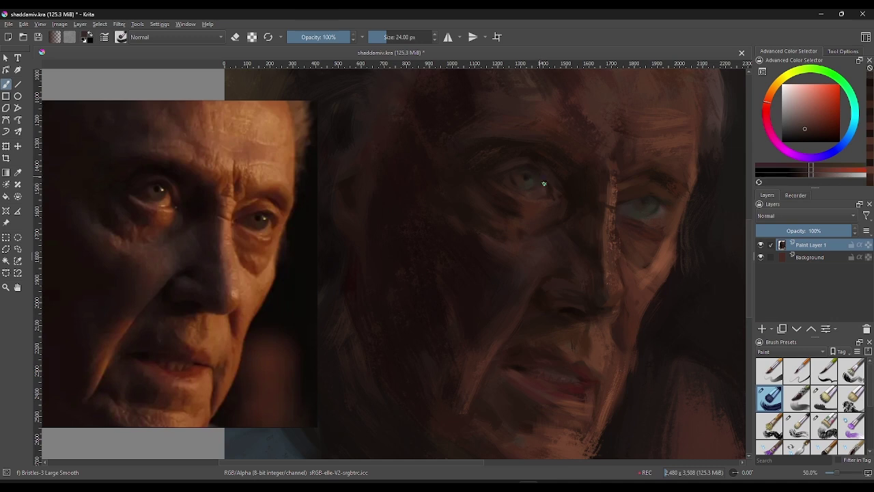
left_click(547, 184, "ctrl")
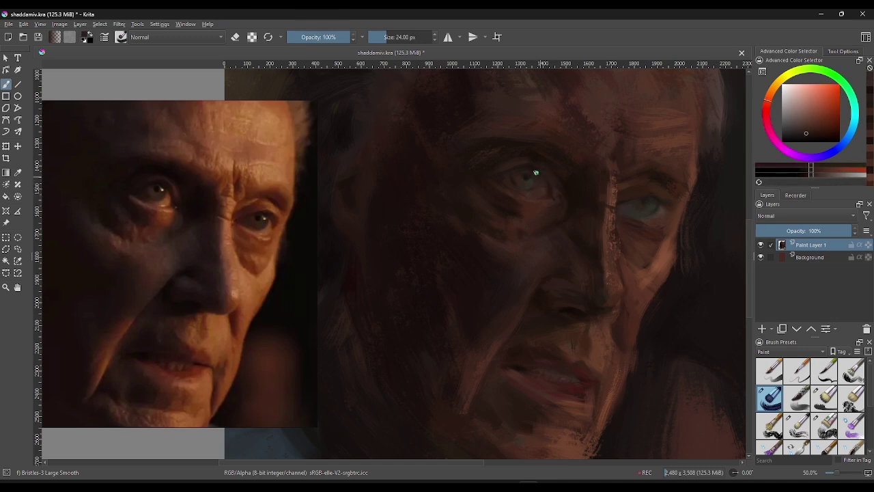
left_click(548, 184, "ctrl")
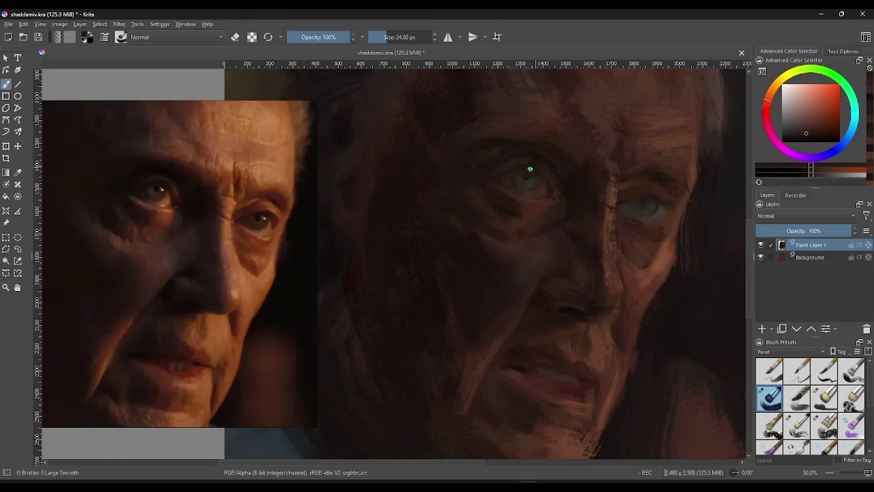
left_click(507, 175, "ctrl")
left_click(513, 178, "ctrl")
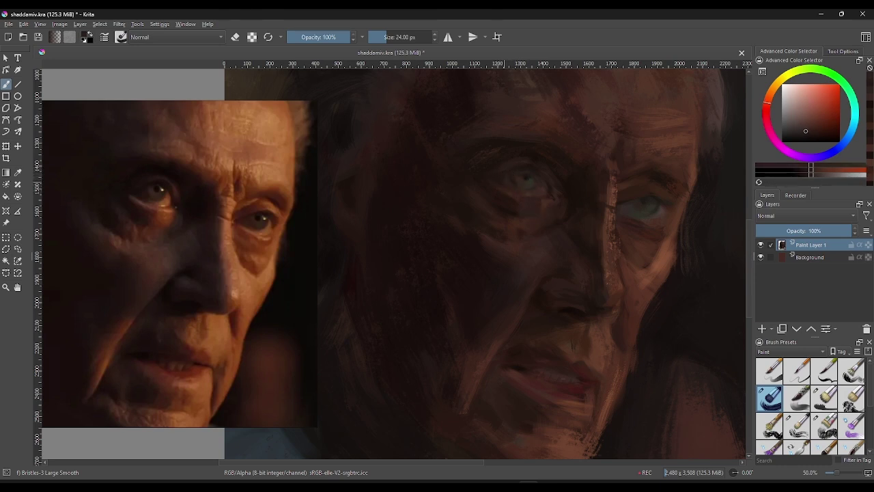
left_click(499, 176, "ctrl")
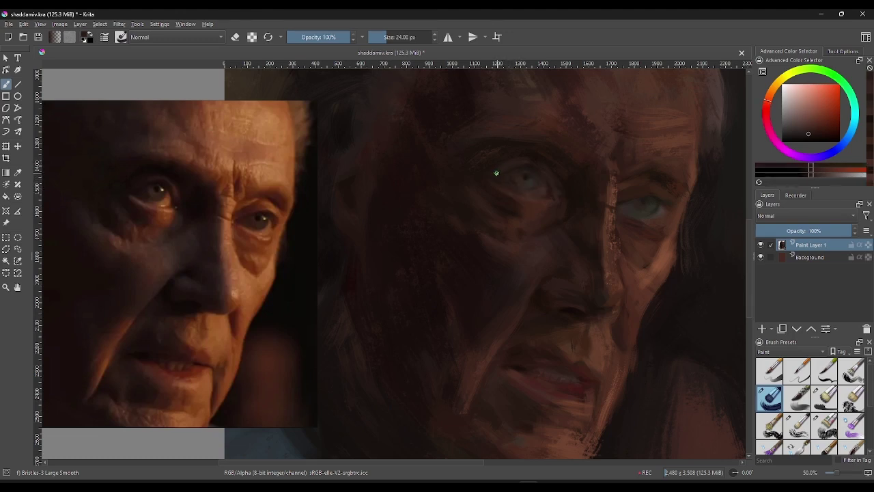
left_click(501, 170, "ctrl")
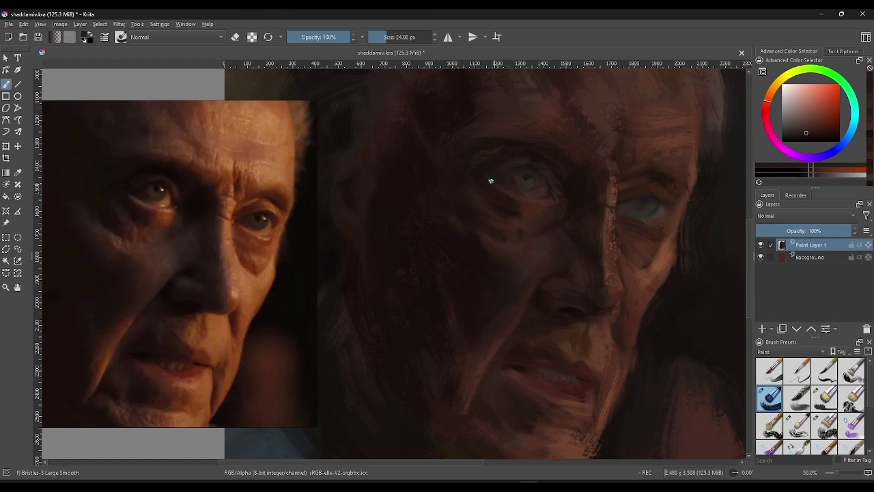
left_click(584, 186, "ctrl")
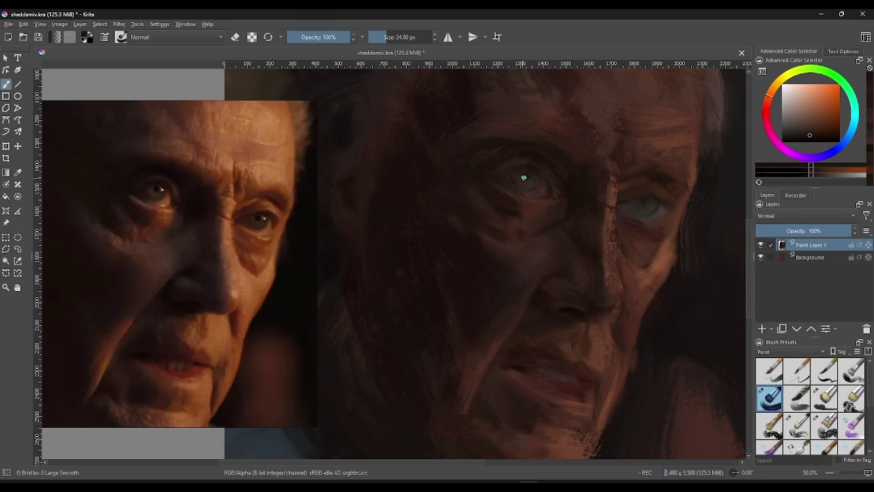
left_click(517, 199, "ctrl")
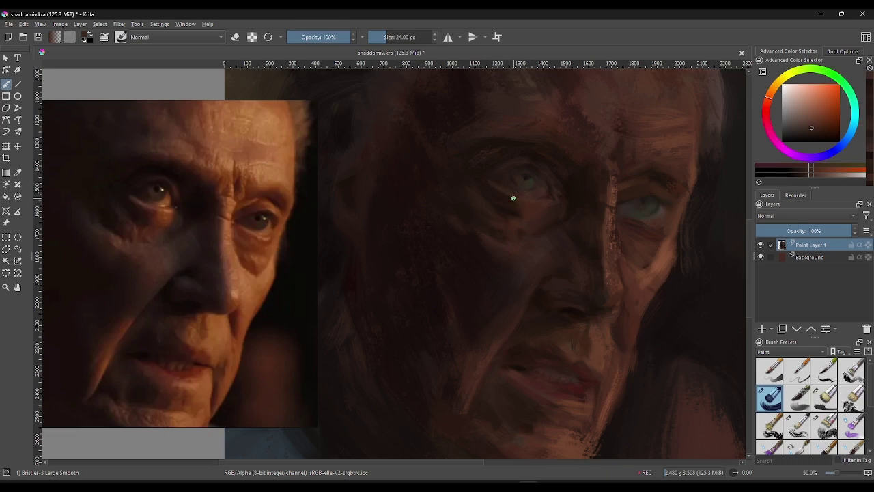
left_click(511, 197, "ctrl")
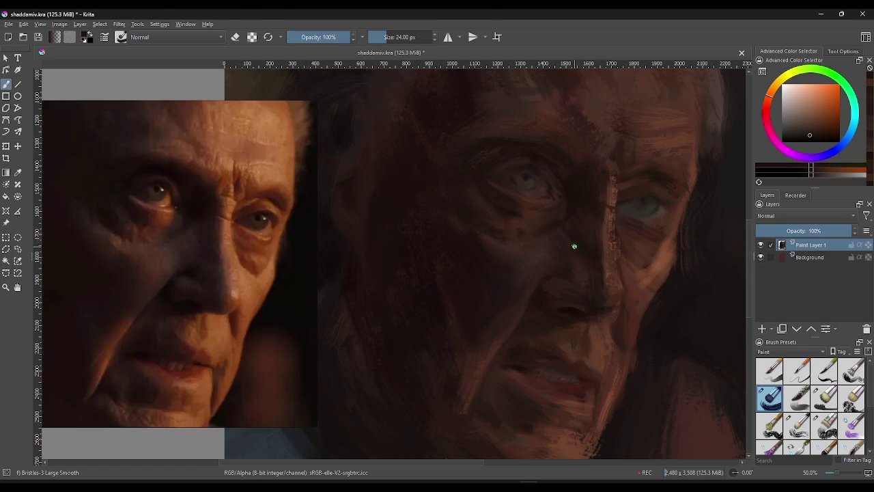
Step: Soften around the right-hand eye with faint brown strokes, then sample a lighter brown
left_click(537, 208, "ctrl")
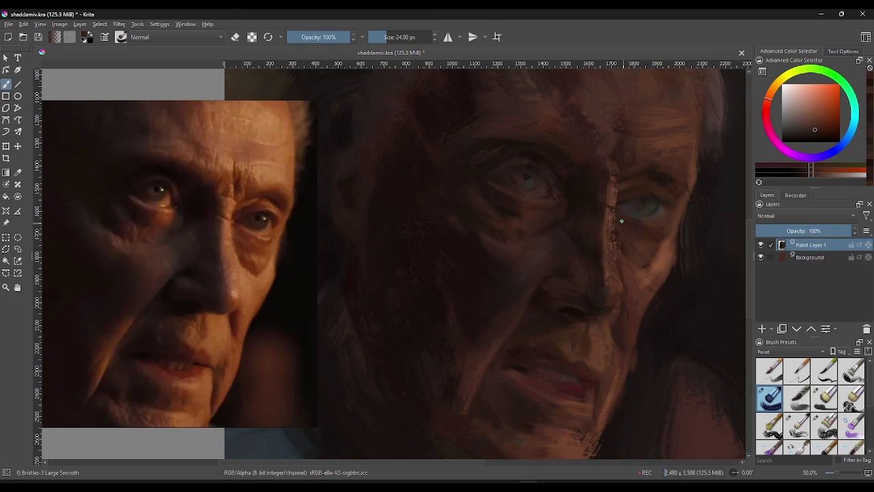
left_click_drag(620, 221, 635, 224)
left_click(644, 202, "ctrl")
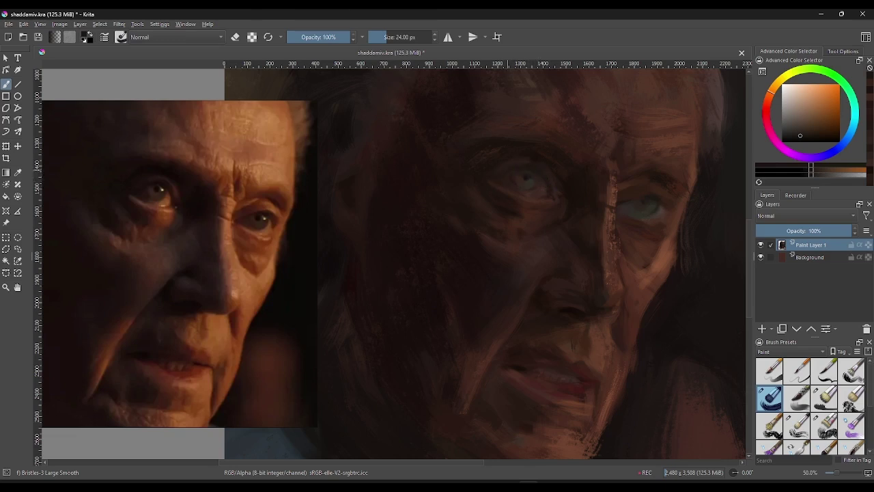
left_click(523, 157, "ctrl")
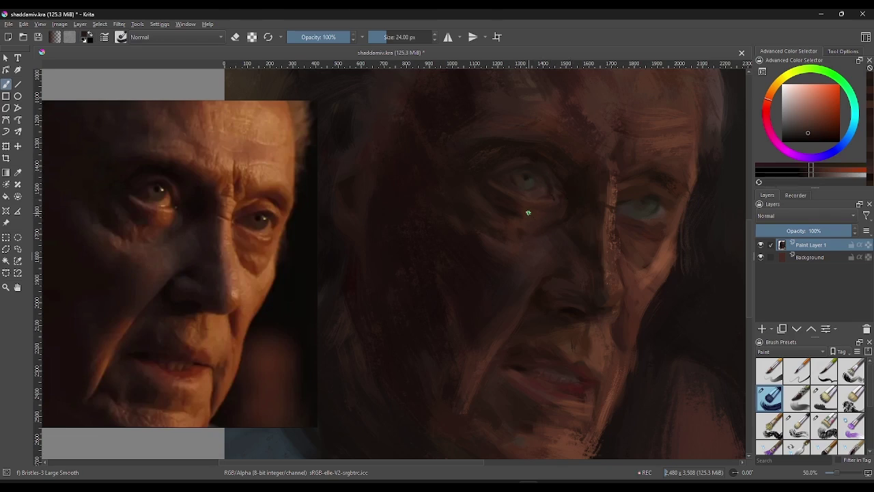
left_click(547, 243, "ctrl")
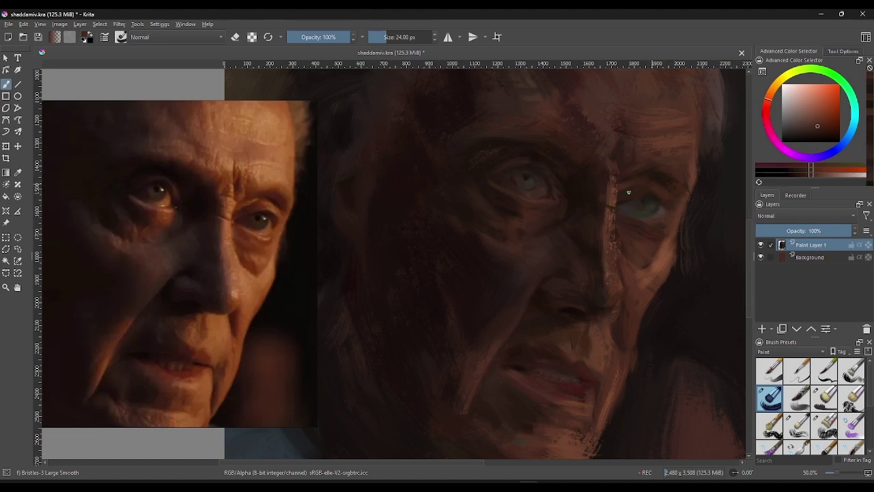
Step: Sample eye-area colours from the painting and repaint the right iris a lighter green-grey
left_click(670, 250, "ctrl")
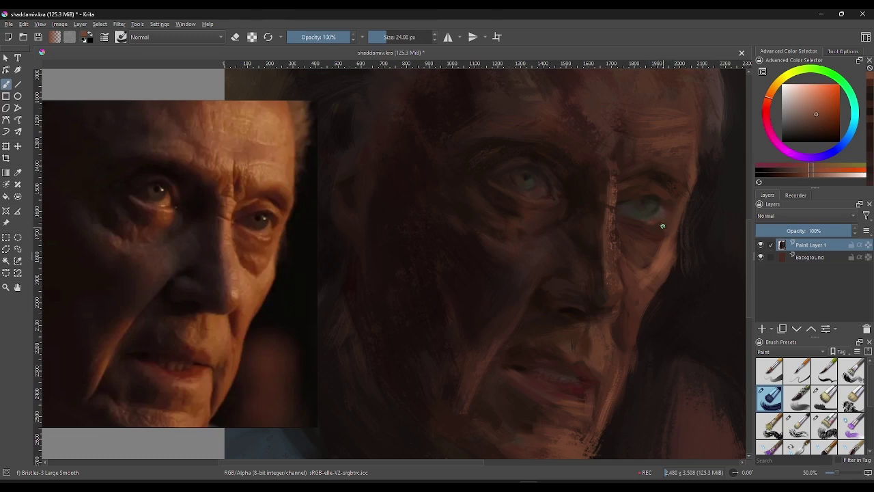
left_click(537, 194, "ctrl")
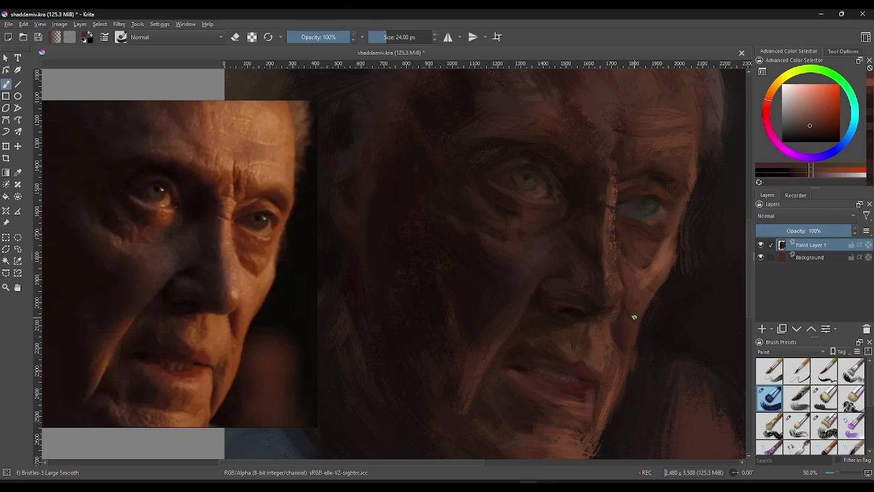
left_click(605, 161, "ctrl")
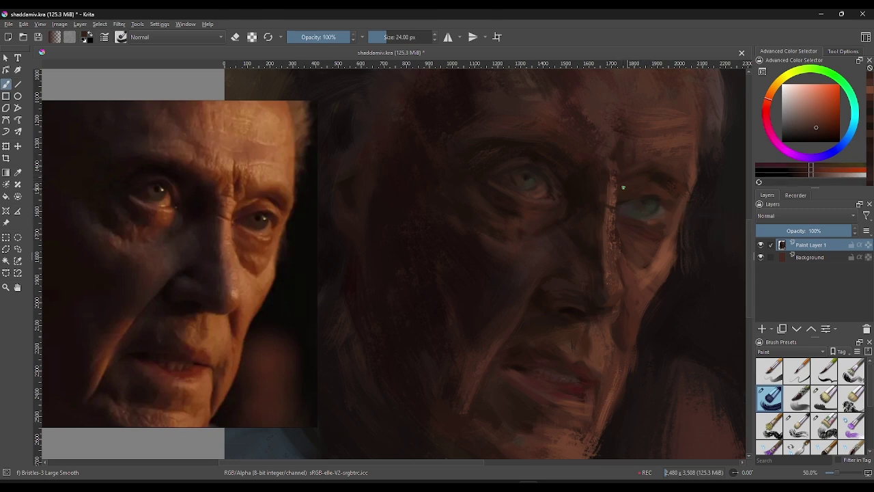
left_click(642, 183, "ctrl")
left_click(639, 211, "ctrl")
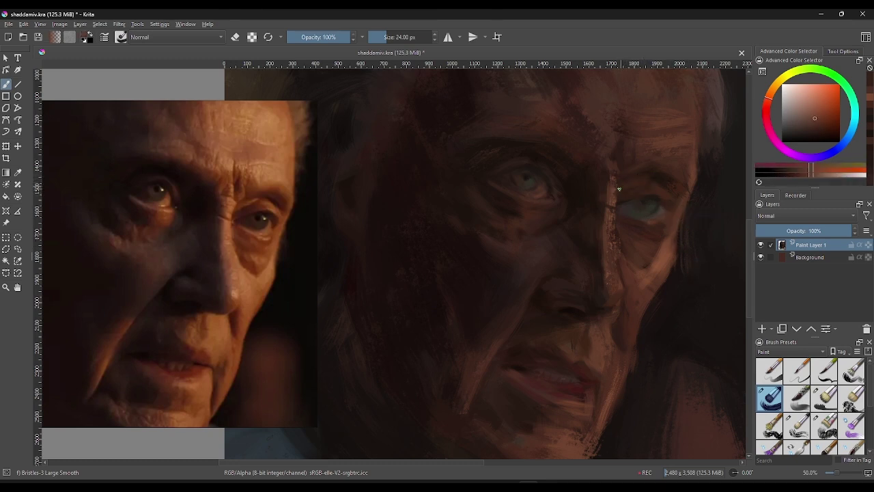
left_click(621, 187, "ctrl")
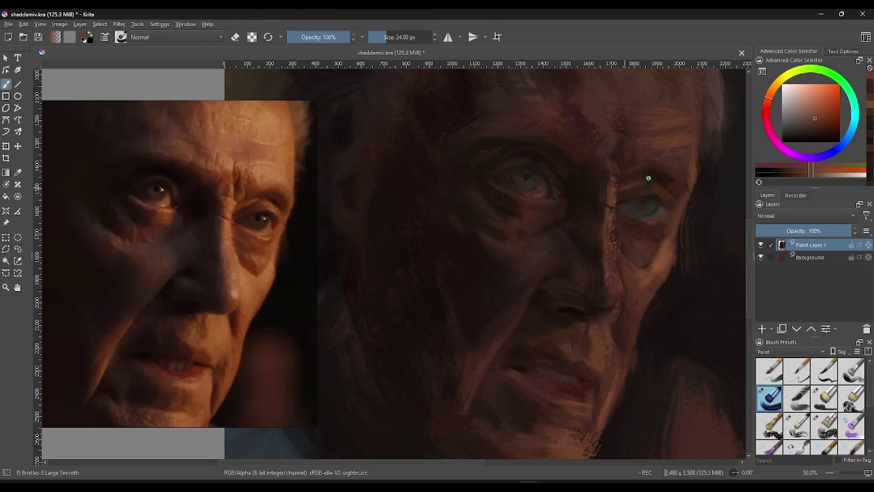
left_click(646, 185, "ctrl")
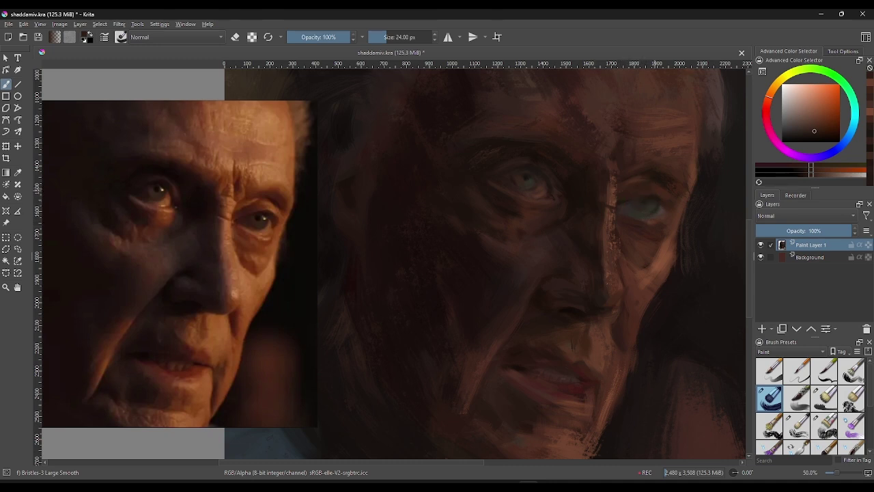
left_click(637, 205, "ctrl")
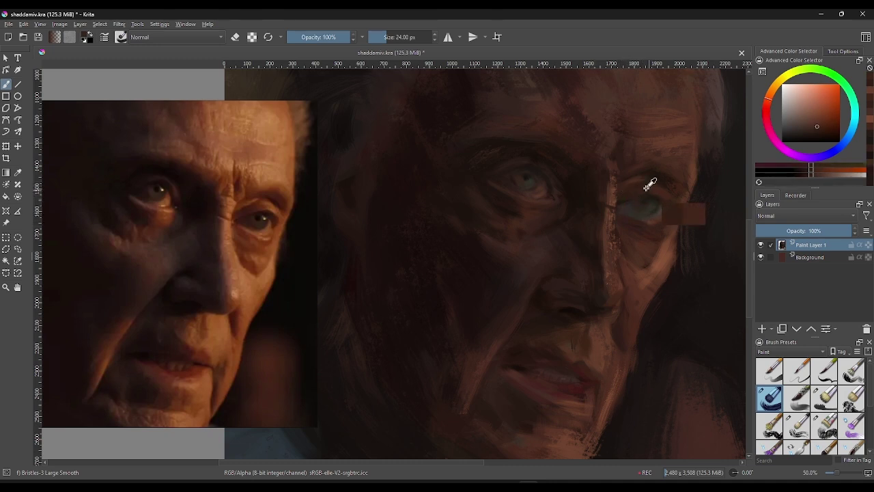
left_click(663, 216, "ctrl")
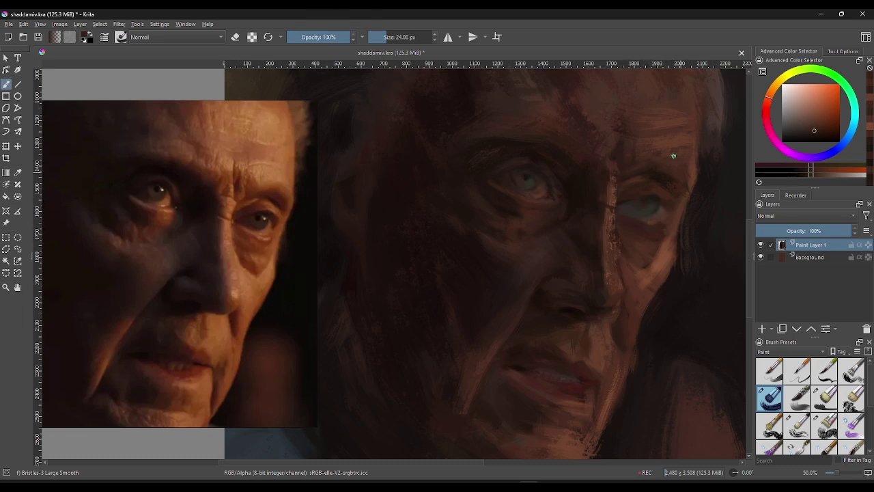
left_click_drag(663, 182, 644, 199)
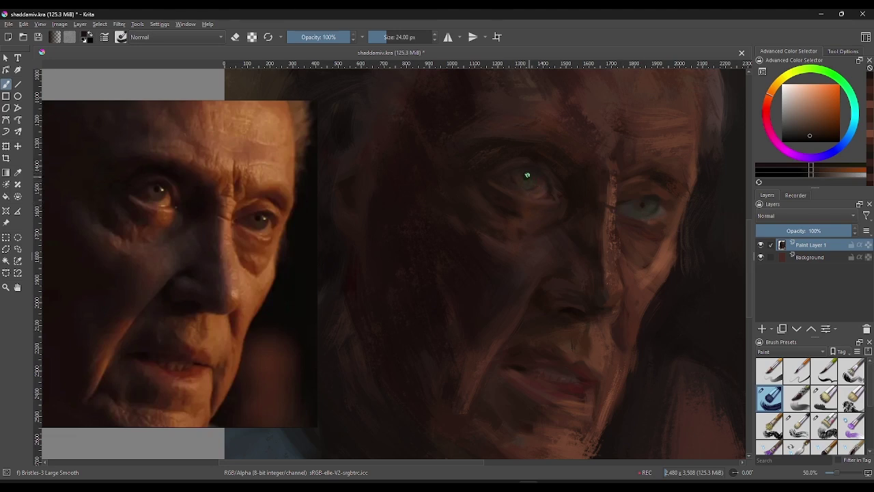
Step: Sample several tones from the right eye and its iris
left_click(648, 195, "ctrl")
left_click(645, 194, "ctrl")
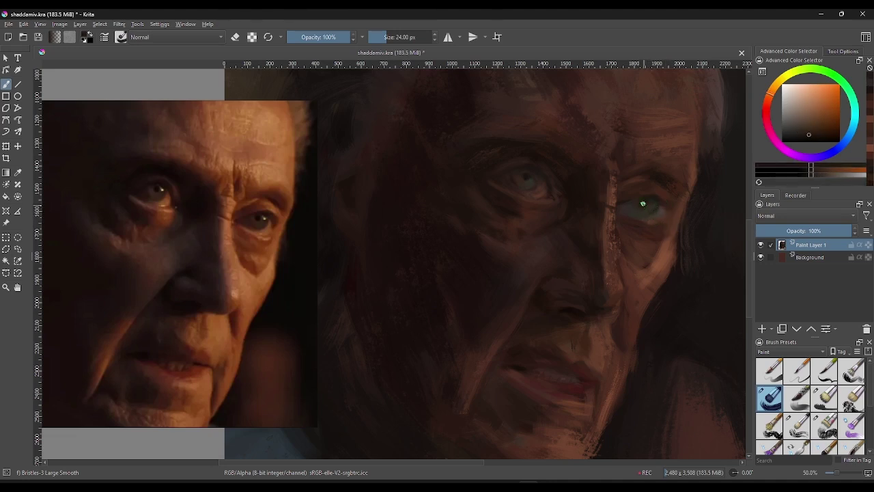
left_click(651, 200, "ctrl")
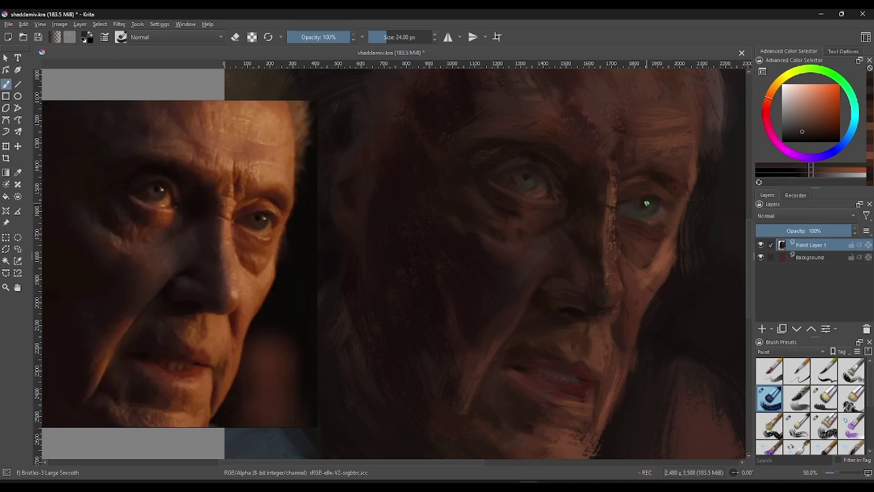
left_click(646, 203, "ctrl")
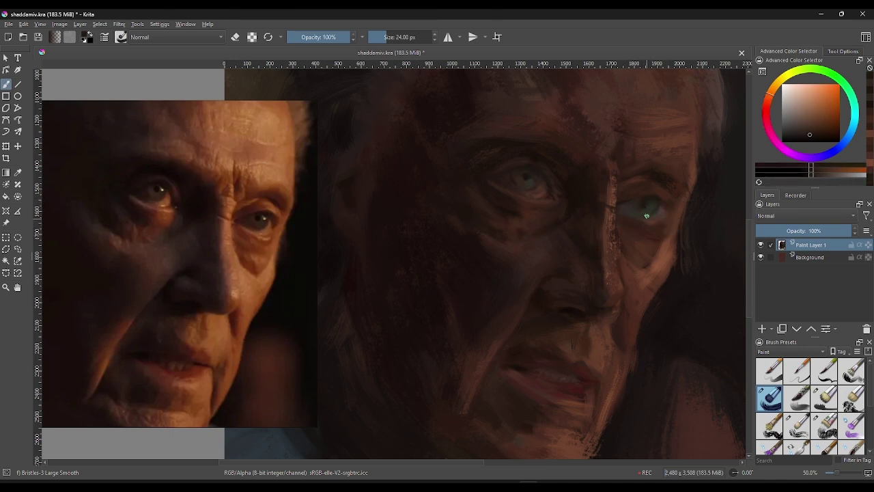
left_click(643, 205, "ctrl")
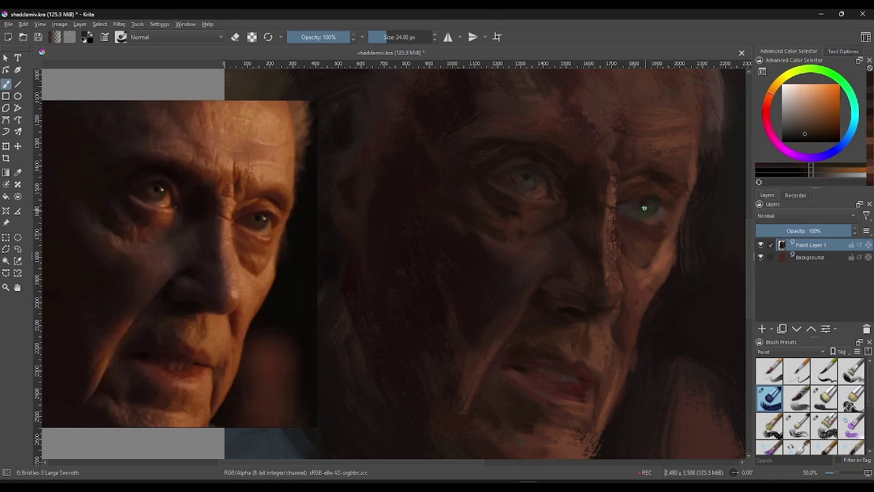
left_click(649, 207, "ctrl")
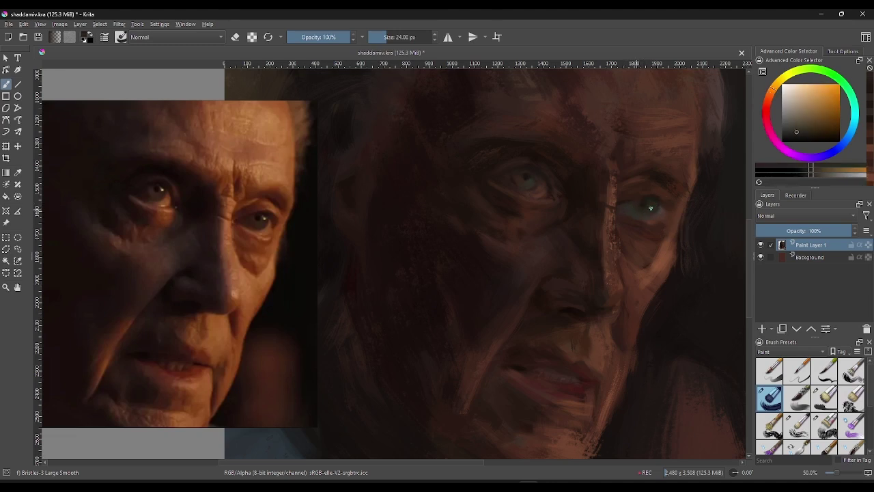
Step: Sample skin tones around the right eye, ending on a muted cheek brown
left_click(647, 208, "ctrl")
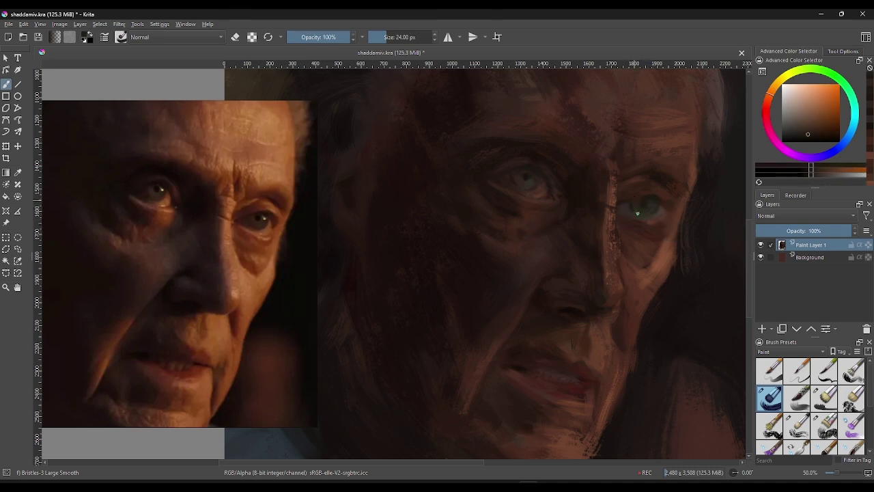
left_click(637, 213, "ctrl")
left_click(631, 204, "ctrl")
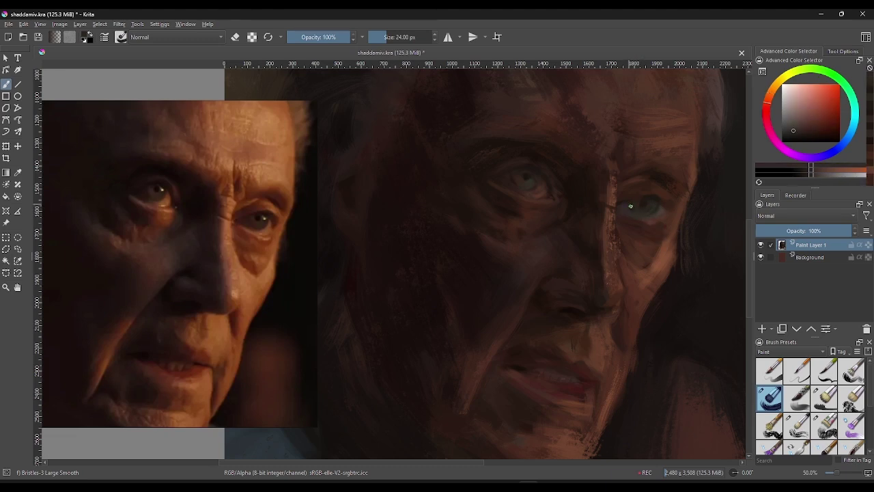
left_click(639, 199, "ctrl")
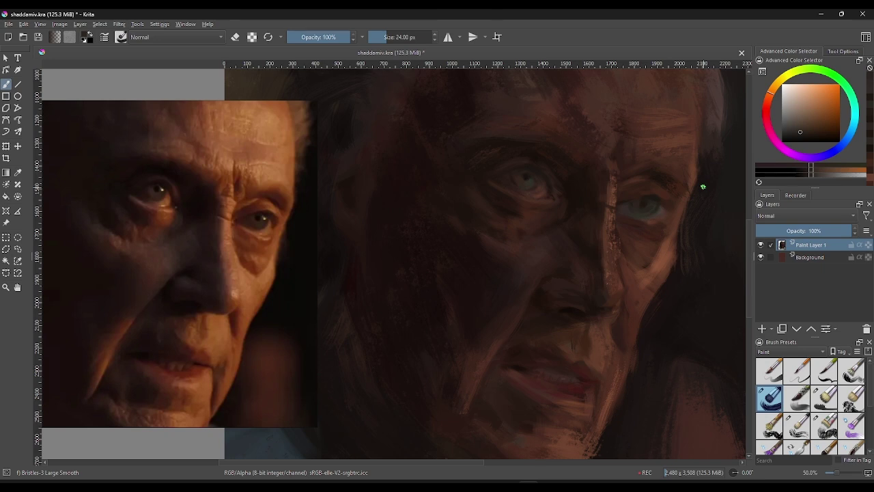
left_click(650, 205, "ctrl")
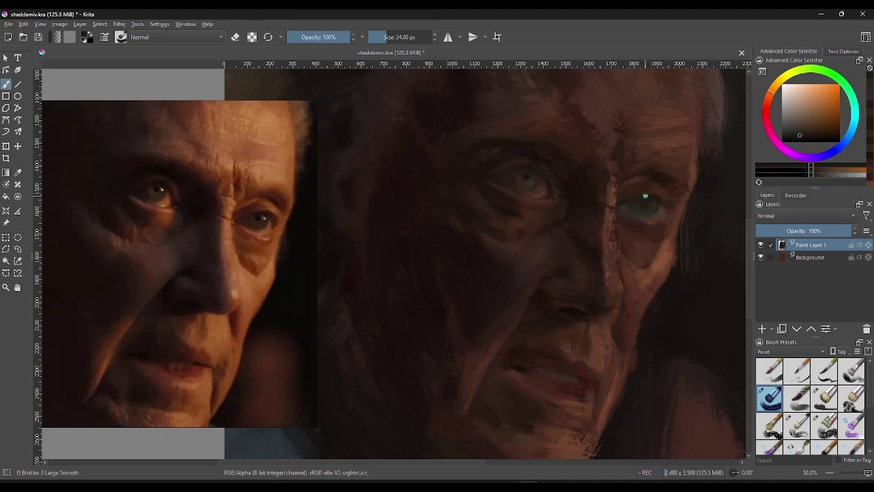
left_click(622, 202, "ctrl")
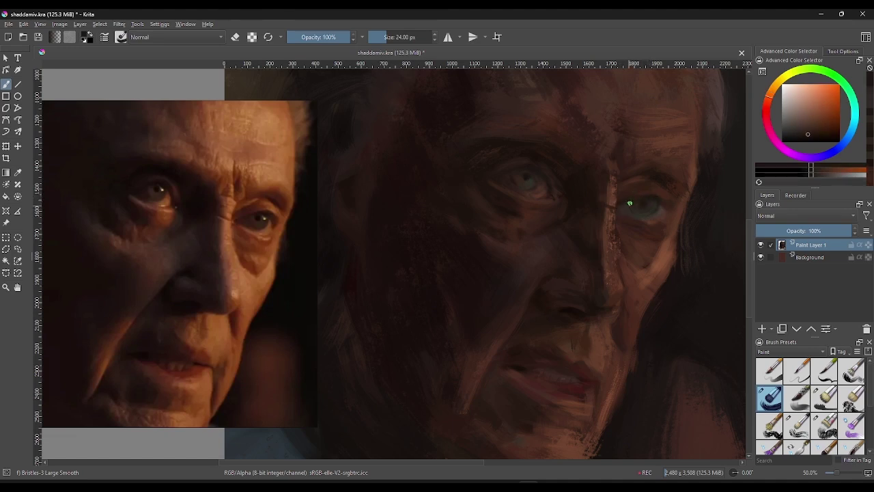
left_click(641, 196, "ctrl")
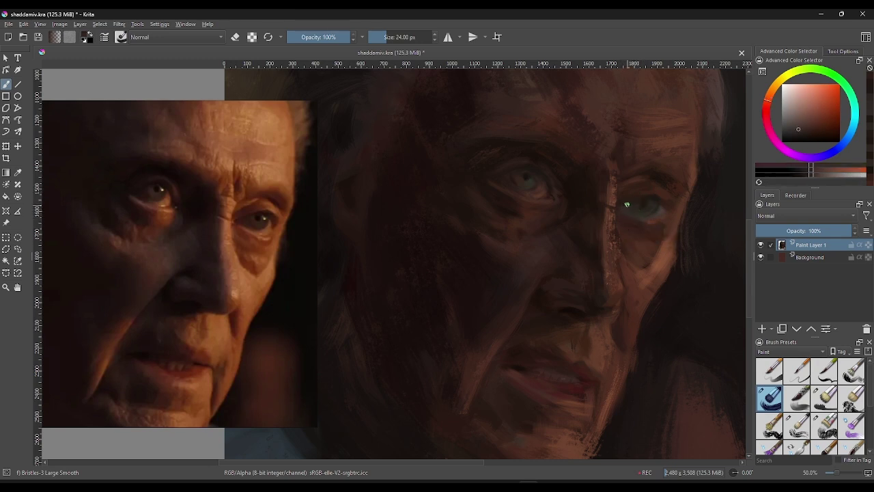
left_click(629, 201, "ctrl")
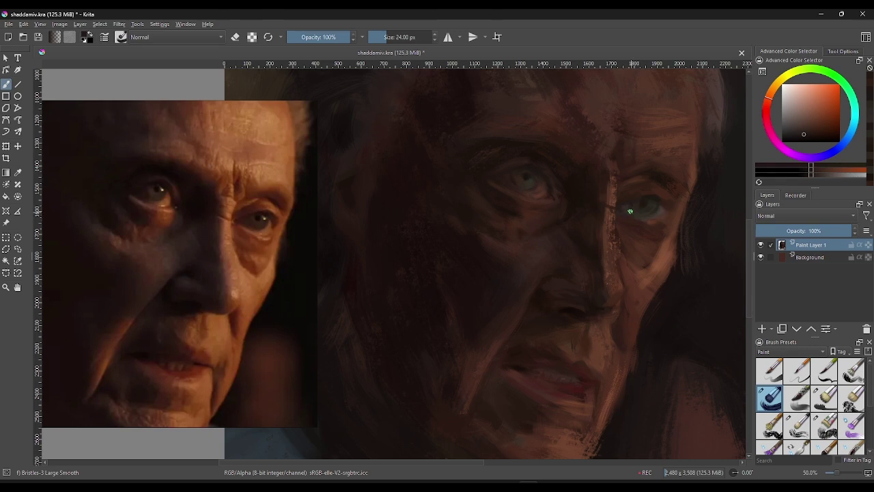
left_click(630, 211, "ctrl")
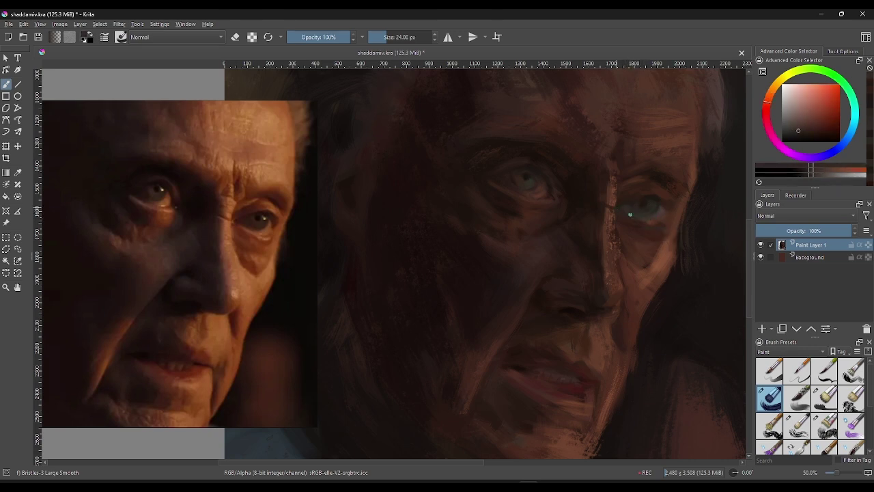
left_click(653, 242, "ctrl")
left_click(644, 235, "ctrl")
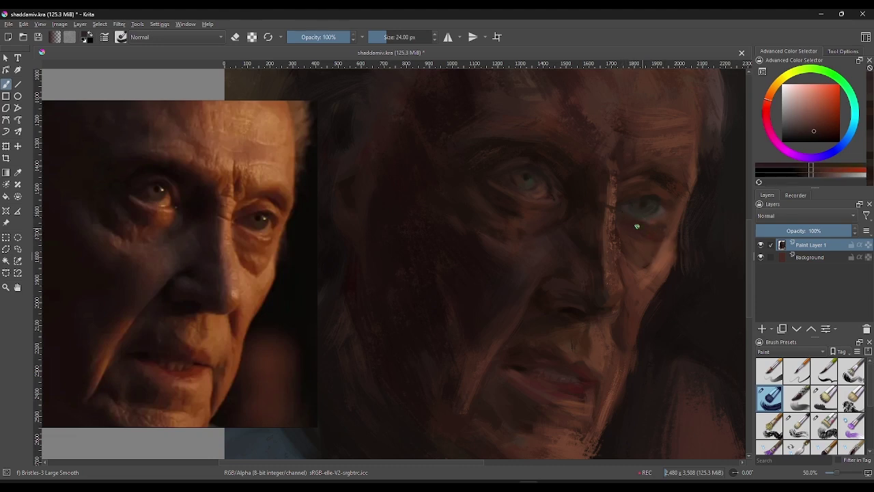
left_click(654, 229, "ctrl")
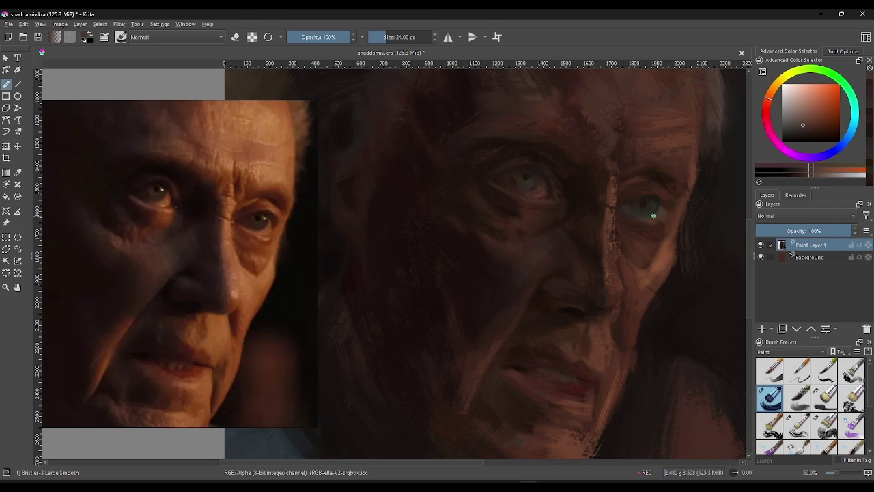
left_click(649, 217, "ctrl")
left_click(625, 217, "ctrl")
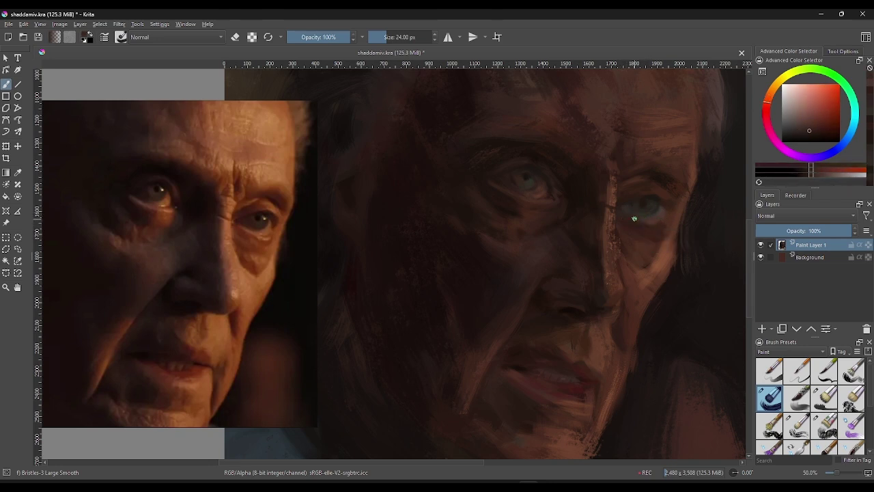
Step: Sample lighter, warmer skin tones from below the right eye, the cheek and the jaw
left_click(644, 240, "ctrl")
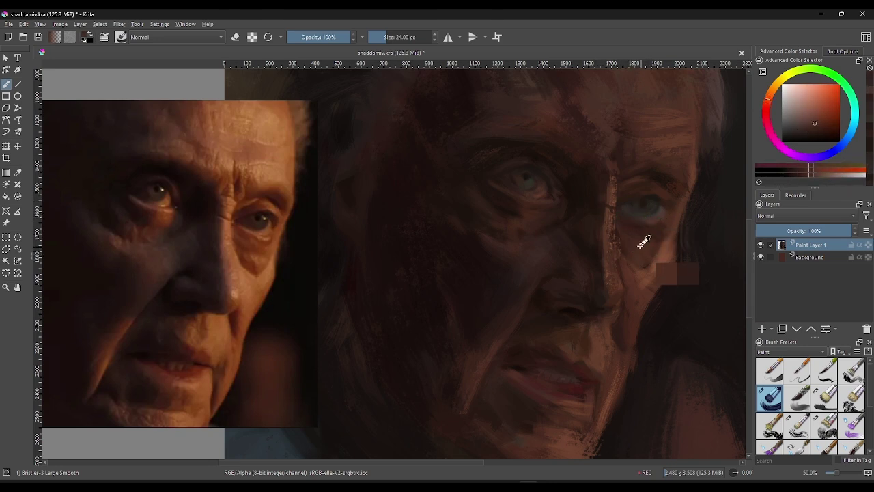
left_click(626, 232, "ctrl")
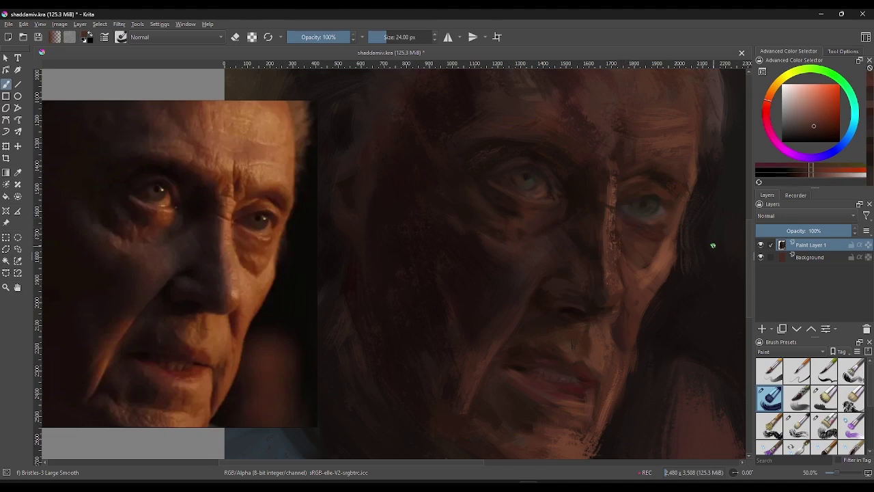
left_click(637, 226, "ctrl")
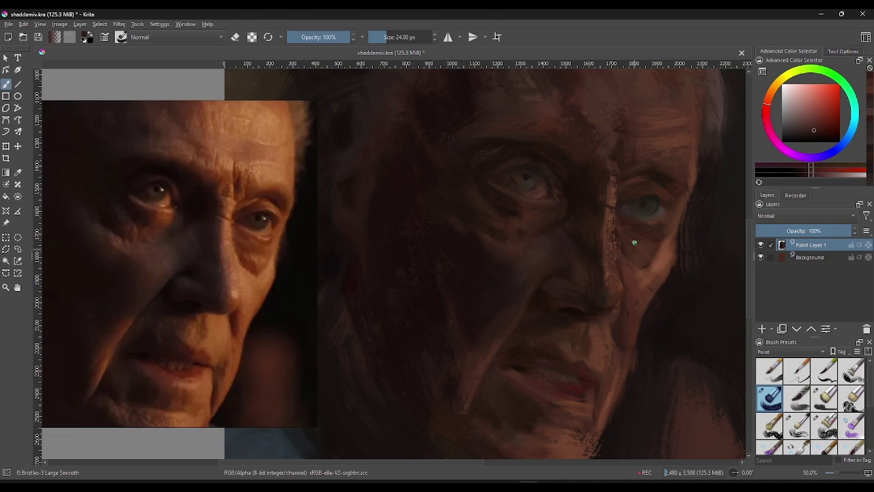
left_click(647, 268, "ctrl")
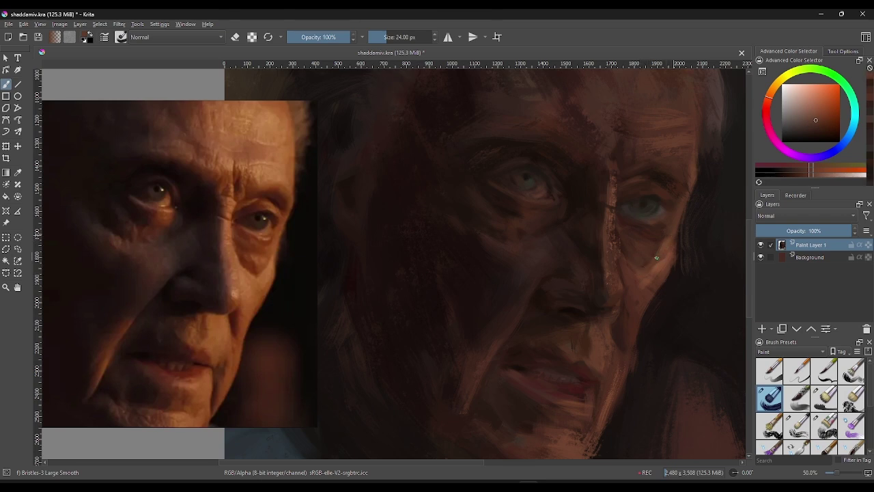
left_click(667, 241, "ctrl")
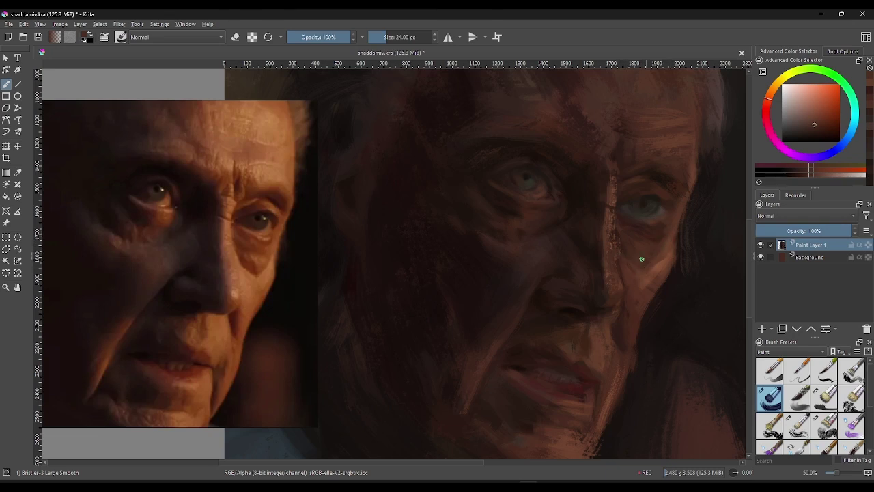
left_click(651, 276, "ctrl")
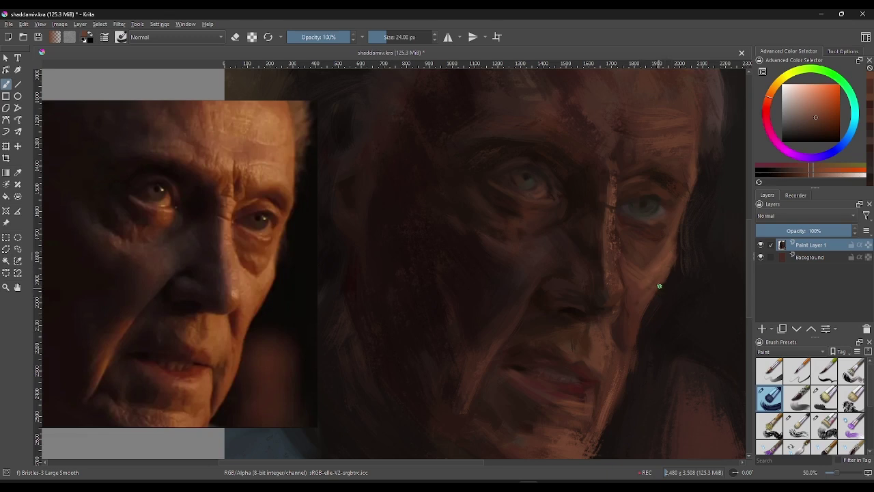
left_click(661, 292, "ctrl")
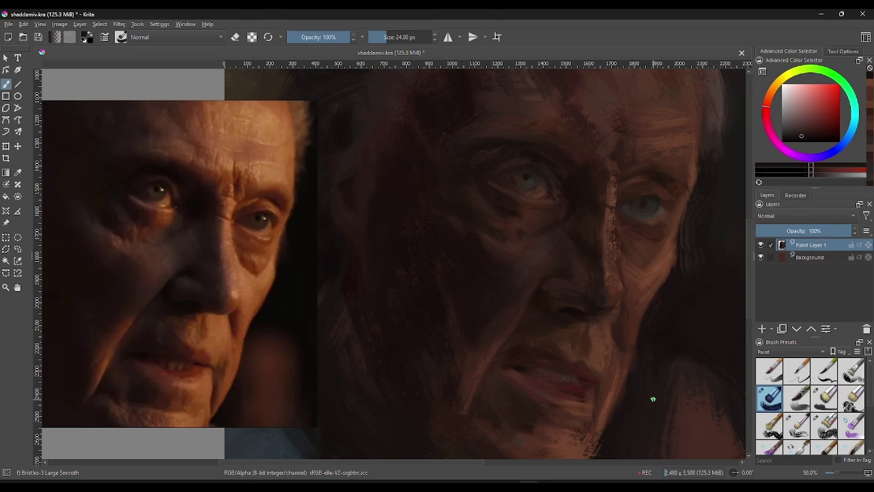
left_click(631, 338, "ctrl")
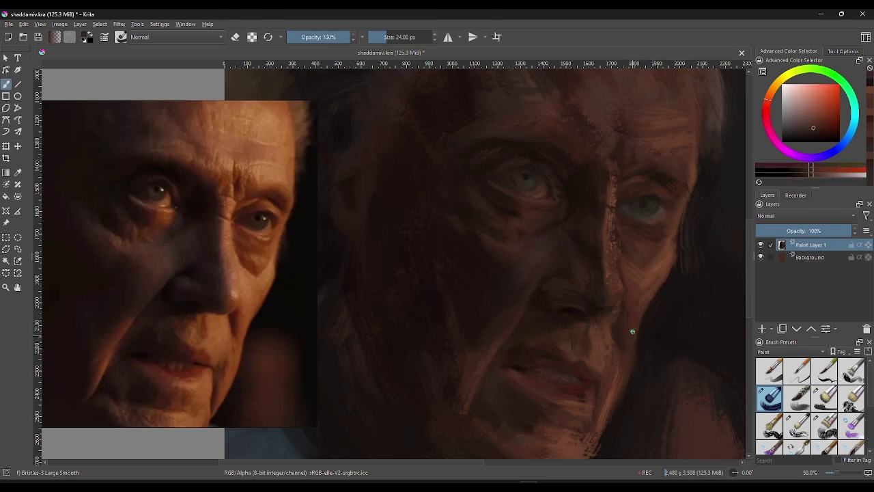
Step: Paint a lighter edge down the jawline and sample nearby jaw shades
left_click_drag(628, 357, 603, 427)
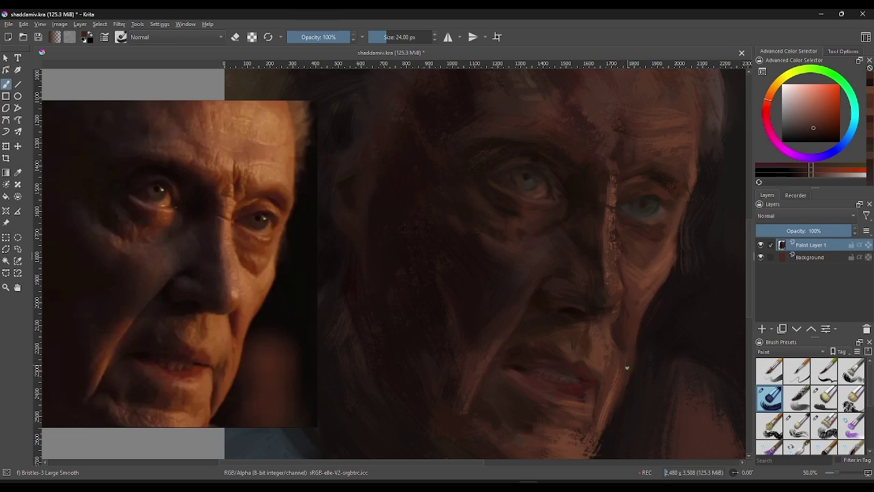
left_click(624, 406, "ctrl")
left_click(601, 426, "ctrl")
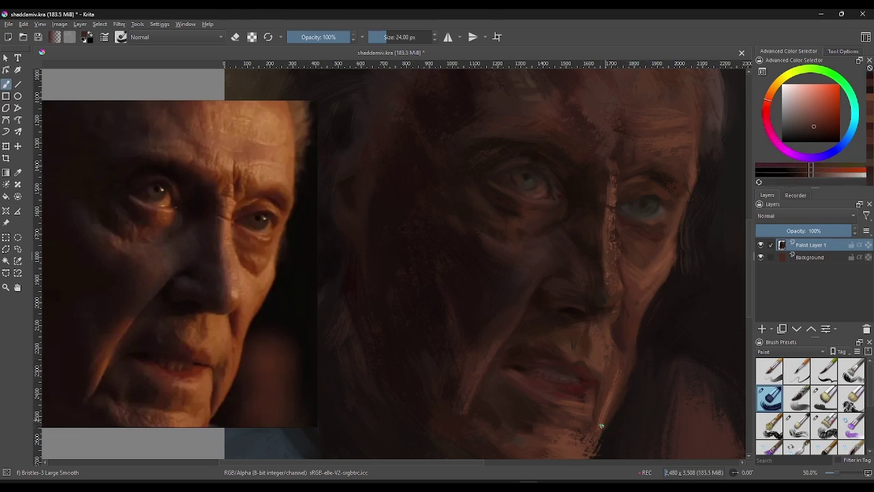
left_click(598, 440, "ctrl")
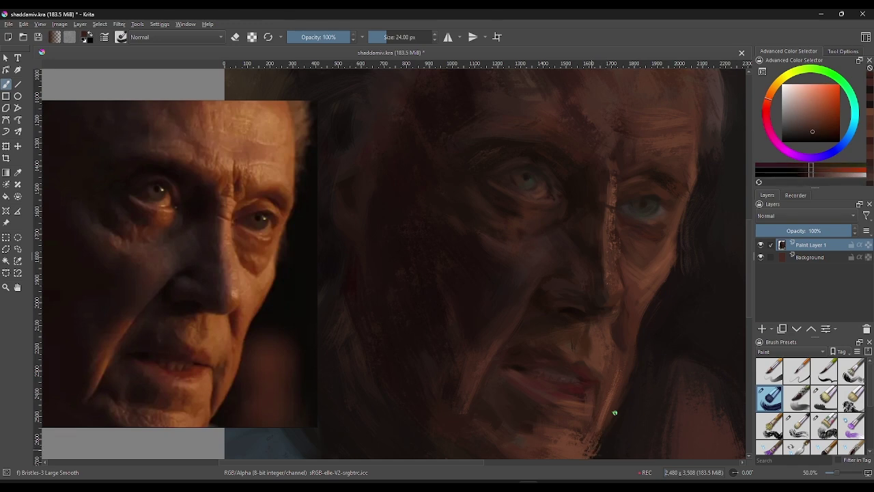
left_click(596, 444, "ctrl")
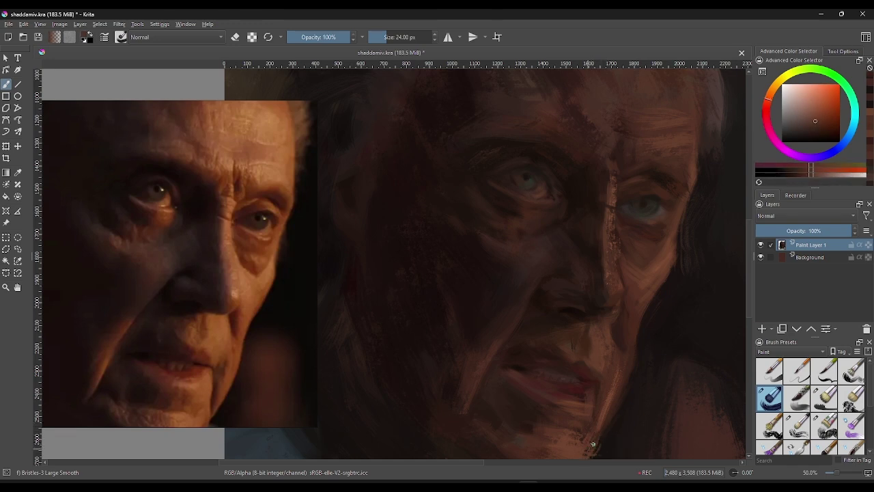
left_click(622, 402, "ctrl")
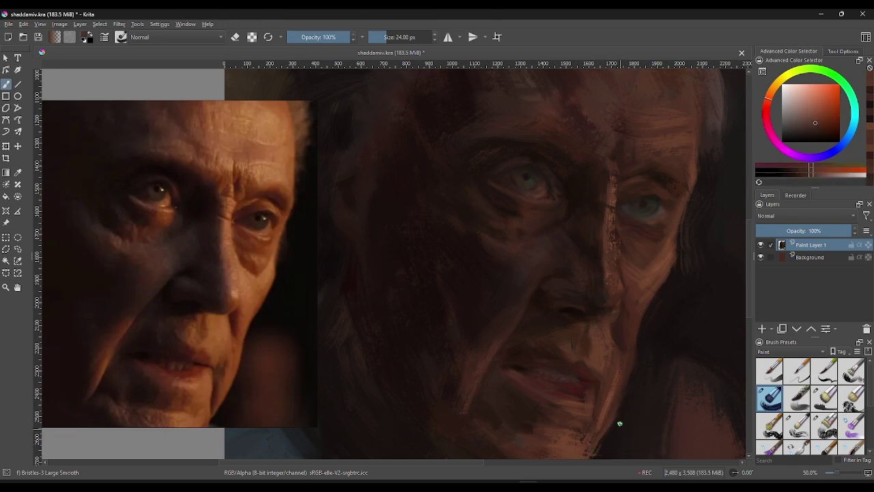
left_click(619, 424, "ctrl")
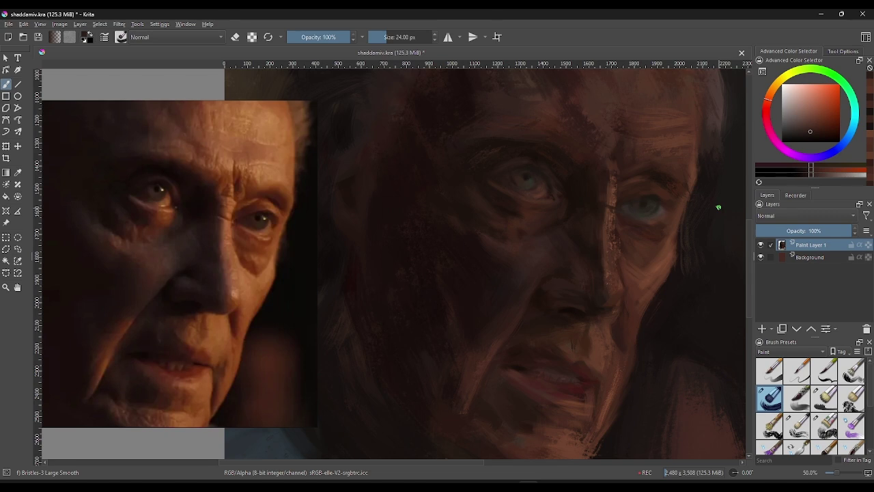
Step: Sample cheek tones and add faint lighter strokes on the right cheek
left_click(652, 285, "ctrl")
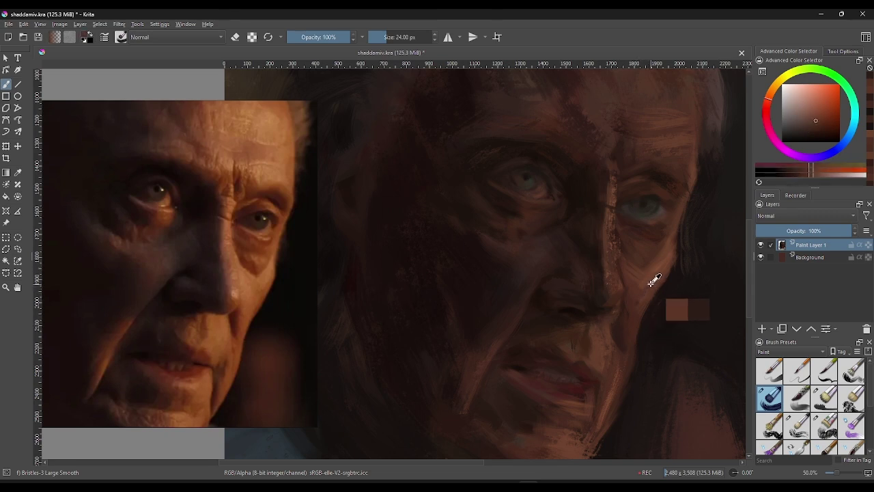
left_click(644, 316, "ctrl")
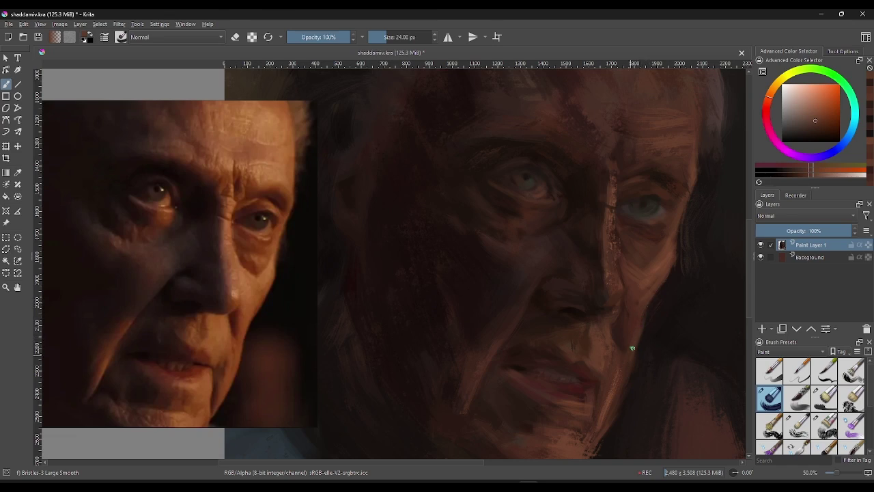
left_click(643, 328, "ctrl")
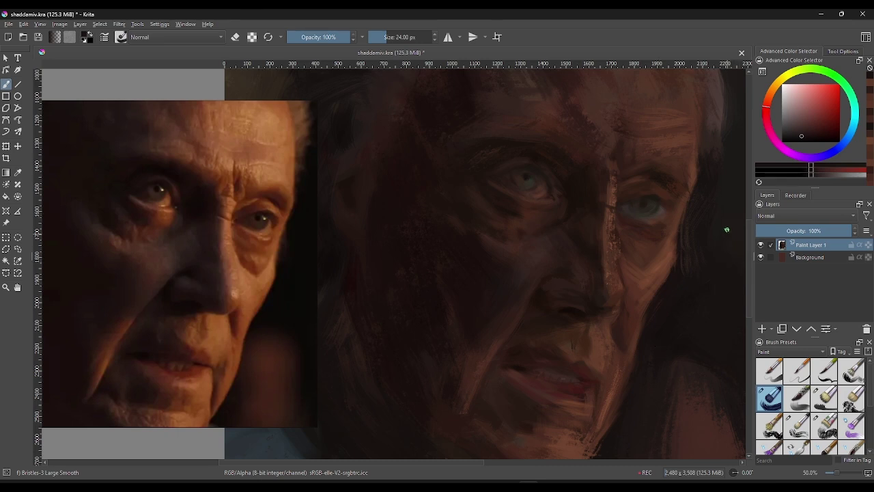
left_click(707, 176, "ctrl")
left_click_drag(658, 293, 668, 282)
left_click(669, 270, "ctrl")
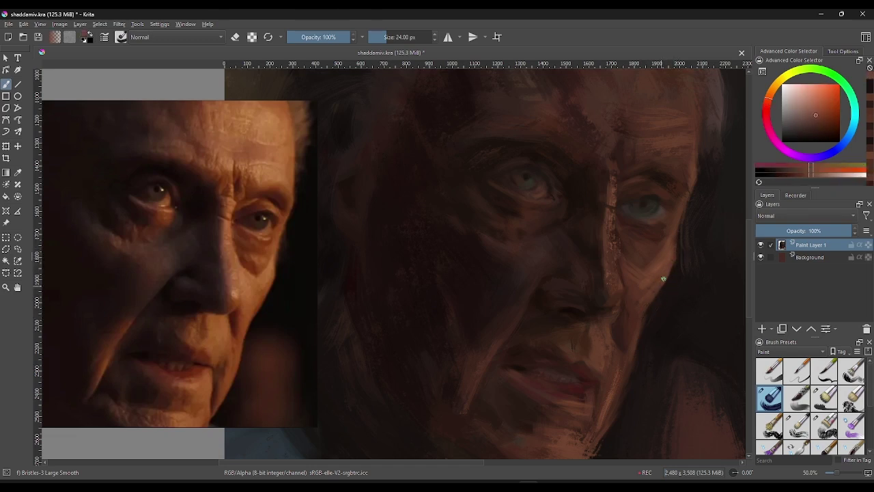
left_click(639, 315, "ctrl")
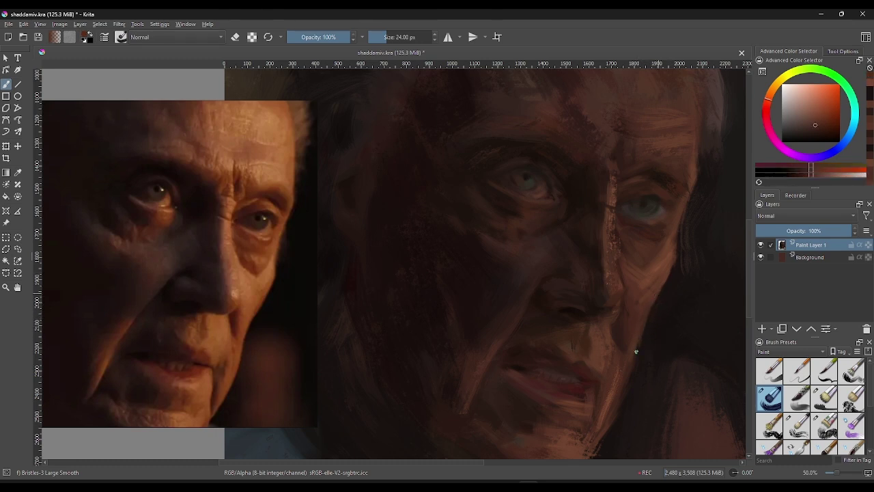
left_click(657, 312, "ctrl")
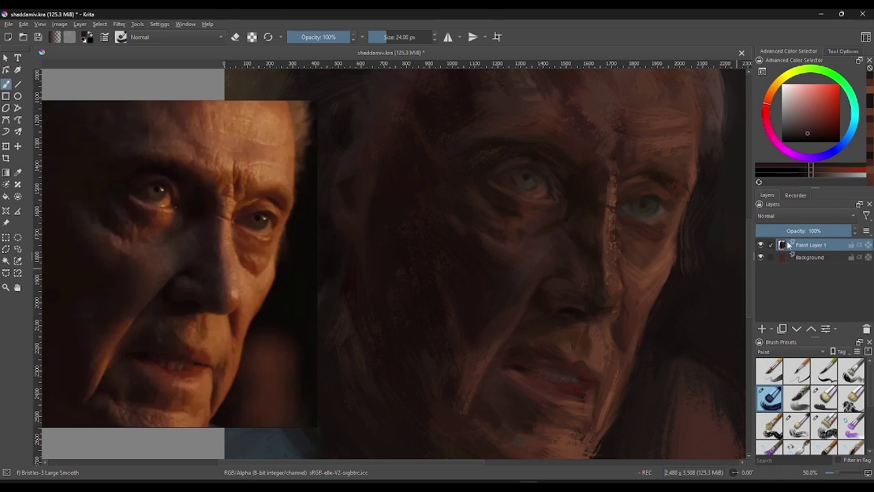
Step: Zoom out and pan to bring the whole portrait into view
key("minus")
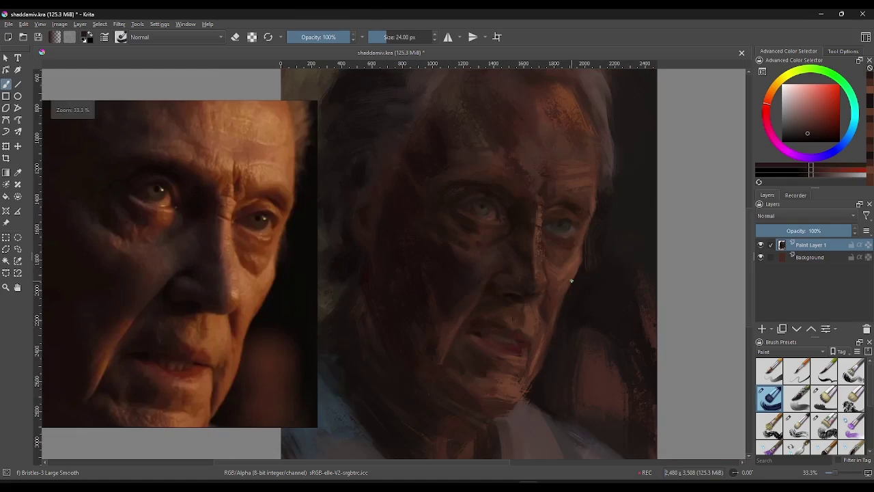
left_click_drag(577, 303, 628, 306)
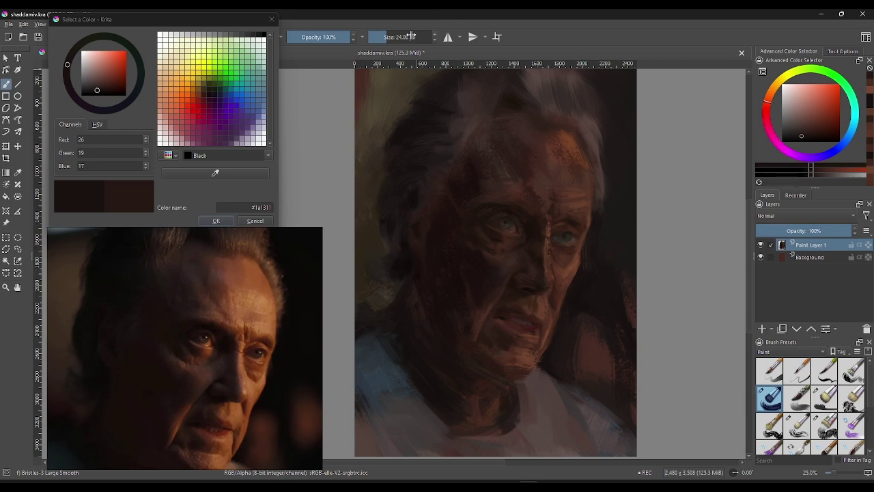
Step: Enlarge the brush to 133 px and paint the background beside the head near-black #0a0706
key("bracketright")
key("bracketright")
key("bracketright")
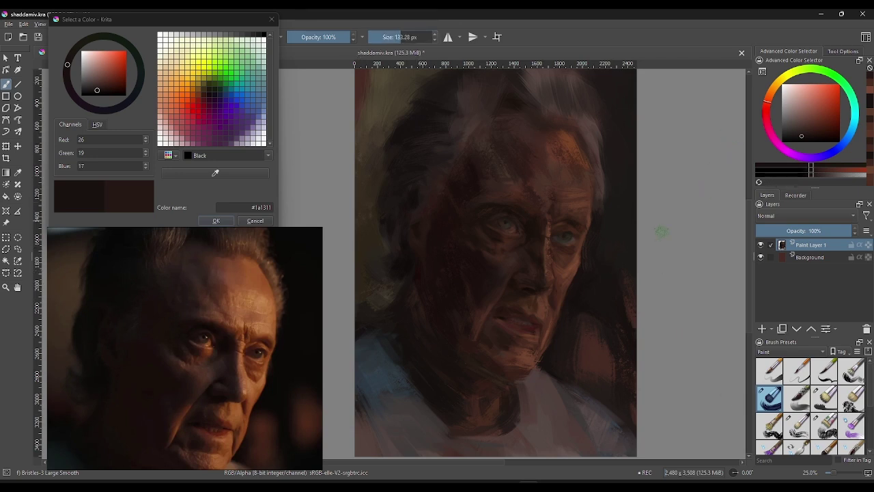
left_click_drag(599, 248, 626, 219)
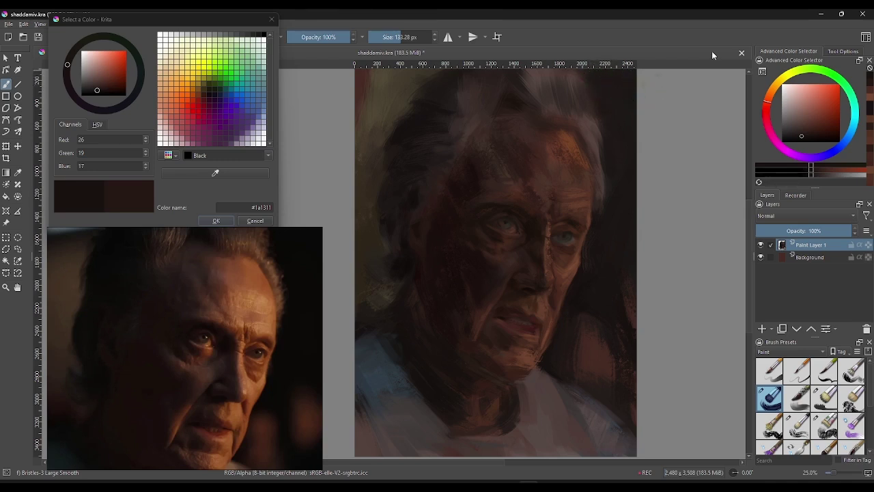
left_click(810, 174)
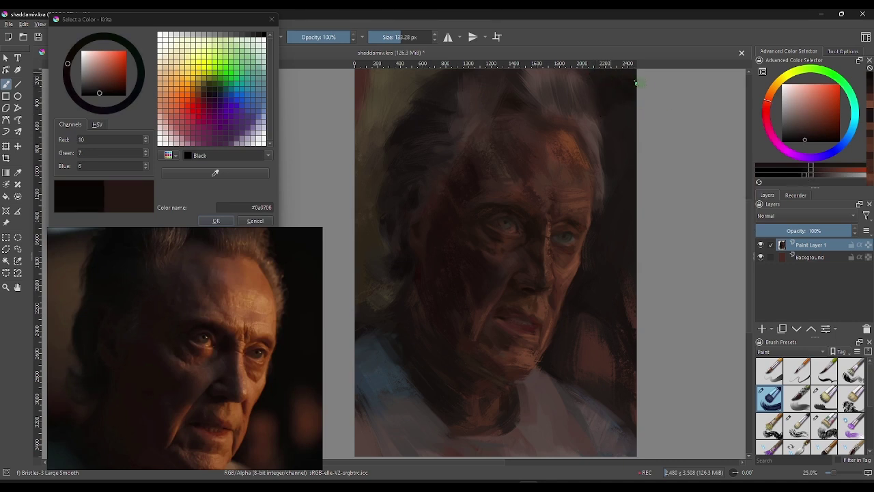
mouse_move(603, 63)
left_mouse_down()
mouse_move(604, 82)
mouse_move(611, 63)
left_mouse_up()
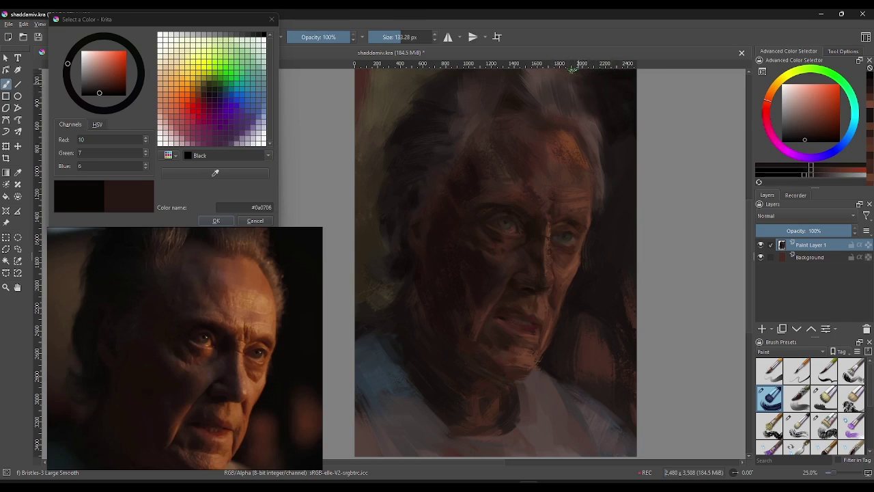
Step: Sample dark hair browns and shrink the brush to about 69 px
left_click(594, 128, "ctrl")
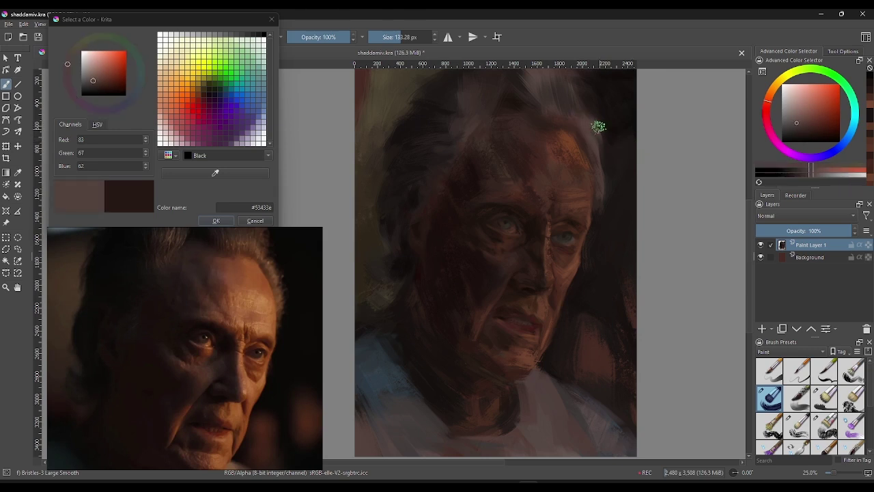
left_click(398, 38)
left_click(575, 100, "ctrl")
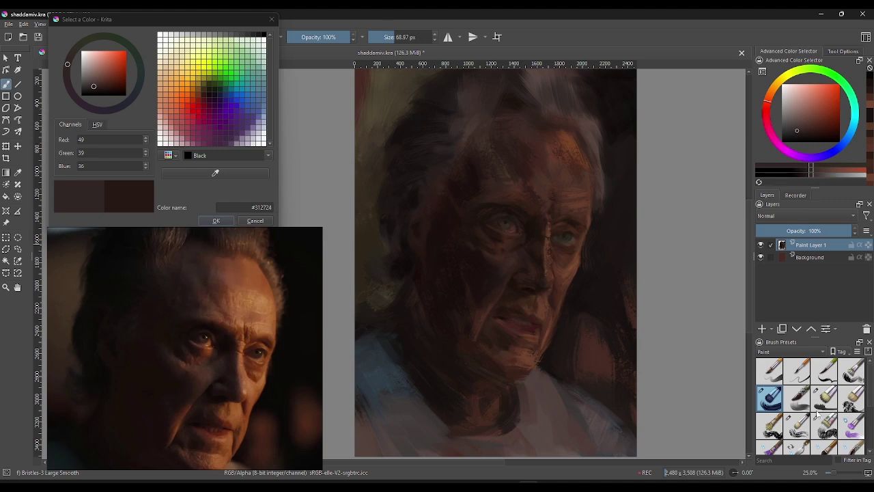
Step: Try Dry Brushing, return to Bristles-3 Large Smooth at 20.44 px, and paint grey-brown #4f403b into the hair
left_click(798, 427)
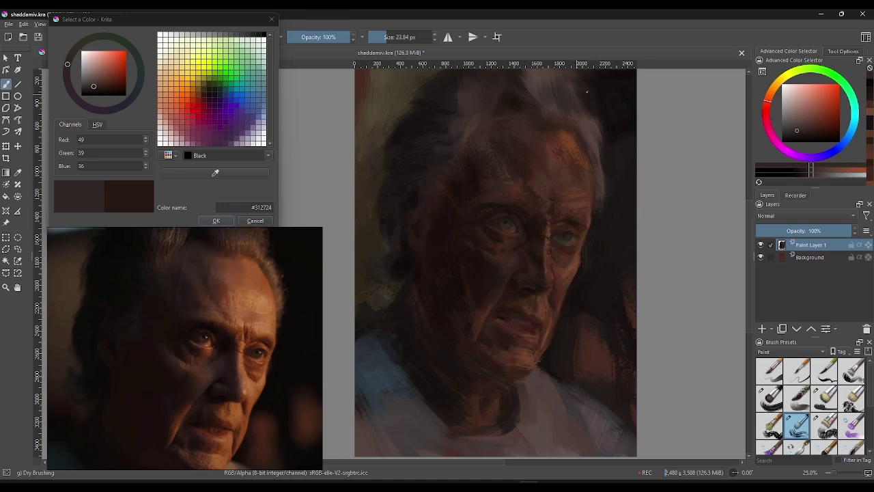
left_click(595, 131, "ctrl")
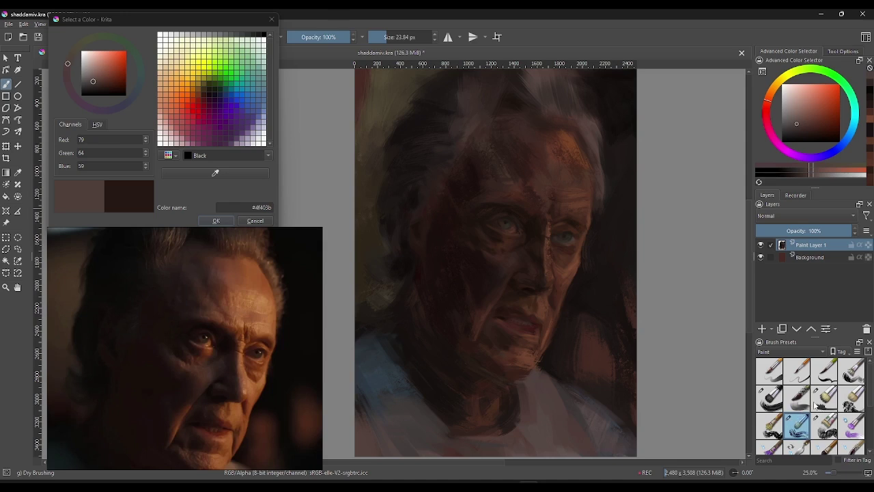
left_click(770, 401)
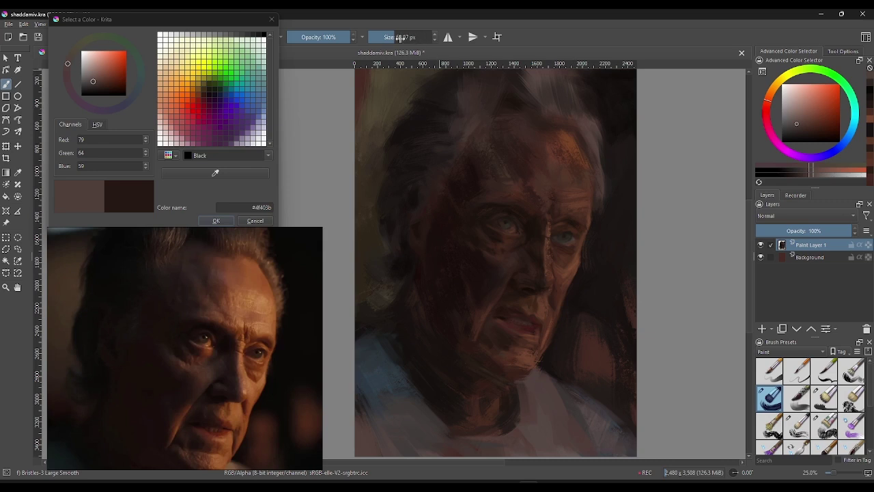
left_click_drag(400, 38, 385, 38)
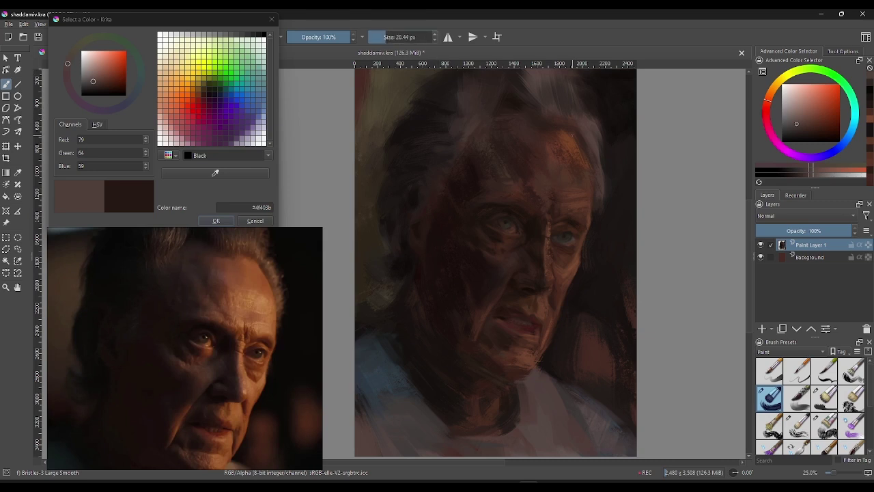
left_click_drag(573, 135, 590, 128)
left_click(215, 173)
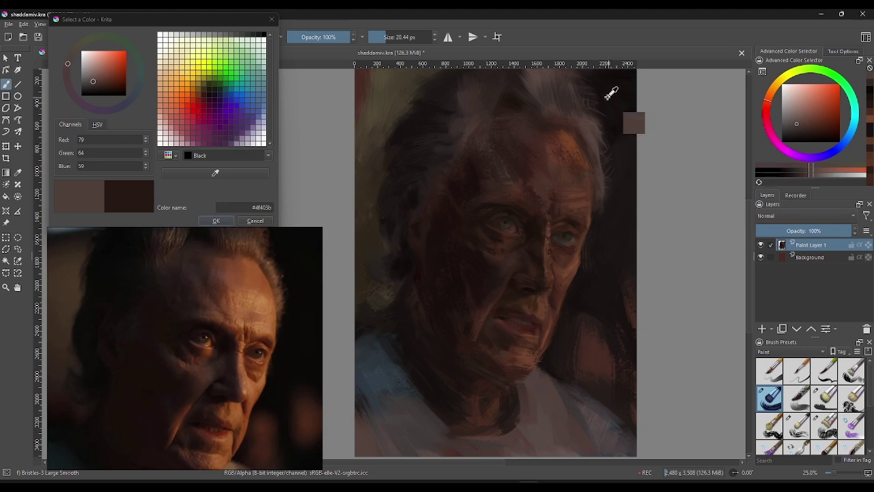
Step: Sample dark browns around the hair, ending on near-black #170d0a, and enlarge the brush to 84.53 px
left_click(605, 100)
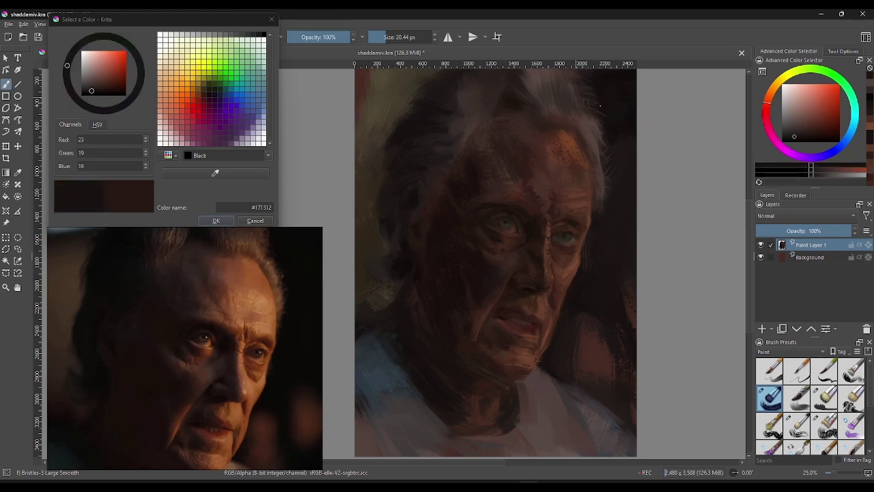
left_click(588, 99)
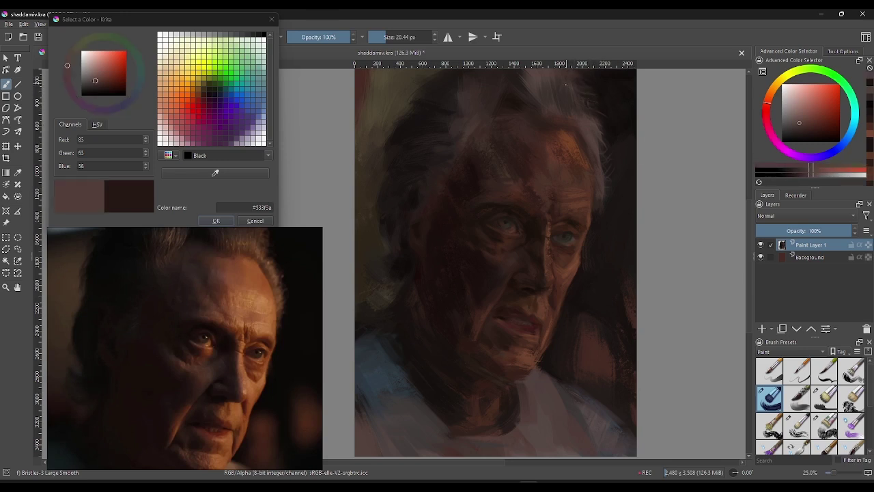
left_click(574, 101)
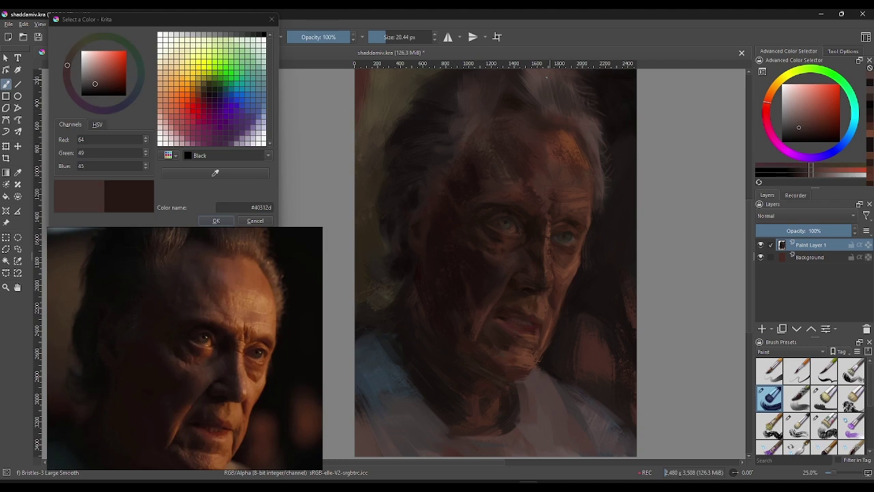
left_click(586, 122)
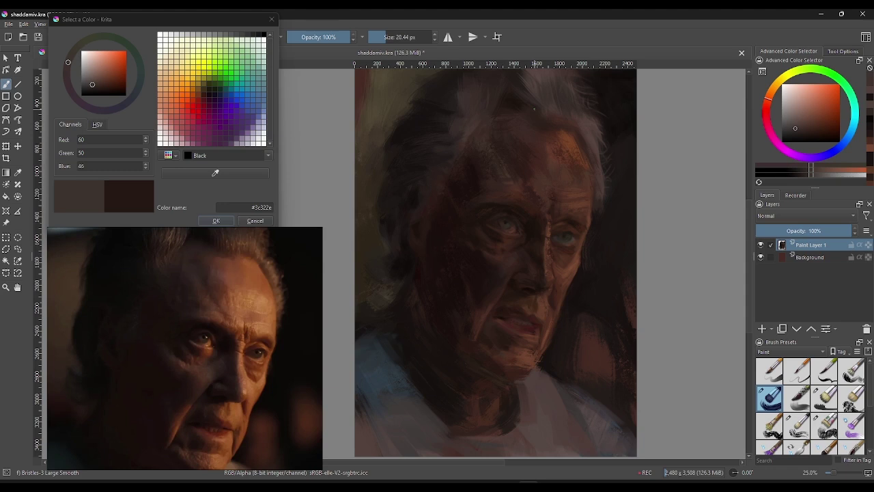
left_click(537, 288, "ctrl")
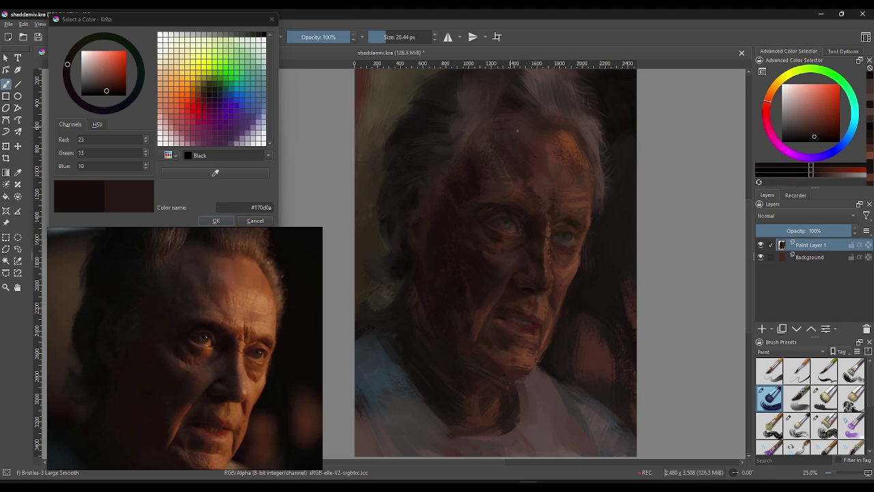
left_click_drag(527, 89, 526, 108)
left_click_drag(500, 98, 501, 102)
Step: Sample a series of dark browns and near-blacks from the hair at the top of the head
left_click(505, 121, "ctrl")
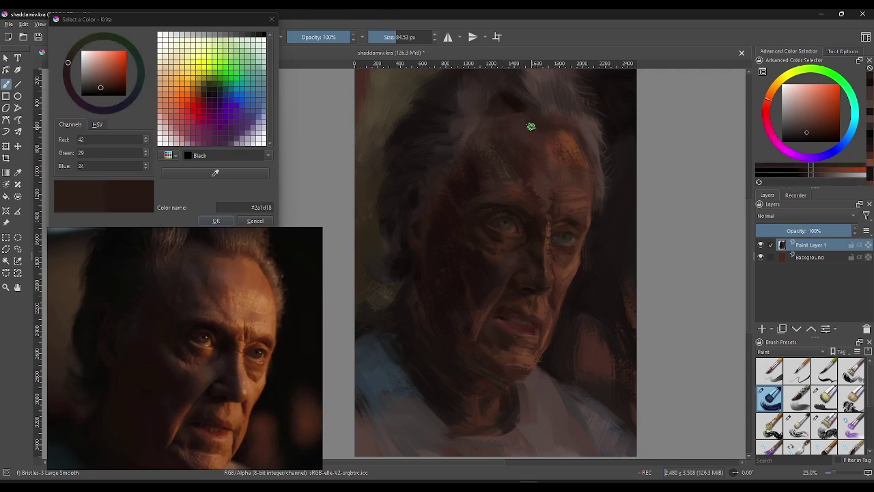
left_click(519, 95, "ctrl")
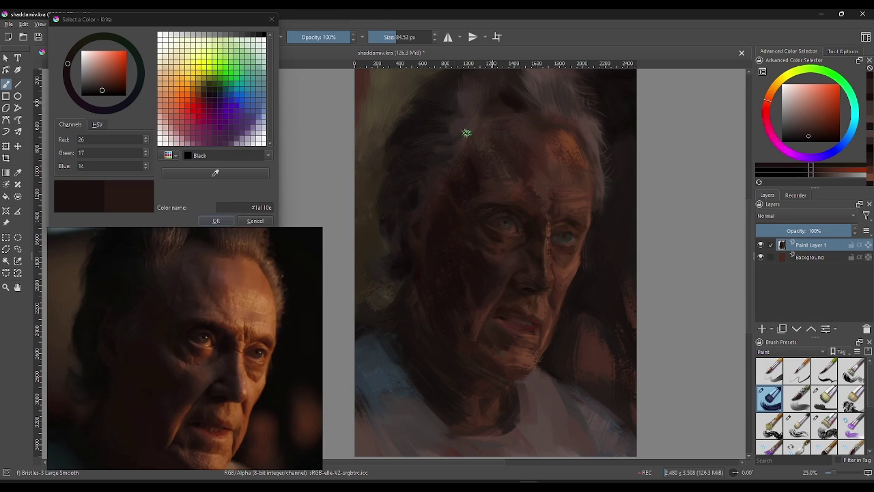
left_click(485, 122, "ctrl")
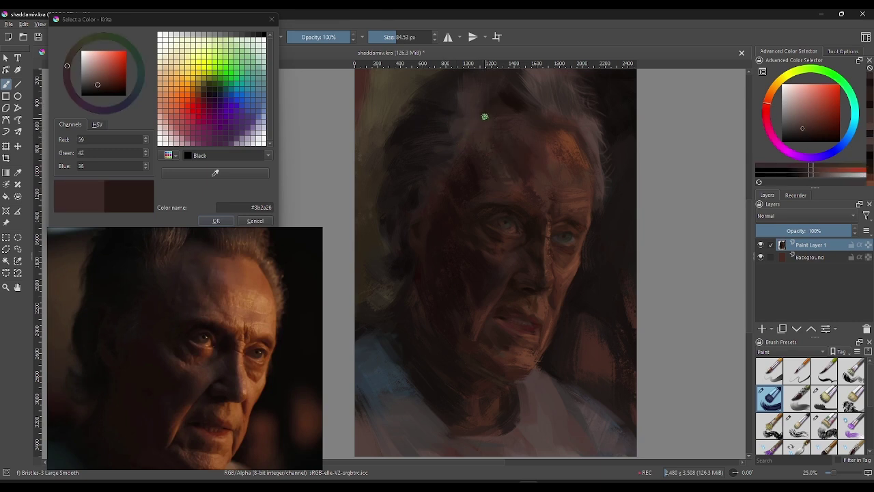
left_click(472, 172, "ctrl")
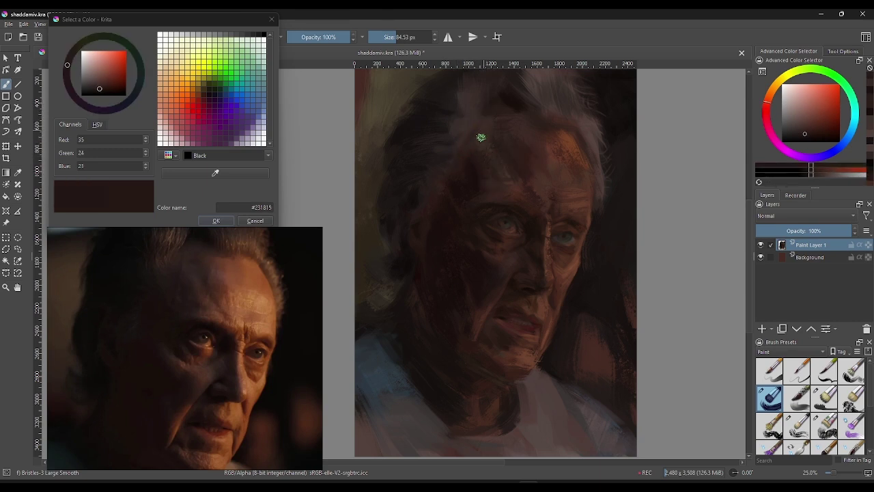
left_click(473, 109, "ctrl")
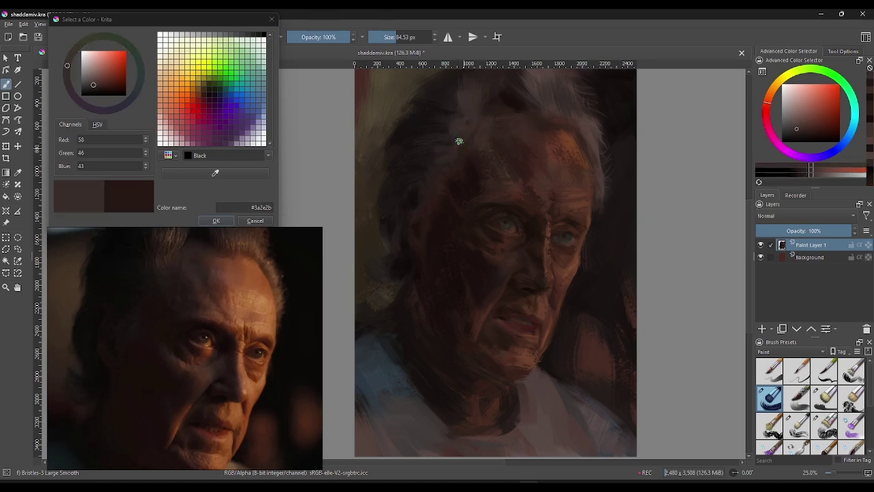
left_click(439, 116, "ctrl")
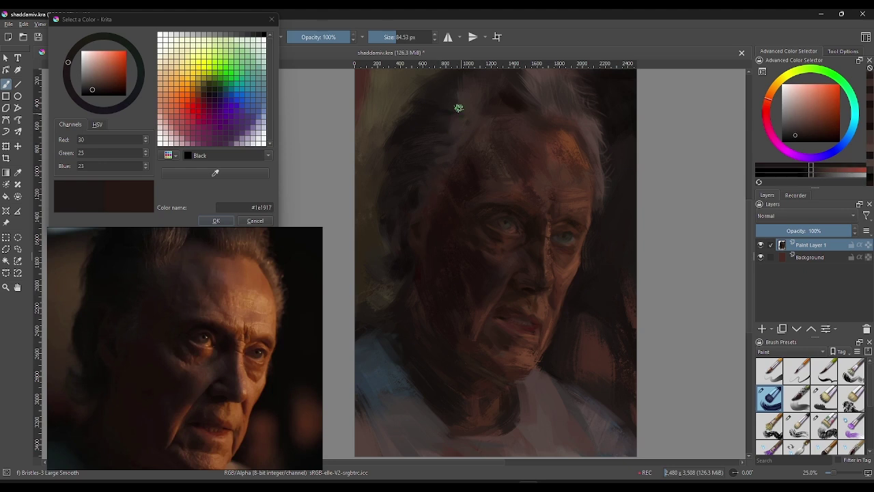
left_click(456, 103, "ctrl")
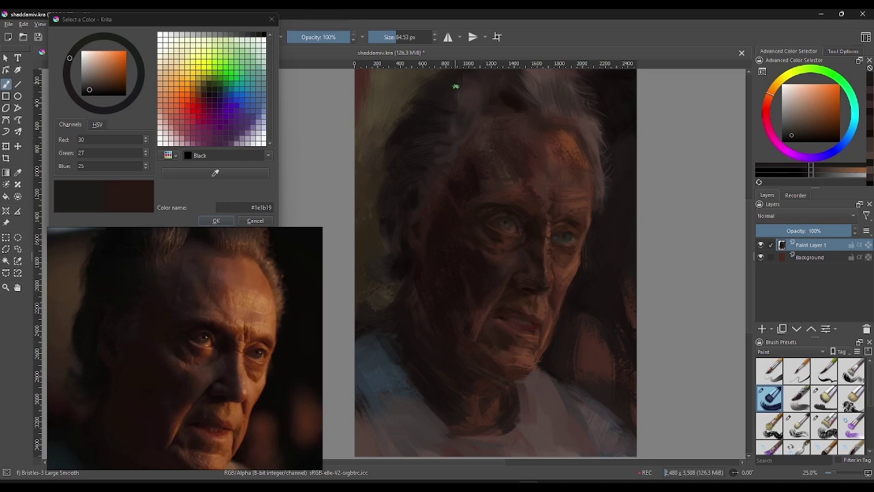
left_click(433, 115)
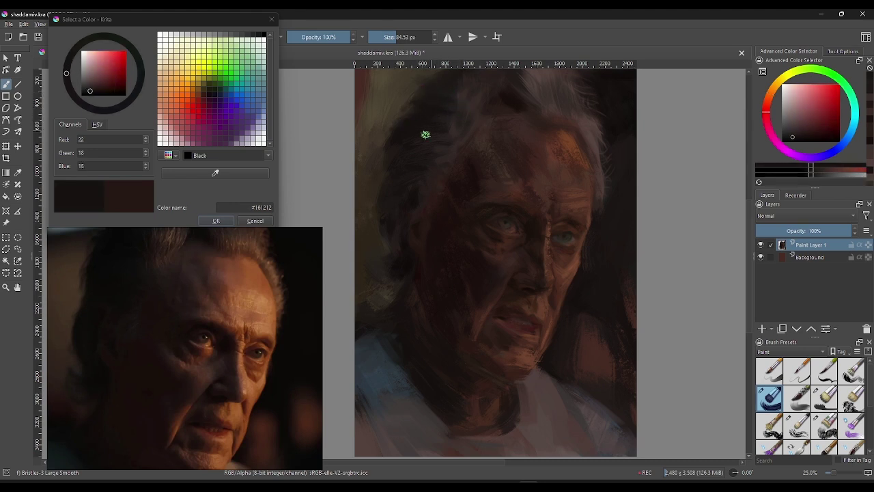
Step: Shrink the brush and sample more dark hair browns, ending on #181413
left_click_drag(395, 42, 373, 43)
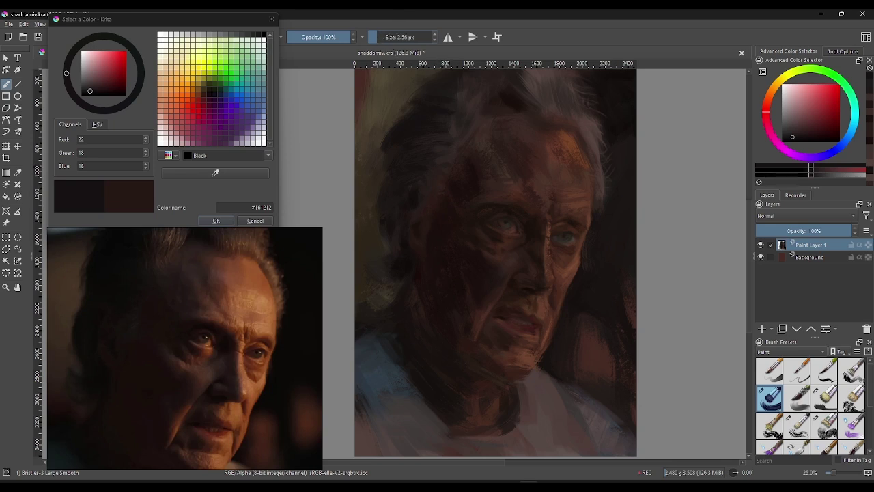
left_click(440, 157, "ctrl")
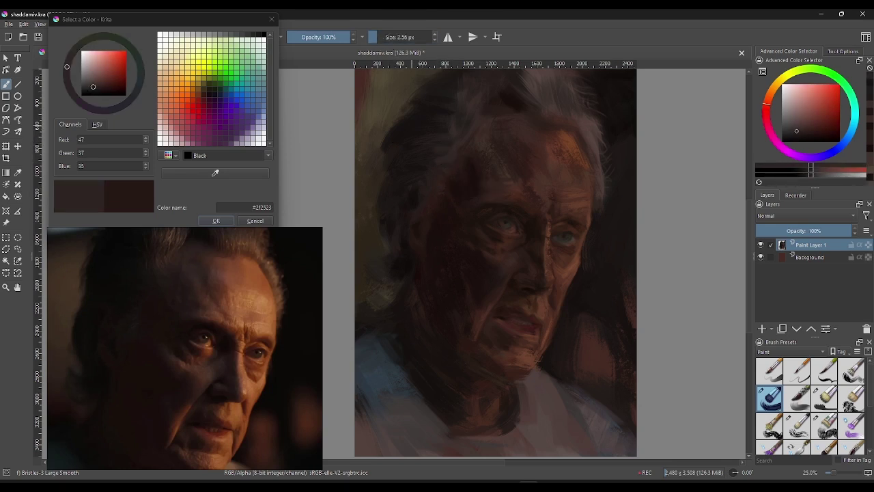
left_click(468, 92, "ctrl")
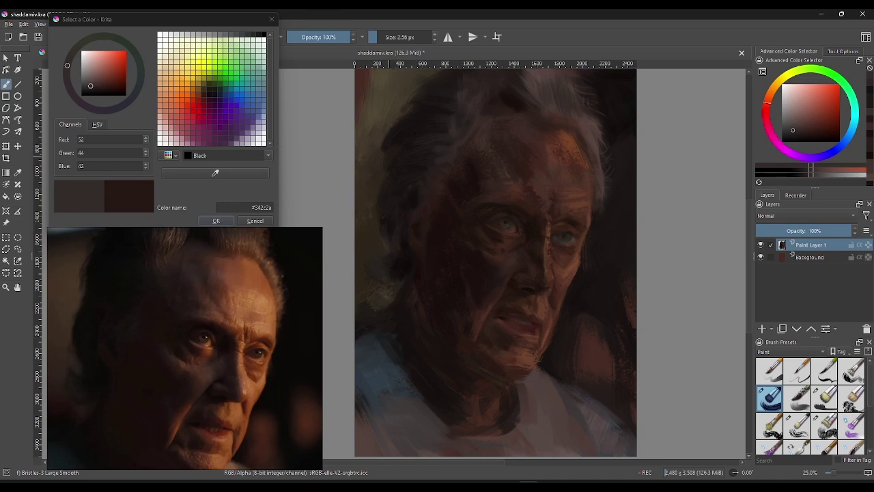
left_click(394, 147, "ctrl")
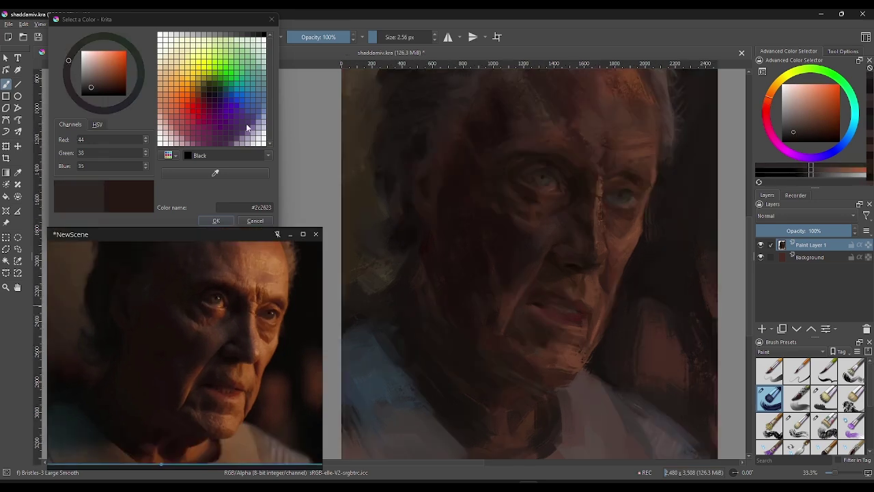
key("plus")
Step: Enlarge the brush in stages up to 135 px
left_click(387, 34)
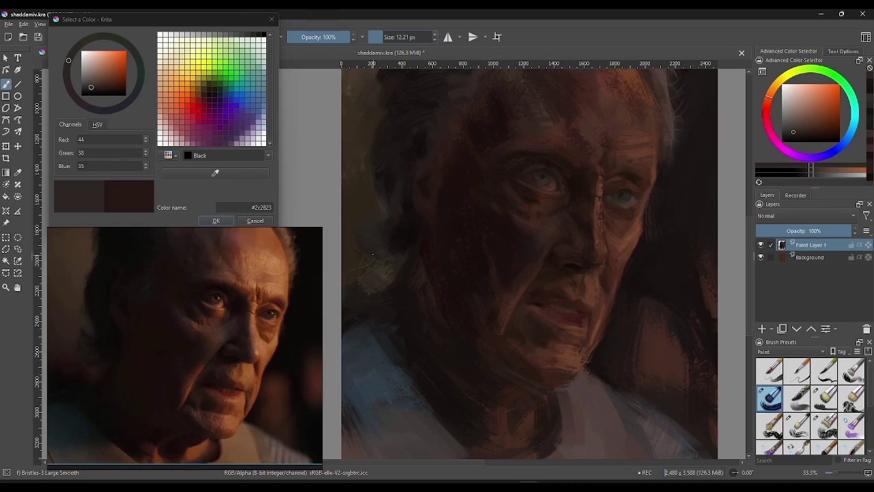
left_click(428, 273, "ctrl")
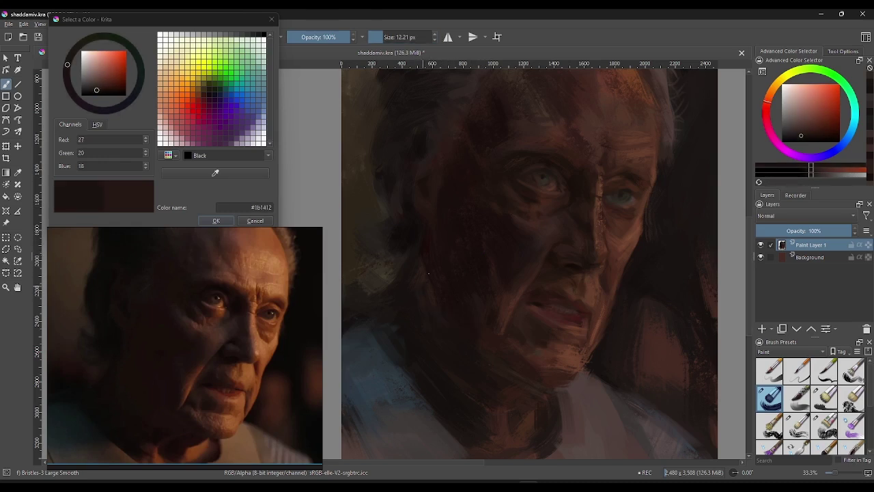
left_click(388, 39)
left_click_drag(438, 278, 441, 306)
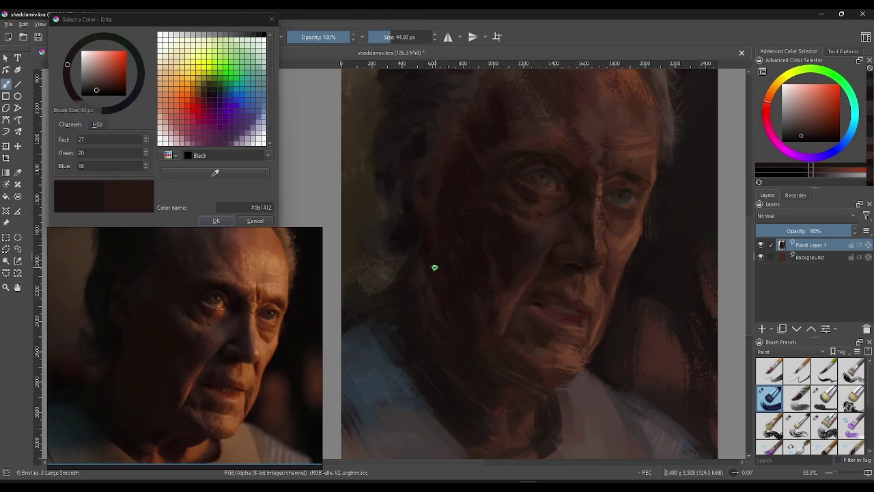
left_click_drag(428, 273, 426, 292)
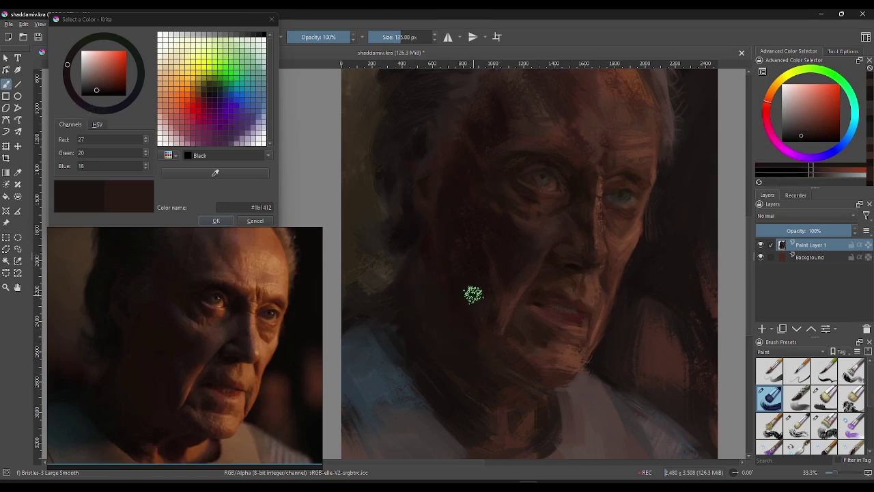
Step: Sample warm dark browns near the neck, ending on #322017
left_click(467, 297, "ctrl")
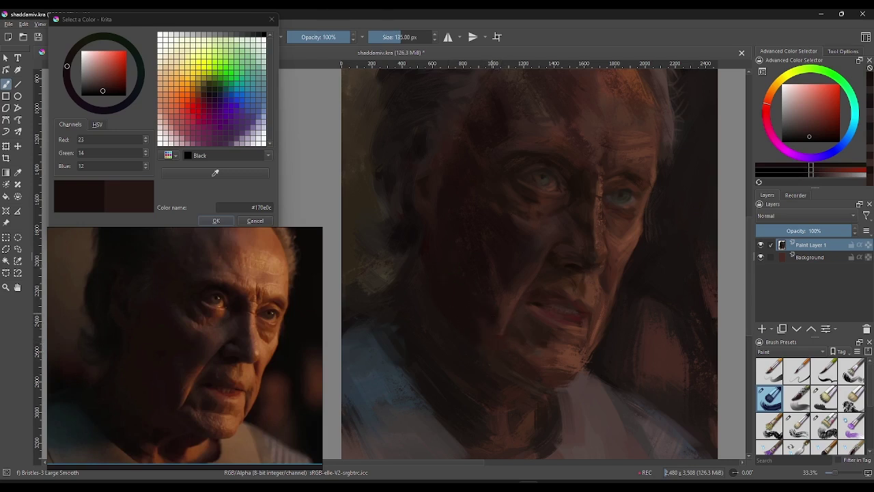
left_click(478, 308, "ctrl")
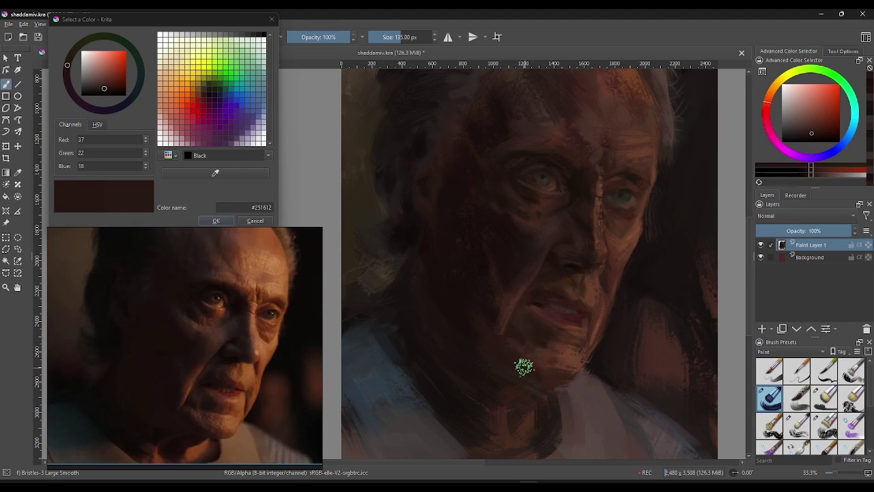
left_click(492, 300, "ctrl")
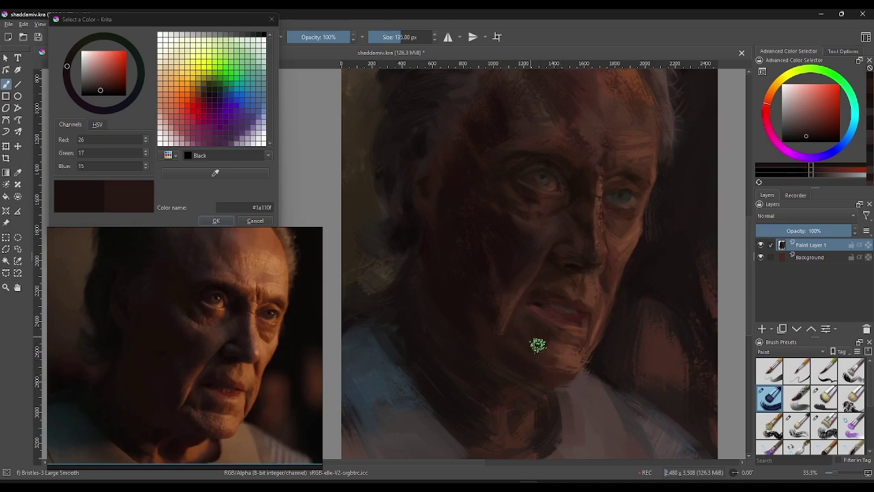
left_click(568, 359, "ctrl")
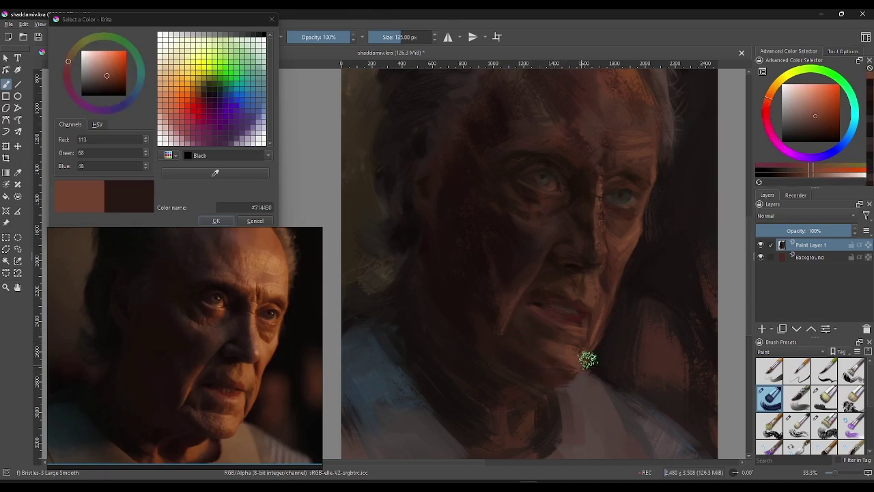
left_click(559, 354, "ctrl")
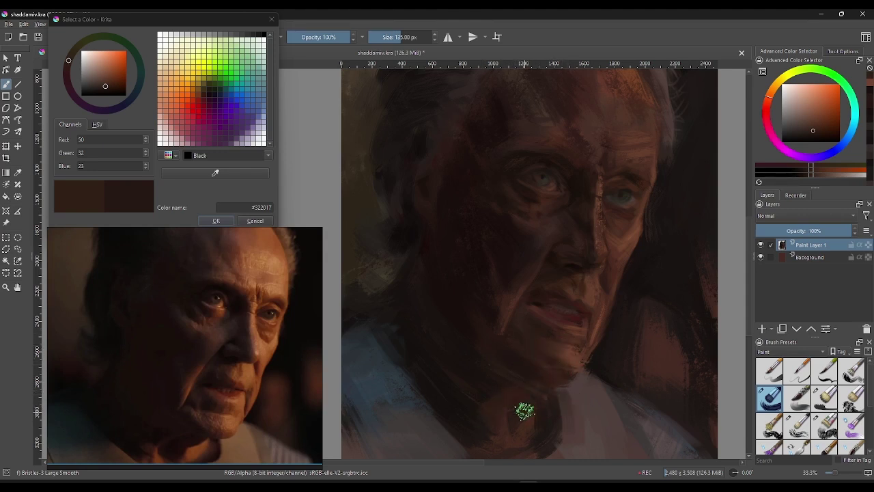
Step: Sample a range of dark browns from the neck, lower portrait and eye area
left_click(509, 395, "ctrl")
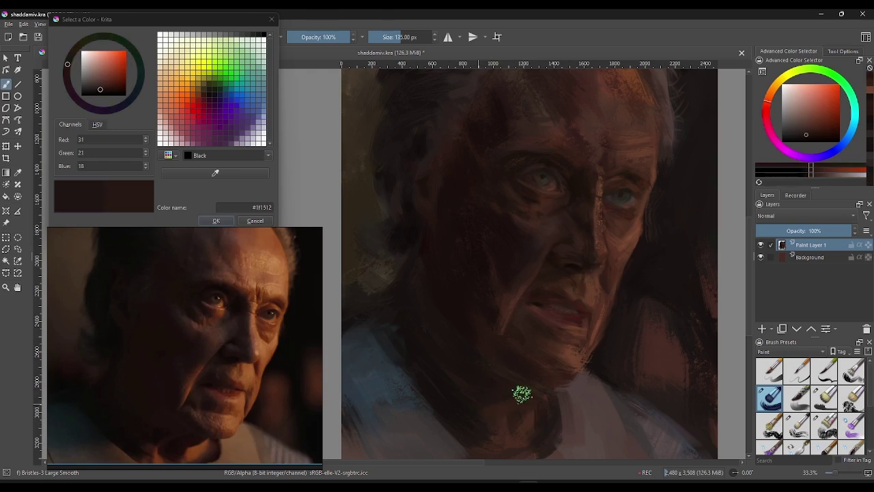
left_click(508, 396, "ctrl")
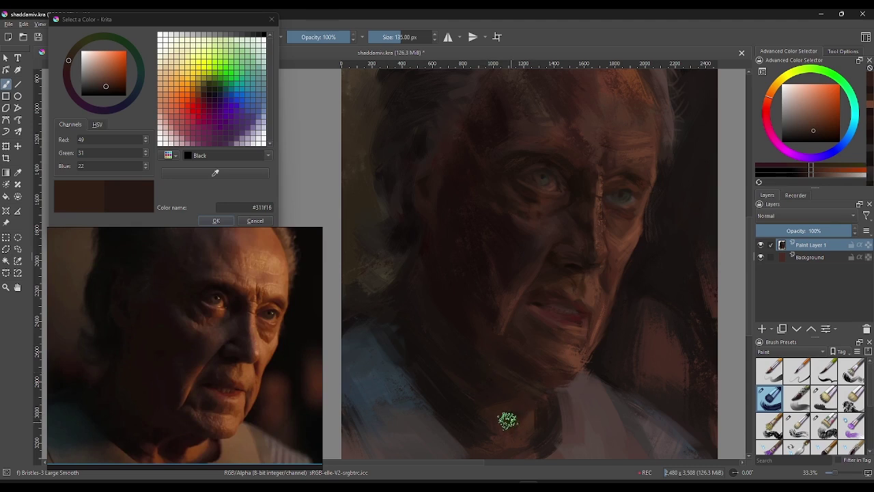
left_click(508, 428, "ctrl")
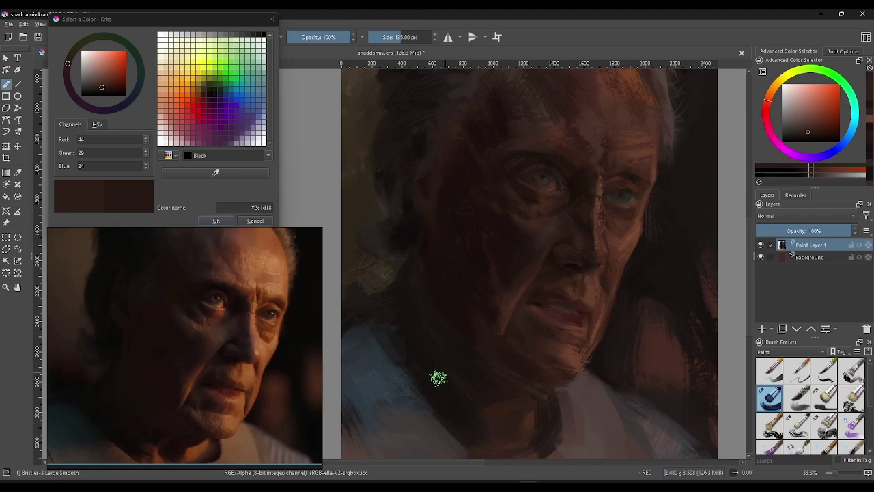
left_click(454, 389, "ctrl")
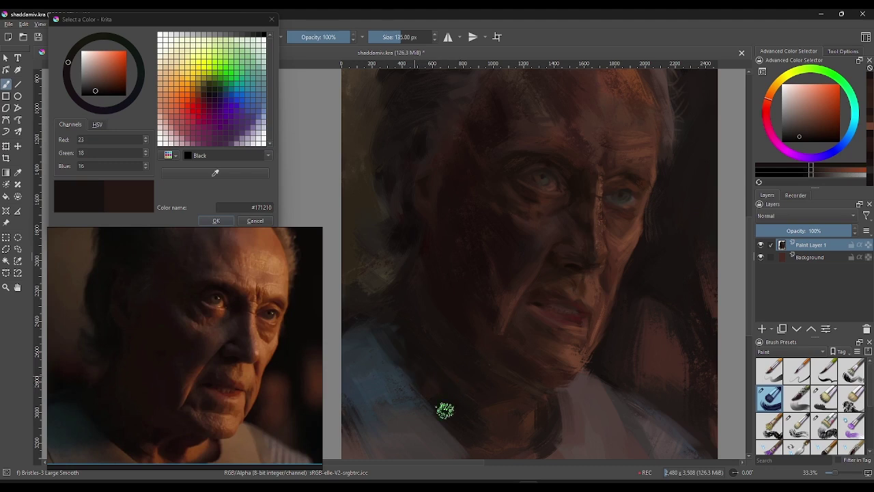
left_click(453, 369, "ctrl")
left_click(457, 413, "ctrl")
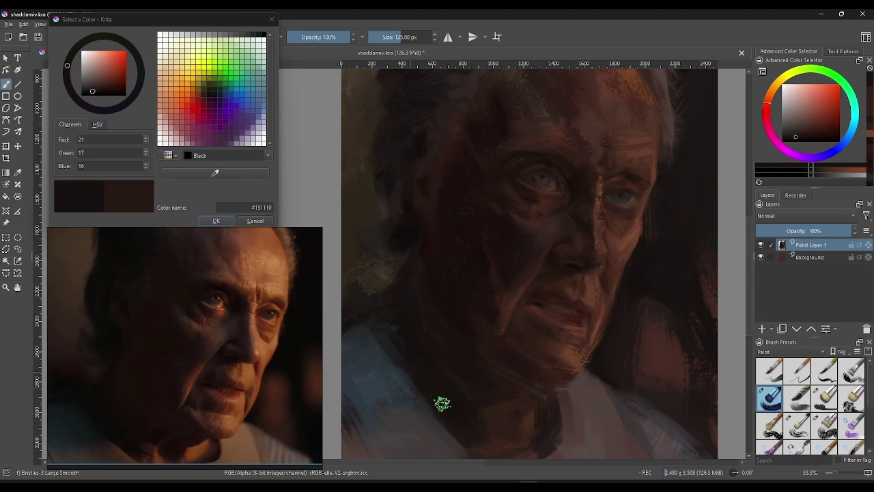
left_click(389, 362, "ctrl")
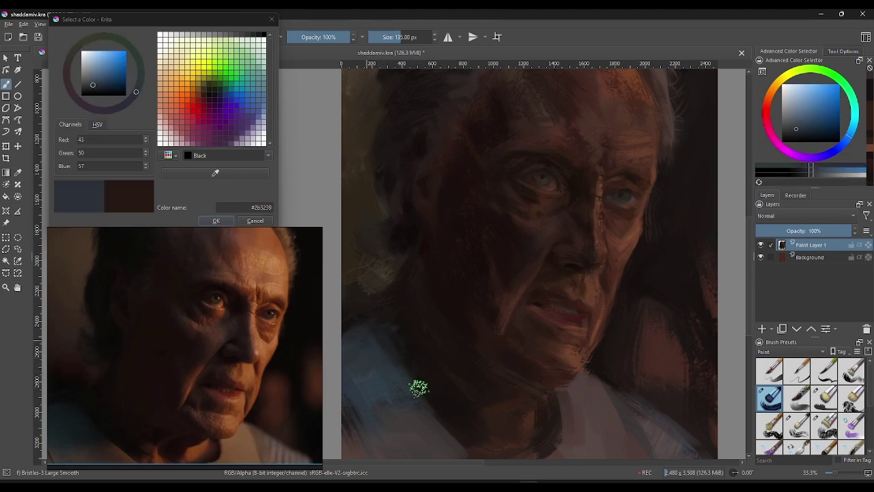
left_click(451, 409, "ctrl")
left_click(416, 382, "ctrl")
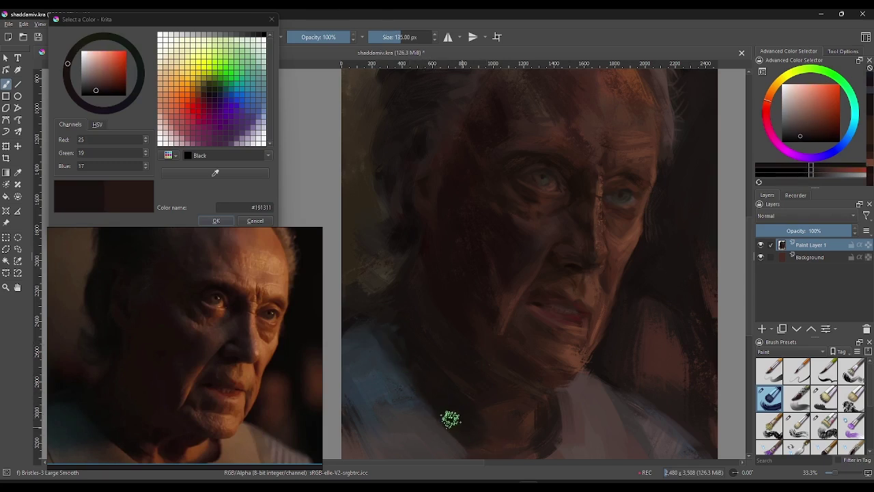
left_click(523, 449)
left_click(500, 419, "ctrl")
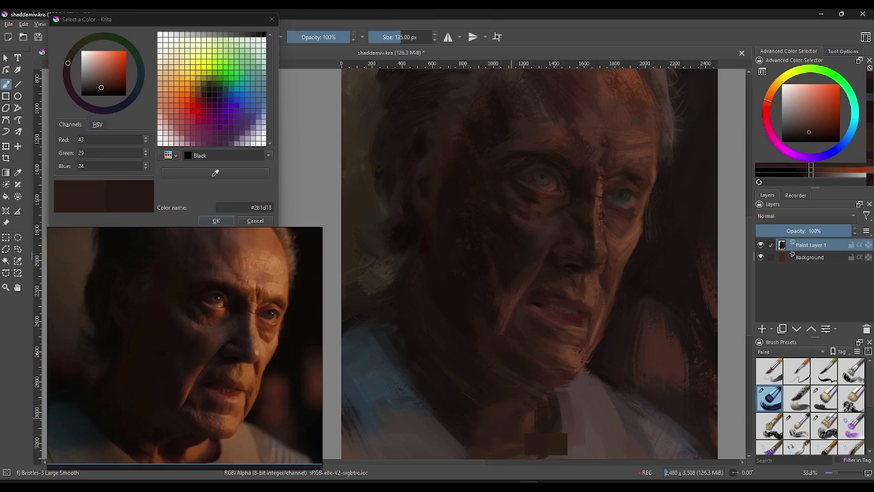
left_click(498, 421, "ctrl")
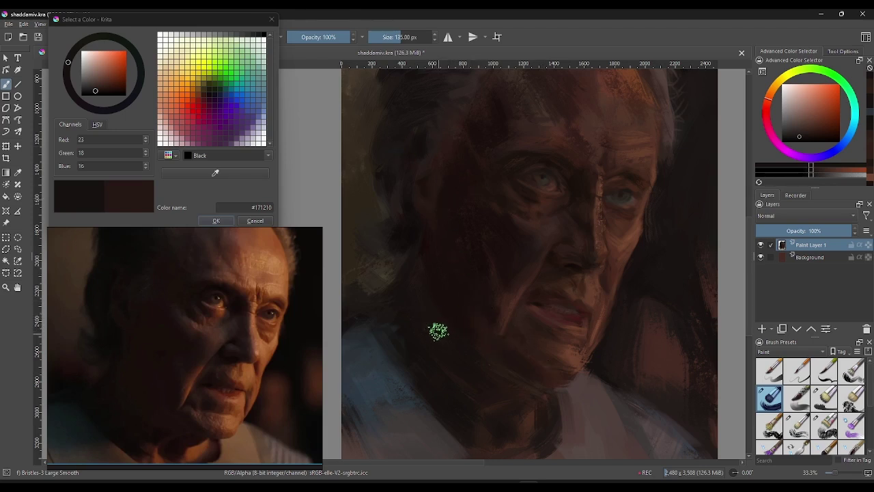
left_click(429, 303, "ctrl")
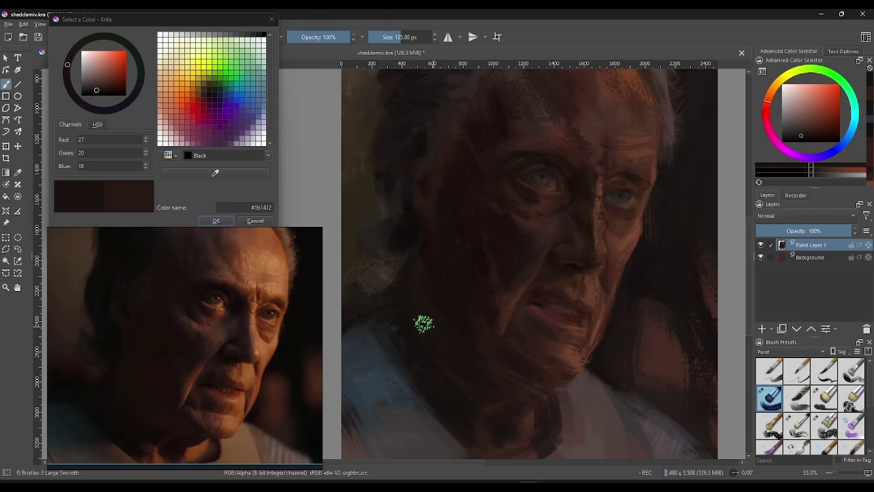
left_click(381, 268, "ctrl")
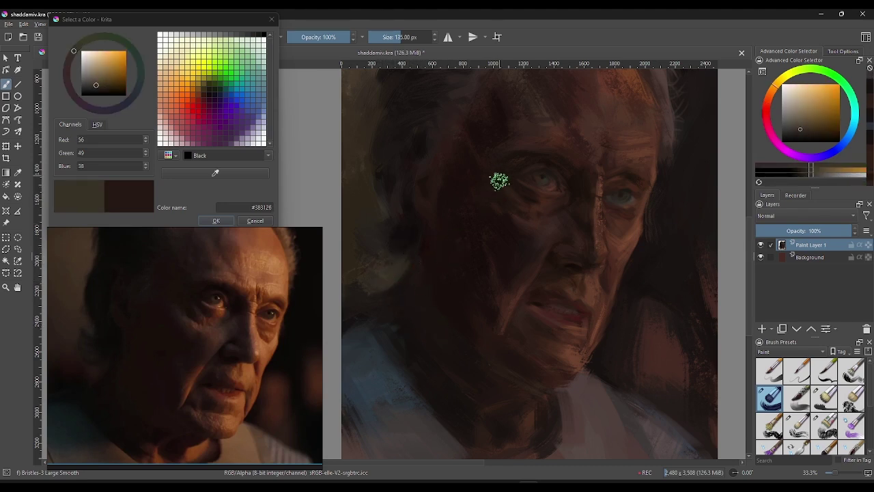
left_click(509, 163, "ctrl")
Step: Shrink the brush to 55.44 px and sample near-black and reddish shadow browns
left_click_drag(395, 37, 397, 37)
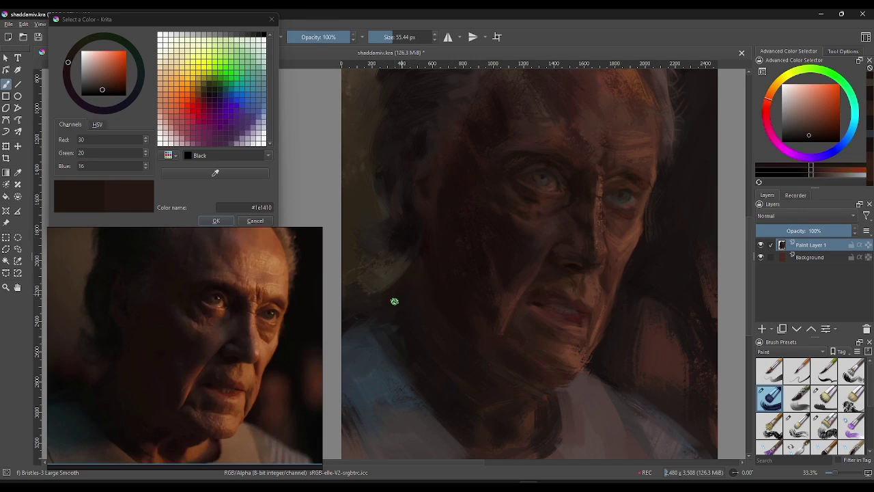
left_click(805, 170)
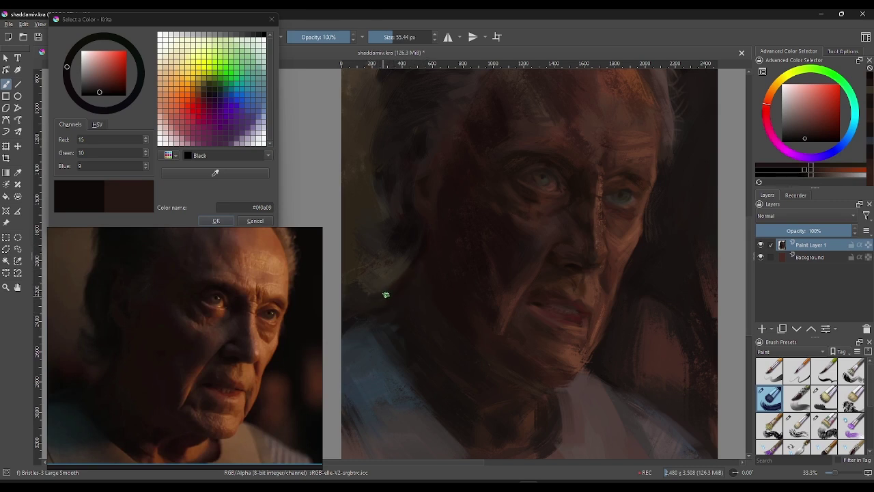
left_click(382, 300, "ctrl")
left_click(400, 286, "ctrl")
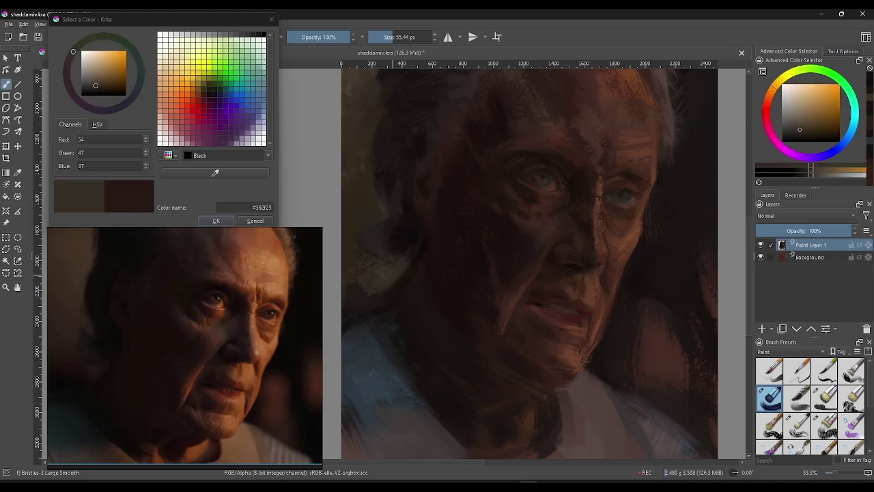
left_click(383, 302, "ctrl")
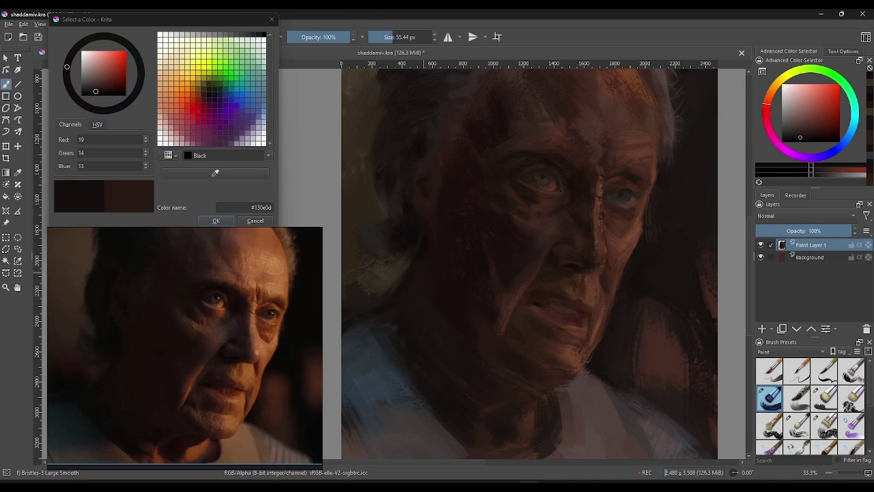
left_click(410, 284, "ctrl")
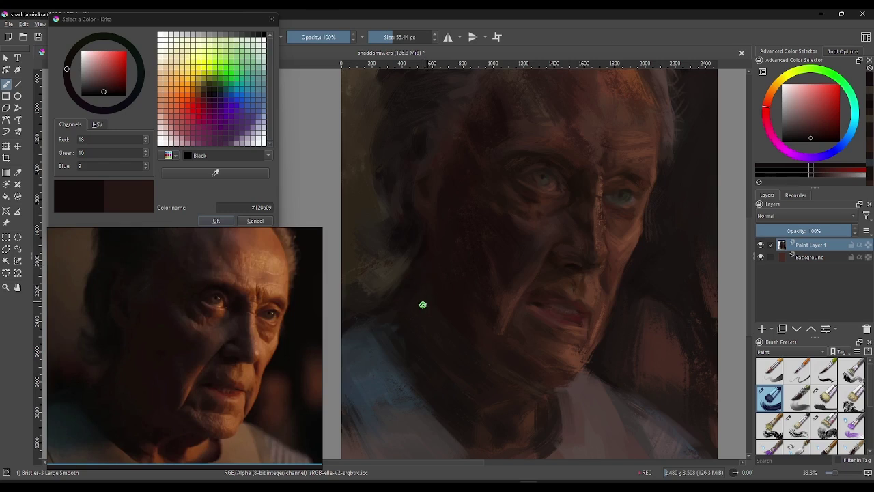
left_click(422, 296, "ctrl")
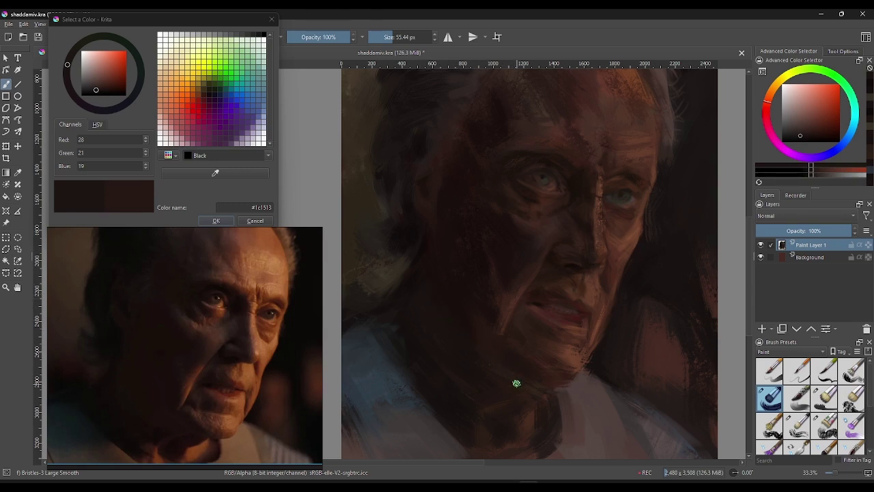
left_click(436, 283, "ctrl")
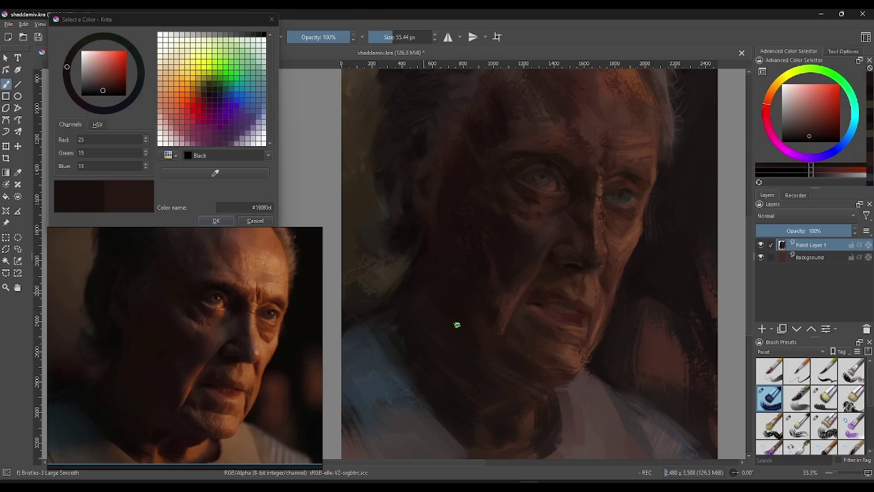
left_click(477, 250, "ctrl")
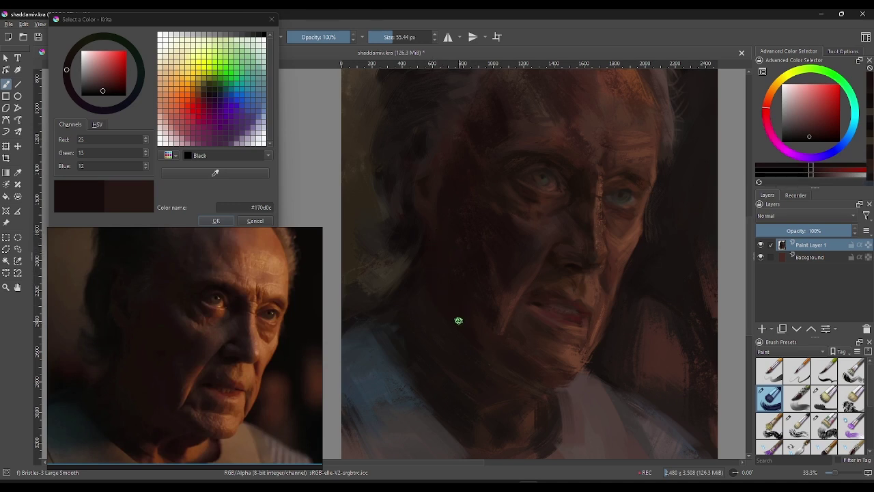
Step: Sample cheek and chin shadow browns, ending on near-black brown #171210
left_click(453, 305, "ctrl")
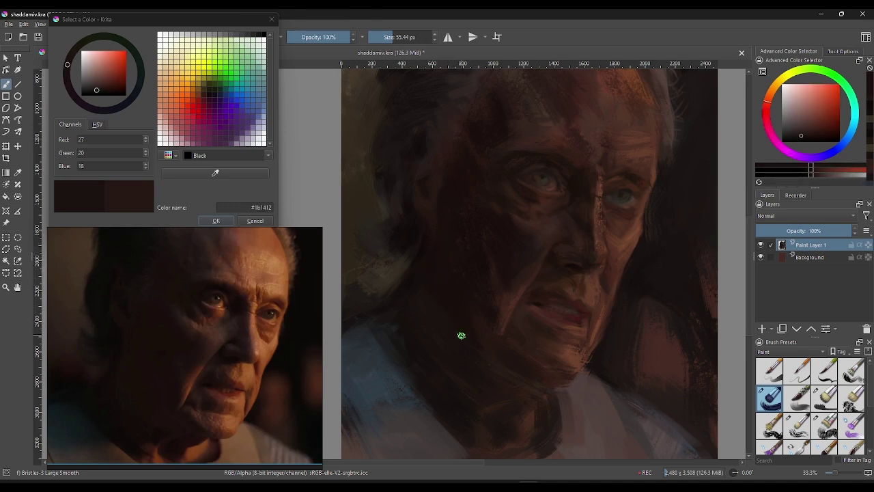
left_click(451, 318, "ctrl")
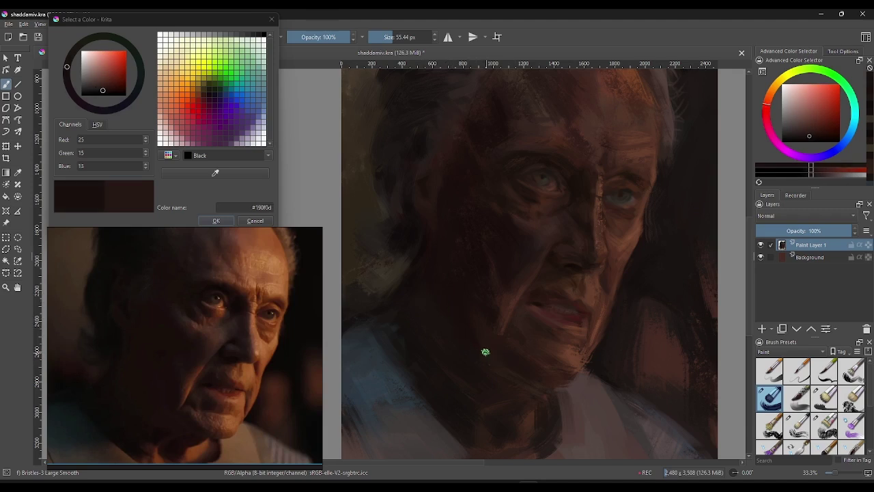
left_click(474, 357, "ctrl")
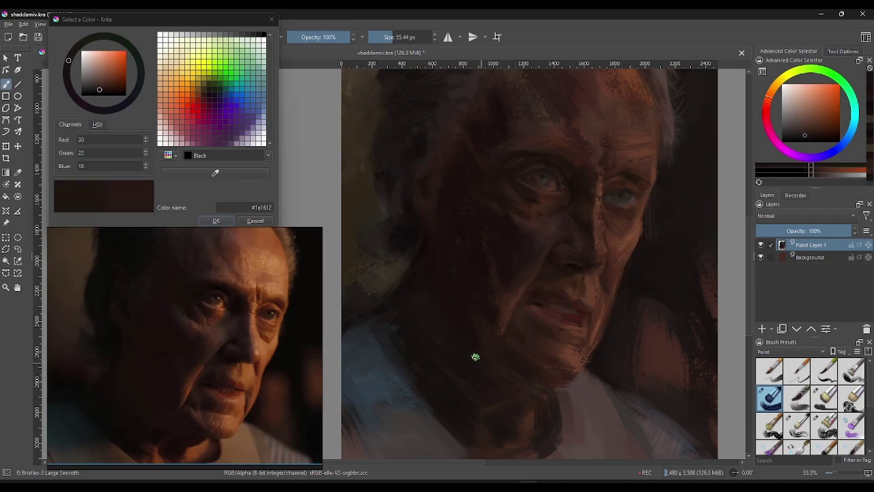
left_click(468, 353, "ctrl")
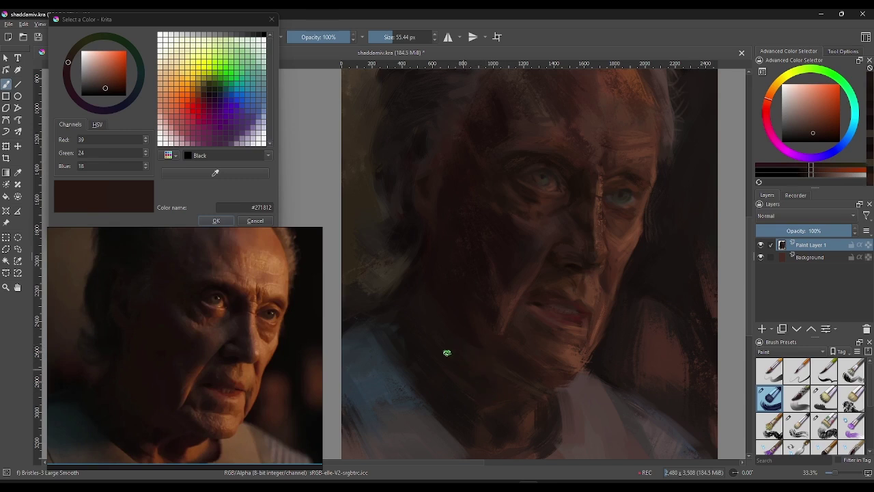
left_click(489, 379, "ctrl")
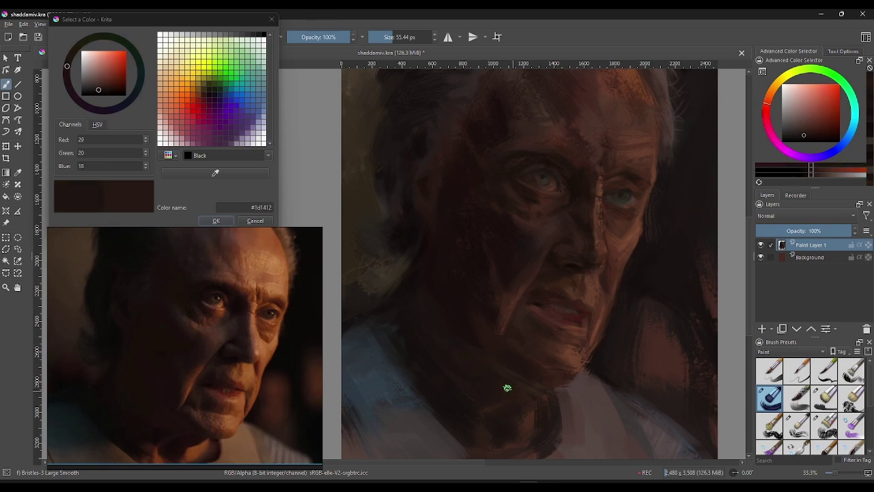
left_click(458, 351, "ctrl")
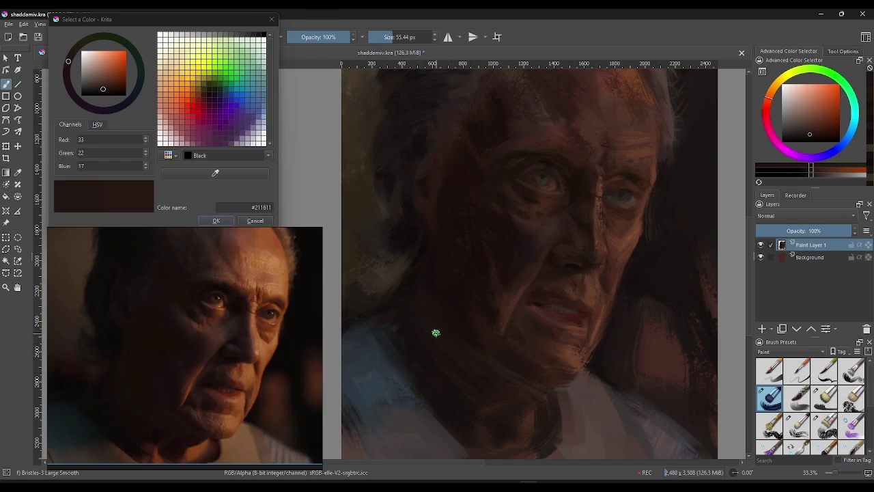
left_click(449, 360, "ctrl")
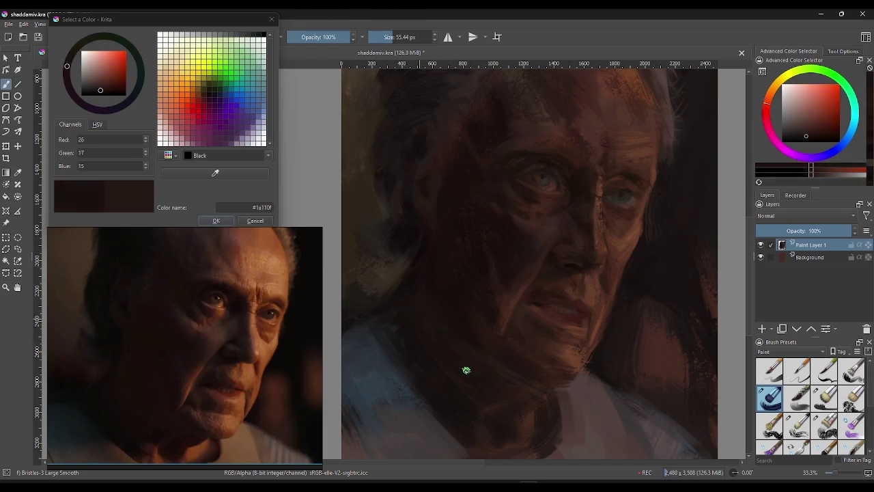
left_click(427, 325, "ctrl")
Step: Sample very dark and near-black browns around the neck
left_click(477, 405, "ctrl")
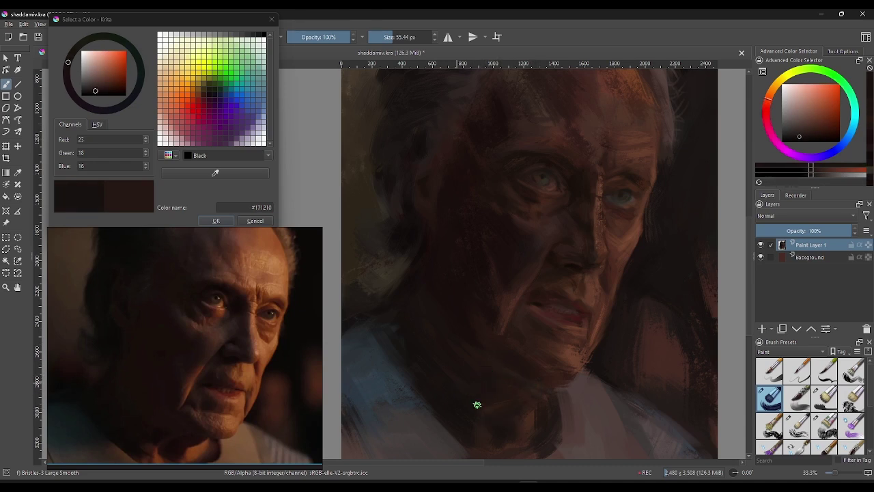
left_click(422, 253, "ctrl")
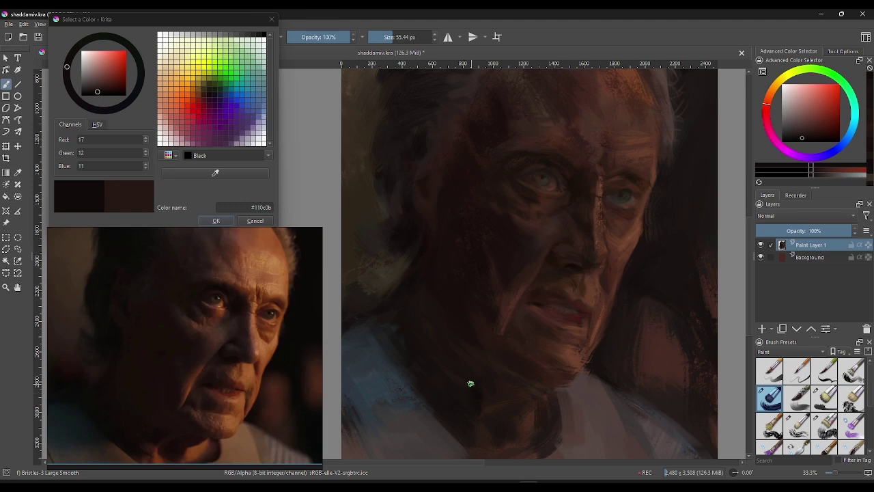
left_click(481, 411, "ctrl")
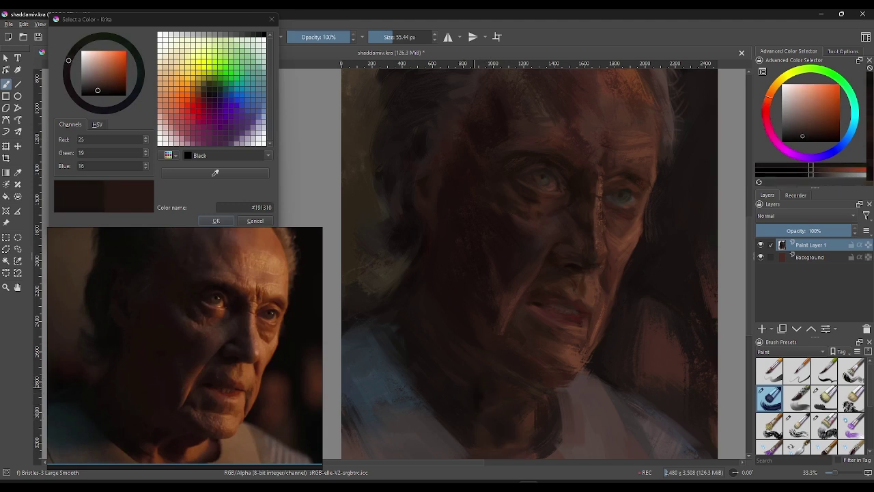
left_click(487, 377, "ctrl")
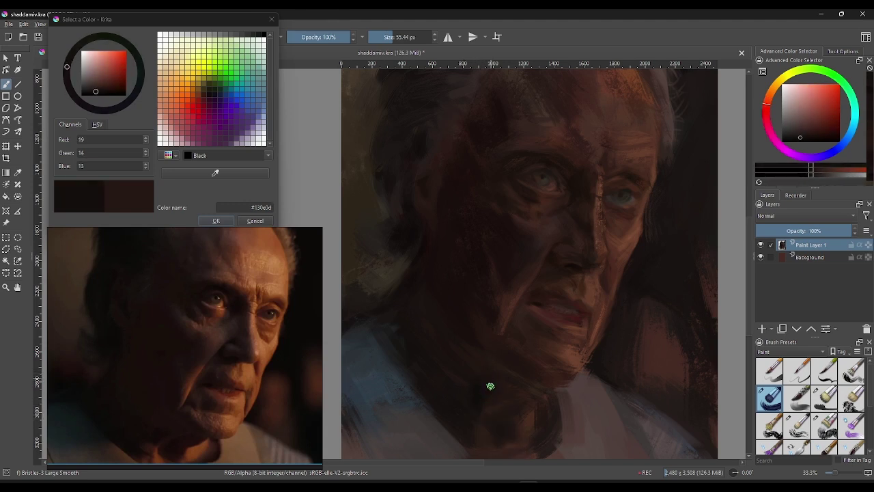
left_click(476, 367, "ctrl")
left_click(506, 417, "ctrl")
left_click(526, 388, "ctrl")
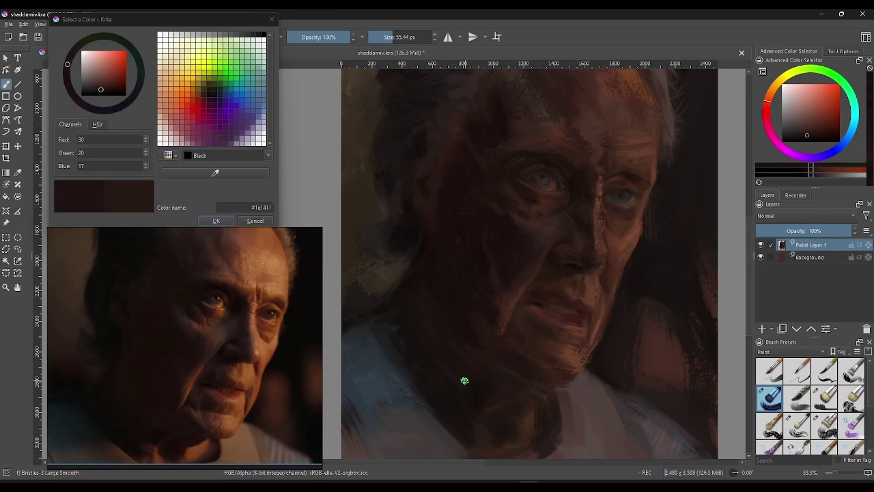
left_click(490, 385, "ctrl")
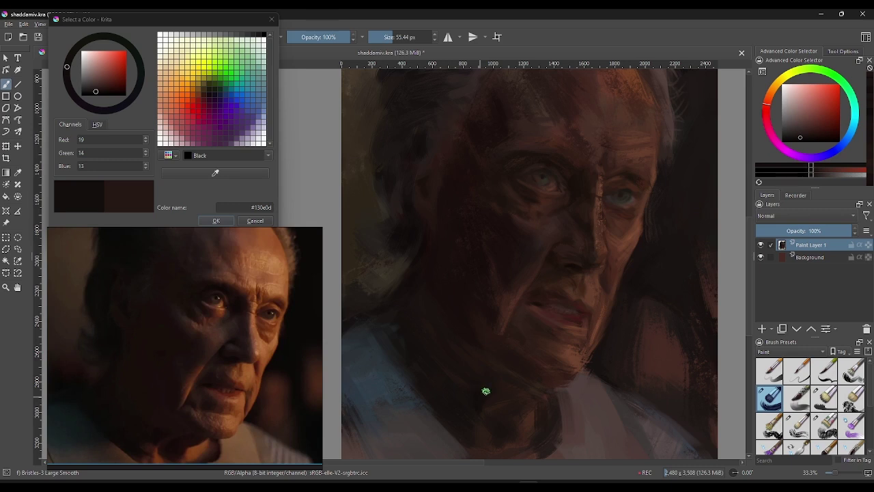
left_click(483, 393, "ctrl")
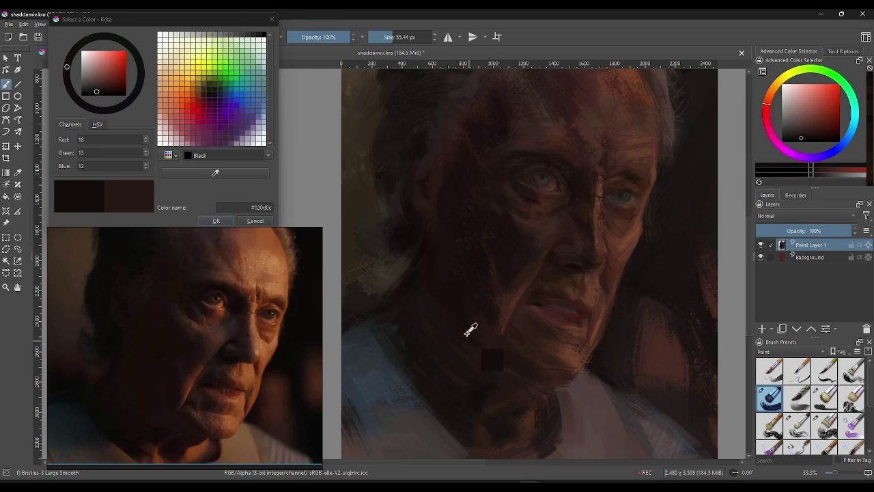
Step: Refine the paint colour among chin shadows to near-black brown #151110
left_click(511, 408, "ctrl")
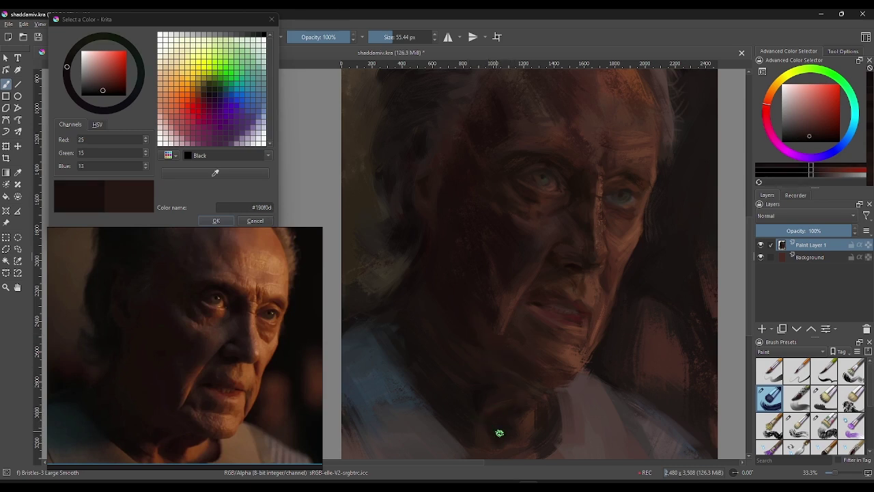
left_click(500, 433, "ctrl")
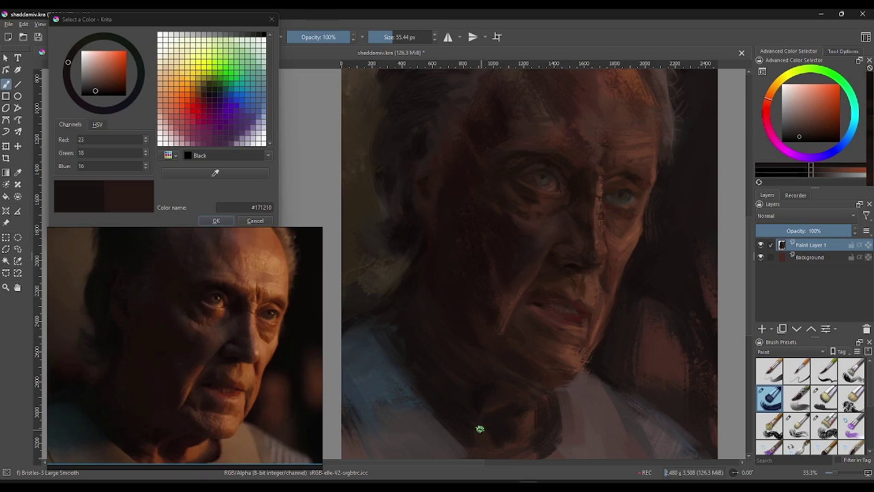
left_click(474, 447, "ctrl")
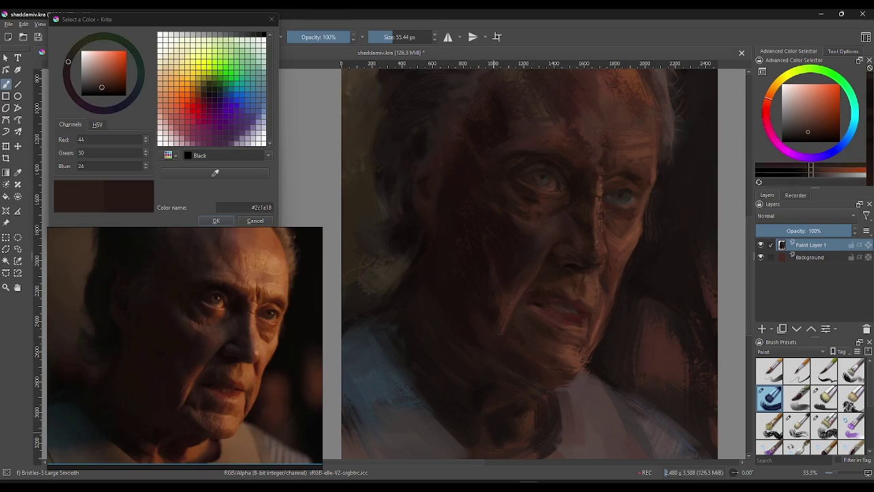
left_click(486, 430, "ctrl")
left_click(452, 403, "ctrl")
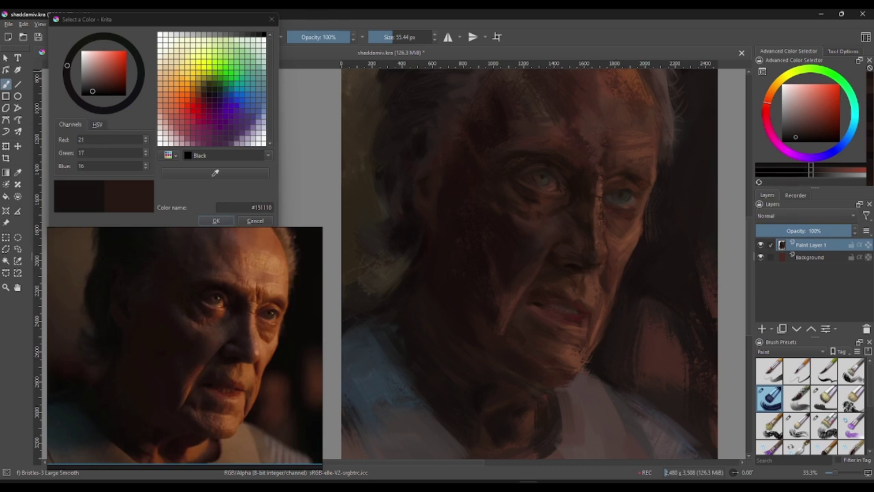
Step: Try reddish, greyish and near-black shades, settling on dark greyish brown #1c1616
left_click(470, 152, "ctrl")
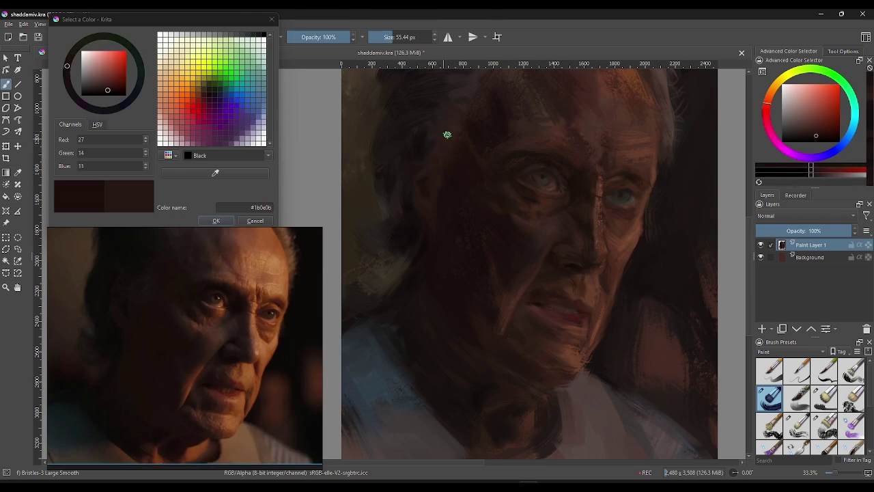
left_click(417, 207, "ctrl")
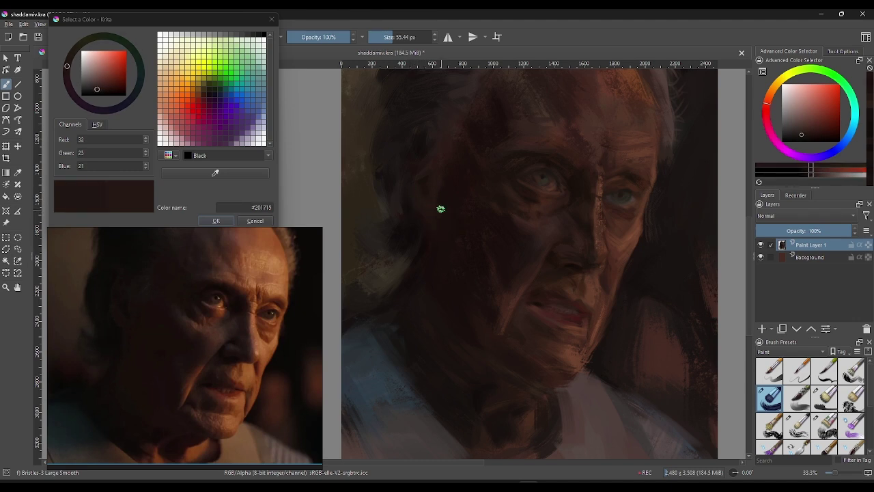
left_click(437, 207, "ctrl")
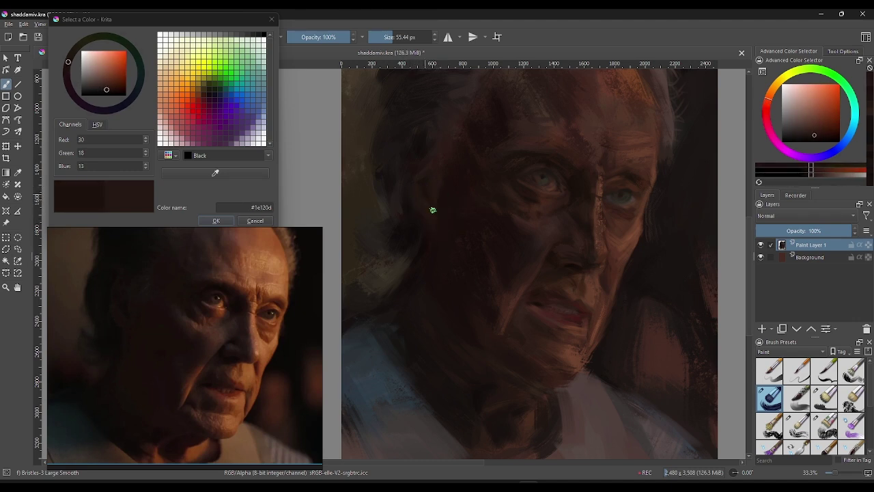
left_click(433, 211, "ctrl")
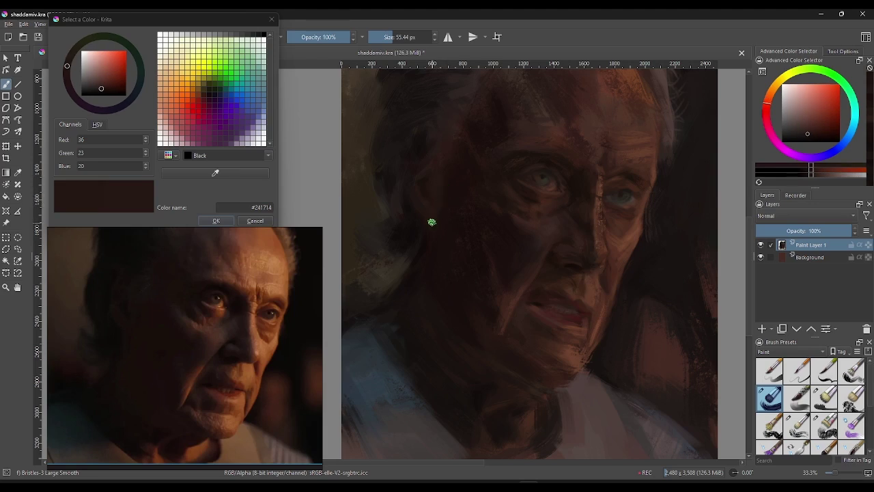
left_click(448, 189, "ctrl")
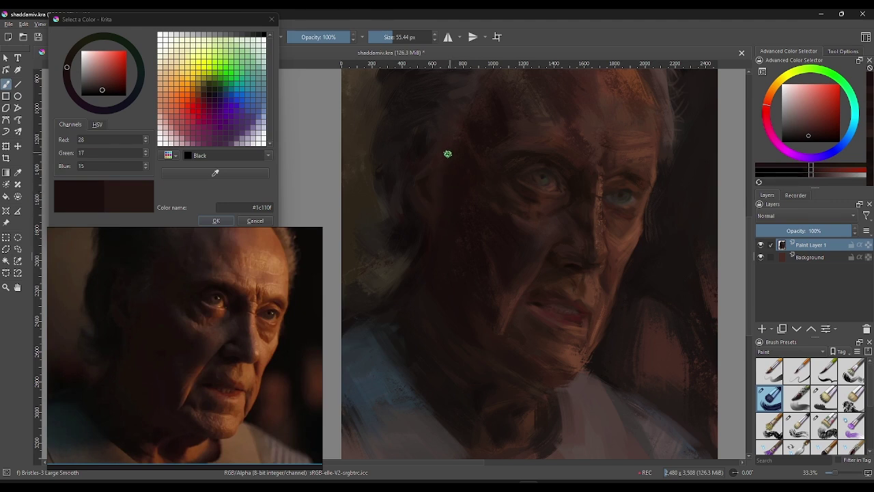
left_click(422, 166, "ctrl")
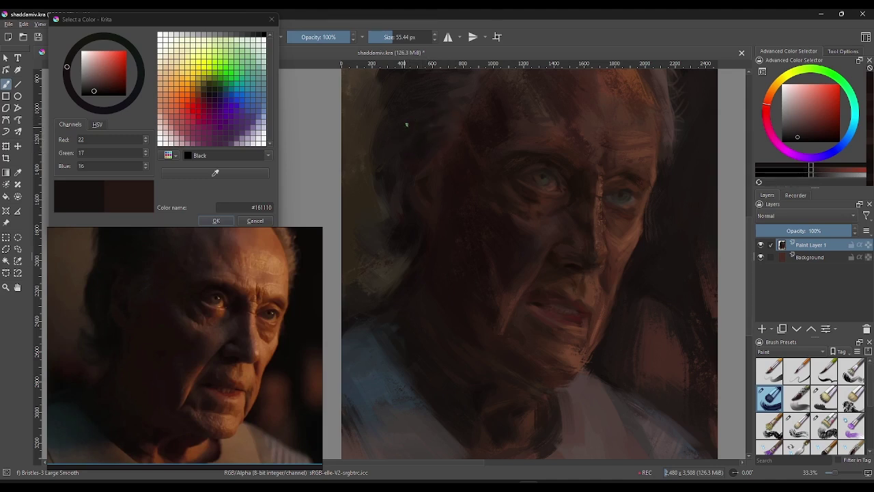
left_click(441, 119, "ctrl")
left_click(436, 143, "ctrl")
left_click(414, 212)
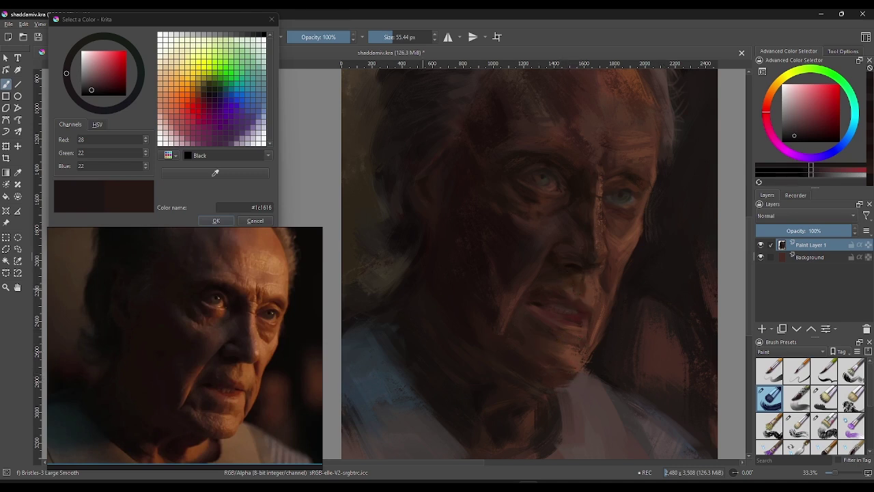
Step: Try bright orange and several peach and pink skin tones from the palette
left_click(175, 106)
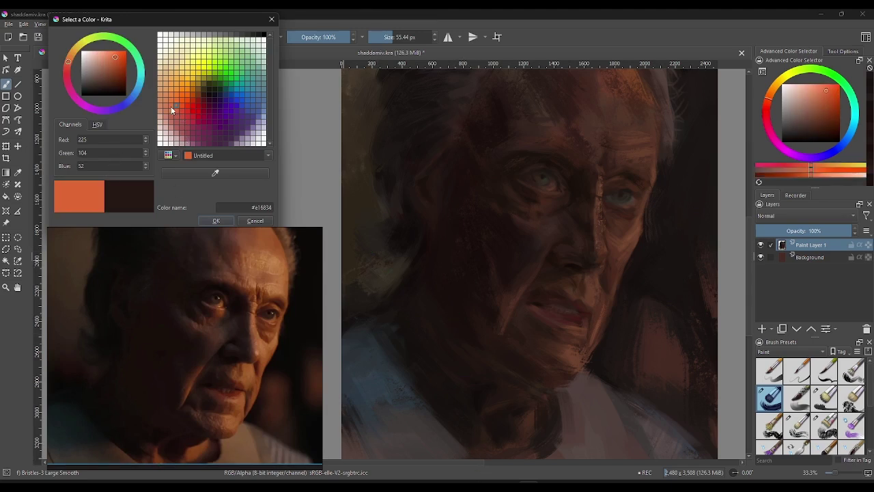
left_click(164, 108)
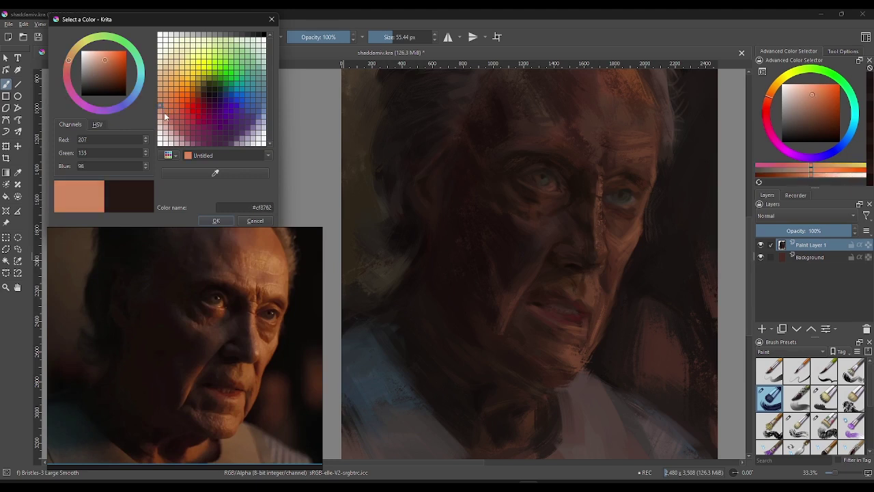
left_click(165, 115)
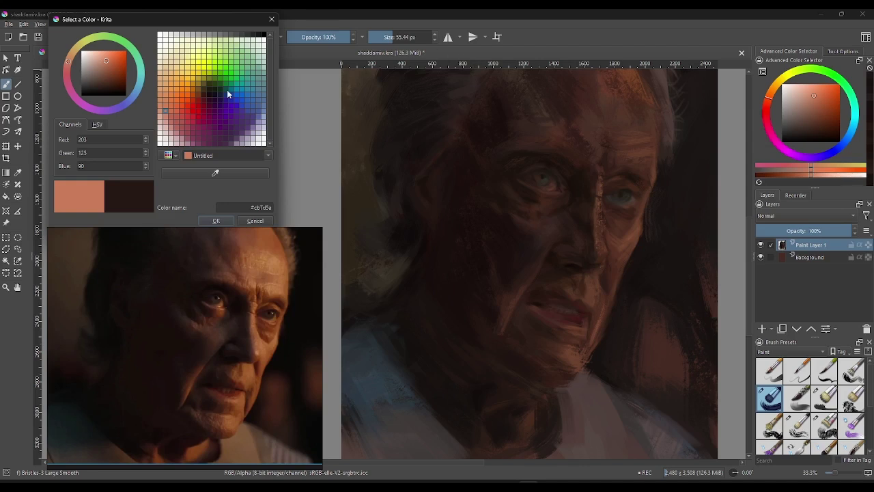
left_click(170, 122)
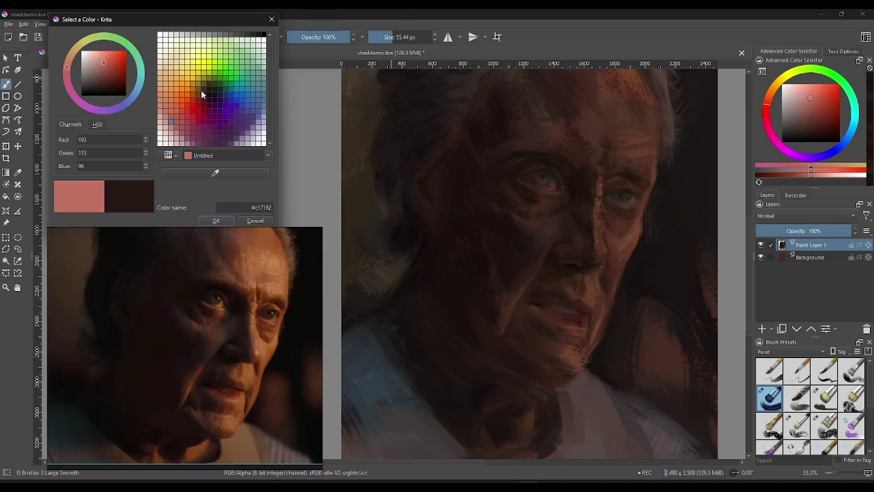
left_click(166, 112)
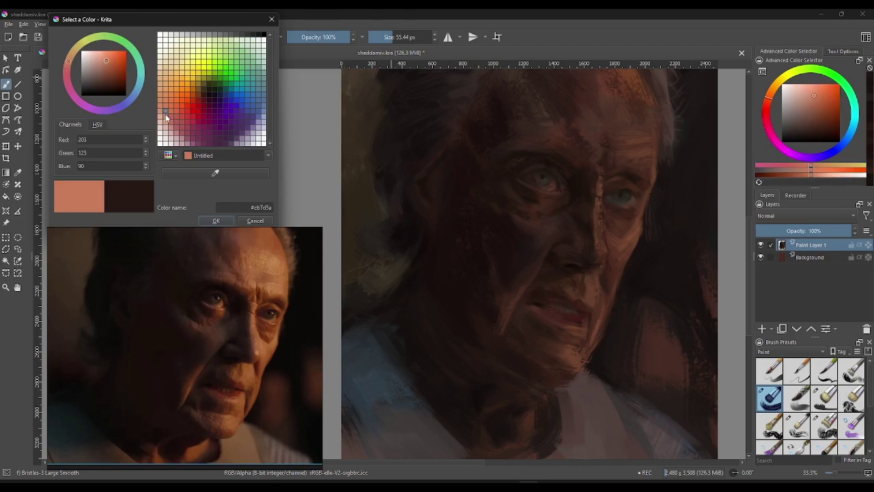
Step: Paint orange #f25419 below the chin at 138.99 px, then extend it at 46.55 px
left_click(400, 37)
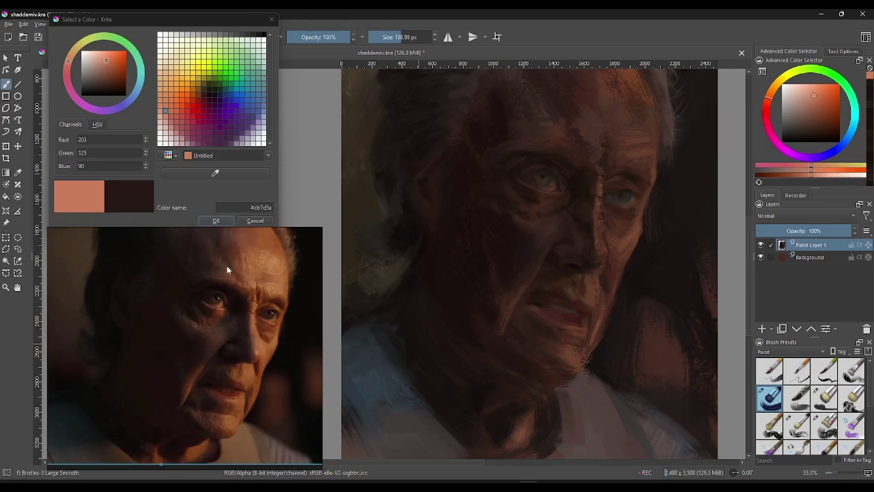
mouse_move(184, 342)
left_click(182, 105)
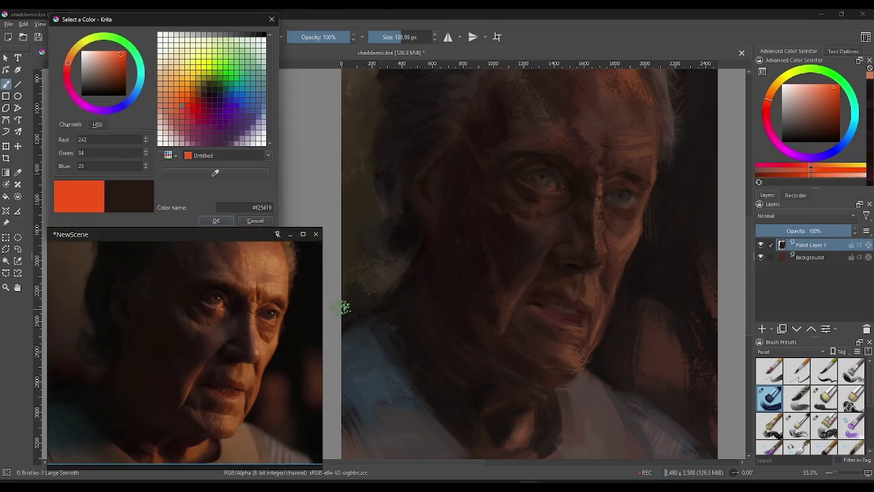
left_click(515, 425)
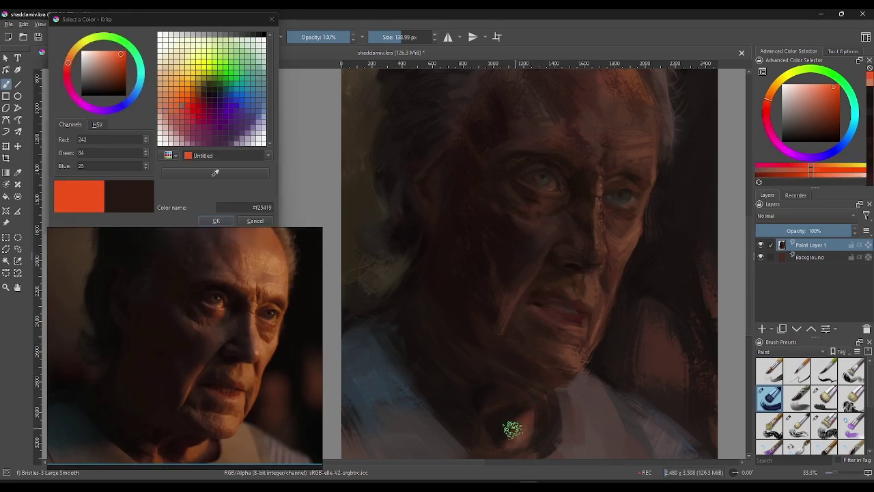
left_click_drag(529, 417, 516, 437)
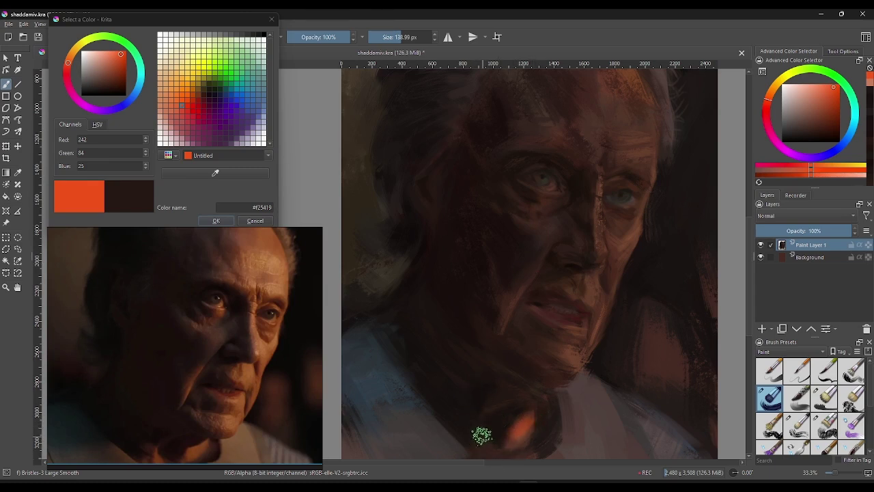
left_click(392, 37)
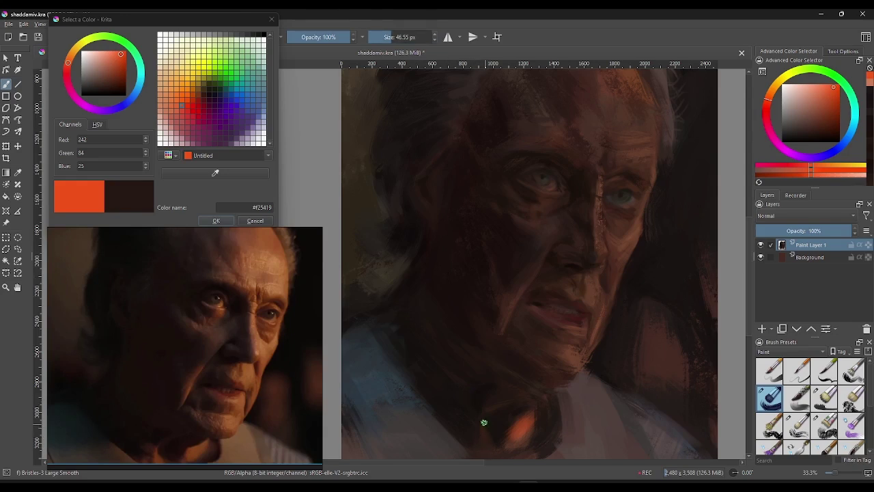
left_click_drag(485, 429, 496, 449)
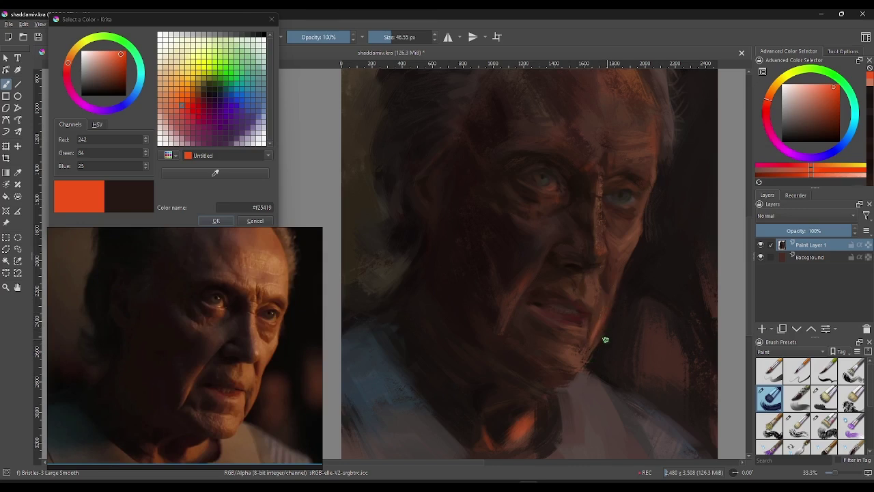
Step: Paint orange strokes along the jaw and a bright orange collar highlight with the brush at about 122 px
left_click_drag(610, 311, 594, 341)
left_click(170, 94)
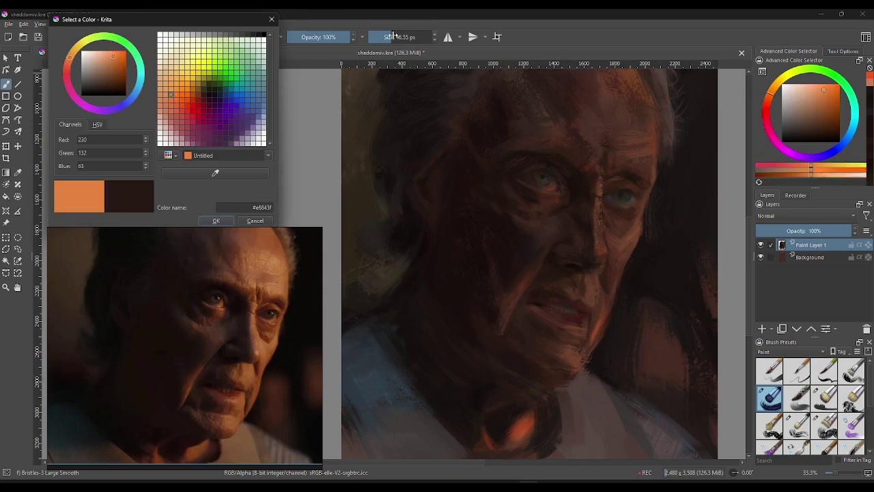
left_click_drag(409, 38, 418, 37)
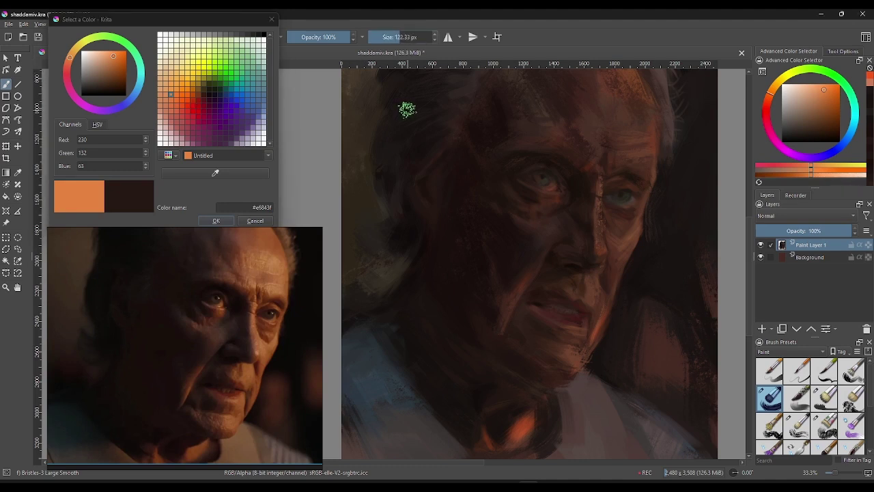
left_click_drag(524, 412, 523, 450)
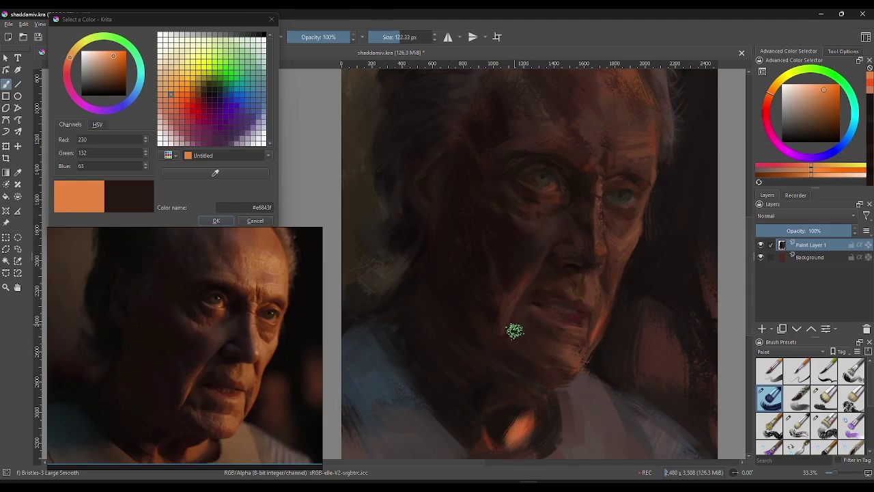
Step: Sample orange-browns and dark browns around the chin, then extend the orange paint down-left from the chin
left_click(523, 430, "ctrl")
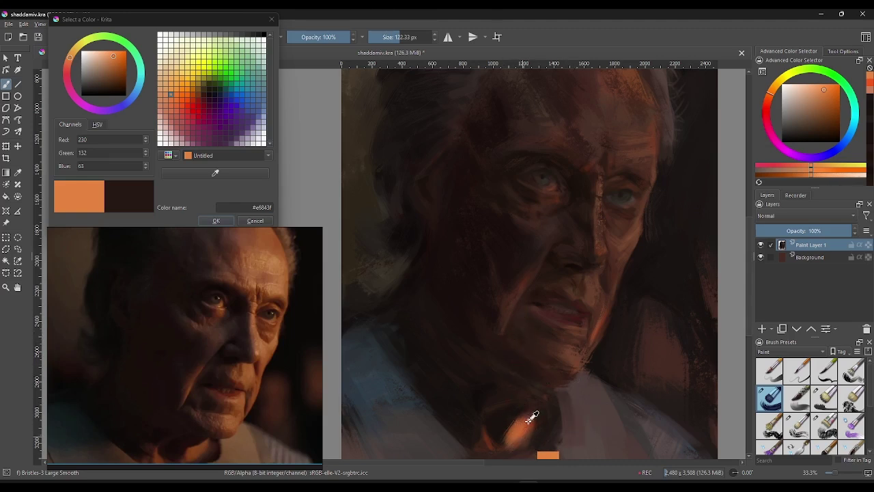
left_click(530, 419, "ctrl")
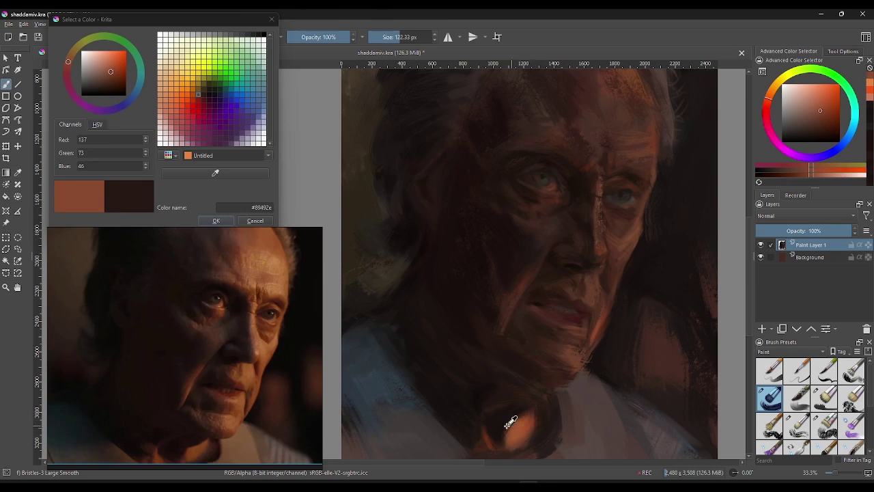
left_click(522, 416, "ctrl")
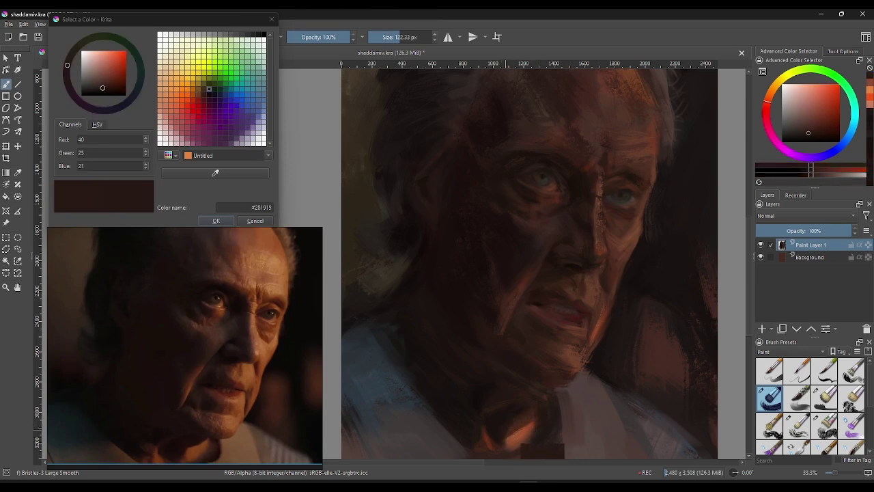
left_click(531, 413, "ctrl")
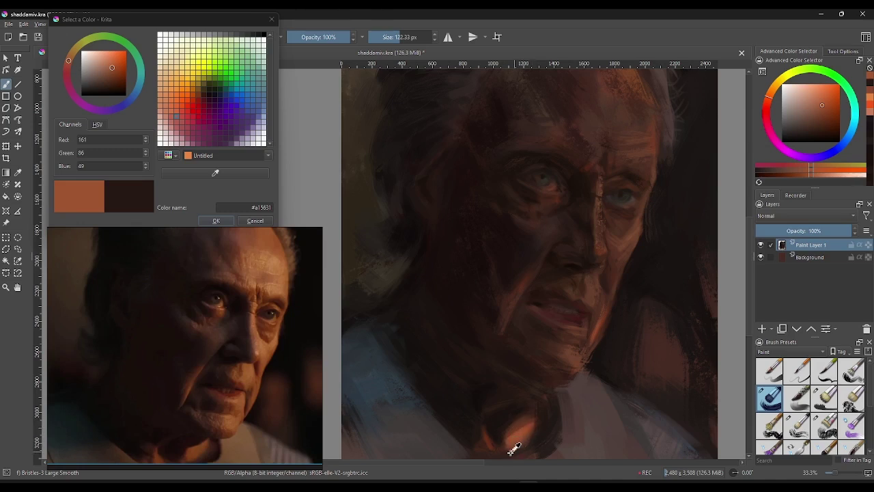
left_click(523, 441, "ctrl")
left_click(531, 418, "ctrl")
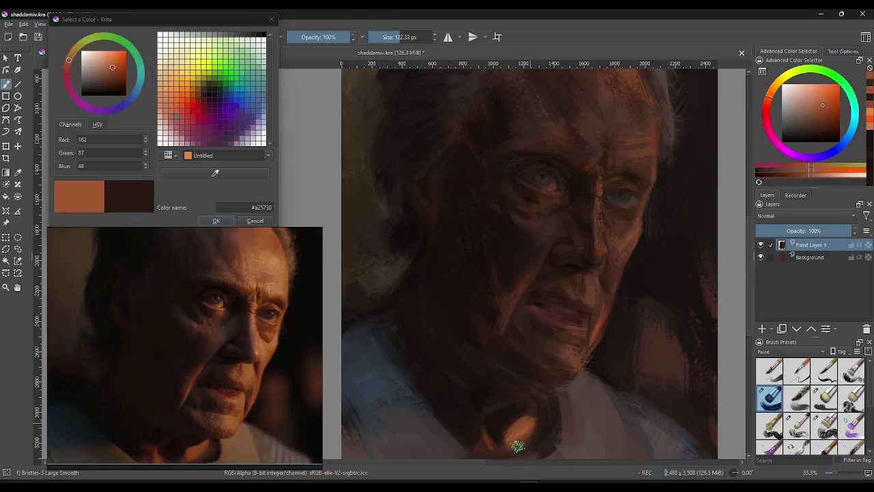
left_click(519, 413, "ctrl")
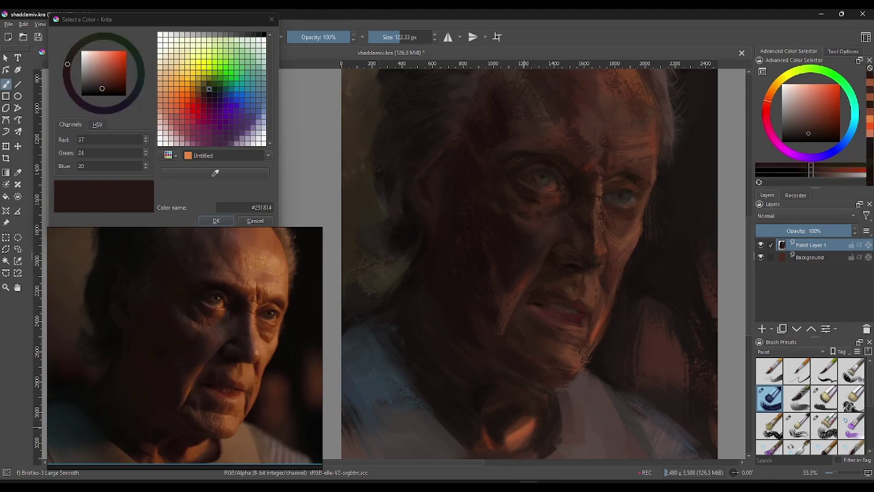
left_click(538, 417, "ctrl")
left_click_drag(539, 418, 502, 442)
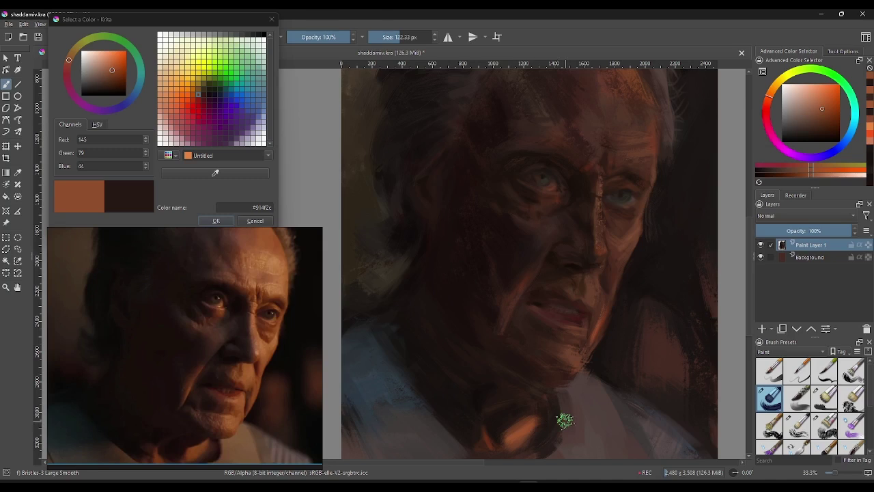
Step: Paint a slightly darker brown stroke near the chin and sample near-black and warmer browns nearby
left_click_drag(806, 172, 800, 170)
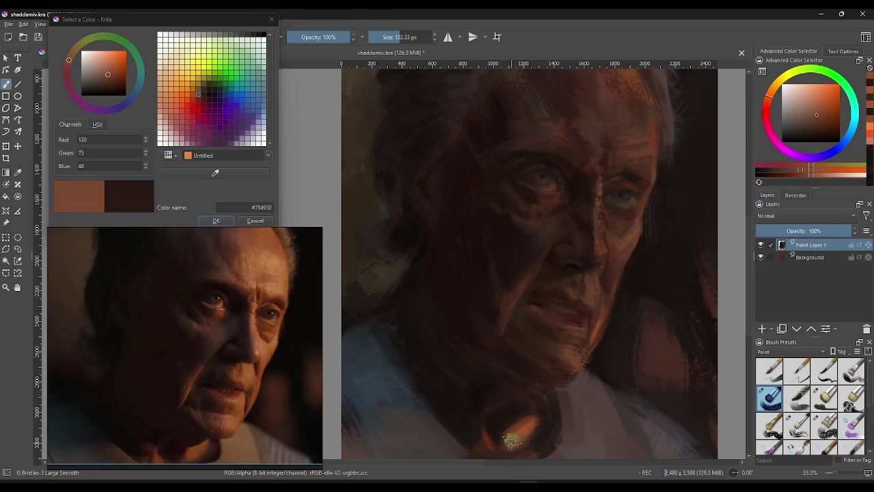
left_click_drag(514, 437, 519, 434)
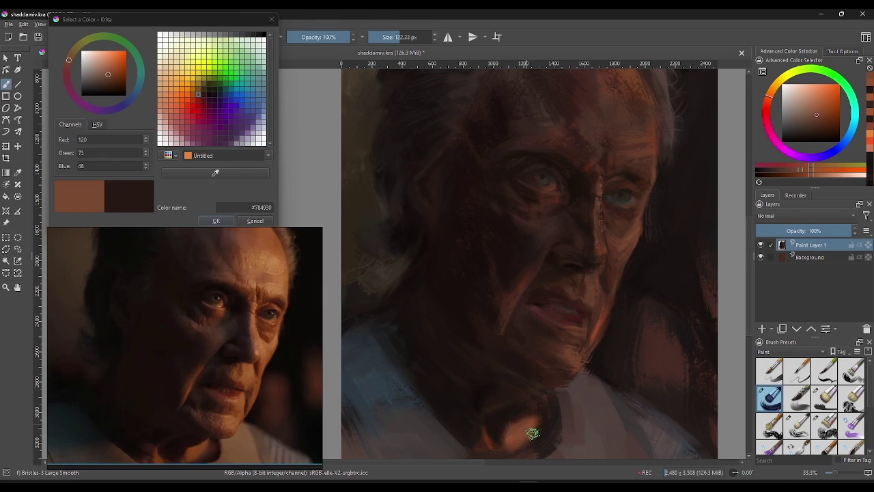
left_click(513, 417, "ctrl")
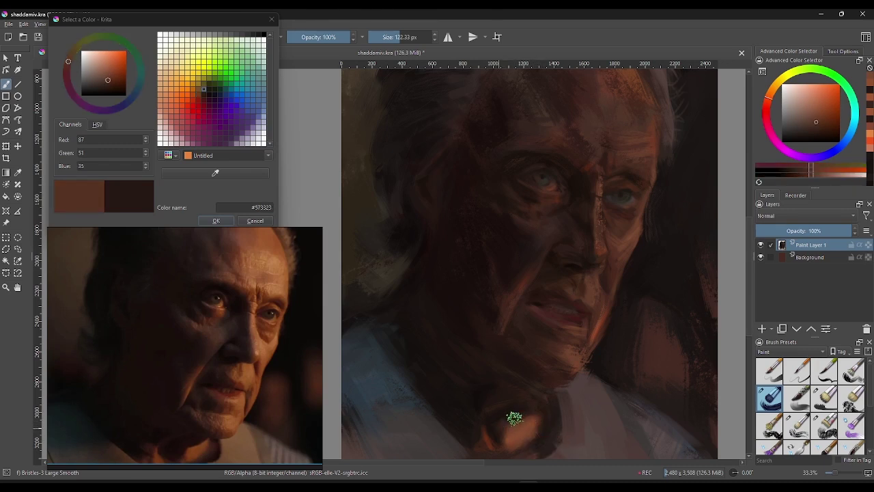
left_click(527, 413, "ctrl")
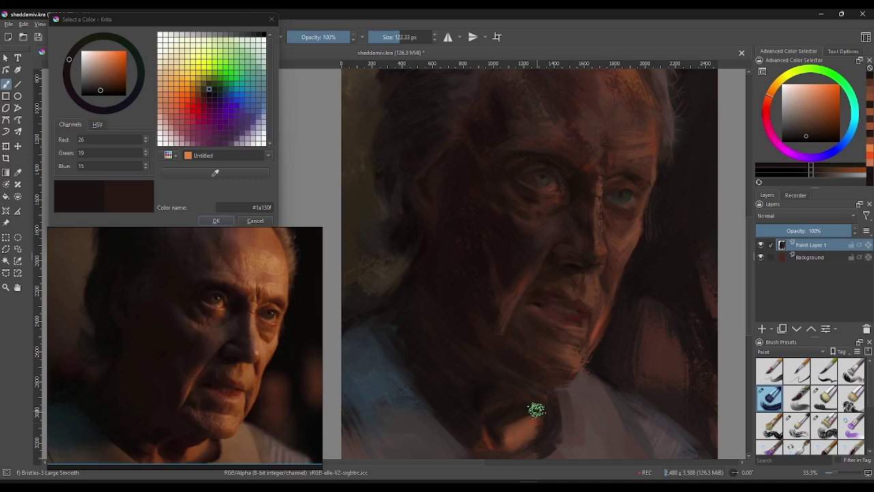
left_click(498, 442, "ctrl")
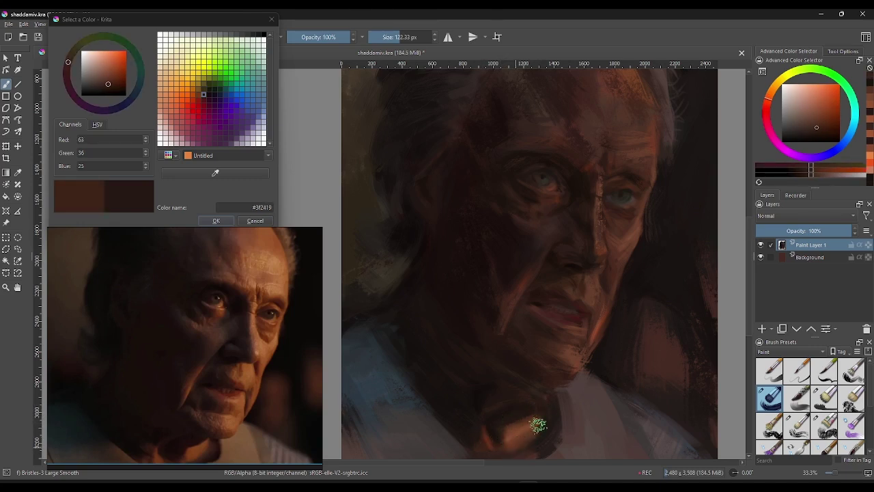
left_click(519, 437, "ctrl")
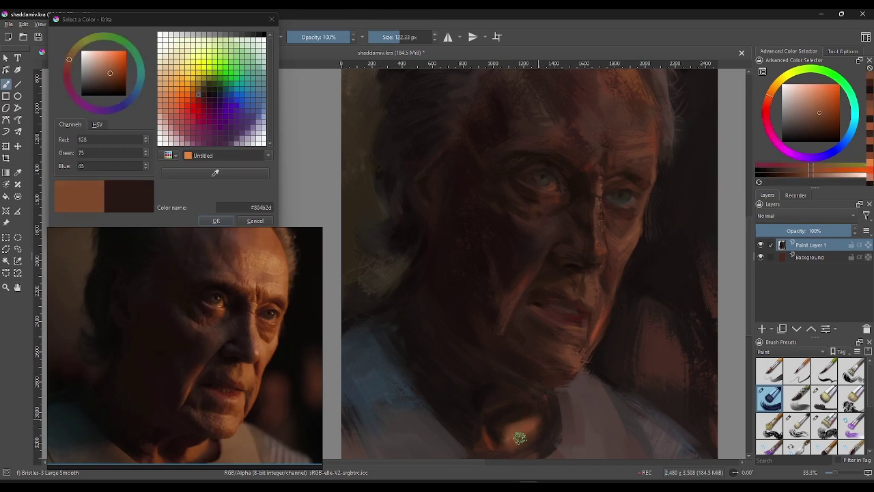
Step: Paint a warm brown stroke below the chin, pick a near-black, and shrink the brush to about 69 px
left_click(515, 414, "ctrl")
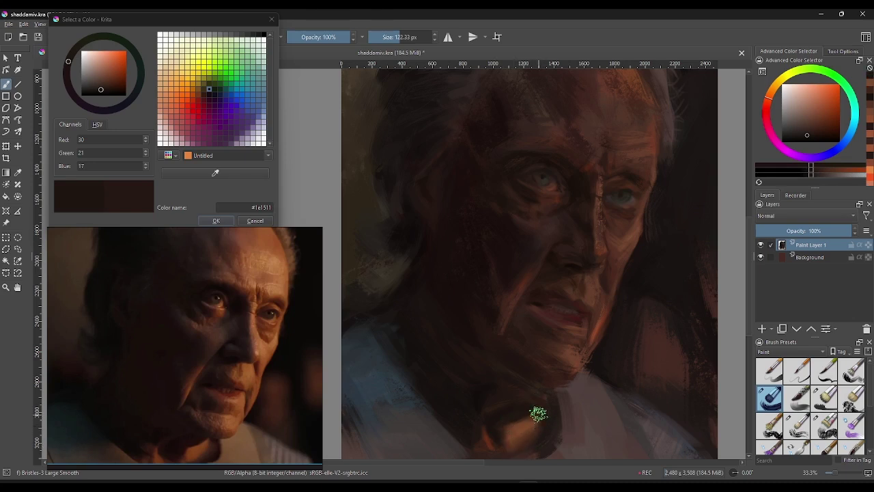
left_click(534, 427, "ctrl")
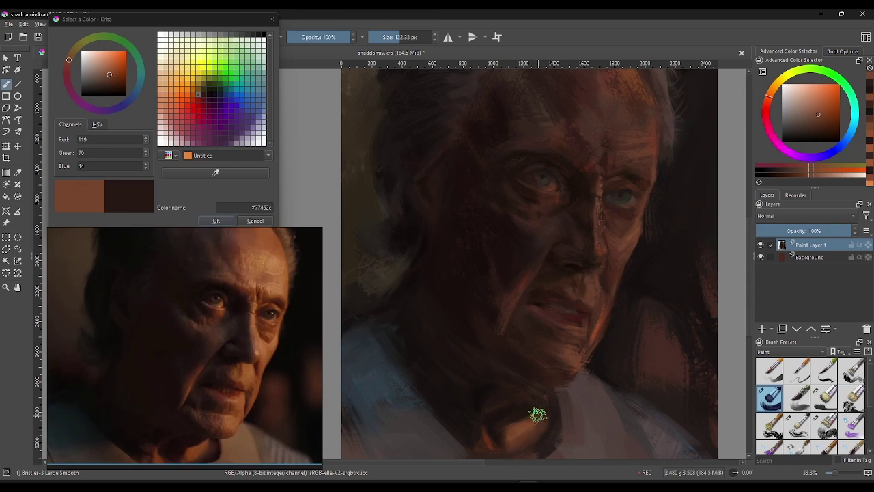
left_click(527, 414, "ctrl")
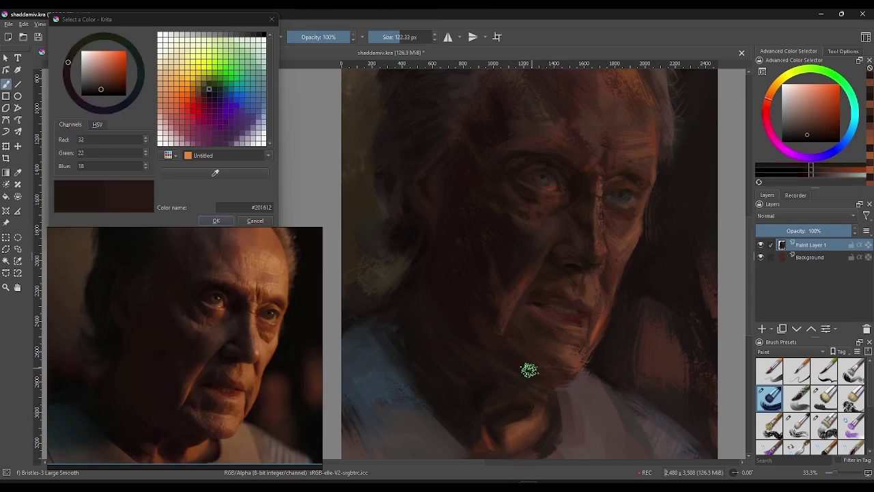
left_click(508, 433, "ctrl")
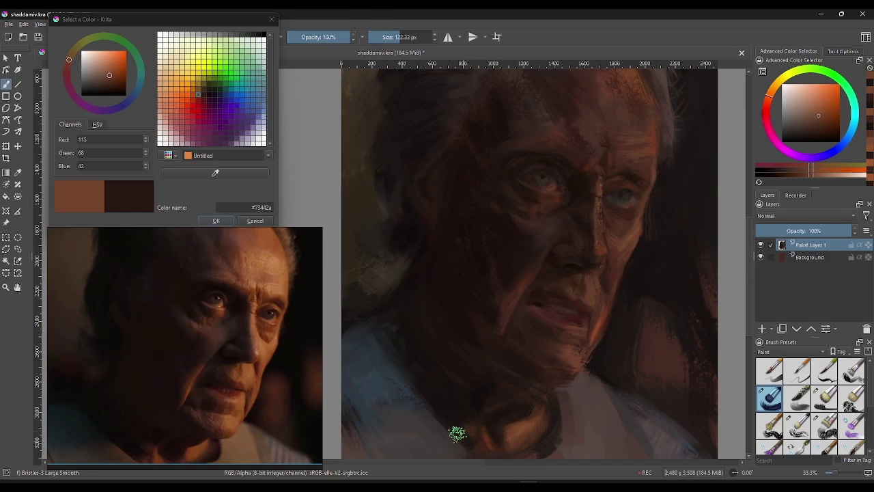
left_click_drag(465, 427, 447, 407)
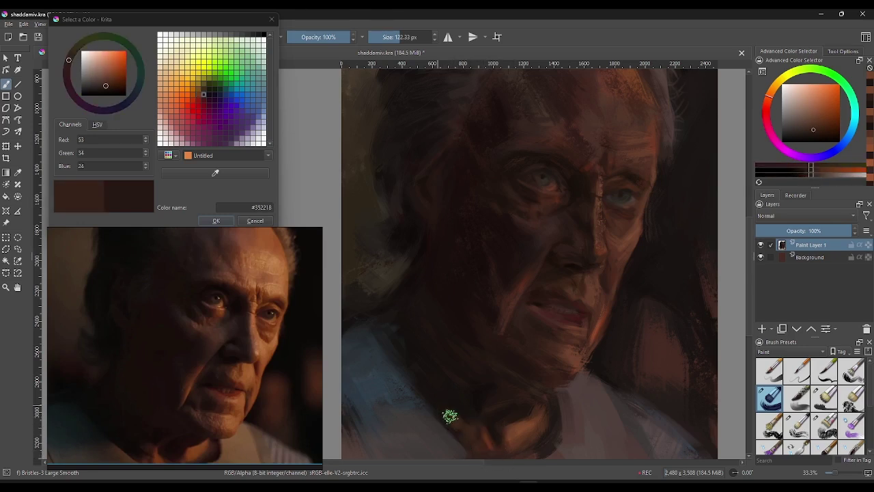
left_click(452, 398, "ctrl")
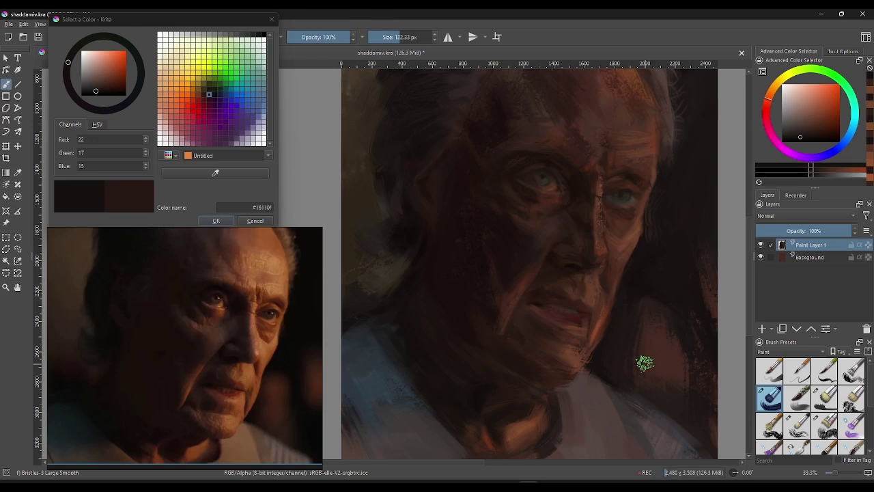
left_click(387, 38)
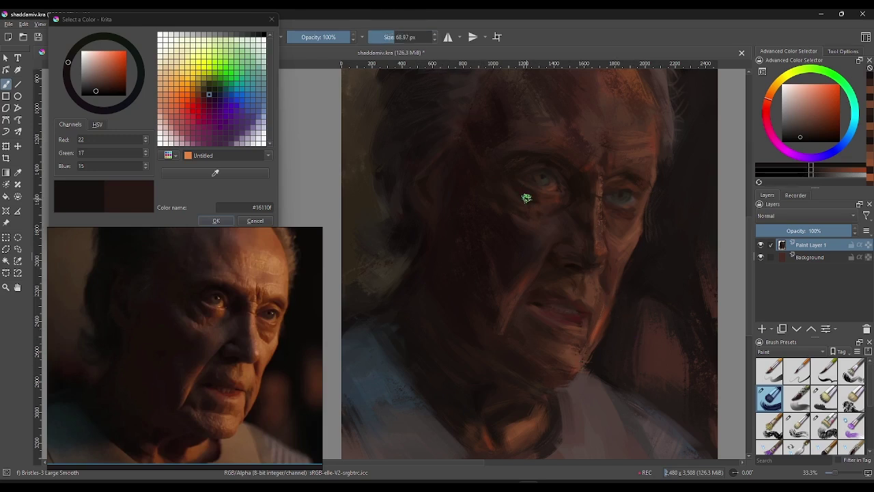
Step: Sample dark browns around the chin and collar until the colour is #3e271b
left_click(524, 409, "ctrl")
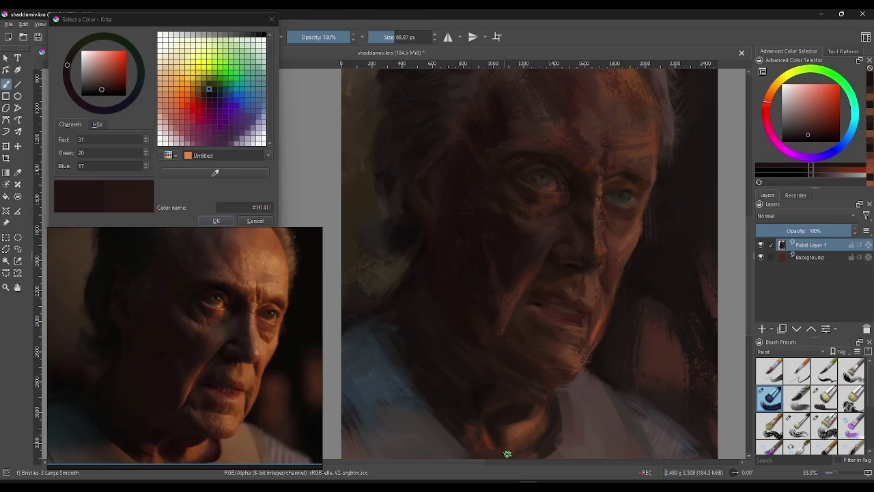
left_click(519, 439, "ctrl")
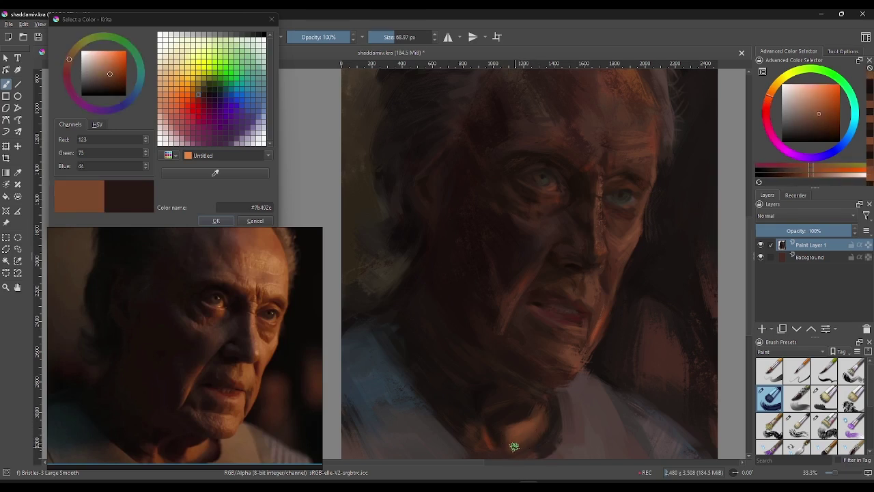
left_click(540, 428, "ctrl")
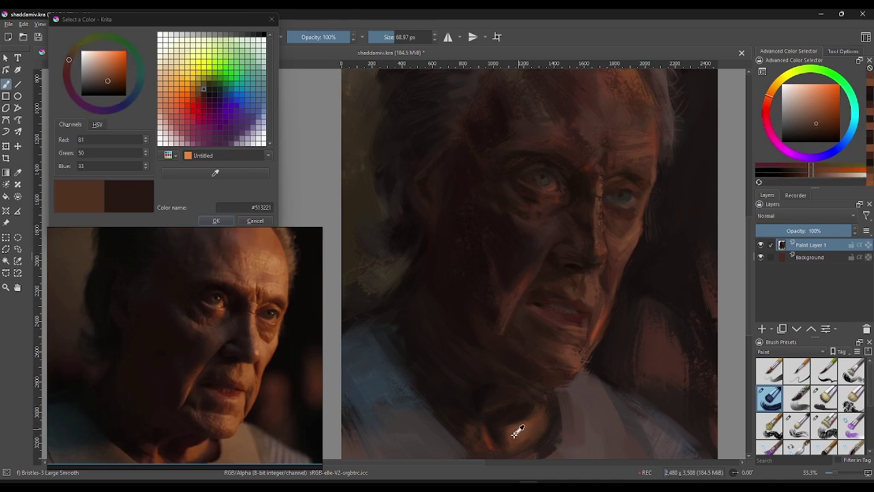
left_click(506, 430, "ctrl")
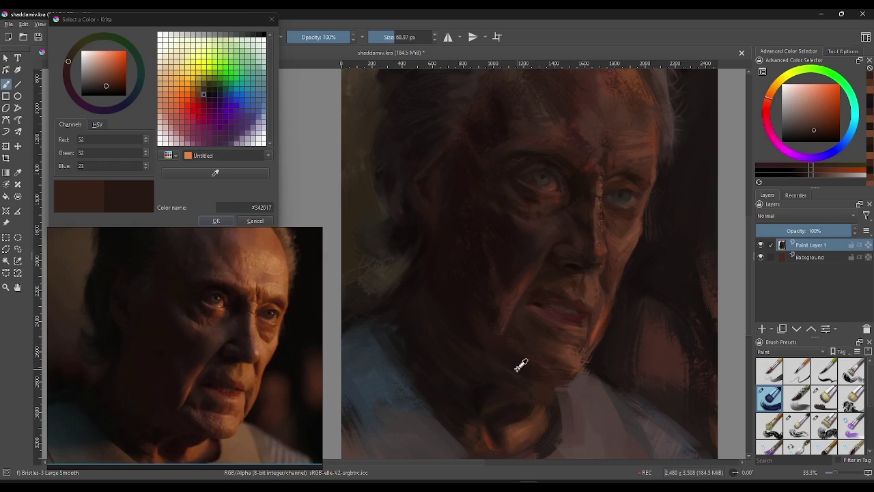
left_click(512, 418, "ctrl")
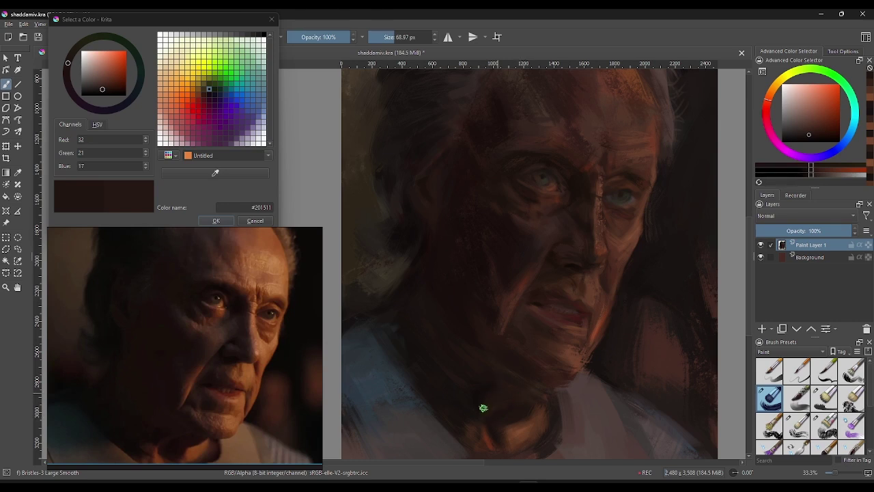
key("l")
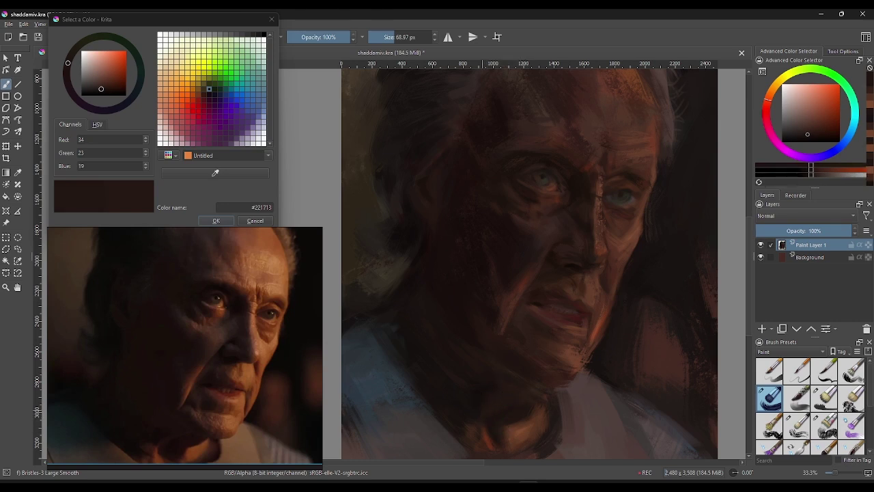
left_click(492, 414, "ctrl")
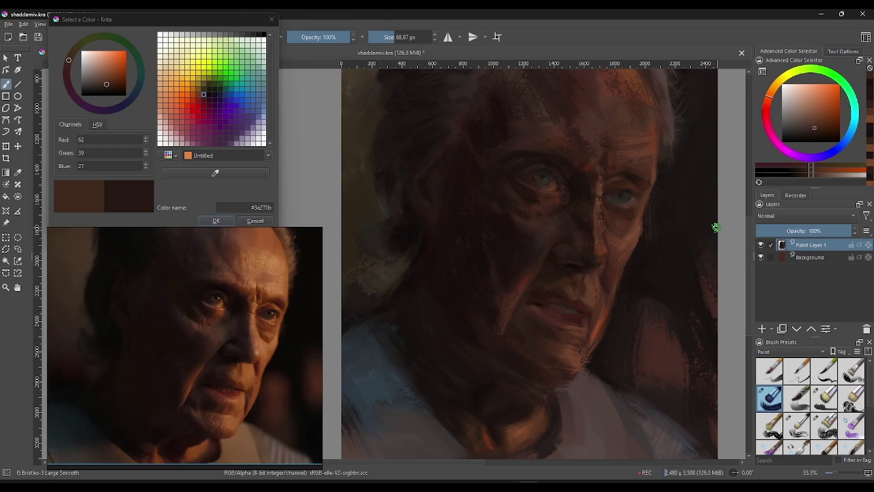
Step: Sample shadow tones from the neck, collar and jaw, settling on near-black #120d0c
left_click(512, 417, "ctrl")
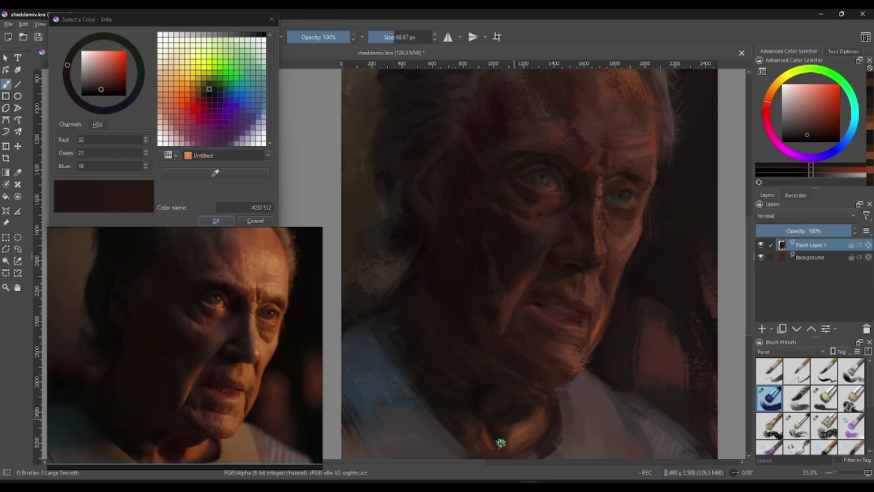
left_click(517, 422, "ctrl")
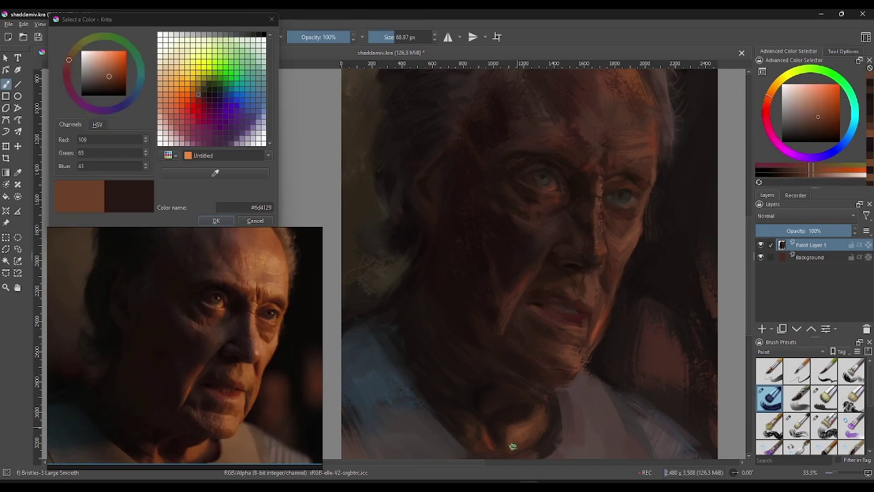
left_click(537, 376, "ctrl")
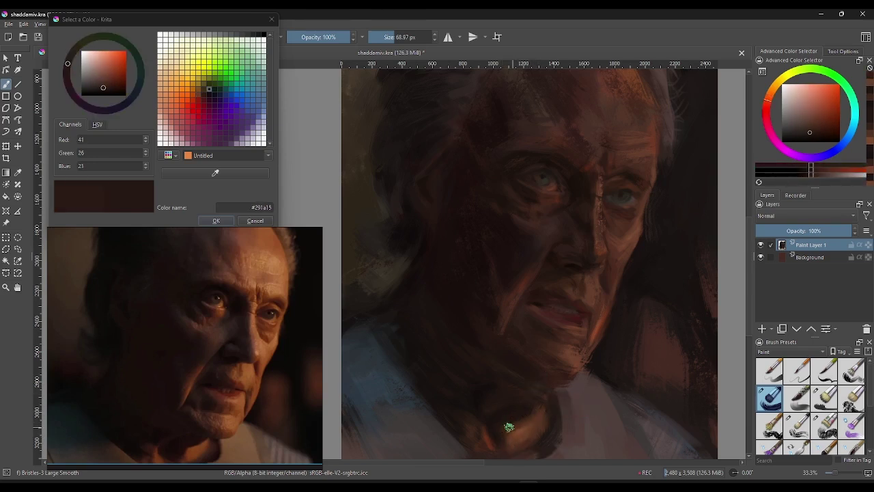
left_click(509, 422, "ctrl")
left_click(526, 418, "ctrl")
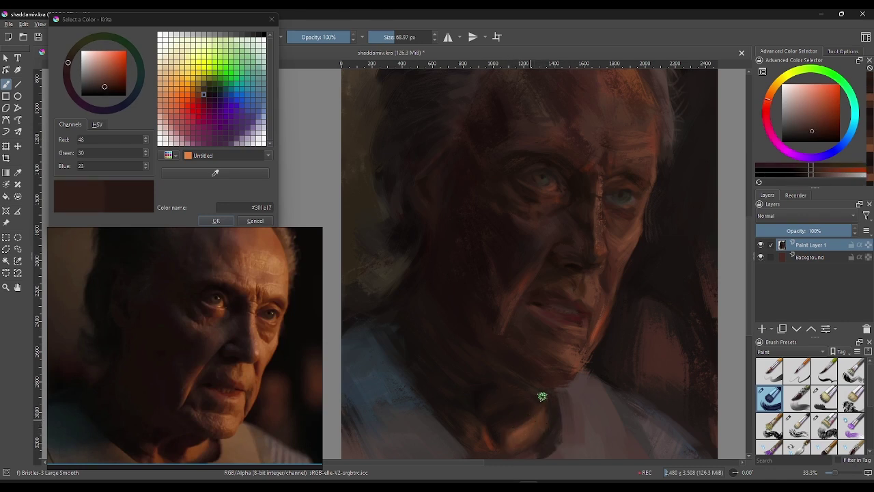
left_click(500, 413, "ctrl")
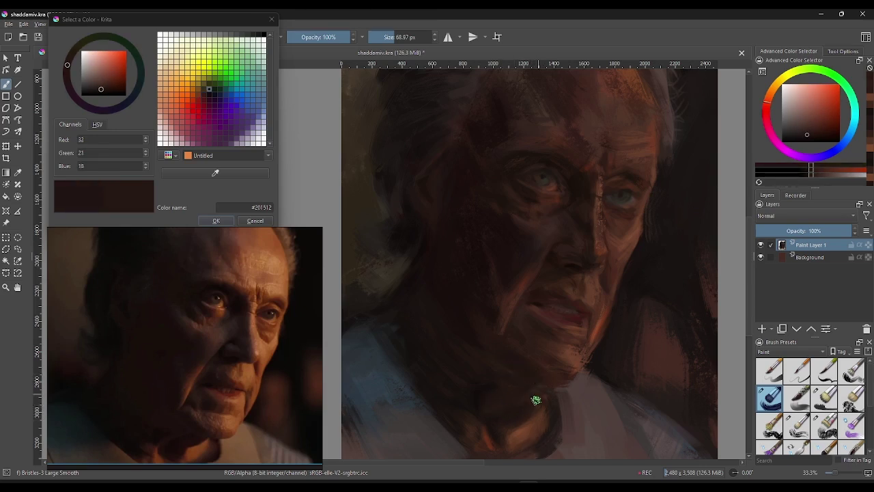
left_click(523, 369, "ctrl")
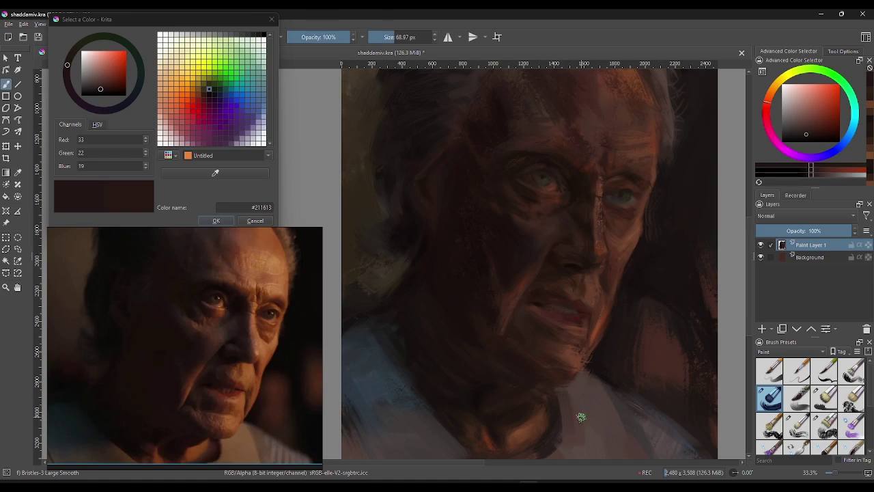
left_click(589, 379, "ctrl")
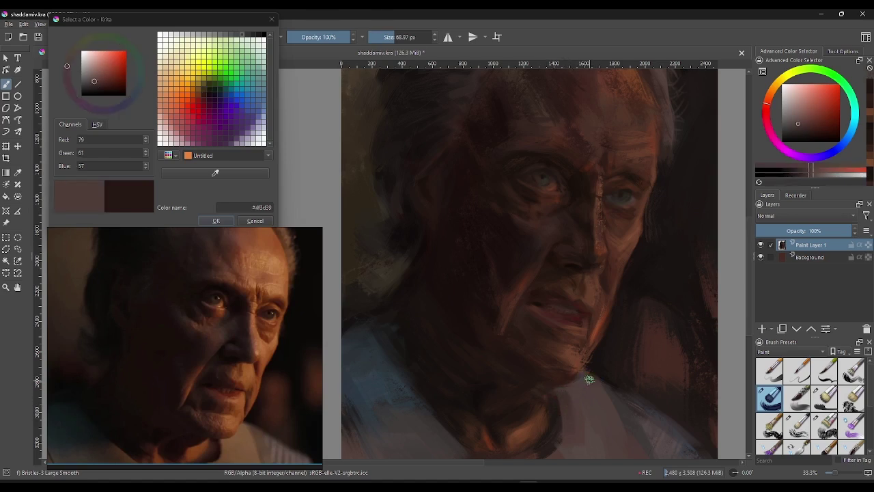
left_click(488, 379, "ctrl")
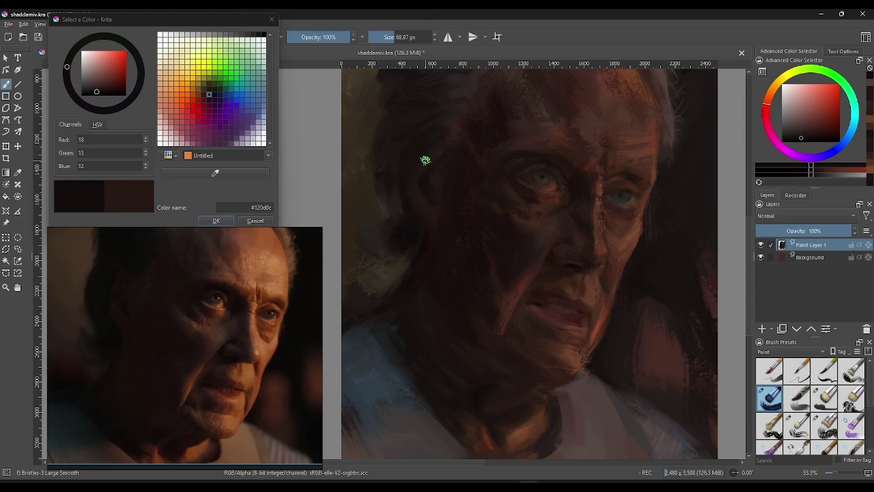
Step: Sample dark tones from the hair shadow, forehead and shadowed eye
left_click(416, 143, "ctrl")
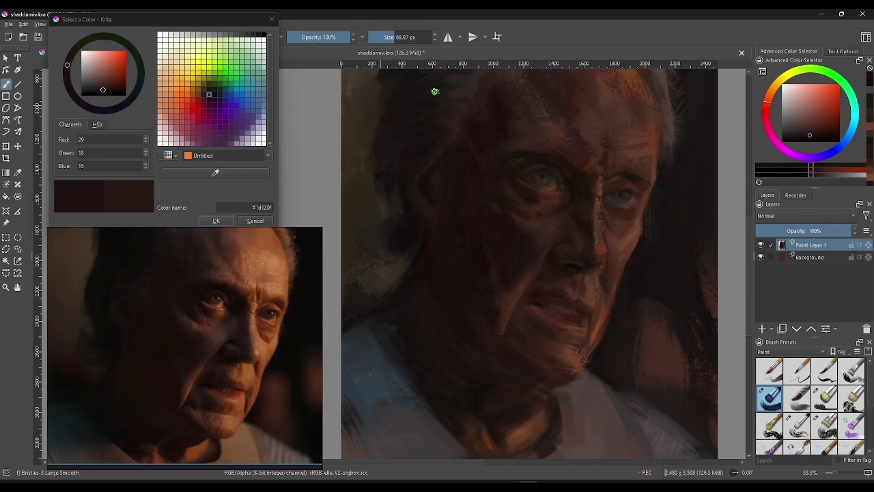
left_click(418, 118)
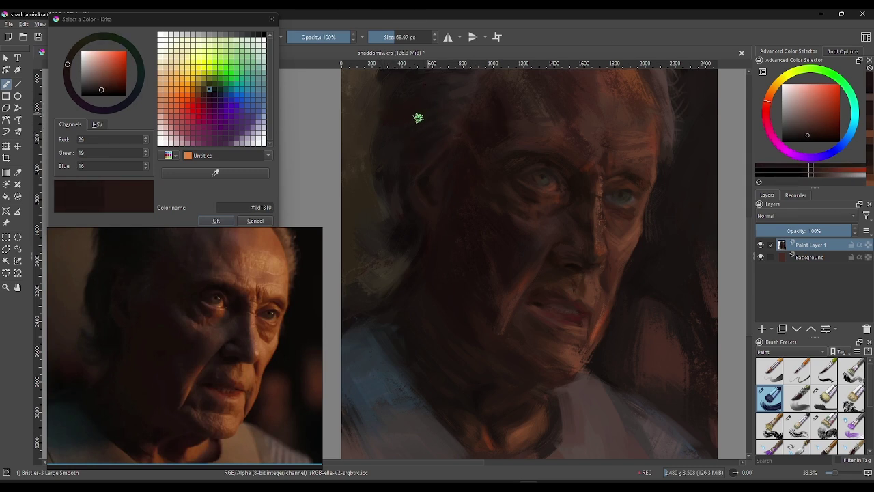
left_click(476, 136)
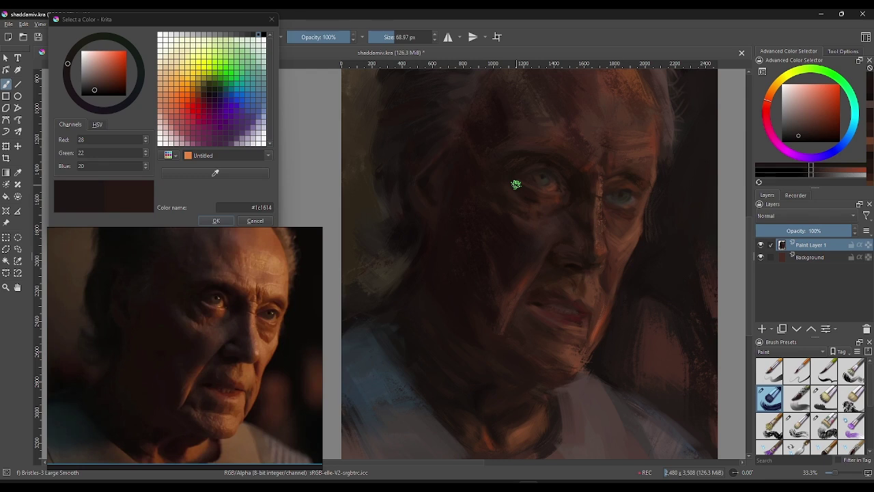
left_click(417, 175)
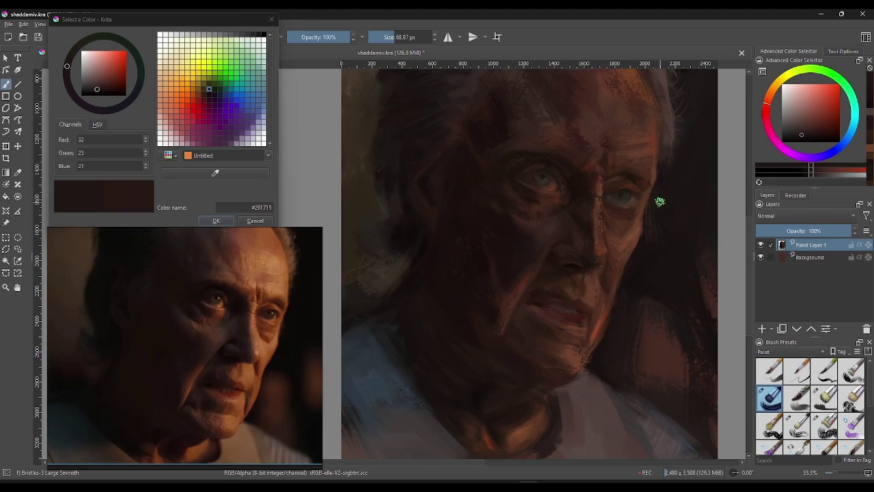
Step: Sample reddish browns from the neck, lips, chin, cheek and beside the nose
left_click(489, 437, "ctrl")
left_click(552, 314, "ctrl")
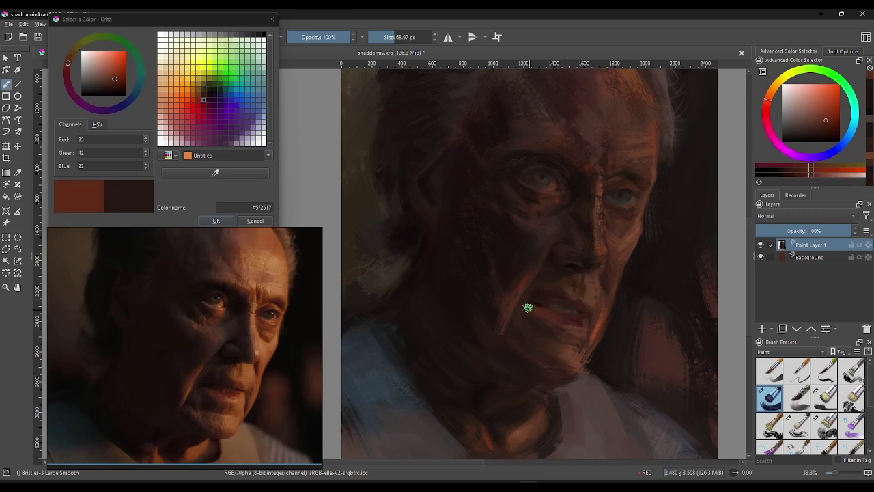
left_click(565, 319, "ctrl")
left_click(589, 338, "ctrl")
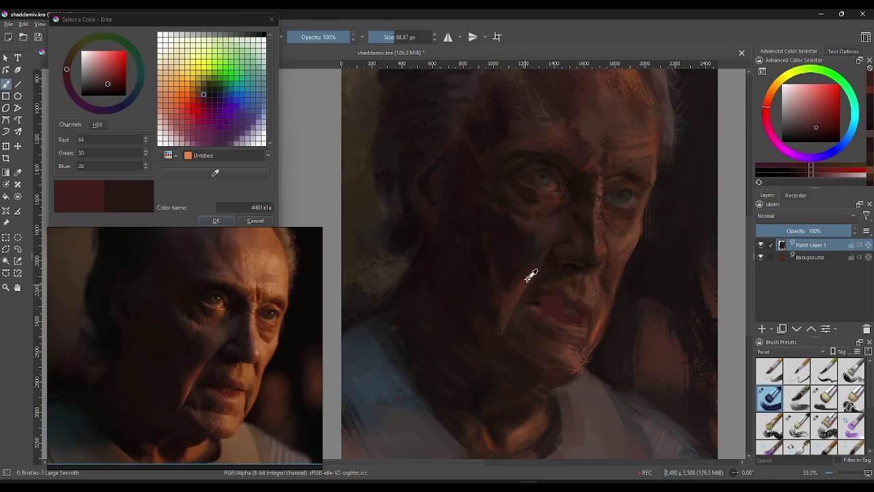
left_click(545, 293, "ctrl")
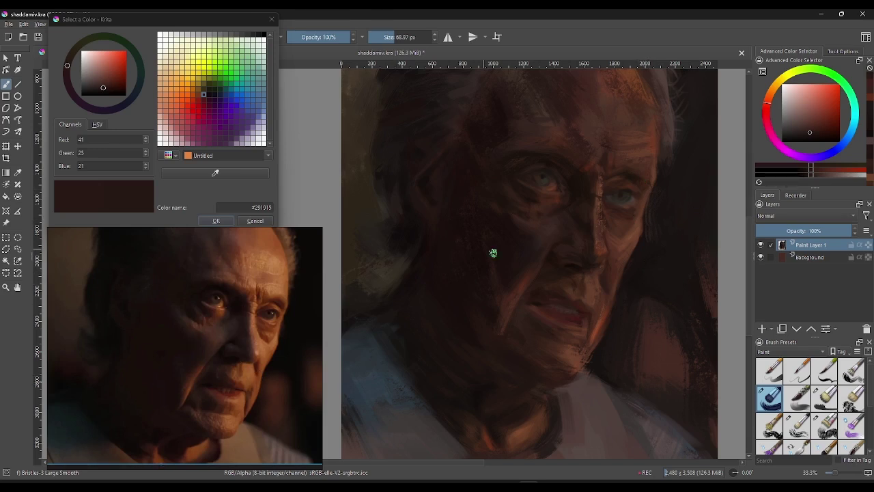
left_click(530, 279, "ctrl")
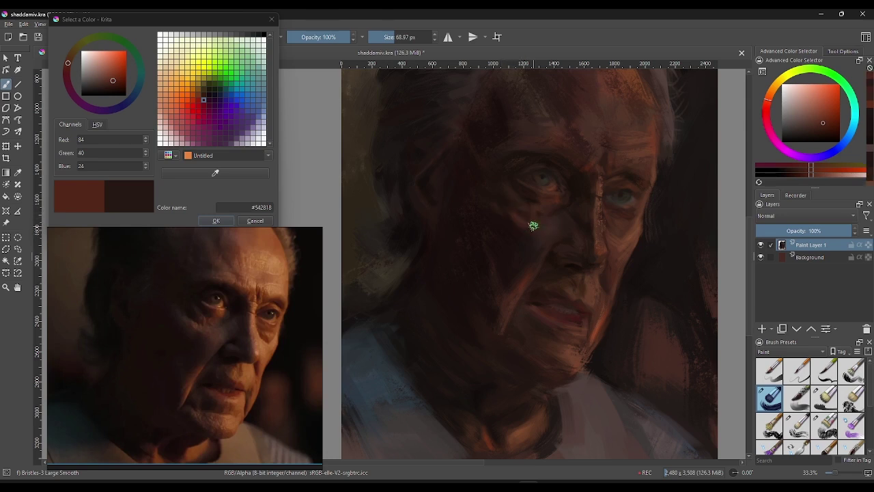
left_click(532, 224, "ctrl")
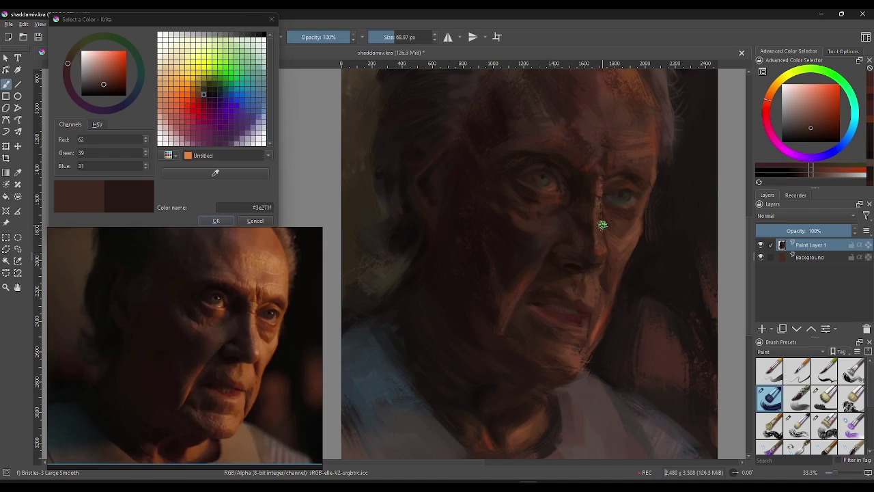
left_click(506, 222, "ctrl")
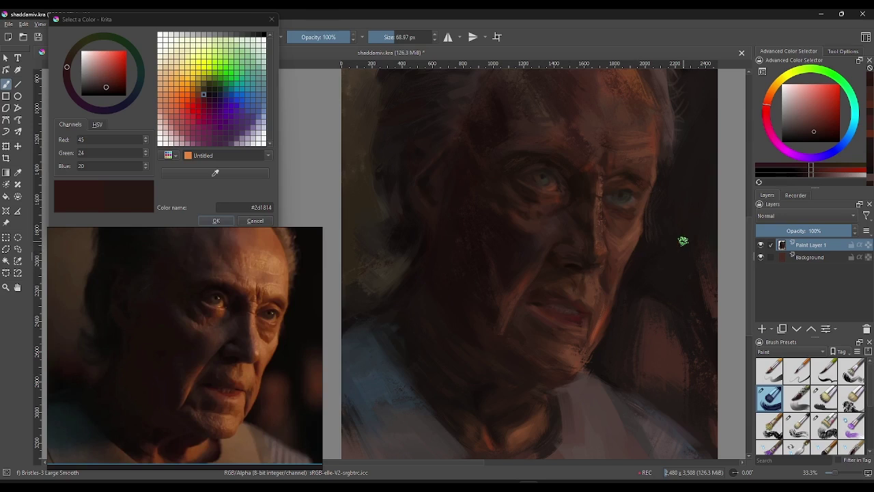
Step: Sample browns from the right side of the face and jaw, ending on cheek brown #533224
left_click(591, 352, "ctrl")
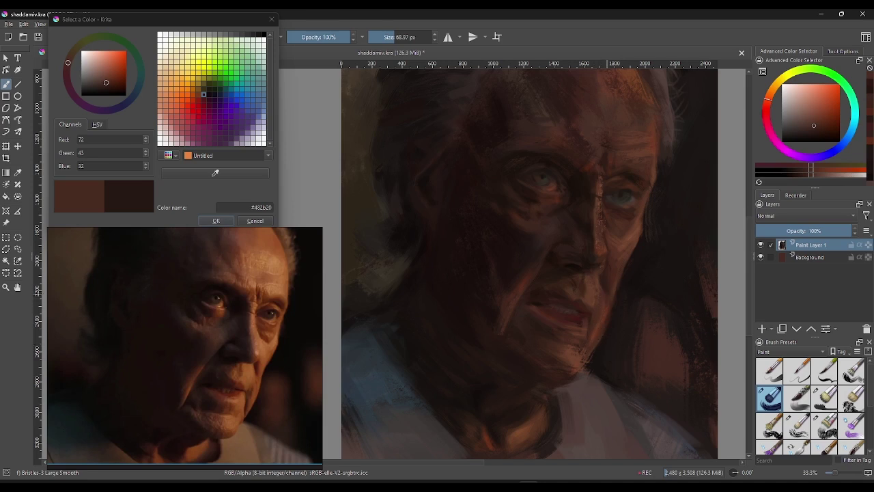
left_click(629, 254, "ctrl")
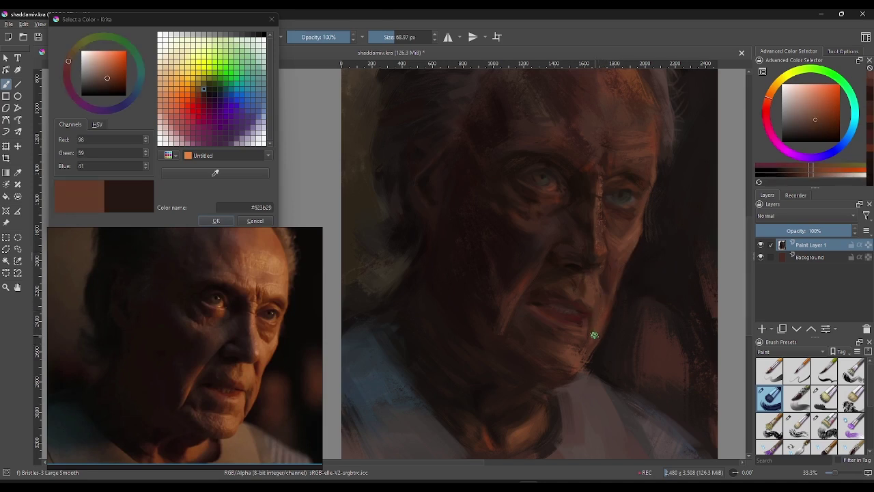
left_click(601, 335, "ctrl")
left_click(605, 305, "ctrl")
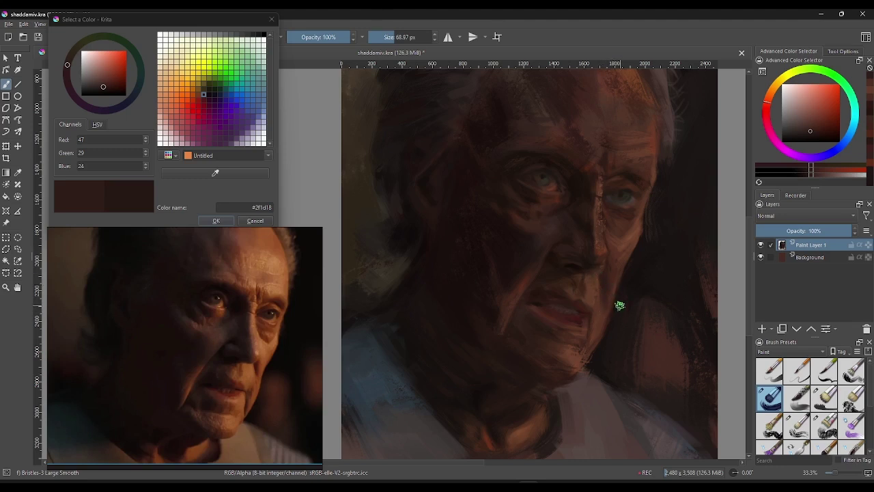
left_click(605, 316, "ctrl")
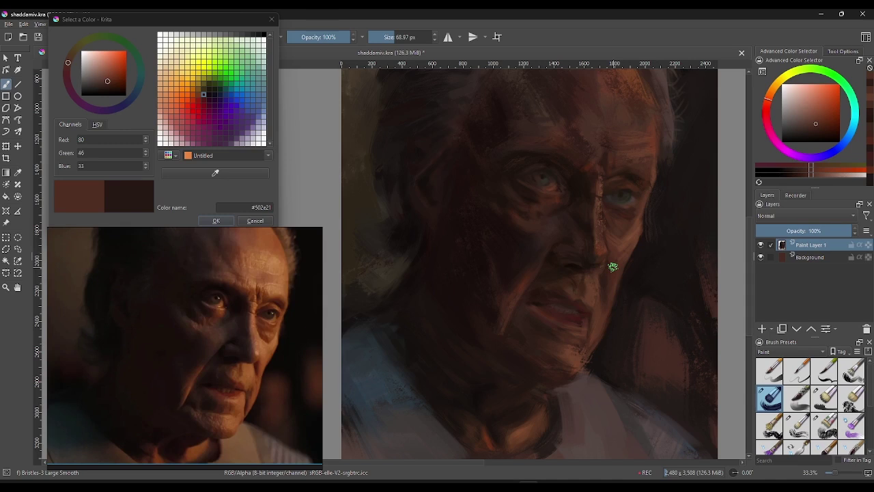
left_click(526, 232)
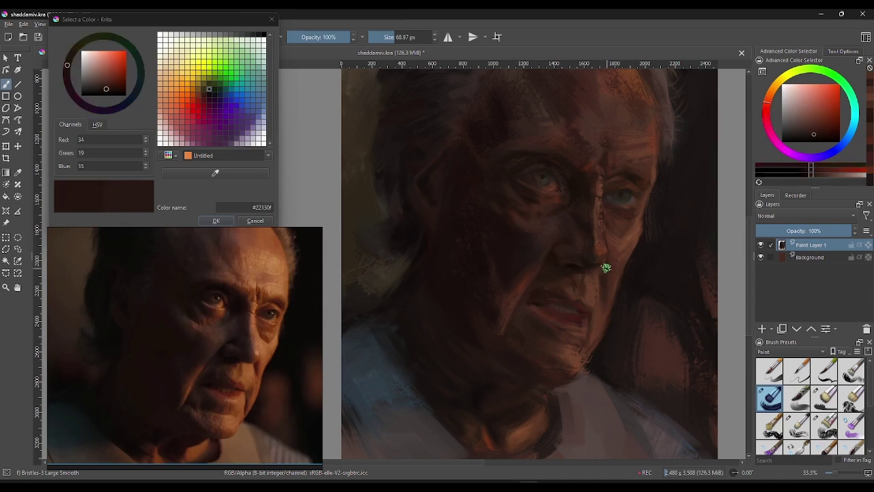
left_click(616, 286)
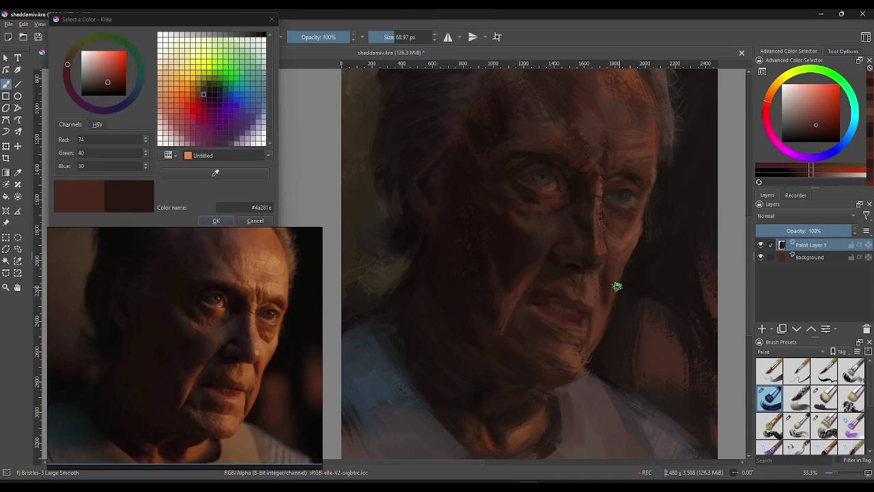
left_click(607, 318)
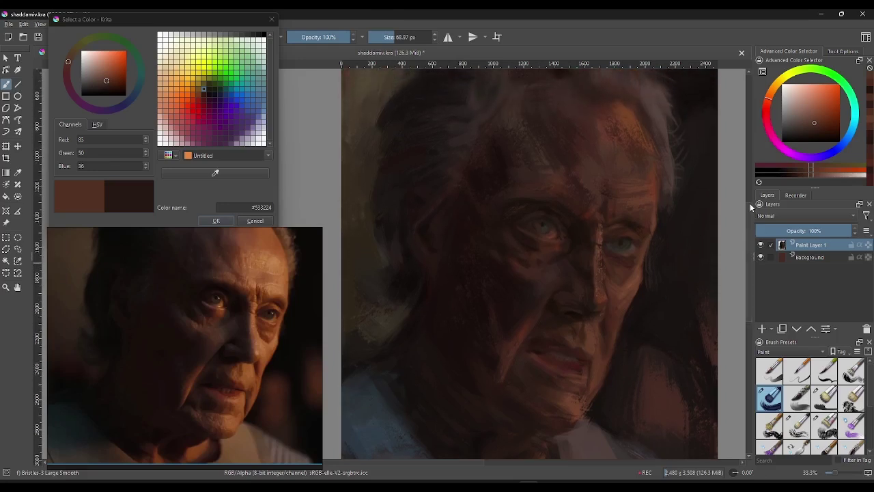
Step: Sample near-black tones from the neck and hair, then reduce the brush to 27.60 px
left_click(476, 428)
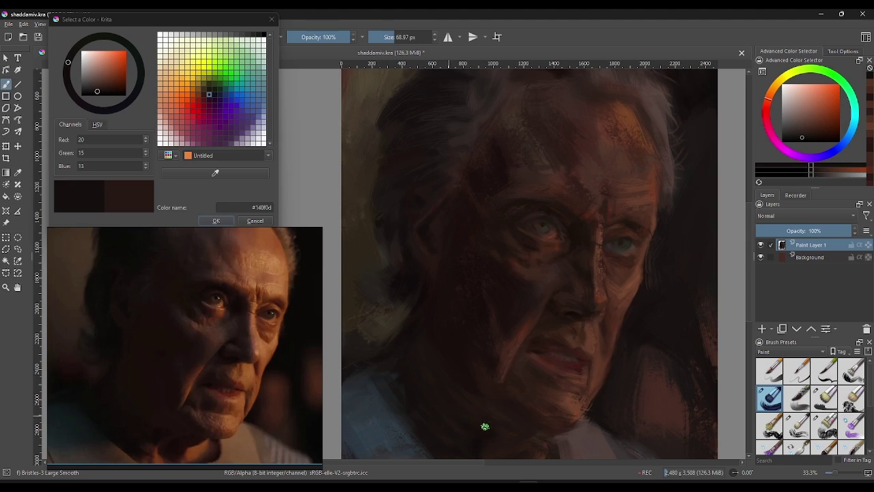
left_click(453, 326)
left_click(435, 306)
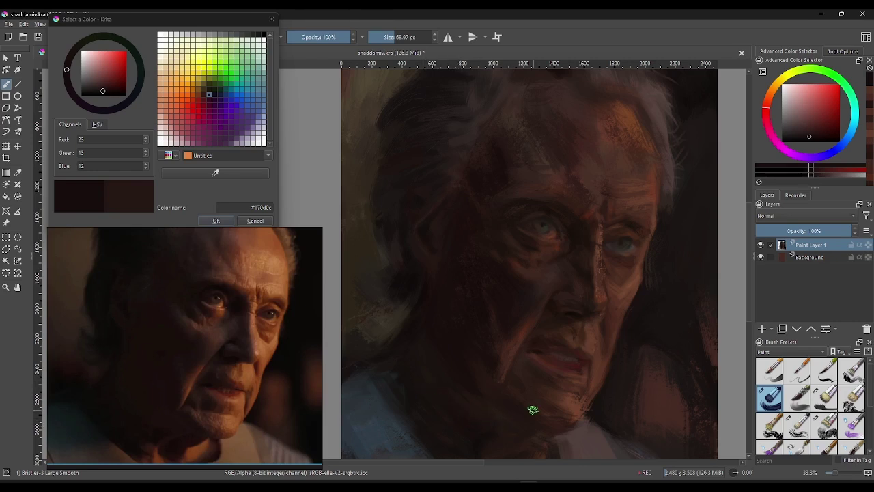
left_click(442, 138)
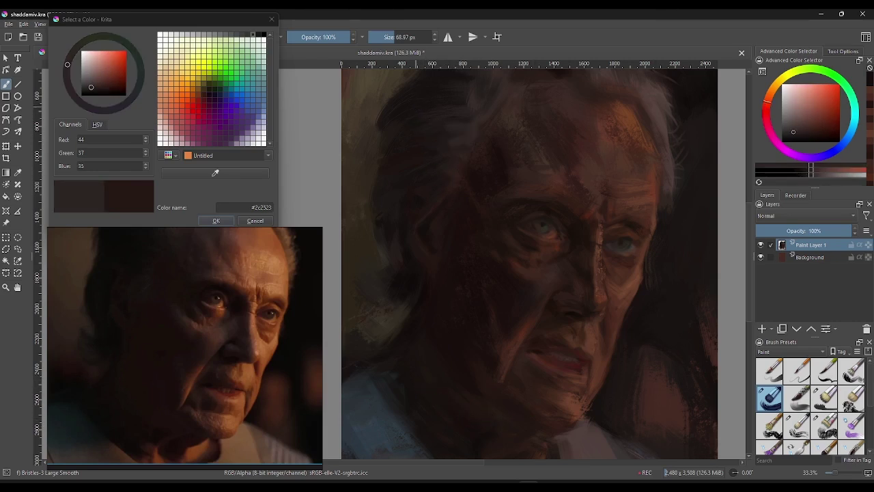
left_click(441, 143)
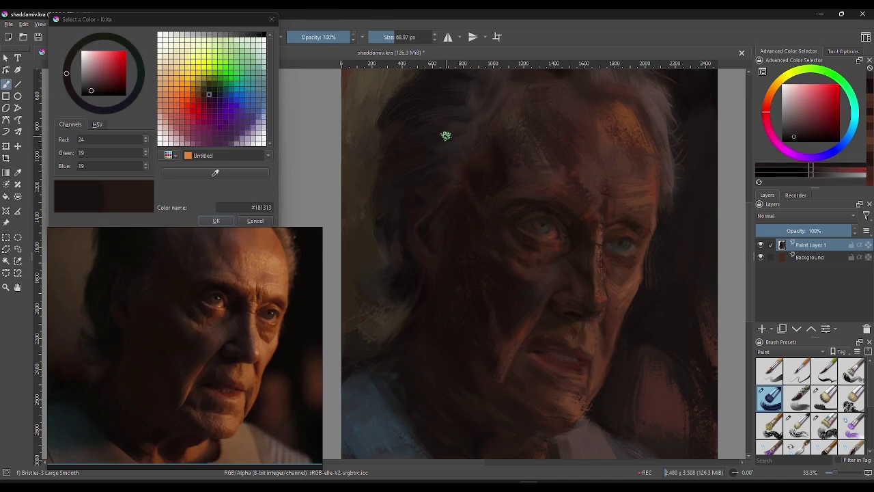
left_click(458, 133)
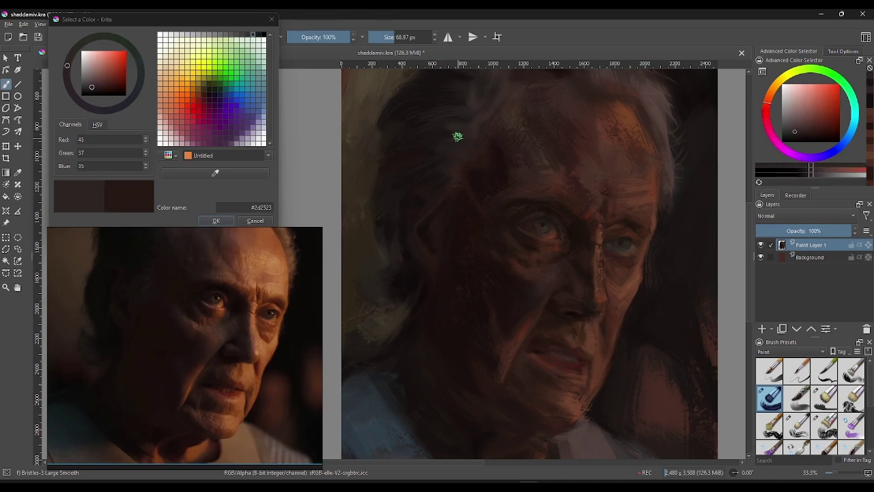
left_click(445, 118)
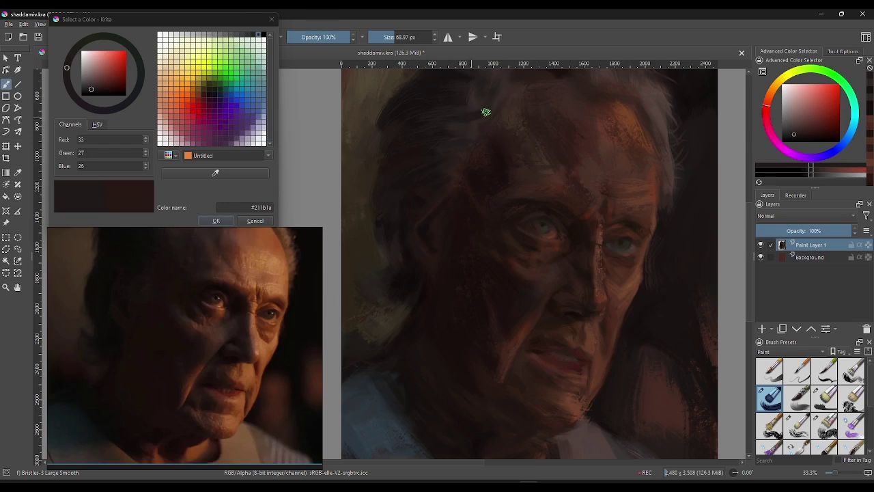
left_click(493, 108)
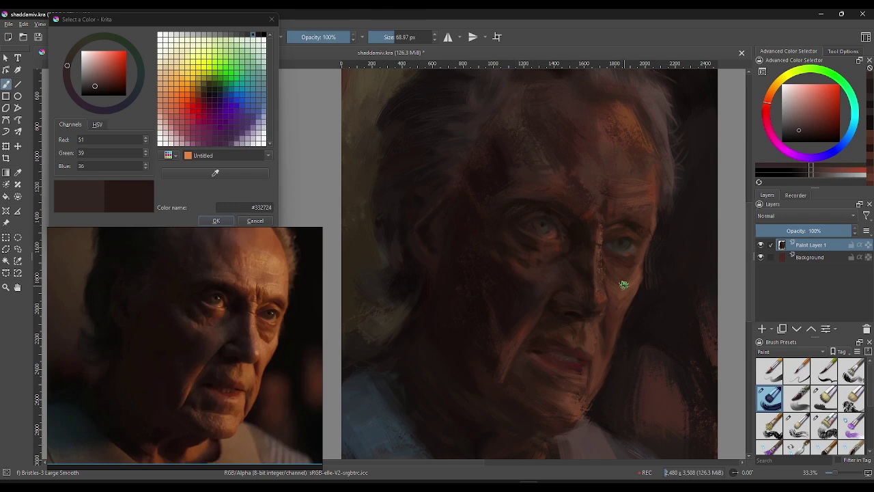
left_click(412, 281)
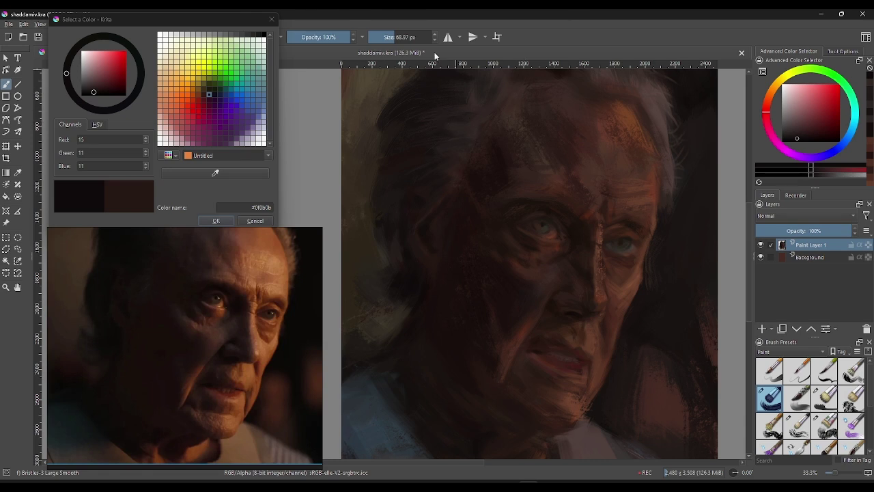
left_click(387, 37)
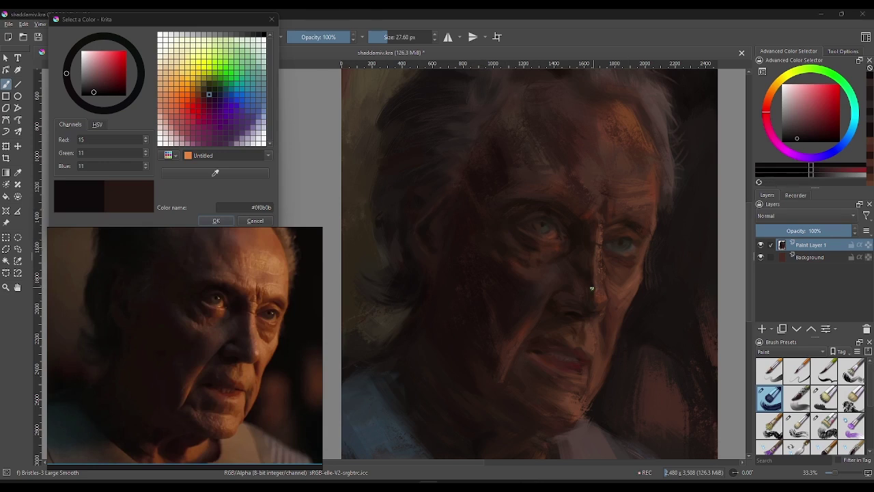
Step: Sample reddish and orange-brown skin tones from the nose, mouth and right cheek
left_click(513, 321, "ctrl")
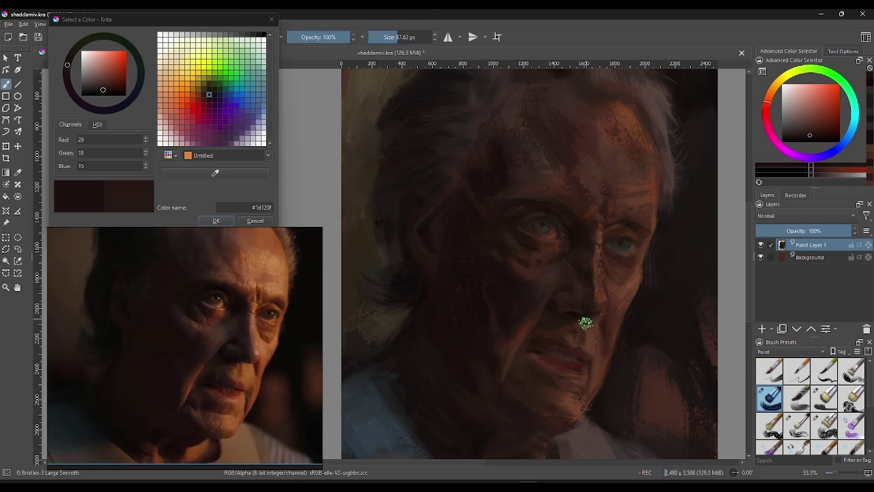
left_click(599, 404, "ctrl")
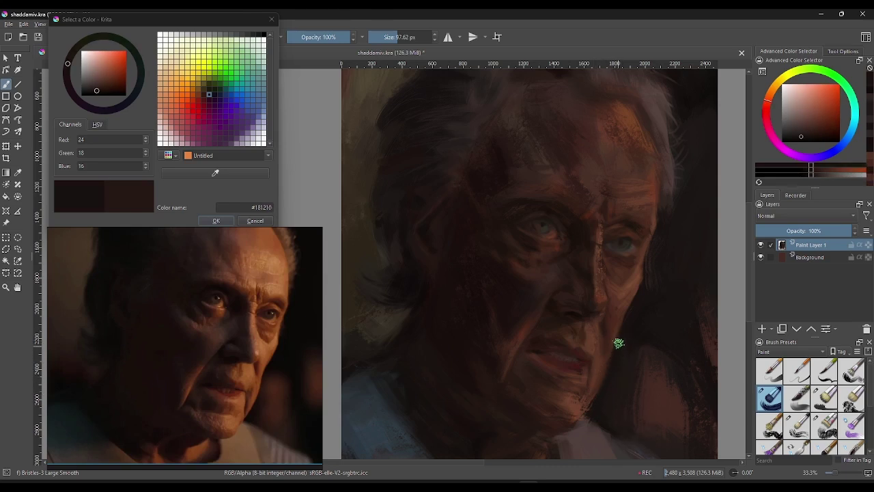
left_click(610, 361, "ctrl")
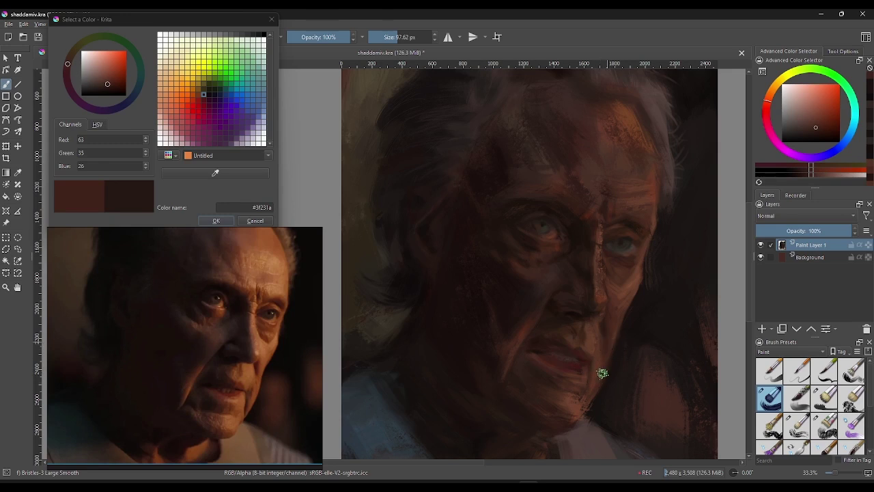
left_click(604, 386, "ctrl")
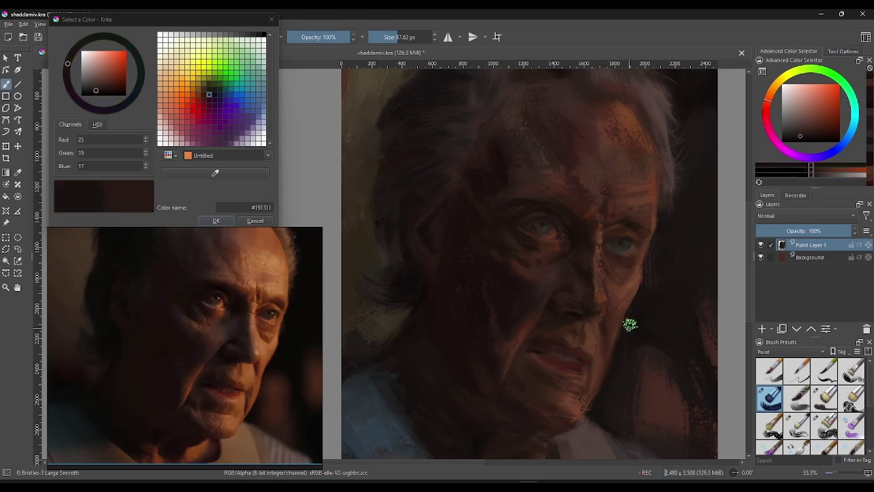
left_click(616, 321, "ctrl")
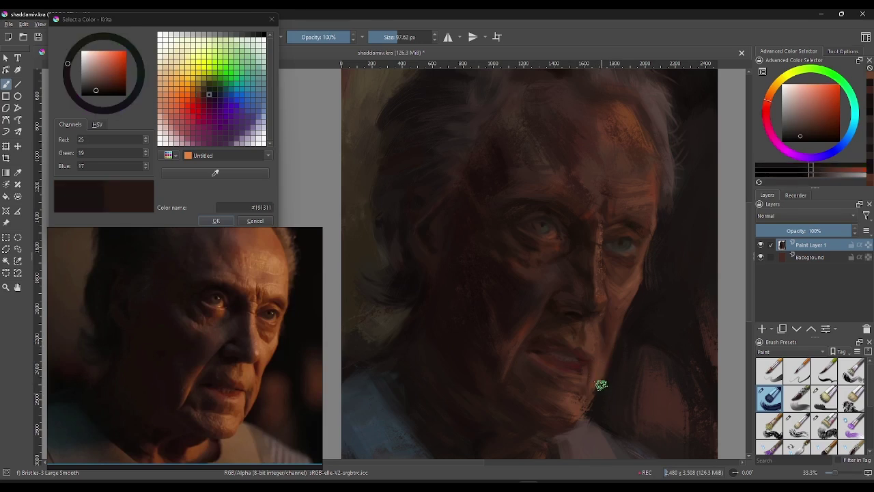
left_click(601, 385, "ctrl")
left_click(600, 369, "ctrl")
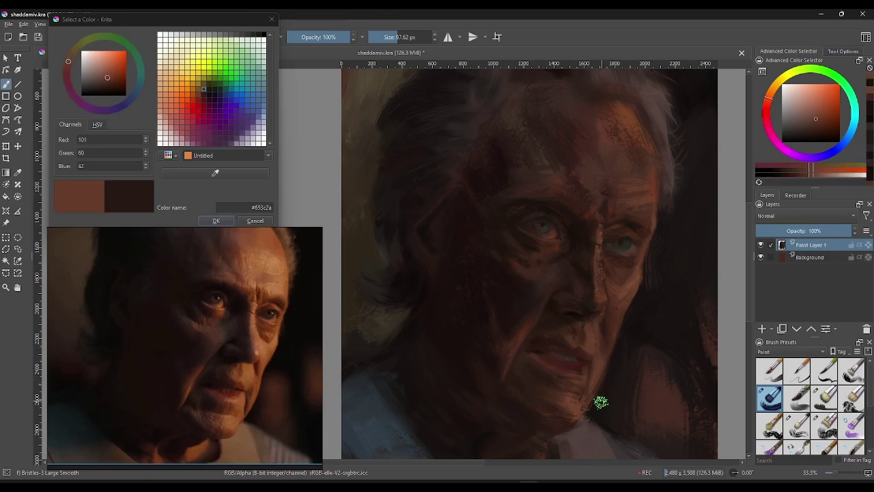
Step: Alternate between near-black jaw shadows and mid cheek browns, ending on near-black #191413
left_click(607, 383, "ctrl")
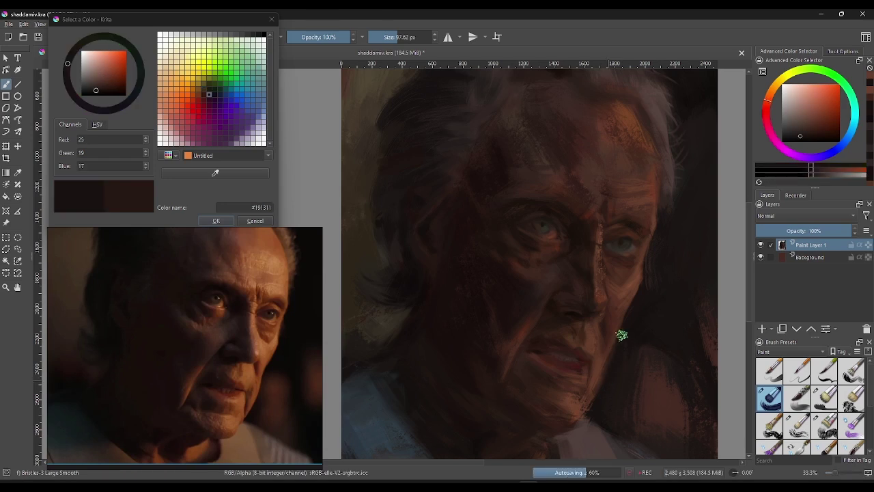
left_click(605, 366, "ctrl")
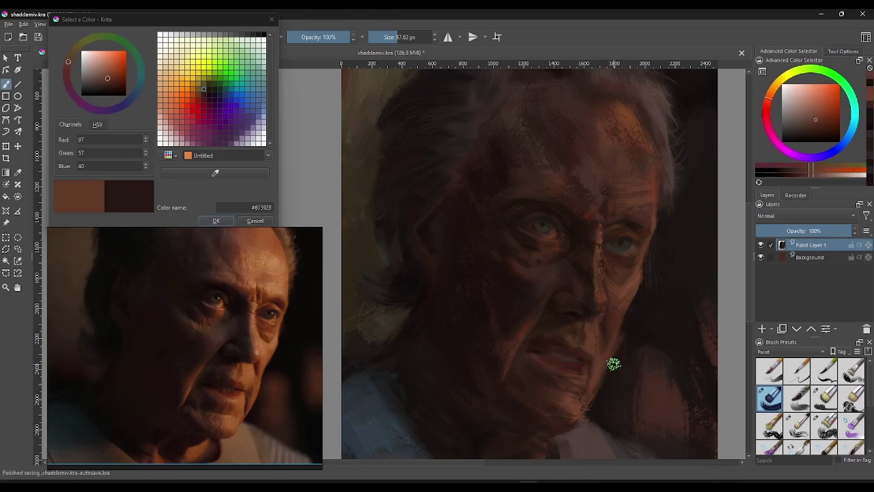
left_click(621, 330, "ctrl")
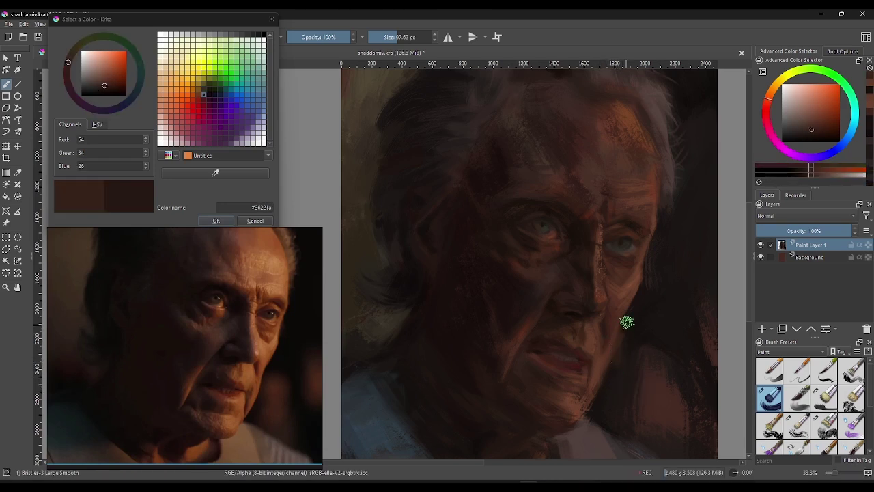
left_click(629, 339, "ctrl")
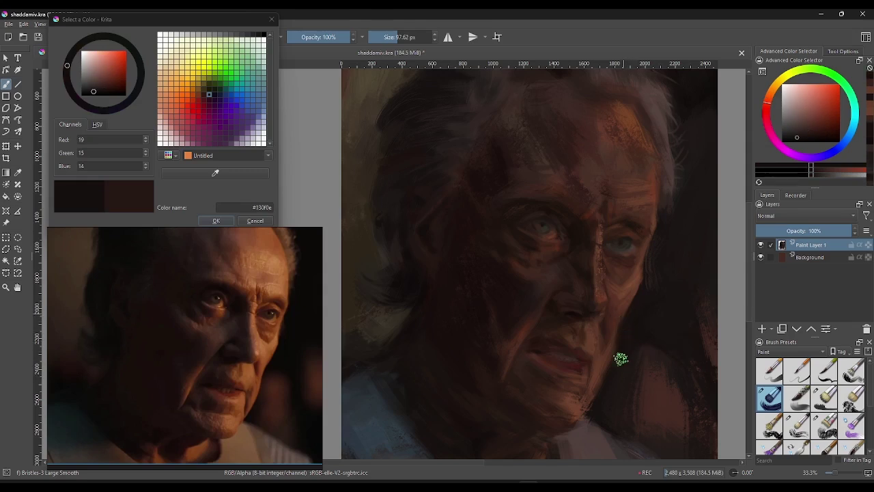
left_click(615, 347, "ctrl")
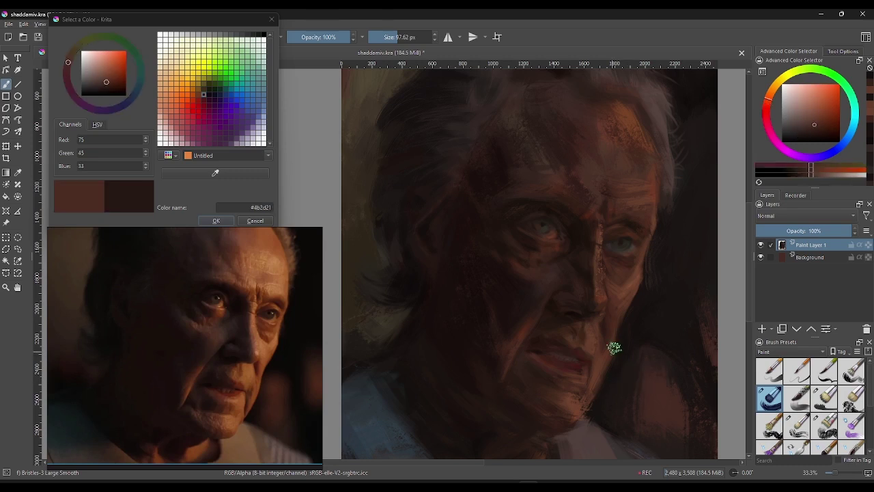
left_click(616, 371, "ctrl")
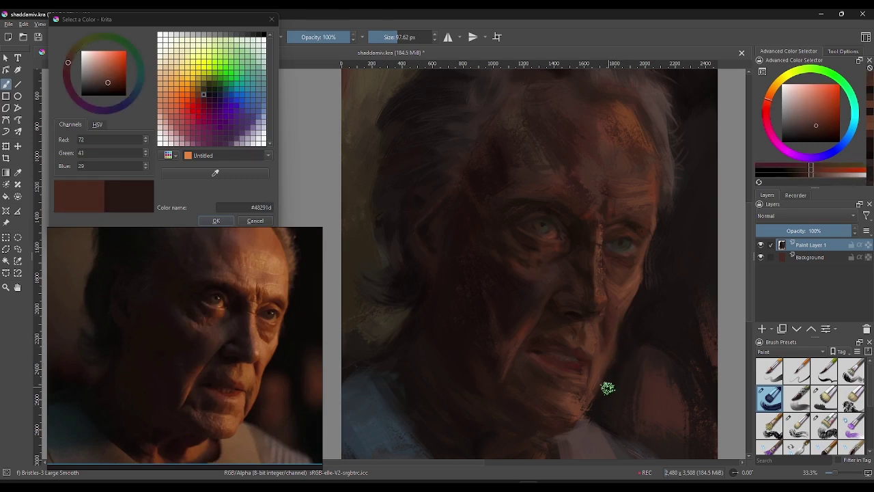
left_click(604, 390, "ctrl")
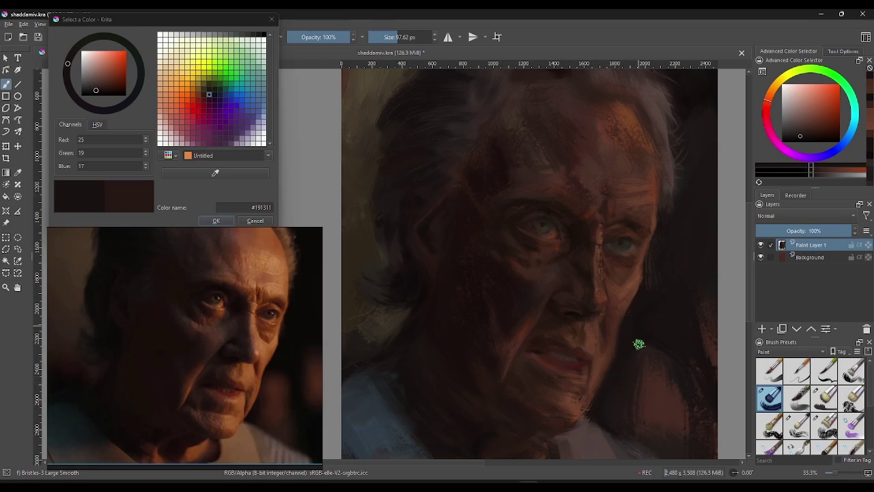
Step: Sample dark tones along the face's right edge and temple, ending on background near-black #1b1413
left_click(657, 279, "ctrl")
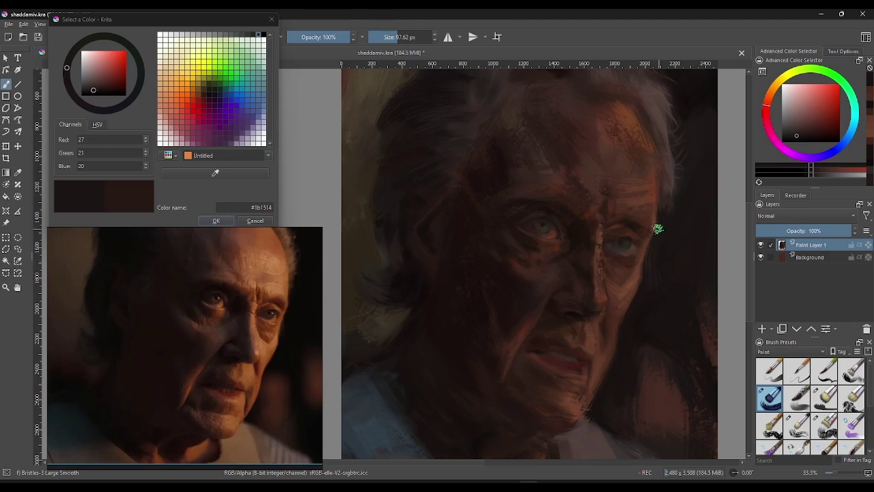
left_click(660, 247, "ctrl")
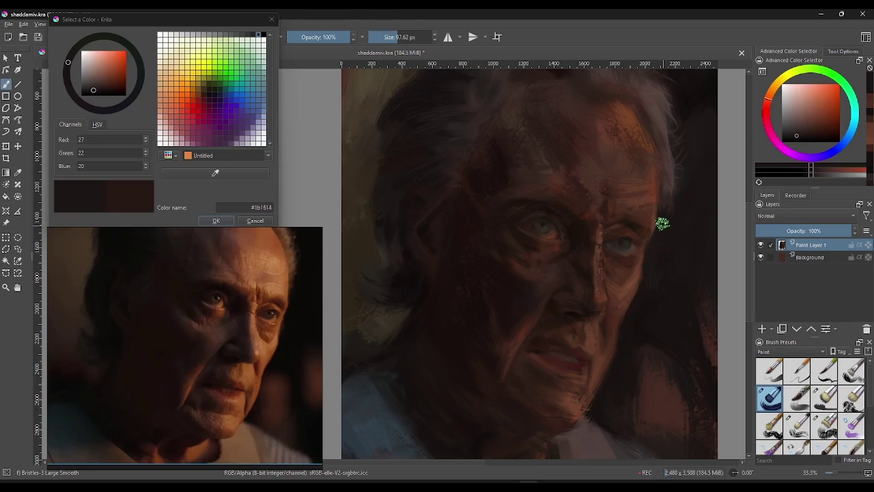
left_click(669, 203, "ctrl")
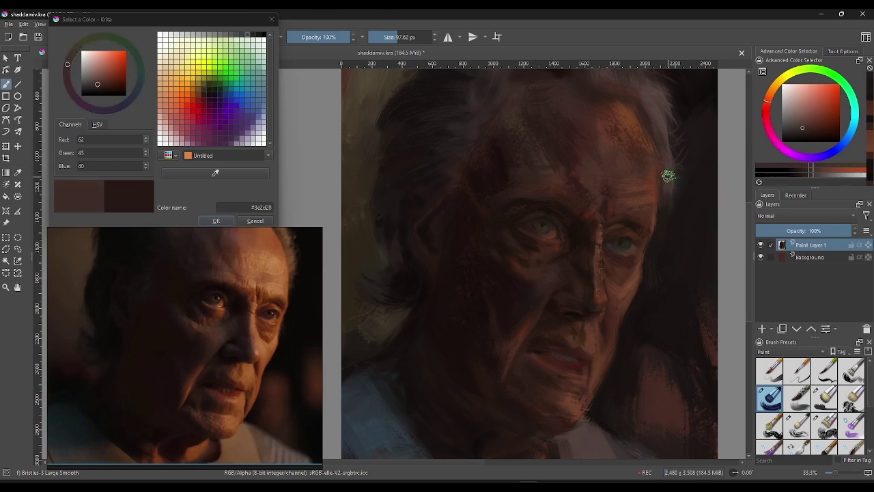
left_click(673, 206, "ctrl")
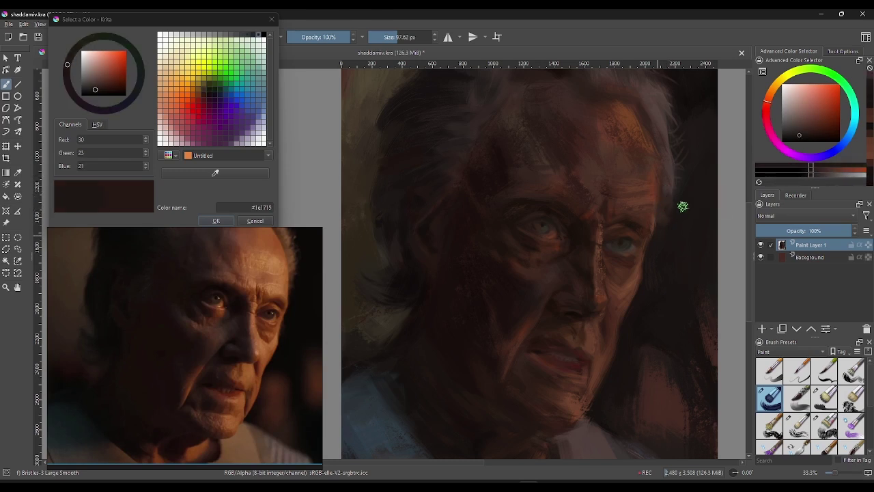
left_click(671, 208, "ctrl")
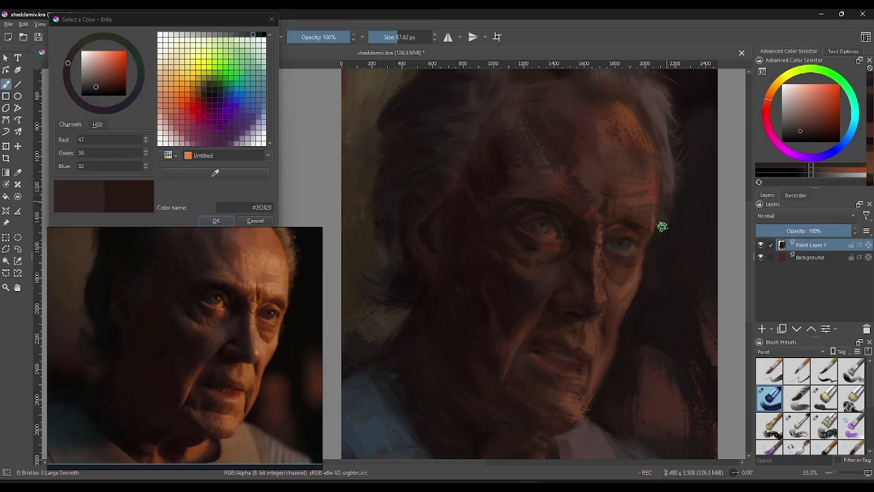
left_click(657, 294, "ctrl")
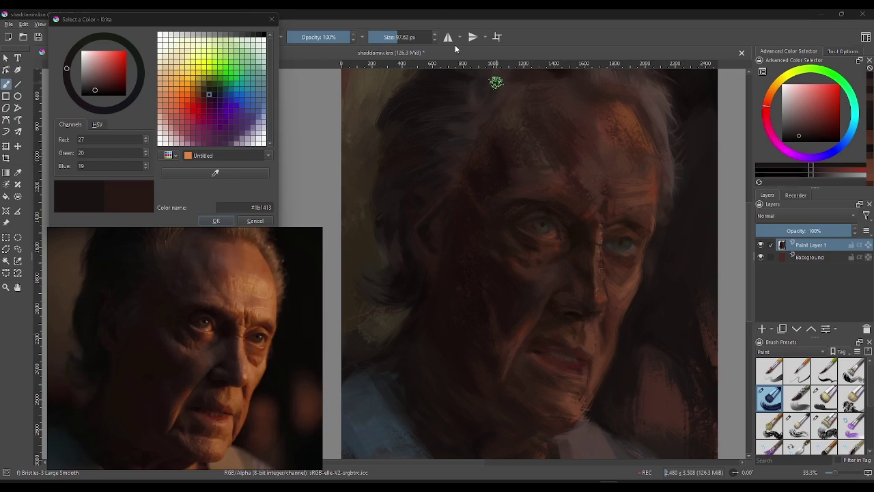
Step: Shrink the brush slightly and sample background near-black and browns from the hair and hairline
left_click_drag(497, 80, 489, 85)
left_click(489, 85, "ctrl")
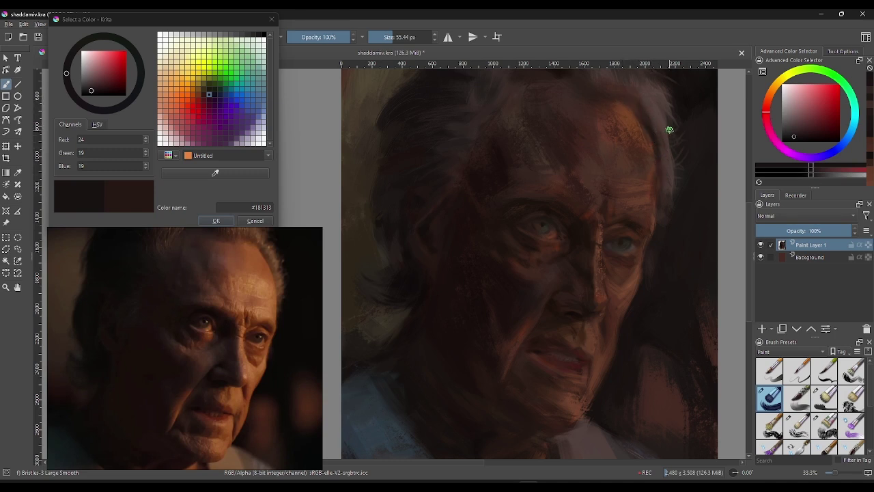
left_click(645, 101, "ctrl")
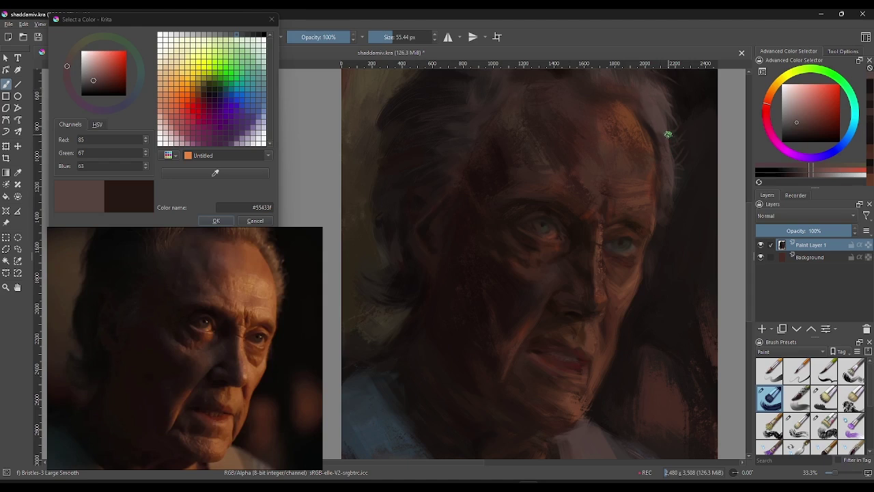
left_click(630, 103, "ctrl")
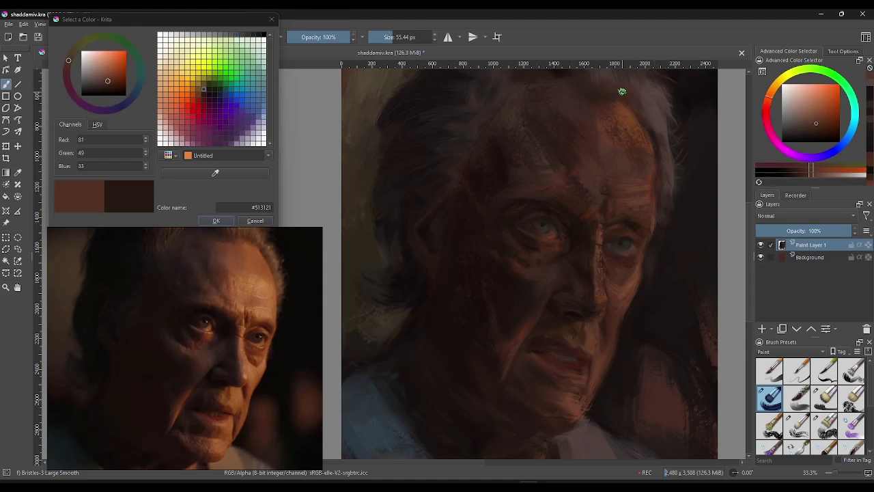
left_click(638, 117, "ctrl")
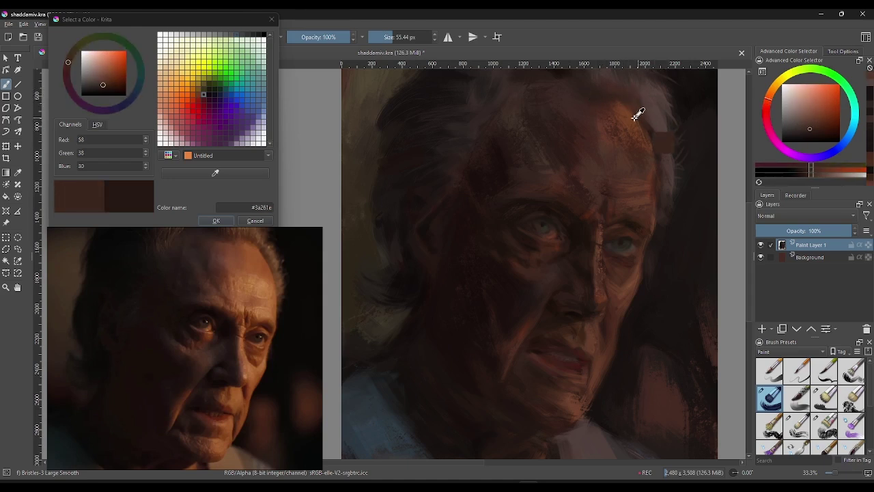
left_click(620, 101, "ctrl")
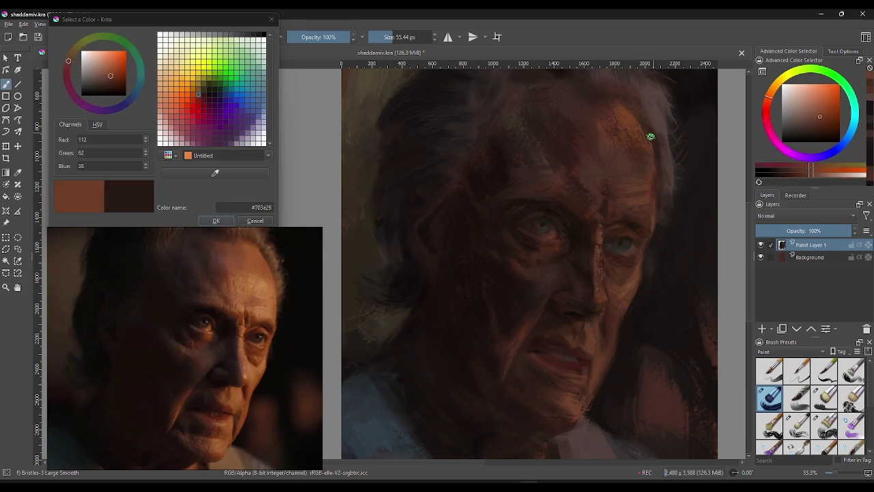
left_click(650, 133, "ctrl")
left_click(667, 183, "ctrl")
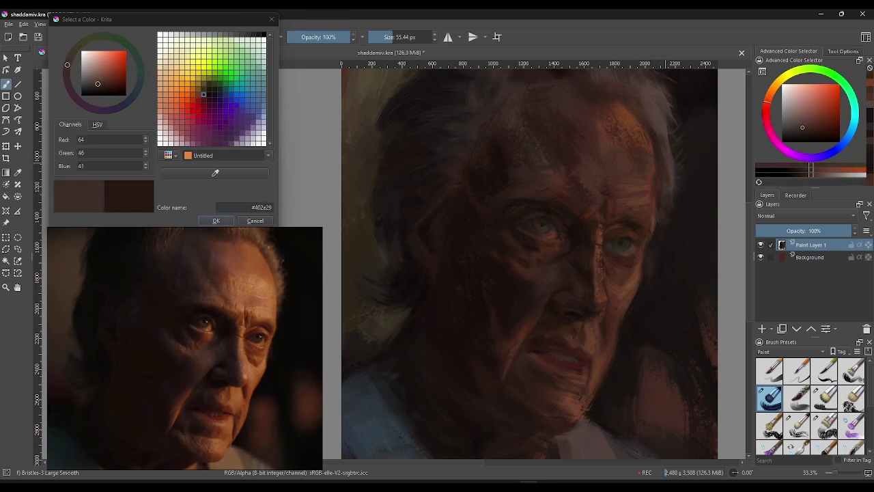
left_click(653, 120, "ctrl")
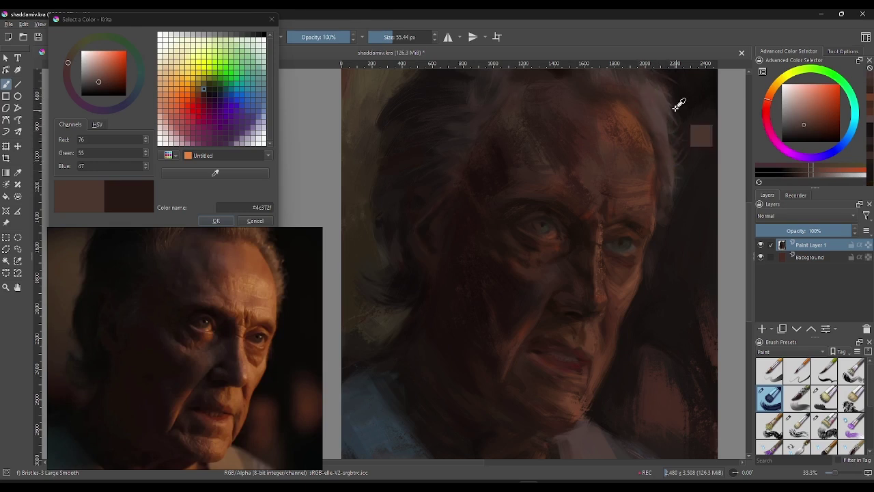
Step: Sample very dark browns from the hair and the near-black background beside it
left_click(675, 118, "ctrl")
left_click(678, 106, "ctrl")
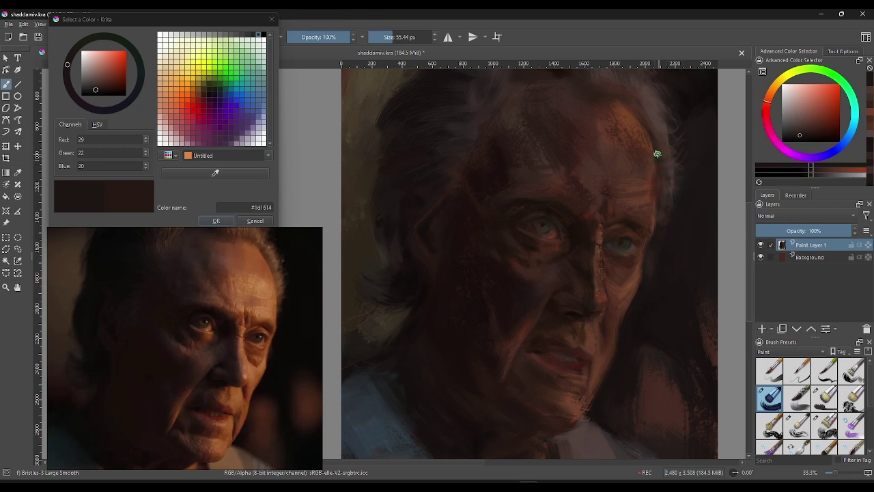
left_click(658, 147)
left_click(659, 141)
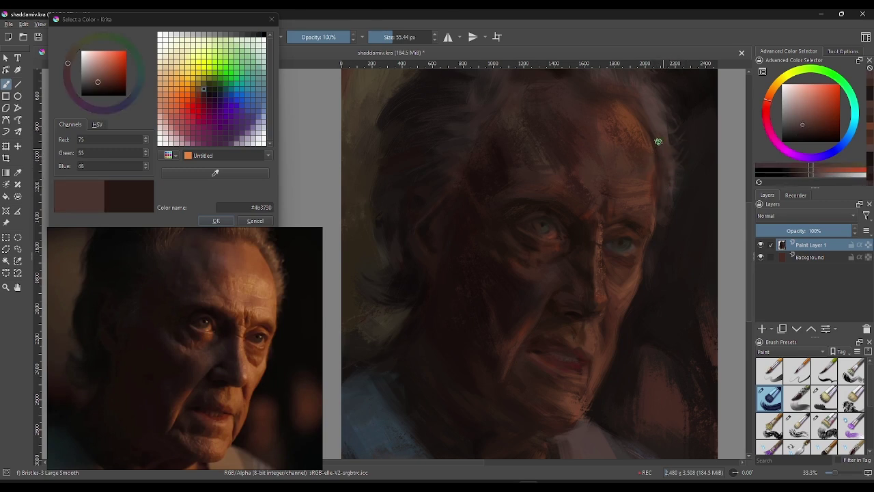
left_click(671, 181)
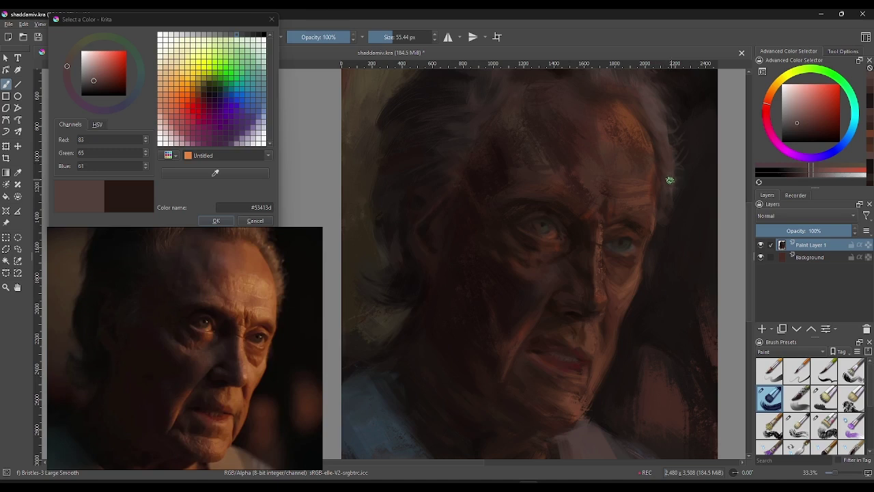
left_click(675, 191)
left_click(676, 213)
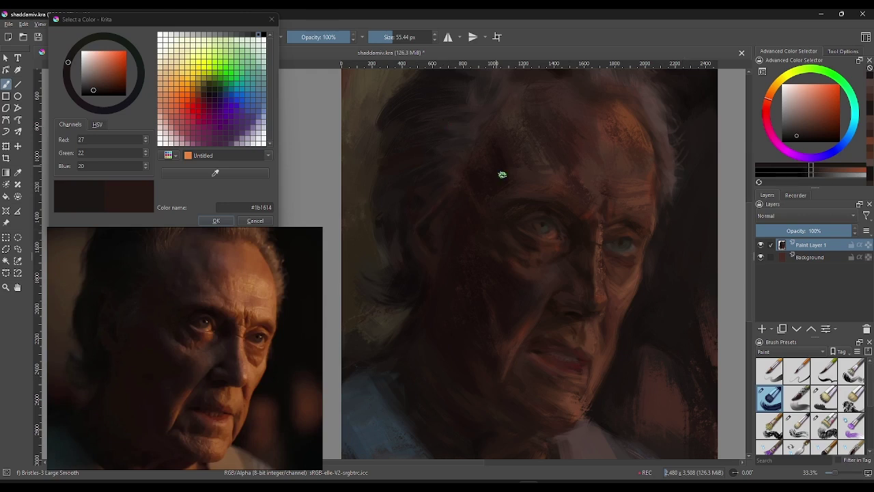
Step: Sample reddish and warm browns at the hair edge, moving to the darkest background tone
left_click(660, 150)
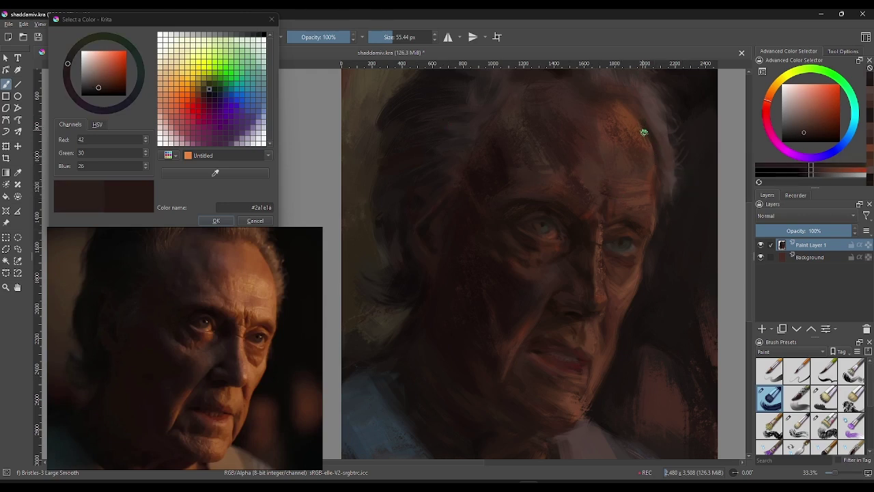
left_click(646, 123)
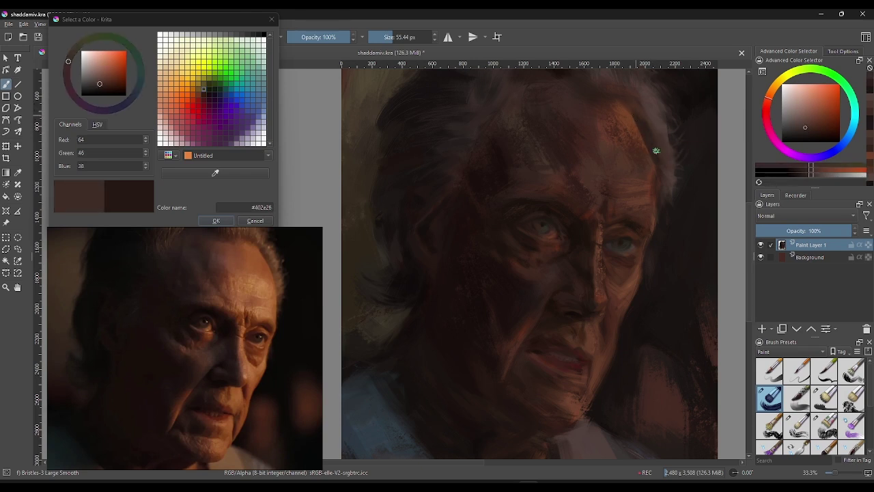
left_click(649, 151)
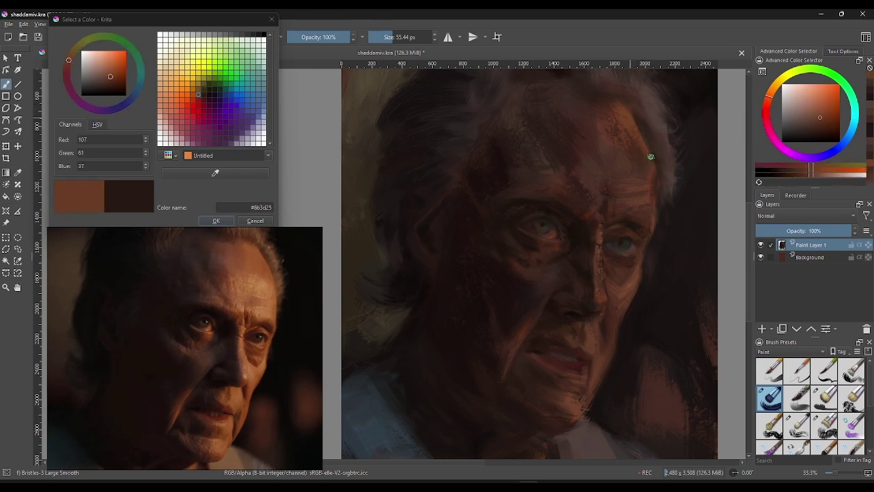
left_click(653, 146)
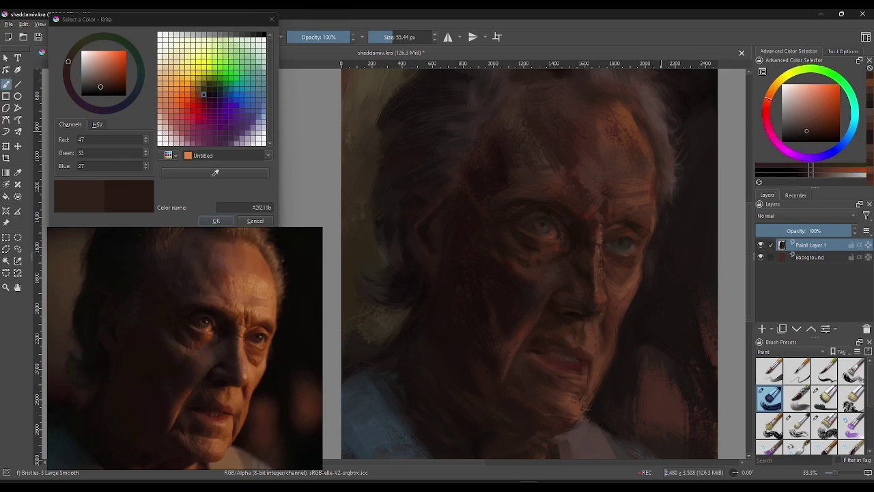
left_click(673, 141)
left_click(673, 115)
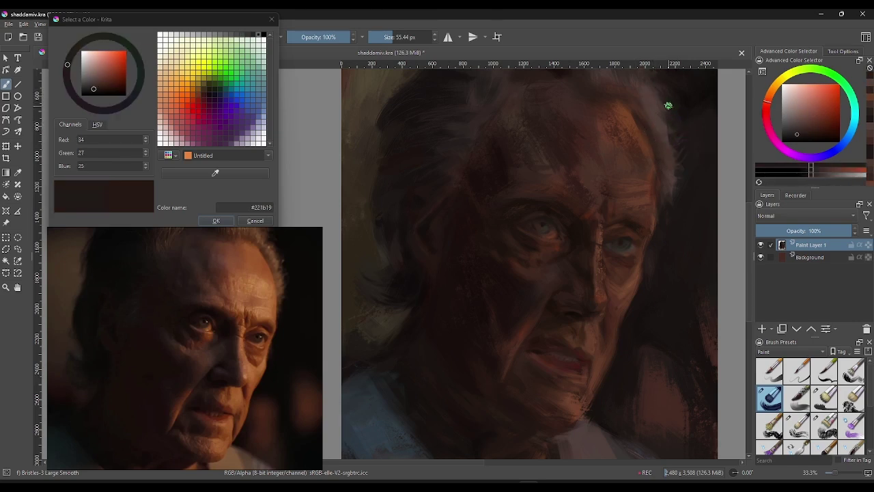
left_click(669, 106)
left_click(675, 101)
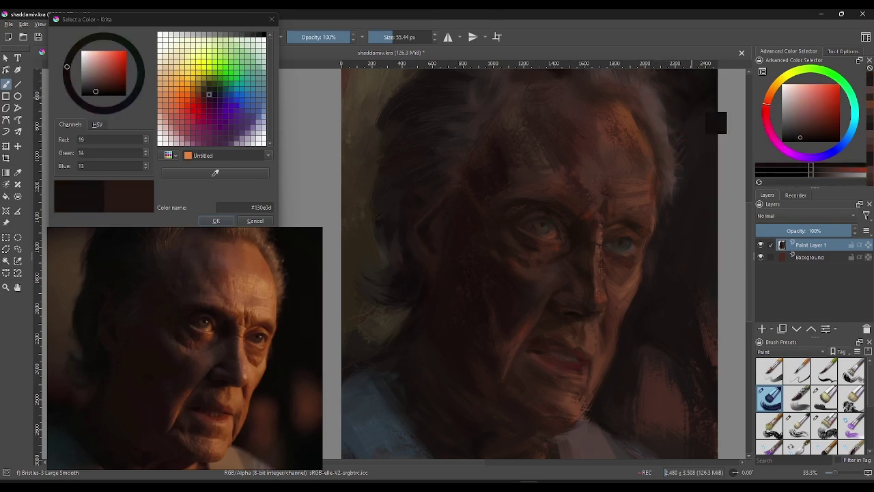
Step: Sample greyish and dark background browns along the top edge, ending on near-black #16110f
left_click(651, 76)
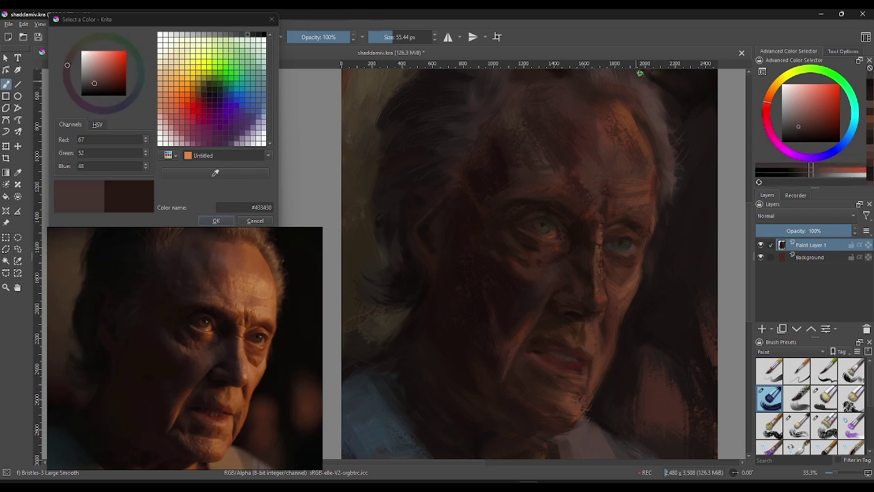
left_click(647, 83)
left_click(685, 127)
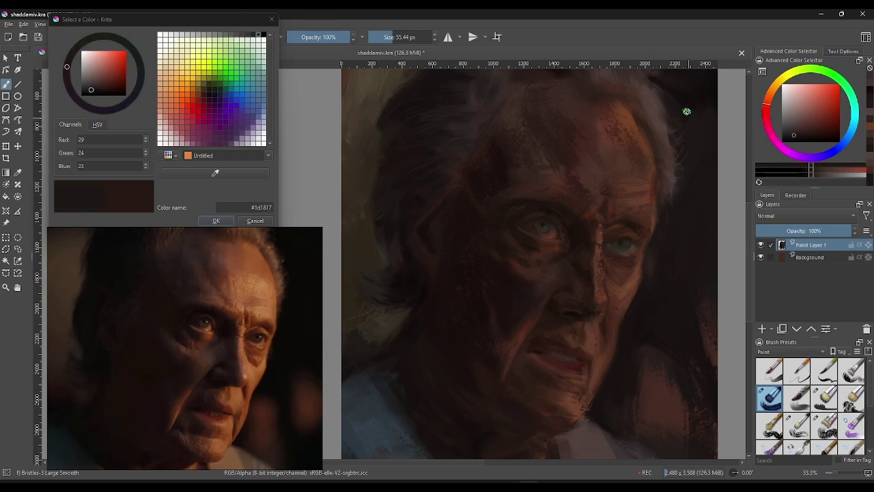
left_click(693, 139)
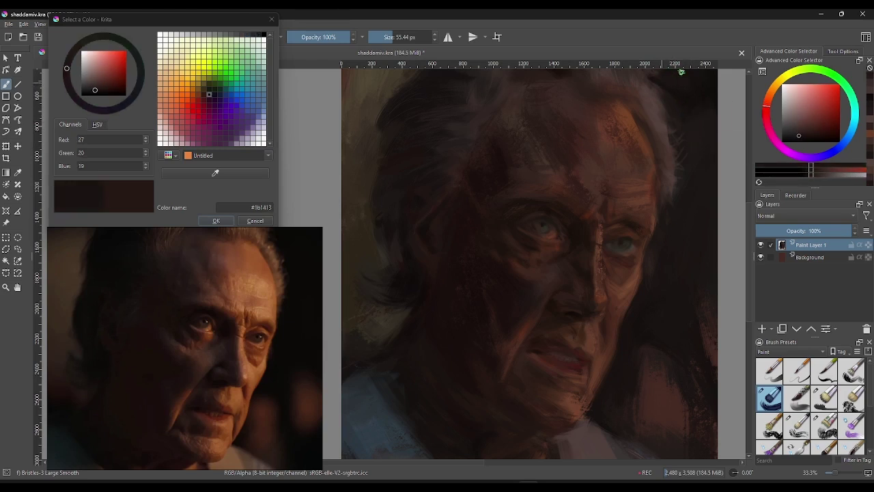
left_click(658, 81)
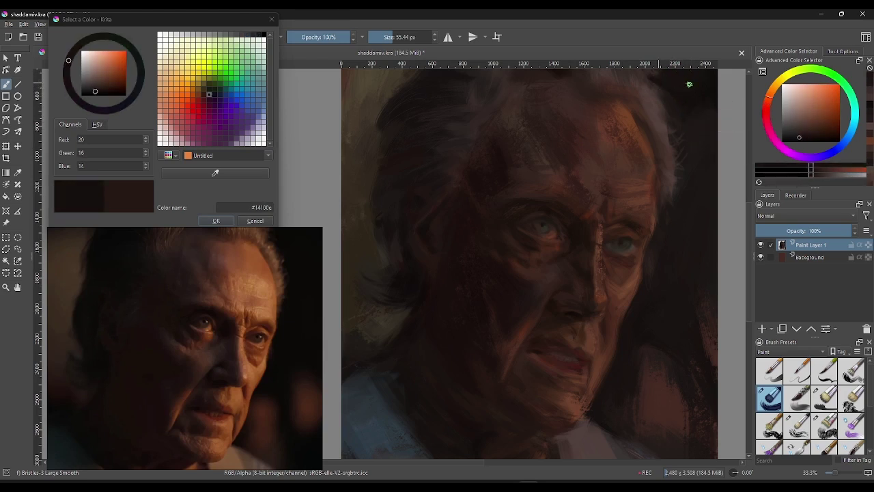
left_click(668, 88)
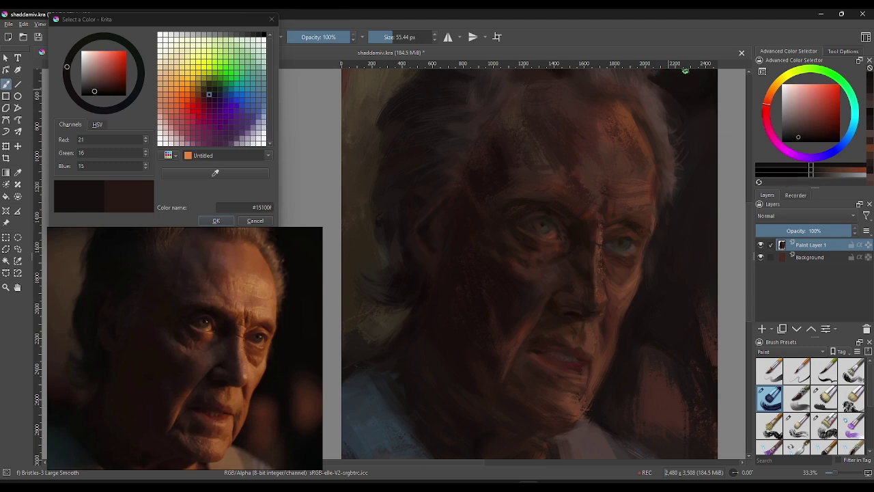
left_click(668, 84)
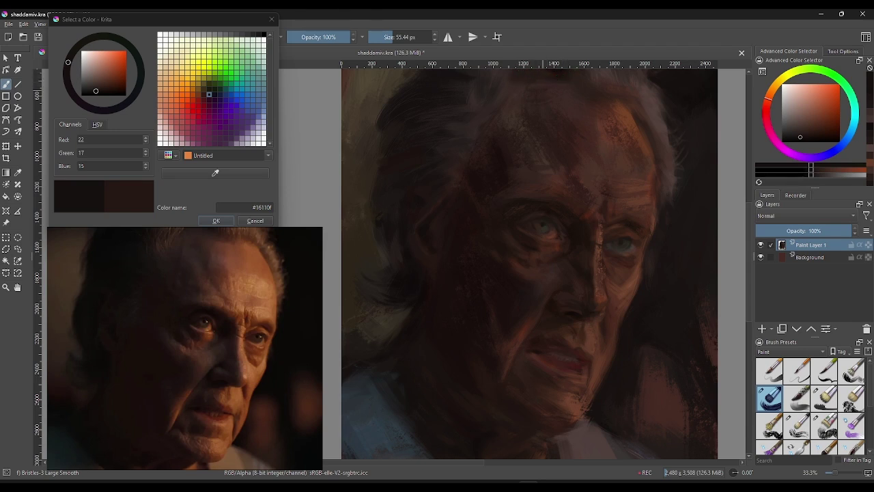
Step: Sample mid-dark and warm orange-browns from the hair and the skin near the hairline
left_click(566, 77)
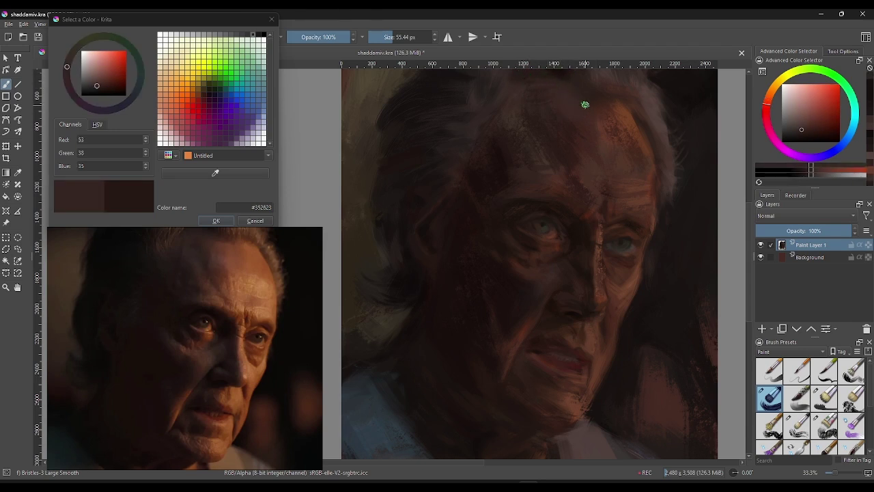
left_click(575, 81)
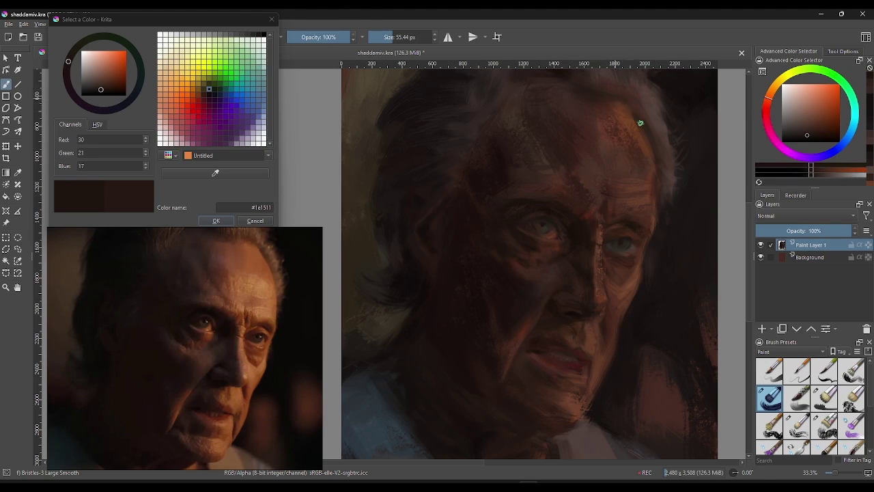
left_click(642, 125)
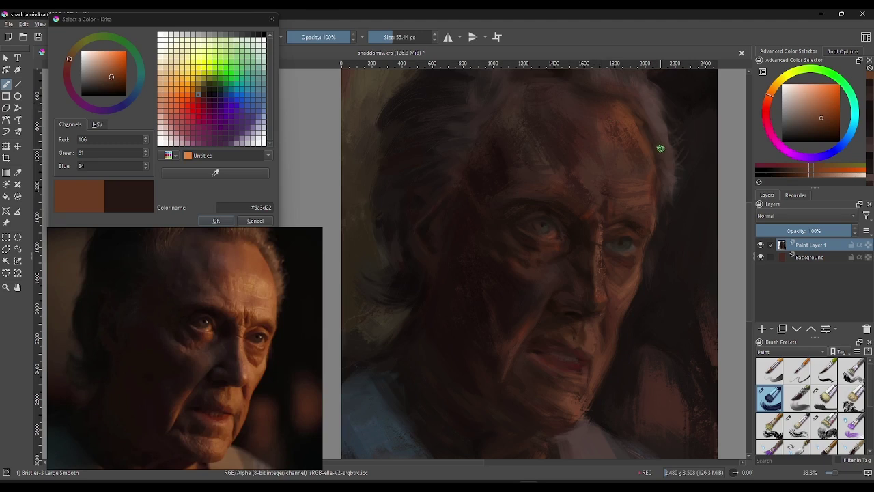
left_click(644, 122)
left_click(648, 139)
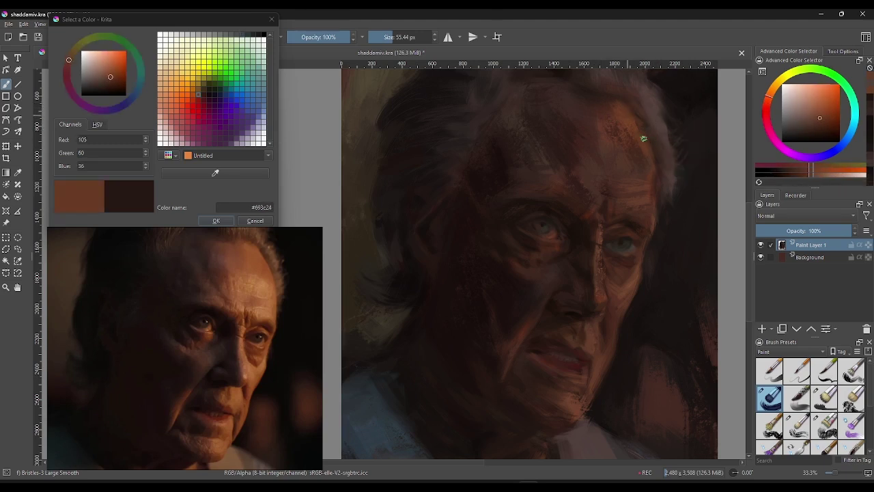
left_click(647, 139)
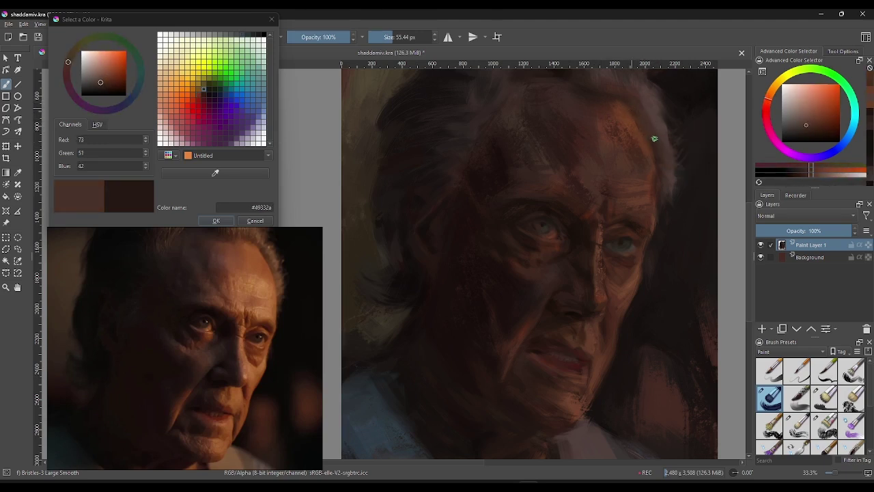
left_click(657, 141)
left_click(645, 115)
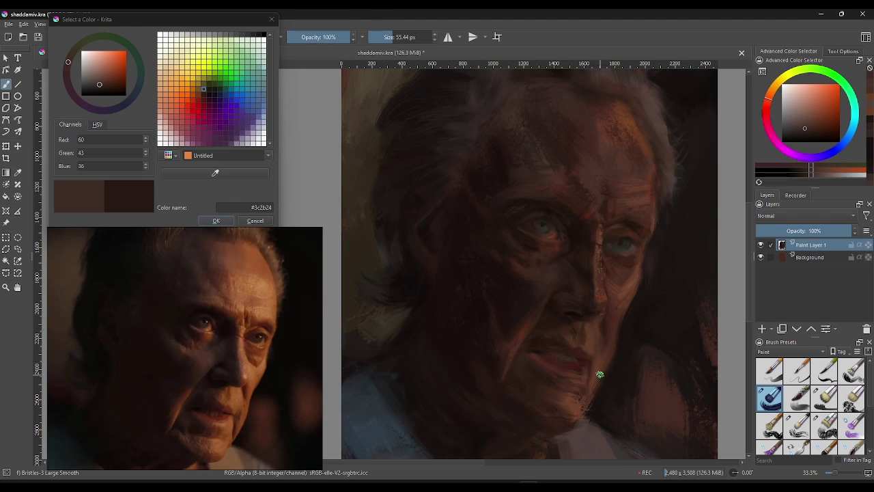
Step: Sample shadow and reddish browns near the chin and nose, ending on warm brown #4b2d24
left_click(596, 400)
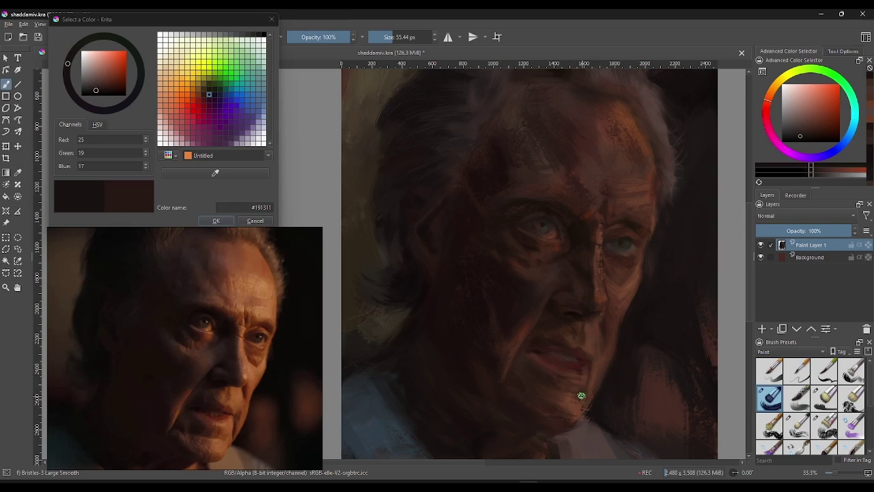
left_click(539, 362)
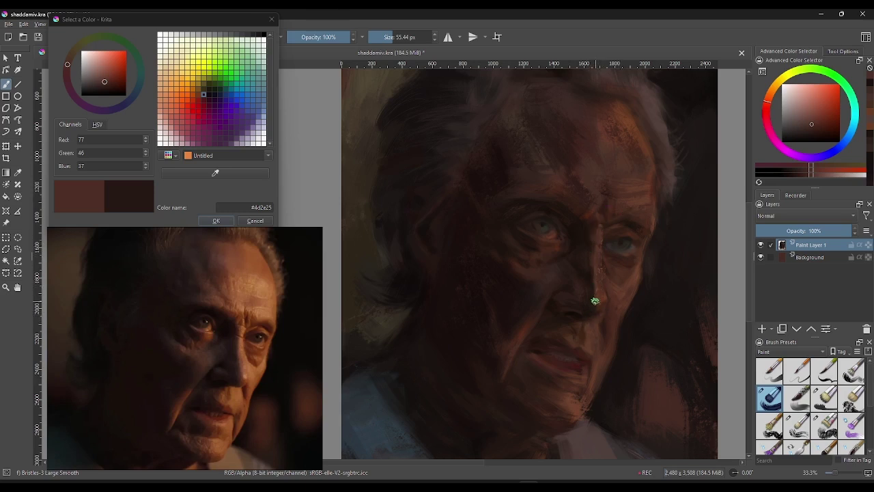
left_click(594, 266, "ctrl")
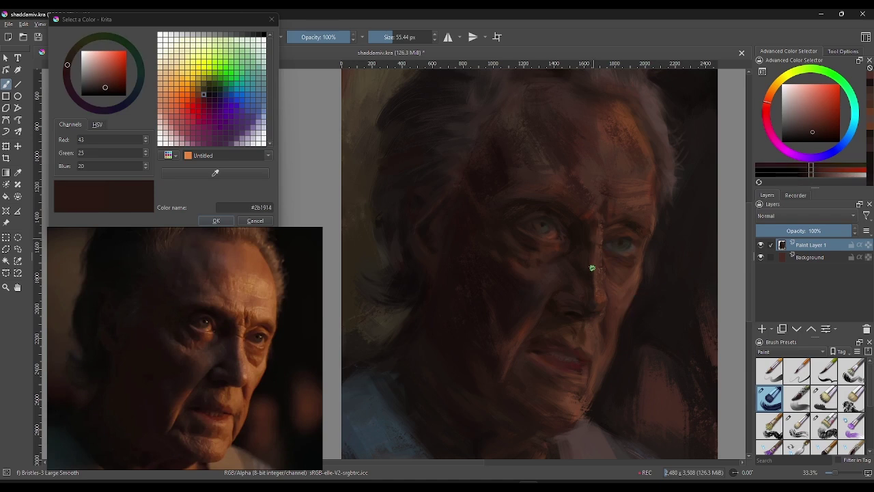
left_click(594, 282, "ctrl")
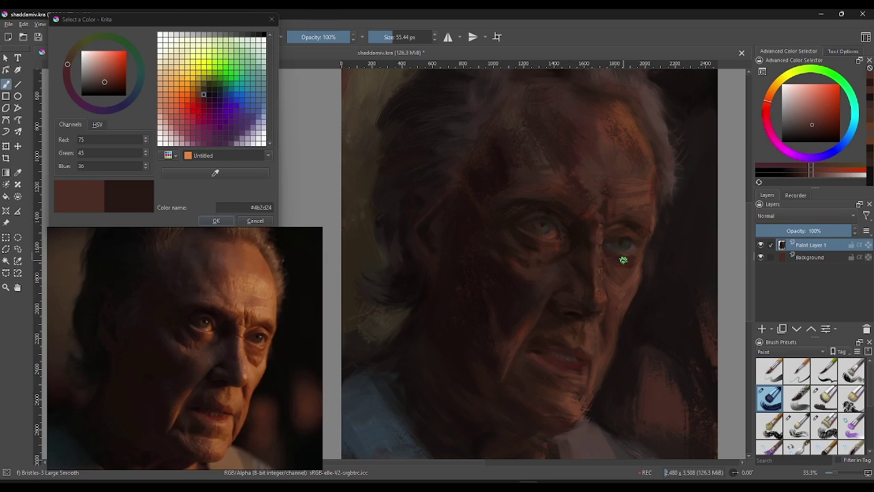
Step: Paint a bright orange stroke between the eyebrows with a roughly 93 px brush
left_click(195, 89)
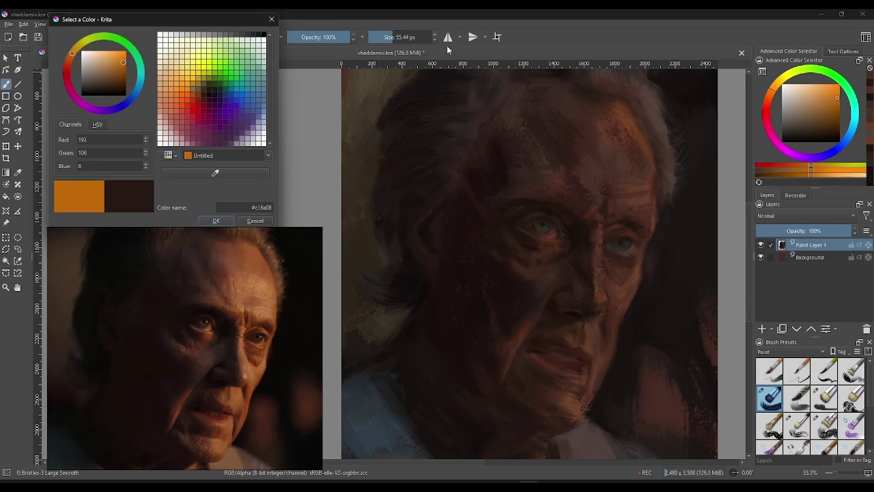
left_click_drag(399, 37, 419, 37)
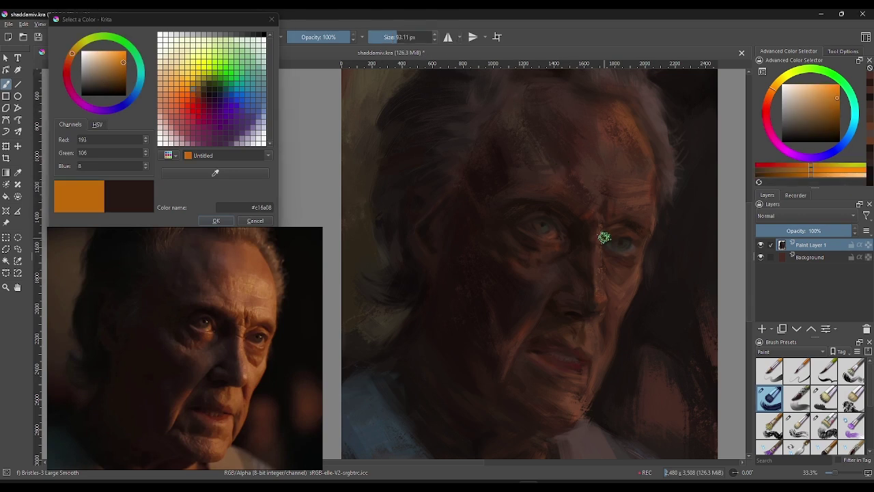
left_click_drag(569, 206, 592, 212)
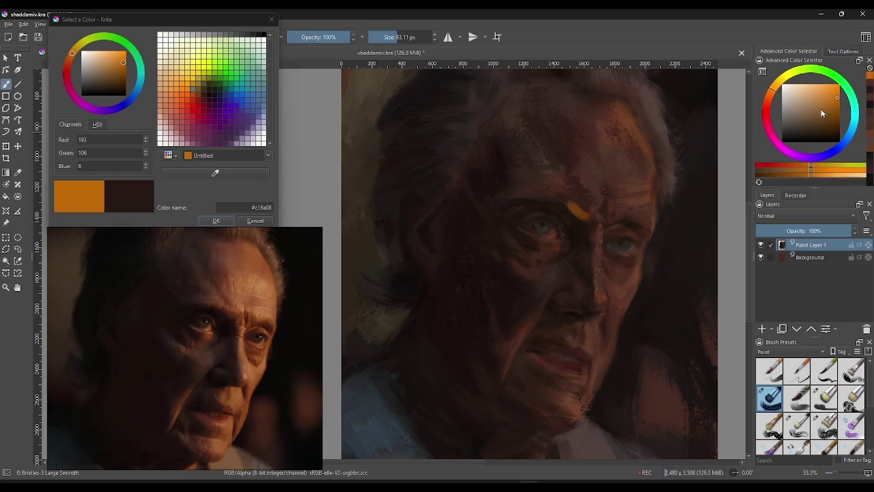
Step: Cover the orange forehead mark with a very dark brown sampled from the face
left_click(769, 171)
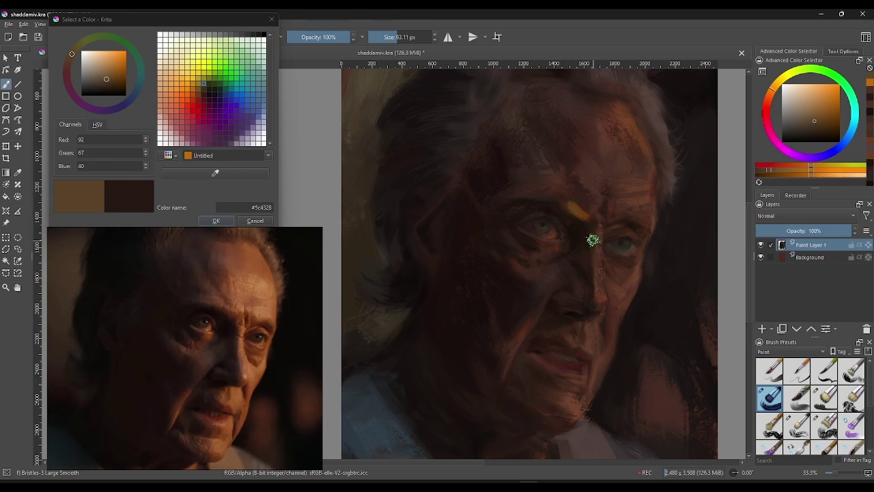
left_click(584, 224, "ctrl")
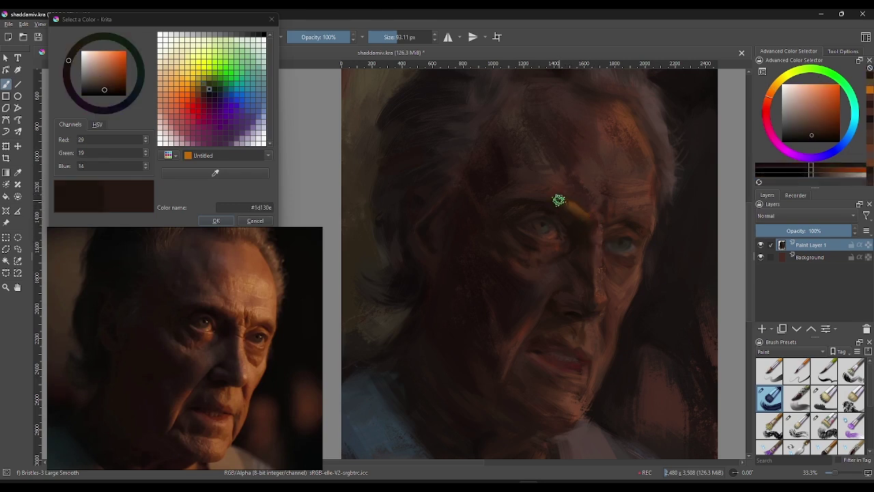
left_click_drag(555, 200, 573, 207)
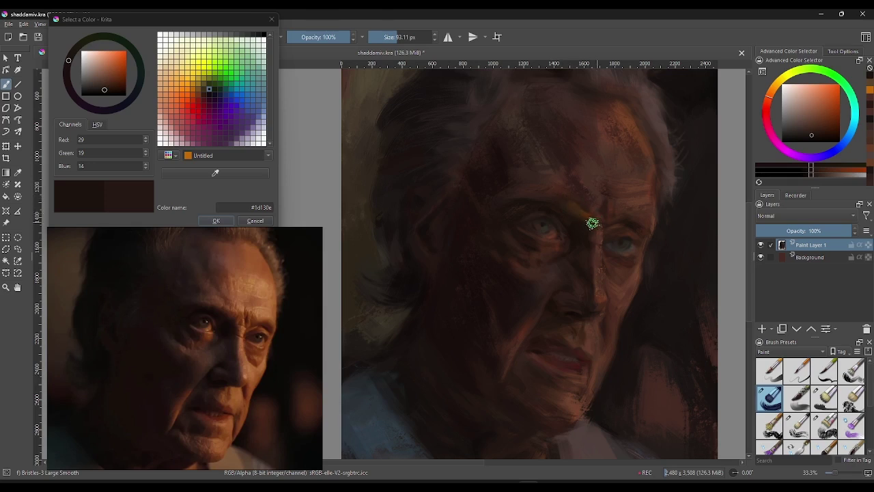
Step: Sample dark browns around the eyes, ending on #1d130d as the painting colour
left_click(584, 216, "ctrl")
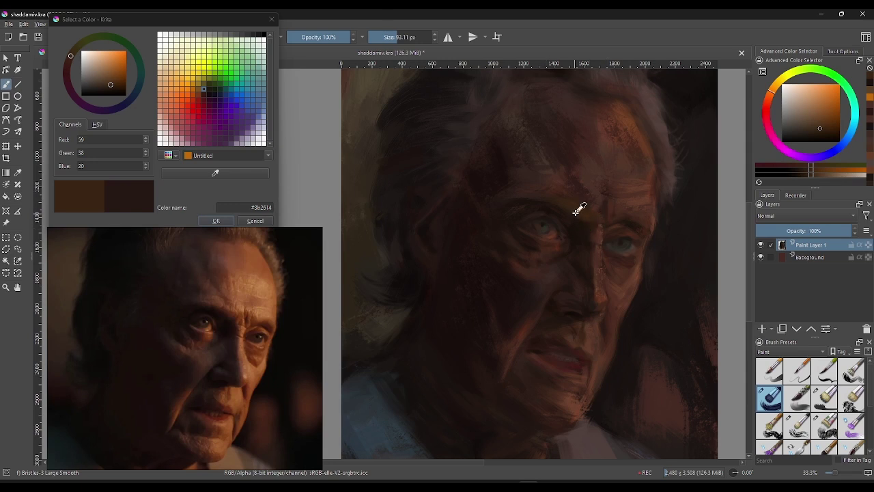
left_click(579, 205, "ctrl")
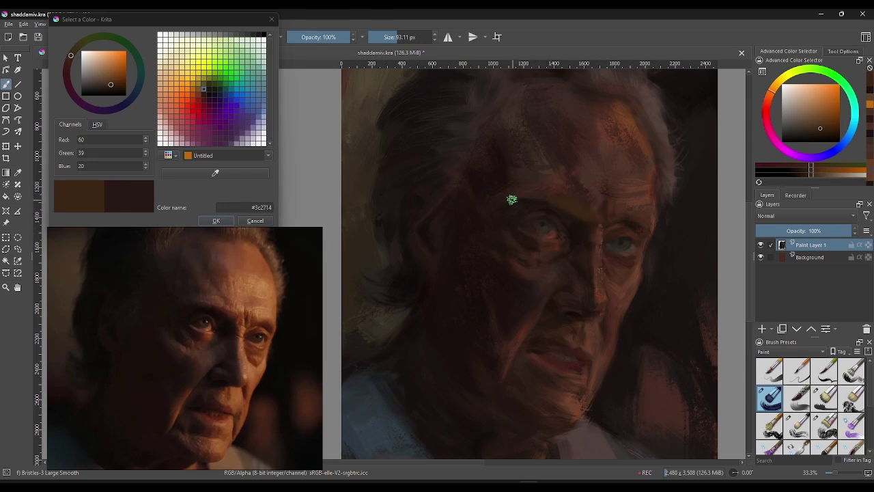
left_click(595, 232, "ctrl")
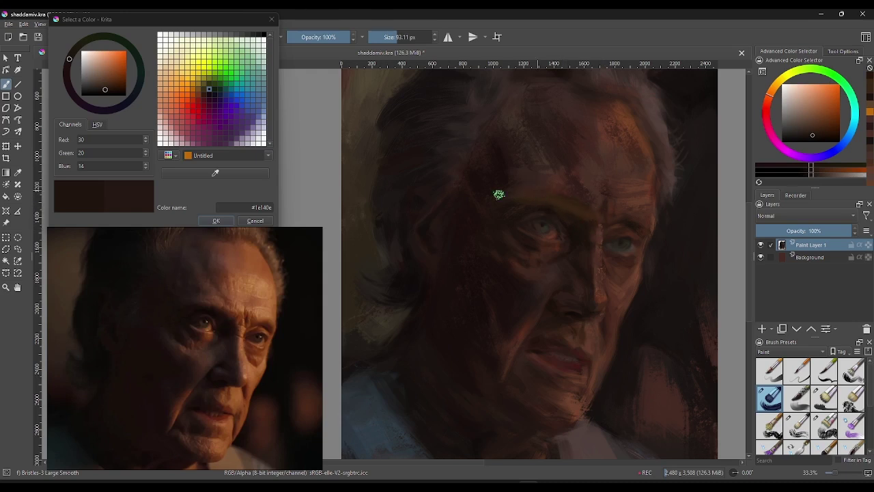
left_click(539, 198, "ctrl")
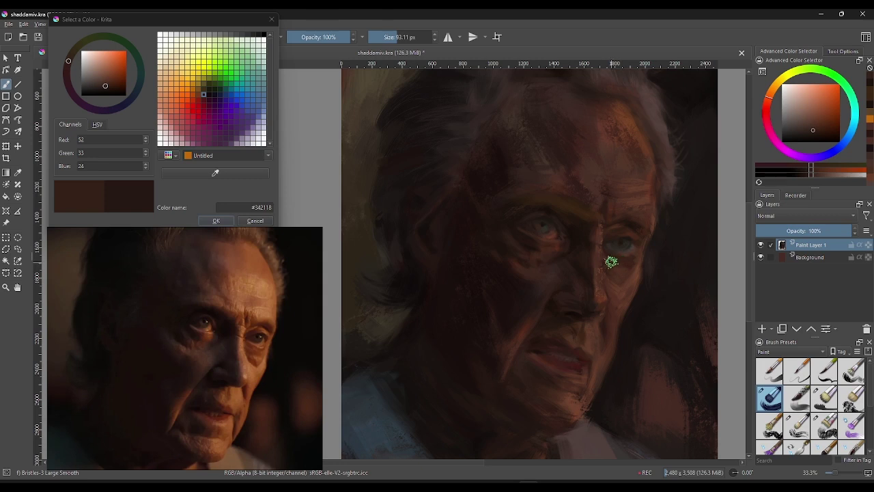
left_click(580, 229, "ctrl")
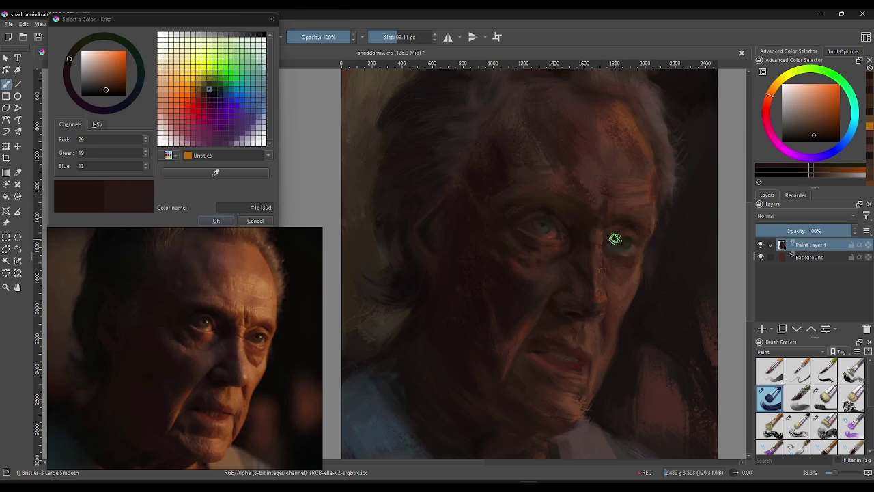
Step: Try several oranges, then choose the deep warm brown #7b3b19 in Select a Color
scroll(229, 339, "up", 2)
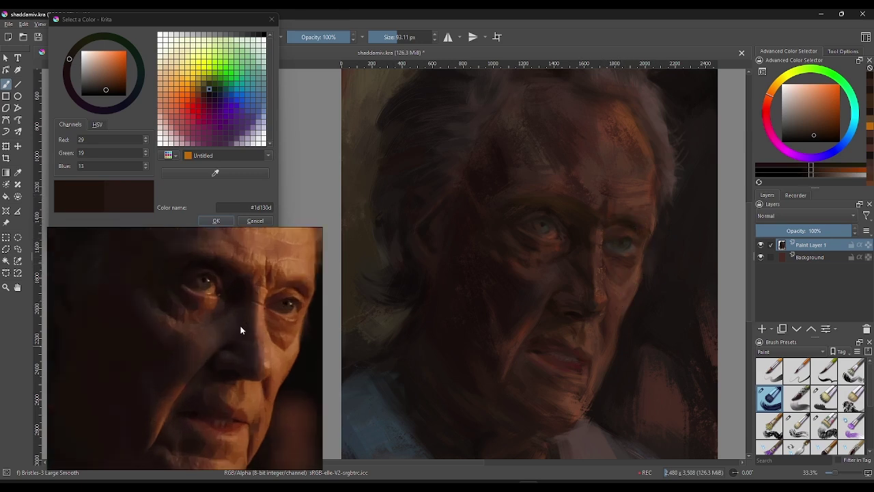
scroll(240, 330, "up", 1)
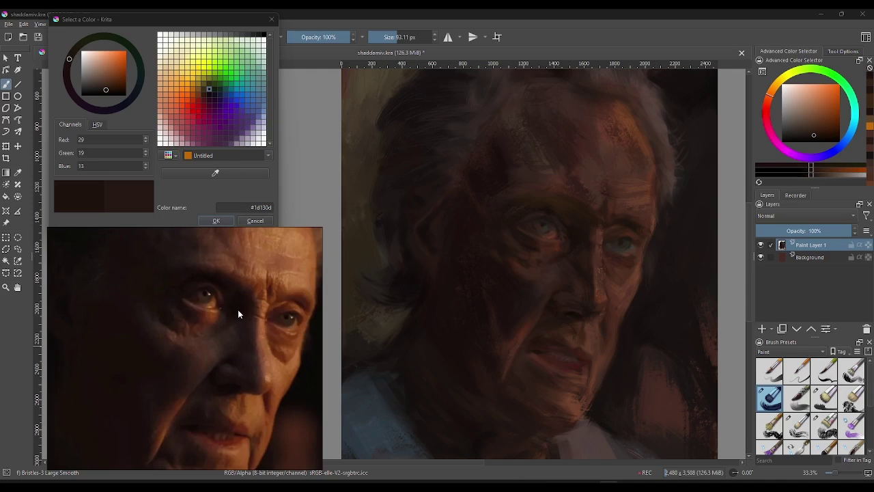
left_click(187, 99)
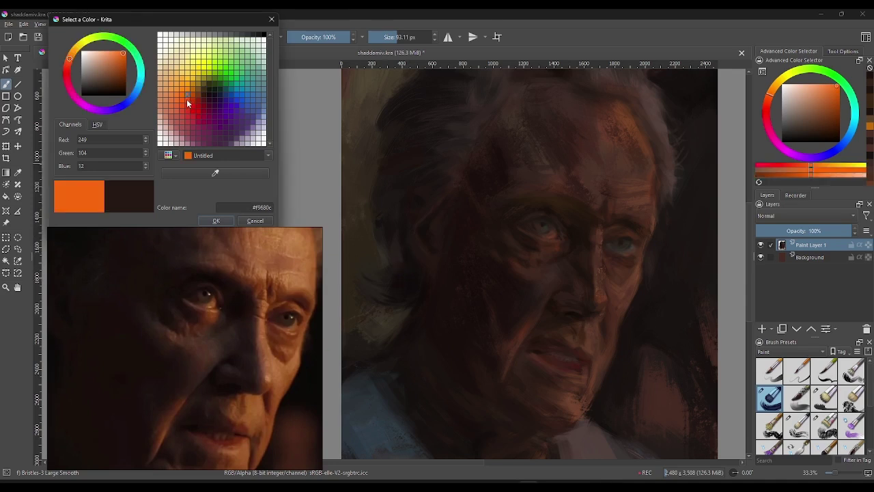
left_click(182, 103)
left_click(176, 94)
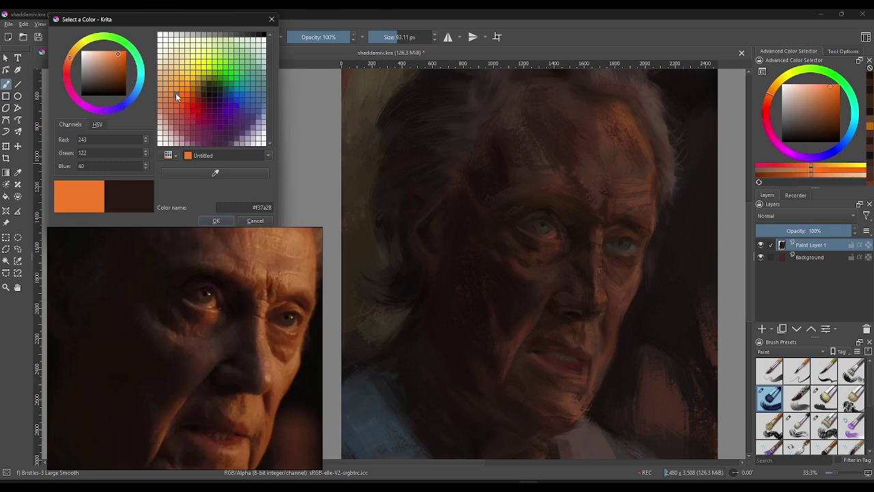
left_click(197, 94)
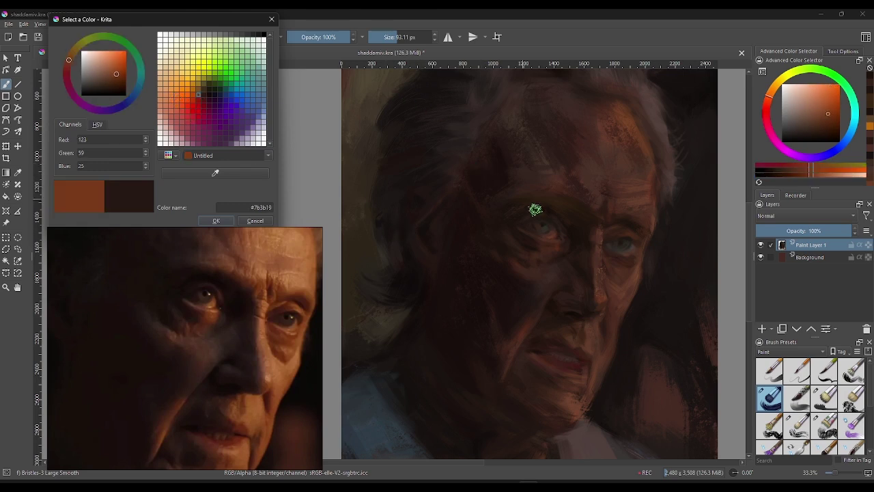
Step: Paint warm strokes on the brow, under the left eye and above the right eye
left_click(587, 213)
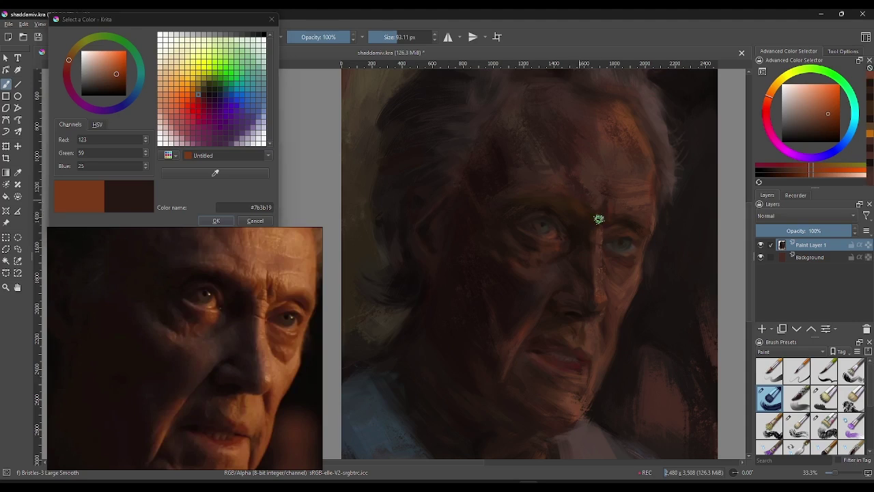
mouse_move(591, 216)
left_mouse_down()
mouse_move(614, 217)
mouse_move(606, 216)
left_mouse_up()
left_click_drag(539, 253, 556, 248)
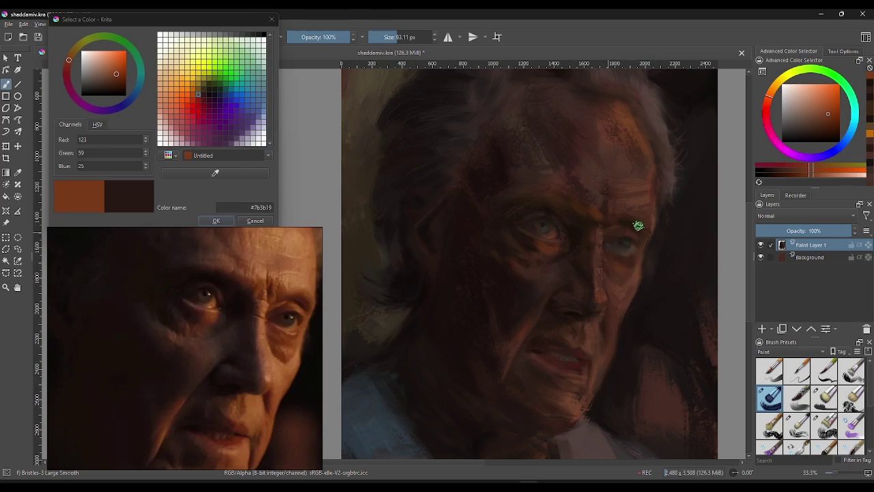
left_click_drag(624, 226, 647, 240)
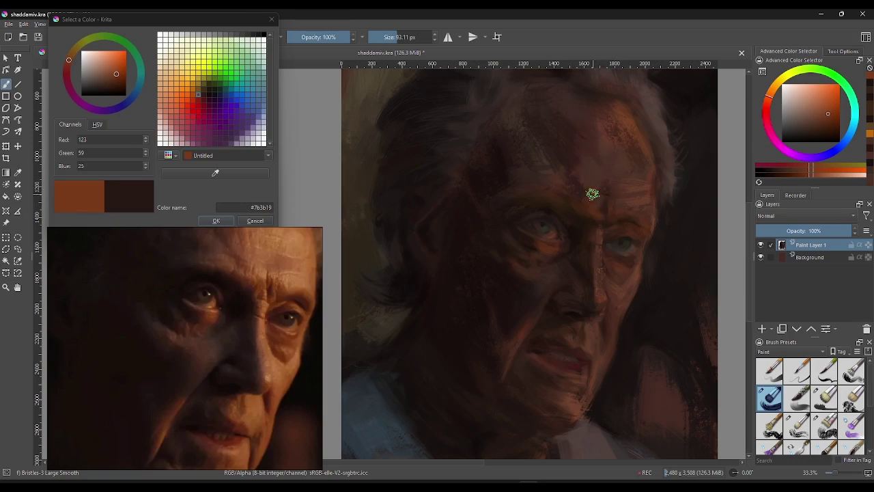
scroll(279, 331, "up", 2)
left_click_drag(279, 330, 266, 385)
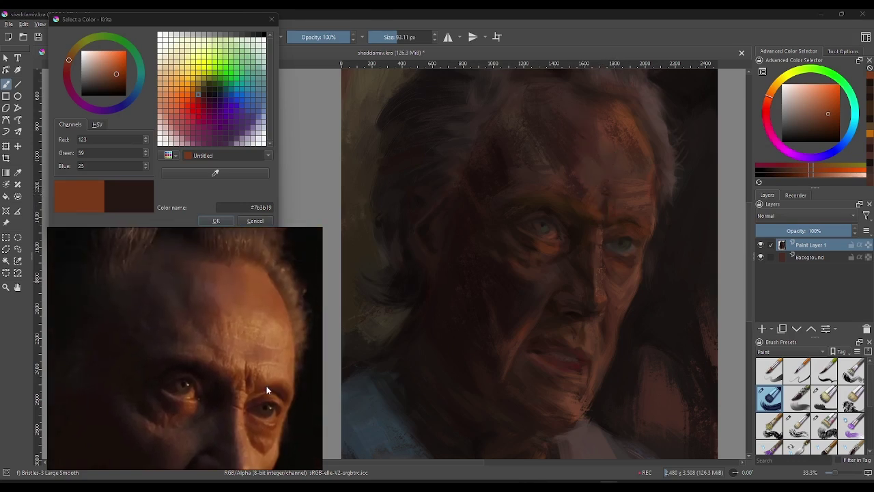
Step: Lighten the forehead with a muted pinkish-red stroke using a 205 px brush
left_click(175, 121)
left_click_drag(405, 36, 446, 47)
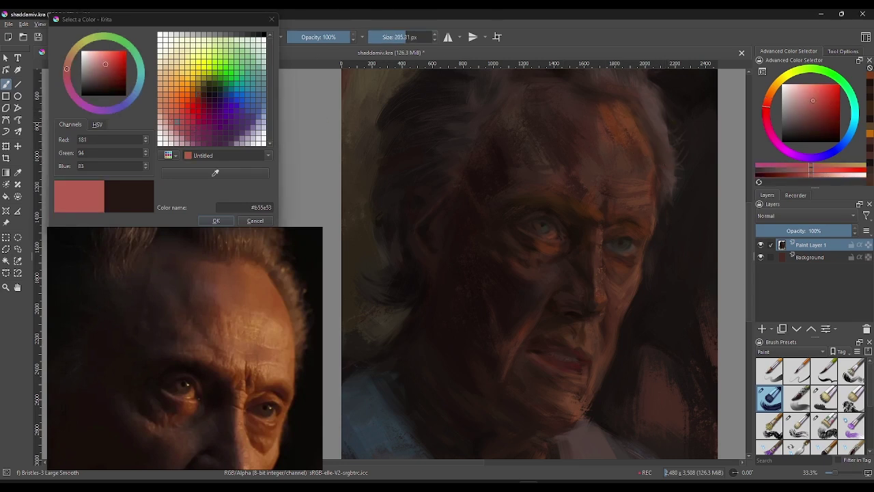
left_click_drag(611, 137, 618, 129)
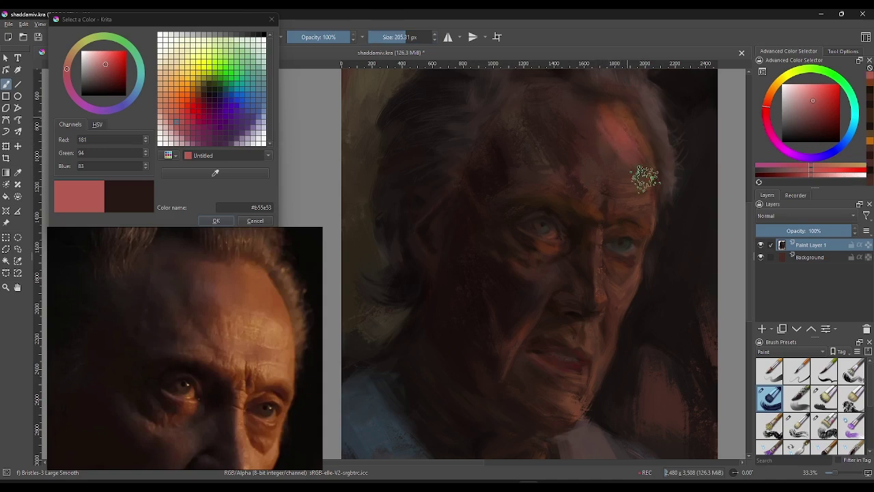
Step: Adjust the paint colour's hue and value to a slightly muted red-brown
left_click(763, 108)
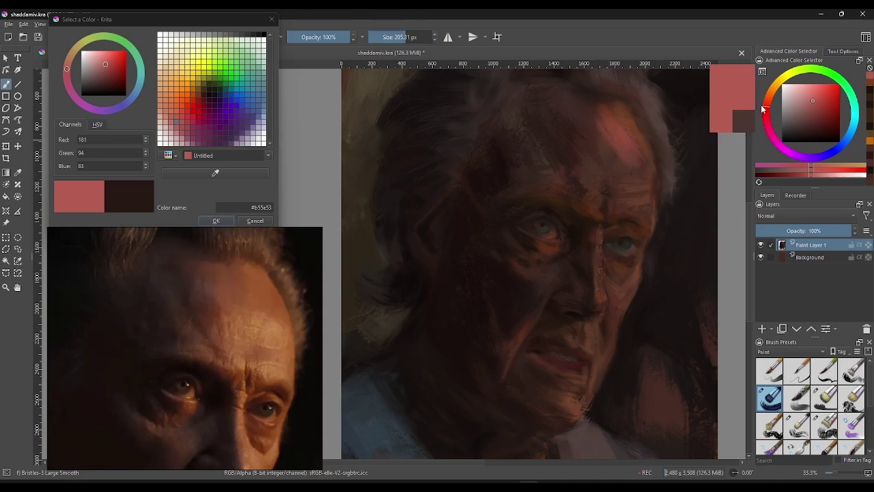
left_click_drag(768, 92, 770, 102)
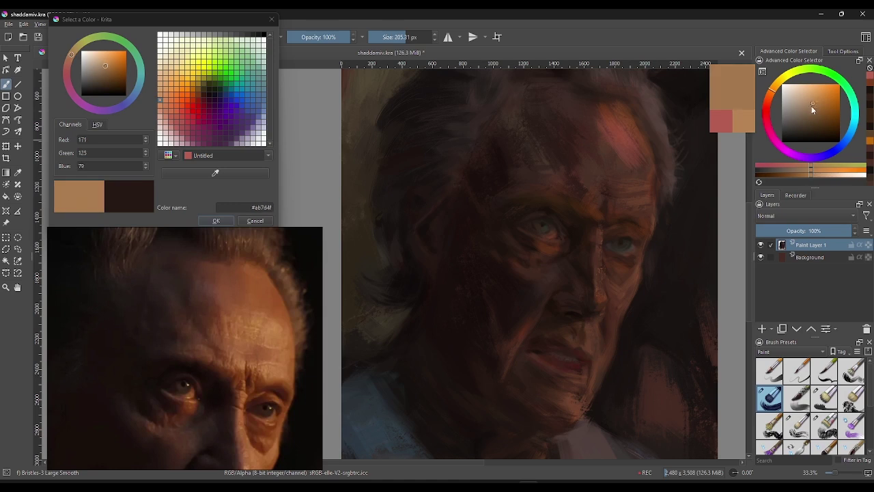
left_click_drag(812, 106, 809, 113)
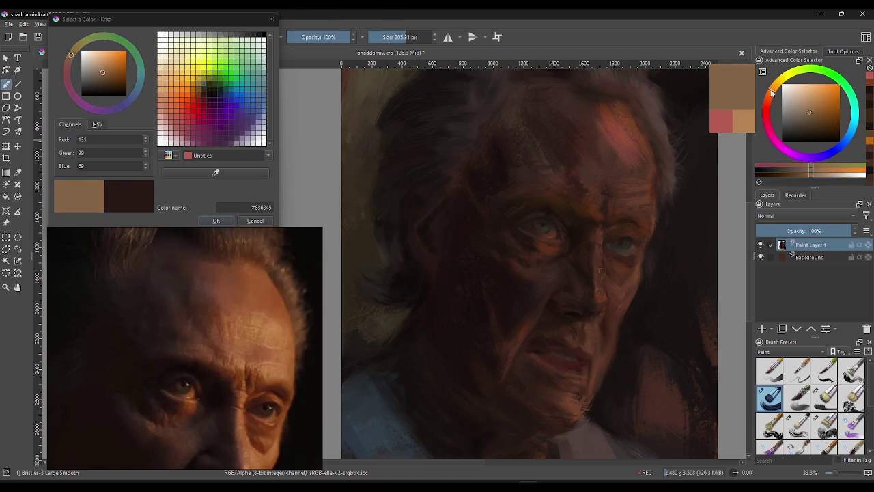
left_click(768, 102)
left_click(817, 116)
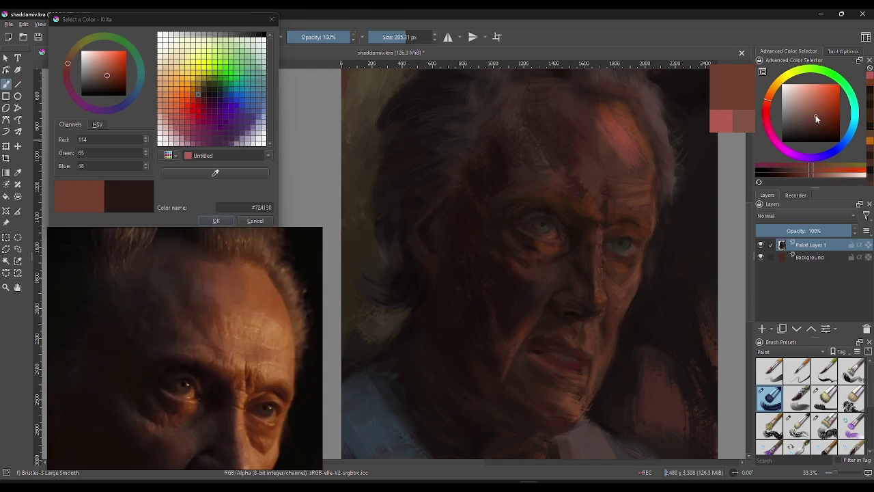
left_click_drag(816, 114, 809, 114)
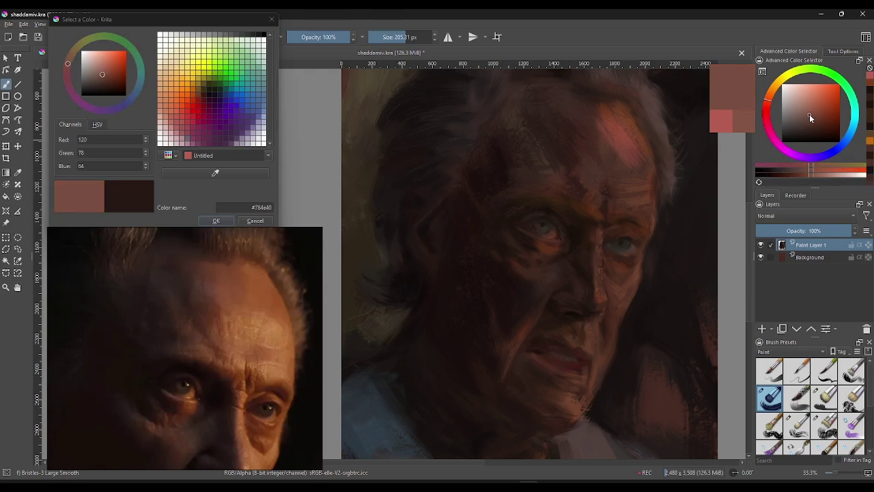
left_click(816, 116)
left_click(829, 117)
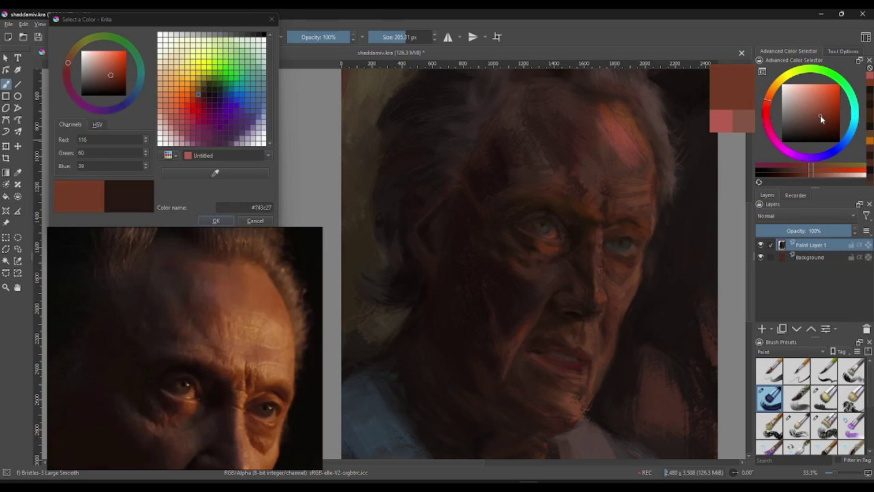
left_click(814, 117)
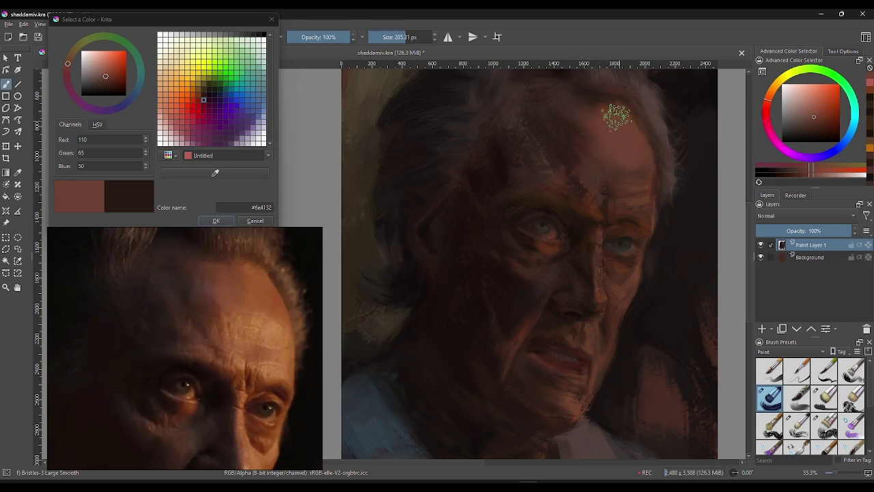
Step: Sample forehead skin tones and smooth the forehead with a lighter stroke
left_click(583, 99, "ctrl")
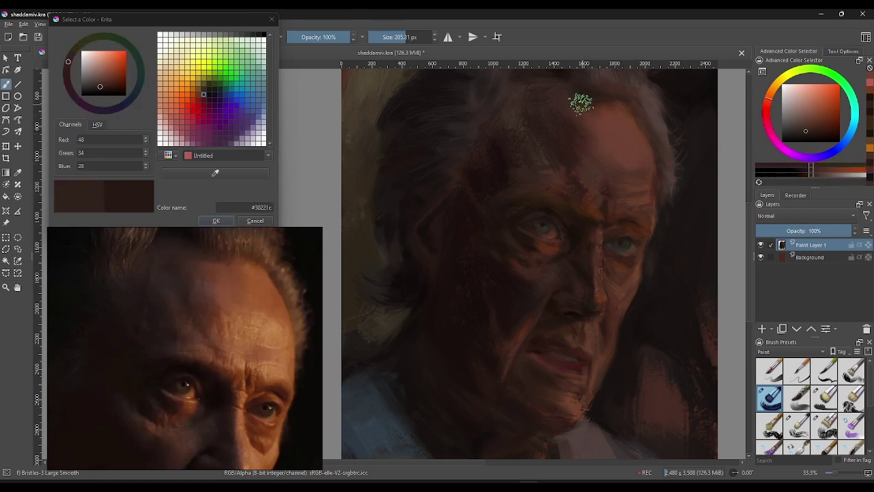
left_click(627, 123, "ctrl")
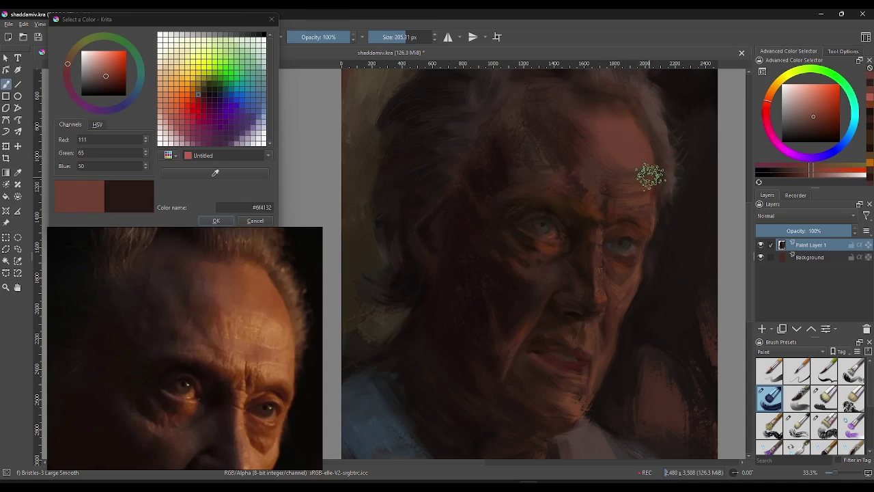
left_click(644, 127, "ctrl")
left_click(626, 137, "ctrl")
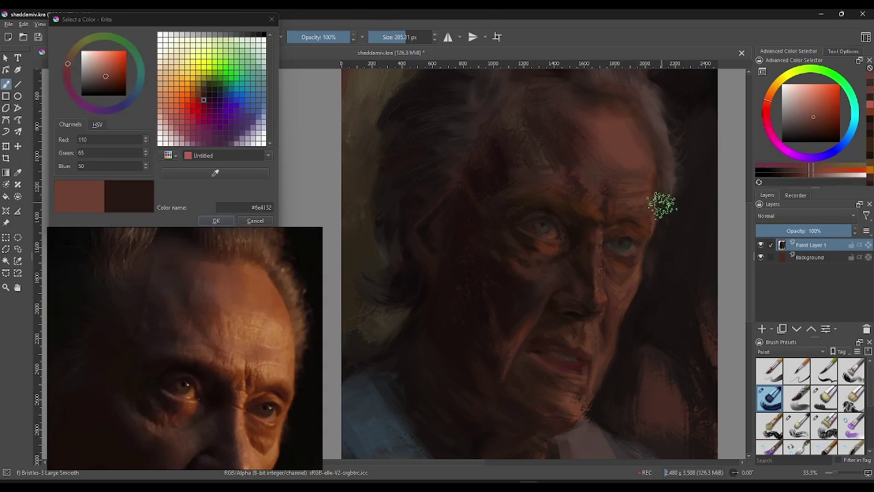
left_click(625, 171, "ctrl")
left_click(636, 161, "ctrl")
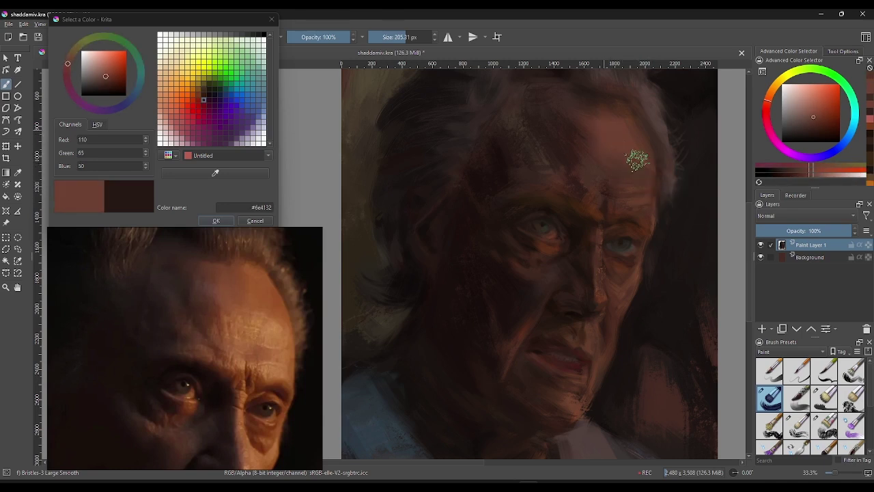
left_click_drag(624, 165, 582, 153)
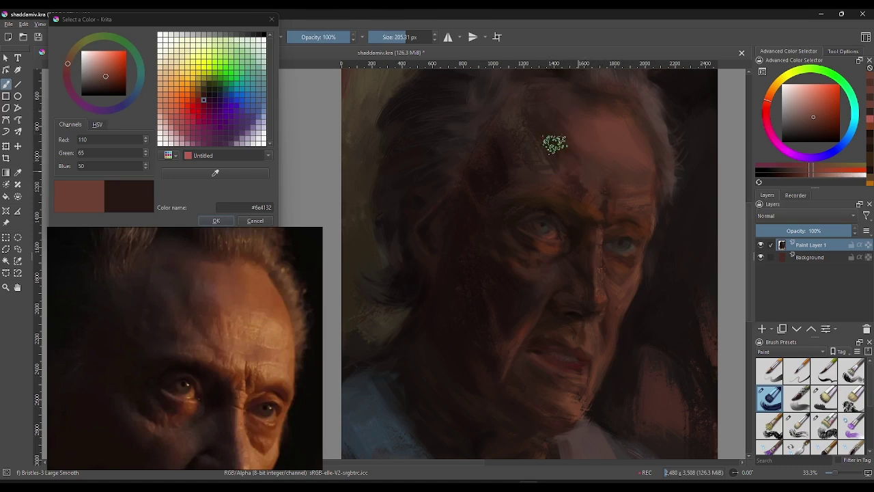
Step: Sample forehead and brow browns until the colour is dark warm brown #41271f
left_click(539, 112, "ctrl")
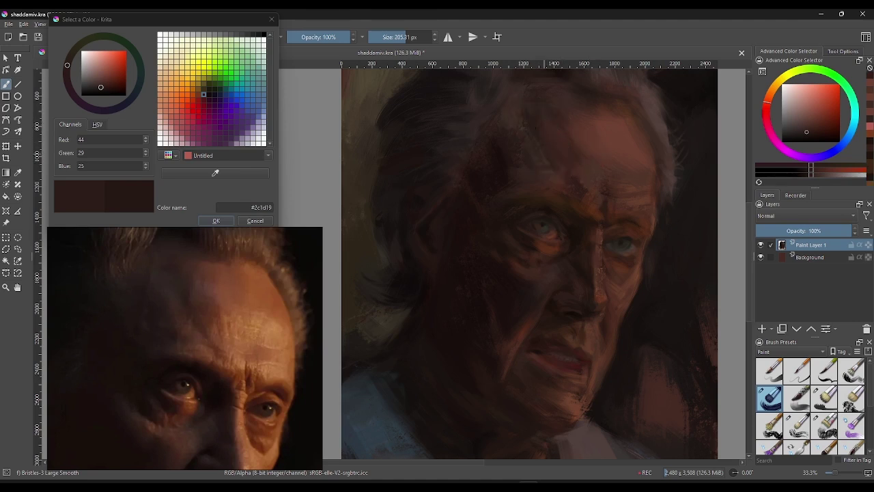
left_click(581, 184, "ctrl")
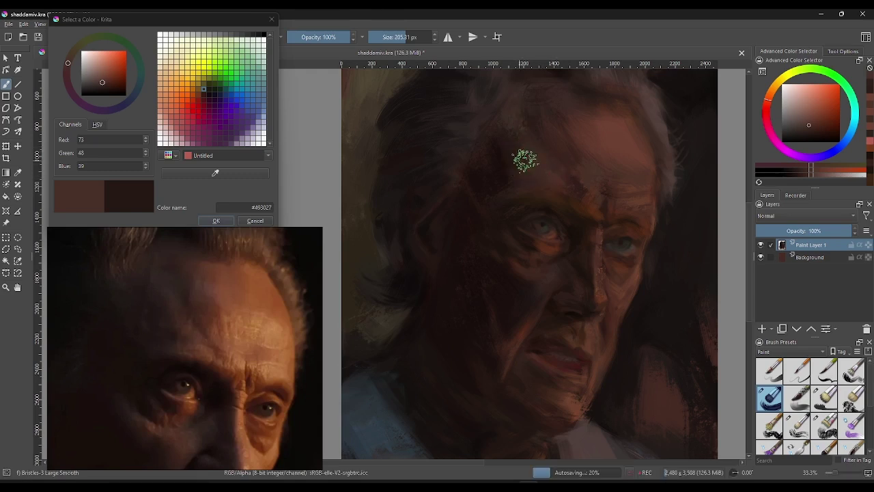
left_click(592, 186, "ctrl")
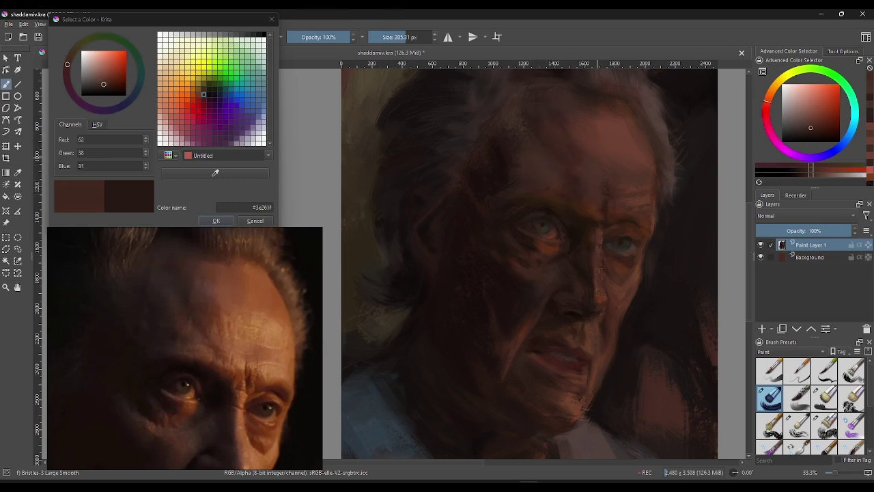
left_click(604, 153, "ctrl")
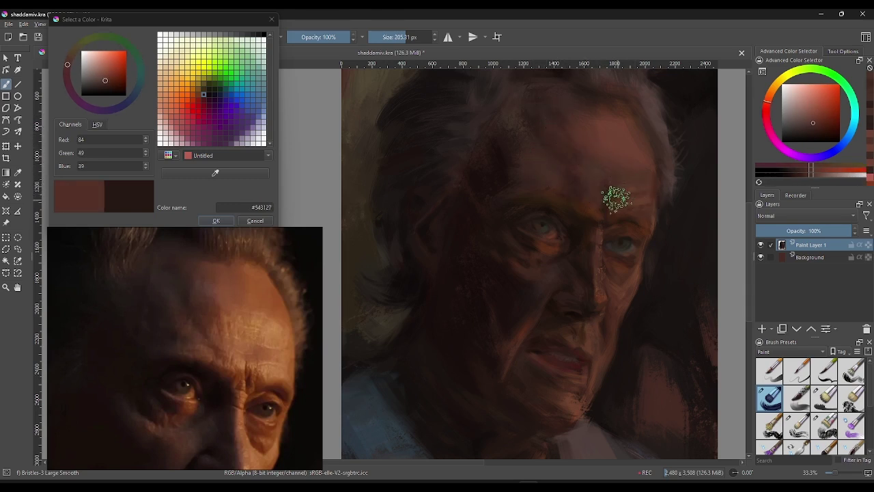
left_click(585, 172, "ctrl")
left_click(623, 175, "ctrl")
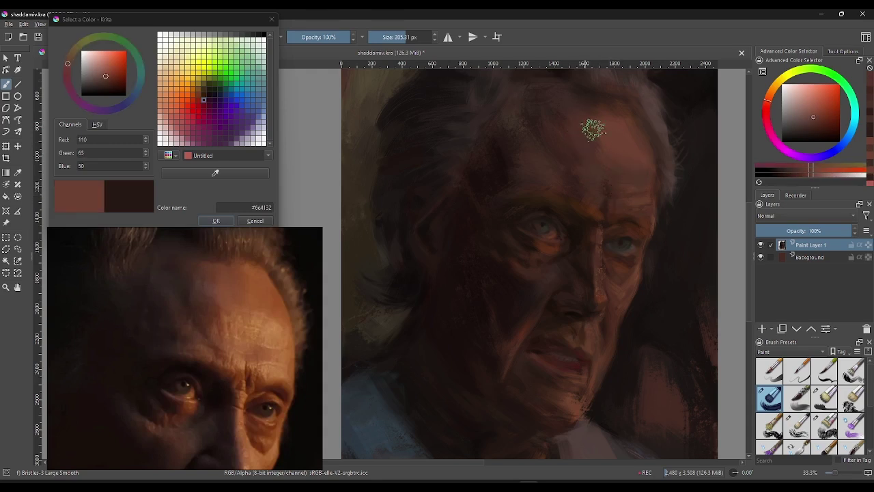
left_click(632, 185, "ctrl")
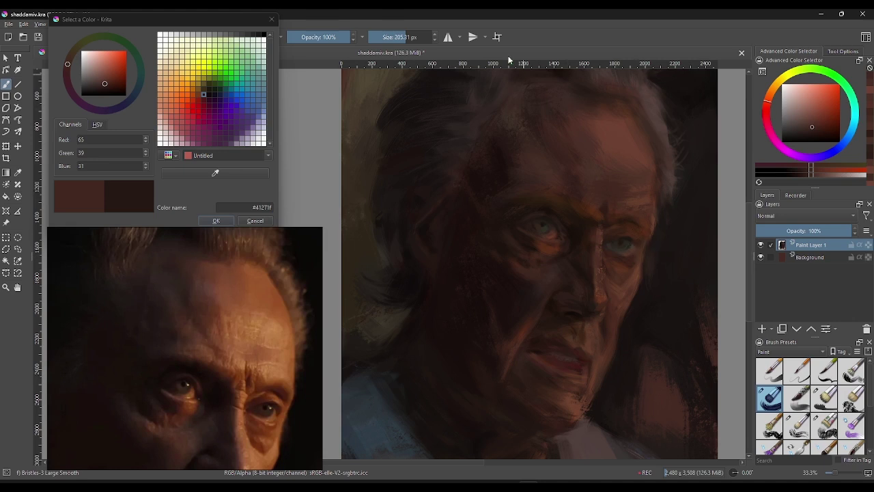
Step: Shrink the brush from about 177 px to 58.64 px and sample the muted brown #442e25
left_click_drag(393, 37, 384, 37)
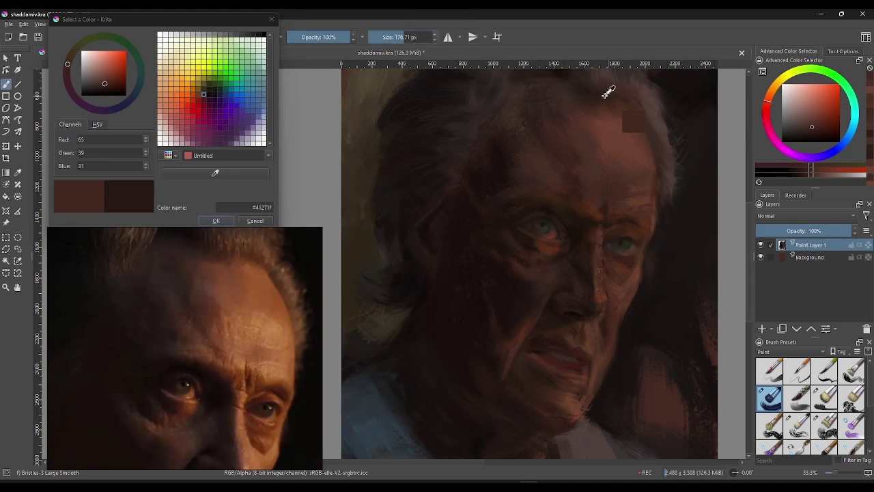
left_click(626, 120, "ctrl")
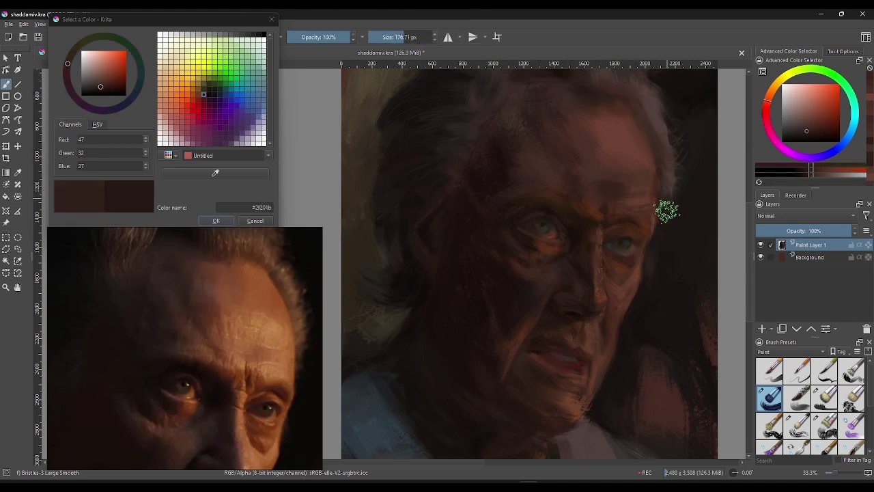
left_click(598, 176, "ctrl")
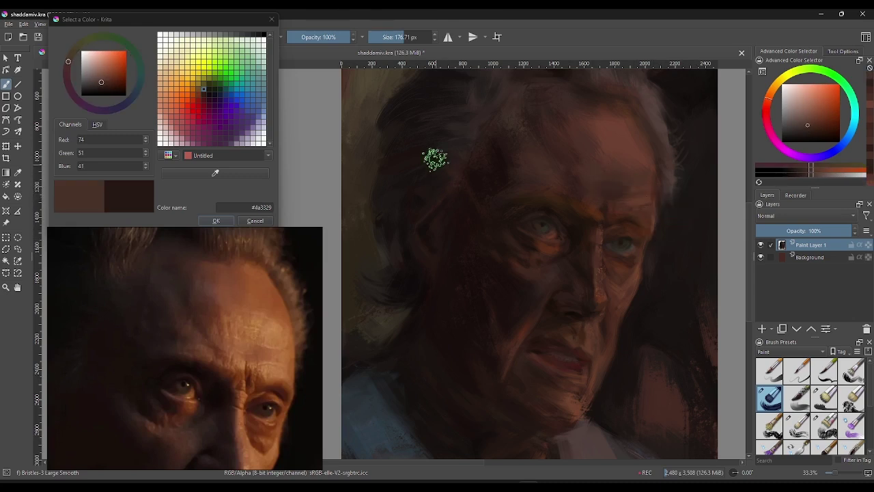
left_click_drag(391, 38, 386, 38)
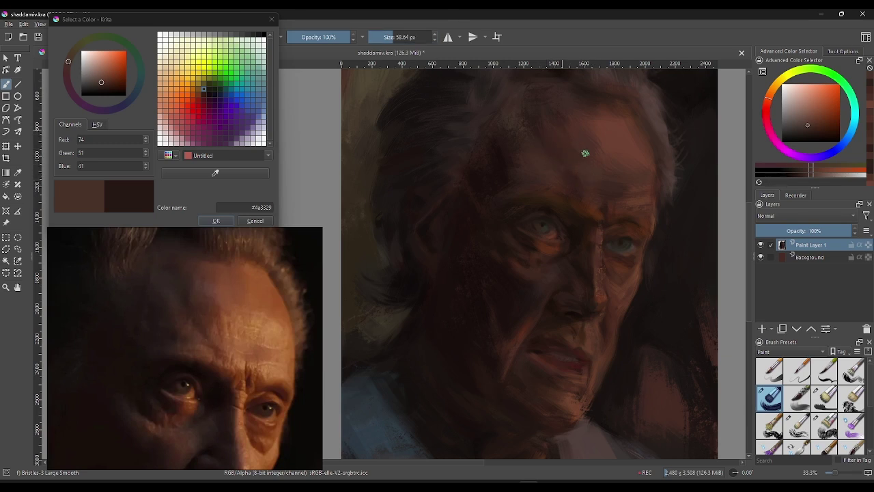
left_click(595, 119, "ctrl")
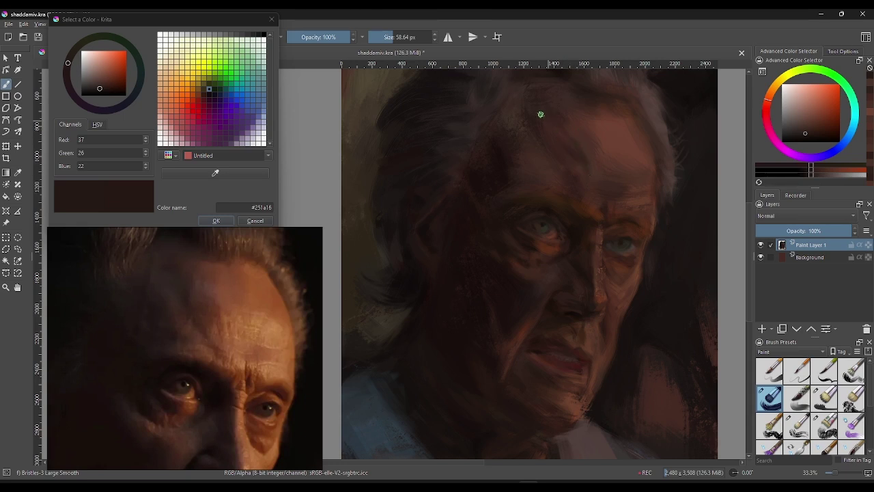
left_click(545, 163, "ctrl")
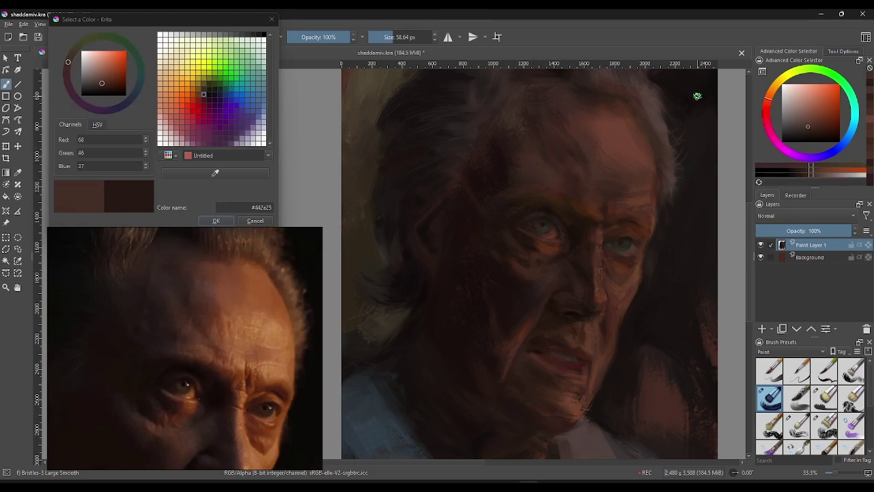
scroll(609, 140, "up", 1)
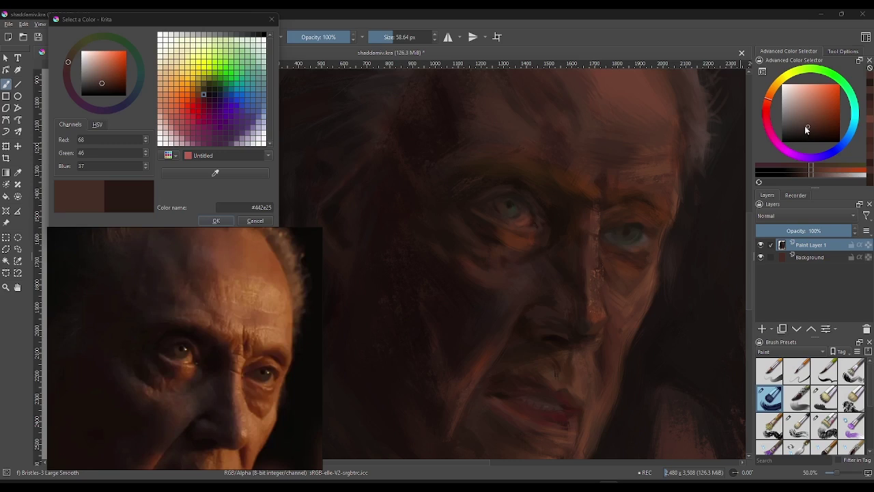
Step: Choose a warm tan, try a light brow stroke with a 117 px brush, then undo it
left_click_drag(806, 126, 804, 119)
left_click(774, 91)
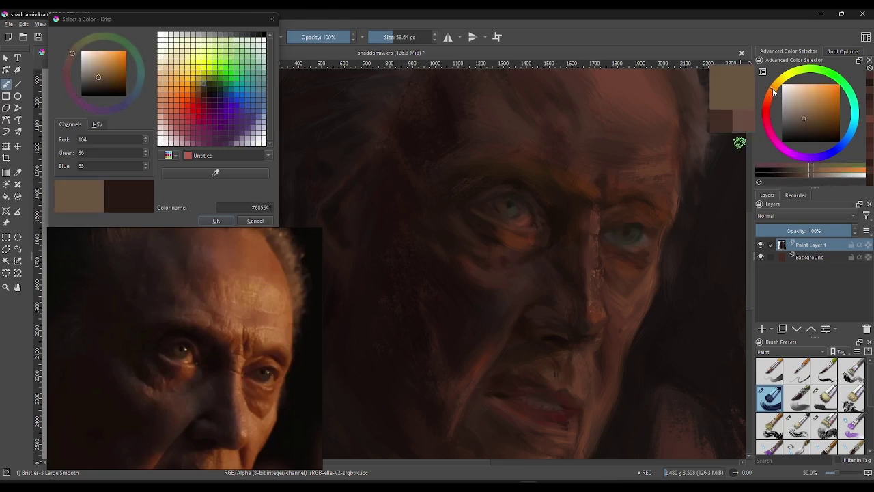
left_click_drag(774, 91, 772, 96)
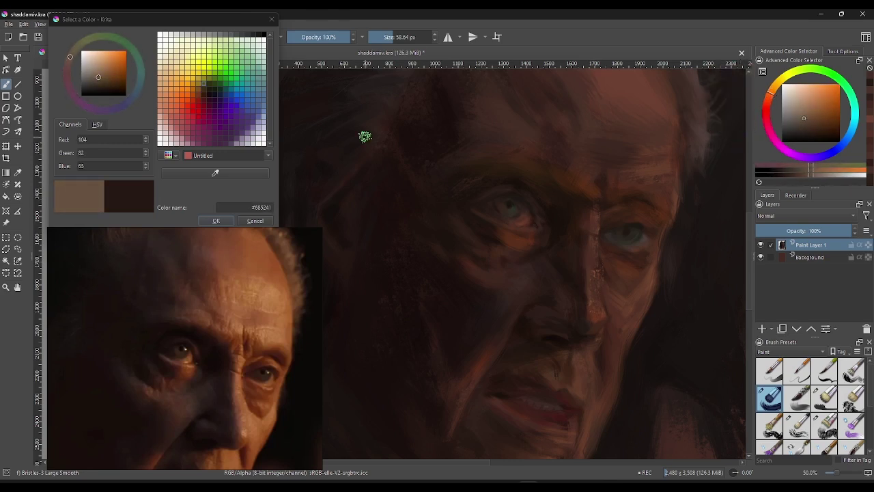
left_click_drag(584, 171, 625, 146)
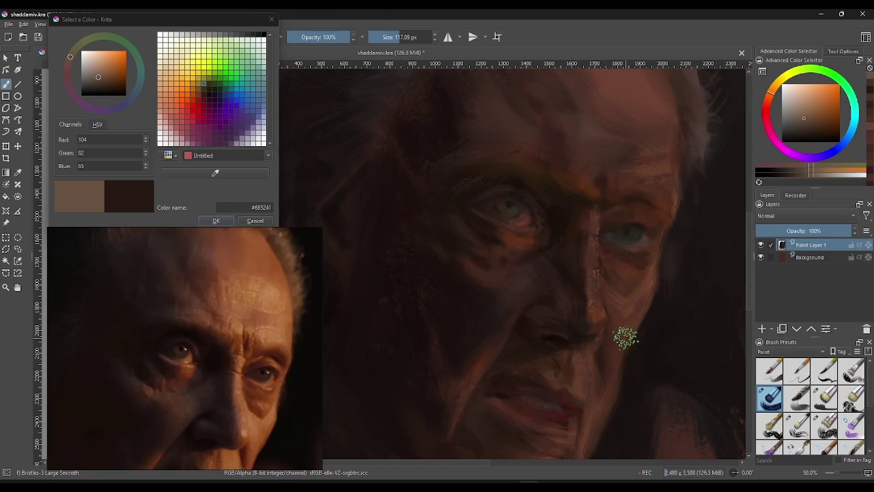
left_click_drag(580, 172, 547, 162)
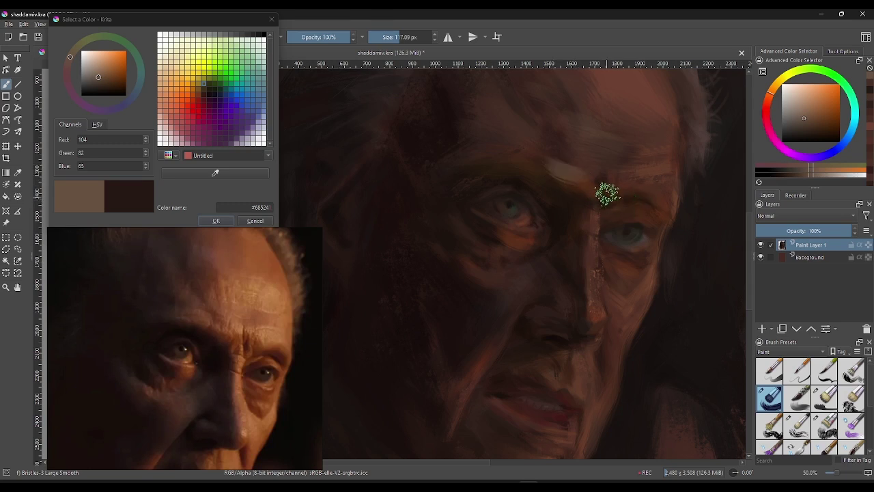
key("ctrl+z")
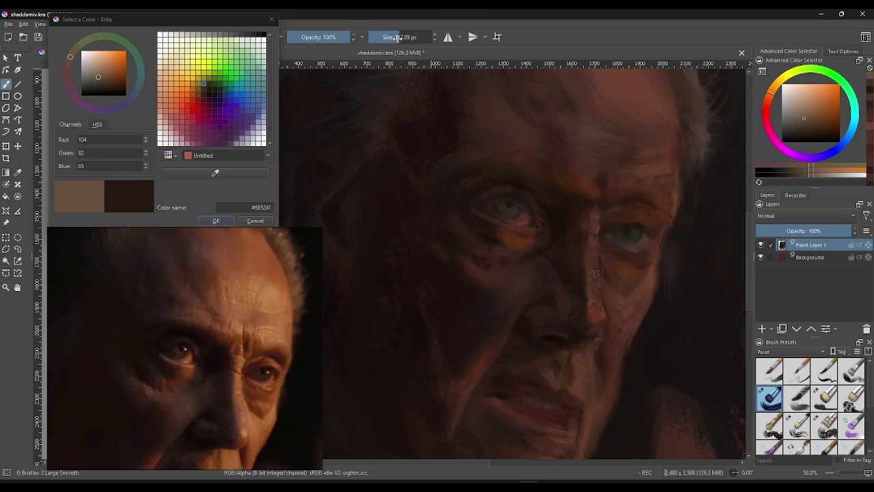
Step: Set the brush to 49.40 px, paint a lighter forehead stroke, and sample forehead browns
left_click_drag(398, 37, 409, 37)
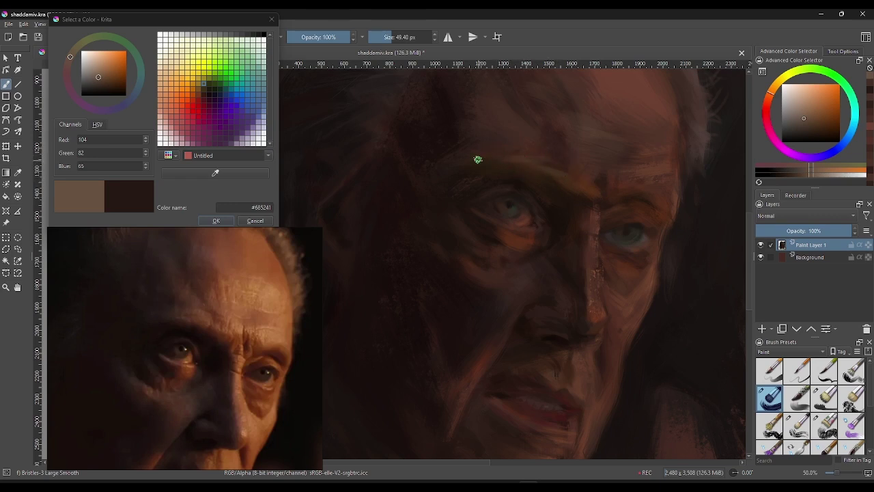
left_click_drag(478, 150, 512, 155)
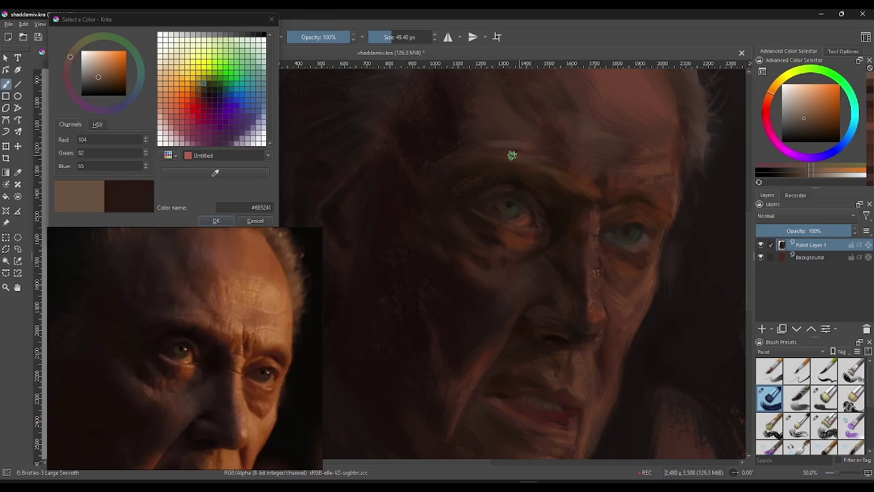
left_click(477, 129, "ctrl")
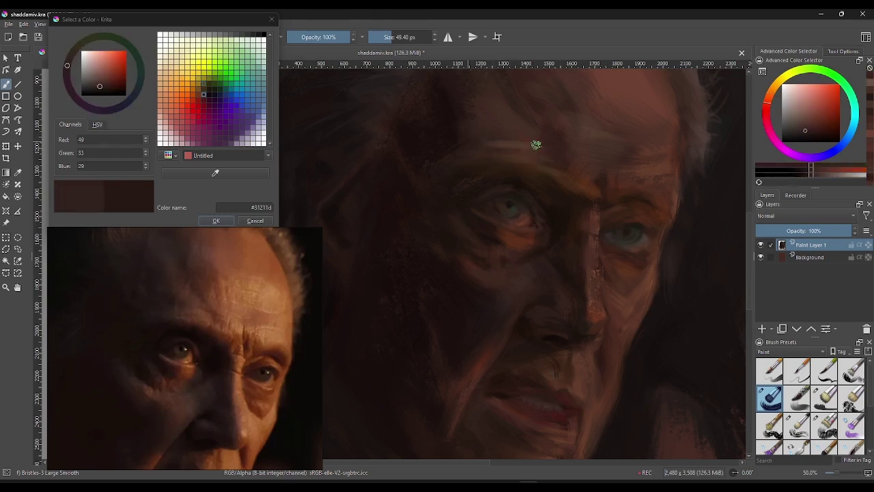
left_click(571, 165, "ctrl")
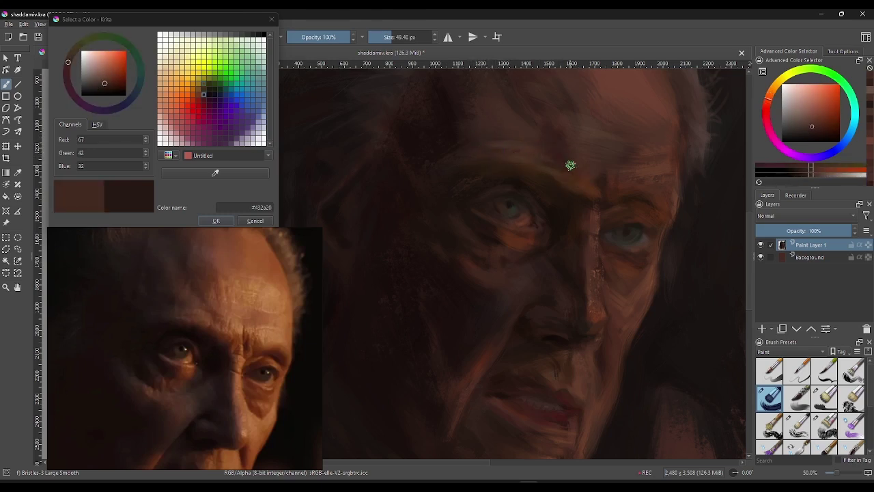
left_click(528, 158, "ctrl")
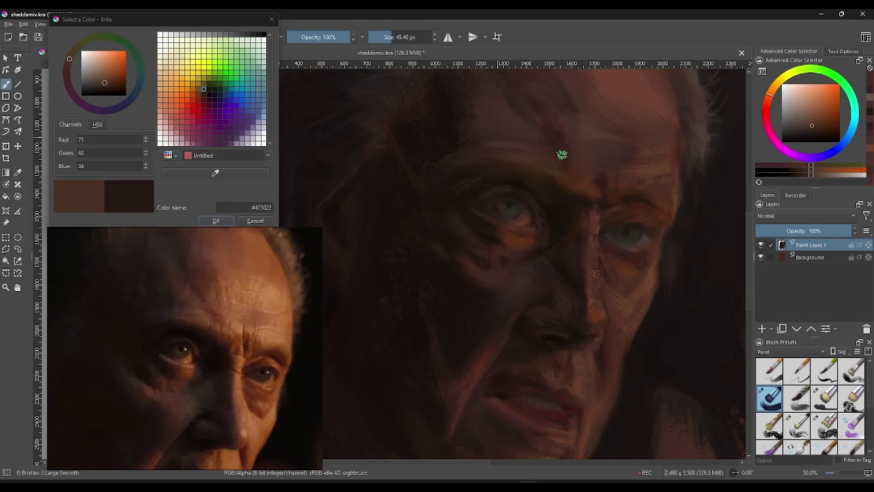
left_click(493, 127, "ctrl")
left_click(503, 134, "ctrl")
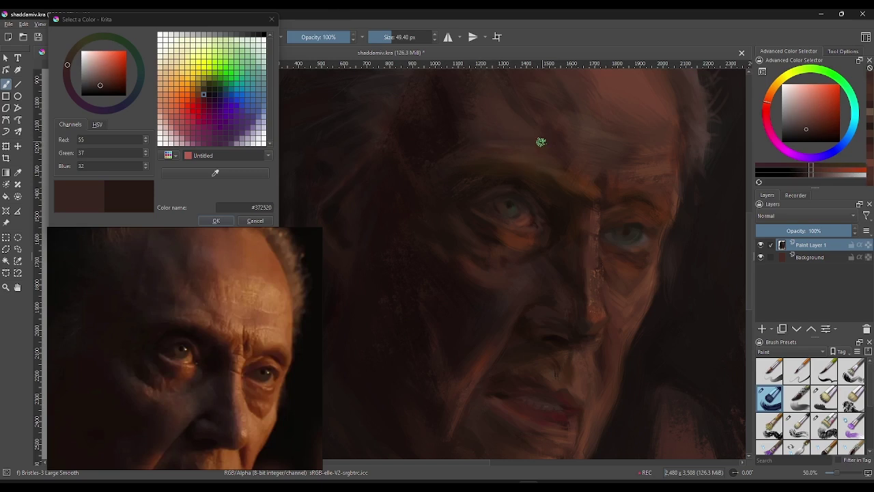
Step: Sample very dark brow shadow tones and add a small dark mark above the left eye
left_click(472, 146, "ctrl")
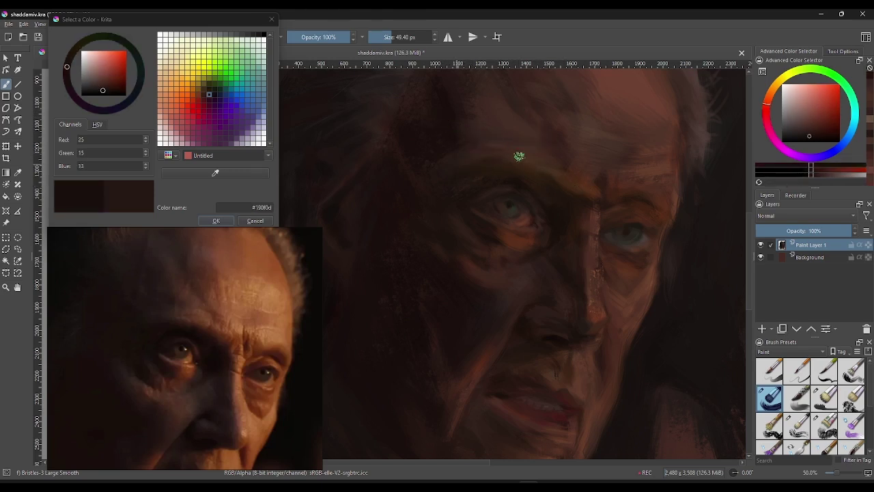
left_click(480, 160, "ctrl")
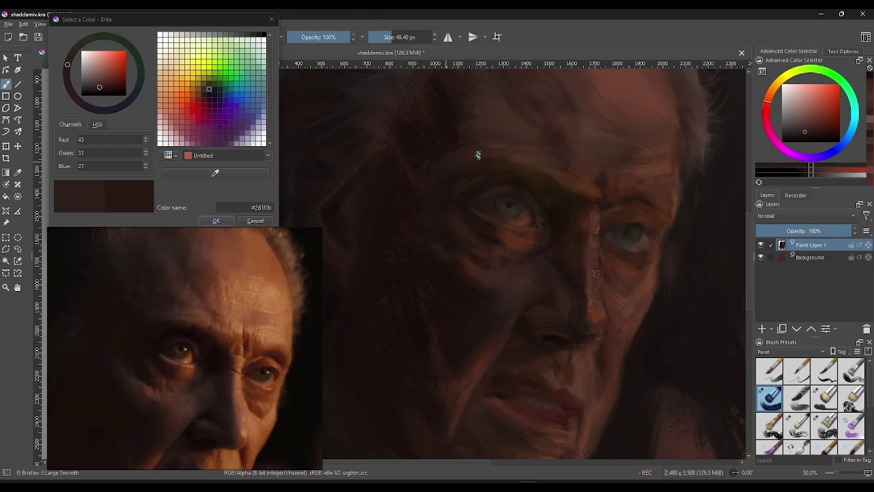
left_click(546, 170, "ctrl")
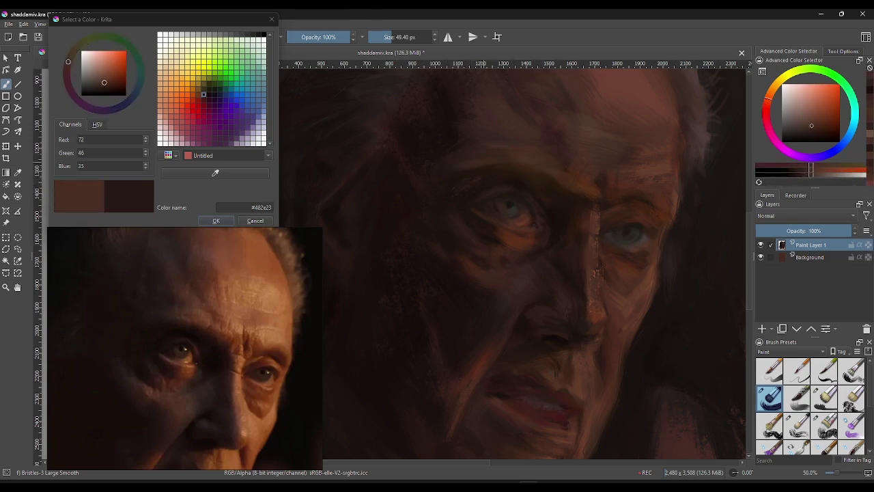
left_click(454, 172, "ctrl")
left_click(454, 173, "ctrl")
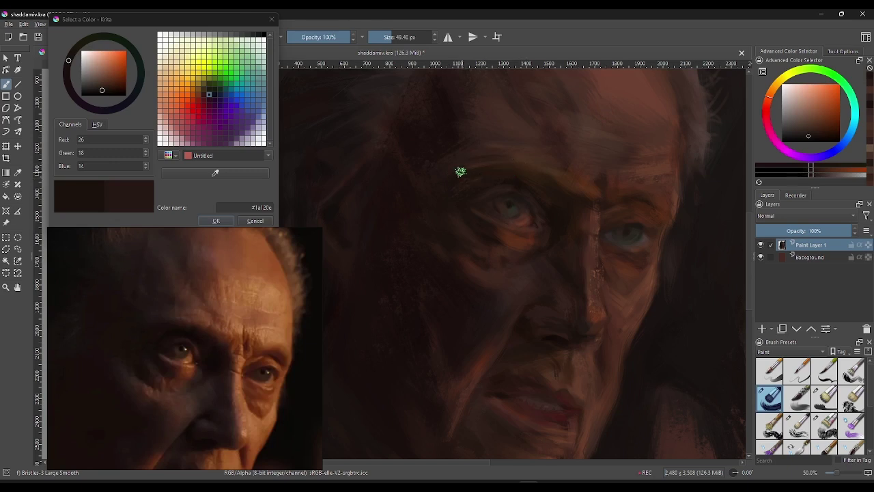
left_click_drag(513, 163, 533, 162)
Step: Sample deeper shadow browns from the forehead and brow
left_click(545, 143, "ctrl")
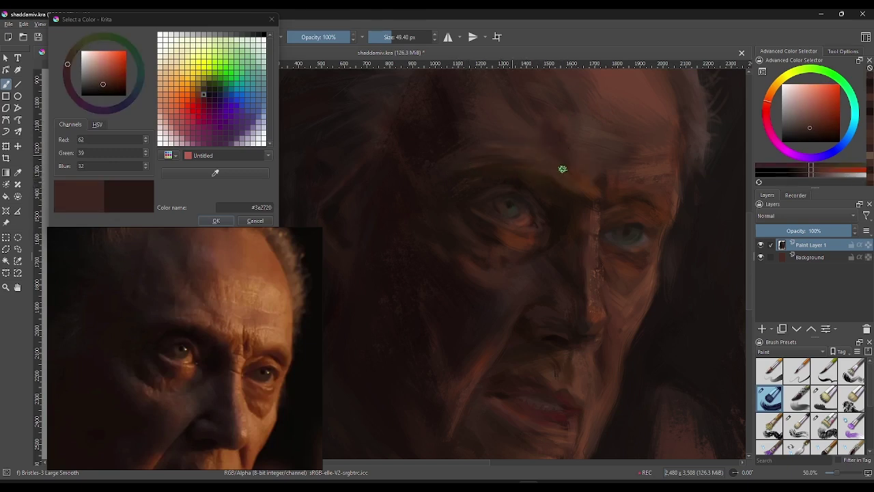
left_click(571, 192, "ctrl")
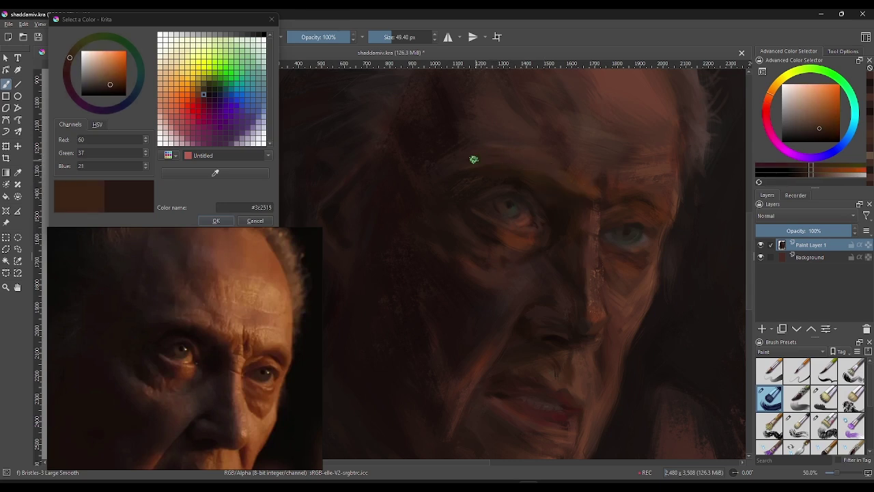
left_click(469, 164, "ctrl")
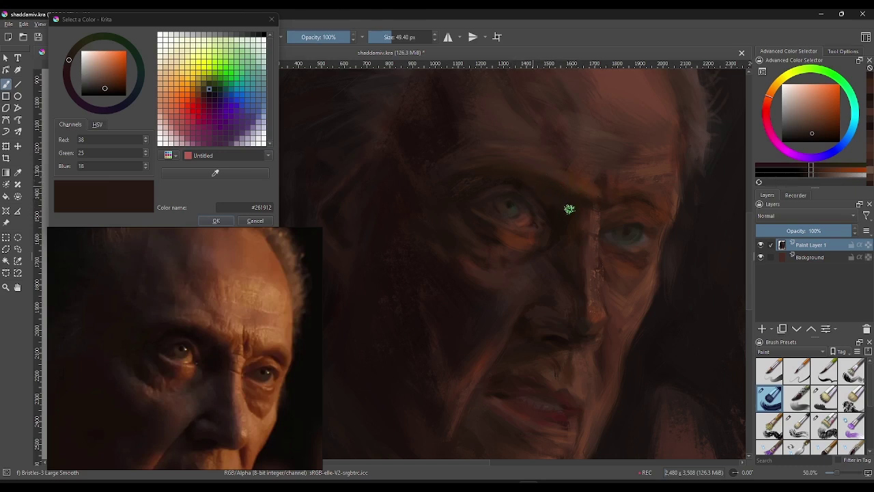
left_click(509, 176, "ctrl")
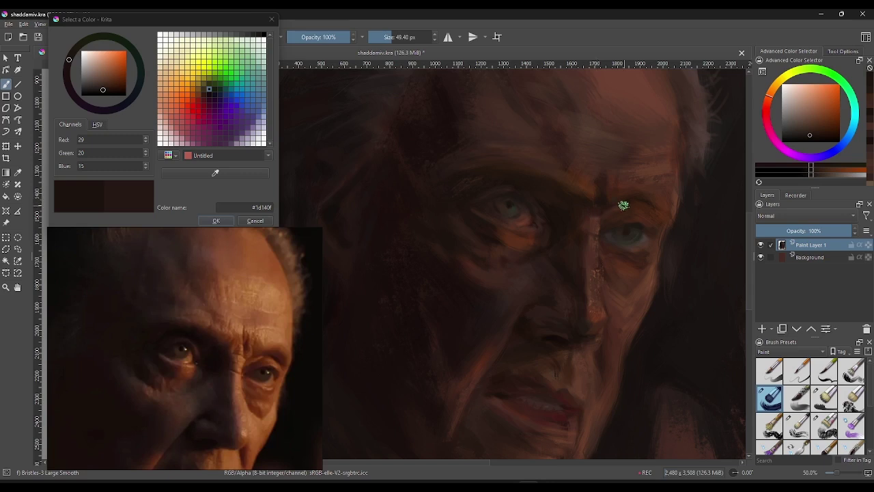
left_click(628, 196)
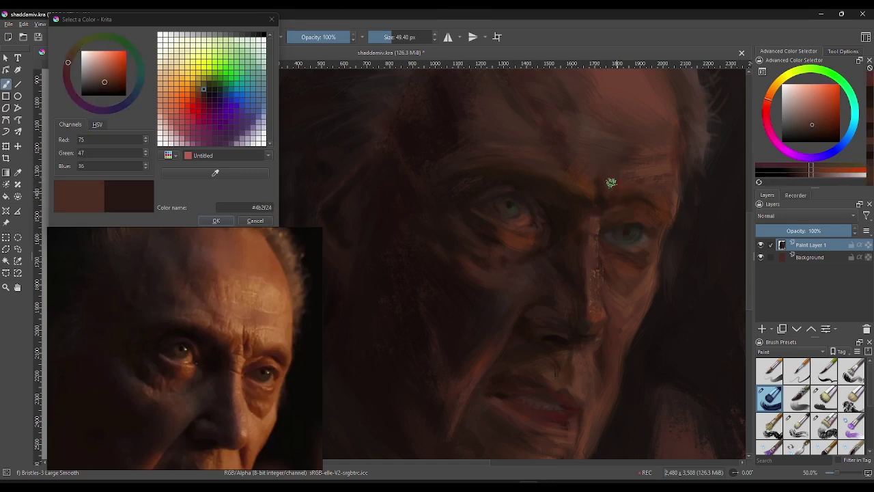
left_click(630, 199)
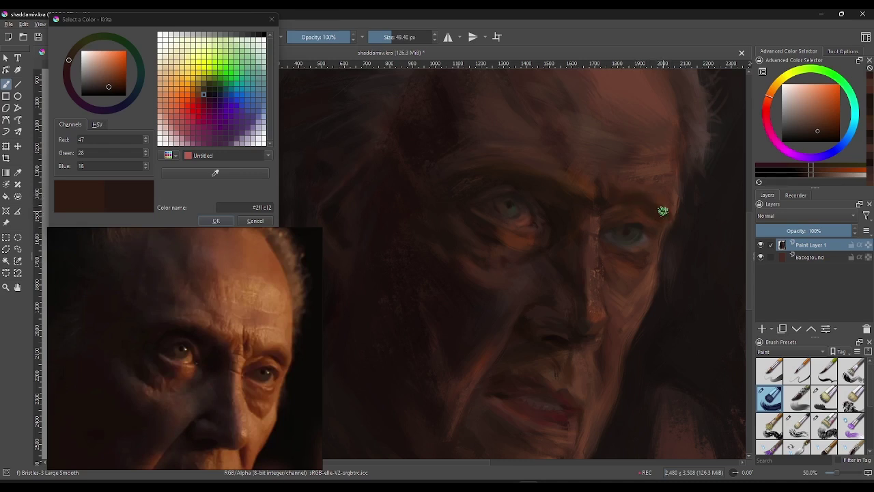
Step: Sample dark browns beside and between the eyes, ending on #221610
left_click(662, 211)
left_click(670, 211)
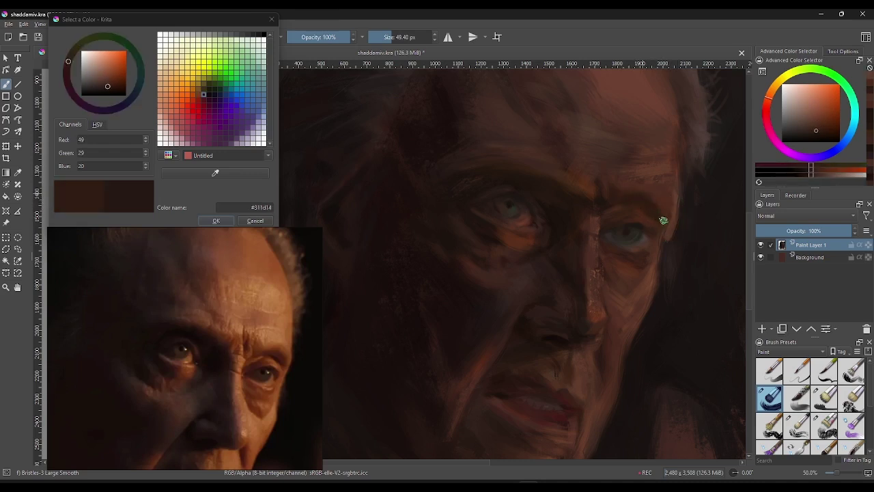
left_click(668, 204)
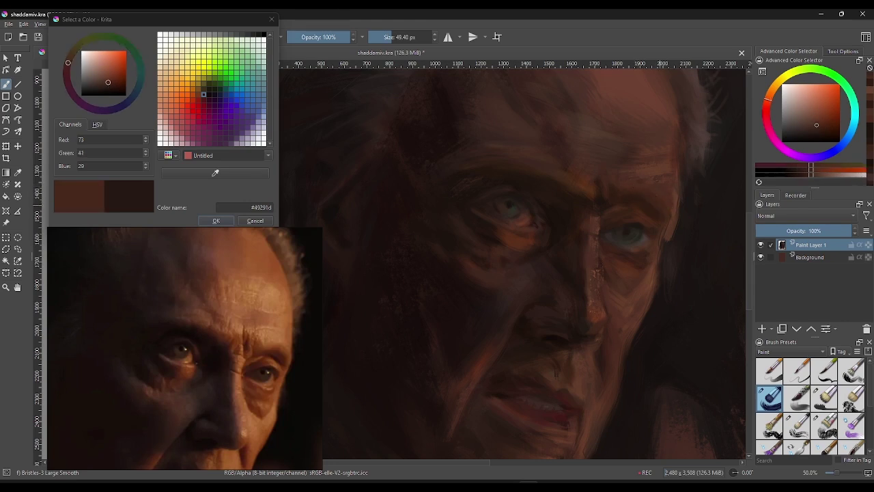
left_click(663, 207)
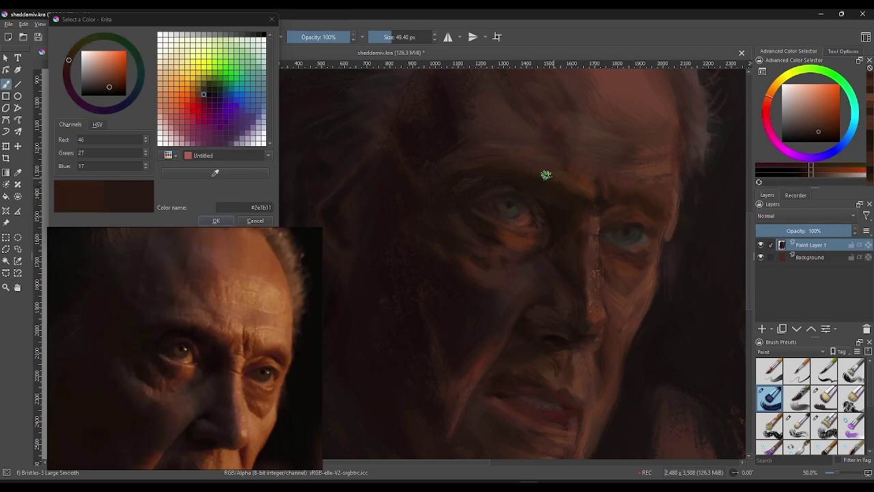
left_click(542, 187)
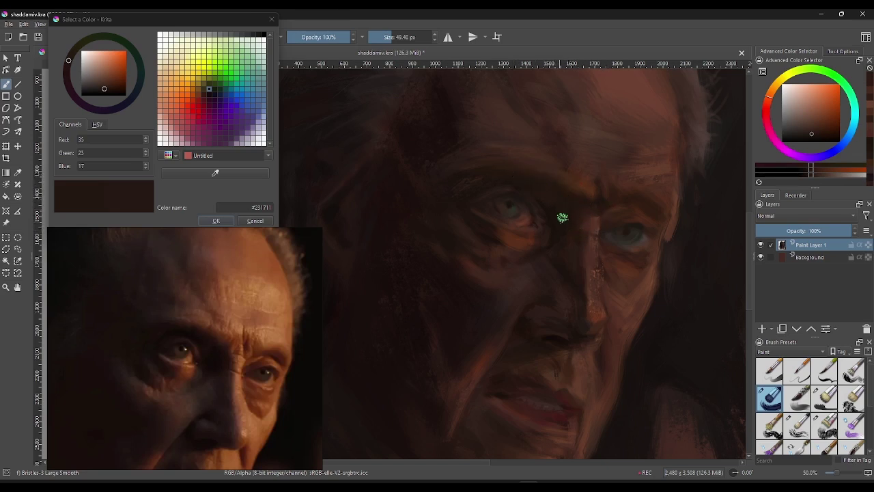
left_click(567, 197)
Step: Sample a near-black brown, then the warm orange skin tone #552f1d from the face
left_click(583, 227)
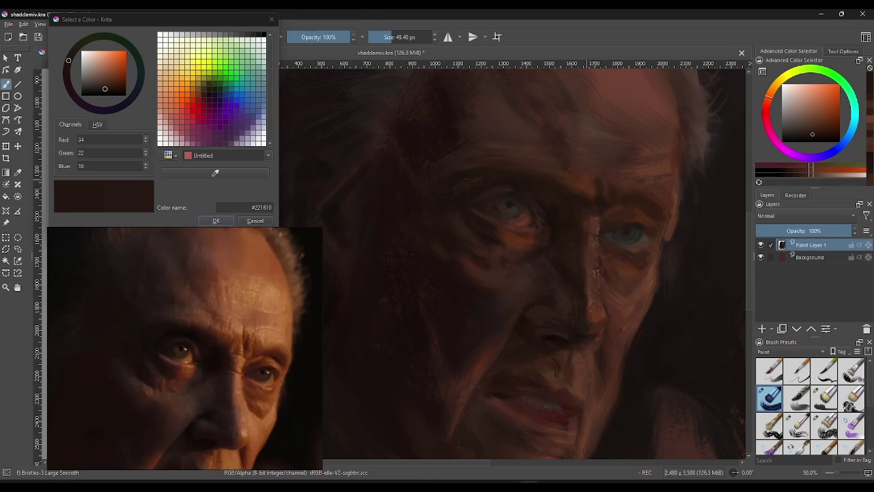
left_click(611, 207)
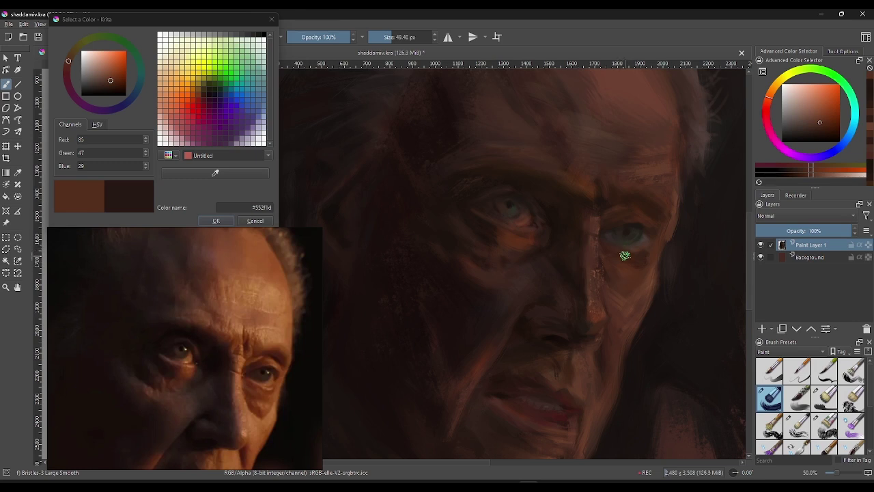
Step: Zoom out to 33.3%, centre the whole head, and enlarge the brush to 122.33 px
scroll(623, 164, "down", 1)
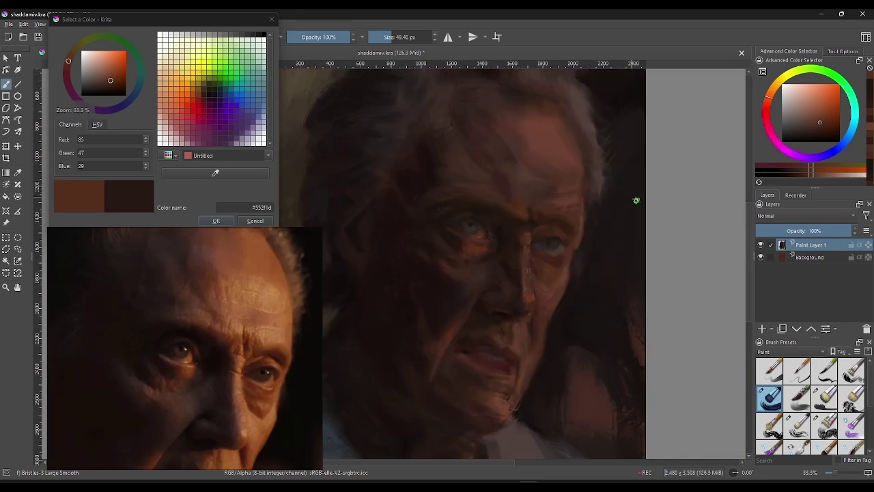
left_click_drag(581, 250, 636, 261)
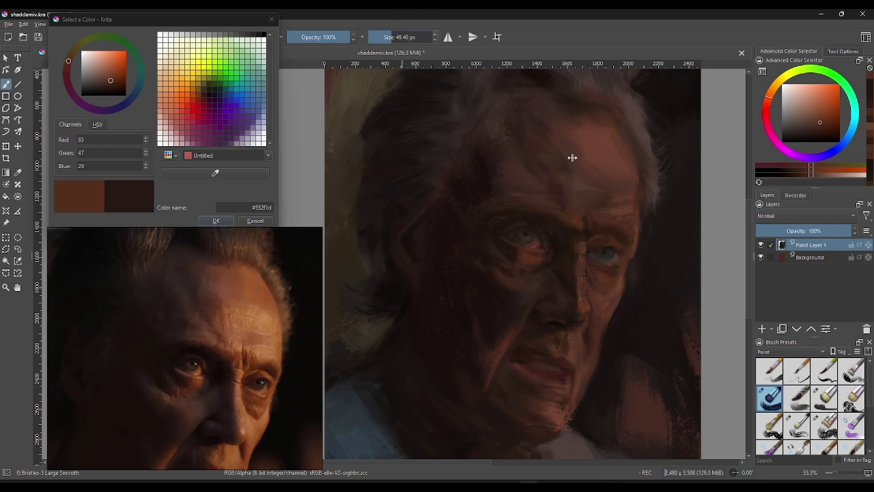
key("bracketright")
key("bracketright")
key("bracketright")
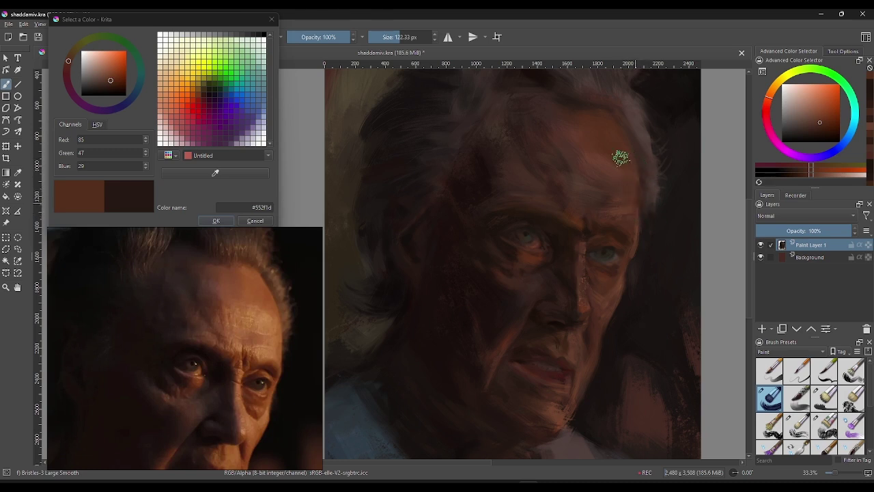
Step: Sample forehead and hairline browns for broad strokes, ending on dark brown #281b16
left_click(604, 171, "ctrl")
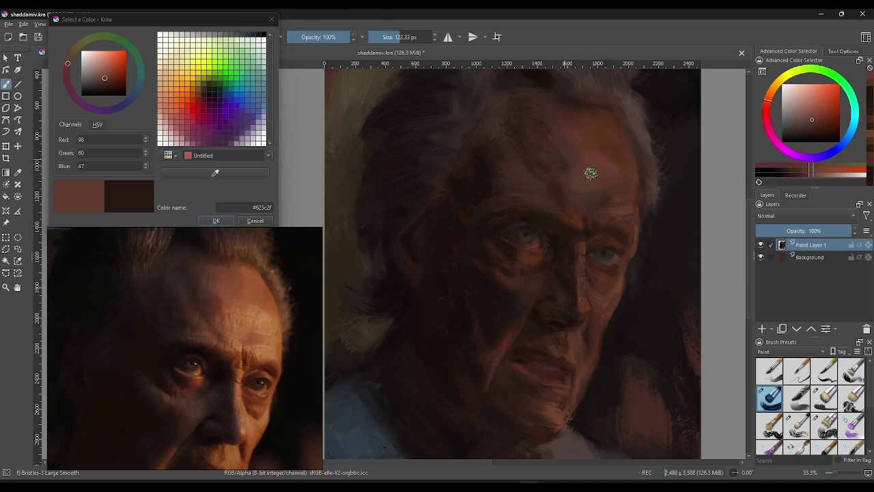
left_click(556, 135, "ctrl")
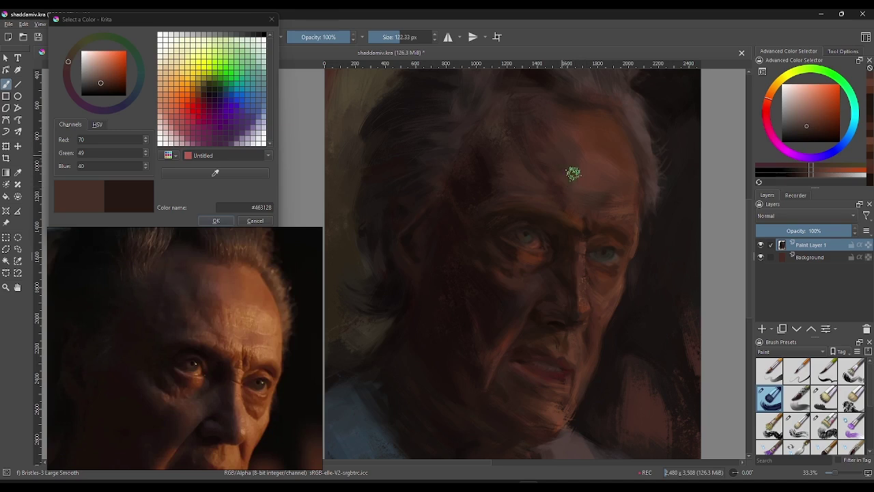
left_click(571, 168, "ctrl")
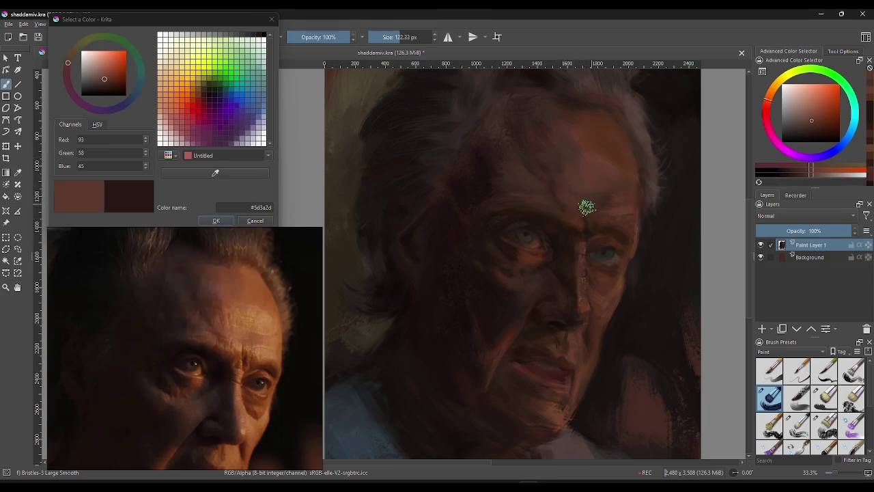
left_click(585, 247, "ctrl")
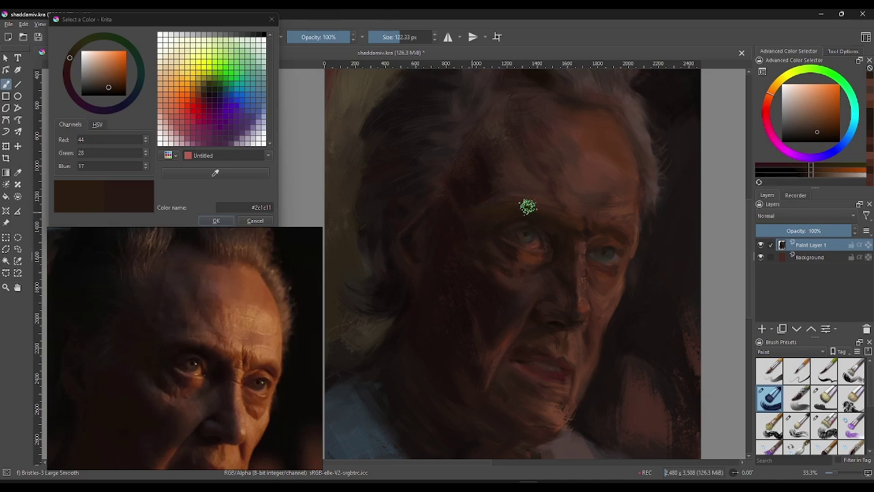
left_click(481, 191, "ctrl")
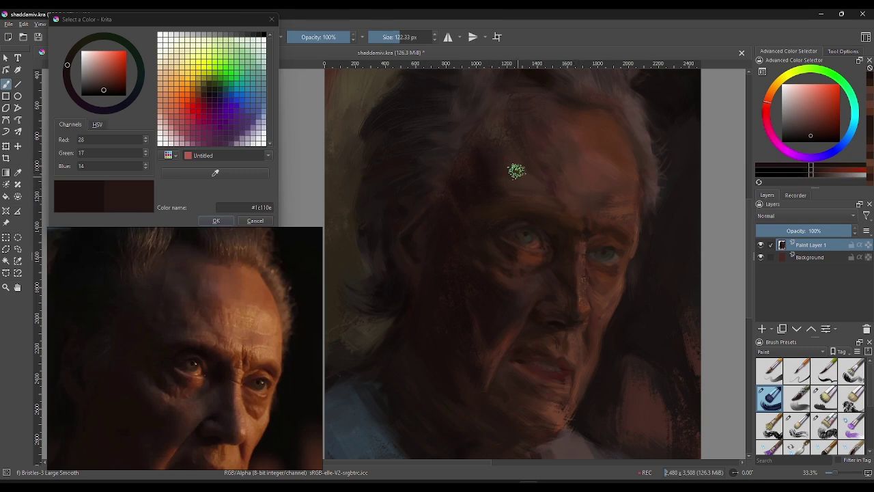
left_click(517, 173, "ctrl")
left_click(532, 171, "ctrl")
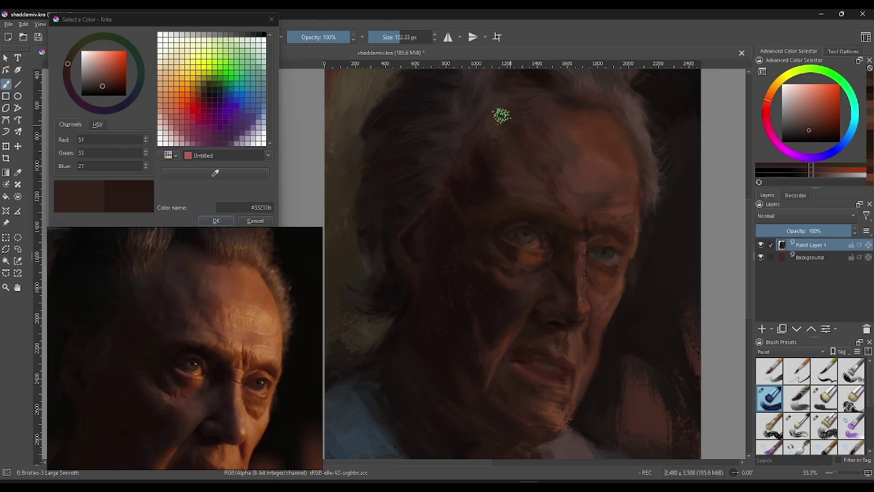
left_click(483, 130, "ctrl")
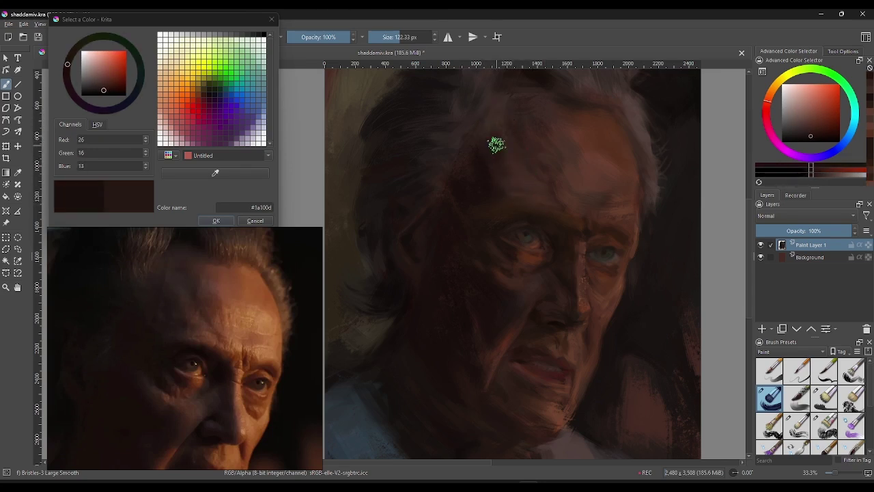
left_click(513, 102, "ctrl")
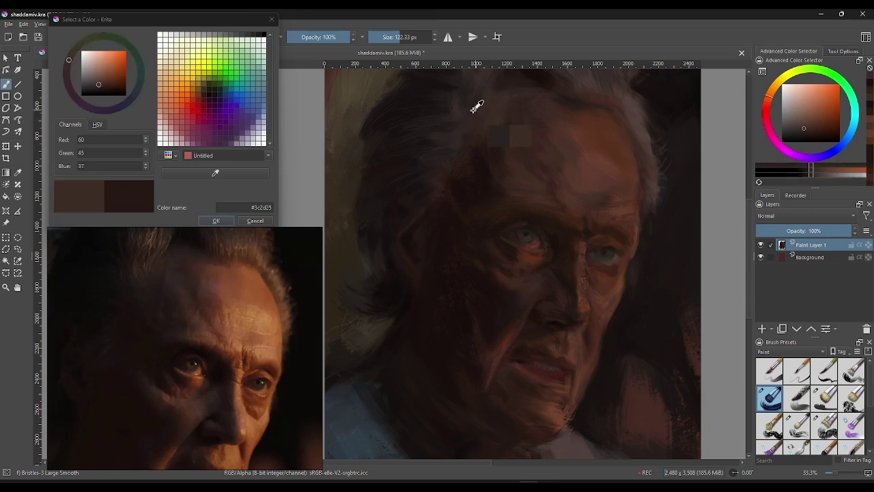
left_click(477, 107, "ctrl")
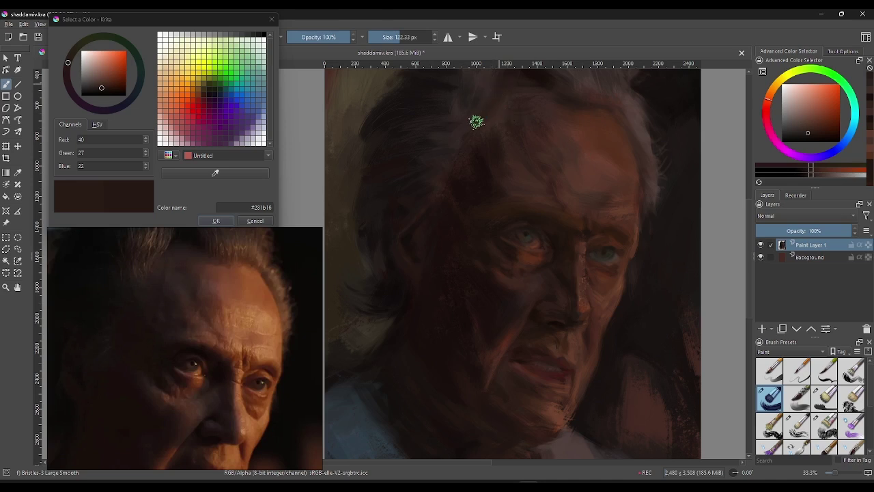
Step: Sample a range of warm and dark browns from the forehead
left_click(592, 116, "ctrl")
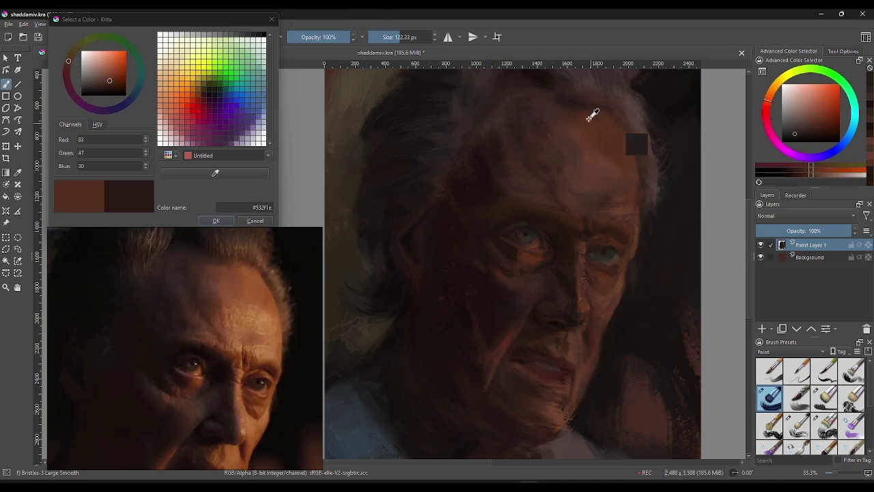
left_click(567, 205, "ctrl")
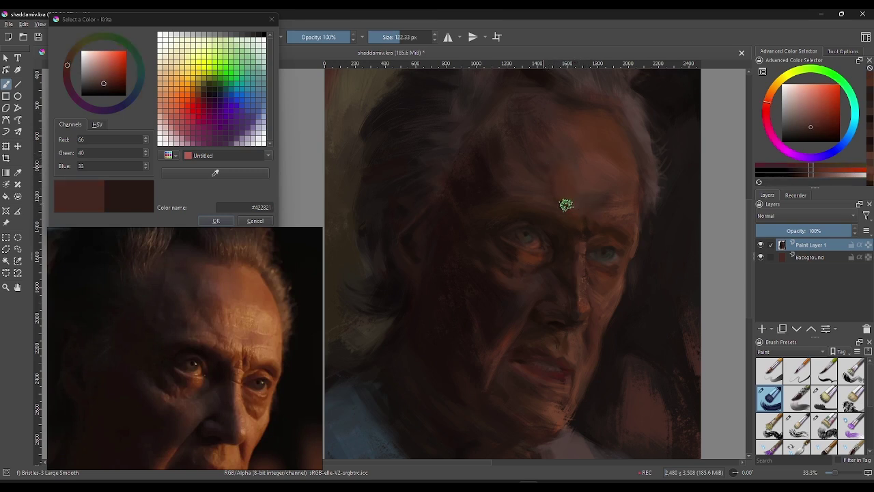
left_click(537, 168, "ctrl")
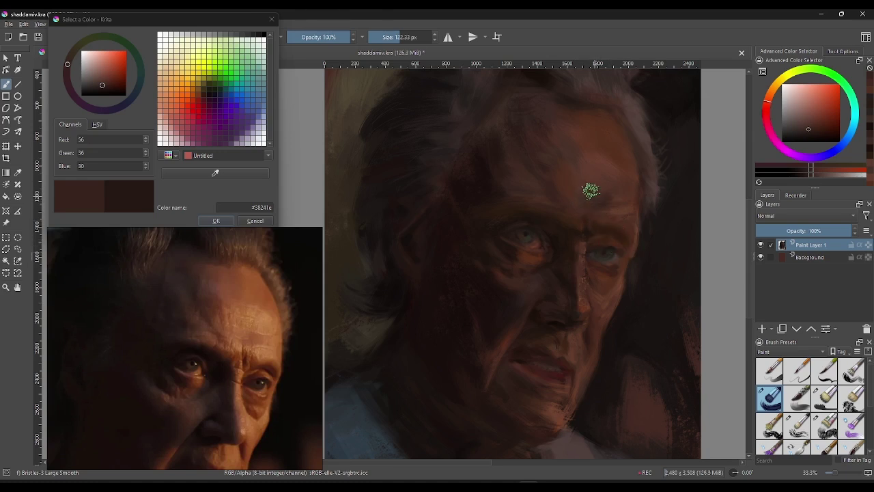
left_click(582, 174, "ctrl")
left_click(588, 196, "ctrl")
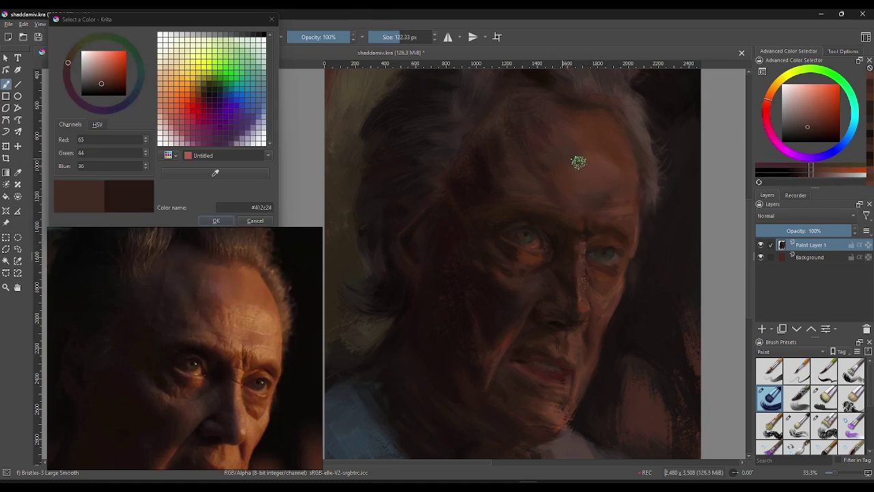
left_click(618, 168, "ctrl")
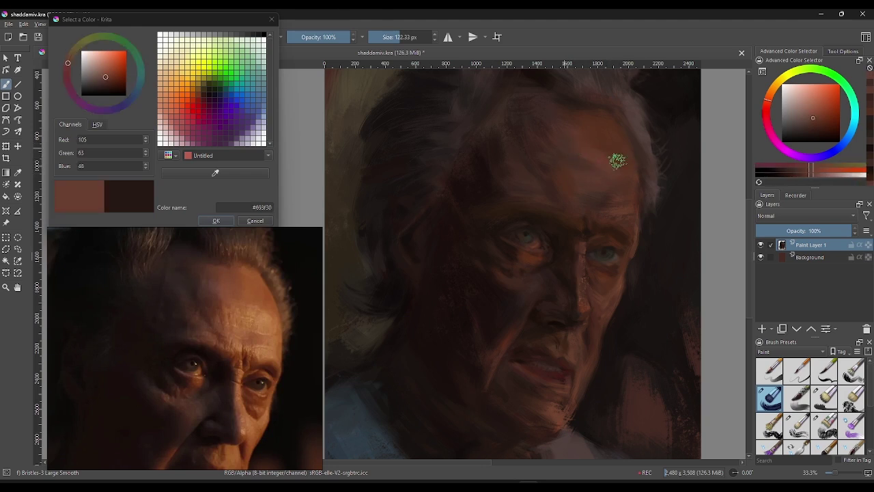
left_click(580, 192, "ctrl")
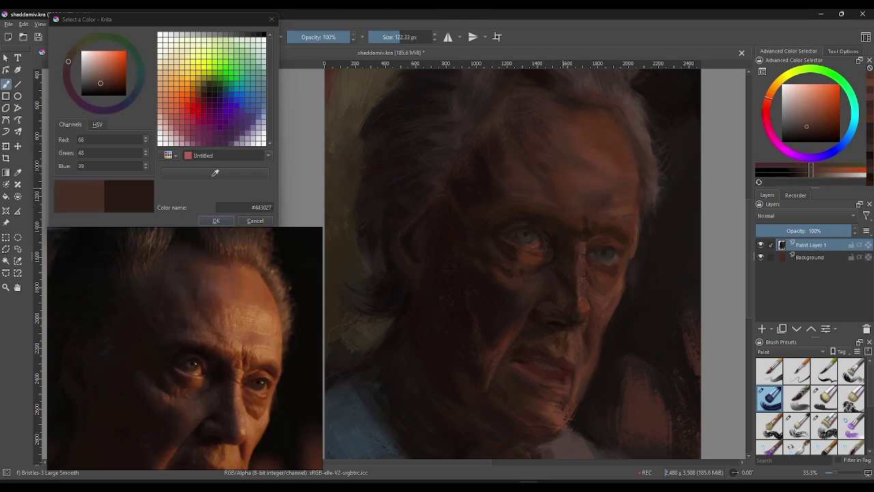
left_click(588, 179, "ctrl")
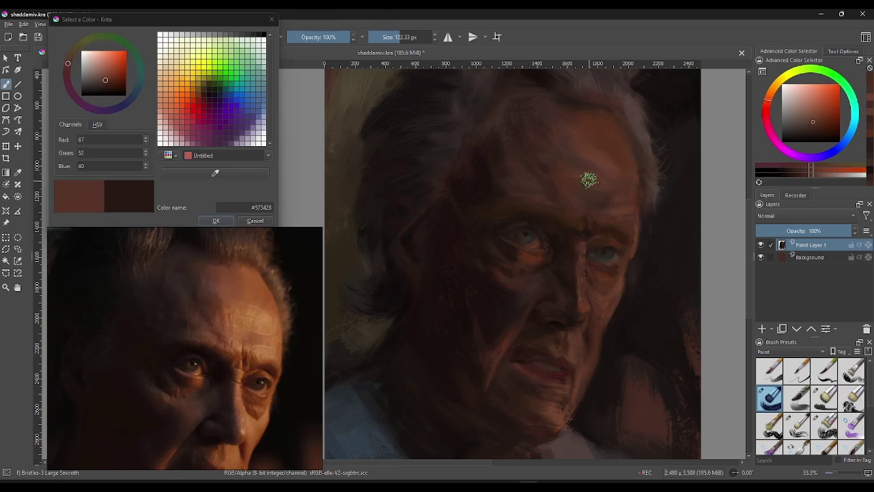
left_click(582, 189, "ctrl")
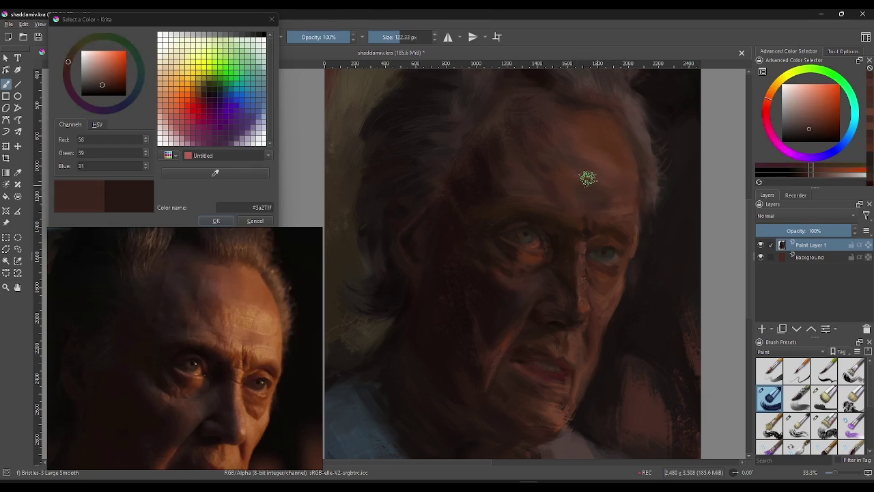
Step: Sample deep shadow and reddish browns from the shadowed side of the face
left_click(584, 178, "ctrl")
left_click(623, 209, "ctrl")
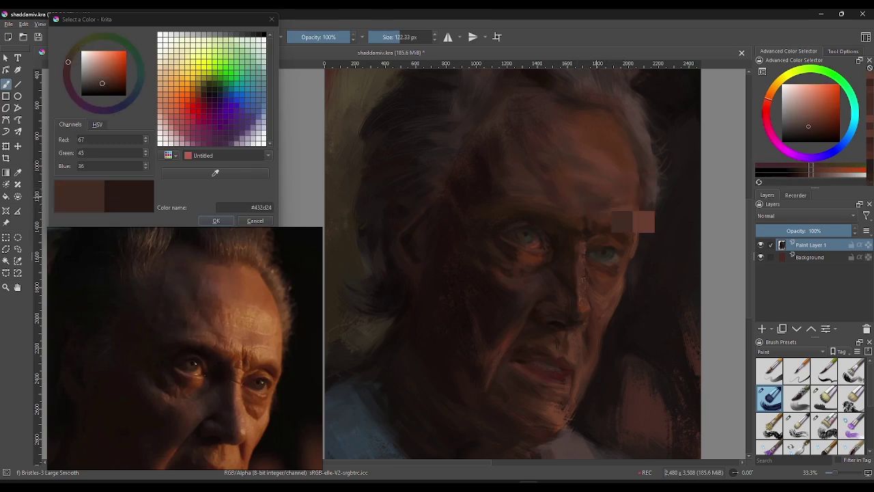
left_click(615, 208, "ctrl")
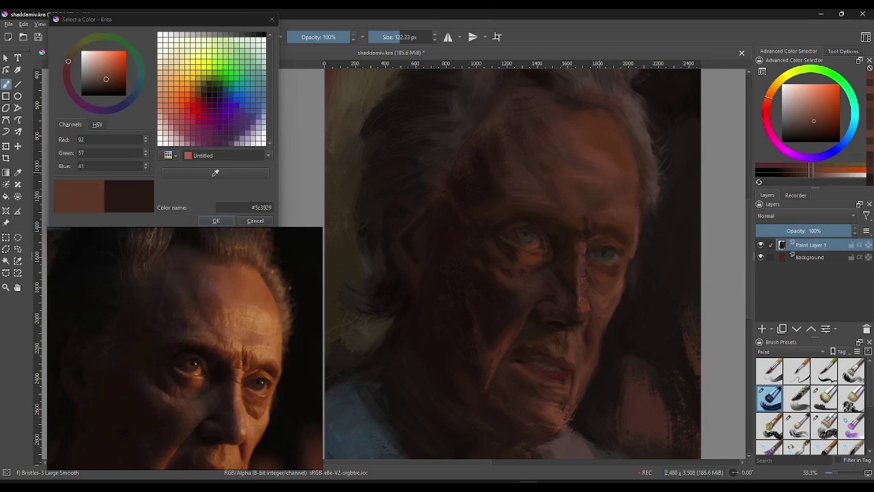
left_click(597, 241, "ctrl")
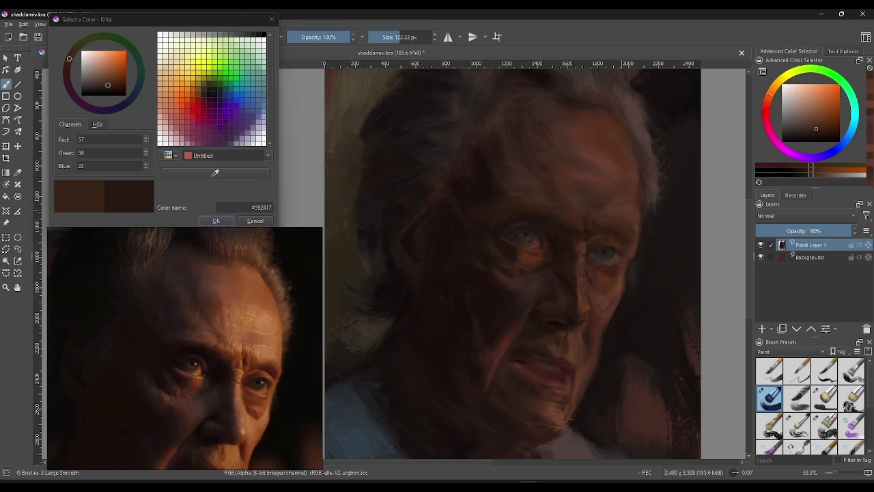
left_click(646, 245, "ctrl")
left_click(603, 214, "ctrl")
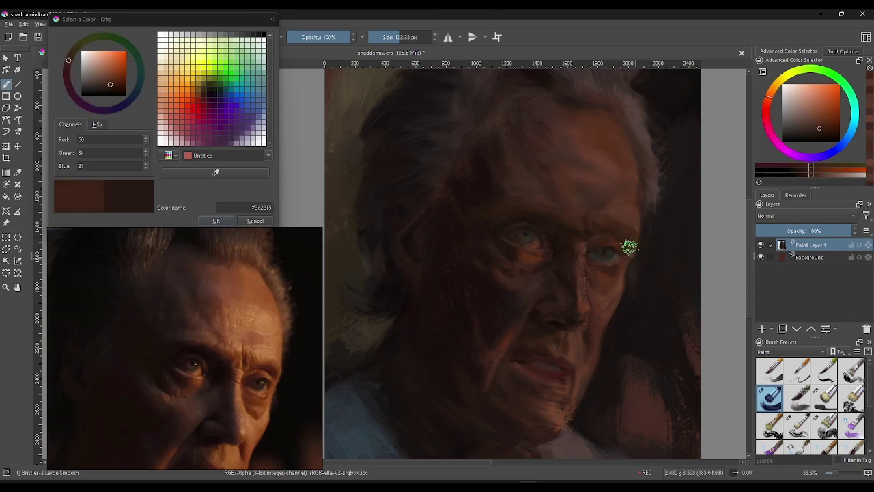
left_click(634, 228, "ctrl")
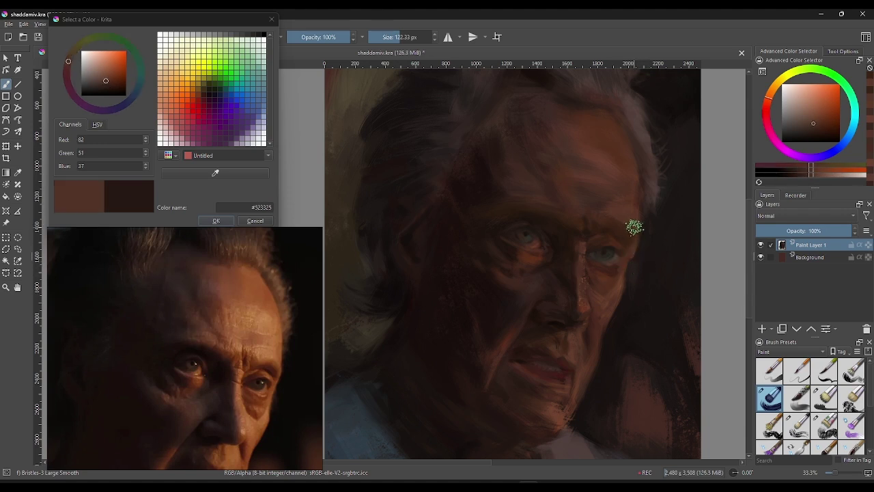
left_click(649, 246, "ctrl")
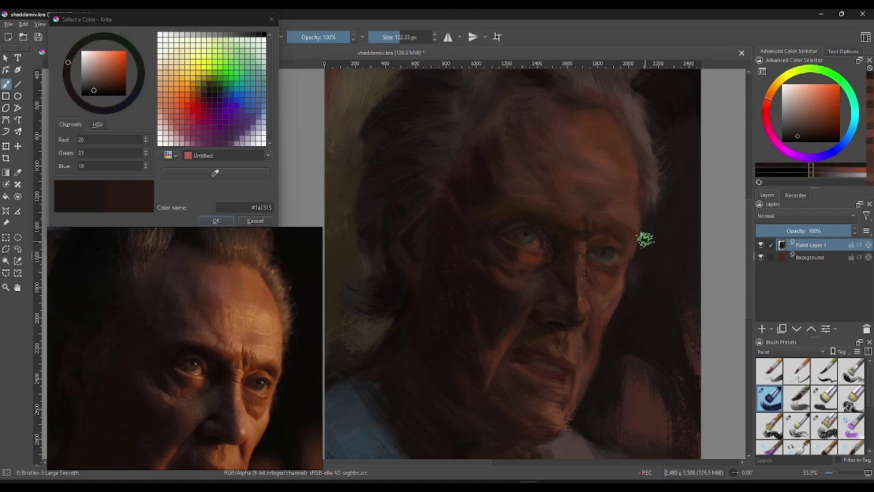
left_click(635, 214, "ctrl")
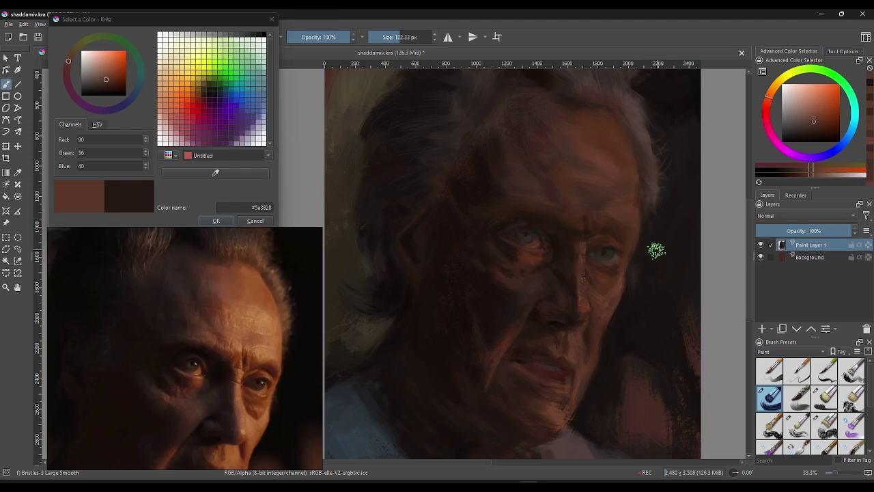
Step: Sample temple and background tones, ending on warm reddish brown #5c3828
left_click(624, 220, "ctrl")
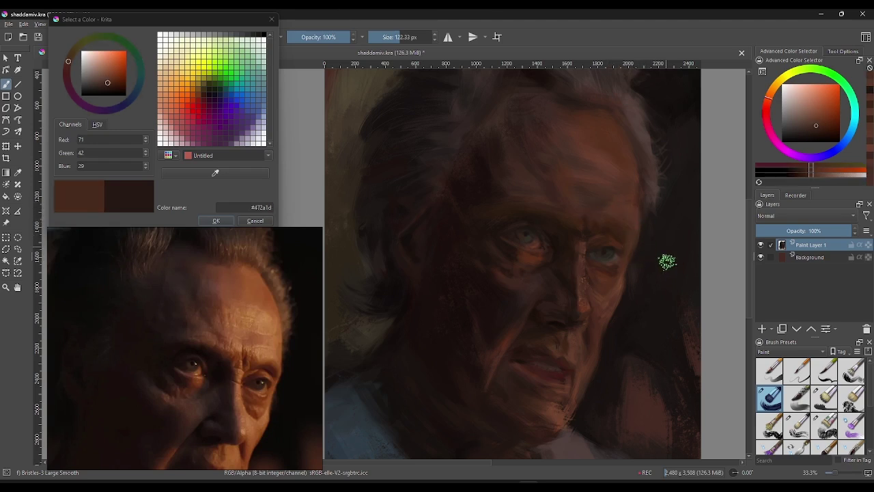
left_click(657, 254, "ctrl")
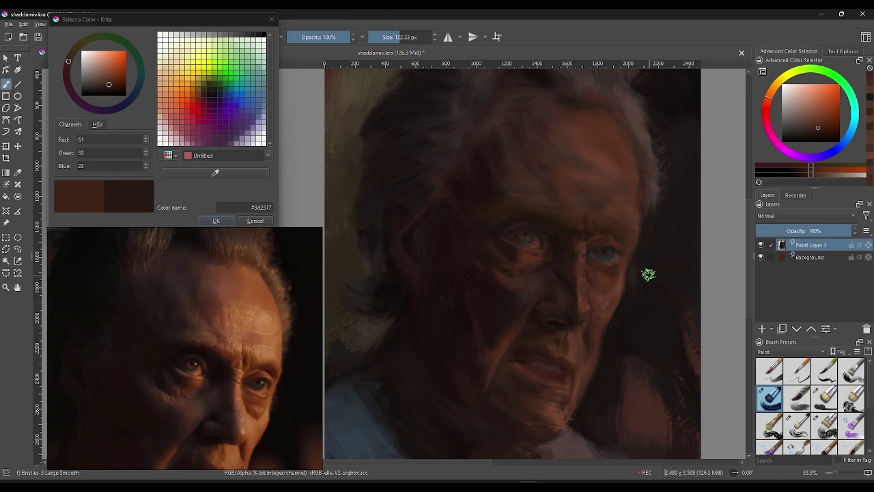
left_click(637, 233, "ctrl")
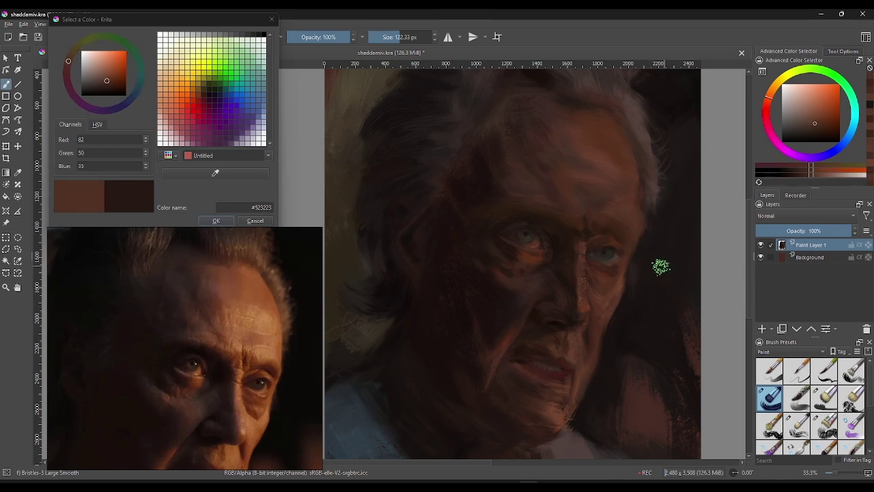
left_click(654, 239, "ctrl")
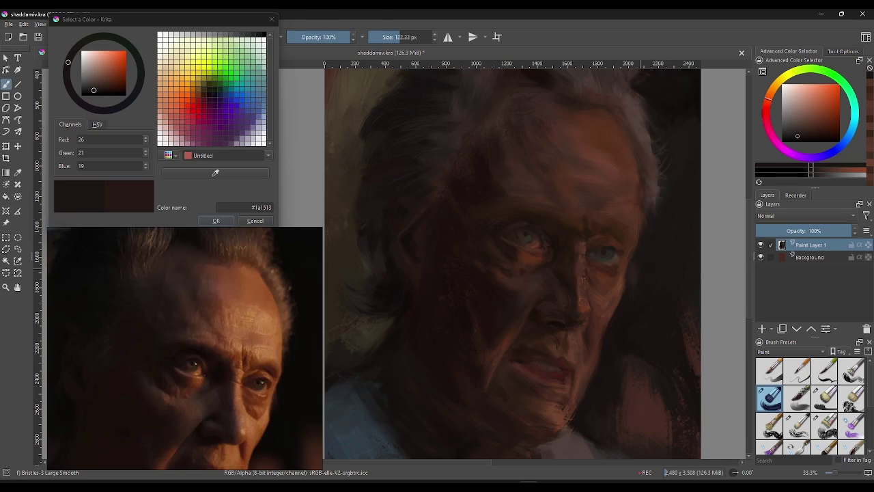
left_click(649, 224, "ctrl")
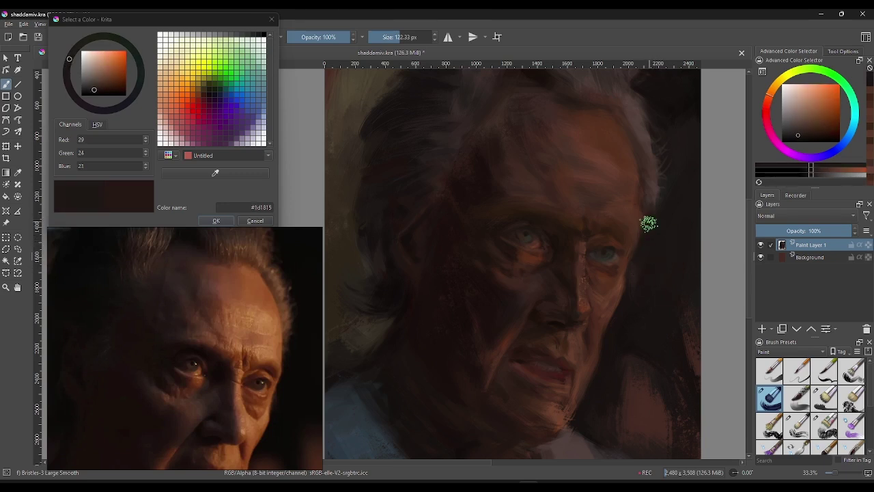
left_click(653, 234, "ctrl")
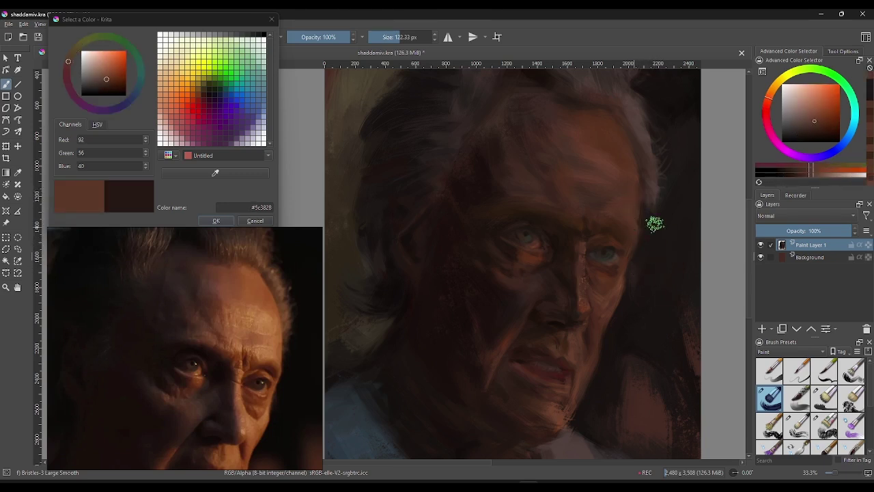
left_click(650, 216, "ctrl")
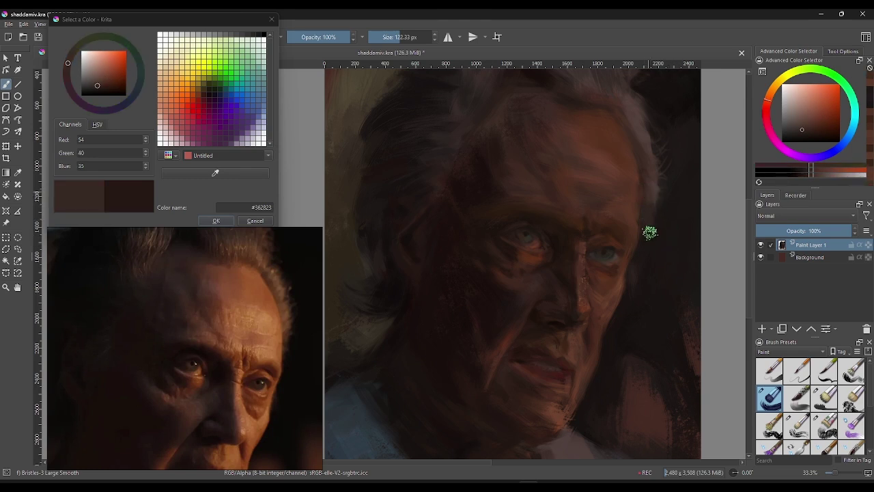
left_click(656, 225, "ctrl")
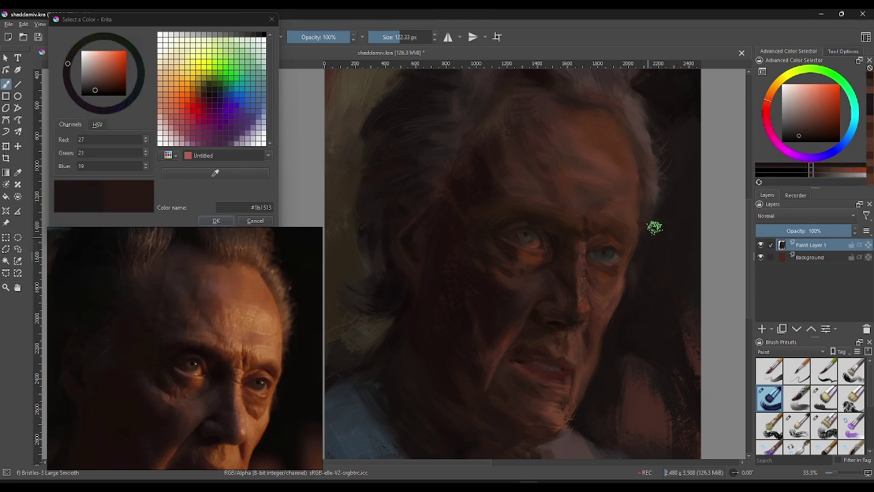
left_click(635, 206, "ctrl")
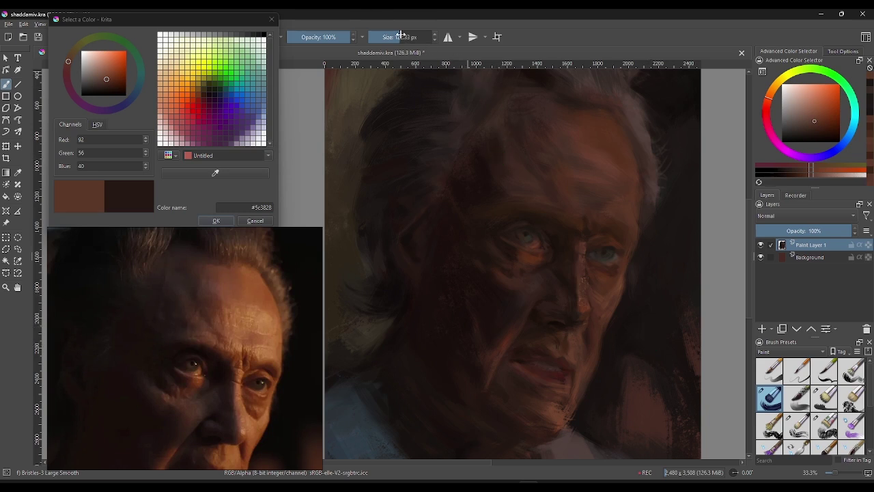
Step: Shrink the brush to about 93 px and sample warm browns from the forehead and brow
left_click_drag(412, 41, 410, 40)
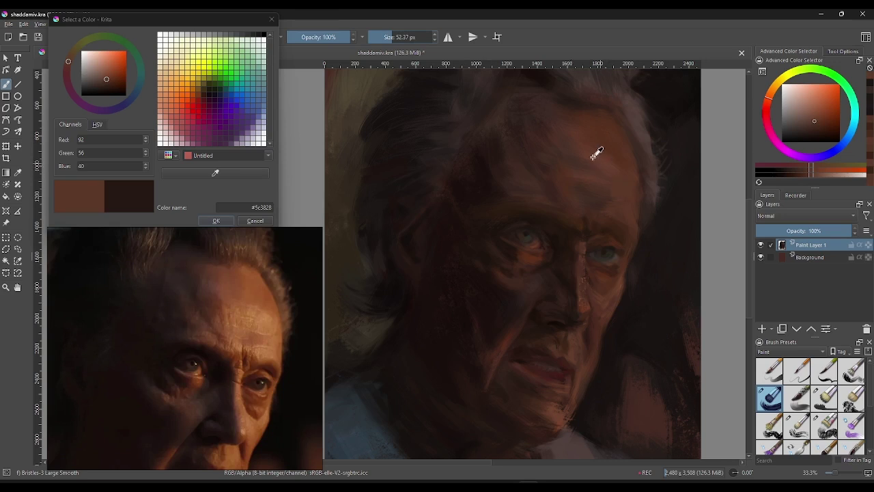
left_click(578, 197)
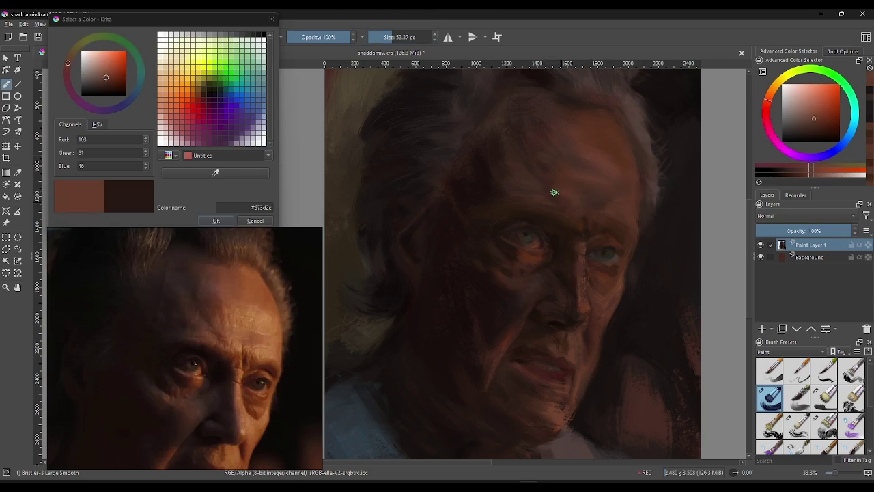
left_click(560, 210, "ctrl")
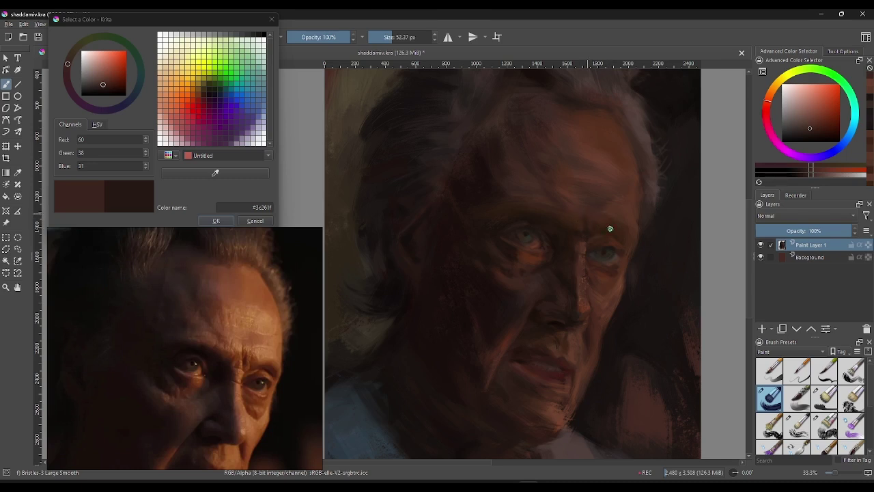
left_click(649, 237, "ctrl")
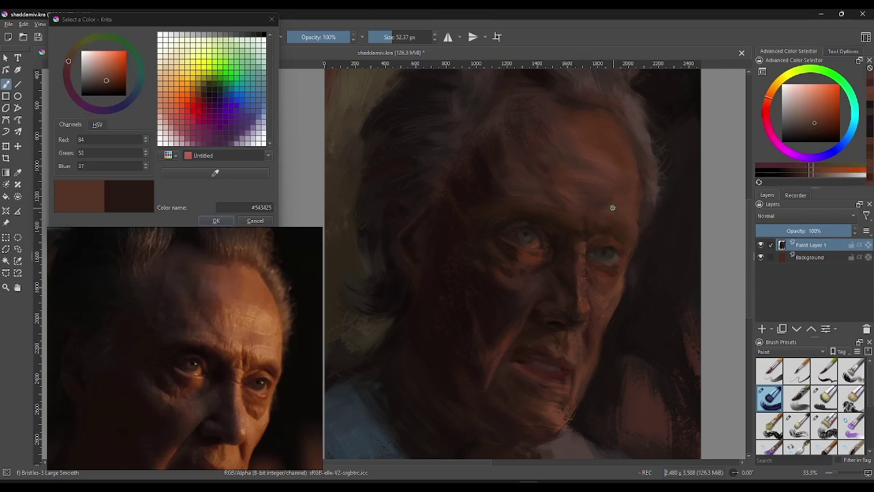
left_click(601, 137, "ctrl")
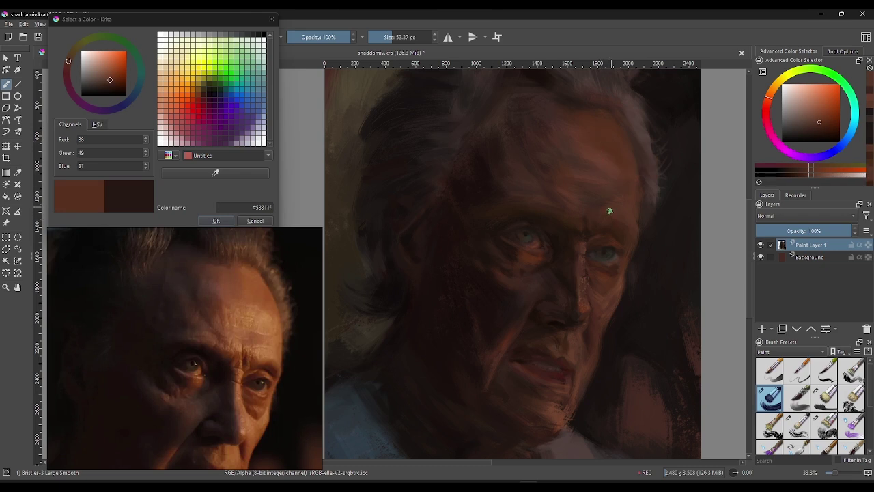
left_click(616, 138, "ctrl")
Step: Pick golden brown #66492b in the Advanced Color Selector and enlarge the brush to 107.06 px
left_click(816, 177)
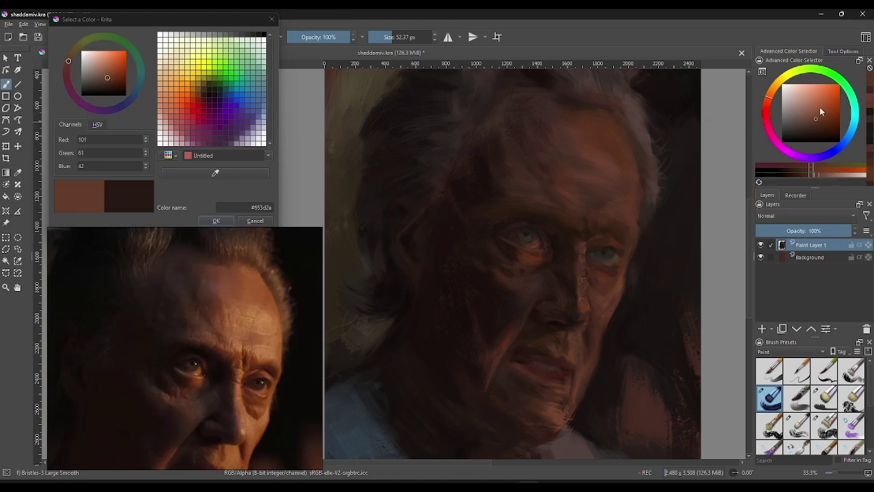
left_click(772, 93)
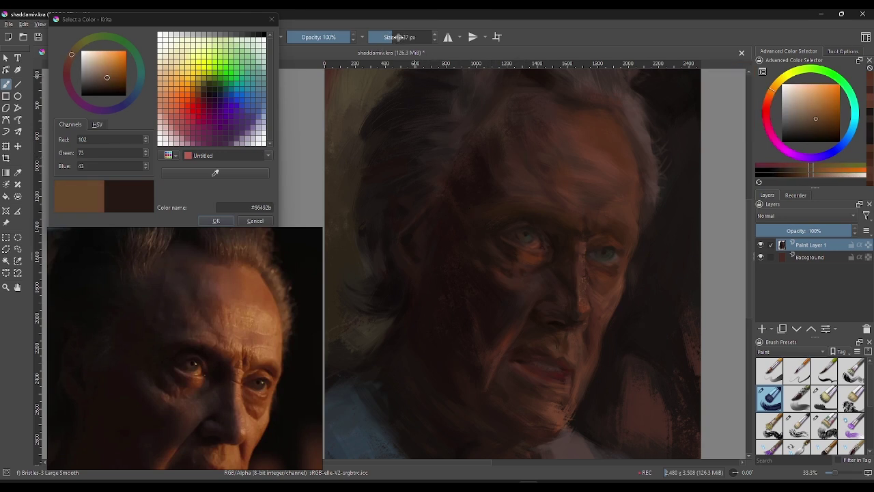
left_click_drag(399, 37, 403, 38)
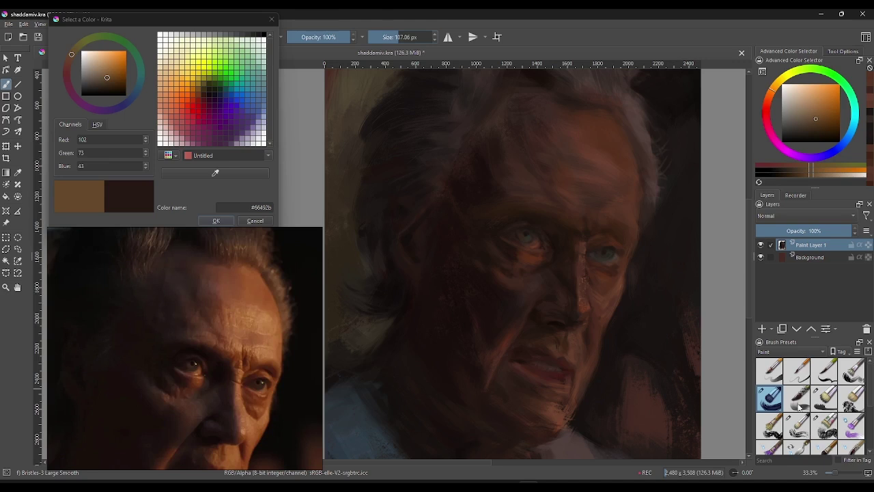
Step: Switch to the Dry Textured Creases brush preset and sample several browns from the forehead
key("slash")
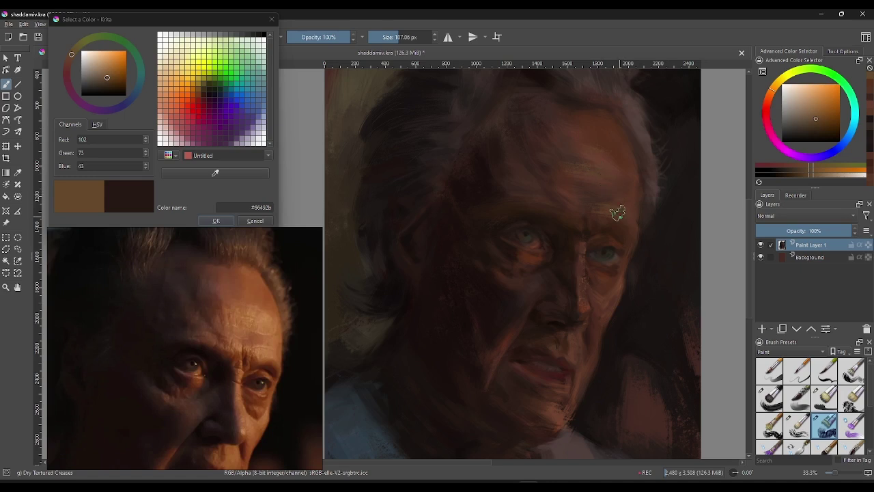
left_click(579, 178, "ctrl")
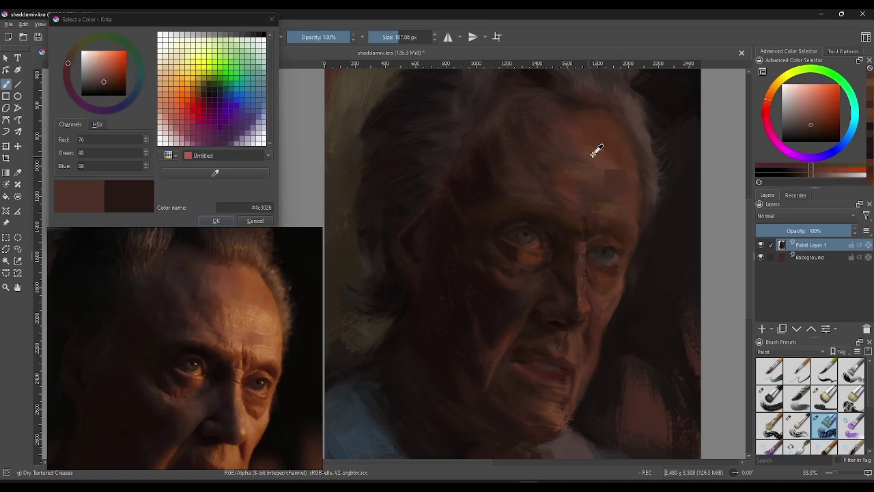
left_click(608, 161, "ctrl")
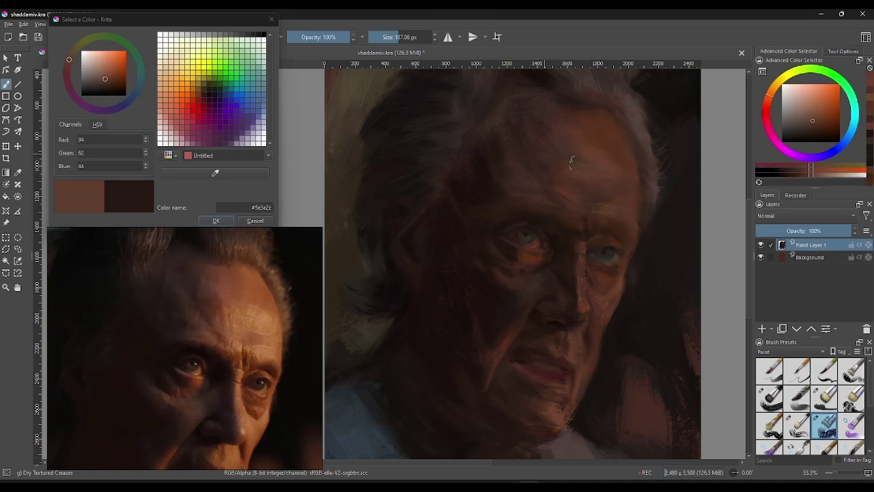
left_click(556, 151, "ctrl")
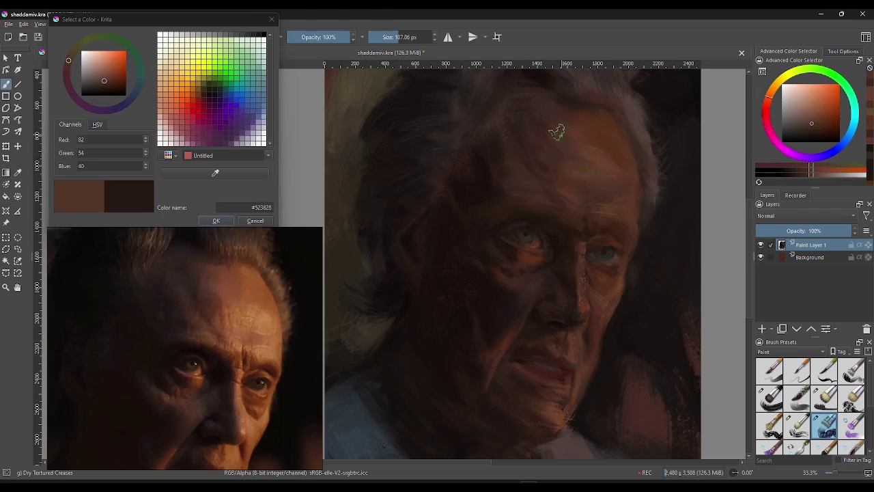
left_click(565, 135, "ctrl")
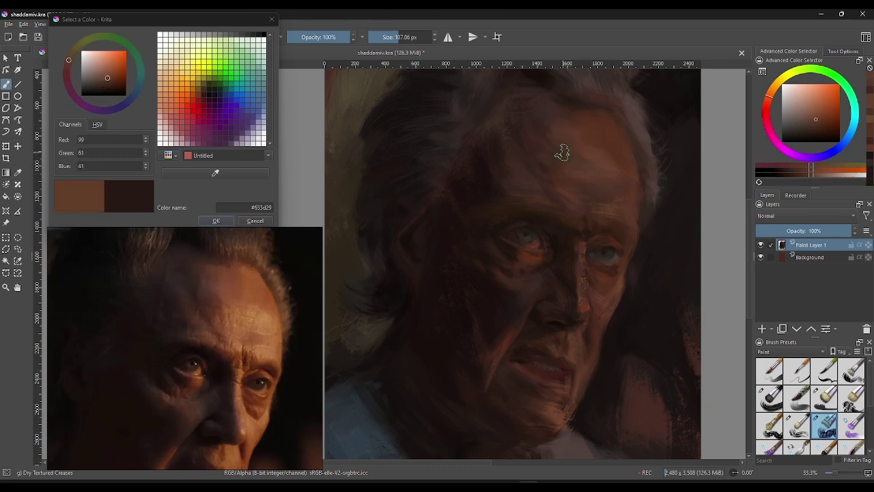
left_click(557, 147, "ctrl")
left_click(562, 131, "ctrl")
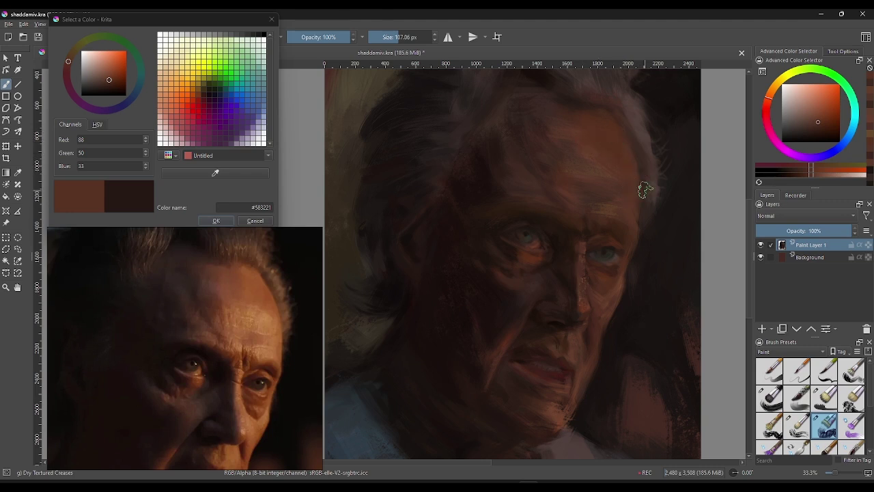
Step: Sample tones from the face, eye corner and hair edge, ending on dark muted brown #332725
left_click(631, 193, "ctrl")
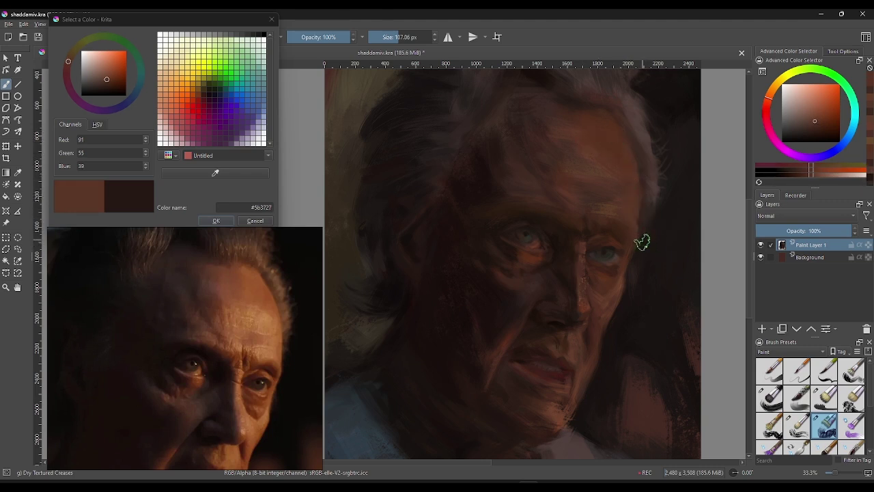
left_click(640, 243, "ctrl")
left_click(642, 176, "ctrl")
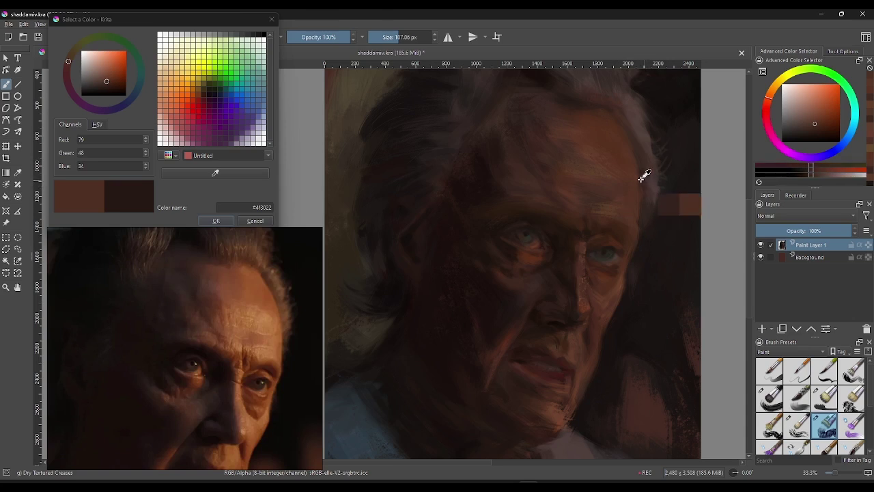
left_click(607, 190, "ctrl")
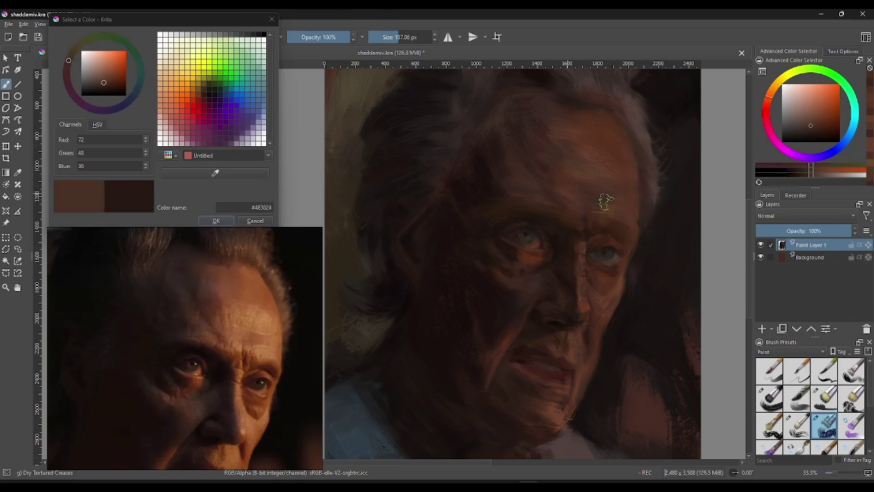
left_click(547, 178, "ctrl")
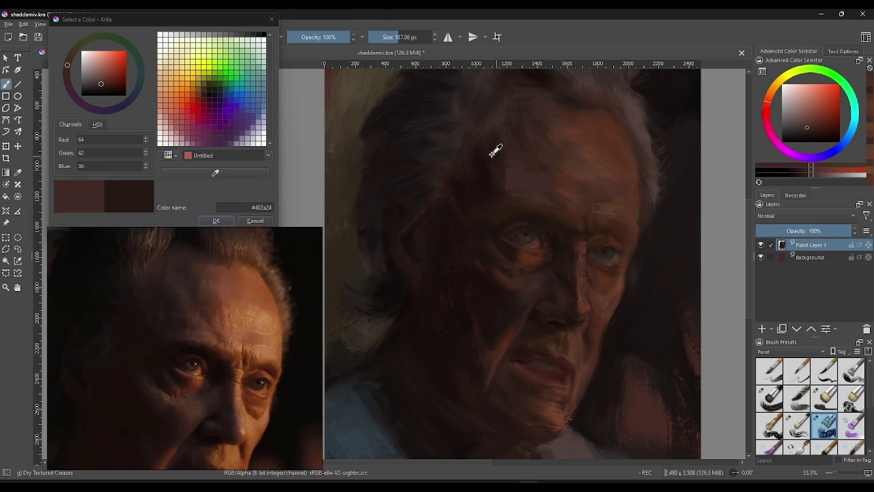
left_click(517, 176, "ctrl")
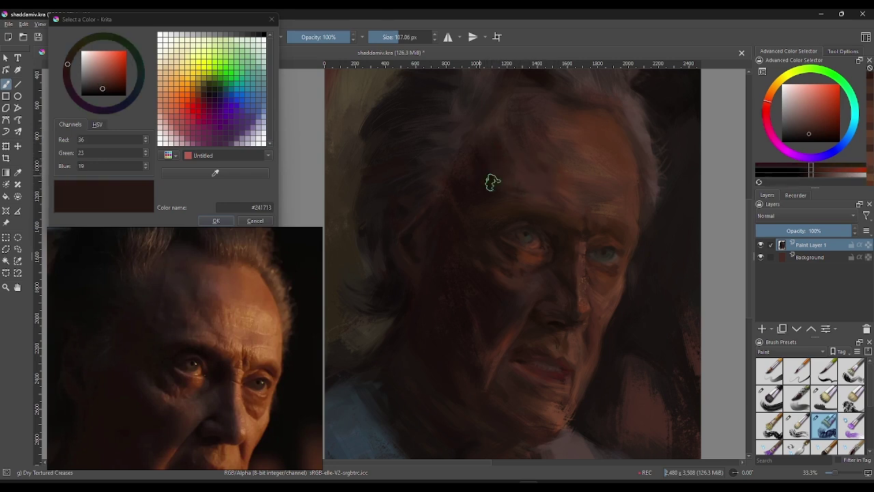
left_click(541, 192, "ctrl")
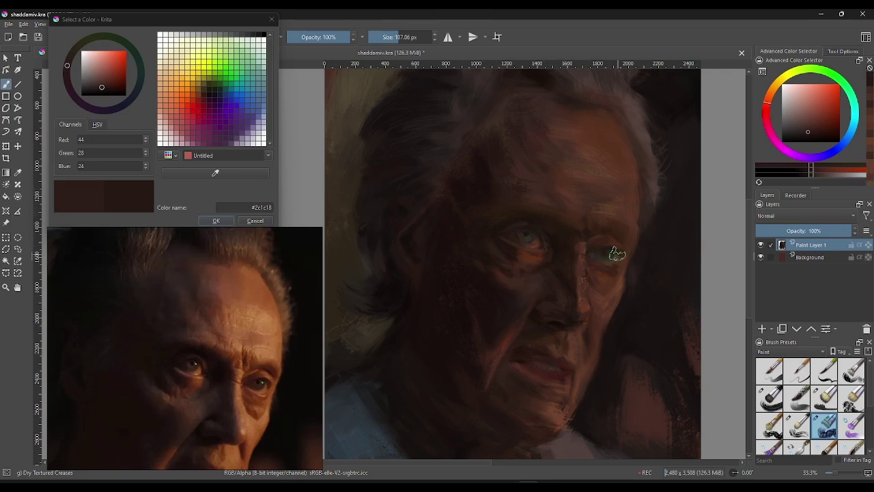
left_click(415, 215, "ctrl")
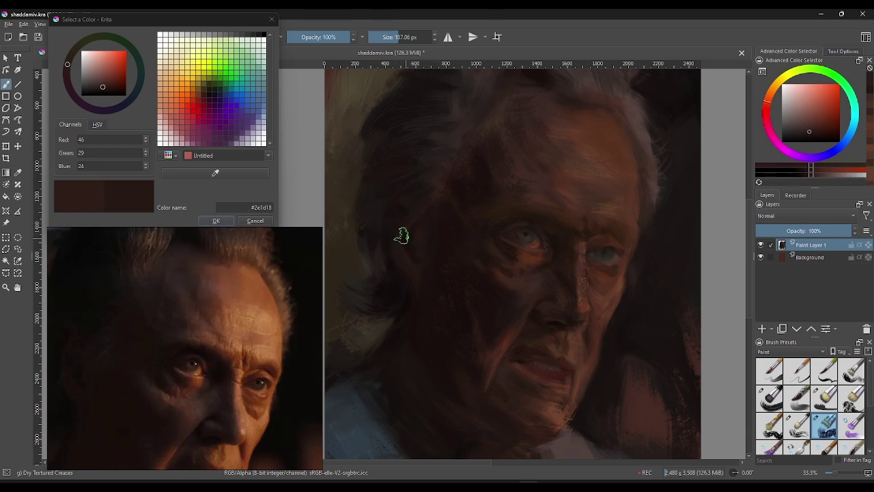
left_click(395, 233, "ctrl")
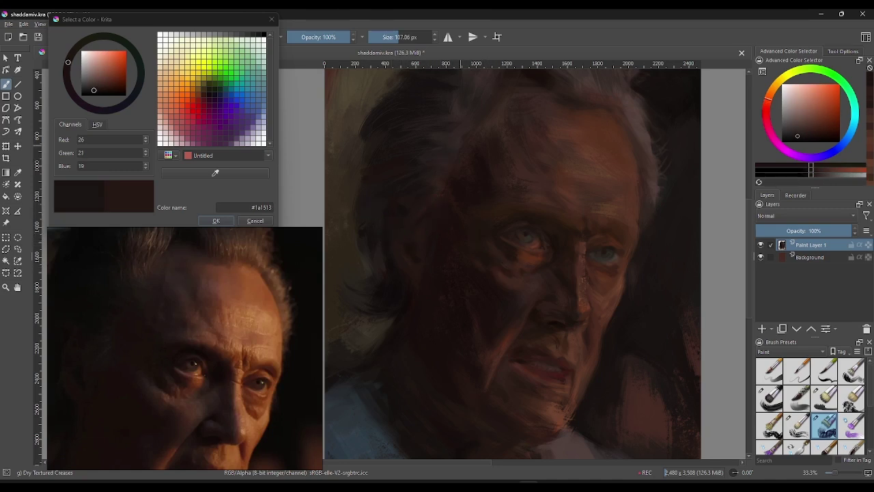
left_click(460, 128, "ctrl")
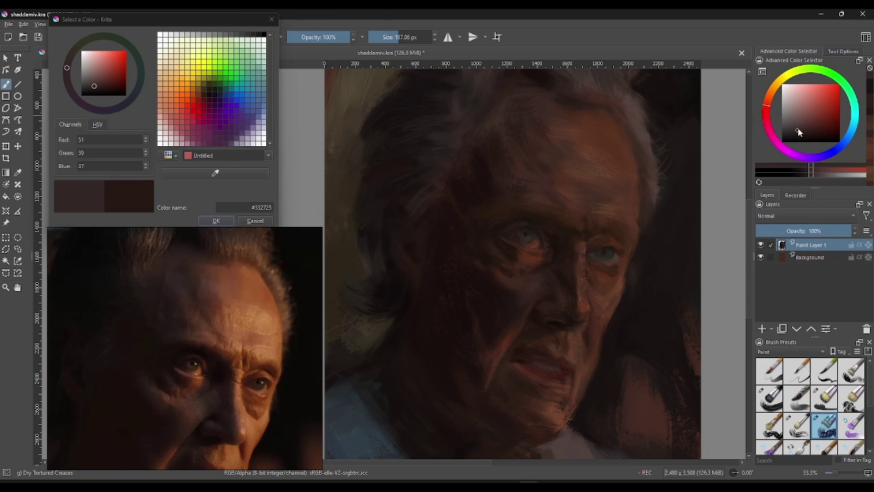
Step: Choose a light warm pinkish highlight skin tone in the Advanced Color Selector
left_click(796, 126)
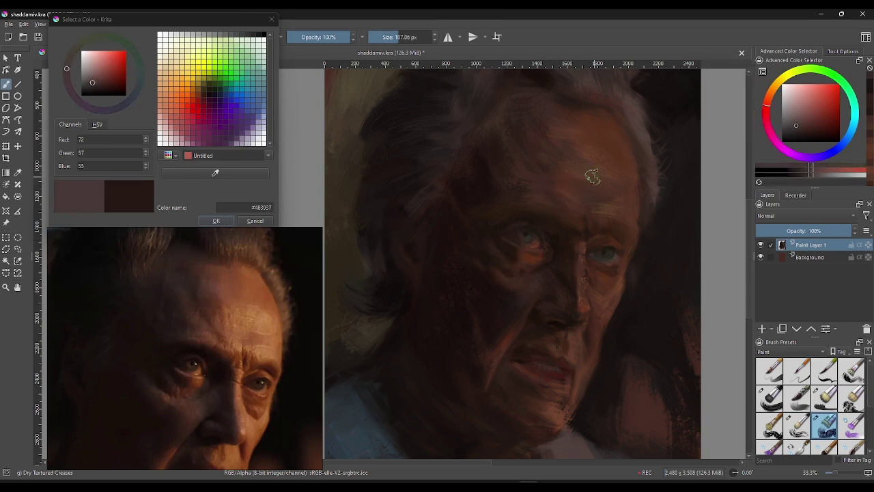
left_click(593, 171, "ctrl")
left_click(813, 115)
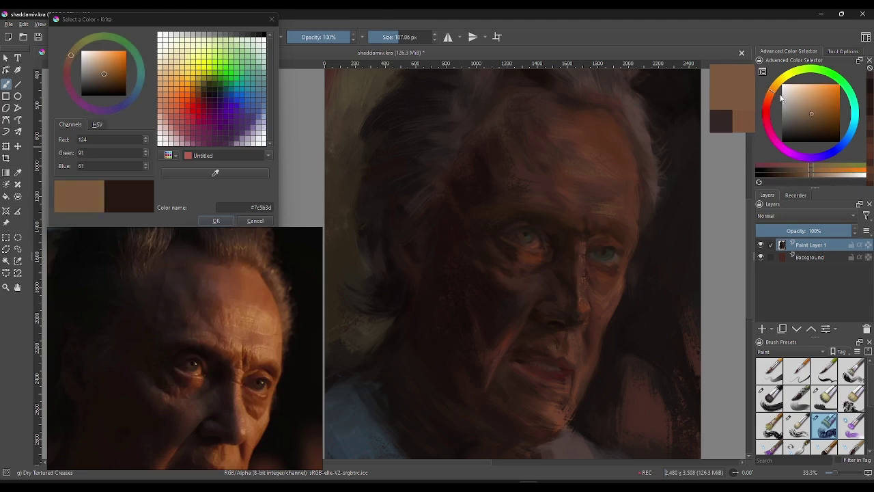
left_click(812, 113)
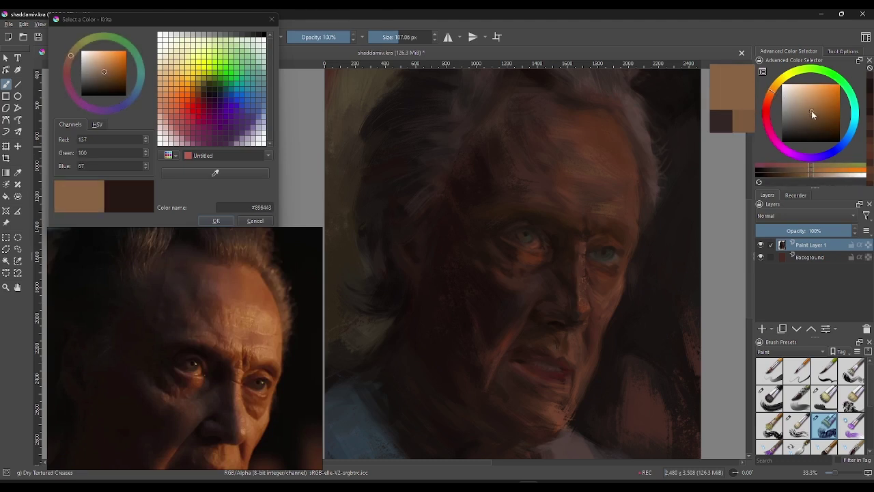
left_click(771, 95)
left_click(812, 105)
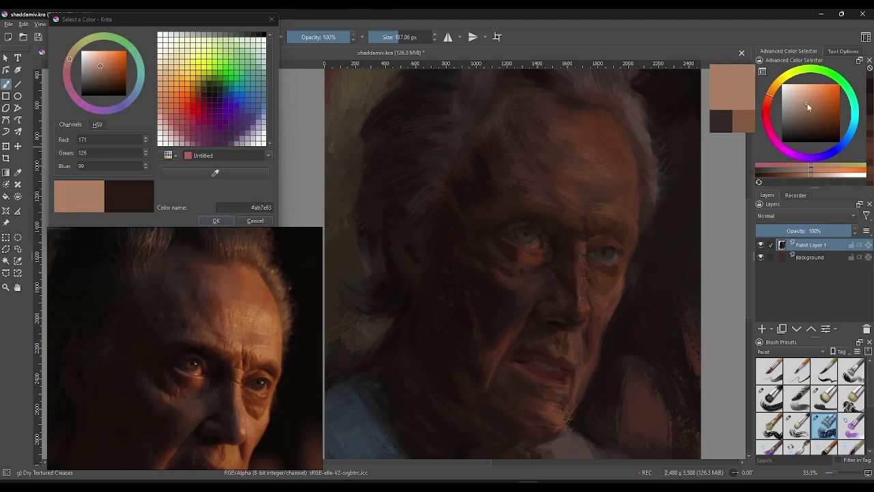
left_click(809, 104)
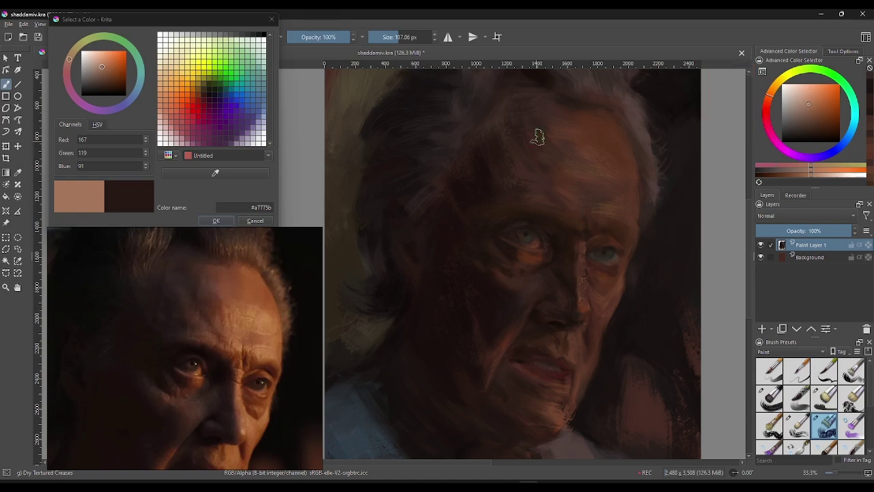
Step: Enlarge the brush to about 150 px, paint pale forehead highlights, then pick greyish tan #8b6d5b
left_click_drag(413, 34, 422, 35)
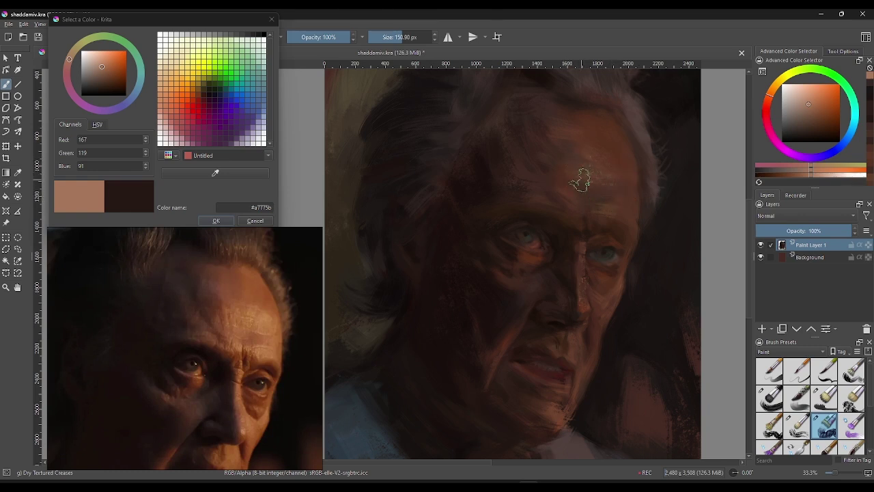
mouse_move(580, 180)
left_mouse_down()
mouse_move(595, 164)
mouse_move(629, 180)
left_mouse_up()
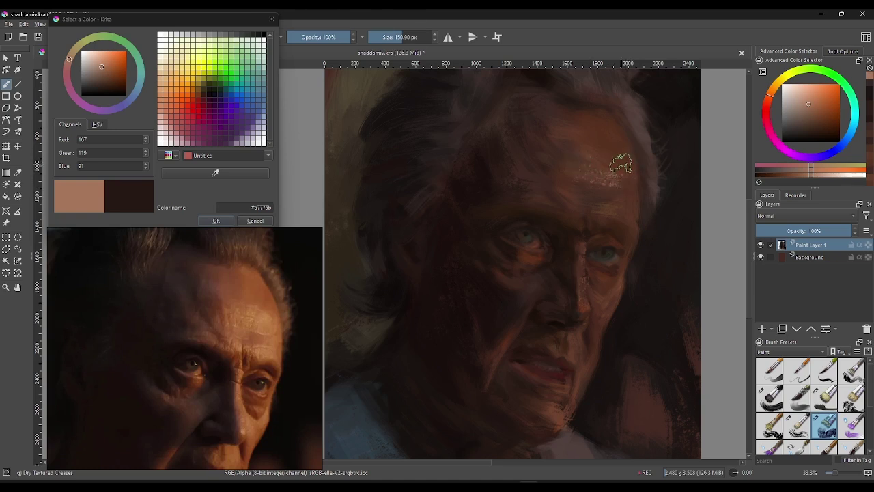
left_click_drag(565, 166, 591, 163)
left_click(800, 168)
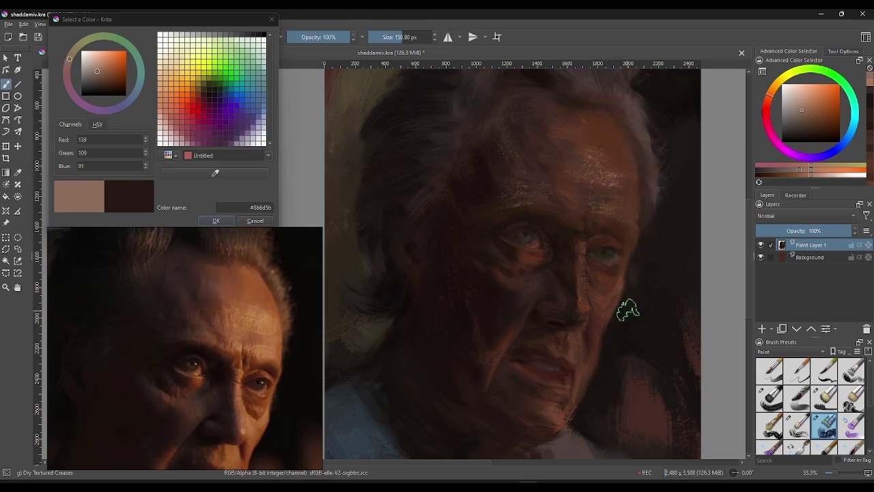
Step: With a ~52 px brush, paint pale strokes under the right eye and along the cheek edge, then shrink to 22 px
key("bracketleft")
key("bracketleft")
key("bracketleft")
key("bracketleft")
left_click_drag(527, 261, 547, 257)
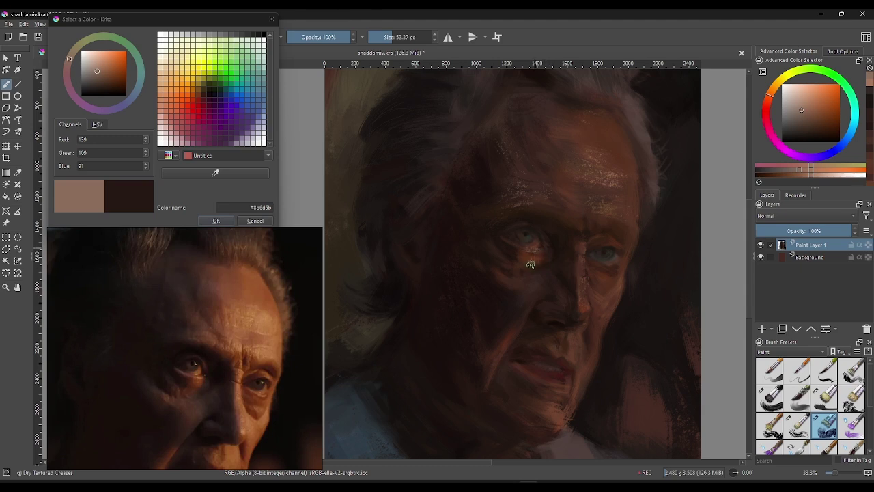
left_click(533, 263, "ctrl")
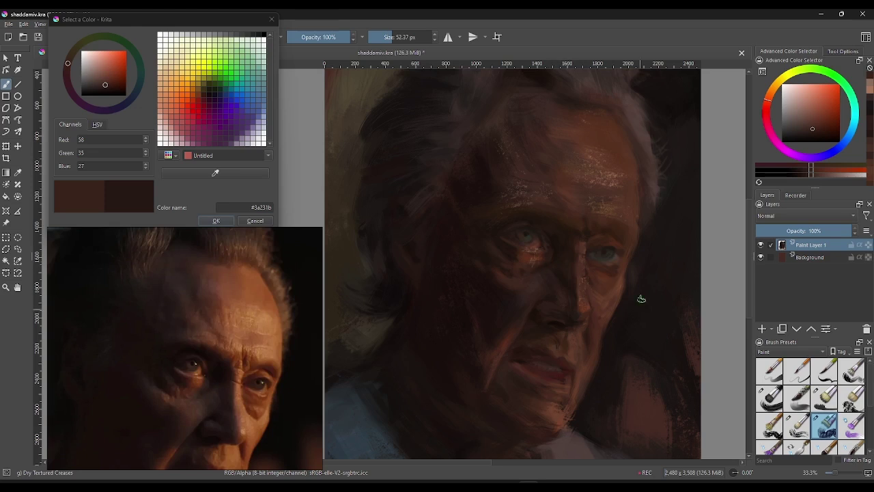
left_click(872, 88)
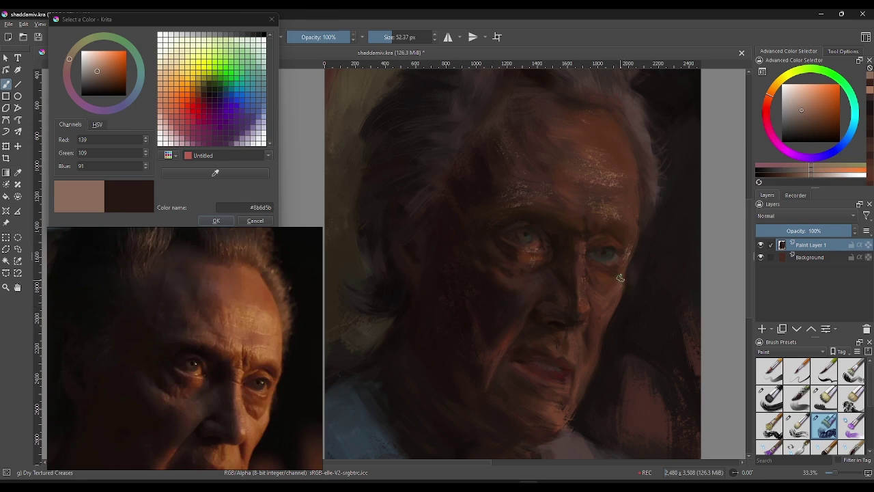
left_click_drag(614, 311, 626, 298)
left_click_drag(605, 274, 613, 279)
scroll(424, 39, "down", 5)
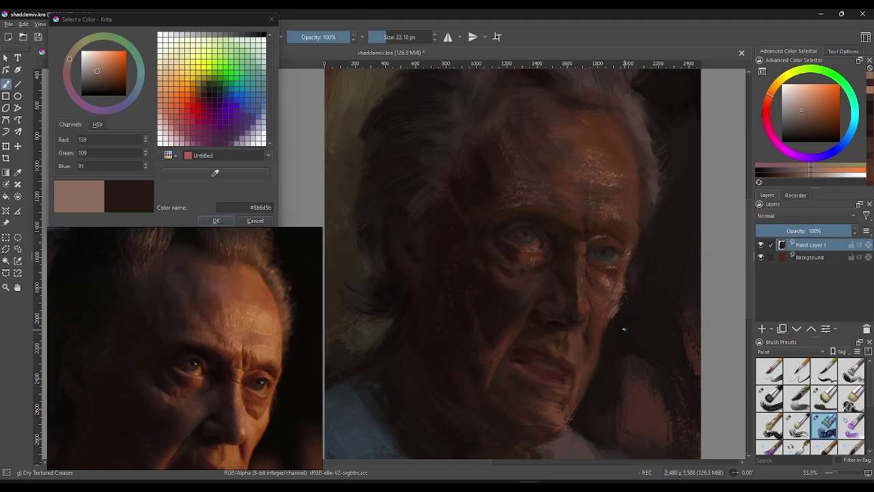
Step: Sample face browns until the dark shadow brown #291713 is active, and enlarge the brush to 76.48 px
left_click_drag(623, 330, 635, 307)
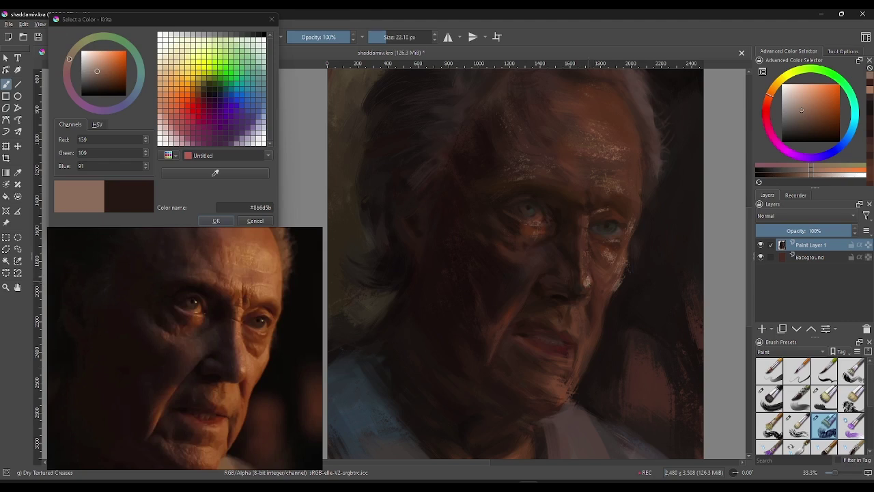
left_click(591, 277, "ctrl")
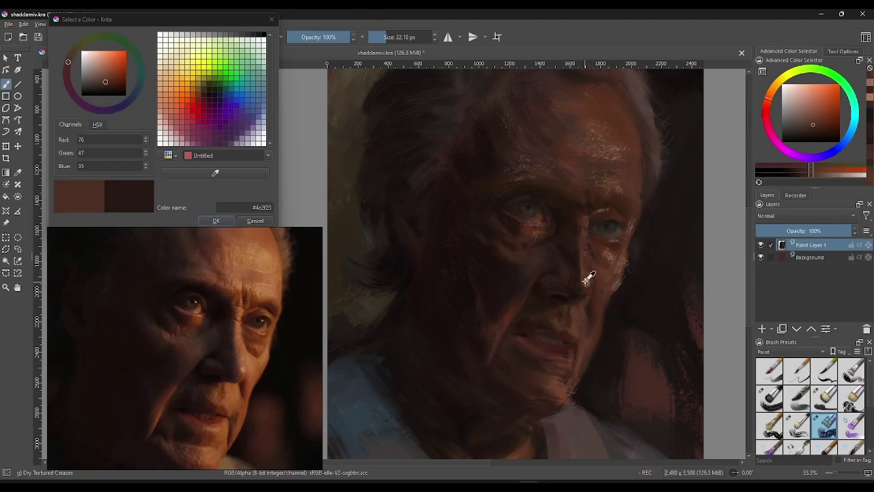
left_click(586, 276, "ctrl")
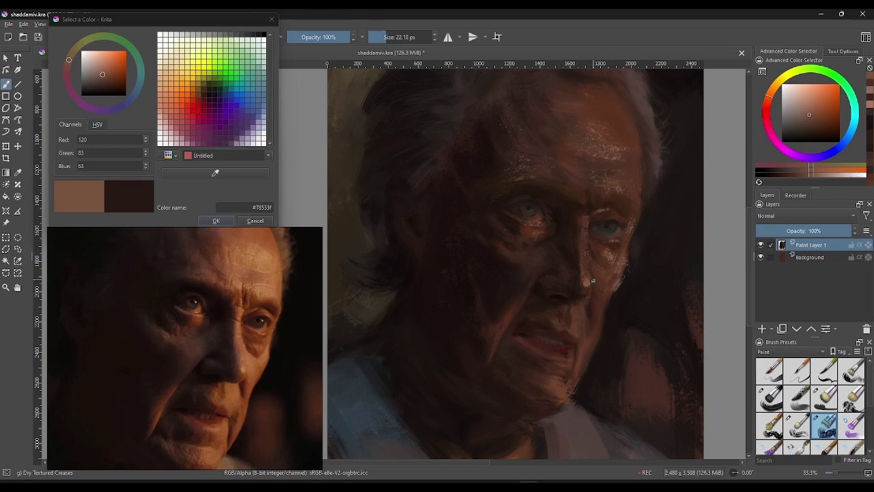
left_click(579, 279, "ctrl")
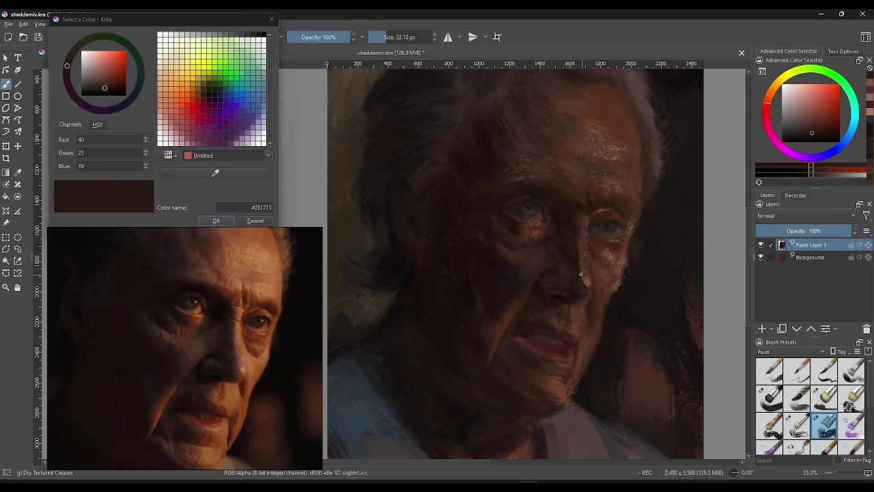
left_click(590, 282, "ctrl")
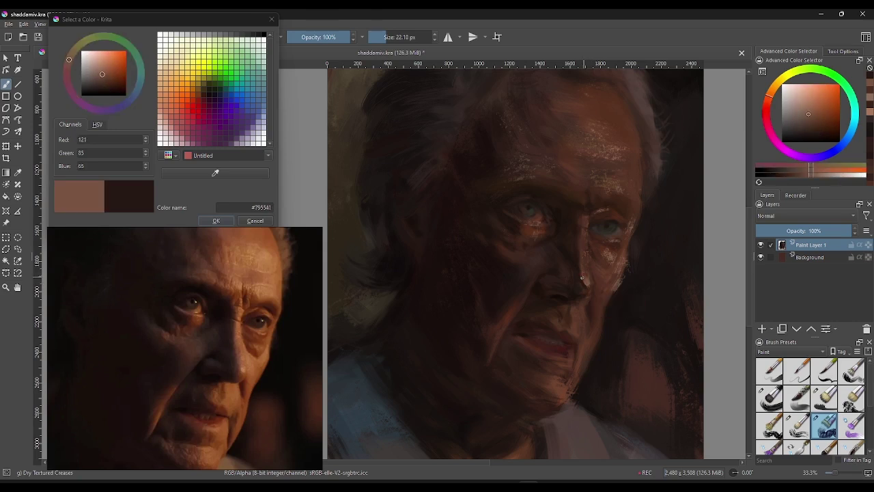
left_click(588, 290, "ctrl")
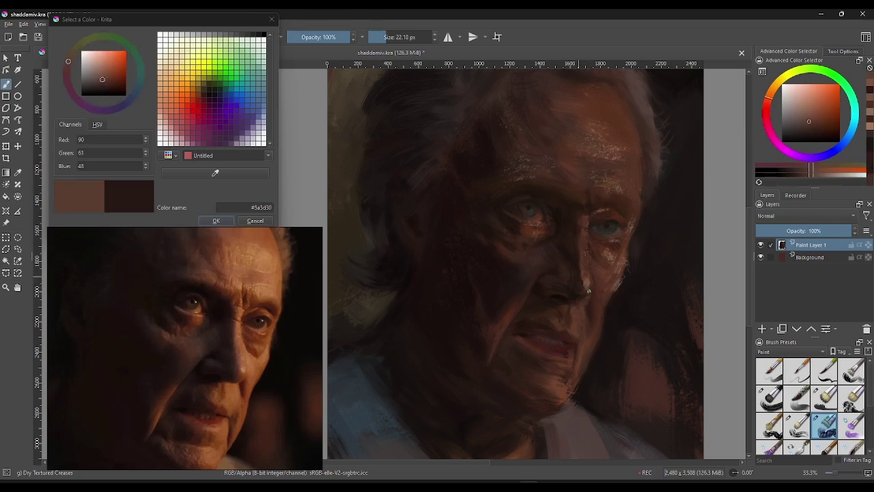
left_click(589, 284, "ctrl")
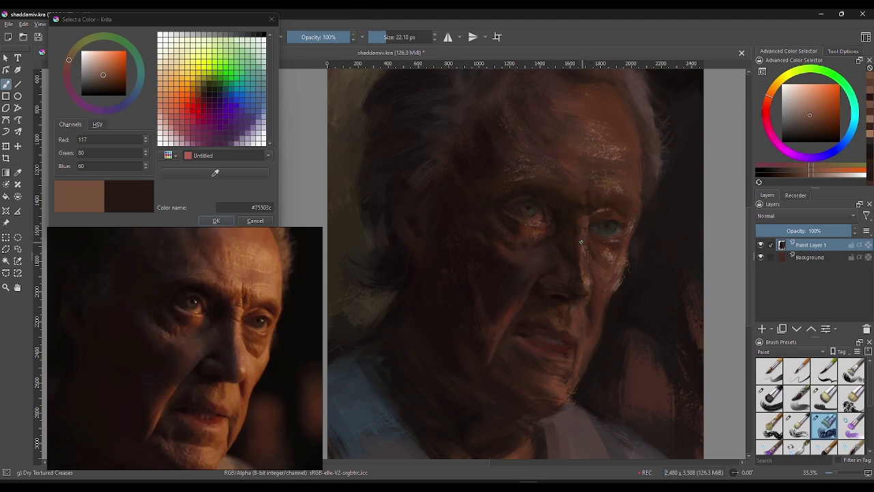
left_click(604, 311, "ctrl")
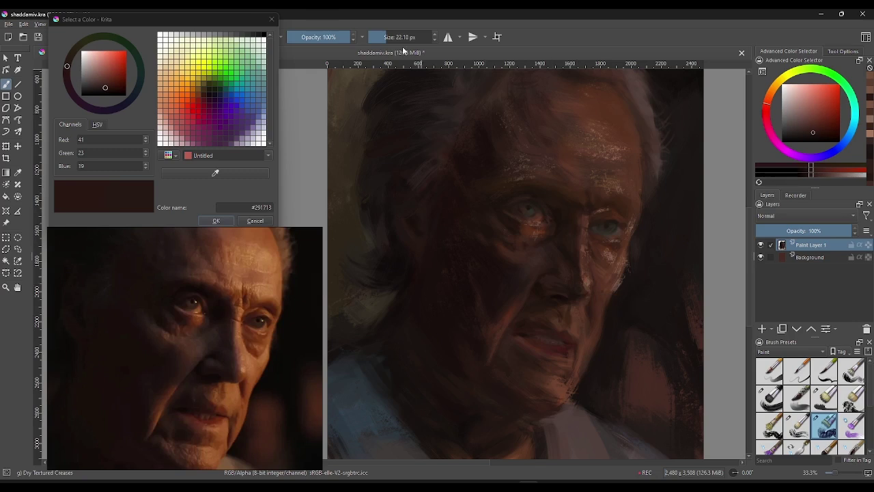
mouse_move(601, 301)
left_mouse_down()
mouse_move(586, 260)
mouse_move(578, 275)
left_mouse_up()
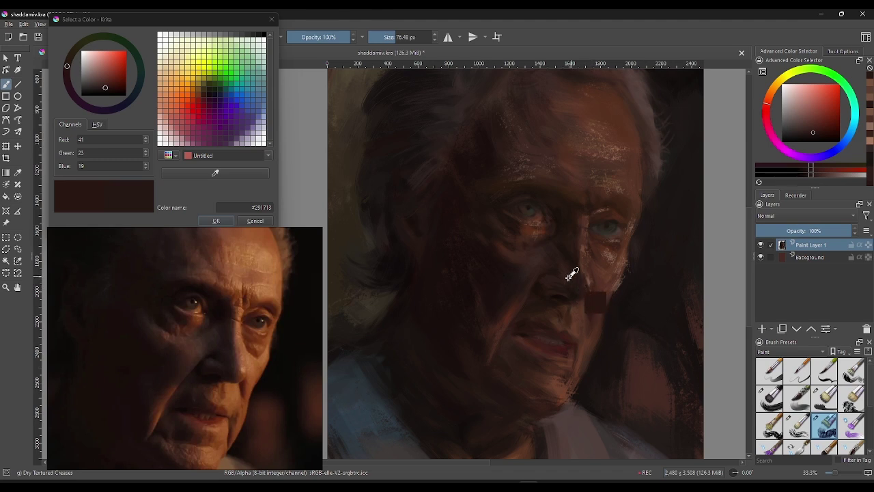
Step: Sample several dark shadow browns from around the nose
left_click(576, 293, "ctrl")
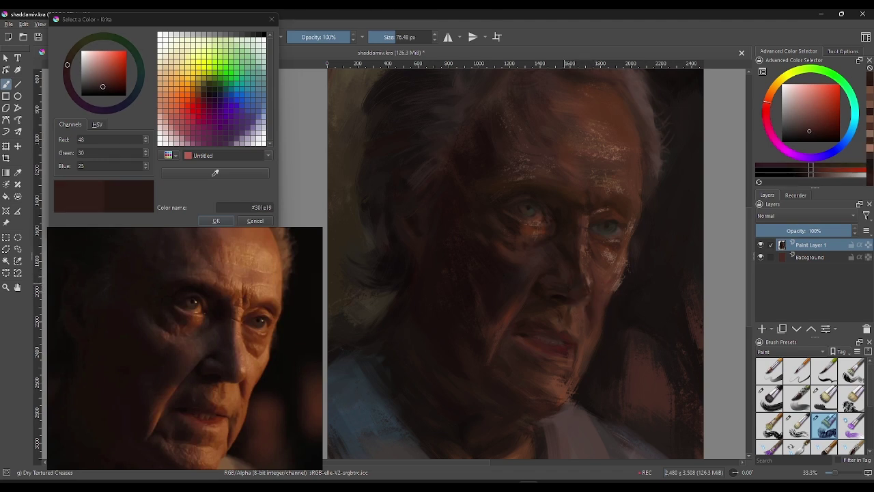
left_click(567, 293, "ctrl")
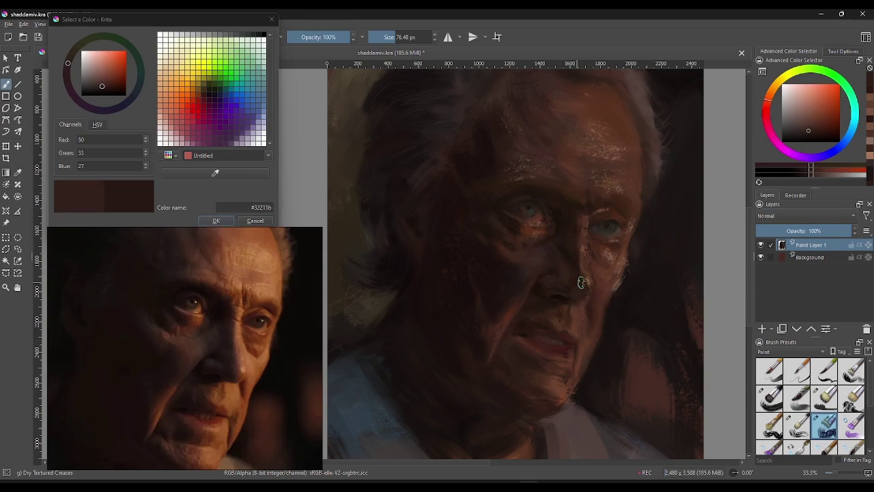
left_click(572, 282, "ctrl")
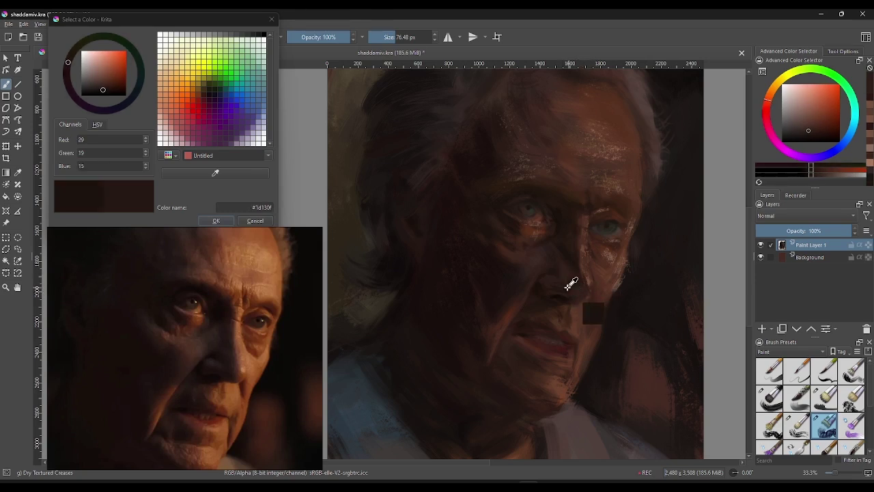
left_click(599, 303, "ctrl")
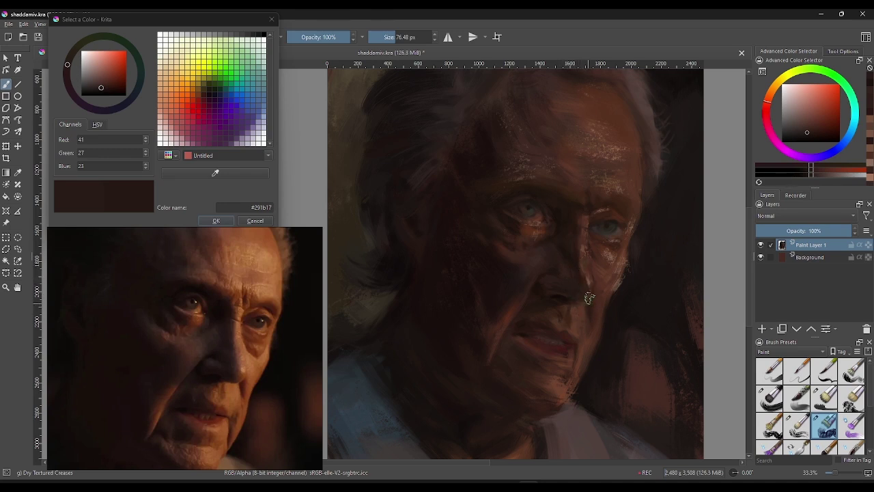
left_click(556, 281, "ctrl")
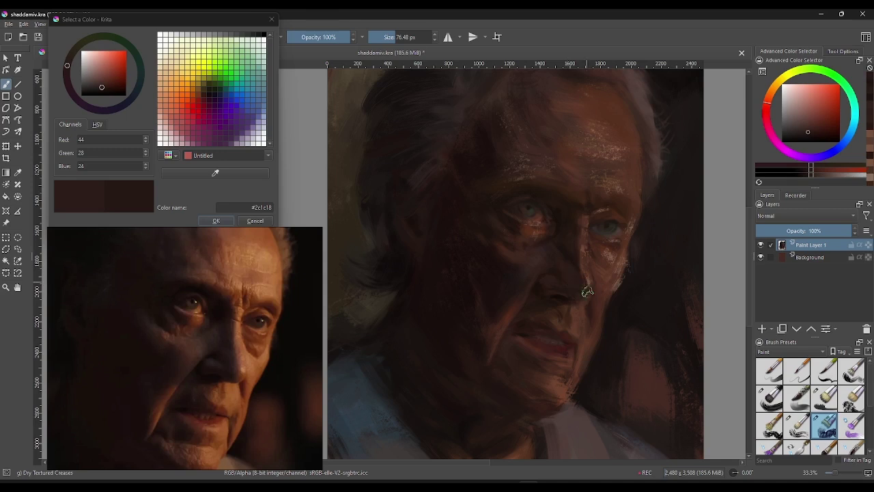
left_click(553, 285, "ctrl")
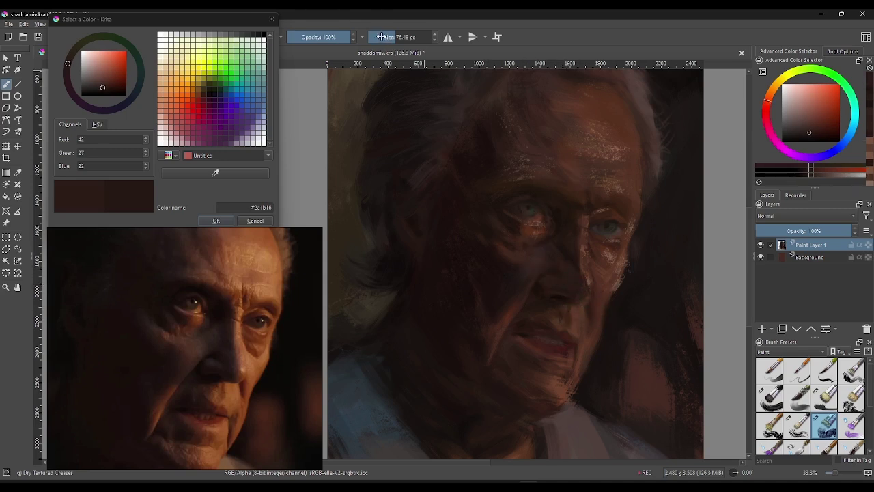
Step: Shrink the brush to about 11 px and pick near-black and deeper warm browns
left_click_drag(382, 37, 374, 37)
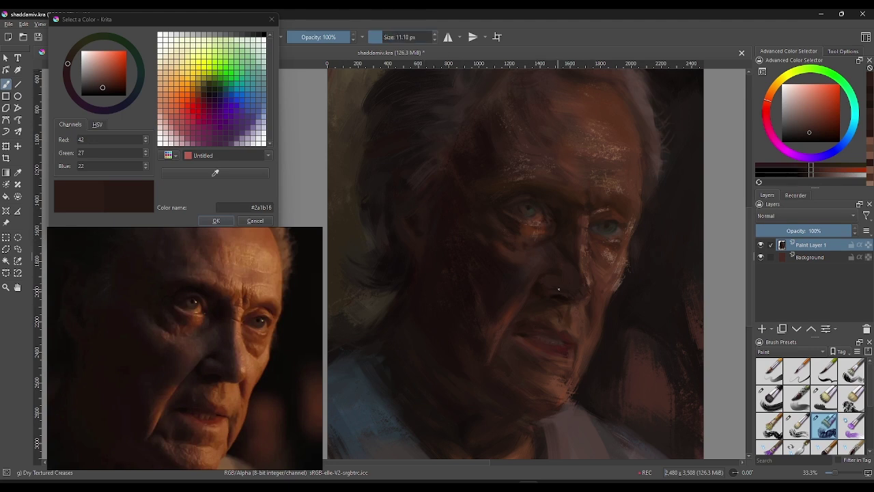
left_click(509, 210, "ctrl")
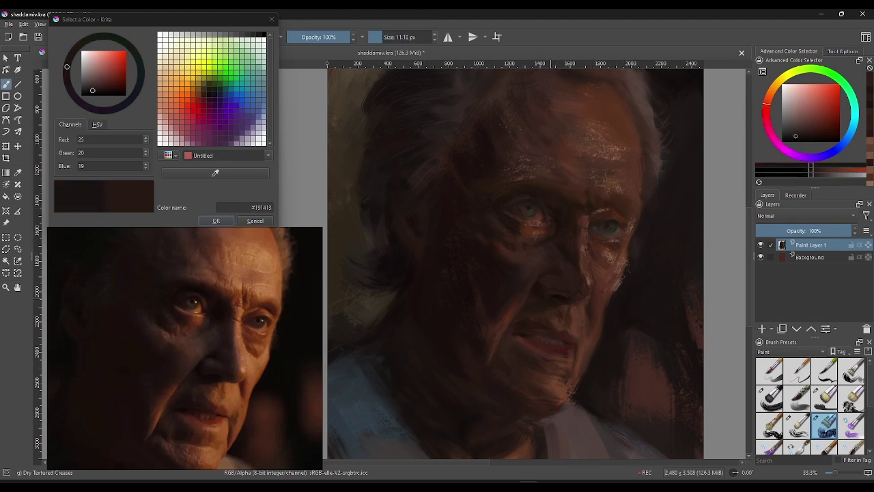
left_click(556, 288, "ctrl")
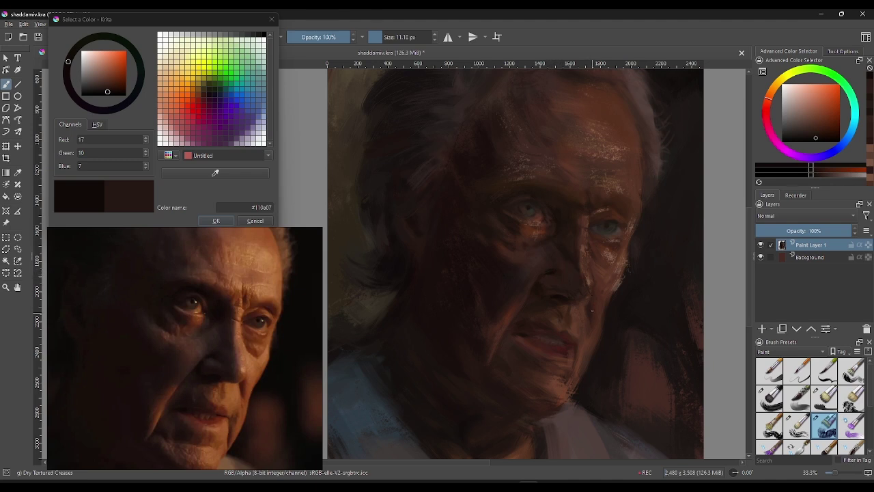
left_click(545, 269, "ctrl")
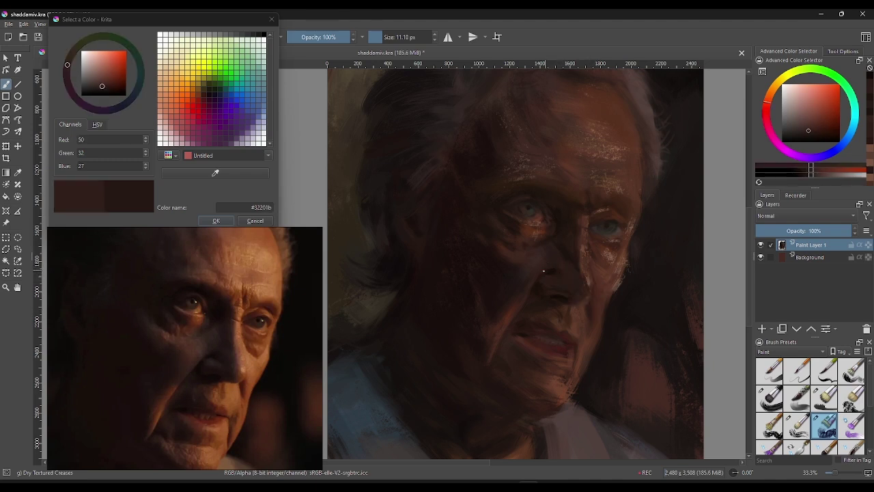
left_click(580, 300, "ctrl")
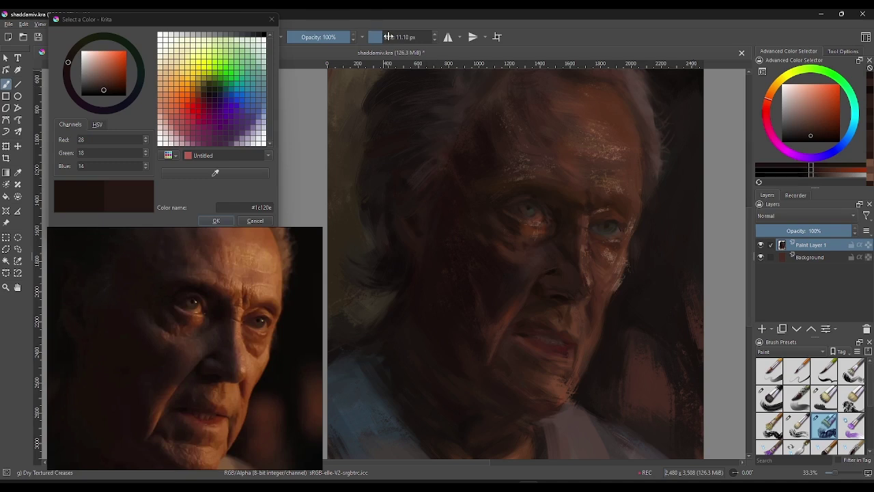
Step: Enlarge the brush to 58.64 px, undo the stray cheek dab, and settle on brown #231713
left_click_drag(390, 37, 405, 37)
left_click(607, 288)
left_click(582, 258, "ctrl")
key("ctrl+z")
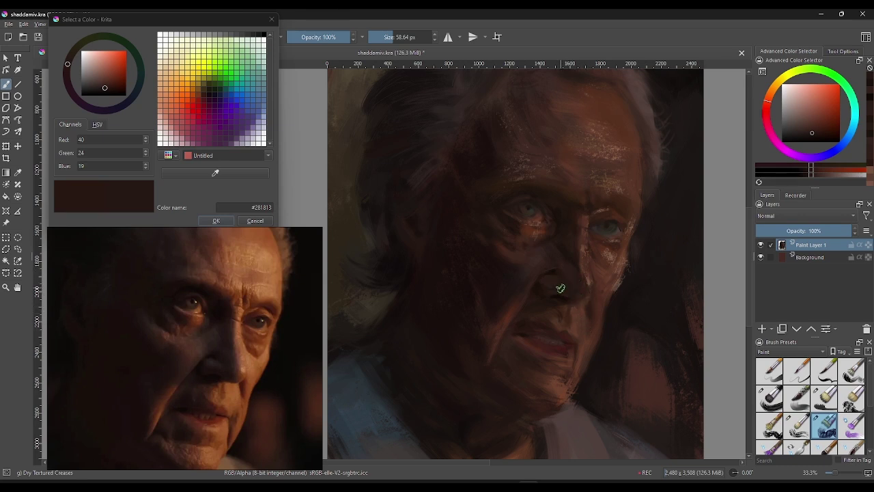
left_click(584, 293, "ctrl")
left_click(529, 289, "ctrl")
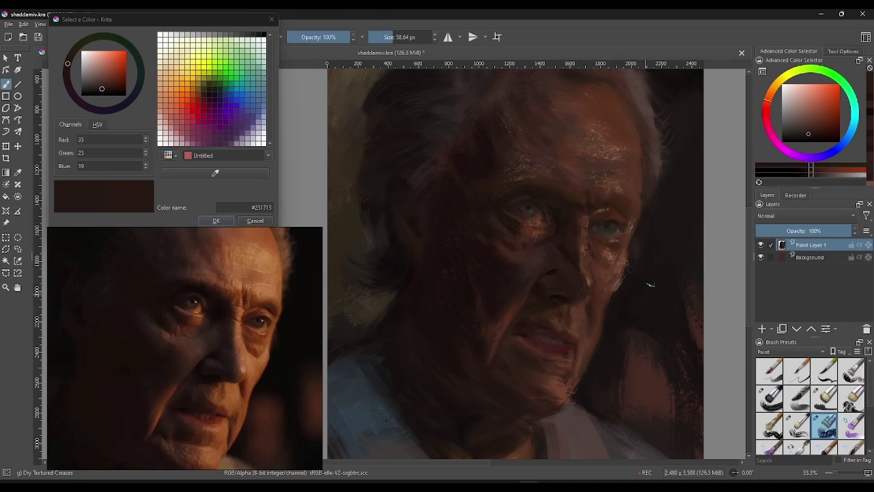
Step: Zoom in on the face, darken the shadowed cheek and jaw, and sample forehead browns
scroll(661, 314, "up", 1)
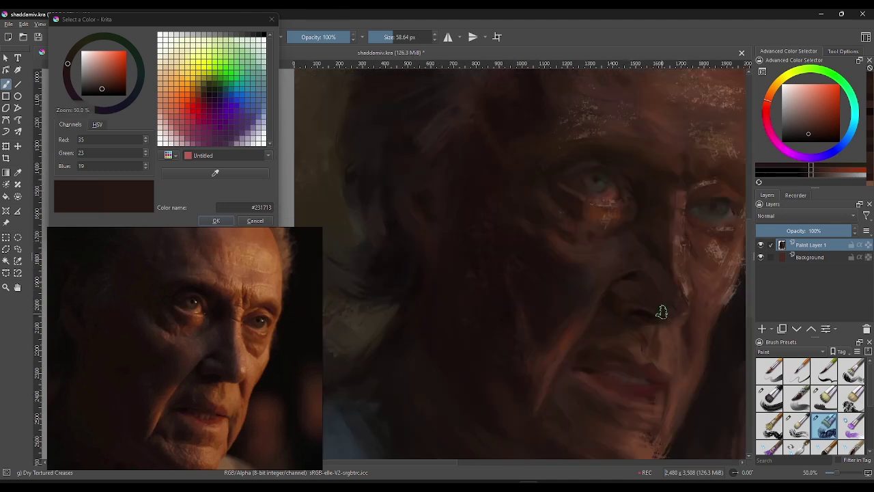
left_click_drag(661, 309, 588, 296)
left_click_drag(649, 171, 632, 351)
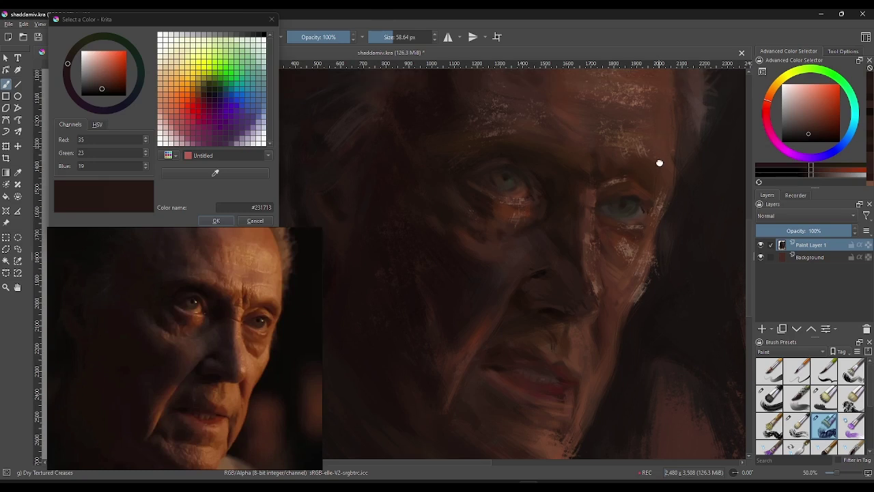
left_click_drag(662, 122, 666, 163)
left_click(663, 128, "ctrl")
left_click(647, 110, "ctrl")
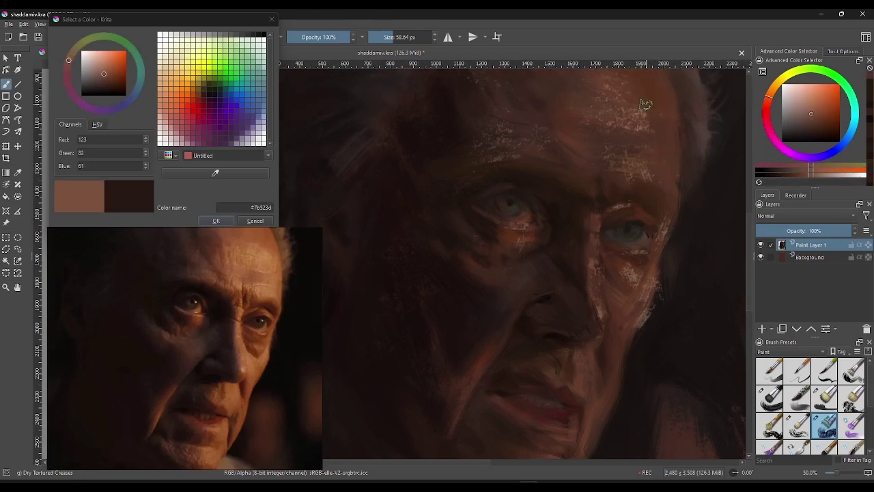
left_click(662, 129, "ctrl")
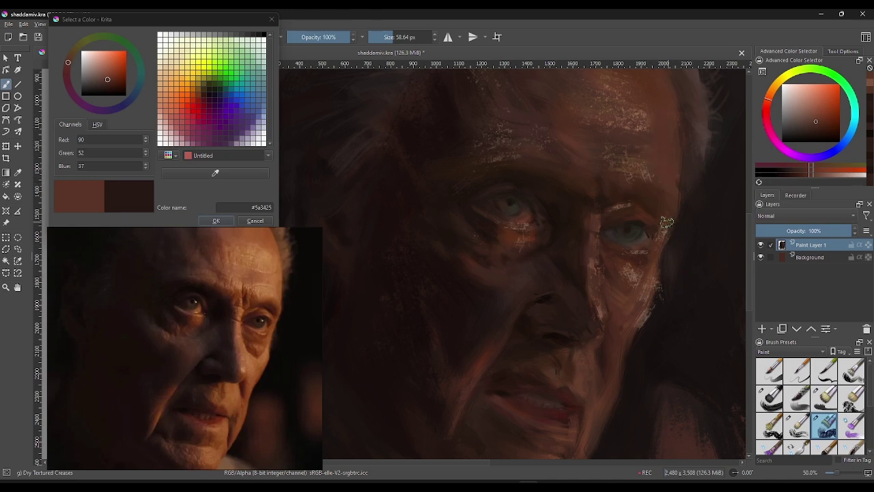
Step: Sample darker shadow tones beside the eye and shrink the brush to about 10 px
left_click(661, 209, "ctrl")
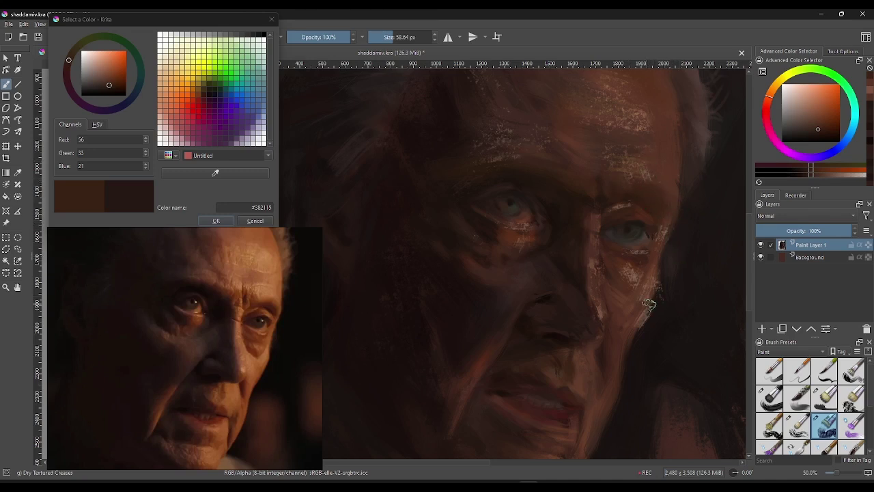
left_click(672, 294, "ctrl")
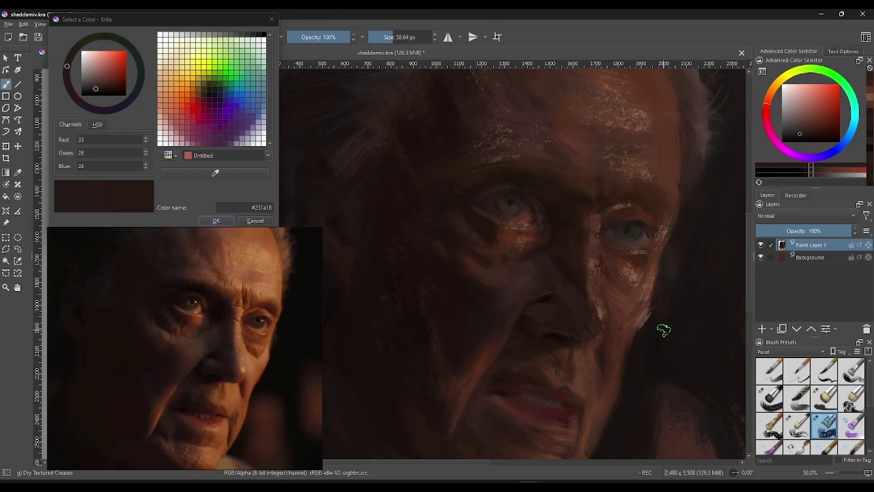
left_click(673, 306, "ctrl")
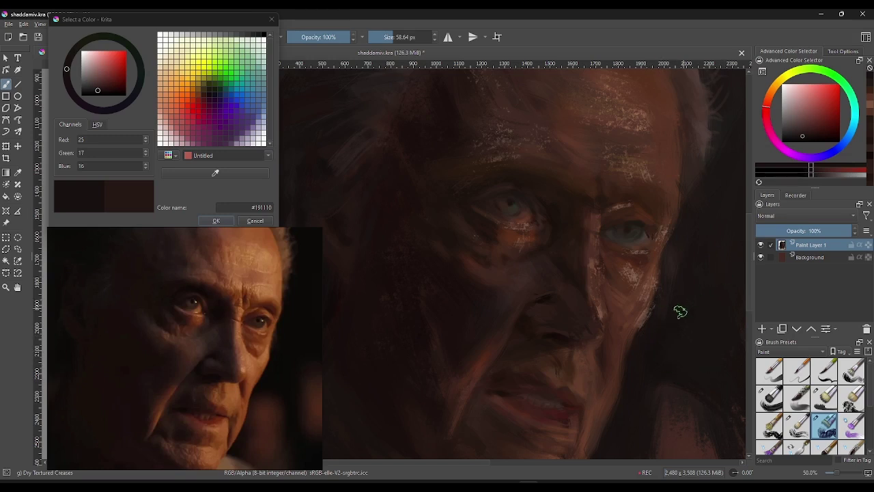
left_click_drag(677, 308, 673, 255)
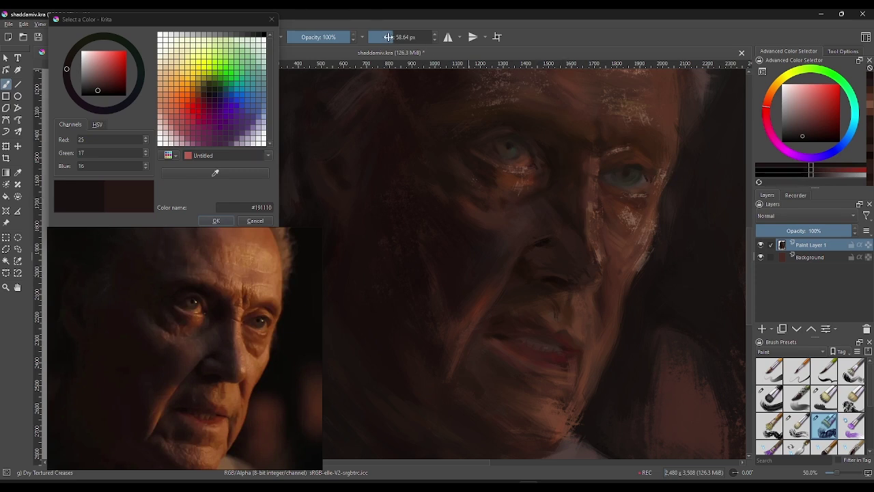
key("bracketleft")
key("bracketleft")
key("bracketleft")
Step: Sample dark browns from the portrait, ending on very dark brown #251914
left_click(552, 146)
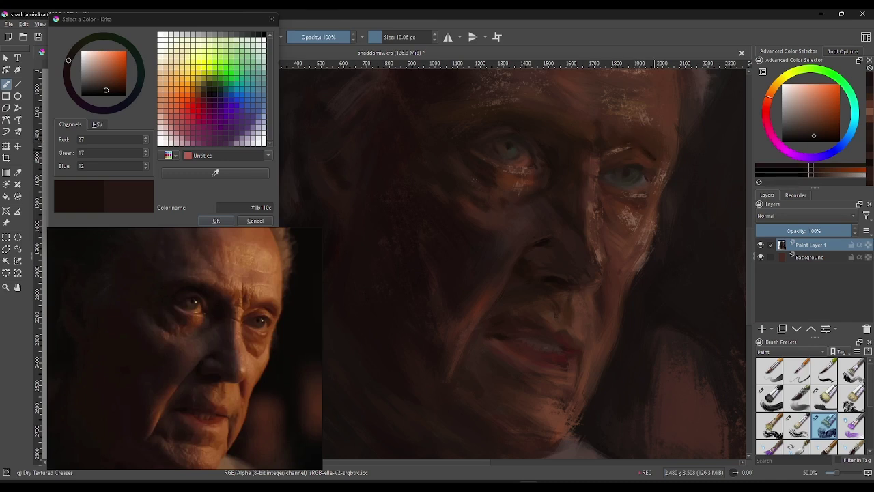
left_click(649, 148)
left_click(663, 165)
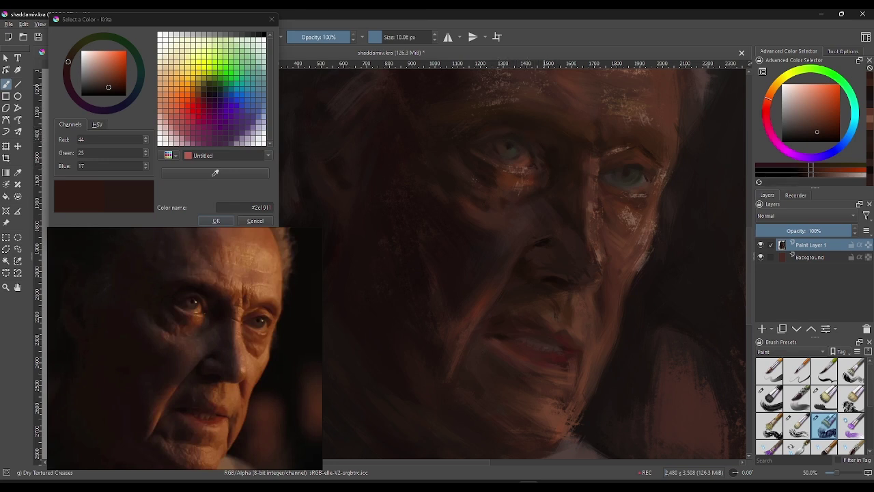
left_click(591, 168, "ctrl")
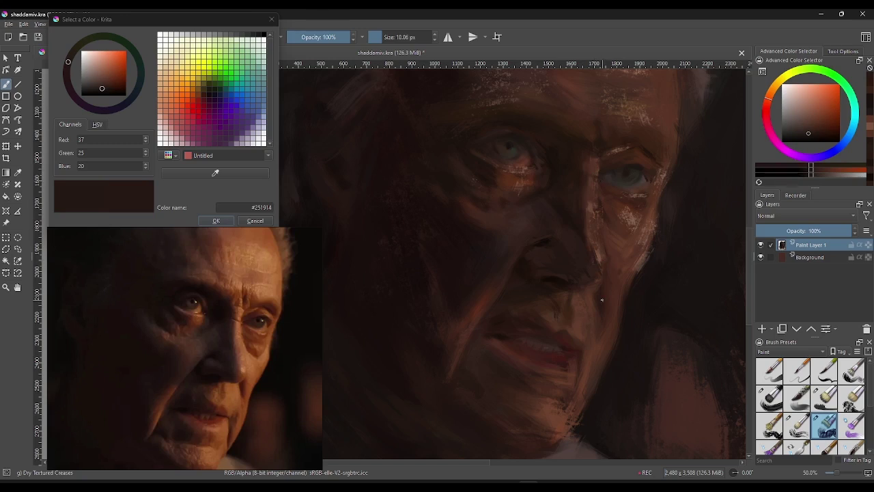
left_click(602, 249, "ctrl")
Step: Enlarge the brush to about 52 px and sample browns around the nose and eye
left_click_drag(382, 37, 398, 37)
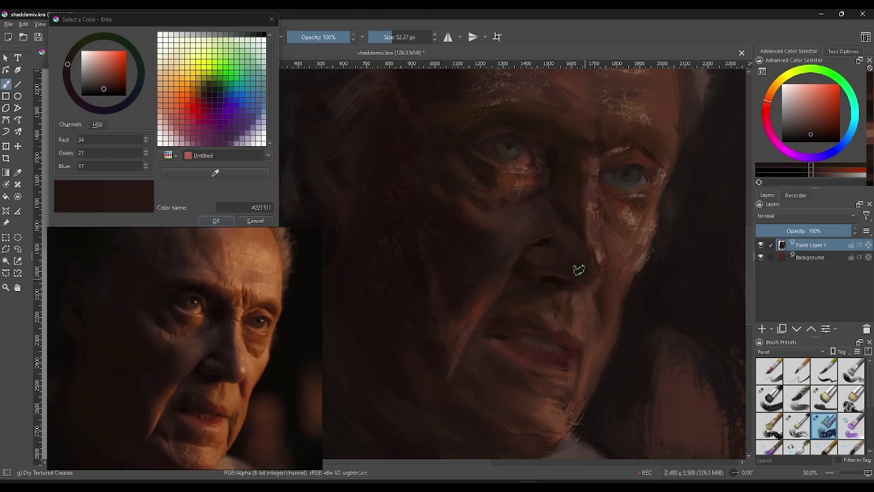
left_click(572, 234, "ctrl")
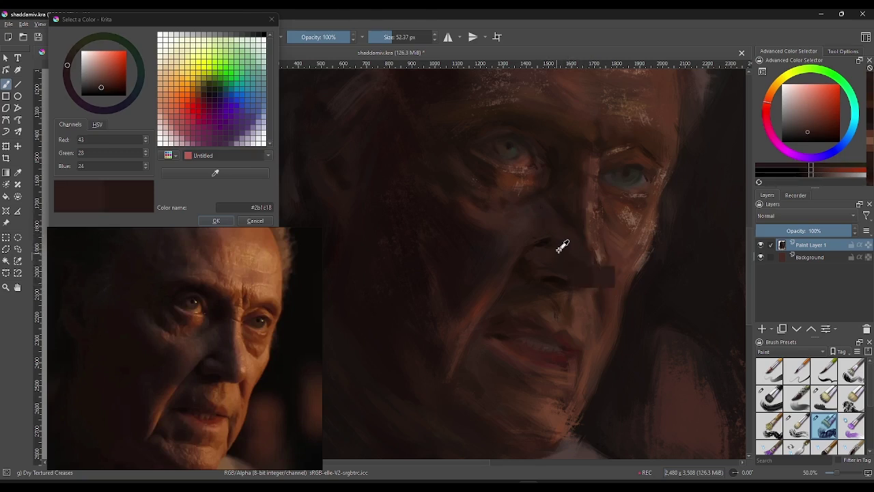
left_click(565, 247, "ctrl")
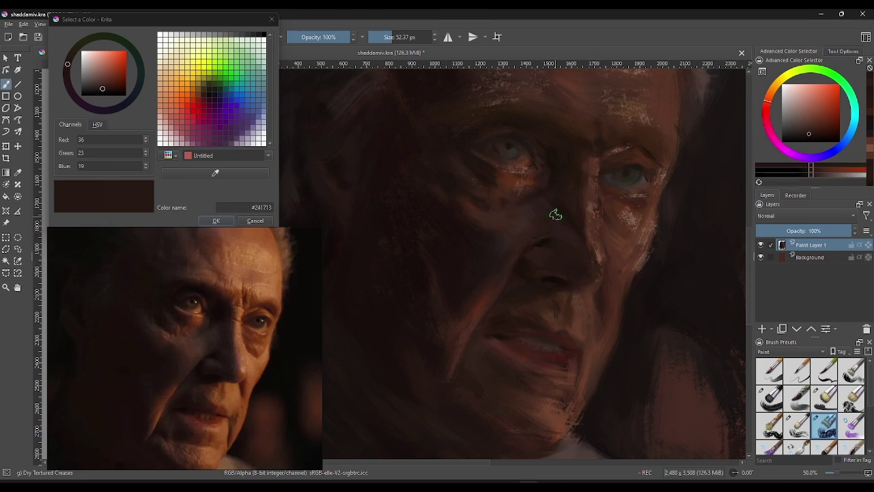
left_click(537, 244)
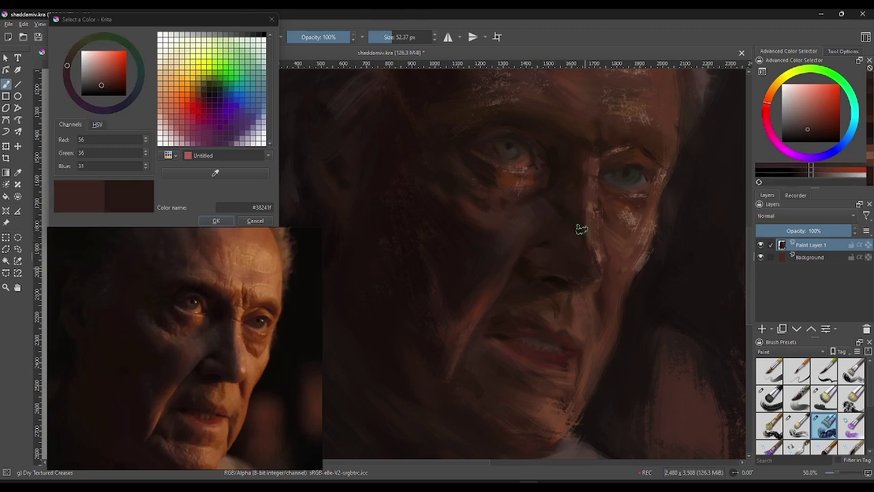
left_click(552, 230)
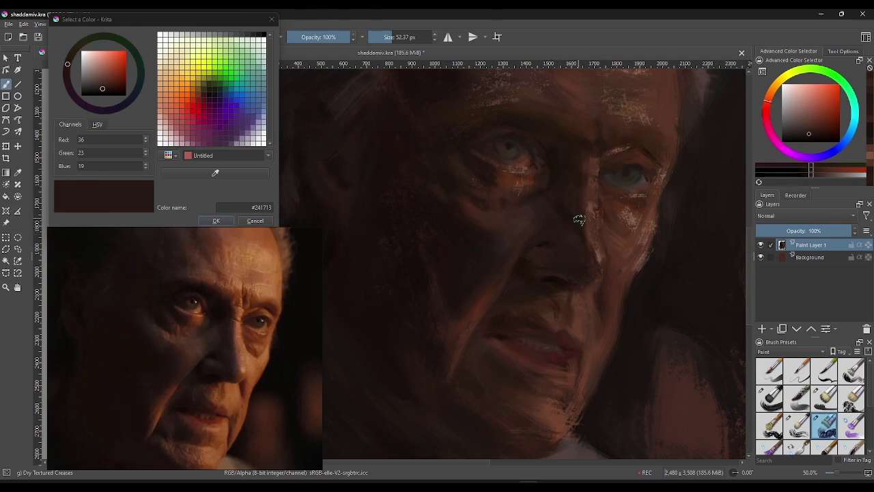
left_click(572, 185)
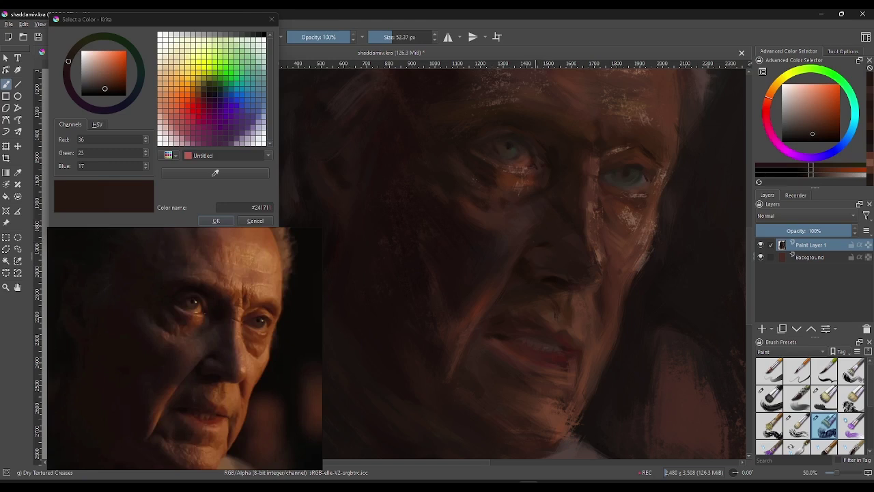
left_click(535, 224)
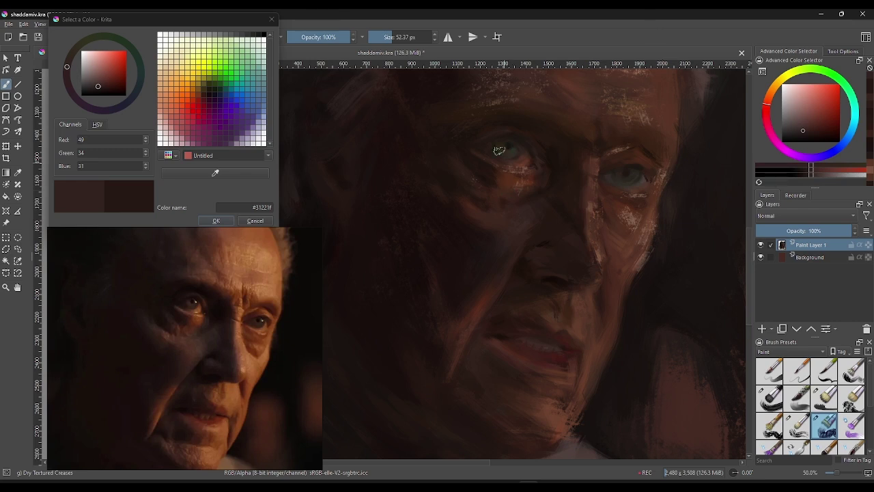
Step: At about 41 px, paint a very dark shadow line below the lips
left_click(390, 37)
left_click(546, 284)
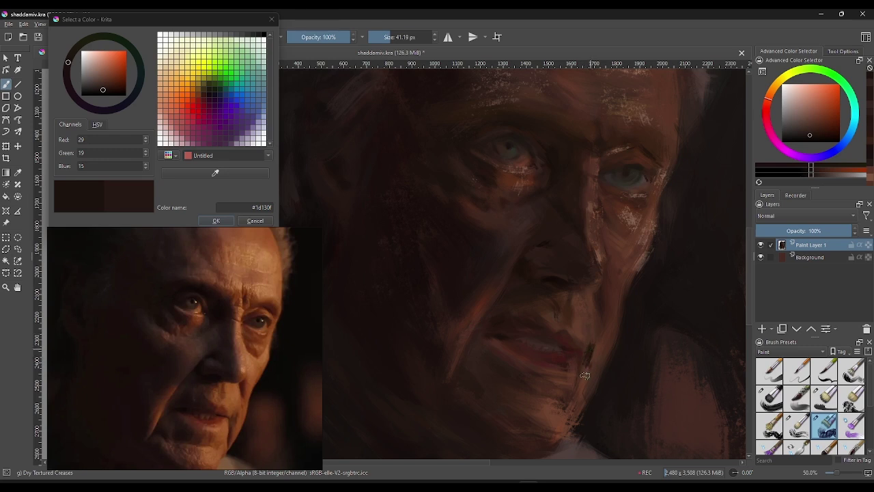
left_click_drag(586, 345, 577, 400)
Step: Sample warm and dark browns around the chin, jaw and mouth corner
left_click(588, 396)
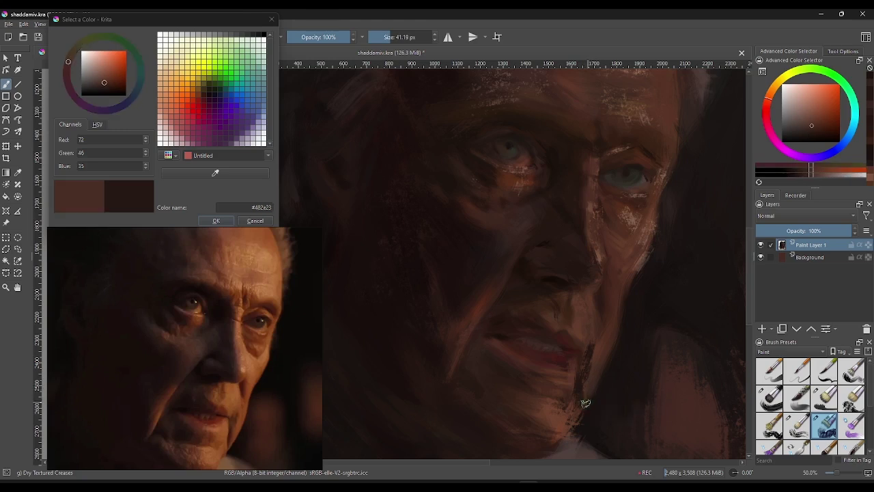
left_click(584, 411)
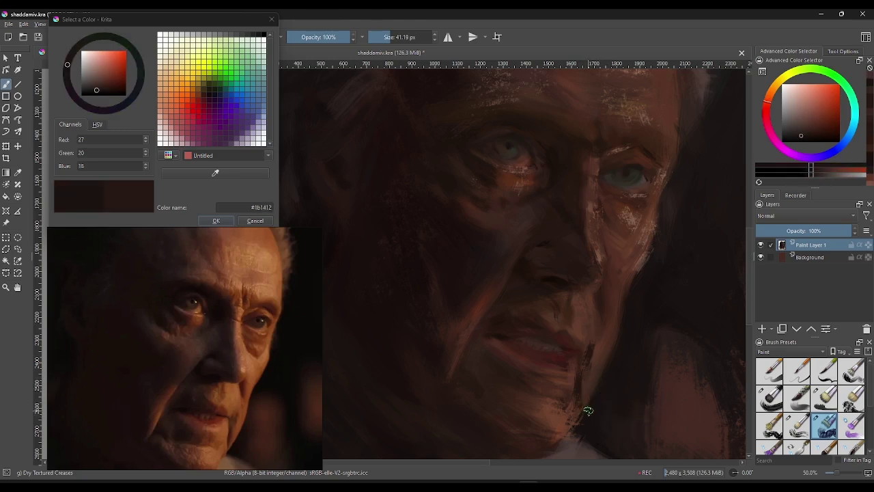
left_click(581, 375)
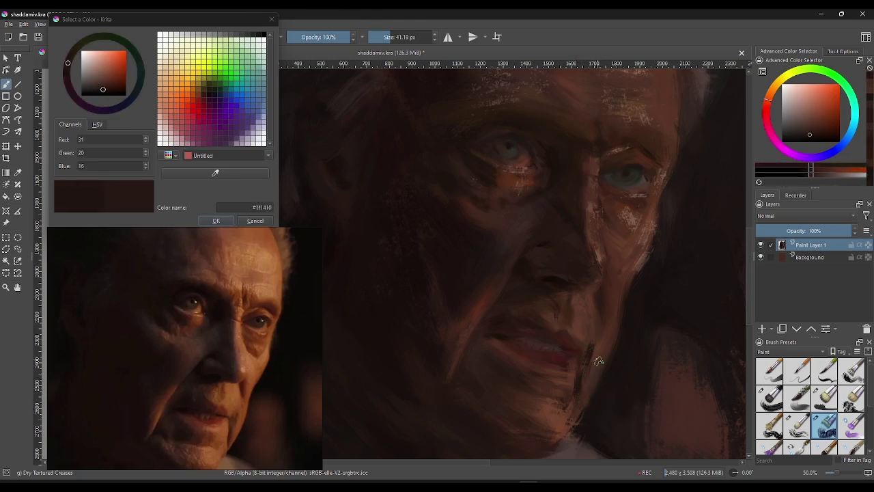
left_click(594, 362)
left_click(588, 362)
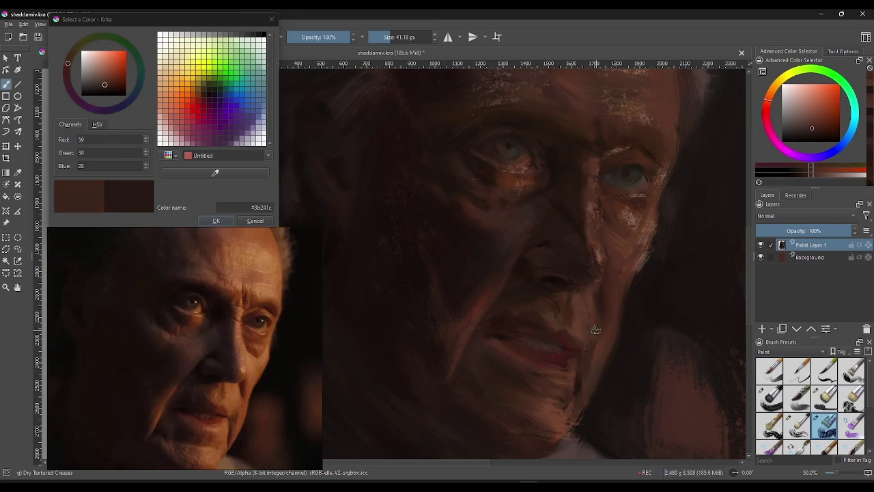
left_click(582, 377)
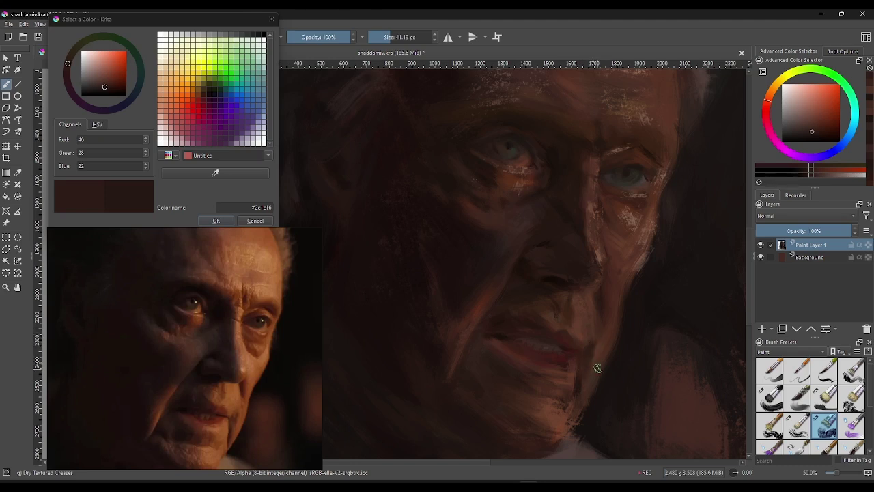
left_click(608, 390)
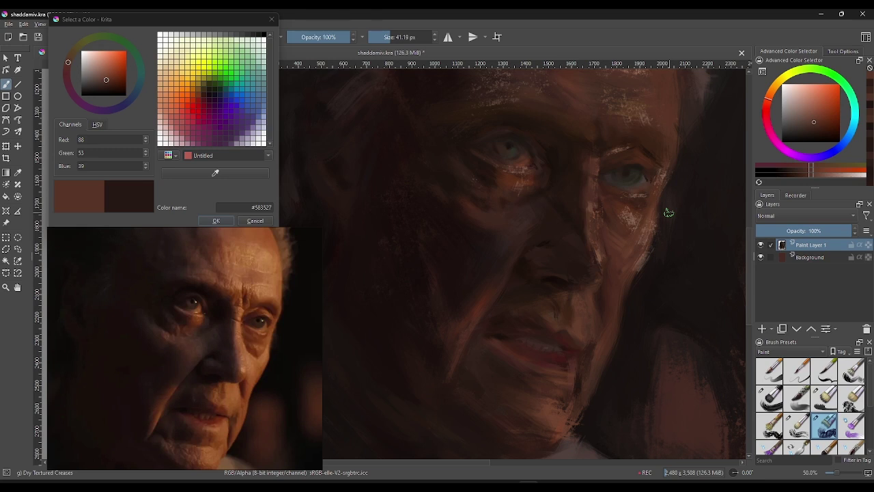
left_click(581, 378)
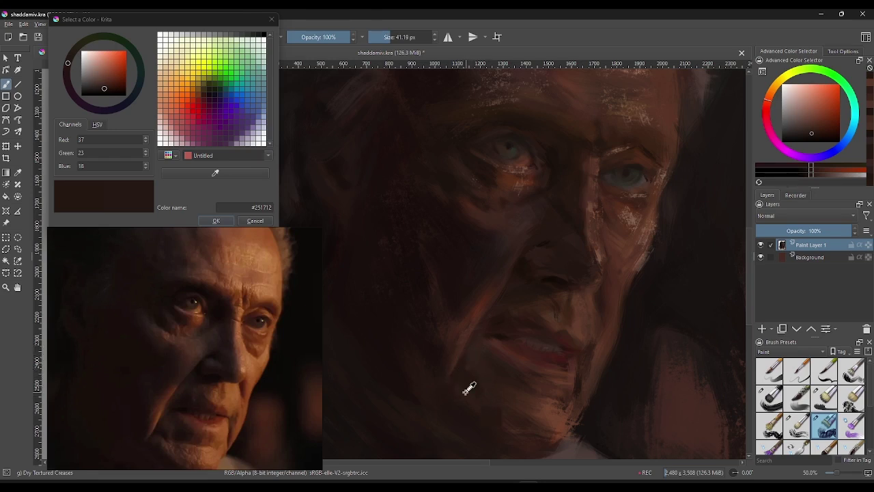
Step: Sample dark browns from the lower cheek and below the lip
left_click(470, 387)
left_click(475, 363)
left_click(478, 379)
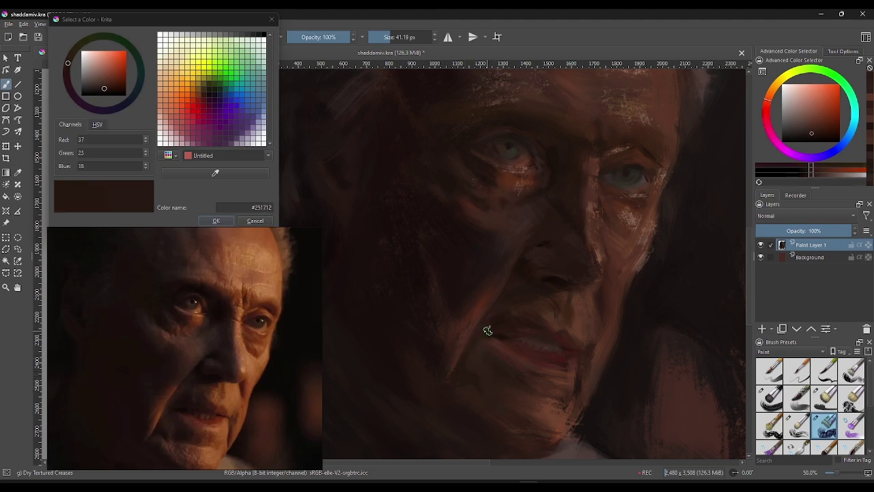
left_click(491, 372)
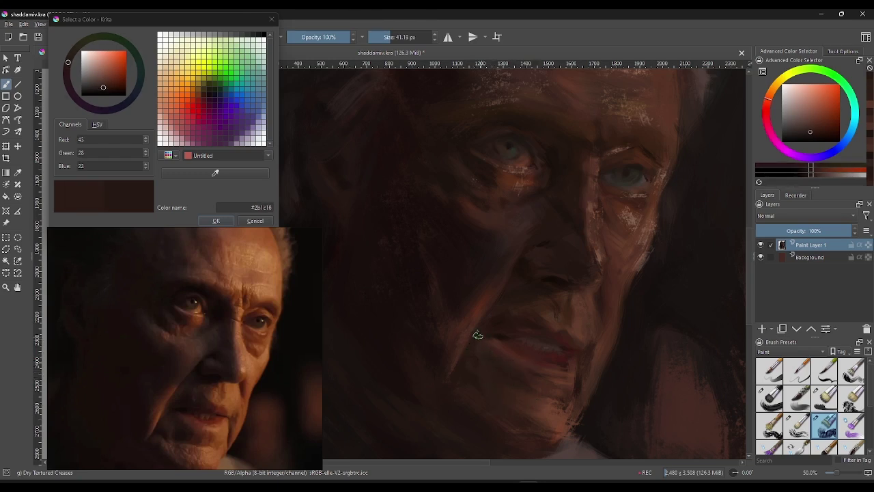
left_click(489, 371)
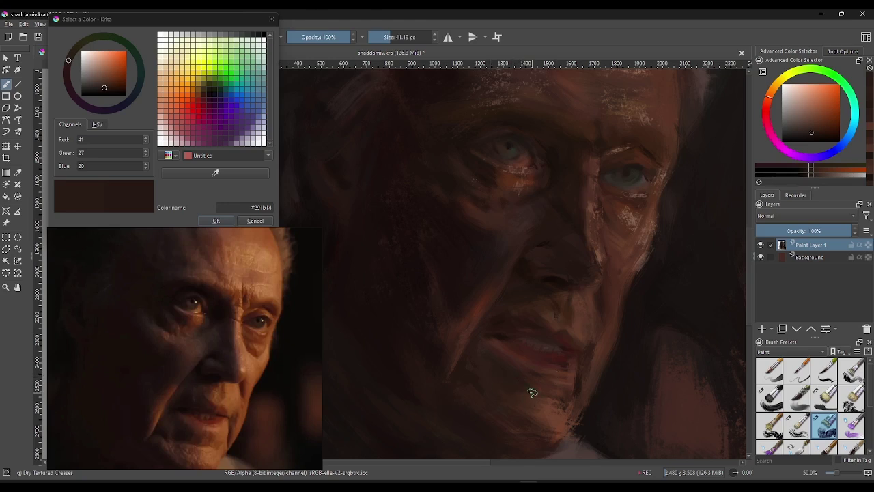
left_click(574, 206)
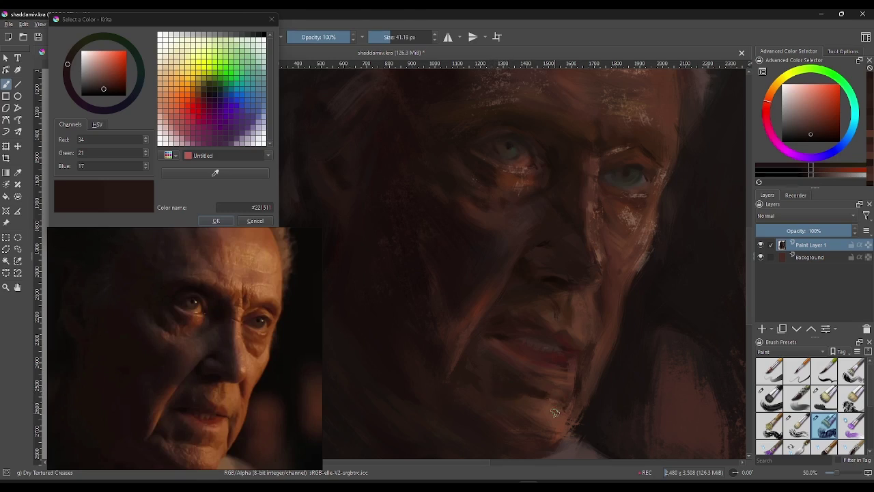
left_click(553, 387)
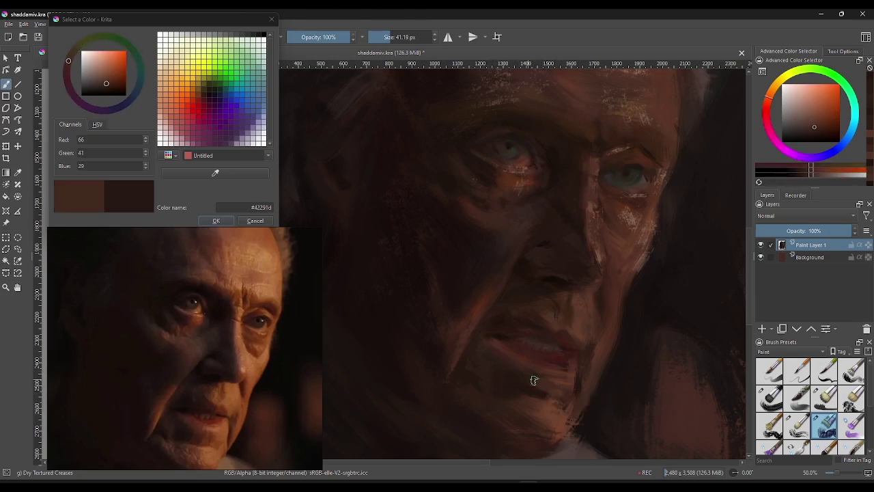
left_click(551, 389)
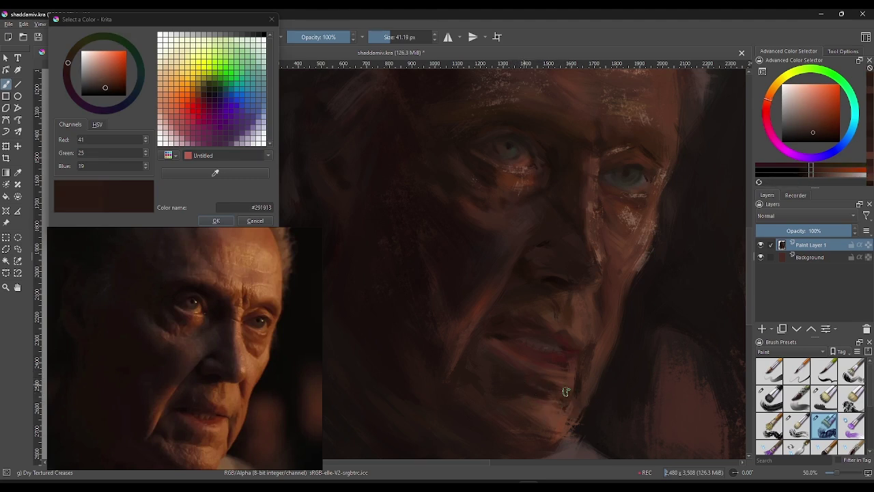
left_click(529, 380)
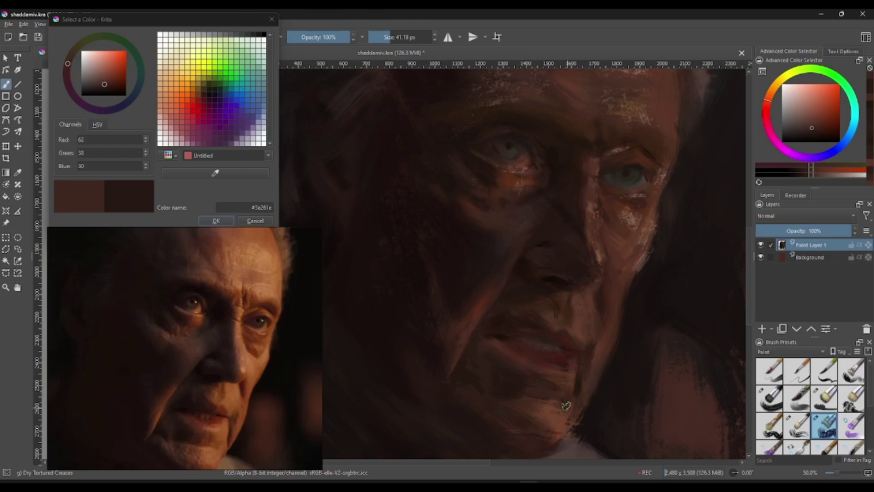
Step: Sample warm browns around the chin, nose and lips, ending on mid brown #5d3926
left_click(519, 179)
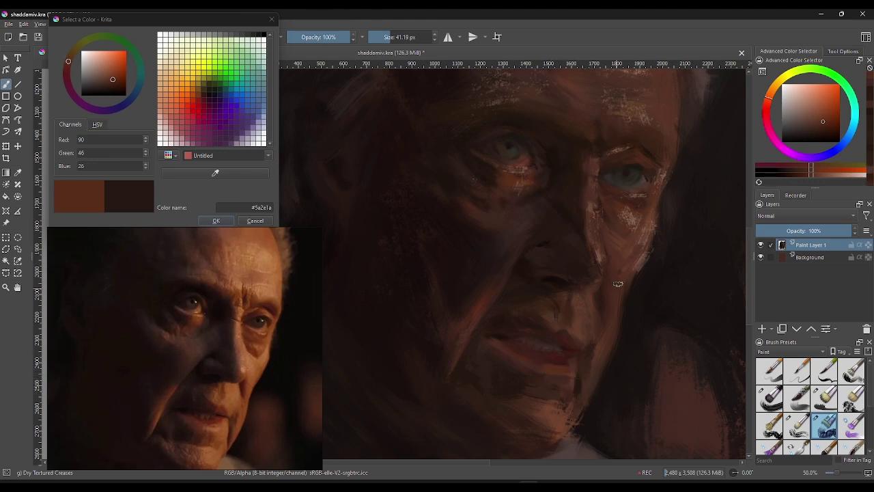
left_click(645, 236)
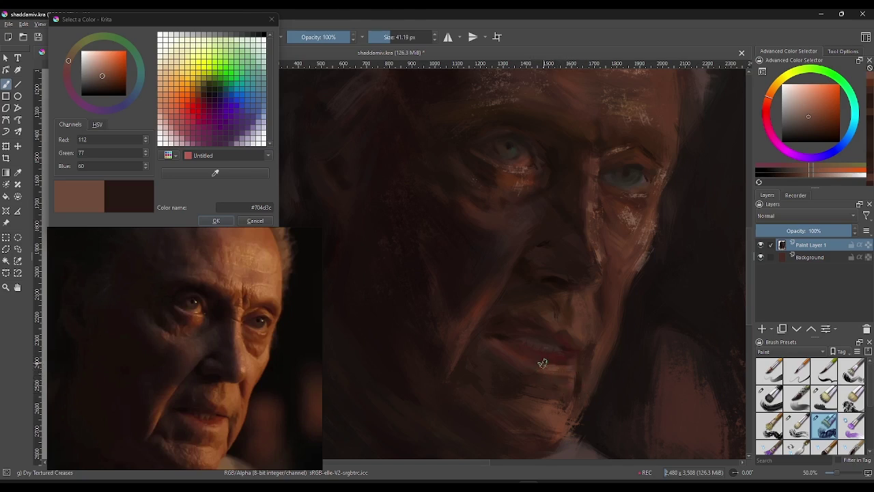
left_click(548, 368)
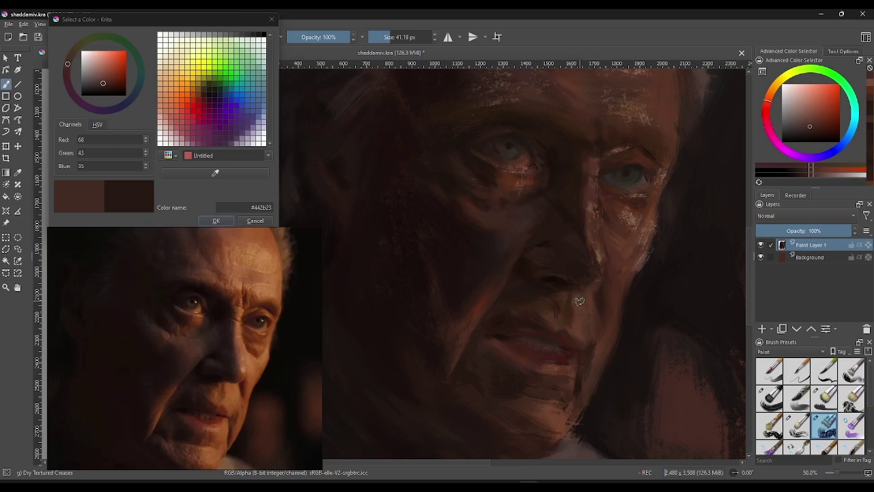
left_click(505, 335)
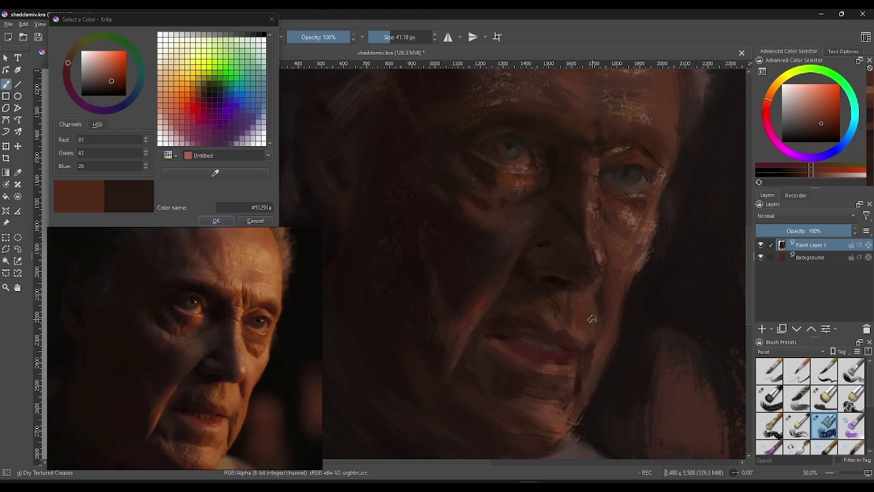
left_click(628, 325)
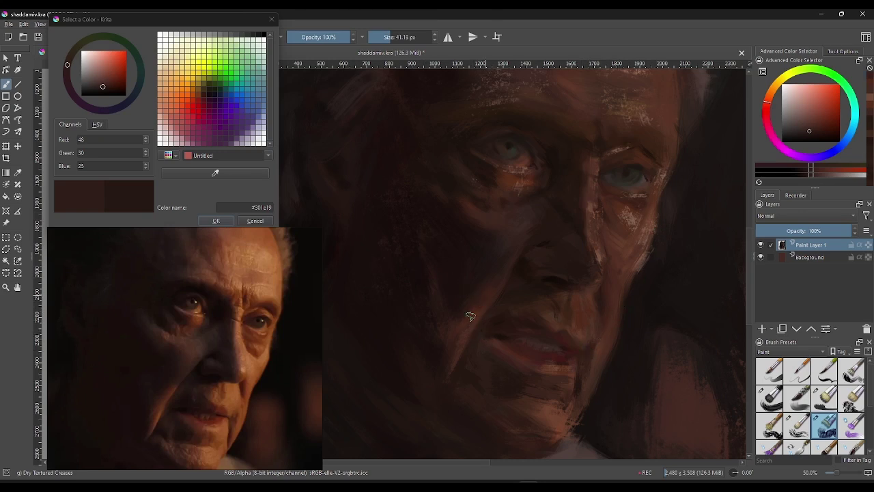
left_click(574, 305)
left_click(476, 313)
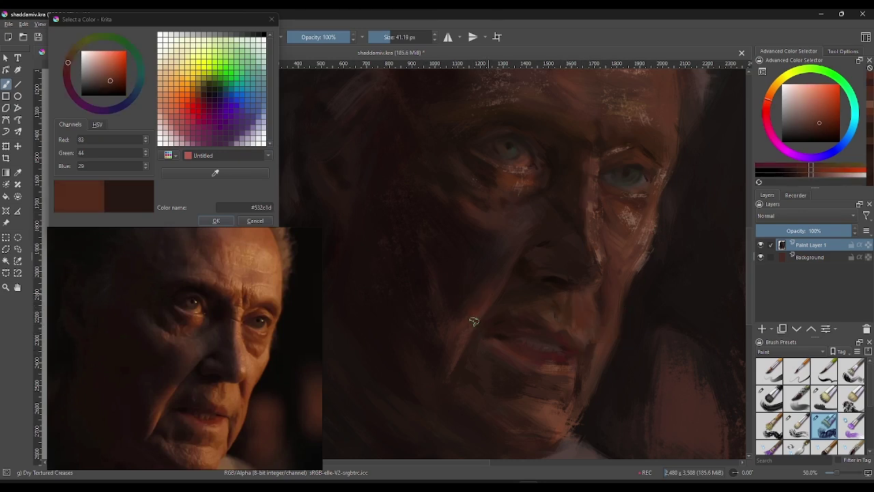
left_click(634, 219)
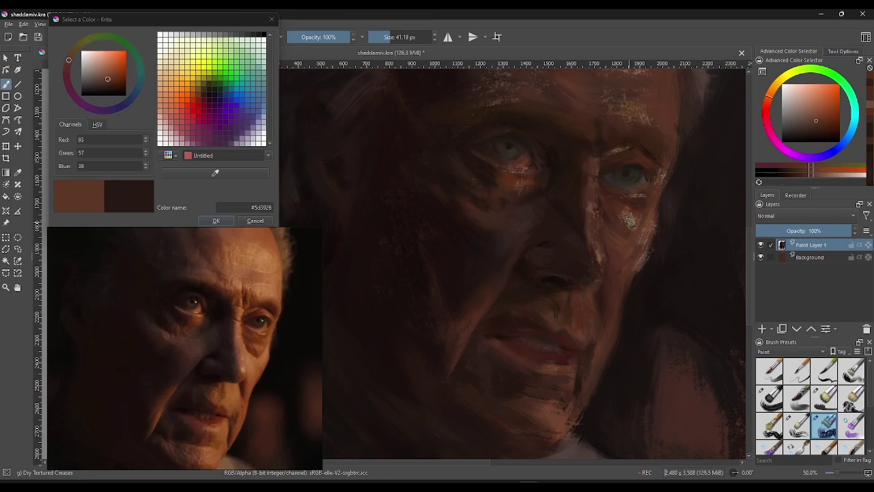
Step: Shrink the brush to 8.18 px, sample warm browns, then choose bright orange #fd9e13
left_click(380, 36)
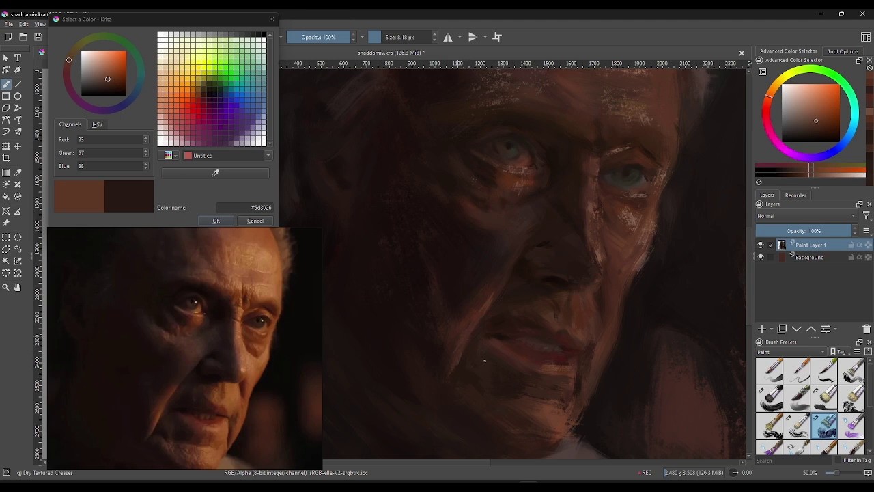
left_click(474, 362, "ctrl")
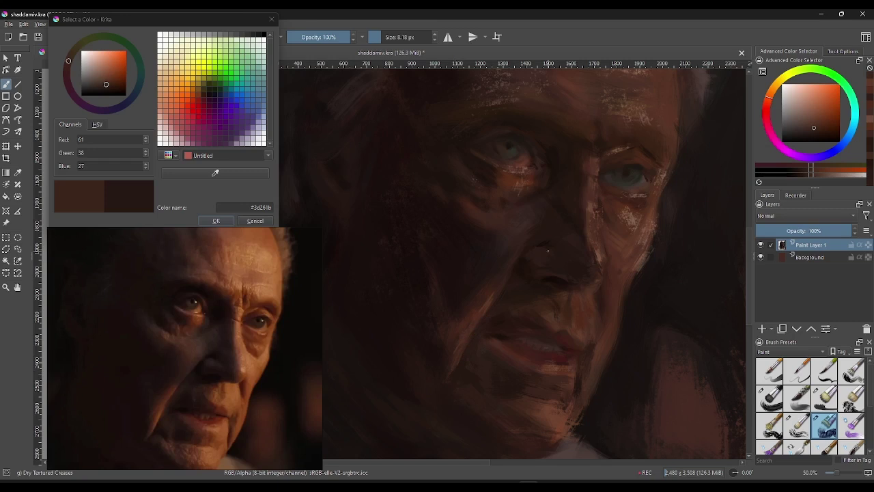
left_click(587, 308, "ctrl")
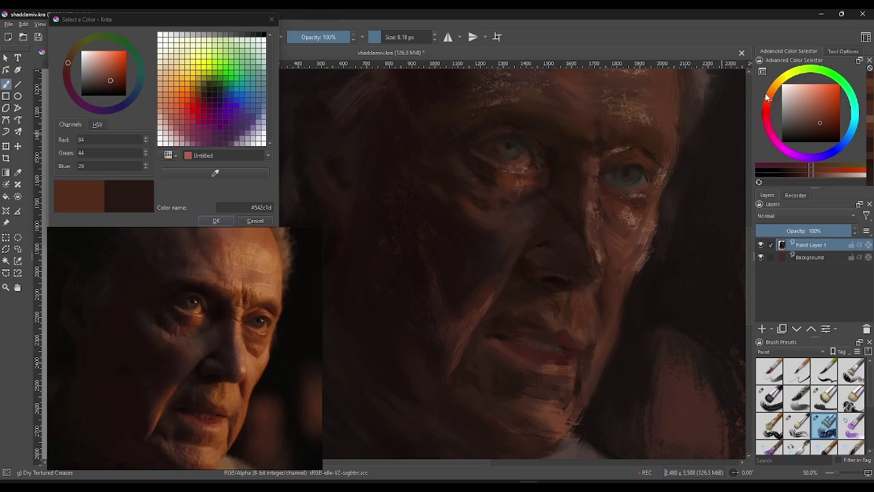
left_click(187, 83)
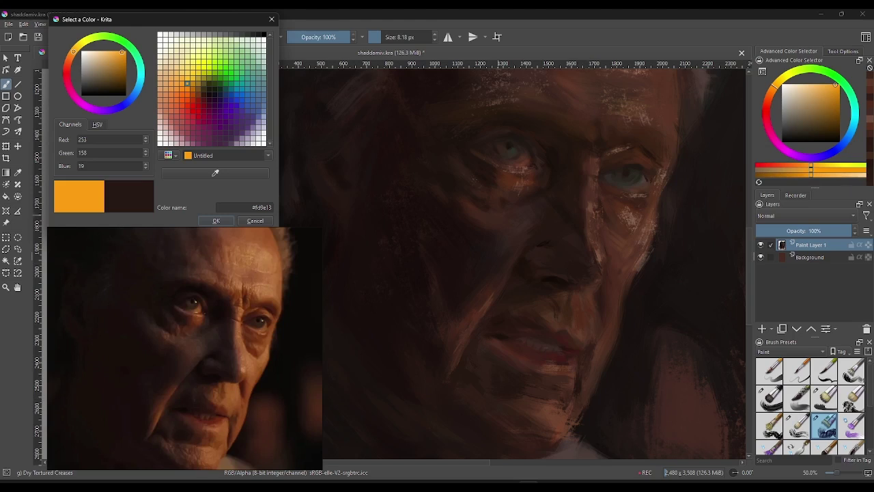
Step: Enlarge the brush to 68.87 px and paint bright orange accents near the chin
left_click(387, 36)
left_click_drag(582, 315, 588, 332)
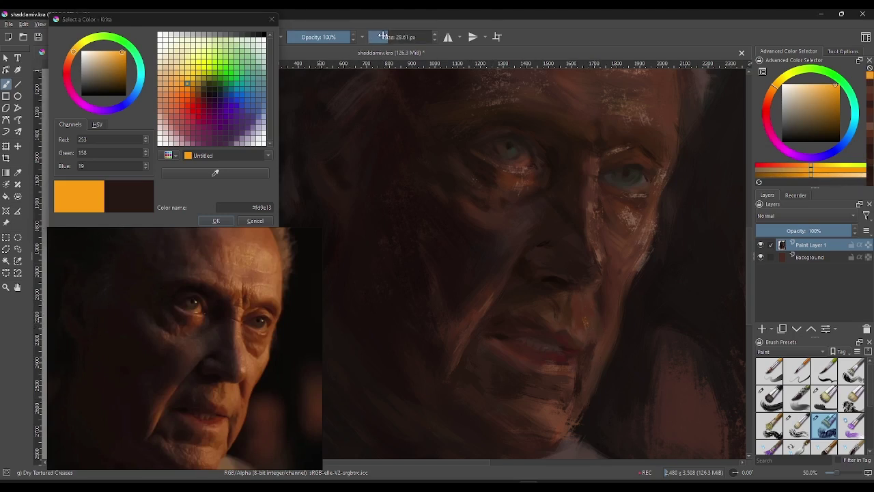
left_click_drag(383, 36, 415, 36)
left_click_drag(589, 305, 590, 321)
Step: Sample a warm chin brown and paint a brown stroke over the orange
left_click(587, 317, "ctrl")
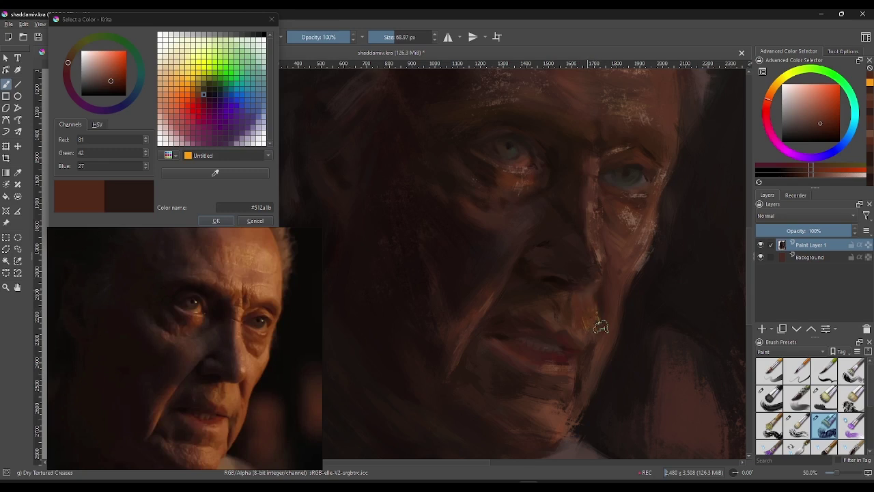
left_click(600, 319, "ctrl")
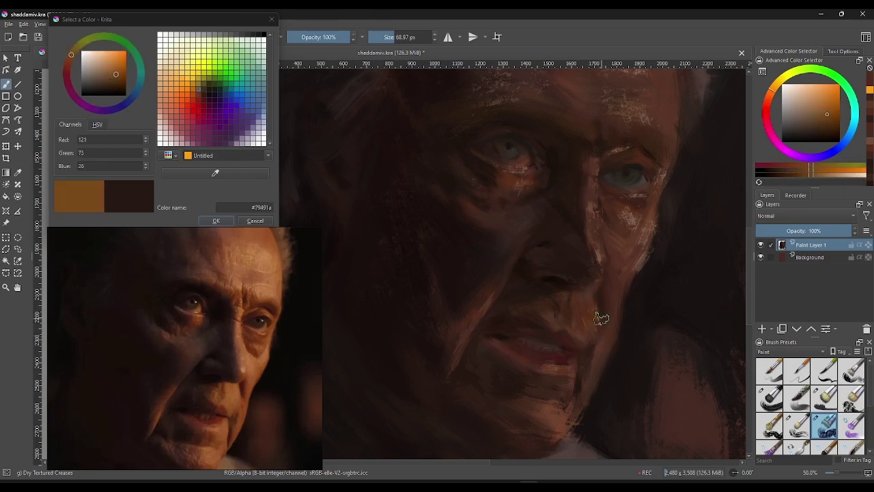
mouse_move(600, 318)
left_mouse_down()
mouse_move(584, 334)
mouse_move(556, 308)
mouse_move(556, 316)
mouse_move(573, 289)
left_mouse_up()
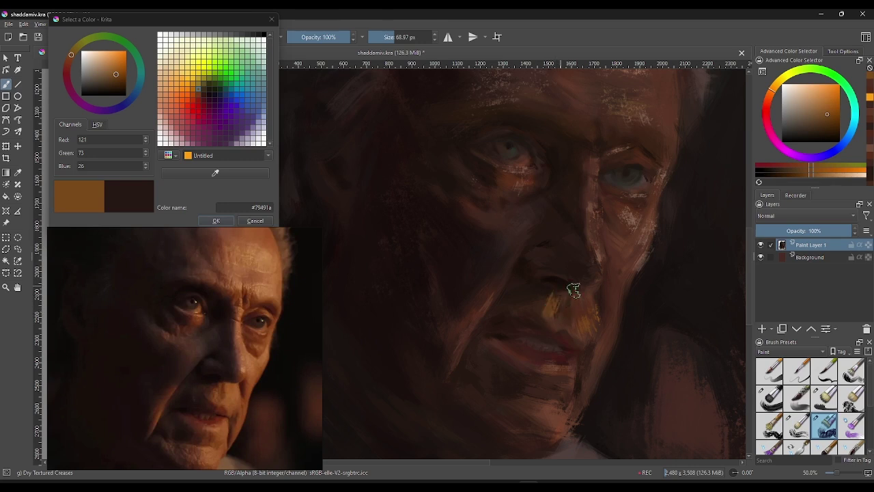
Step: Sample a range of dark, mid and pale browns from the face and cheek
left_click(546, 297, "ctrl")
left_click(561, 318, "ctrl")
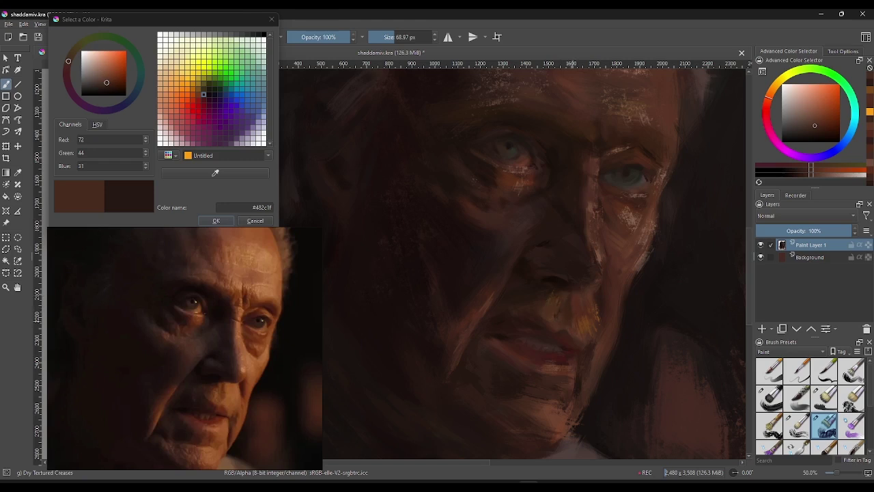
left_click(556, 309, "ctrl")
left_click(559, 299, "ctrl")
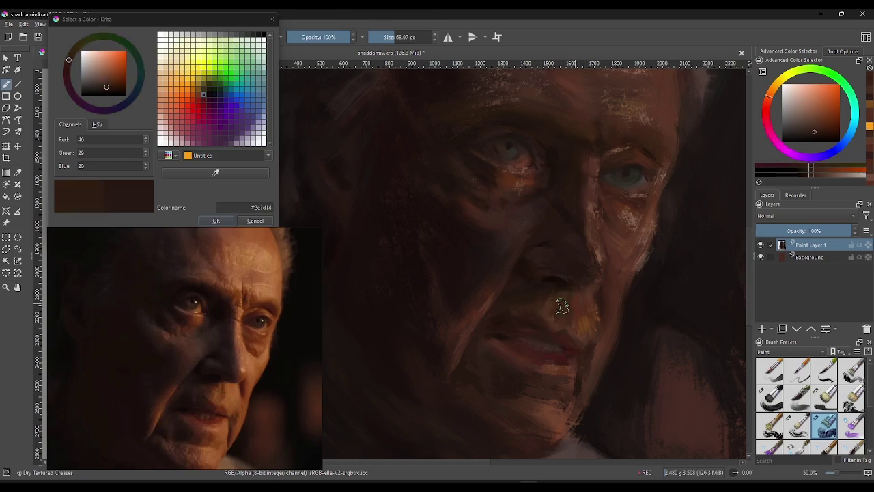
left_click(595, 329, "ctrl")
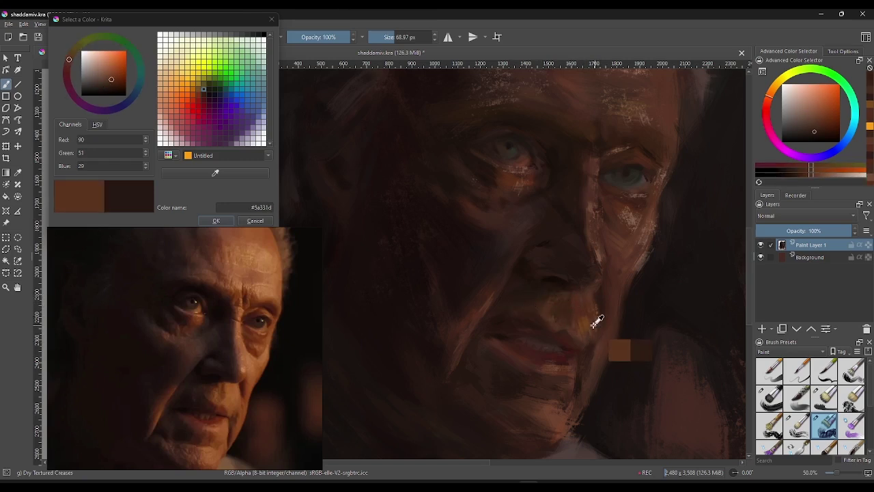
left_click(587, 332, "ctrl")
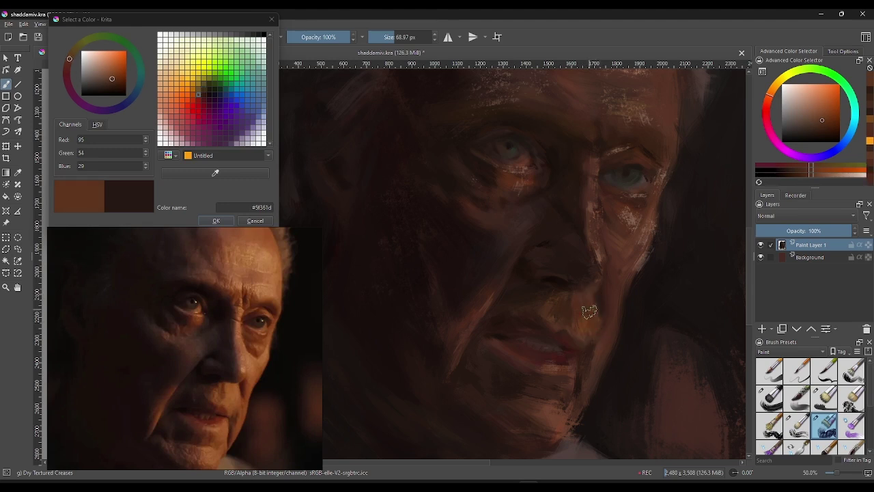
left_click(664, 278, "ctrl")
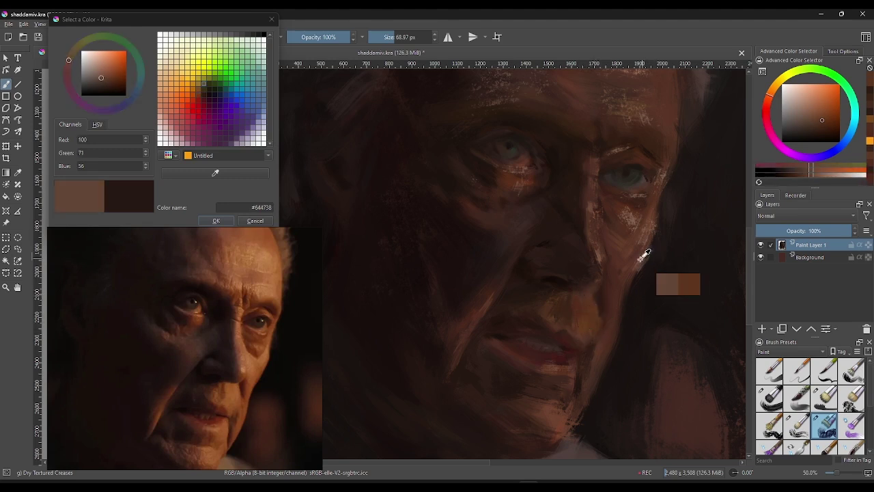
left_click(579, 314, "ctrl")
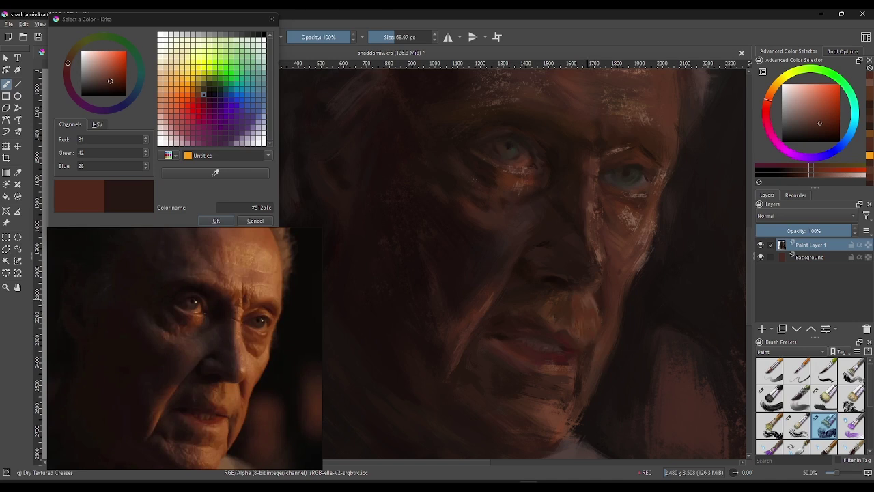
left_click(600, 321, "ctrl")
left_click(606, 300, "ctrl")
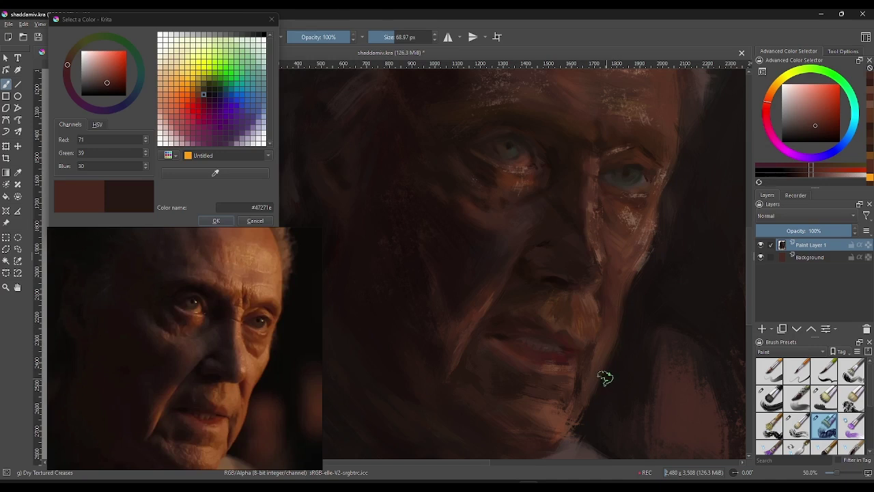
Step: Sample cheek, lip and shadow tones, then darken the lit cheek with brown strokes
left_click(632, 218, "ctrl")
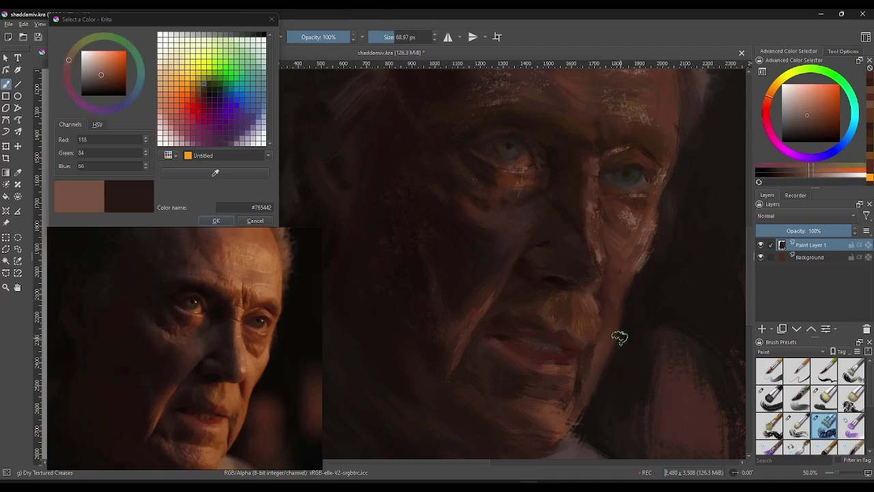
left_click(623, 262, "ctrl")
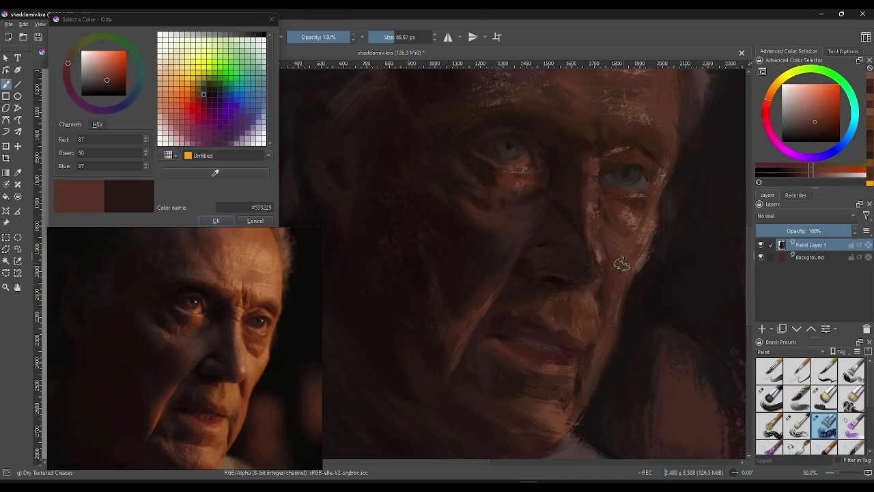
left_click(550, 353, "ctrl")
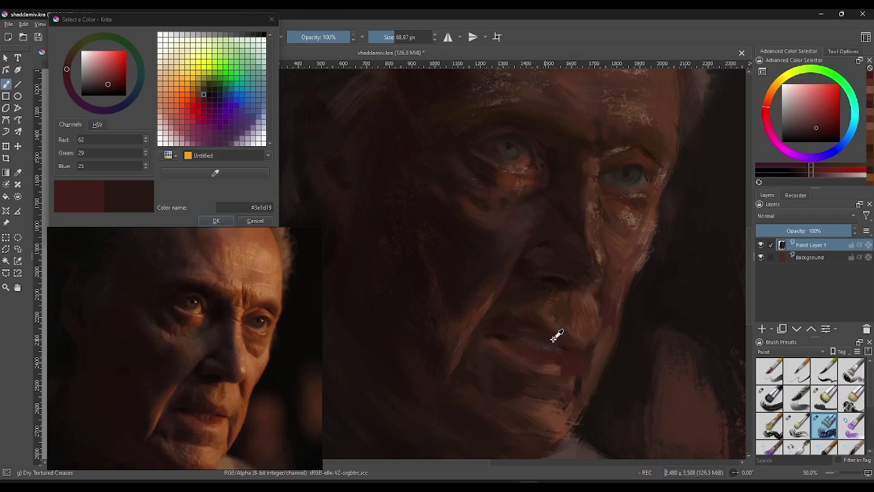
left_click(564, 326, "ctrl")
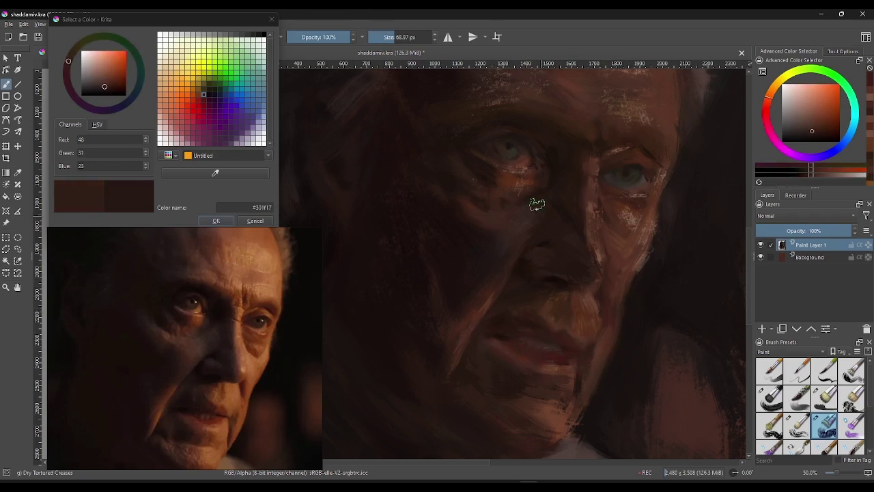
left_click(519, 183, "ctrl")
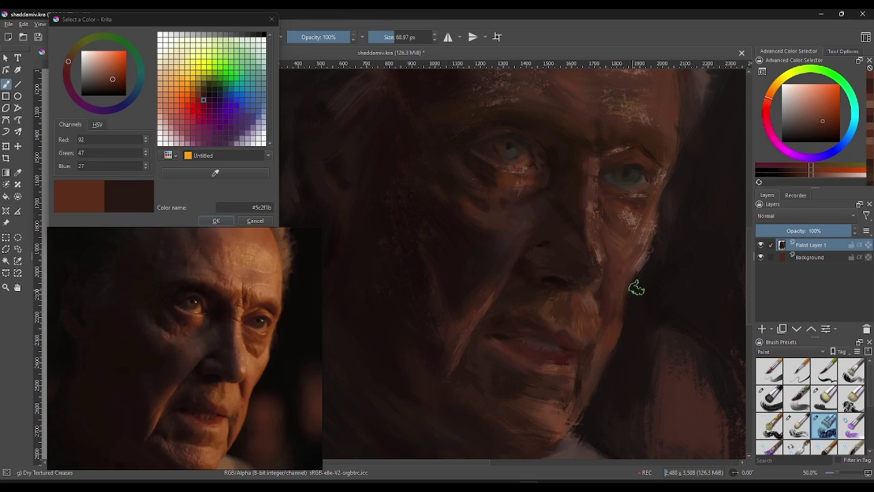
left_click(628, 318, "ctrl")
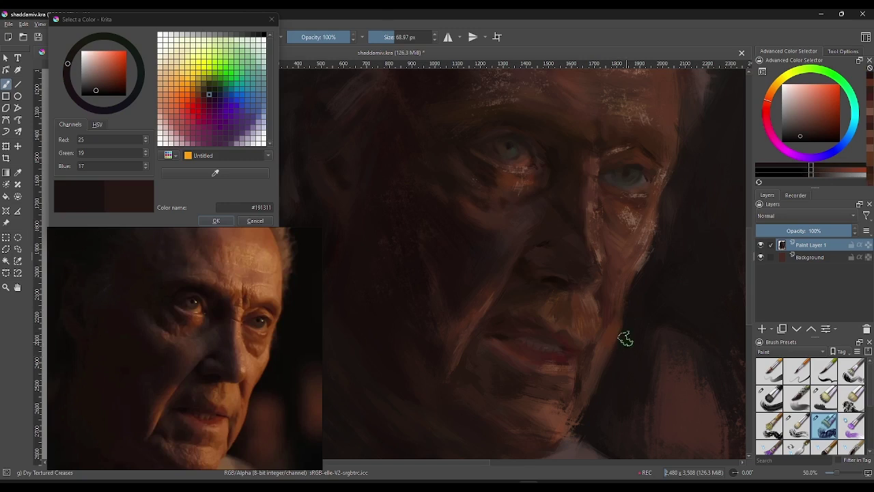
left_click(614, 328, "ctrl")
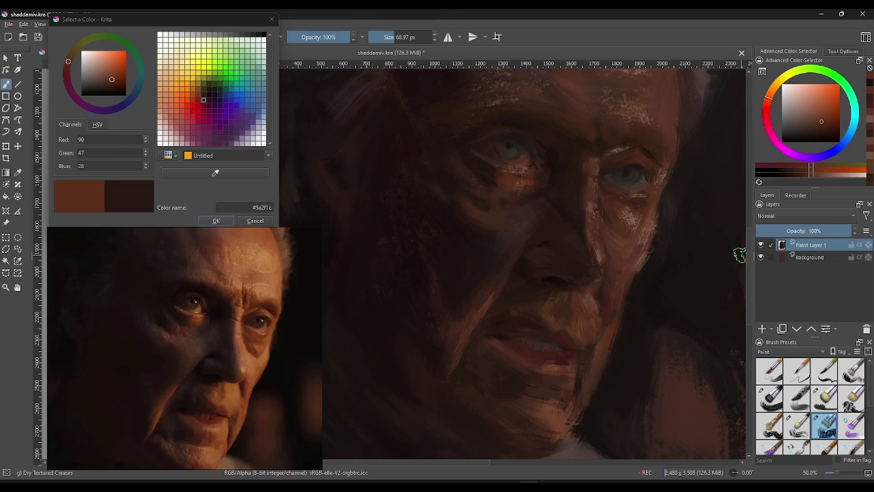
left_click(588, 309, "ctrl")
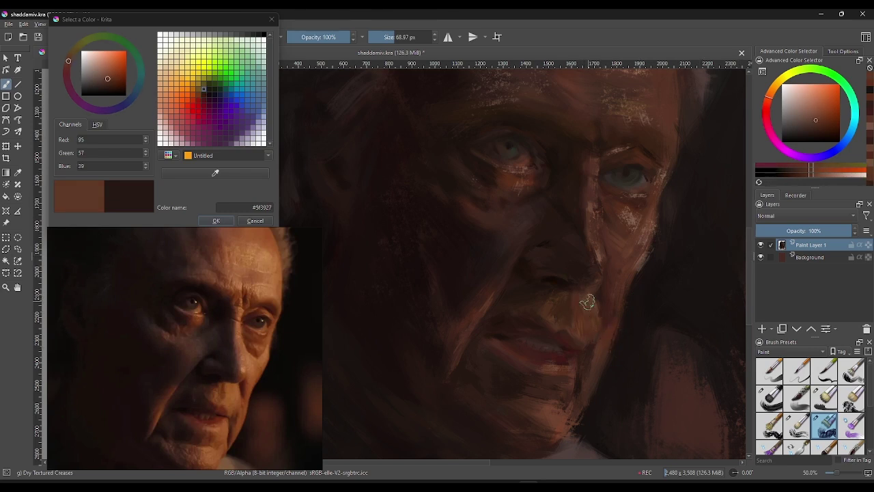
mouse_move(587, 302)
left_mouse_down()
mouse_move(608, 351)
mouse_move(605, 328)
left_mouse_up()
Step: Shrink the brush to about 32 px and sample near-black and mid browns for the nose shadow
key("bracketleft")
key("bracketleft")
key("bracketleft")
left_click(586, 225, "ctrl")
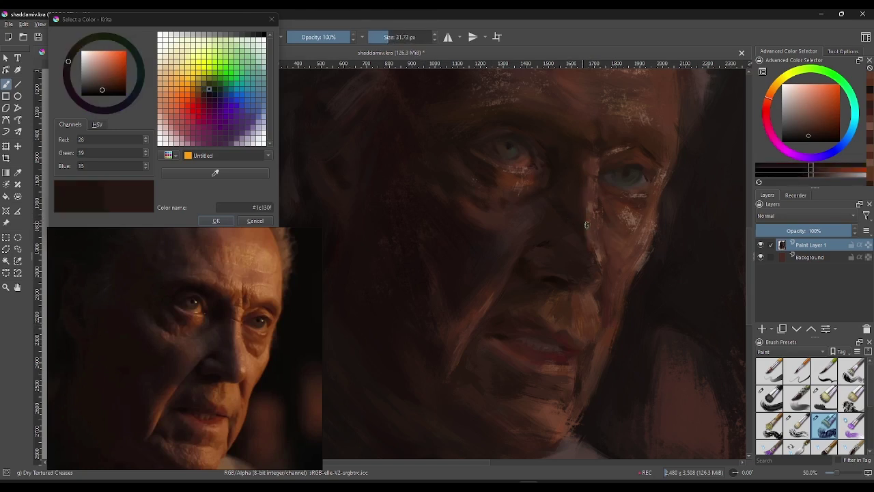
left_click(603, 304, "ctrl")
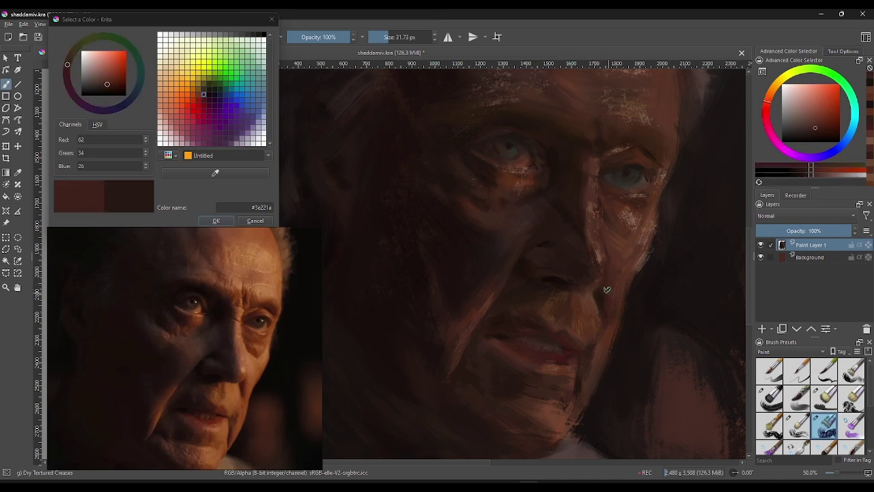
left_click(609, 314, "ctrl")
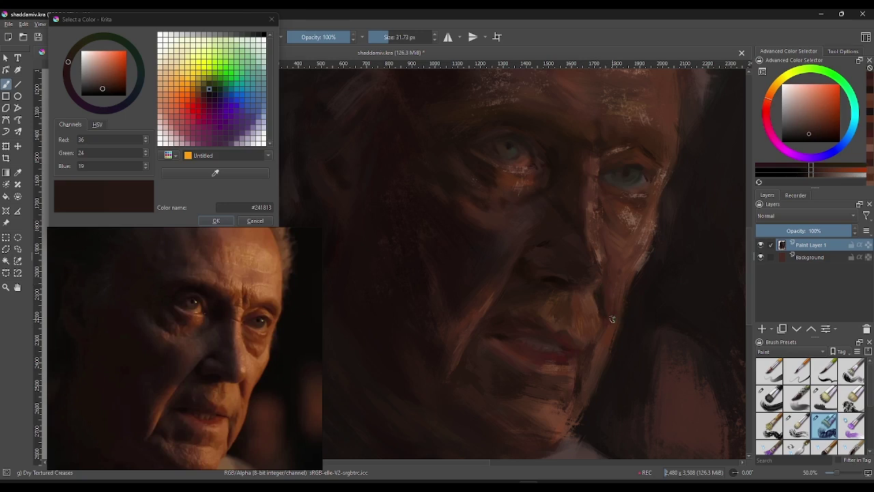
left_click(610, 309, "ctrl")
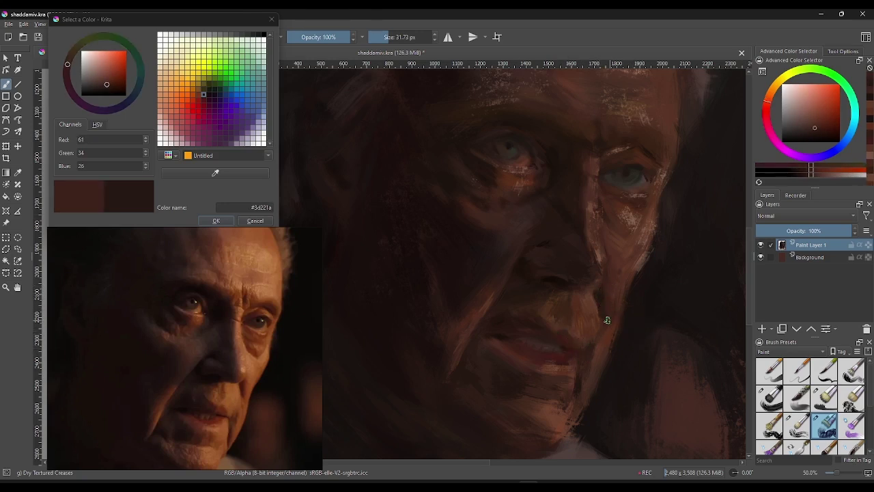
left_click(504, 251, "ctrl")
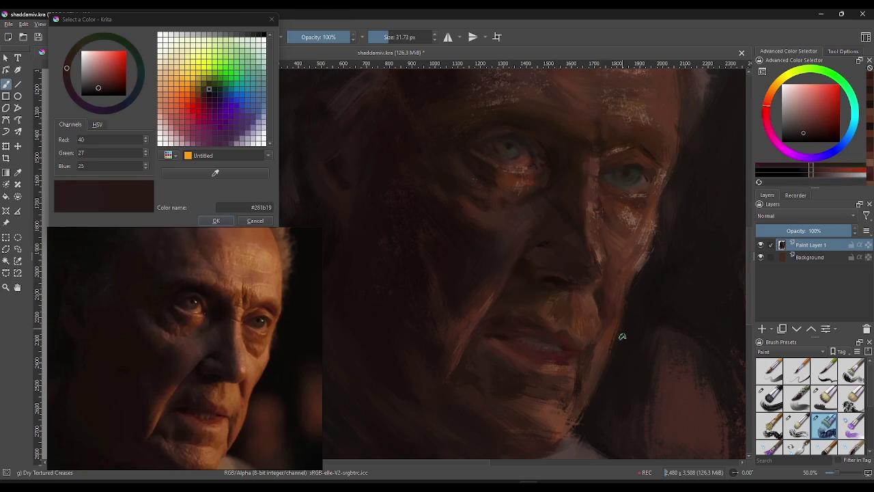
left_click(608, 300, "ctrl")
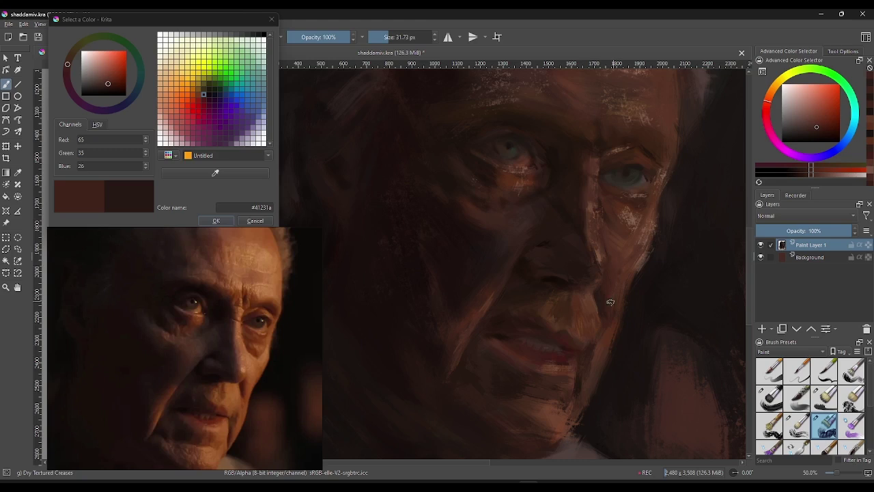
left_click(604, 291, "ctrl")
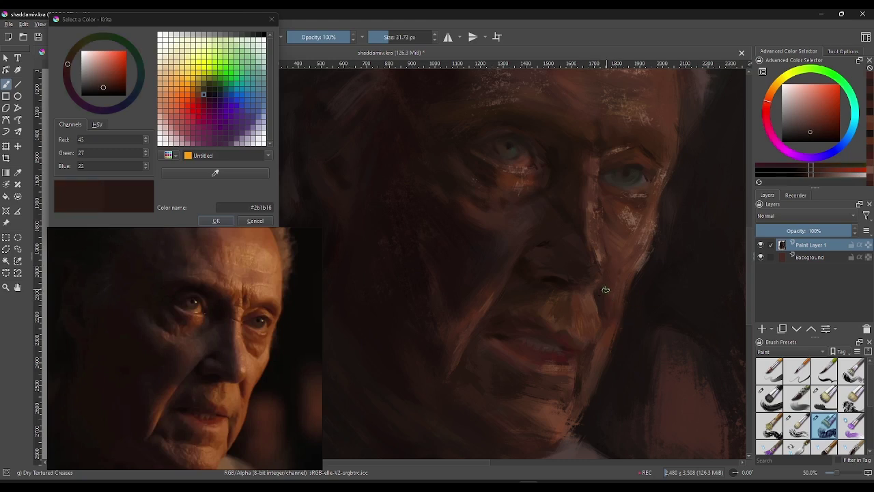
Step: Rework the cheek above the mouth with pale, warm and dark browns sampled from the face
left_click(623, 258, "ctrl")
left_click(629, 226, "ctrl")
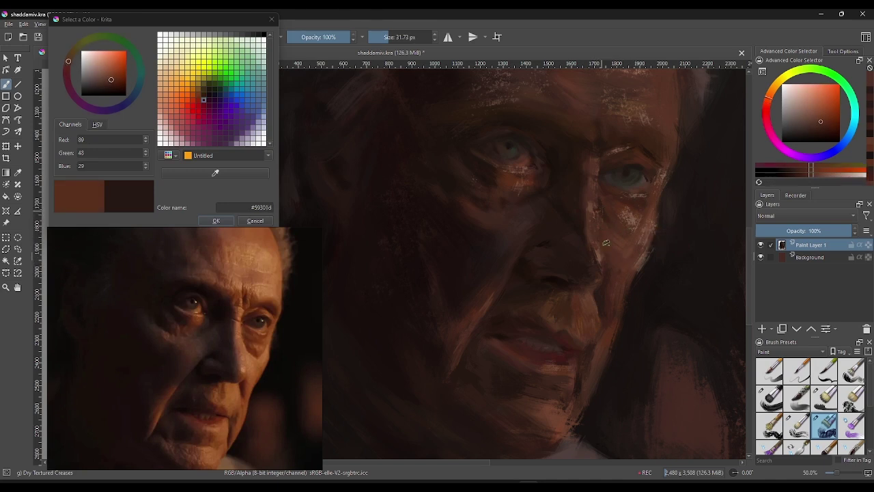
left_click(605, 224, "ctrl")
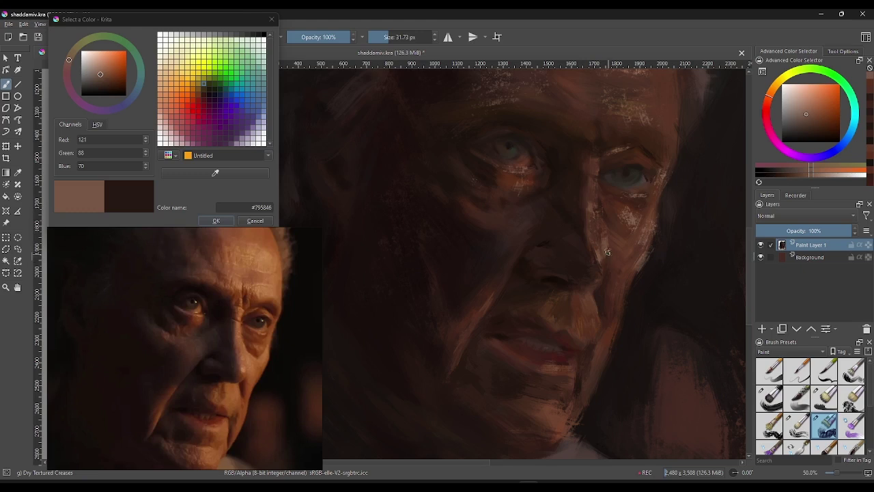
left_click(615, 249, "ctrl")
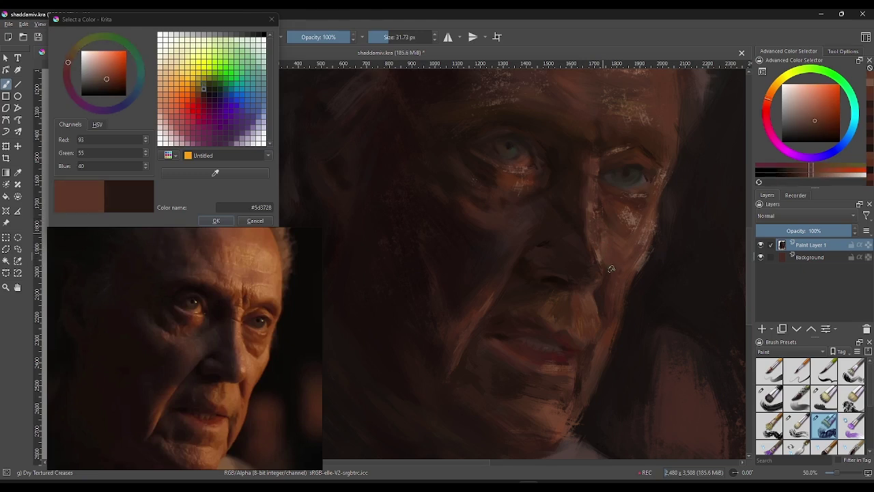
left_click(607, 262, "ctrl")
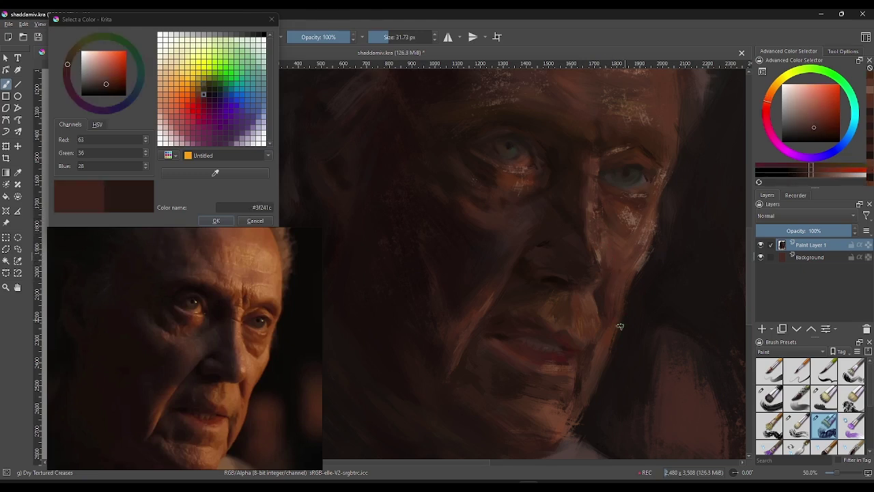
left_click(594, 295, "ctrl")
left_click(590, 313, "ctrl")
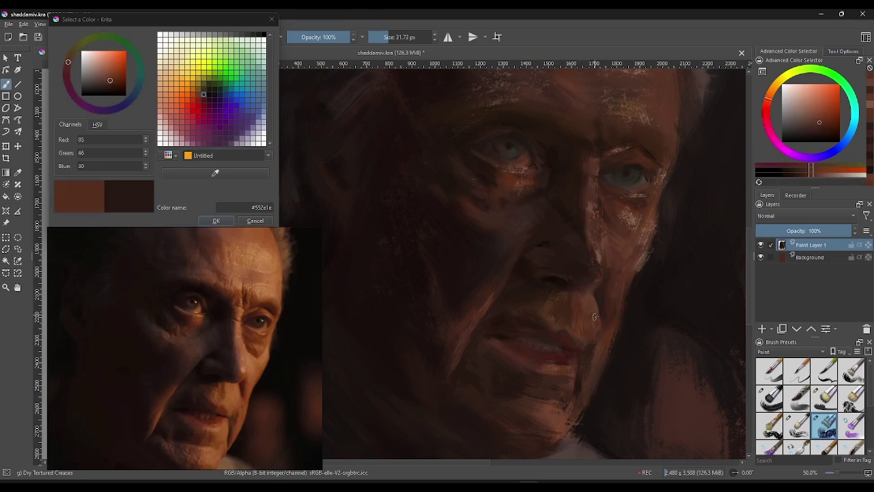
left_click(593, 296, "ctrl")
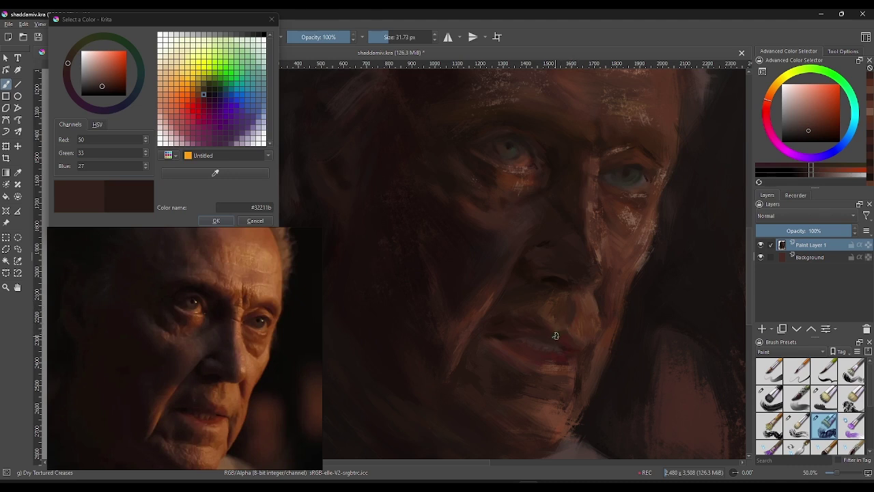
left_click(562, 320)
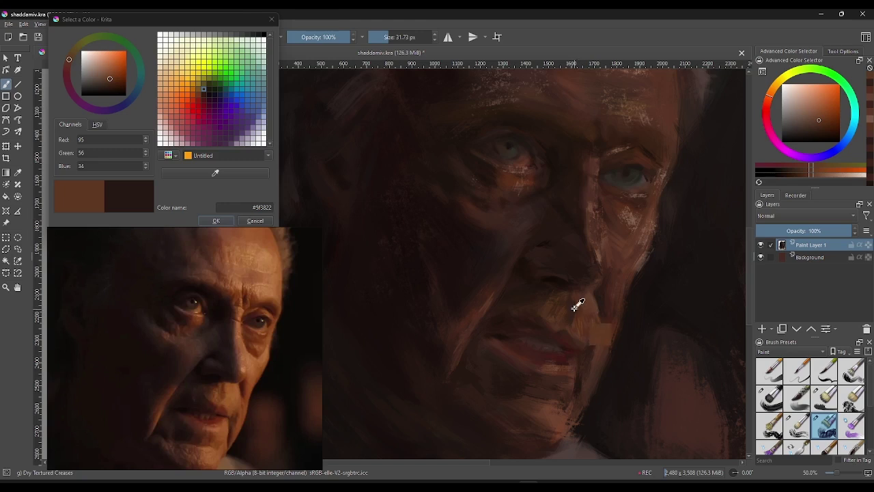
Step: Deepen the shadow beside and under the nose and nostril with the darkest sampled browns
left_click(572, 306)
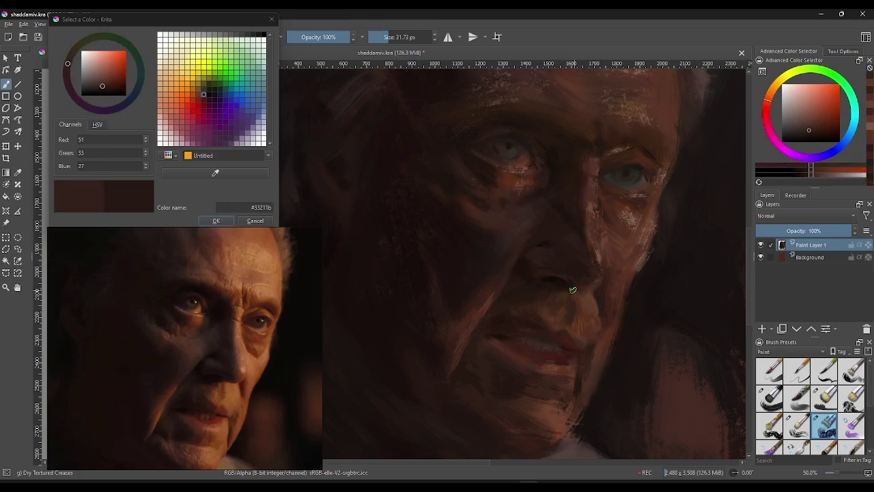
left_click(582, 310)
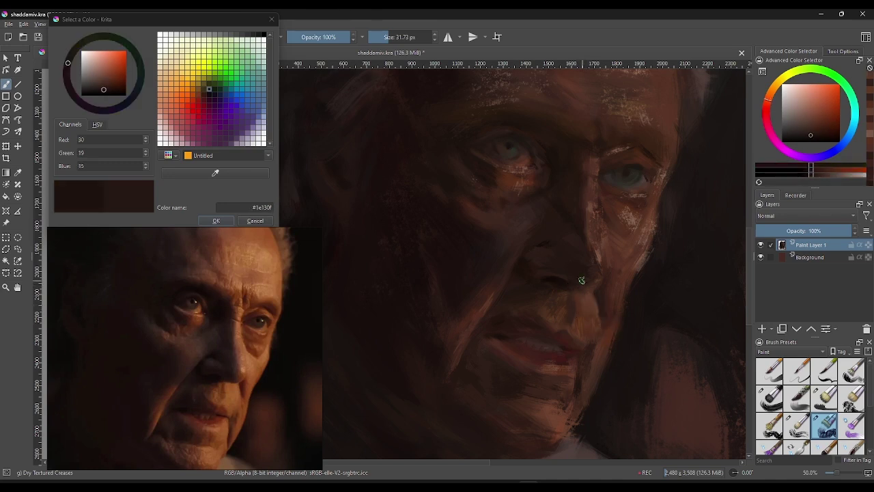
left_click(581, 280)
left_click(603, 290)
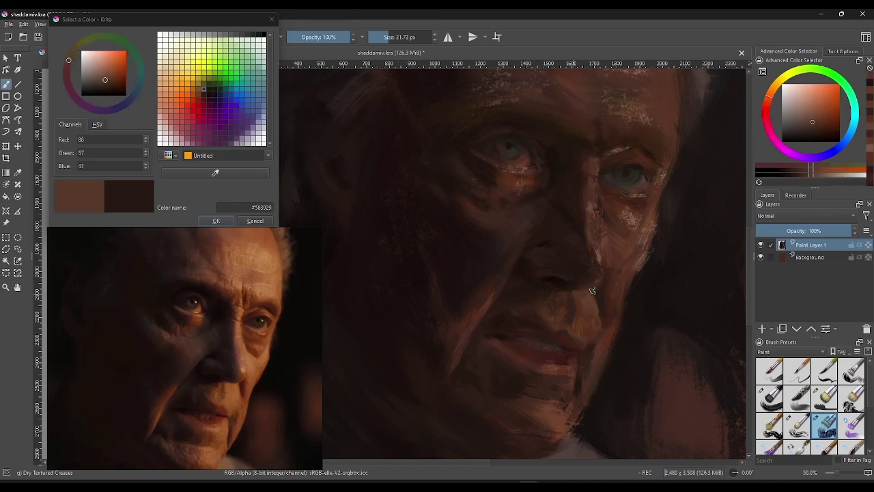
left_click(581, 304)
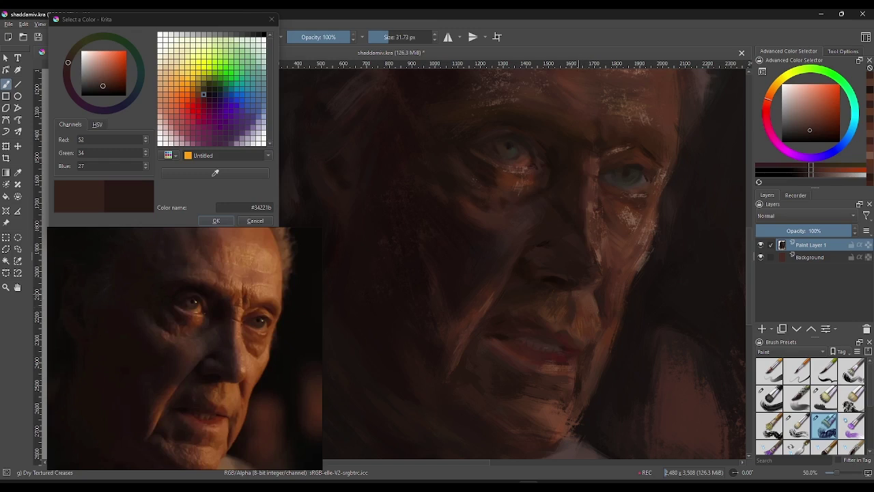
left_click(584, 310)
left_click(579, 297)
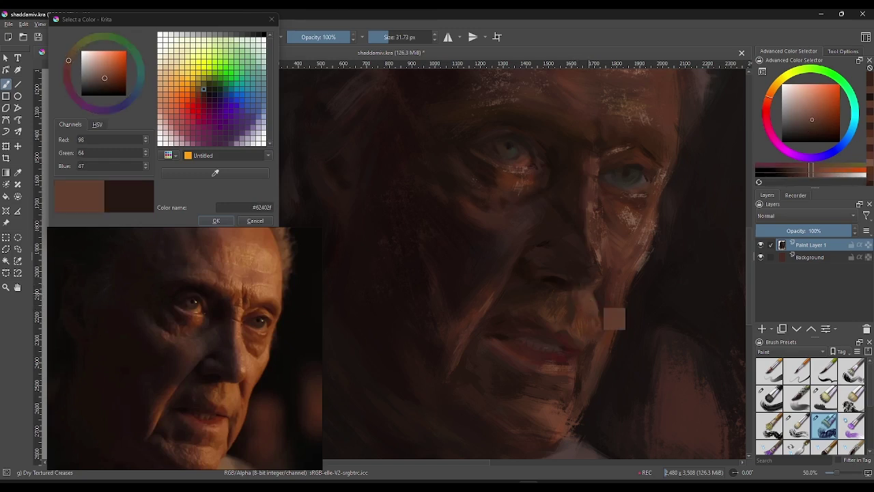
left_click(578, 288)
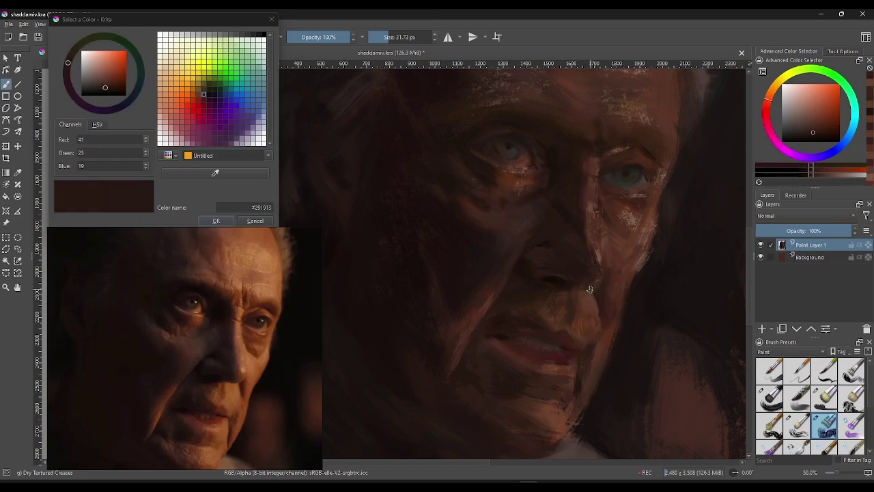
left_click(577, 226)
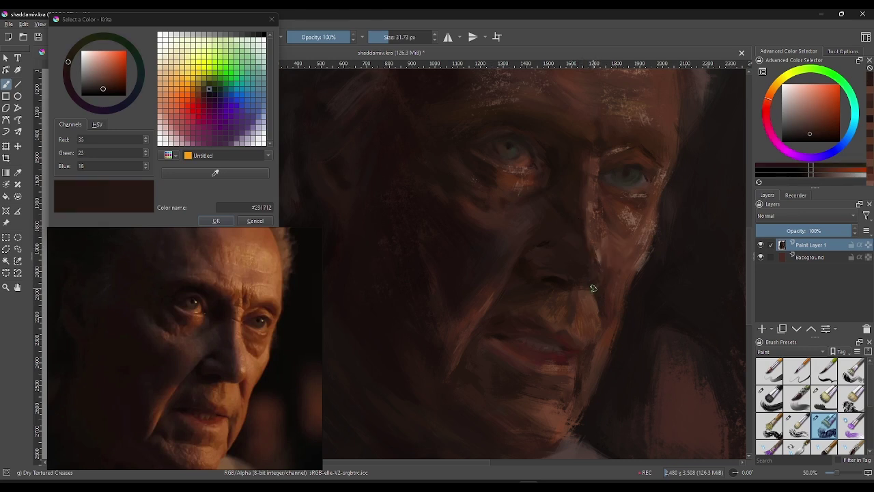
left_click(568, 235)
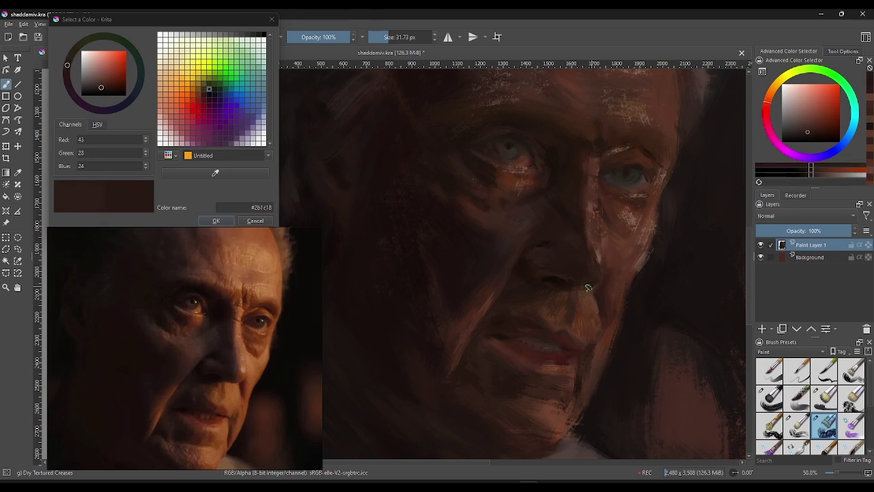
Step: Blend the cheek along the nose side, ending on the deep shadow brown #261814
left_click(591, 198)
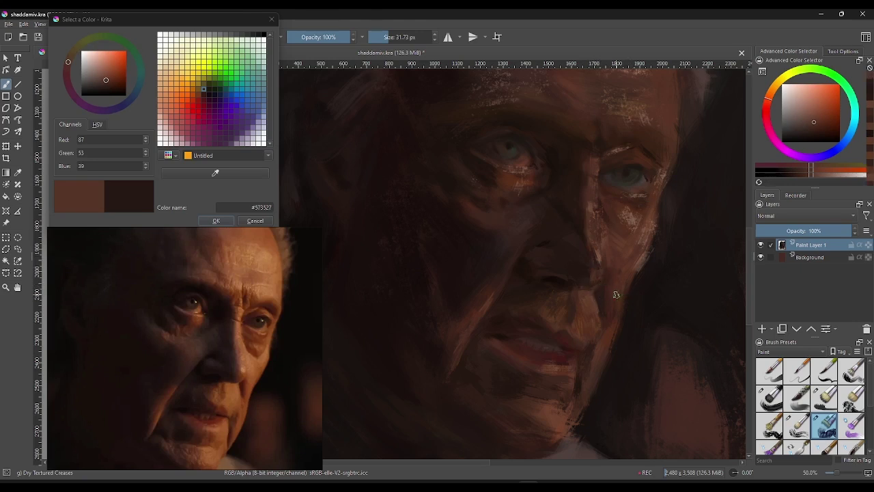
left_click(590, 256)
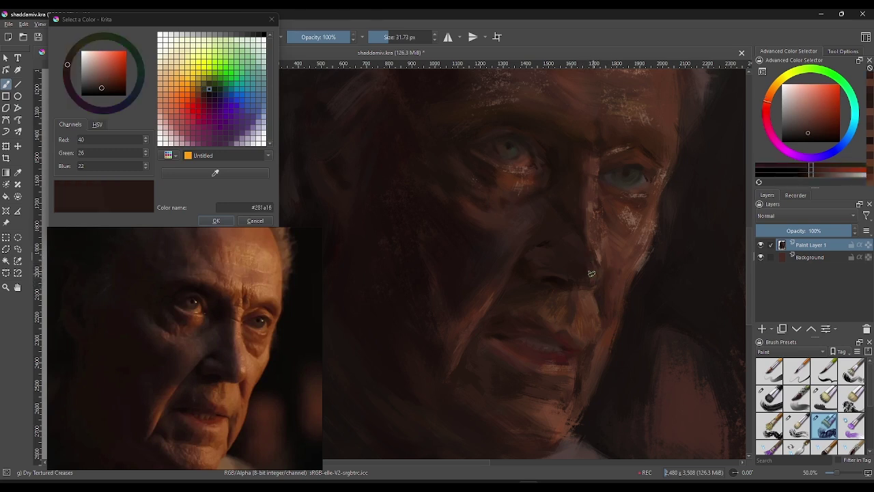
left_click(605, 277)
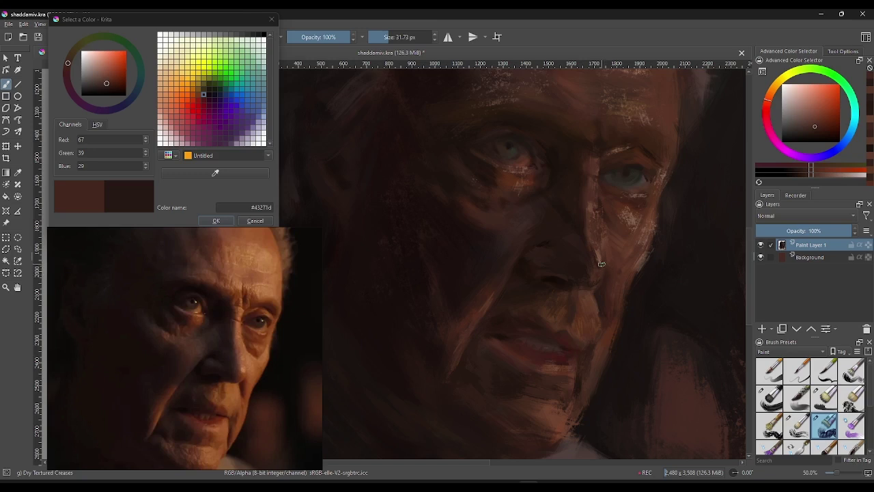
left_click(589, 248)
left_click(599, 269)
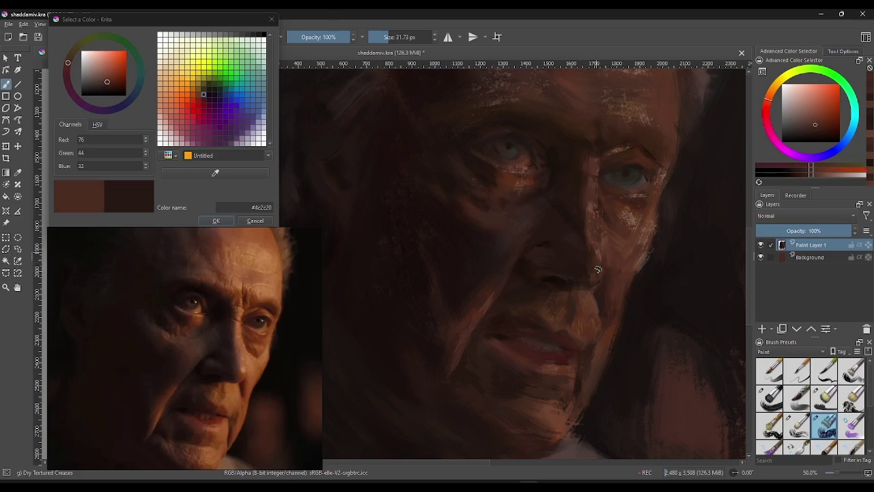
left_click(599, 263)
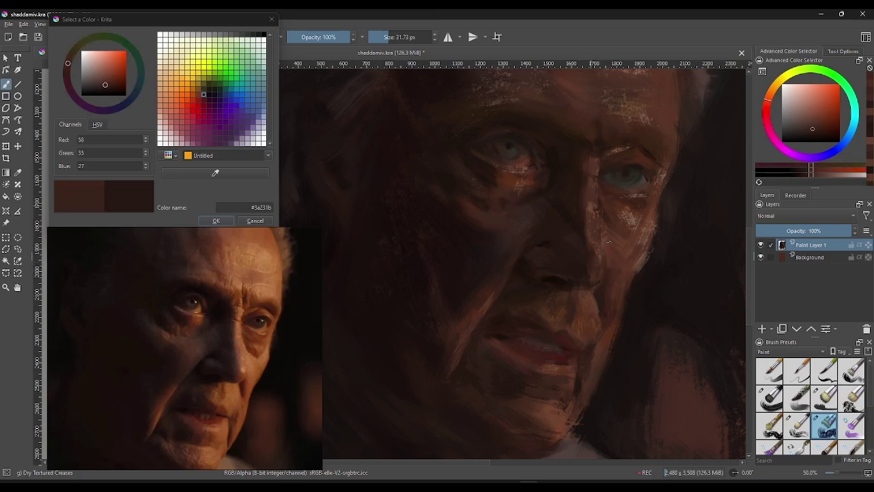
left_click(586, 264)
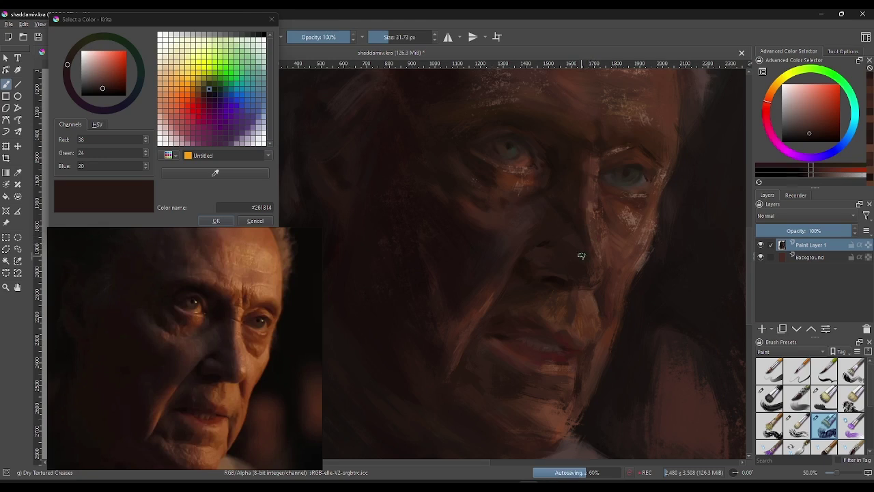
Step: Refine the nose bridge and inner eye corner with dark browns sampled between the eyes
left_click(583, 237)
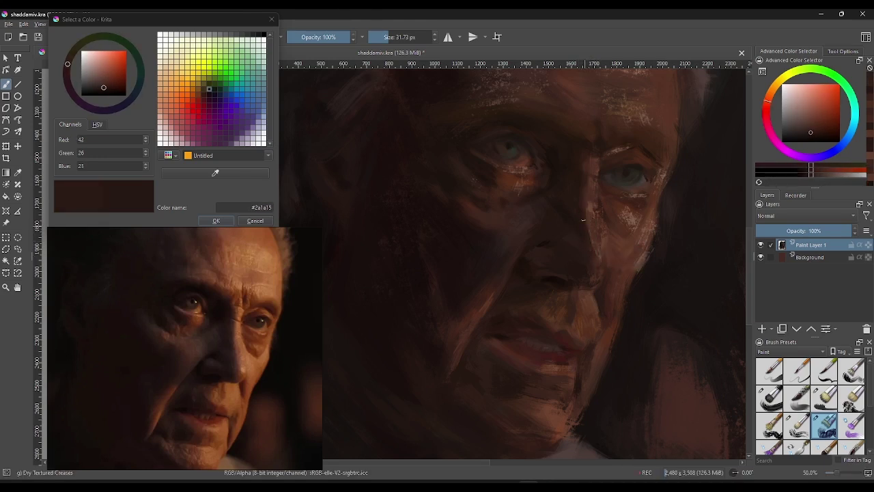
left_click(579, 192)
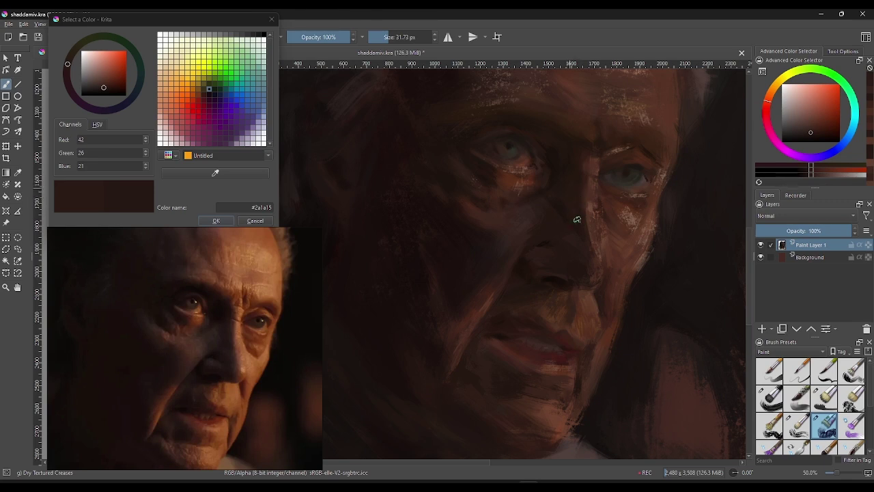
left_click(580, 204)
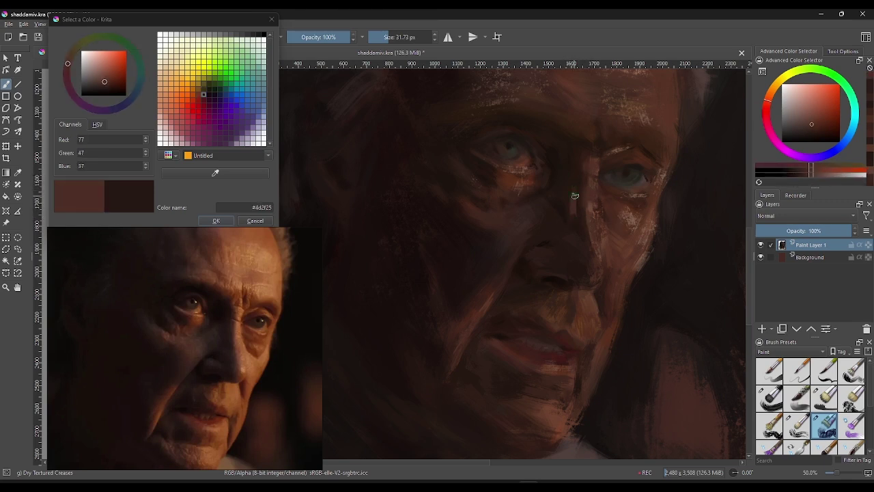
left_click(577, 191)
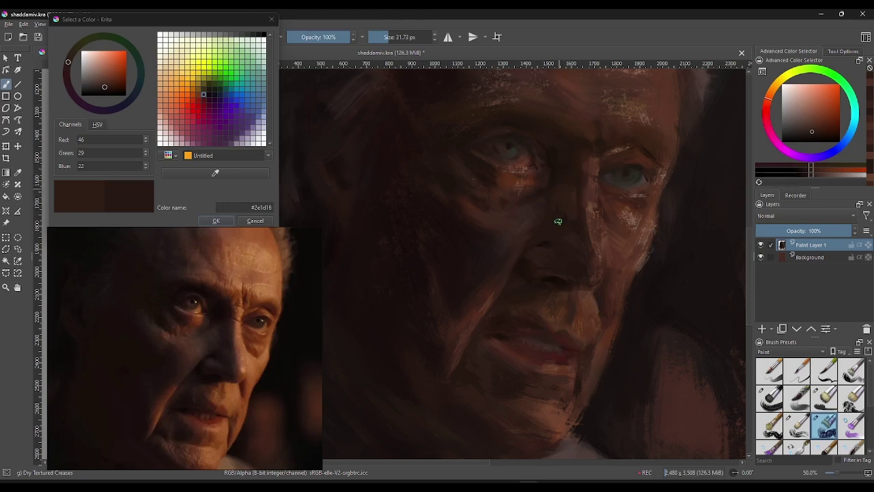
left_click(560, 202)
left_click(559, 190)
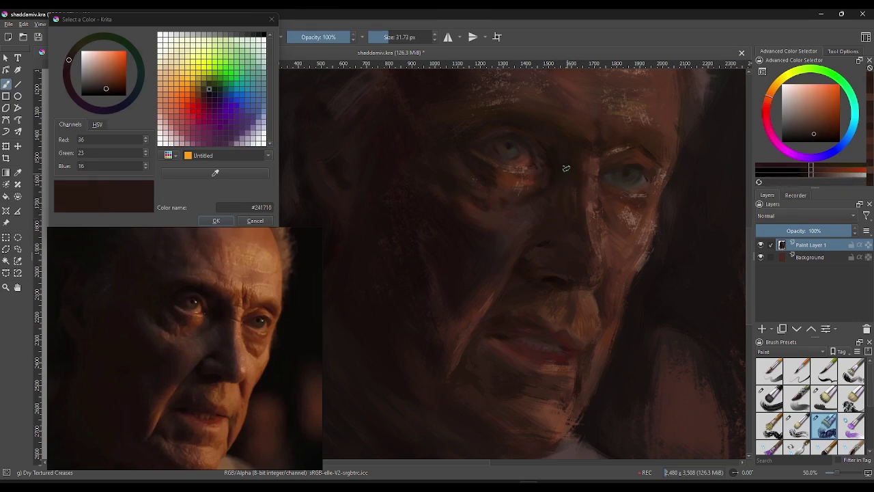
left_click(584, 220)
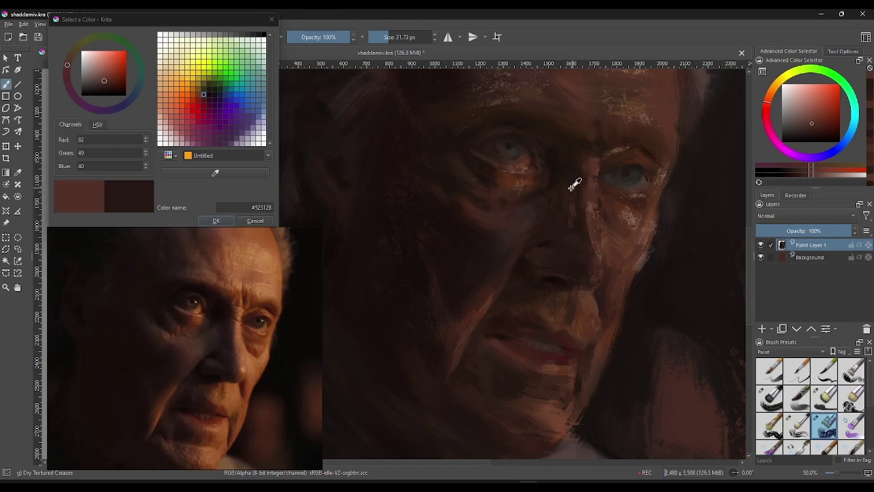
left_click(577, 206)
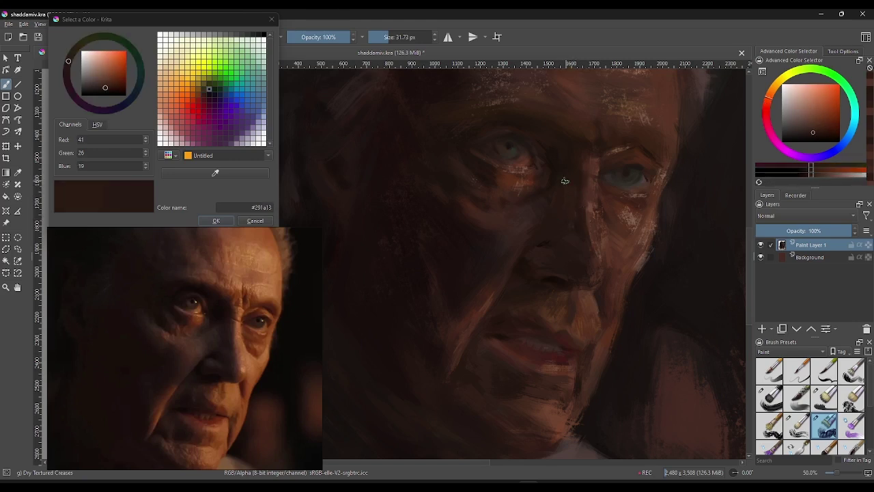
left_click(586, 250)
left_click(580, 229)
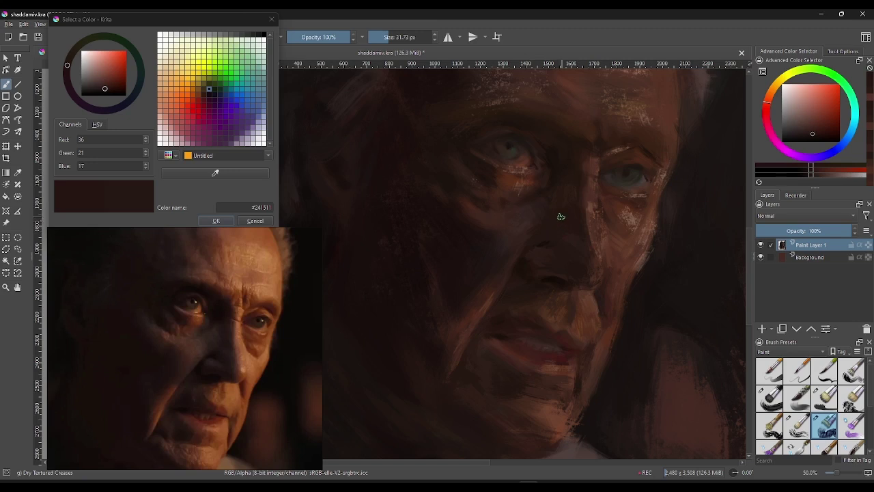
Step: Shade the cheek and eye socket, finishing on the mid warm brown #603f2f
left_click(560, 196)
left_click(546, 198)
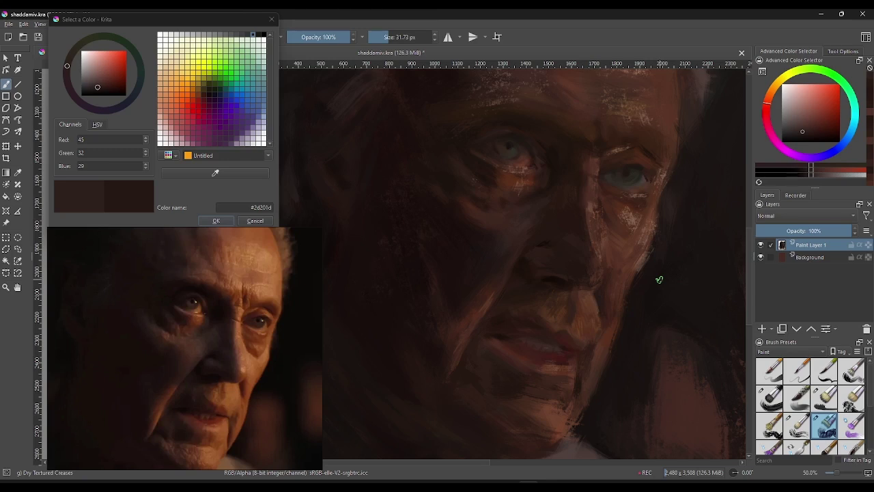
left_click(656, 239)
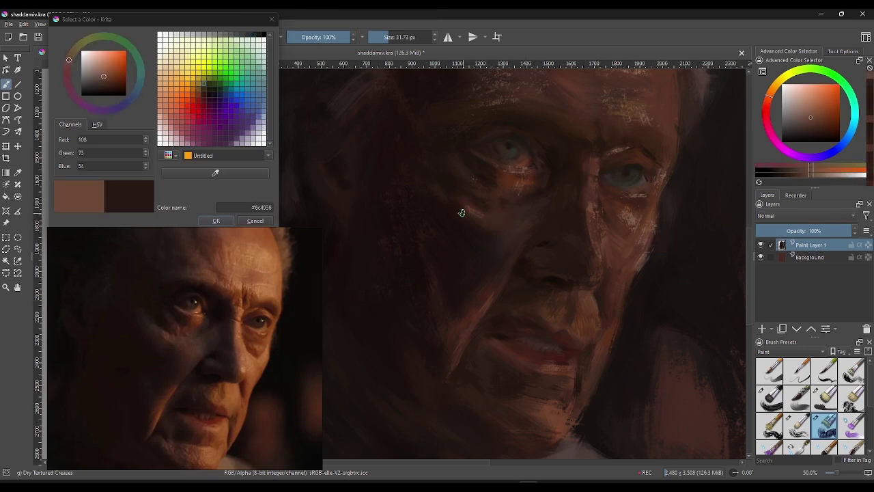
left_click(483, 213)
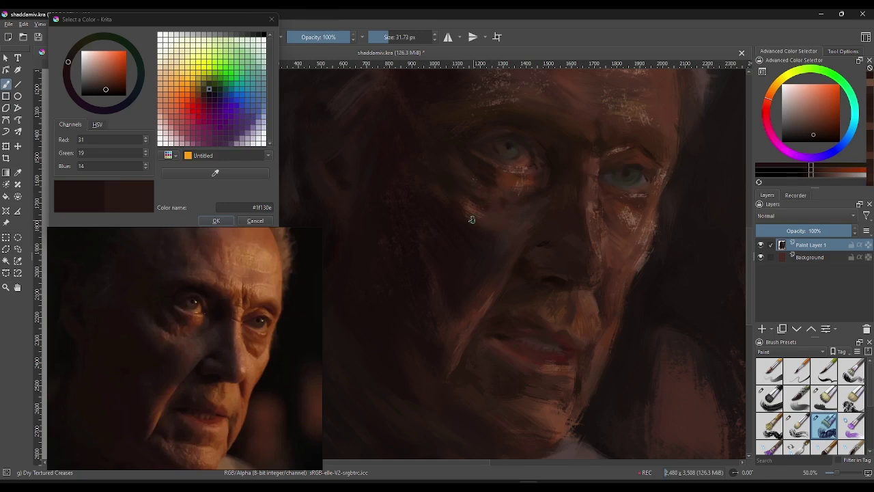
left_click(501, 224)
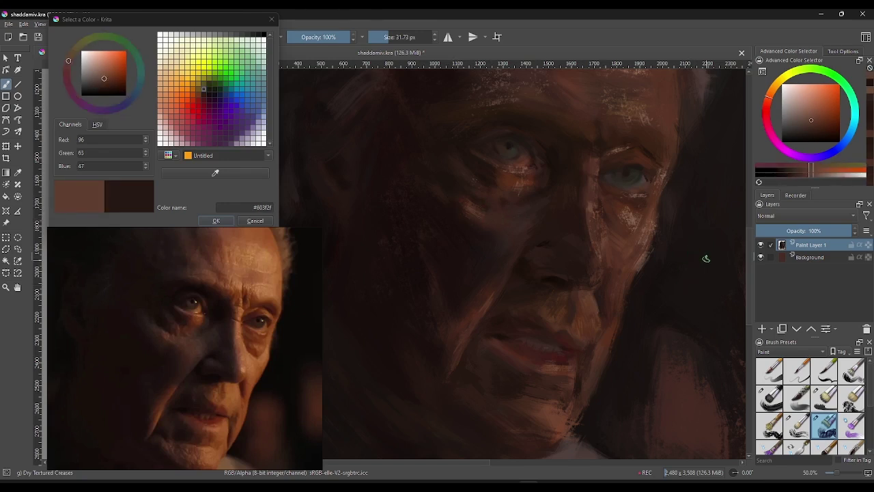
Step: Zoom in and lay faint textured strokes across the cheek in sampled warm browns
scroll(748, 251, "up", 2)
scroll(755, 239, "up", 2)
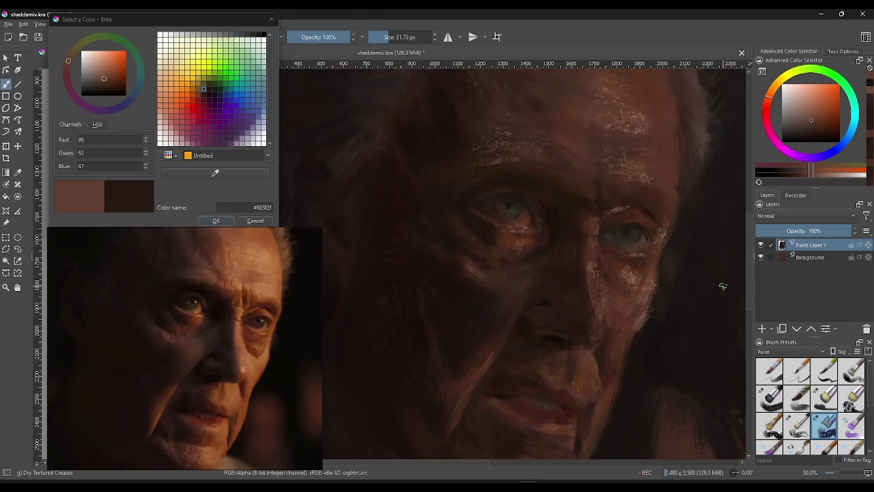
left_click(626, 268)
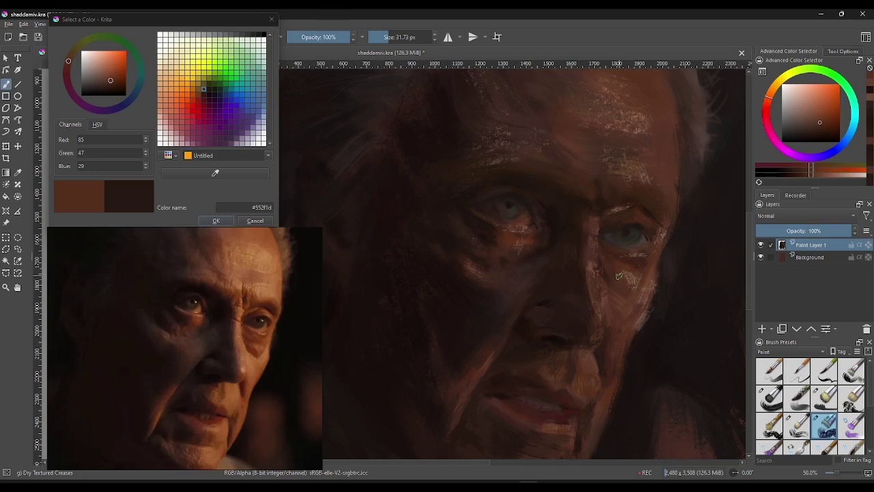
left_click(619, 276)
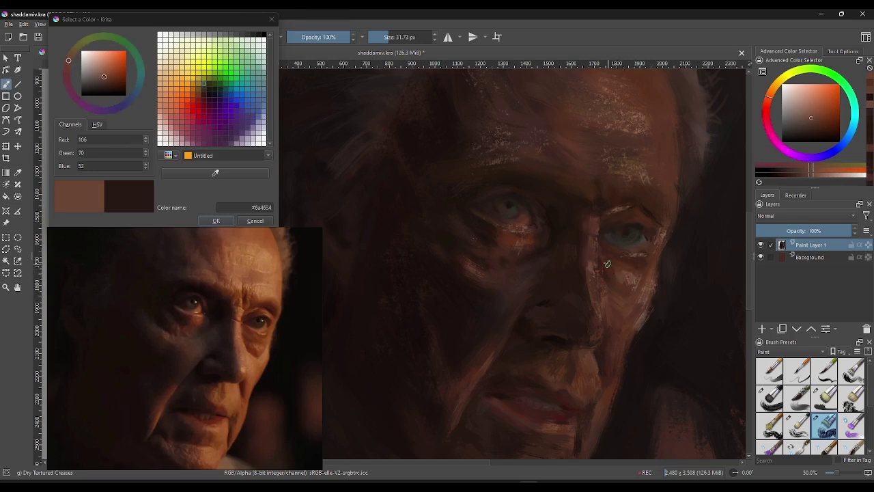
left_click_drag(613, 276, 649, 291)
left_click(634, 277)
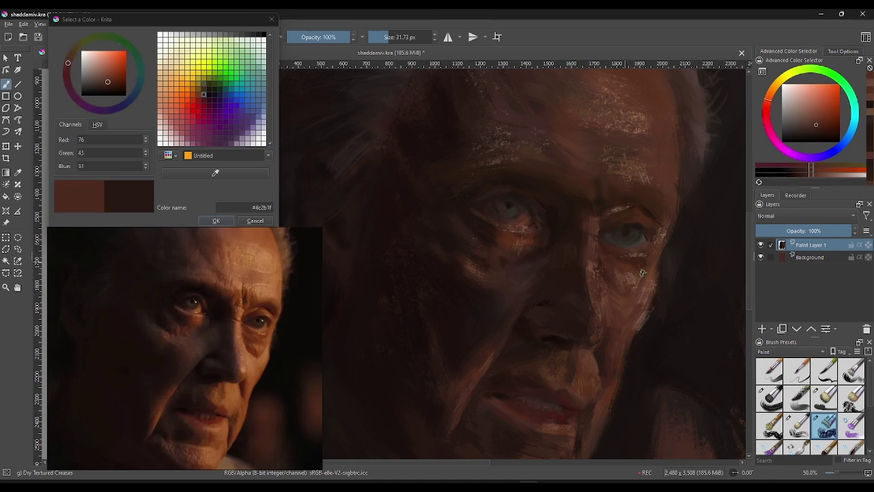
left_click(625, 279)
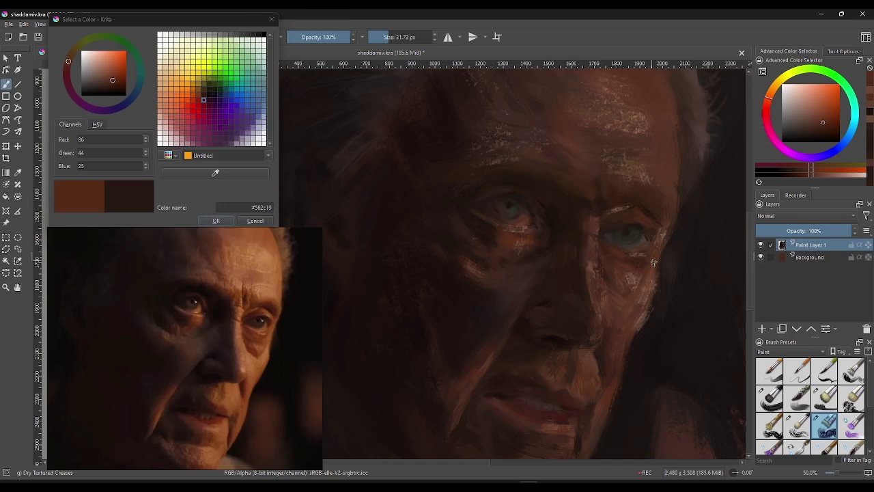
Step: Sample muted, orange-brown and pale skin tones around the right eye and brow
left_click(639, 282)
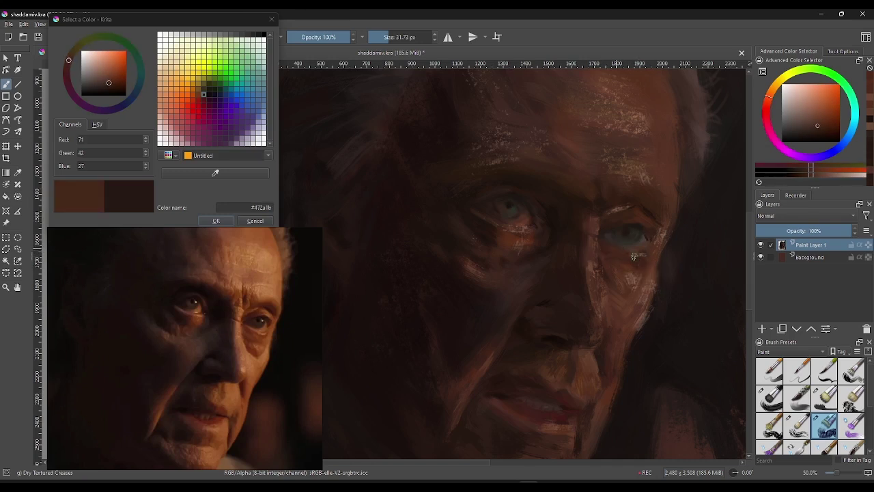
left_click(623, 259)
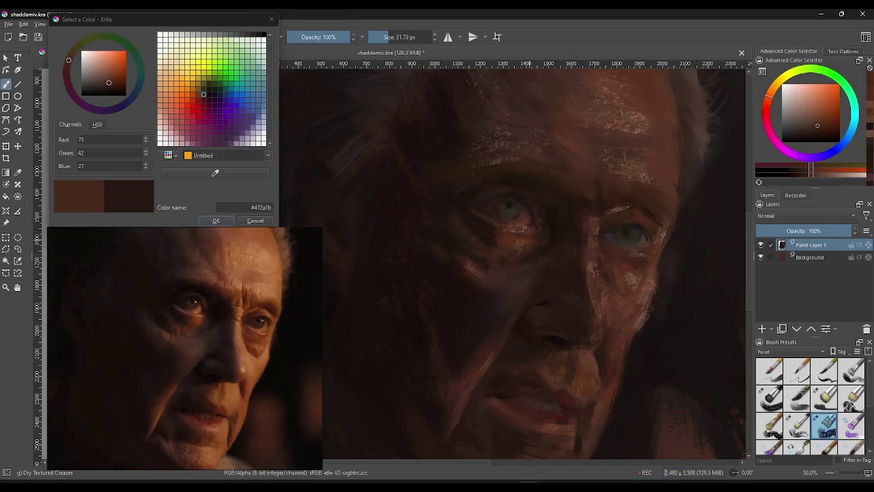
left_click(629, 250)
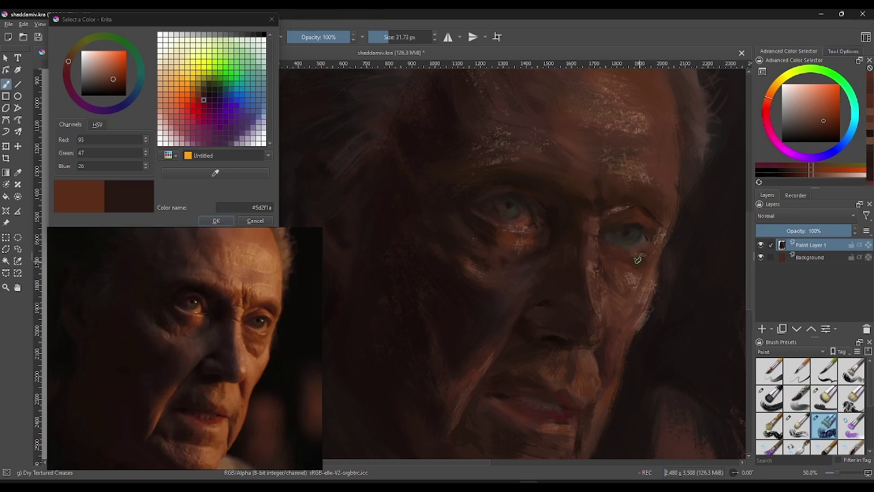
left_click(664, 235)
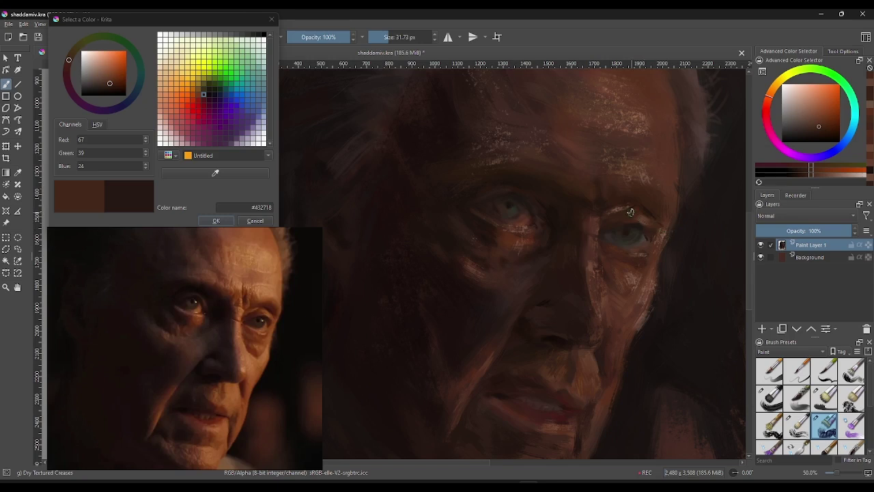
left_click(666, 234)
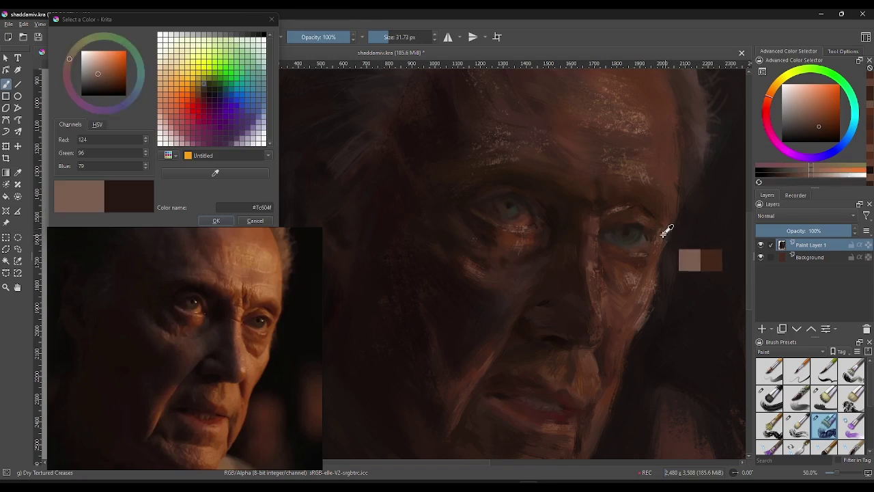
left_click(628, 216)
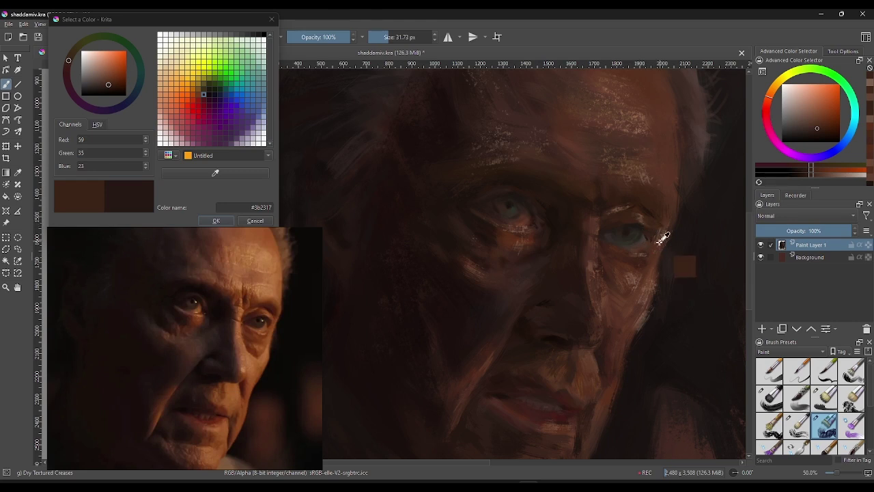
left_click(524, 236)
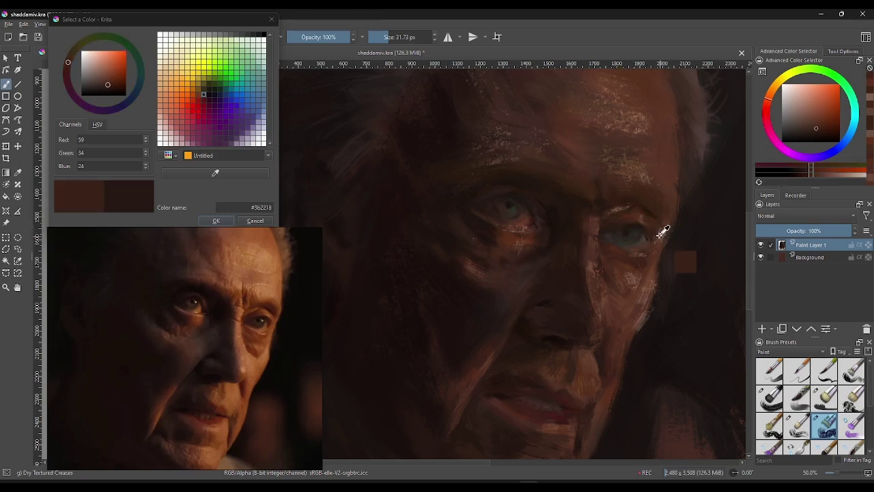
left_click(636, 214)
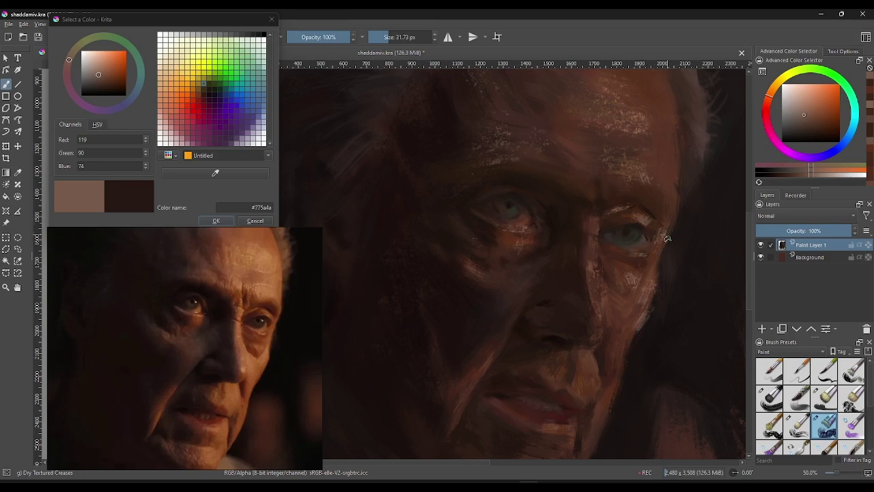
Step: Pick very dark browns from the right eye corner and eyebrow shadow
left_click(657, 229)
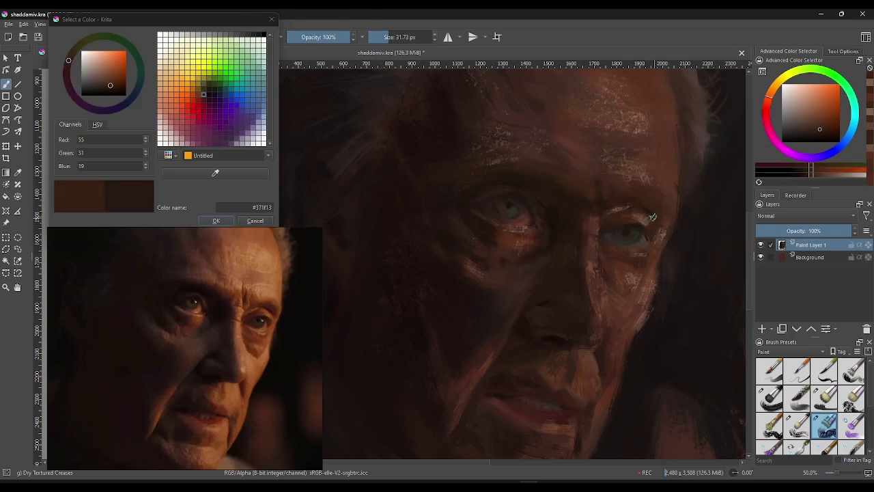
left_click(648, 215)
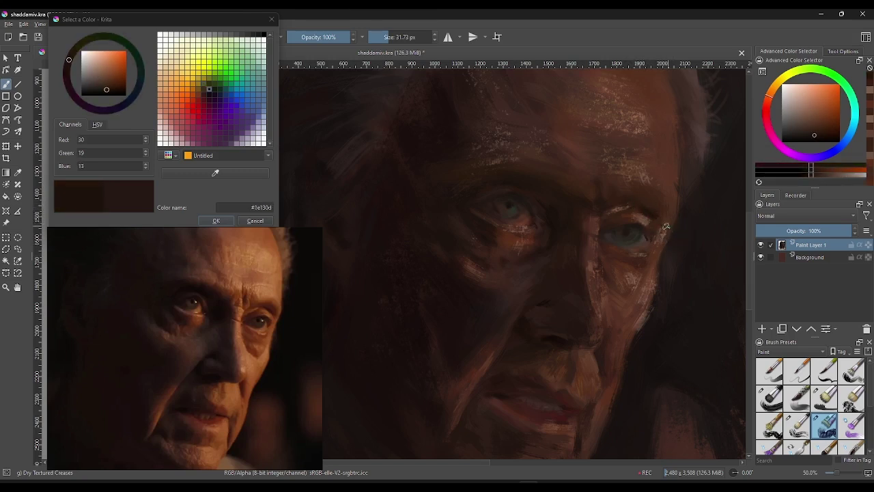
left_click(665, 222)
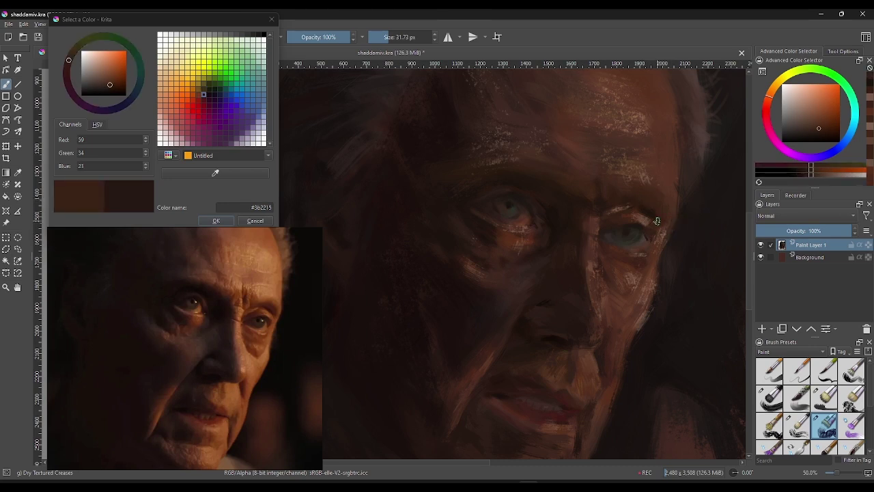
left_click(666, 225)
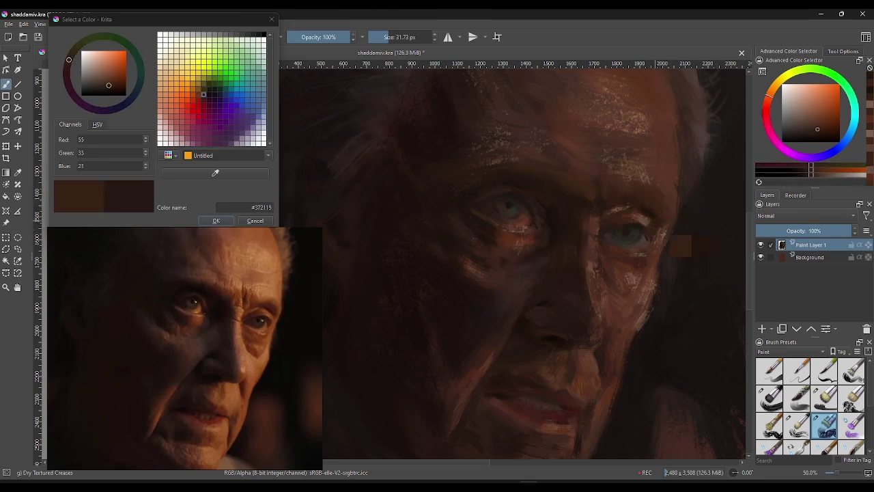
left_click(664, 229)
left_click(654, 210)
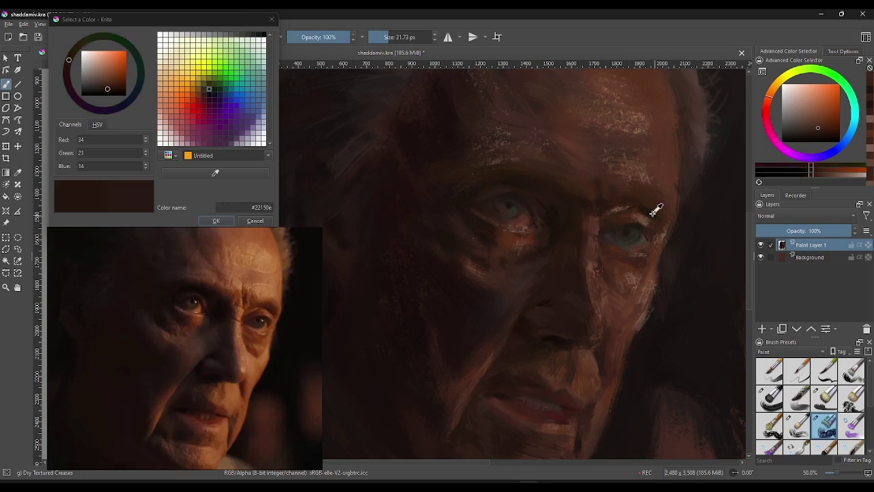
left_click(659, 215)
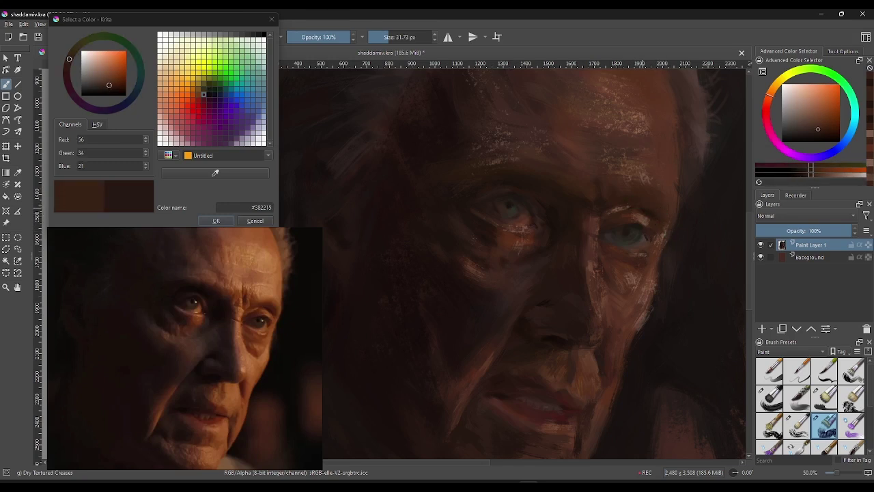
left_click(655, 211)
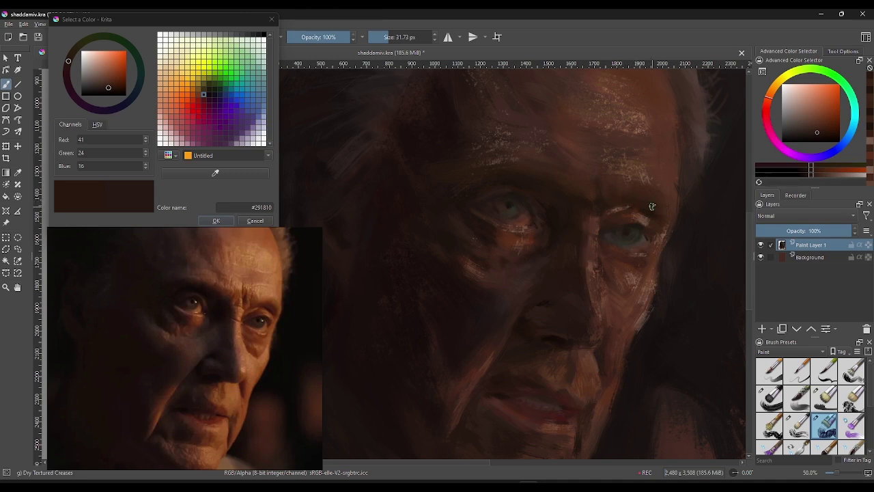
Step: Resample dark browns above the eye, then deepen the colour to near-black in the shade bar
left_click(656, 207)
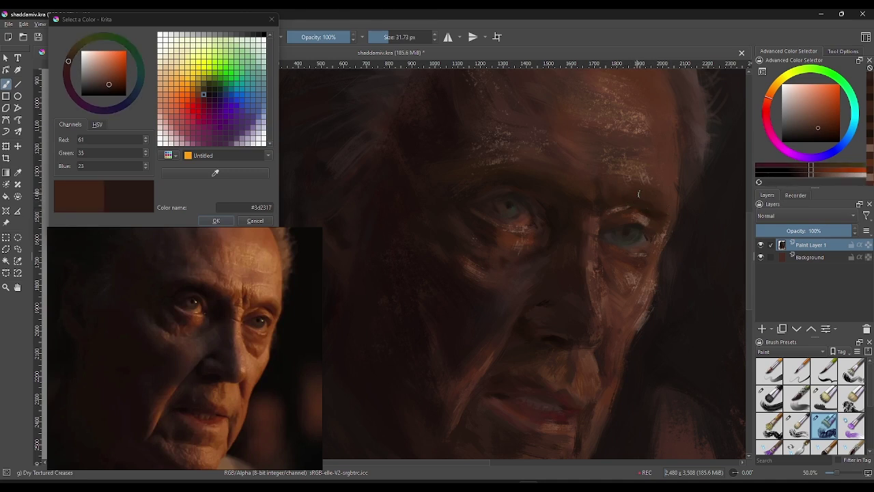
left_click(661, 210)
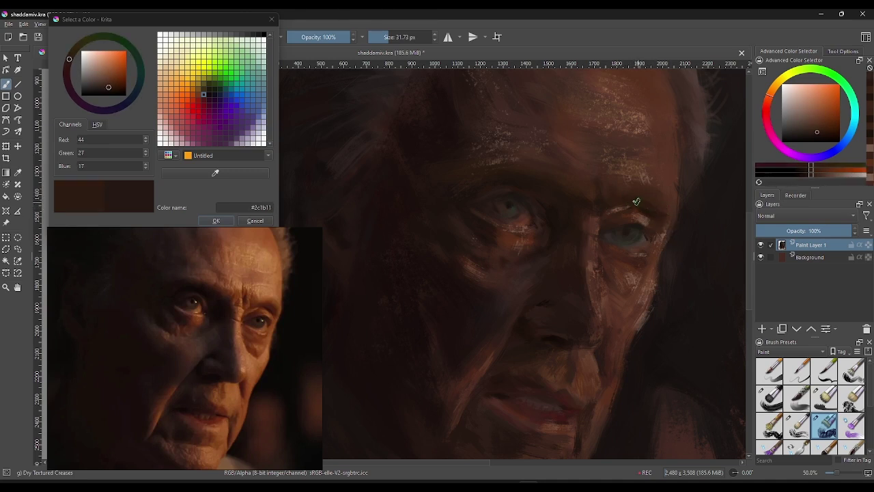
left_click(668, 226)
left_click(648, 200)
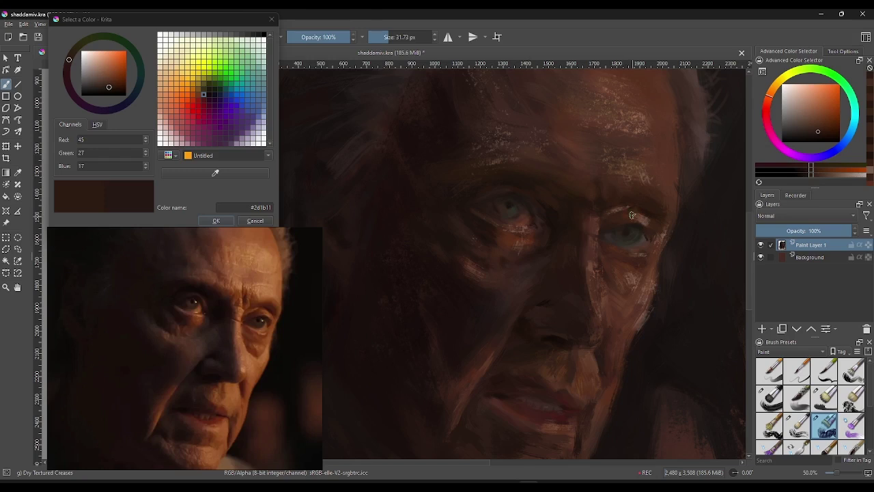
left_click(544, 194)
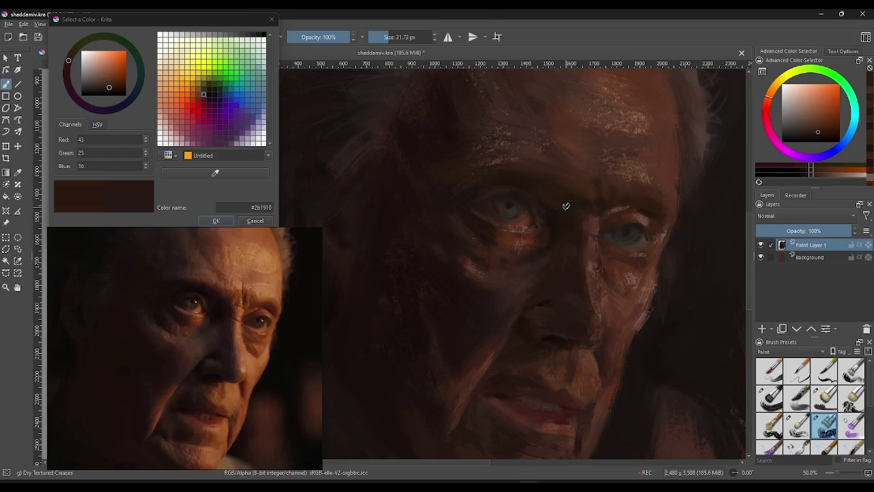
left_click(648, 208)
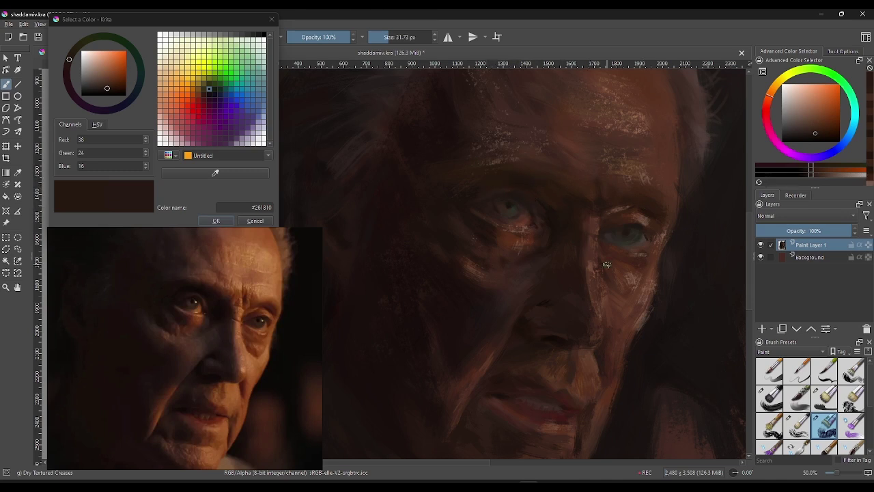
left_click(648, 209)
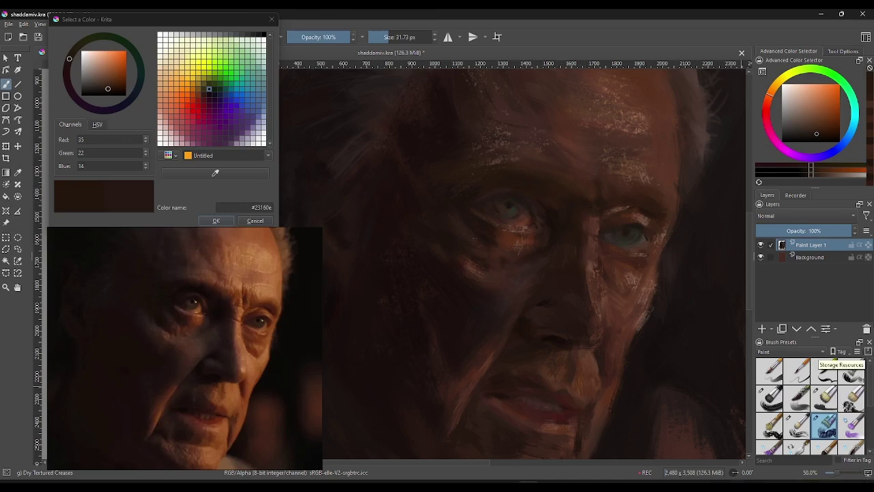
left_click(811, 176)
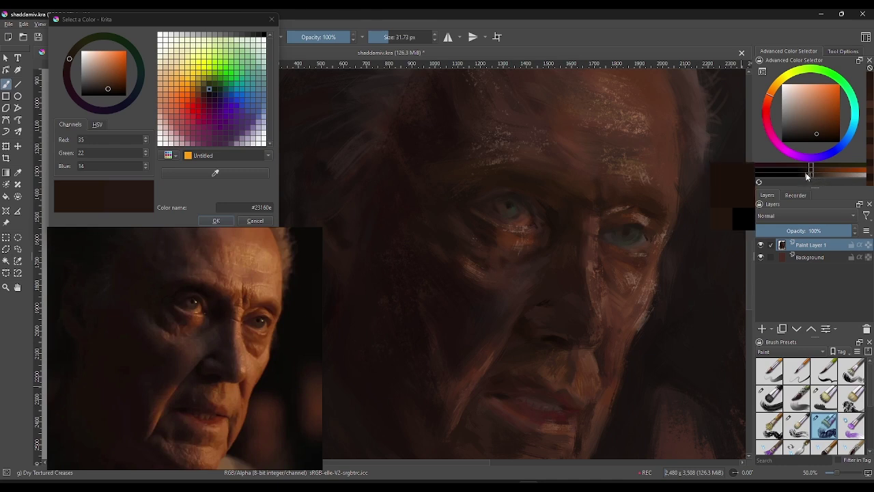
left_click_drag(807, 176, 806, 176)
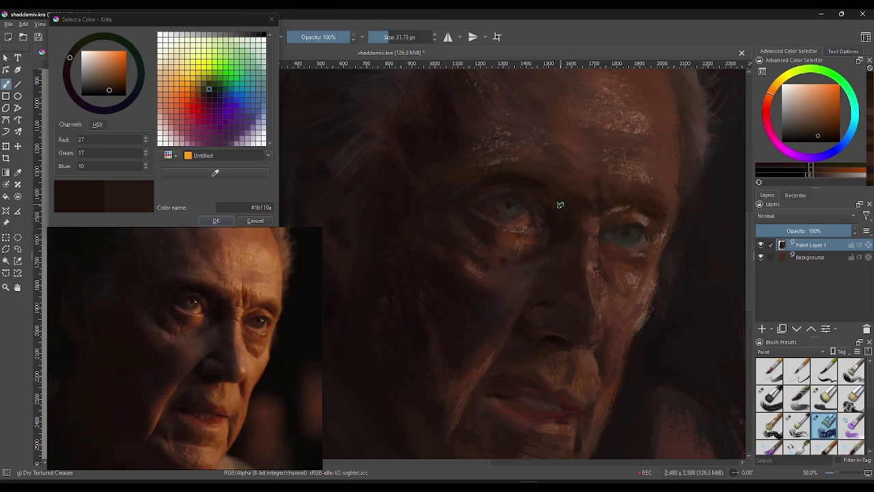
Step: Sample dark forehead browns above the left eye, ending on #311f14, and zoom out
left_click(540, 177, "ctrl")
left_click(513, 169, "ctrl")
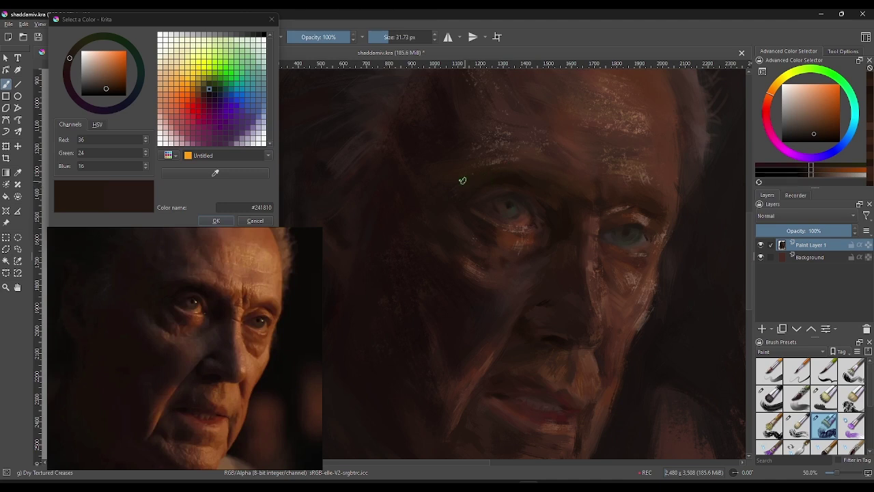
left_click(515, 170, "ctrl")
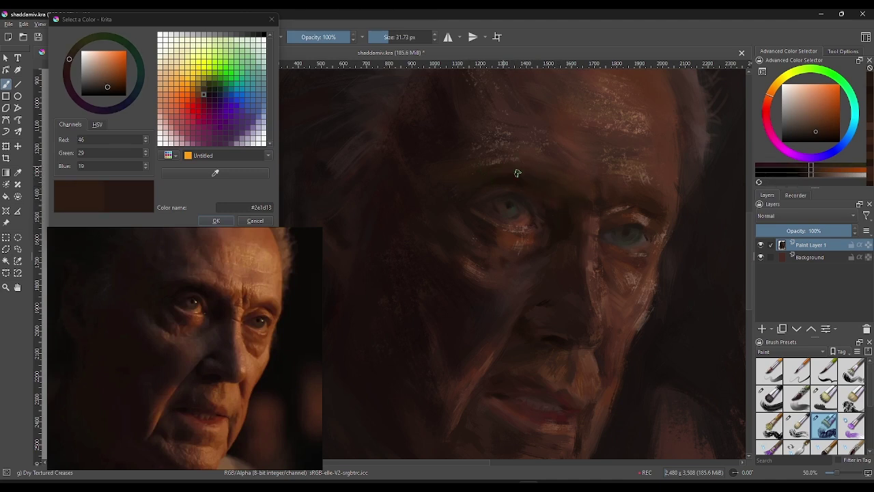
left_click(517, 173, "ctrl")
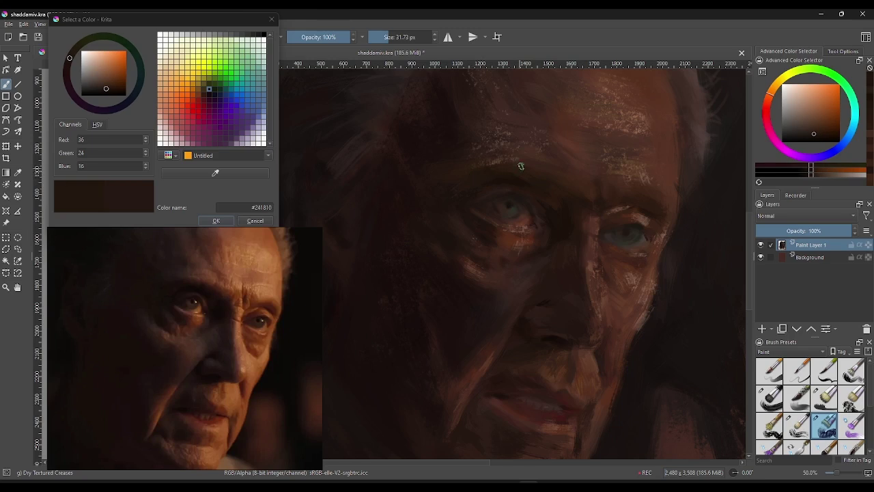
left_click(487, 180, "ctrl")
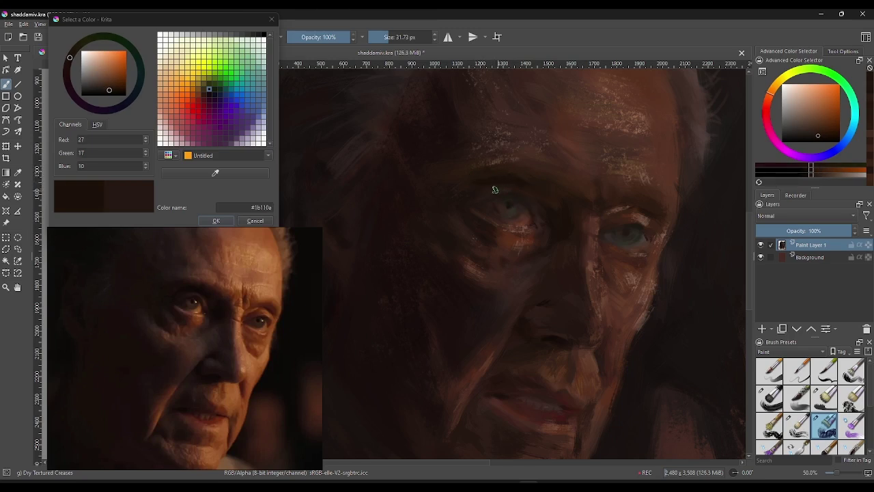
left_click(478, 180, "ctrl")
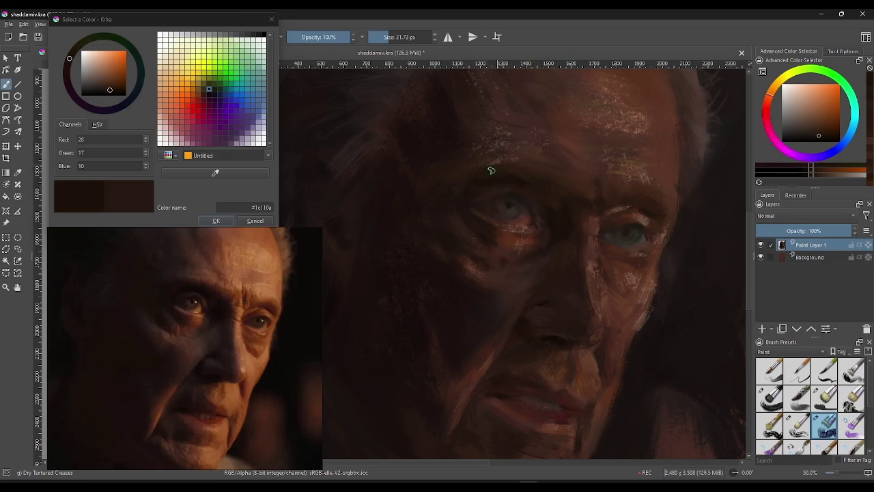
left_click(482, 183, "ctrl")
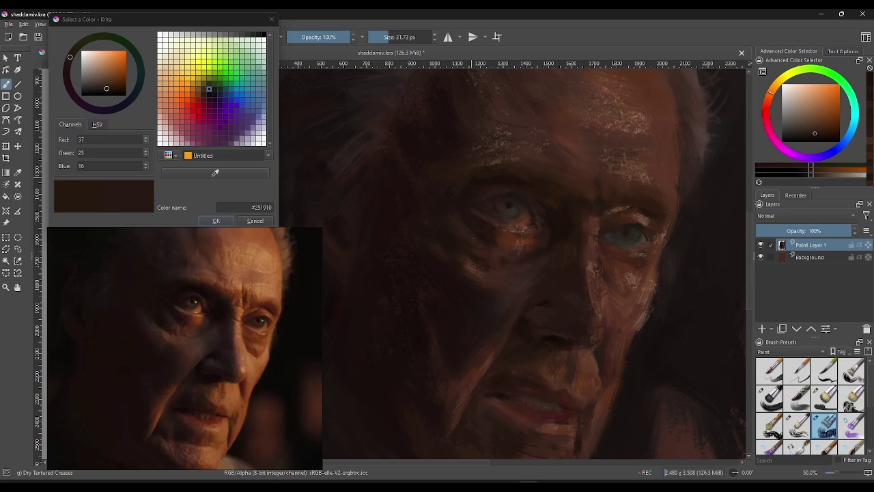
left_click(471, 205, "ctrl")
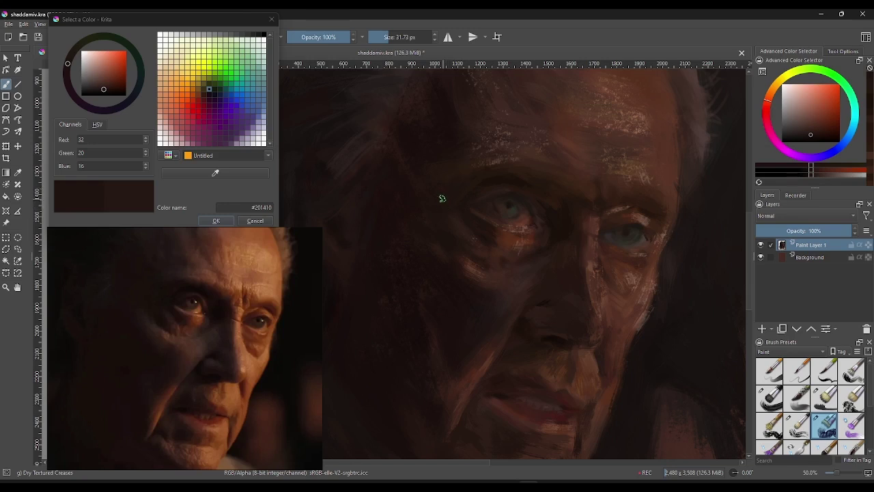
left_click(452, 170, "ctrl")
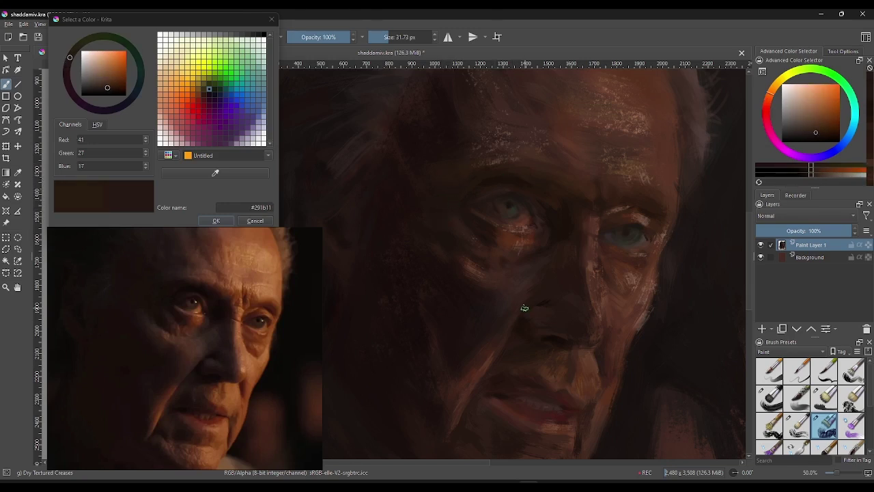
scroll(524, 308, "down", 1)
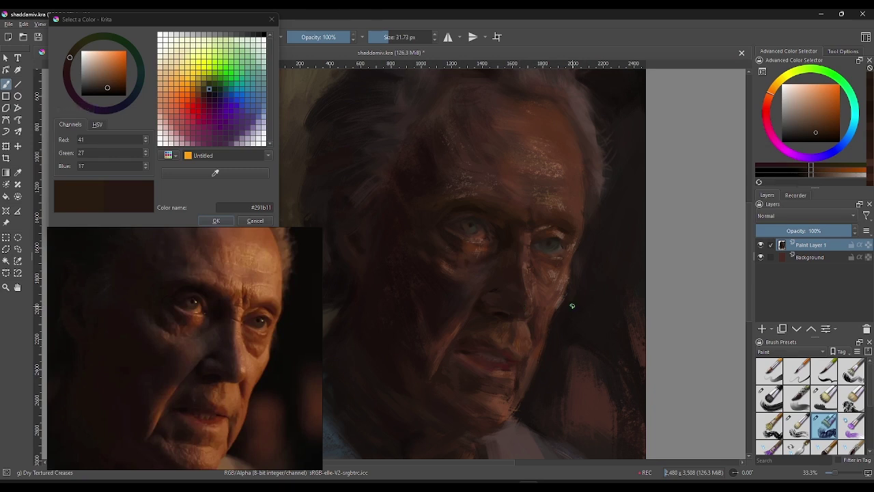
Step: Pick three face shadow tones, darken to #311811 in the shade bar, and zoom to 50%
left_click(468, 204, "ctrl")
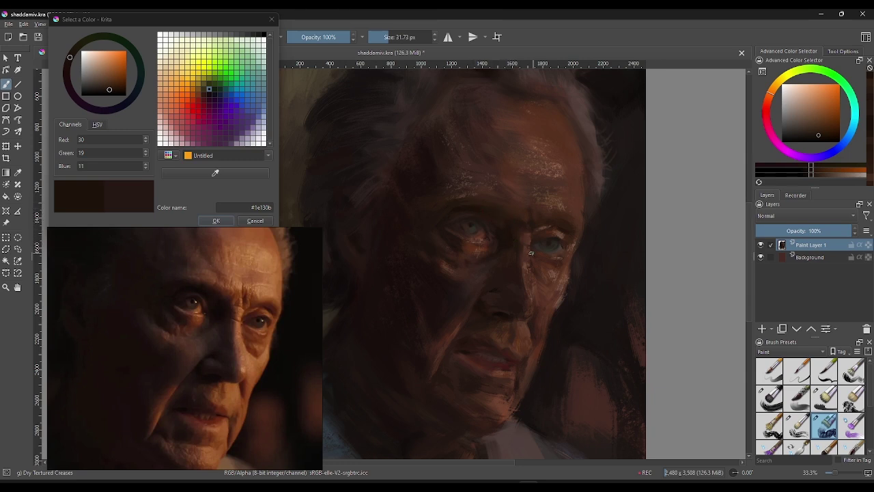
left_click(484, 241, "ctrl")
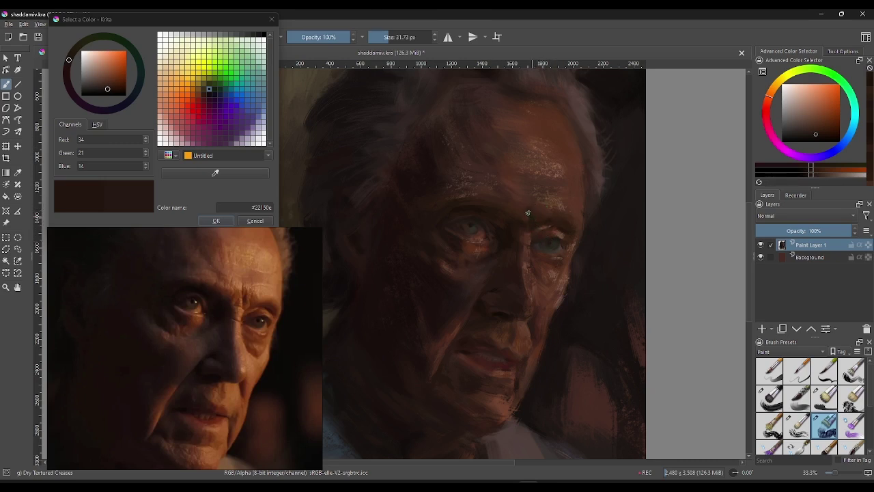
left_click(527, 214, "ctrl")
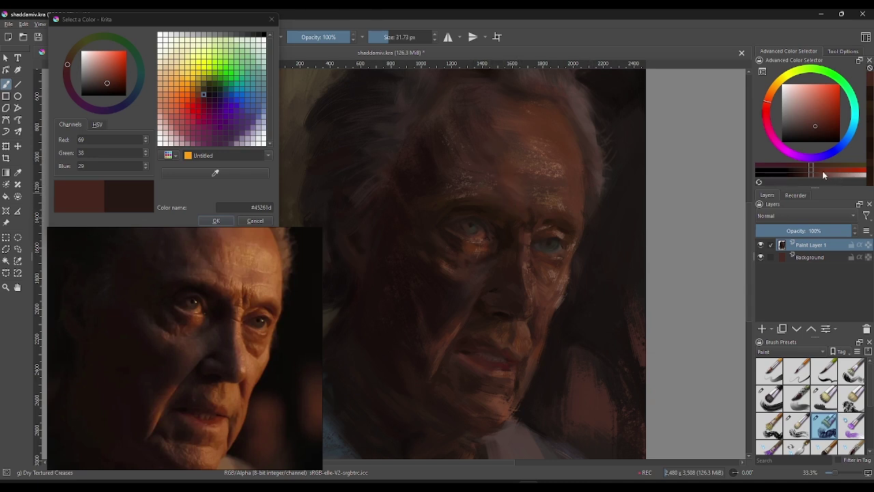
left_click_drag(823, 176, 803, 180)
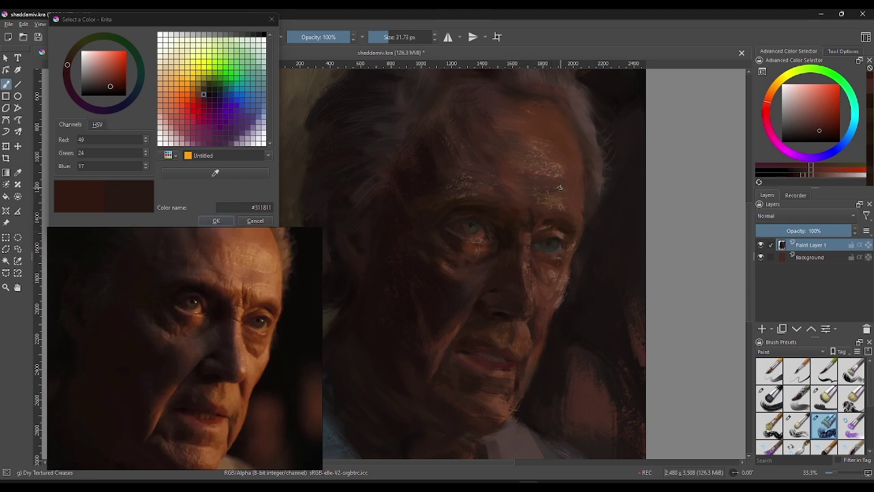
key("ctrl+plus")
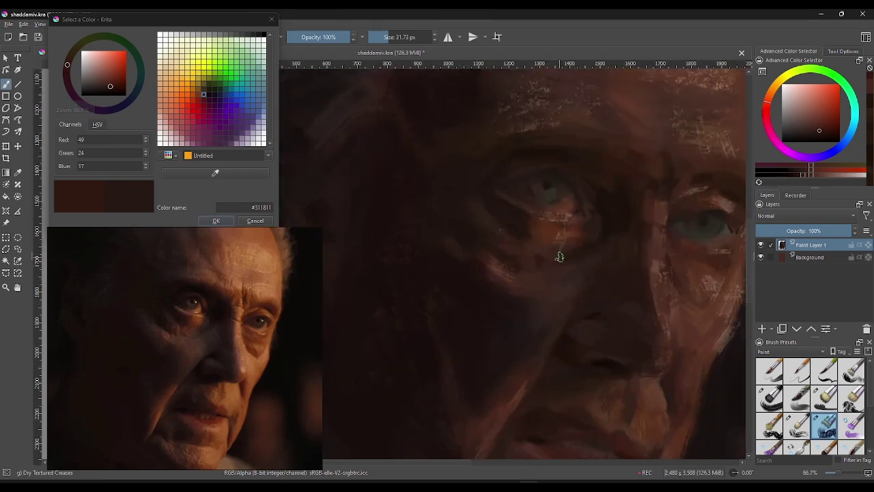
Step: Sample brow browns, the dark forehead crease and lighter forehead skin tones
scroll(572, 277, "down", 2)
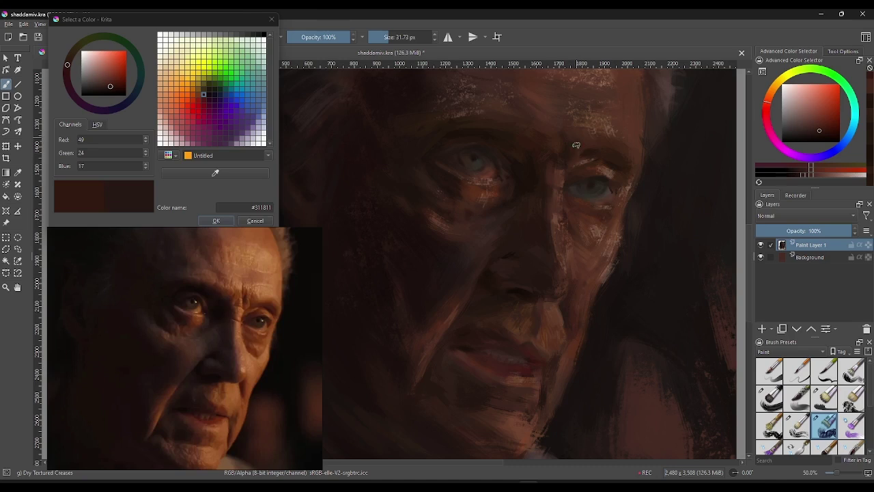
left_click(577, 127, "ctrl")
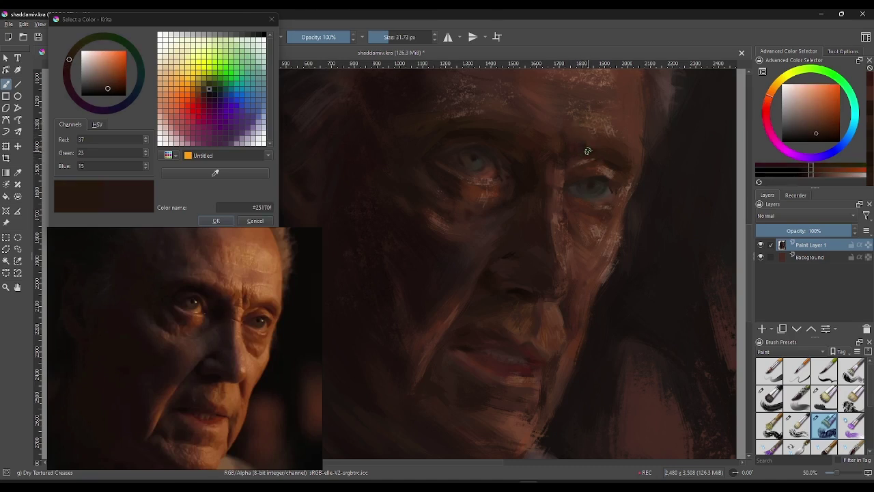
left_click(586, 151, "ctrl")
left_click(584, 149, "ctrl")
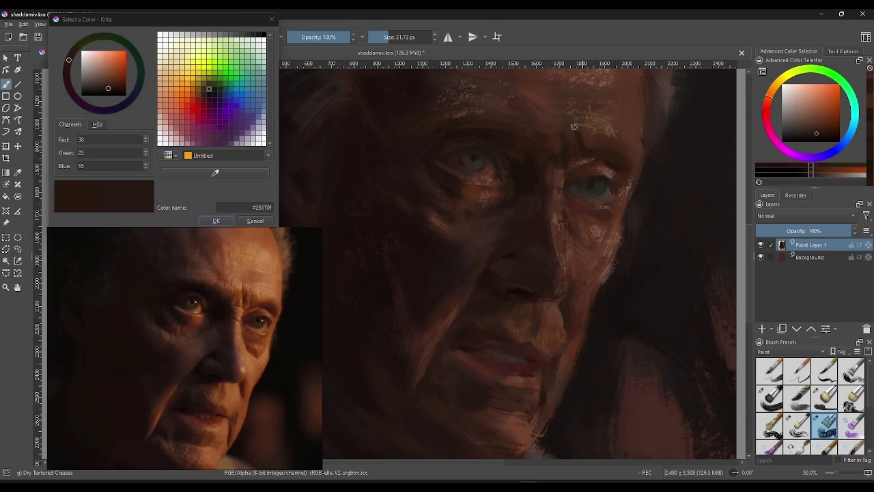
left_click(587, 147, "ctrl")
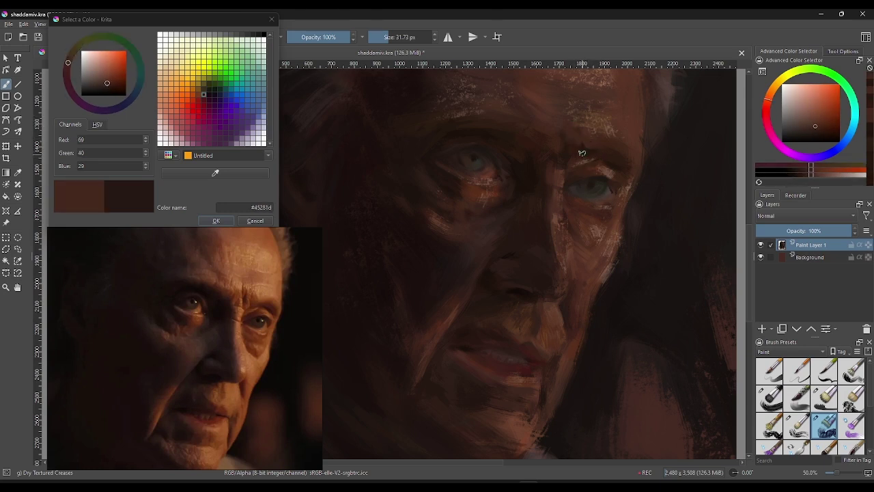
left_click(578, 128, "ctrl")
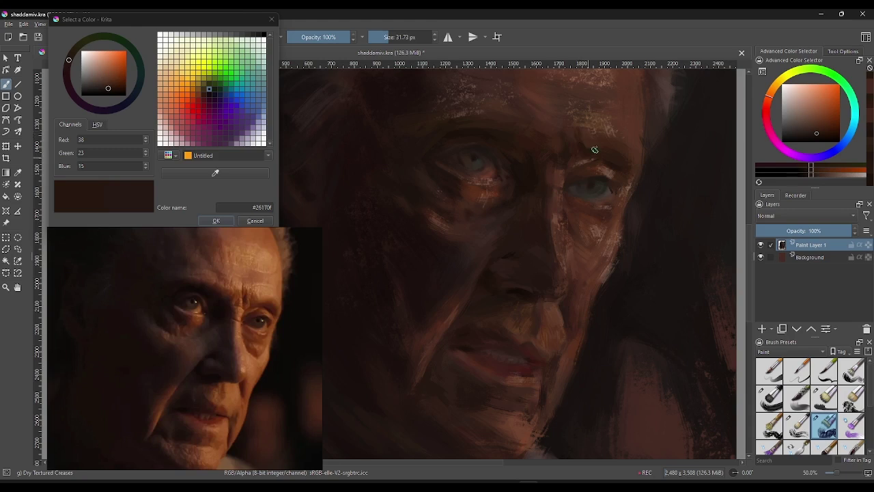
left_click(594, 150, "ctrl")
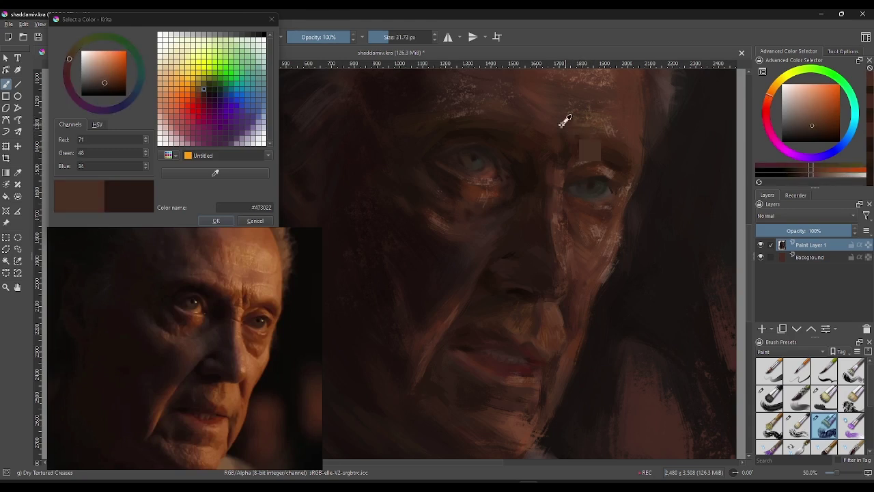
left_click(578, 123, "ctrl")
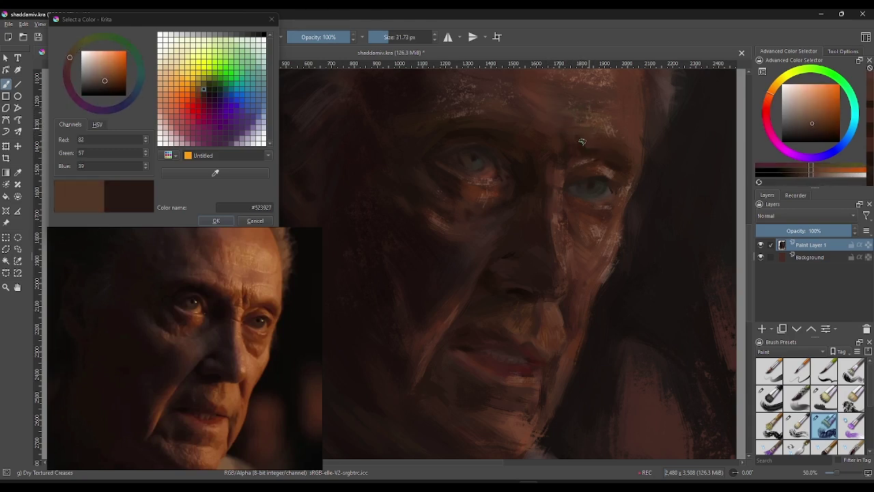
Step: Pick reddish mid-tones, lit forehead tones and the dark shadow between the brows
left_click(638, 145, "ctrl")
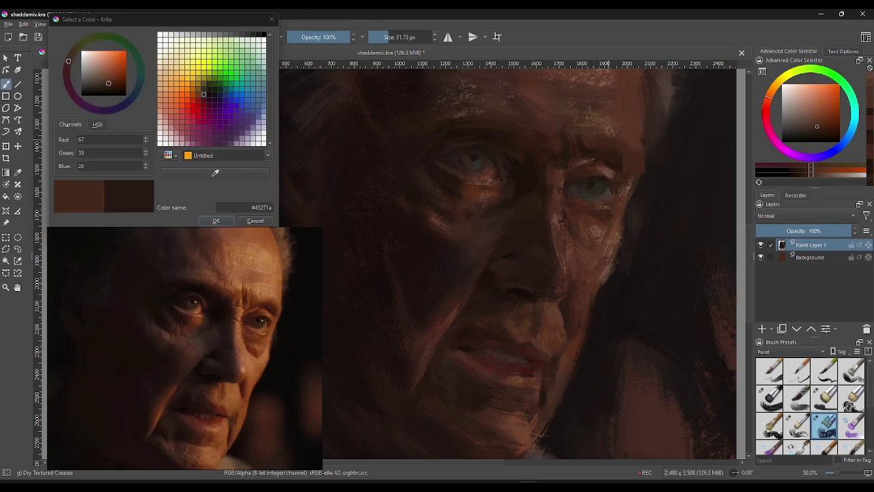
left_click(626, 137, "ctrl")
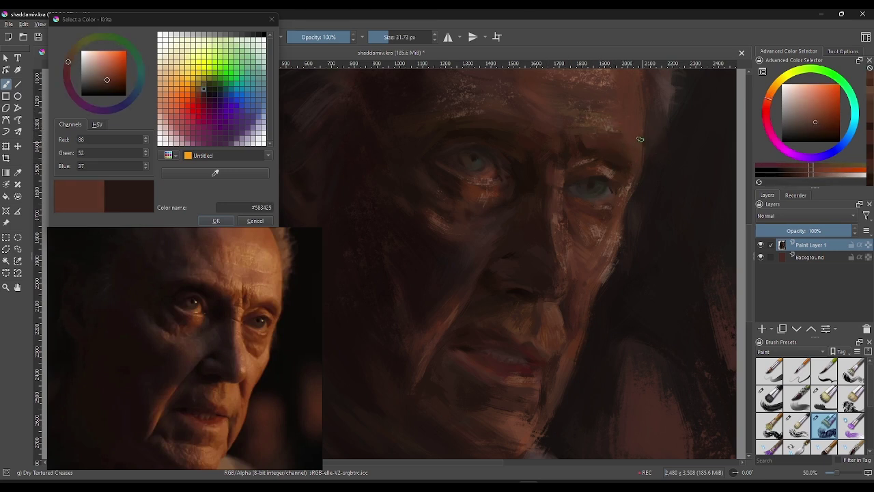
left_click(588, 155, "ctrl")
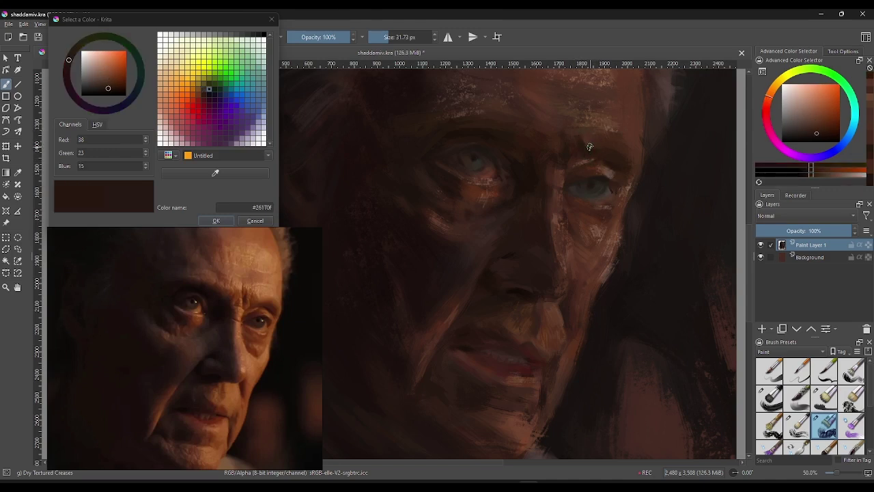
left_click(589, 142, "ctrl")
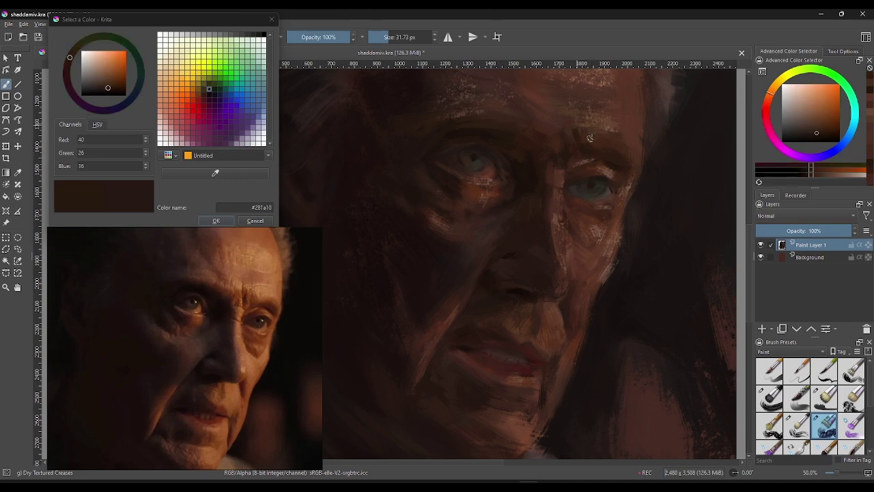
left_click(581, 137, "ctrl")
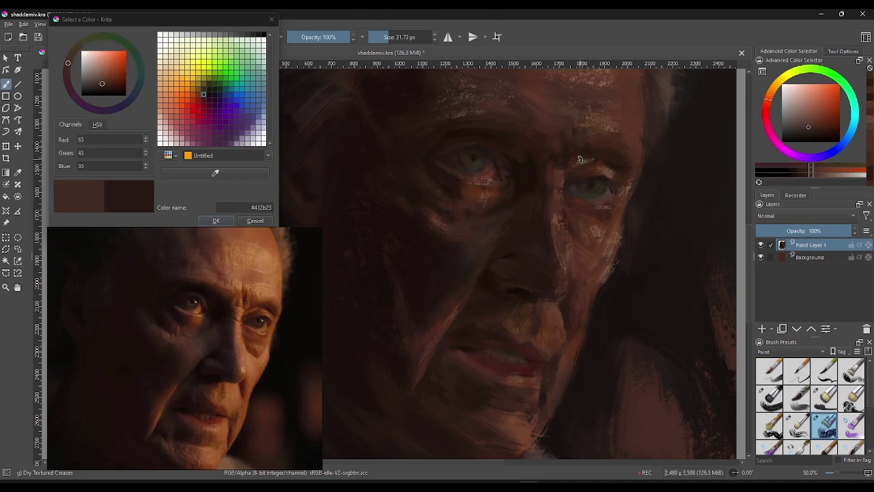
left_click(582, 159, "ctrl")
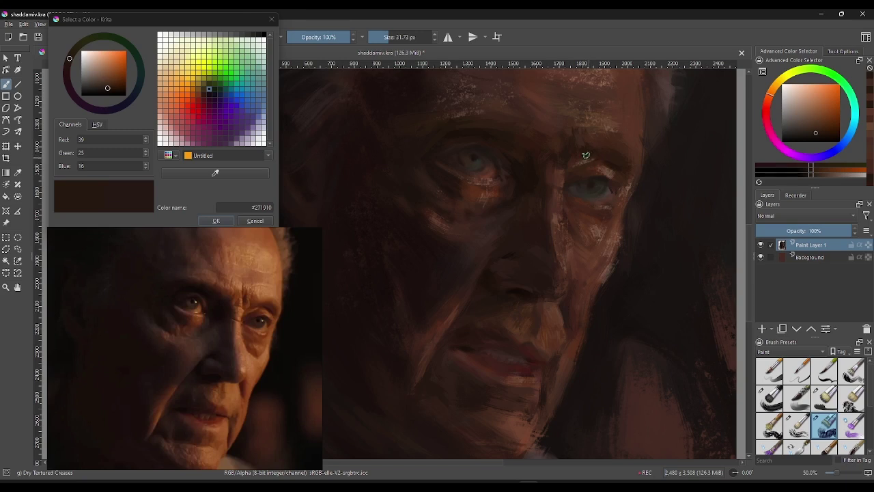
left_click(596, 148)
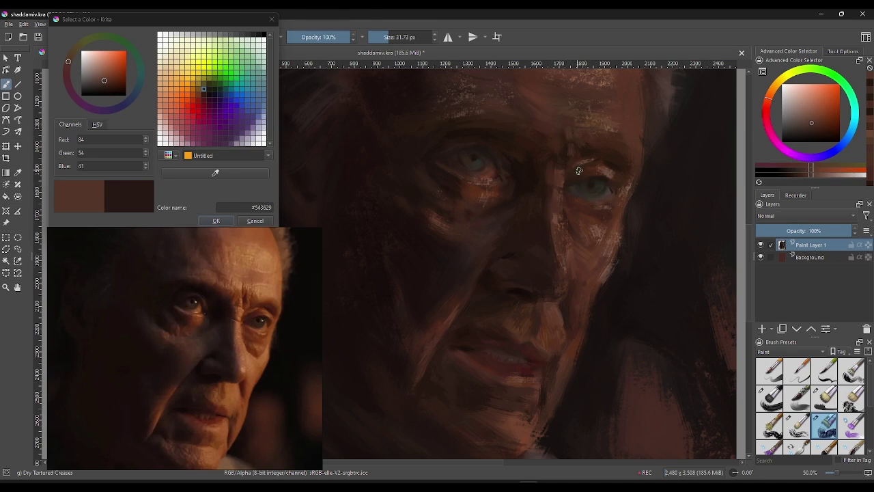
Step: Sample mid, reddish-dark and light warm browns across the forehead above the eye
left_click(579, 171)
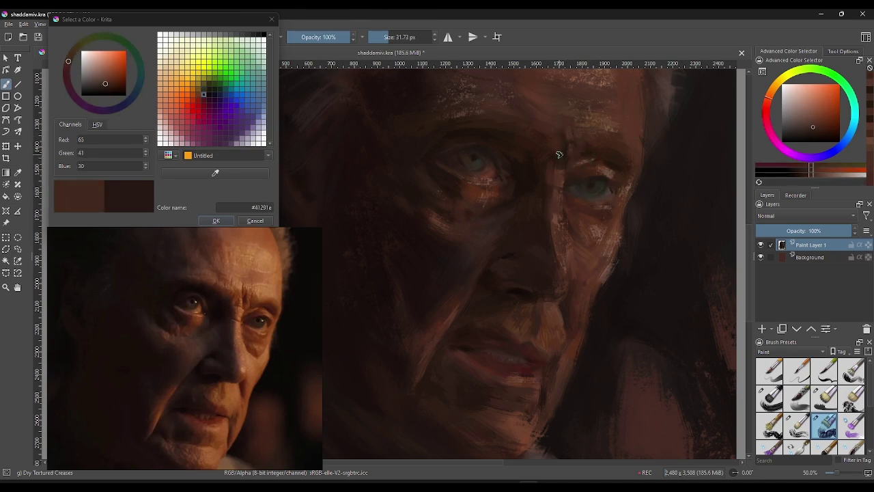
left_click(568, 156)
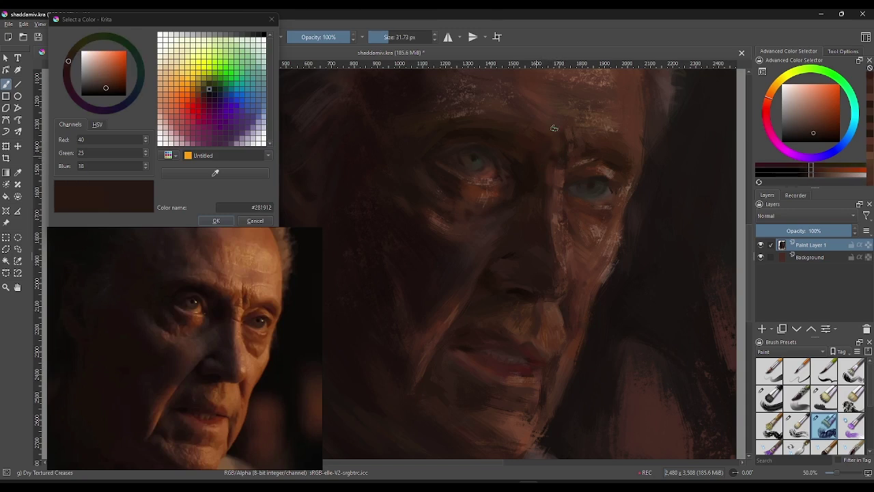
left_click(534, 141)
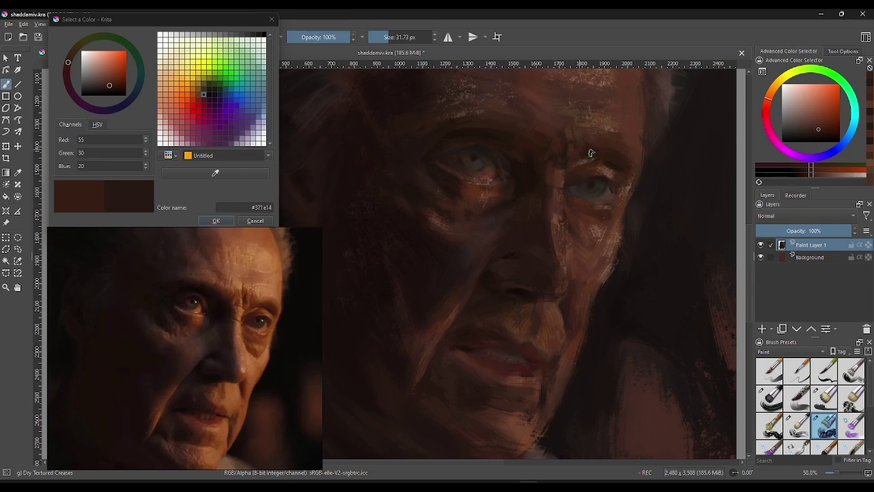
left_click(582, 129)
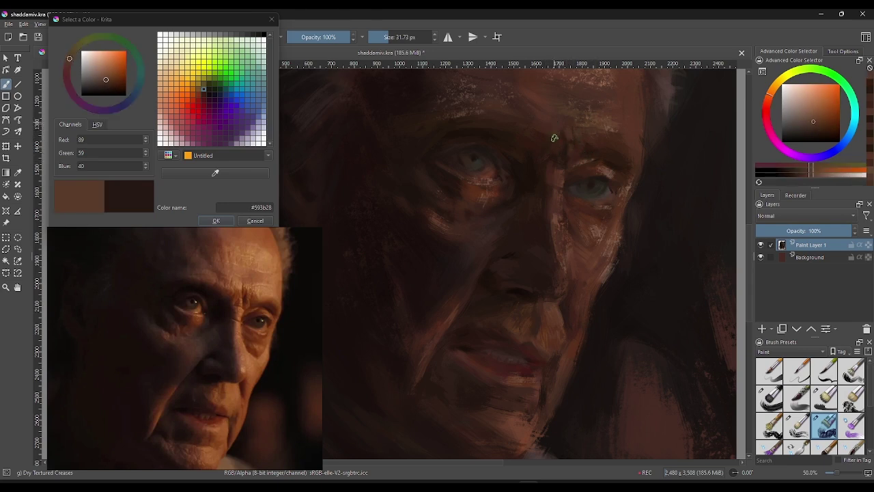
left_click(562, 127)
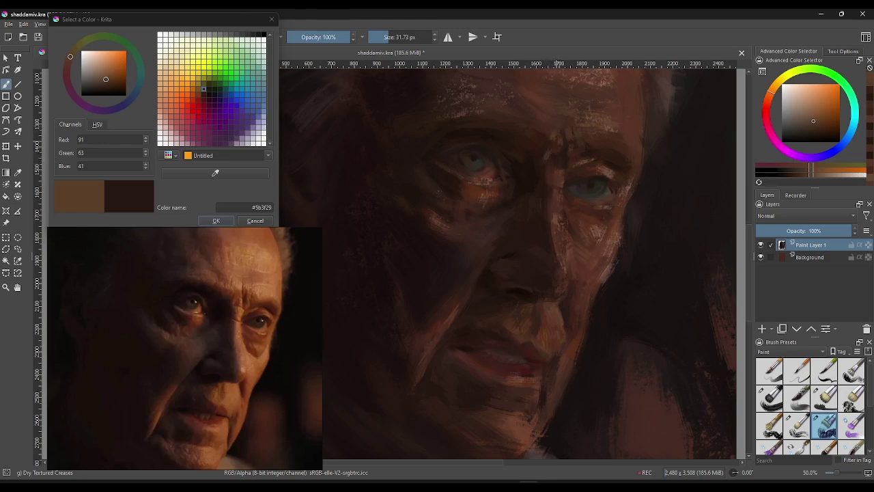
left_click(556, 146)
Step: Try dark reddish, neutral and lit forehead browns, settling on #573829
left_click(552, 133)
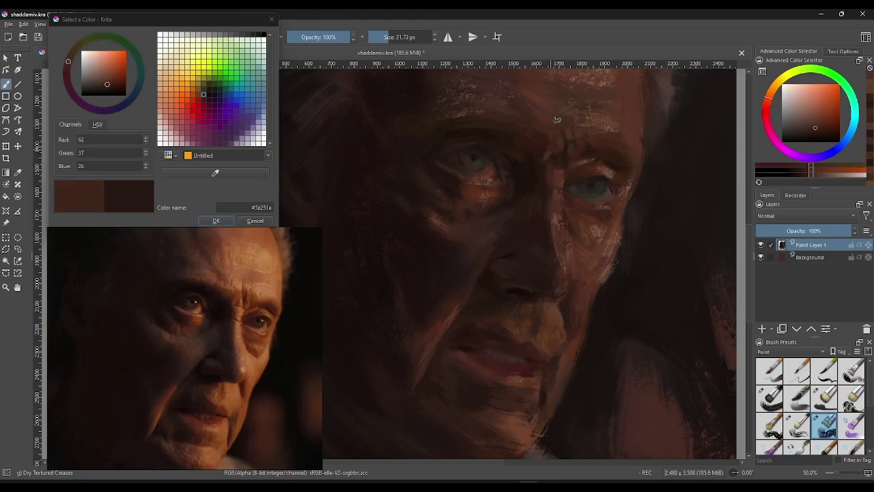
left_click(546, 157)
left_click(551, 162)
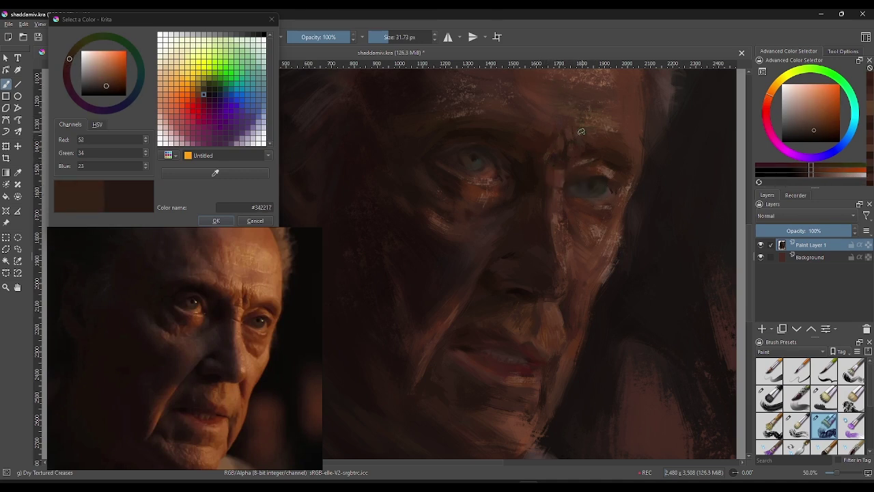
left_click(570, 116)
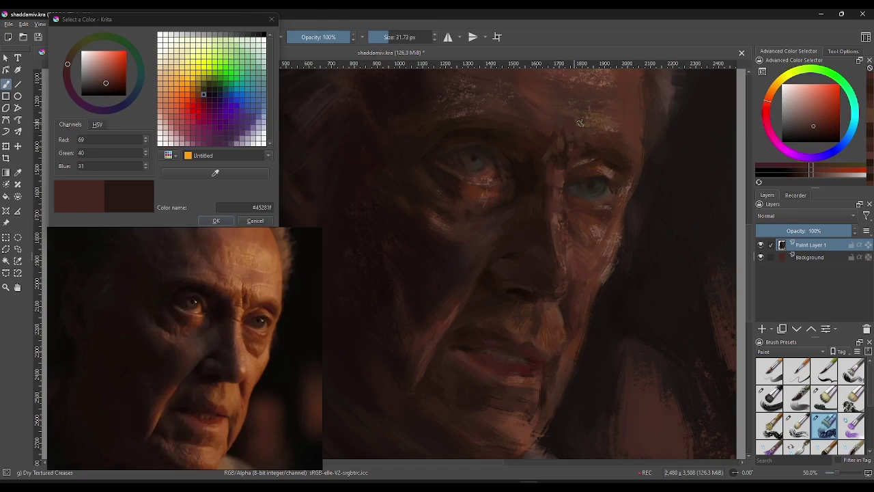
left_click(601, 137)
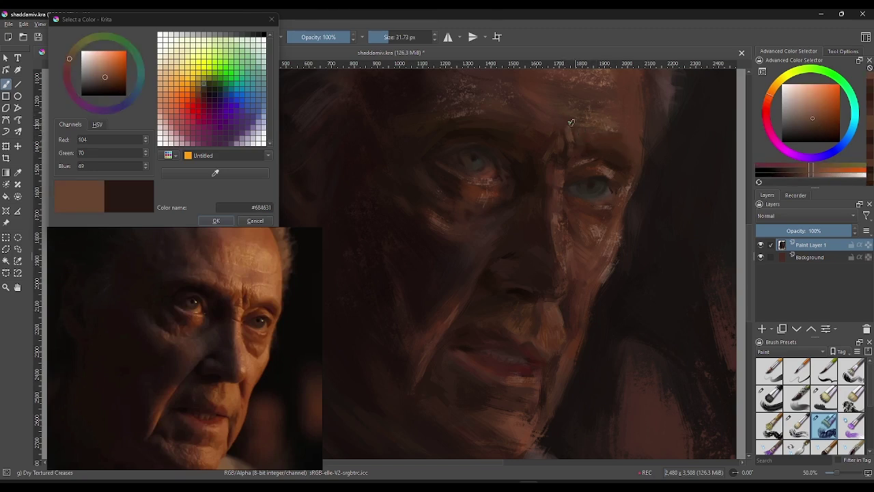
left_click(567, 135)
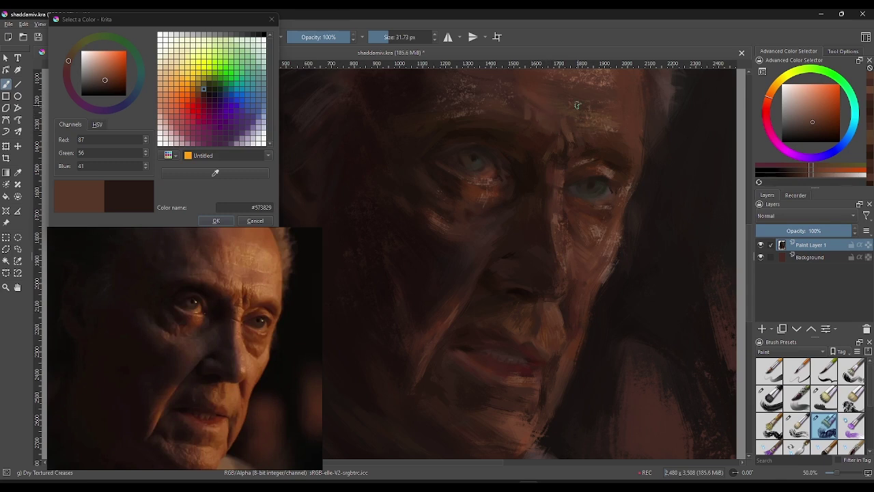
Step: Sample a range of darker and lighter browns across the painted forehead
scroll(577, 105, "down", 1)
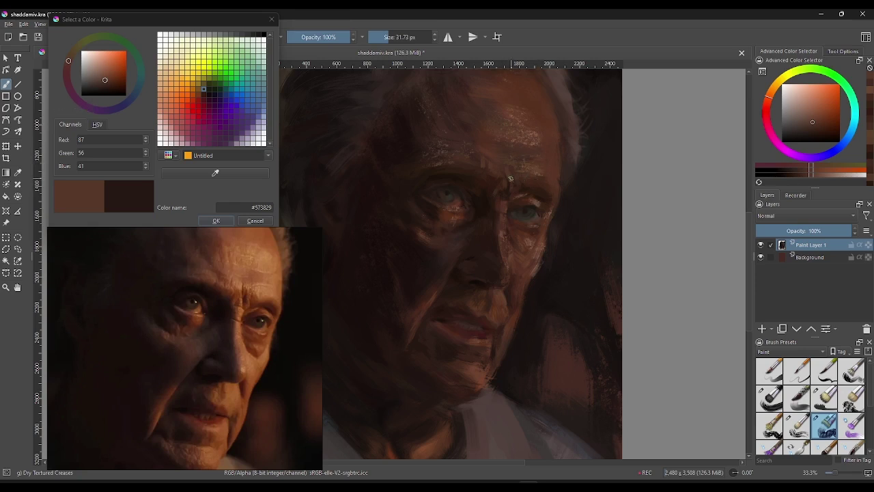
left_click(476, 149)
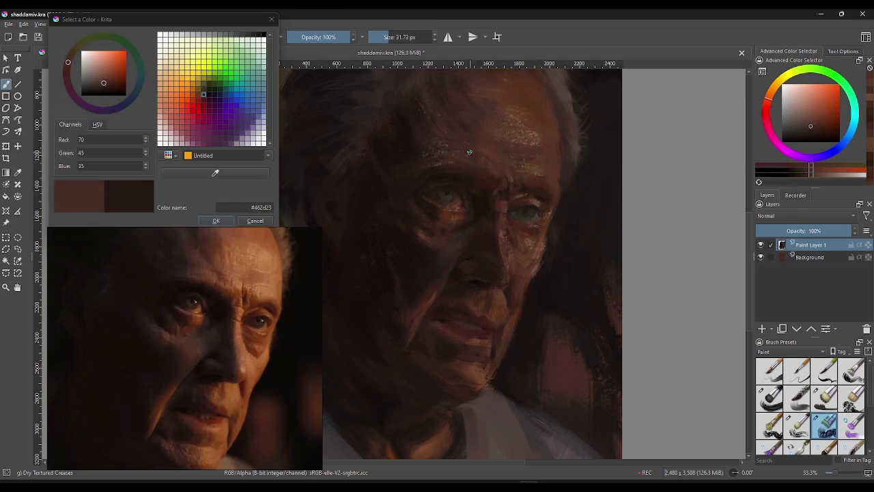
left_click(468, 153)
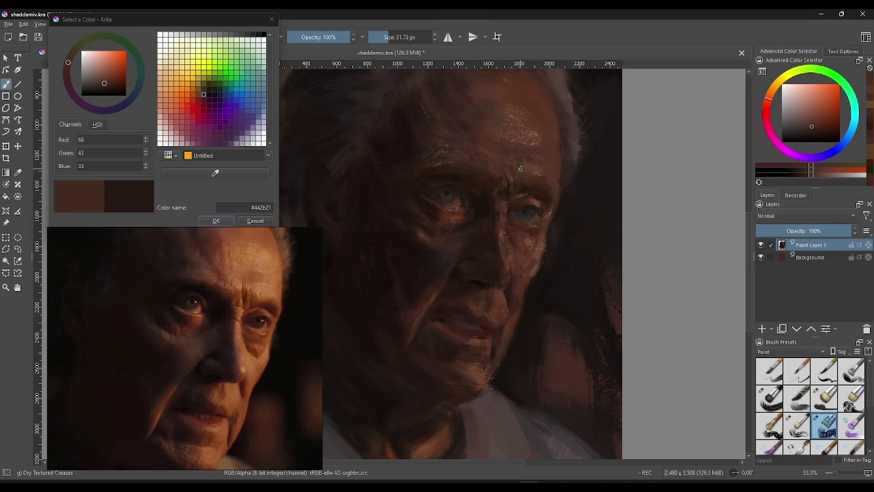
left_click(533, 165)
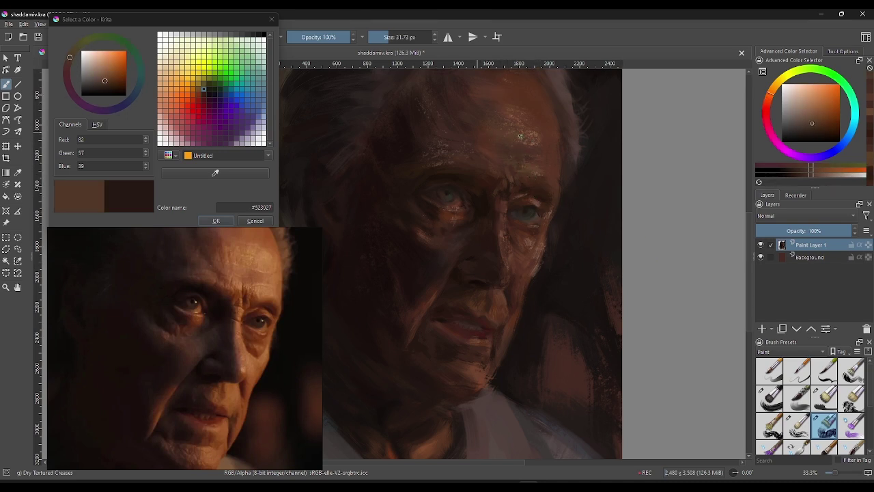
left_click(478, 100)
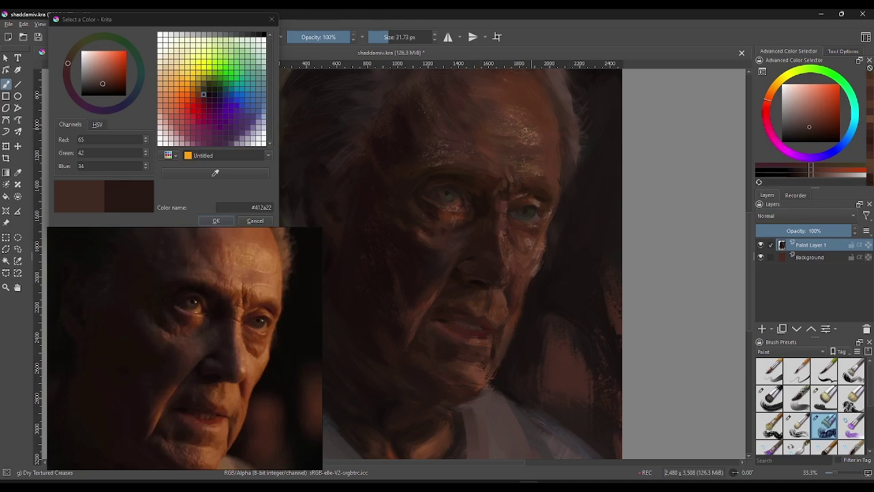
left_click(534, 137)
left_click(493, 137)
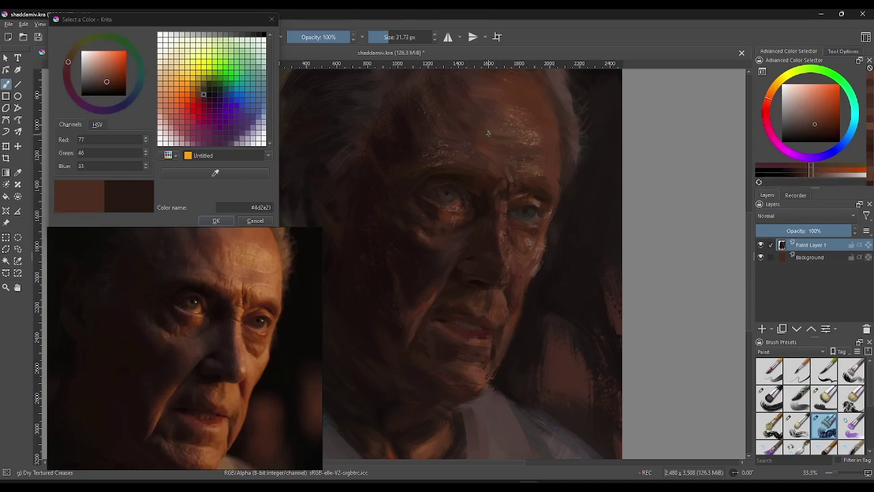
left_click(514, 140)
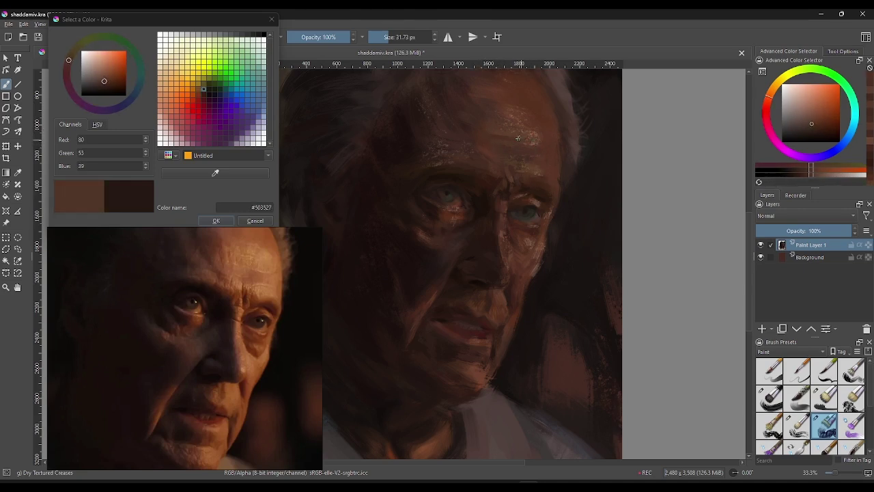
left_click(494, 138)
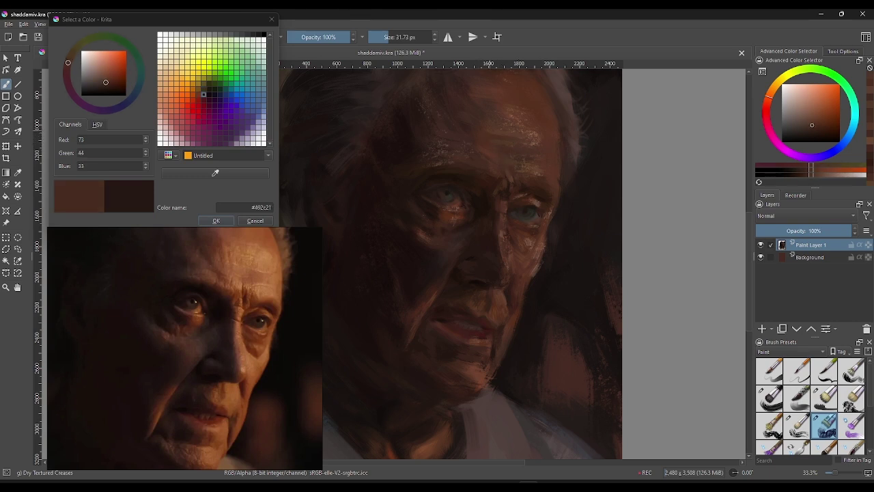
left_click(519, 132)
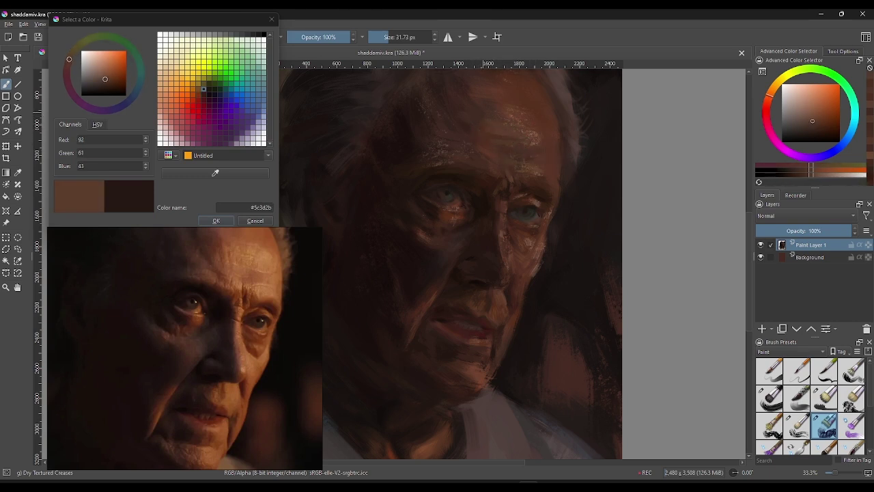
left_click(493, 118)
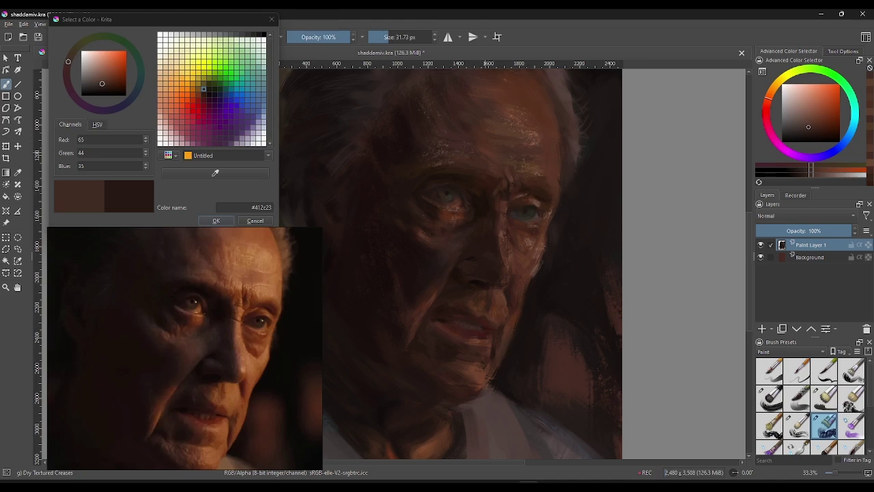
left_click(541, 140)
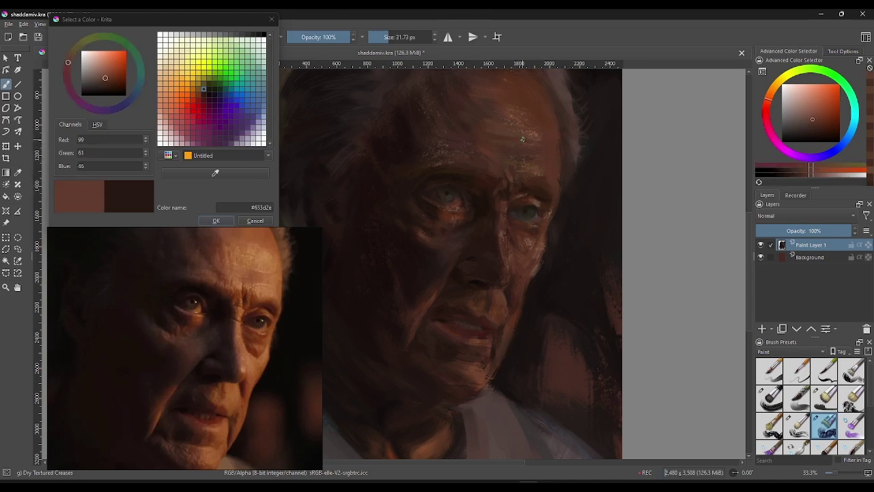
left_click(545, 155)
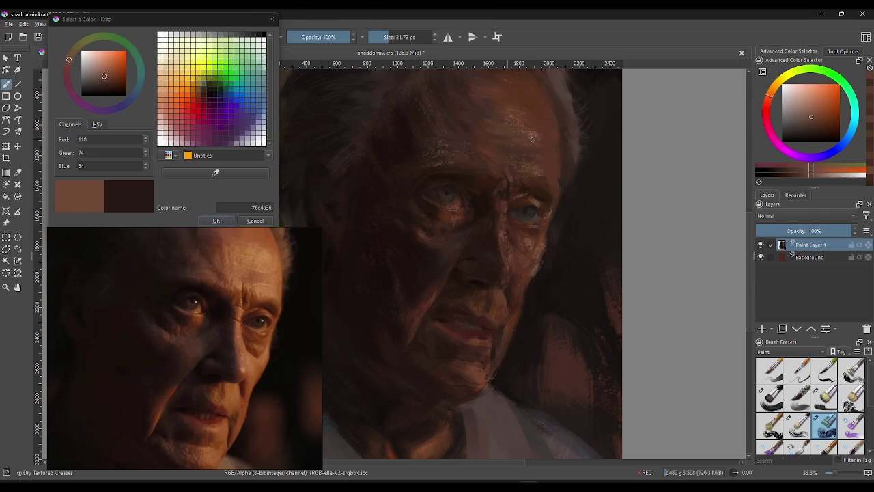
left_click(546, 144)
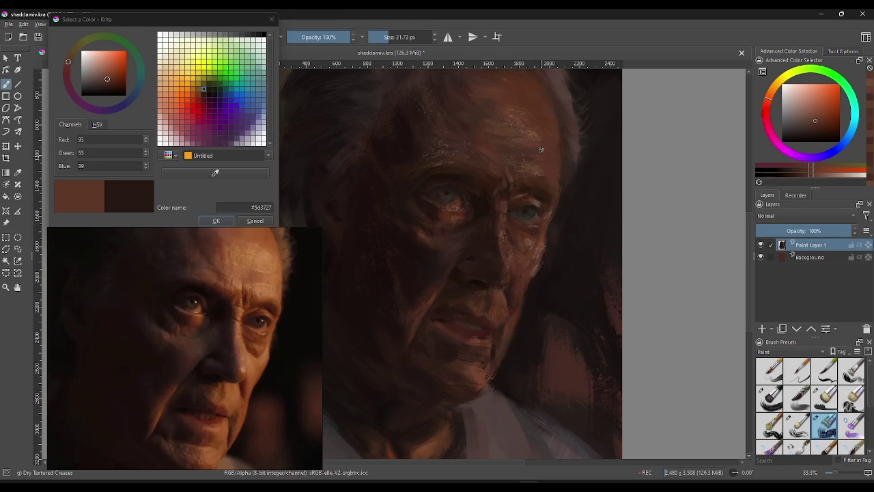
Step: Sample browns near the temple, ending on warm reddish brown RGB 85, 50, 35
left_click(534, 164)
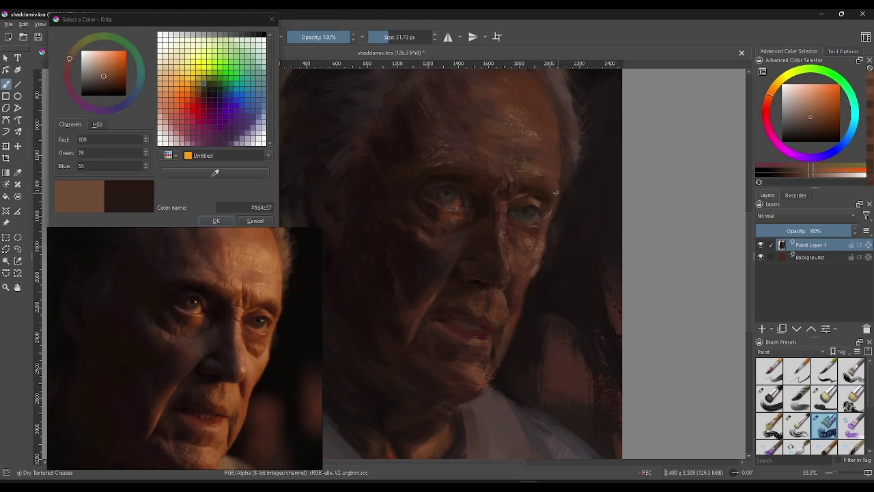
left_click(556, 185)
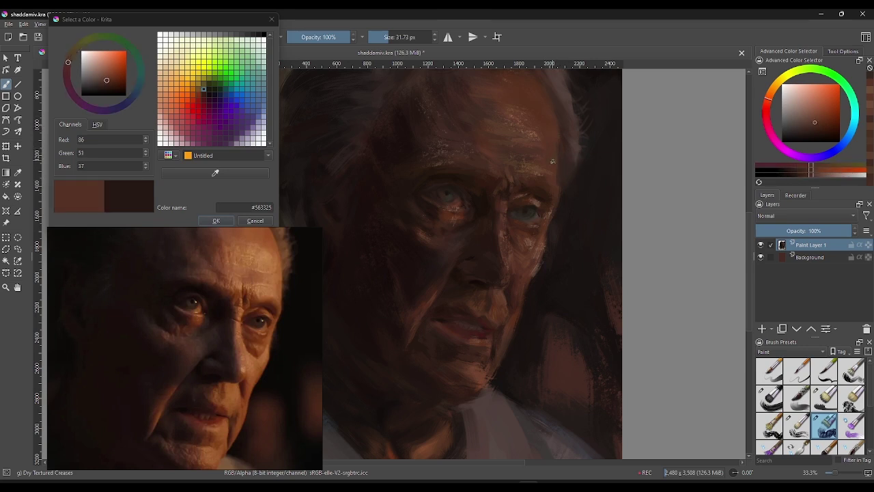
left_click(554, 170)
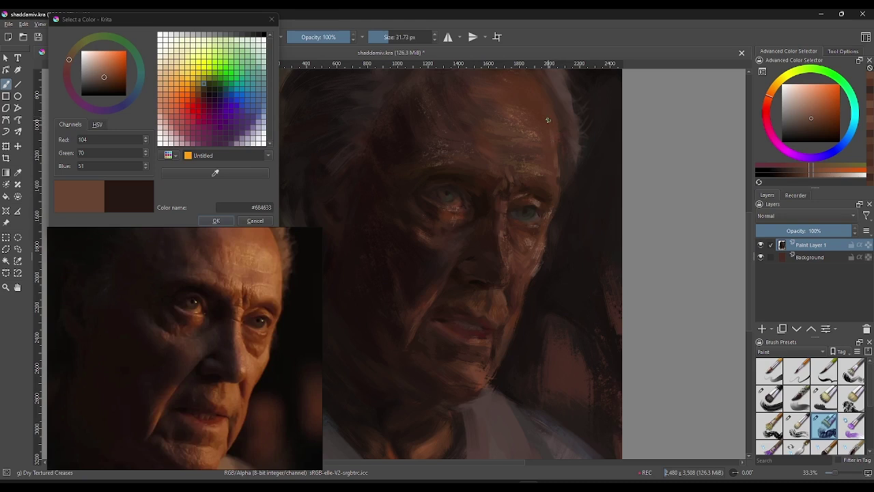
left_click(558, 136)
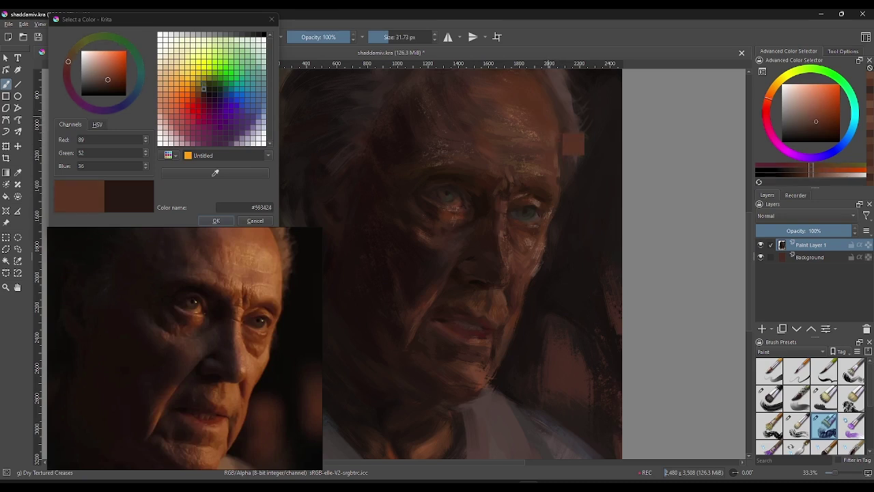
left_click(557, 144)
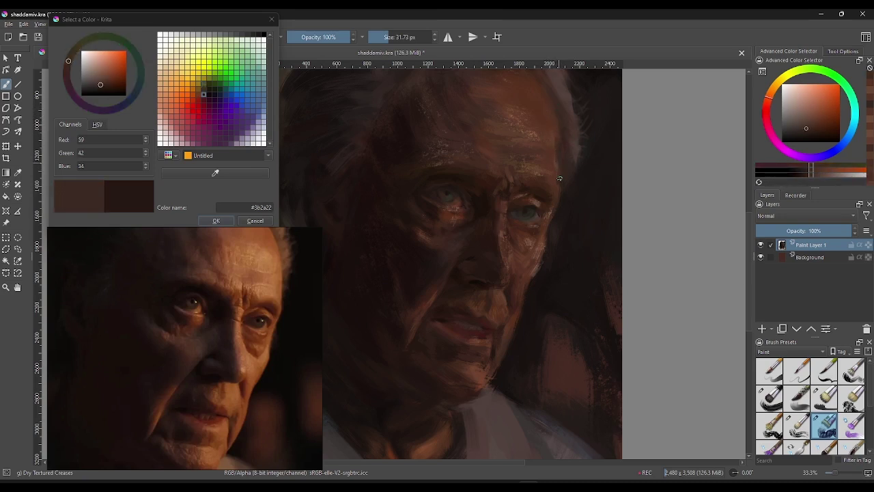
left_click(556, 123)
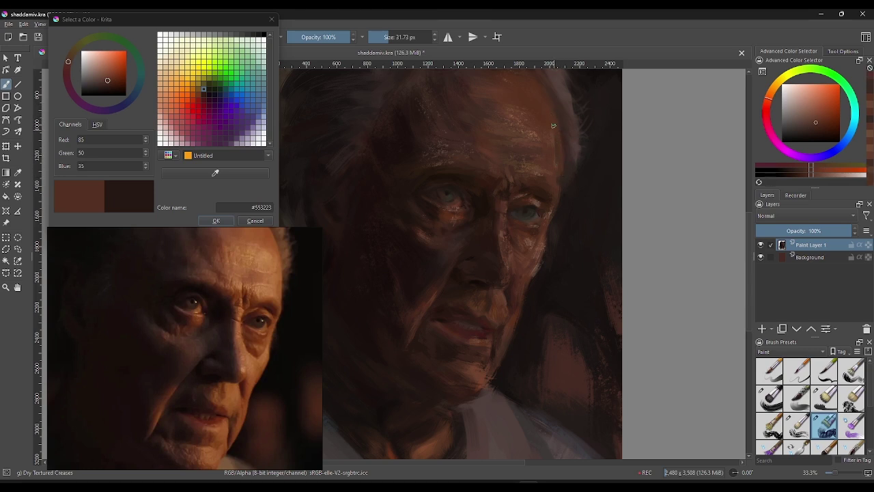
Step: Sample temple browns down to muted greyish brown #493630, then reframe and zoom in on the face
left_click(559, 205)
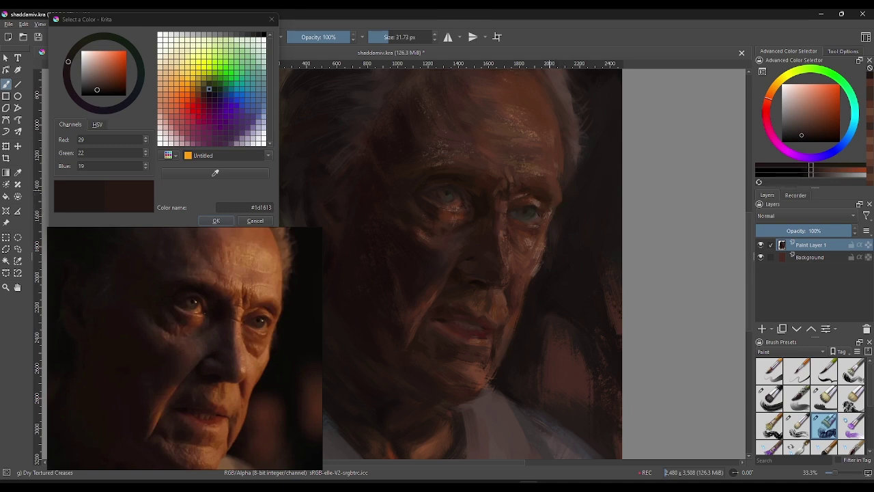
left_click(550, 201)
left_click(557, 210)
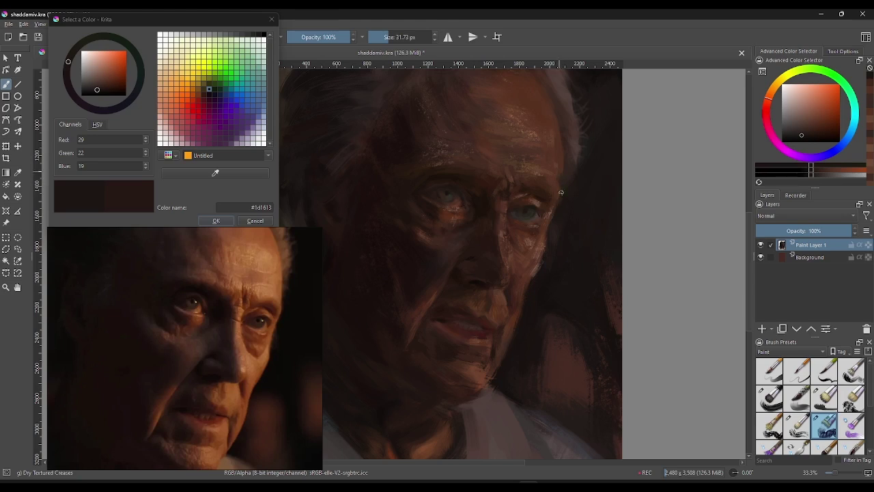
left_click(560, 157)
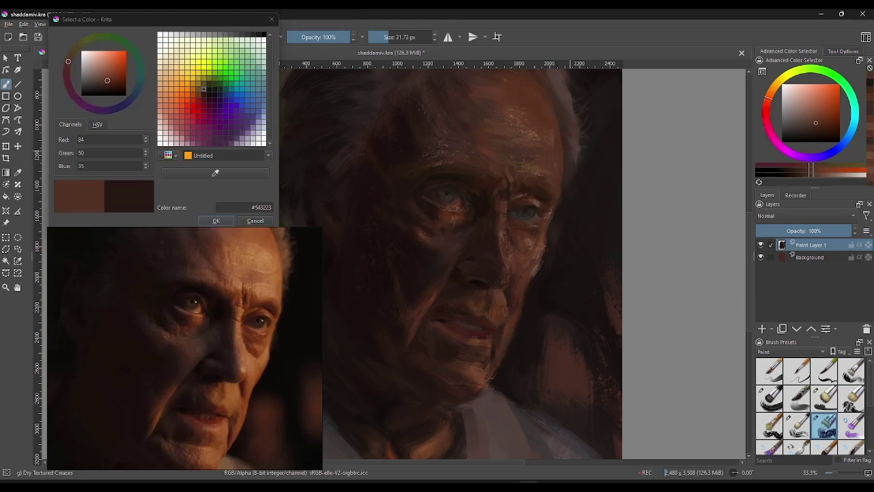
left_click(561, 124)
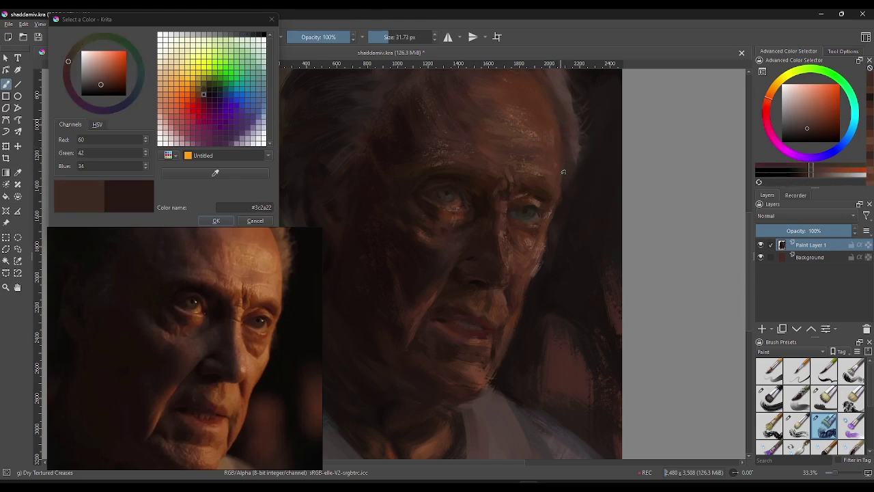
left_click(564, 130)
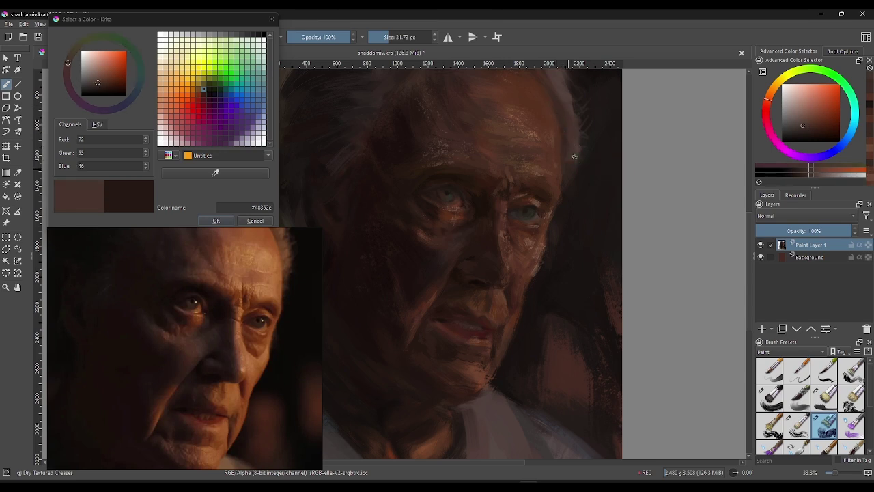
left_click_drag(592, 161, 572, 168)
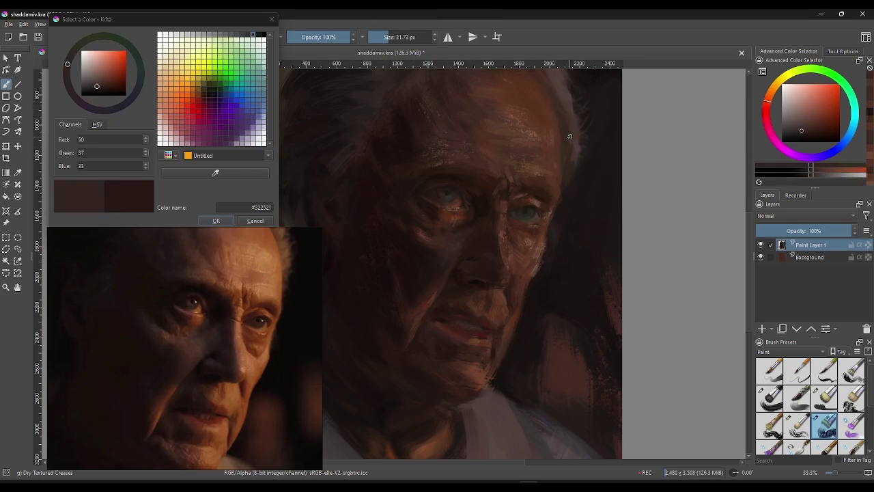
left_click(563, 104)
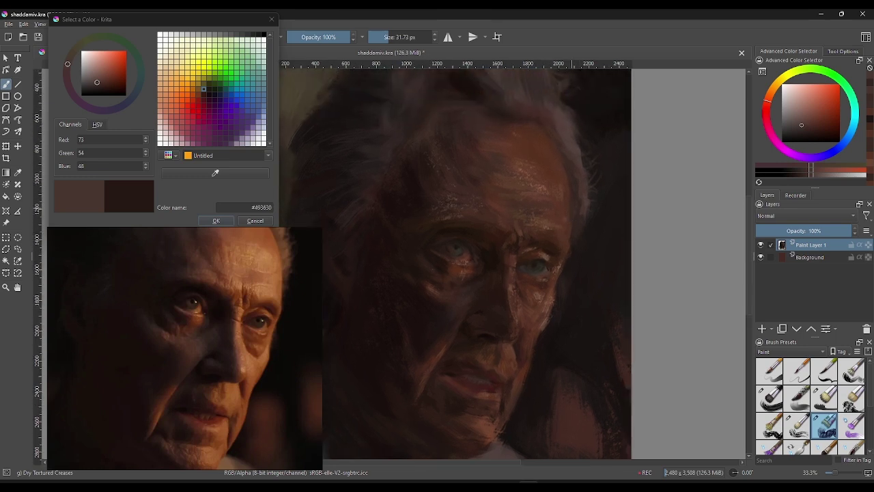
left_click_drag(570, 178, 587, 171)
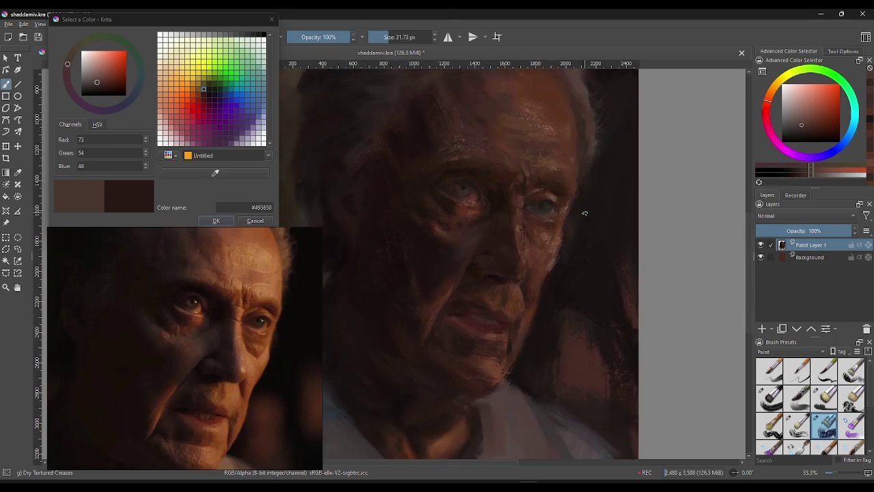
key("plus")
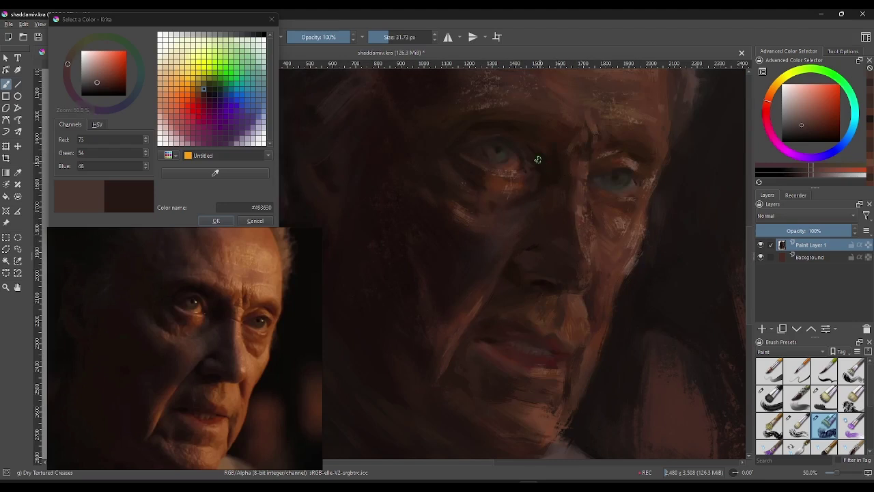
Step: Sample dark browns from the eyebrows and the brow area between the eyes
left_click(580, 155, "ctrl")
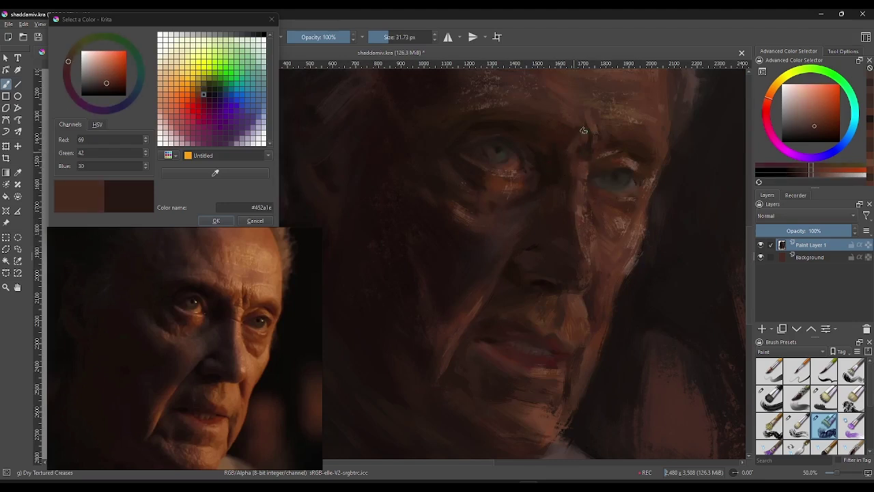
left_click(569, 145, "ctrl")
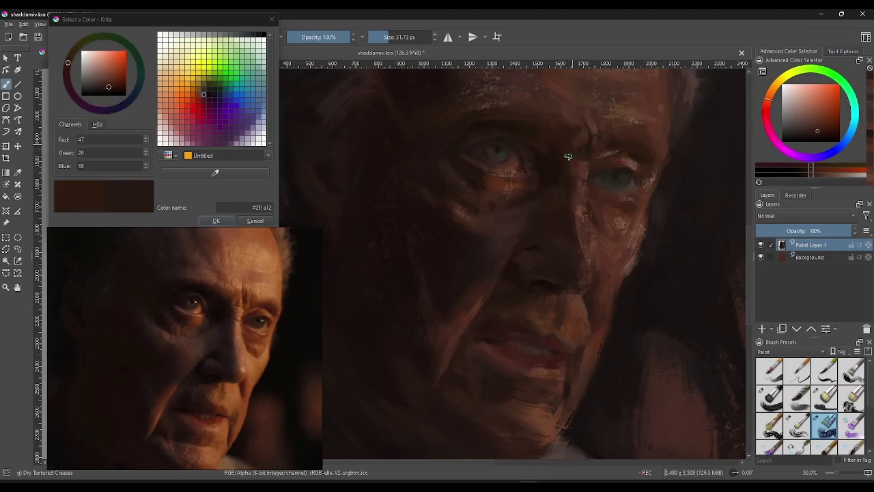
left_click(570, 153, "ctrl")
left_click(574, 139, "ctrl")
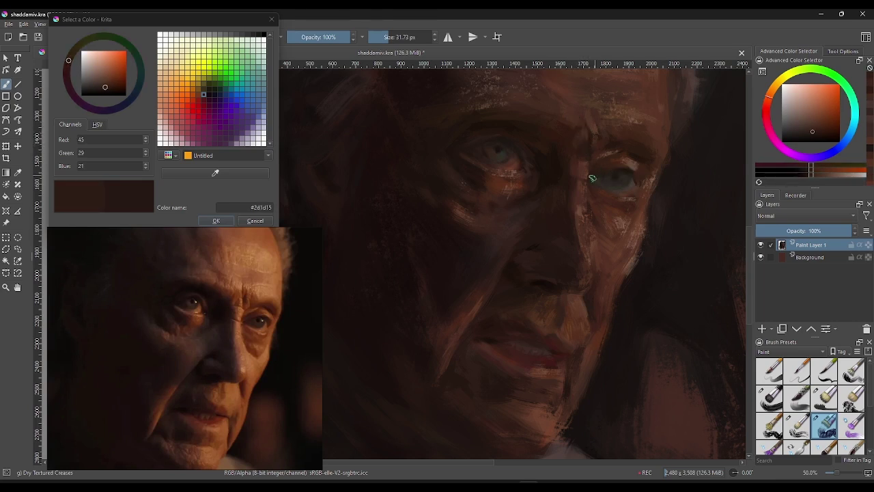
left_click(586, 168, "ctrl")
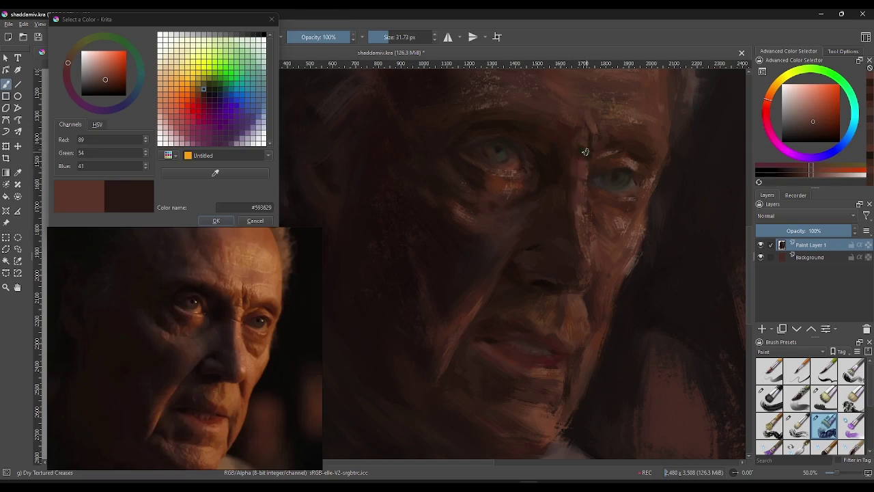
left_click(585, 152, "ctrl")
left_click(593, 147, "ctrl")
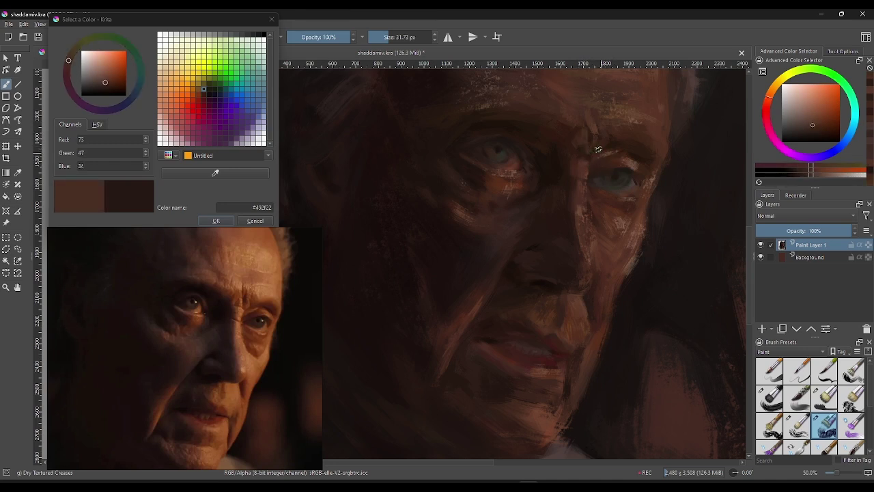
left_click(595, 149, "ctrl")
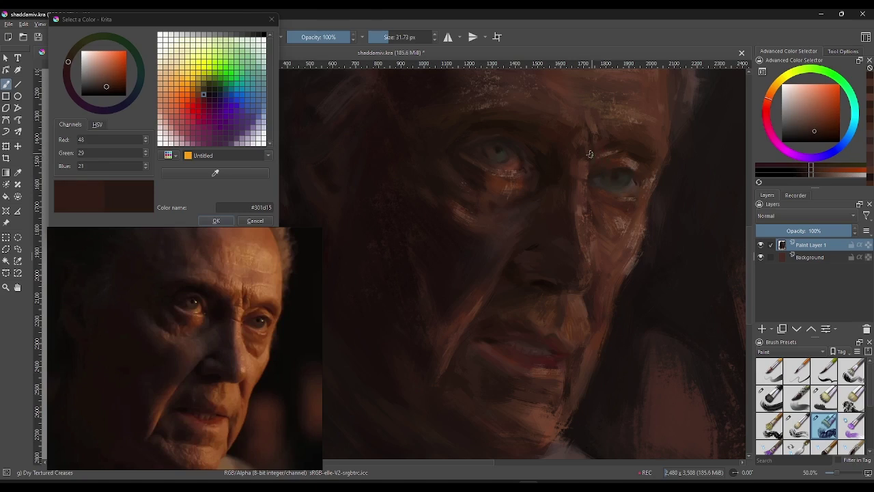
left_click(600, 151, "ctrl")
left_click(601, 151, "ctrl")
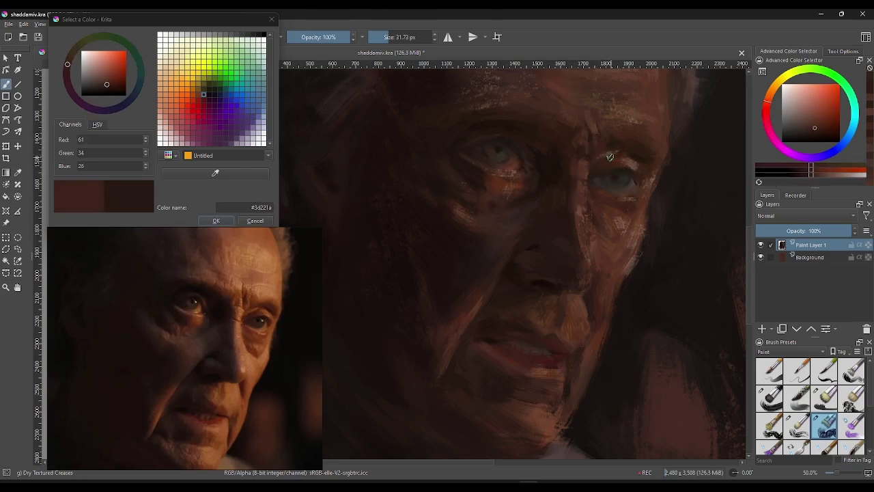
left_click(611, 156, "ctrl")
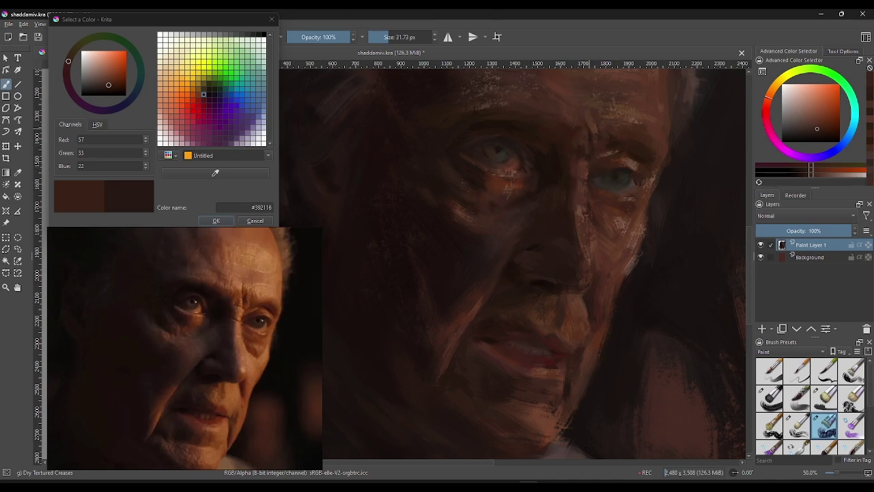
left_click(572, 138, "ctrl")
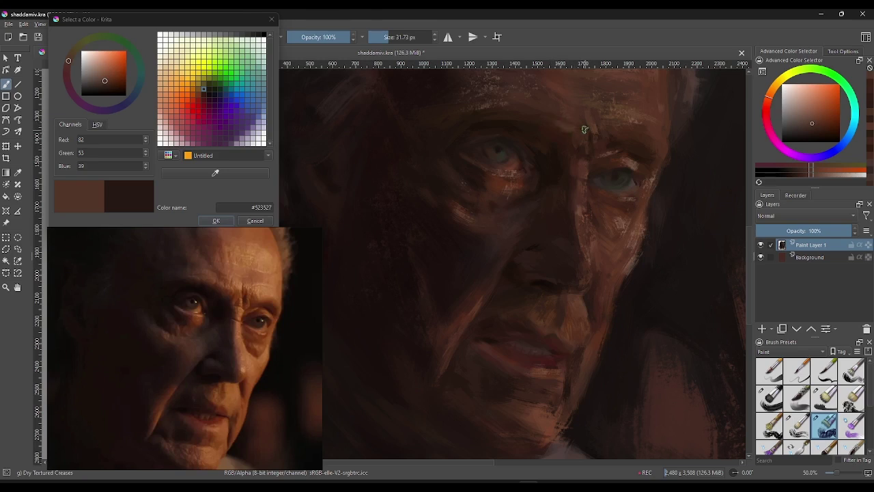
left_click(560, 126, "ctrl")
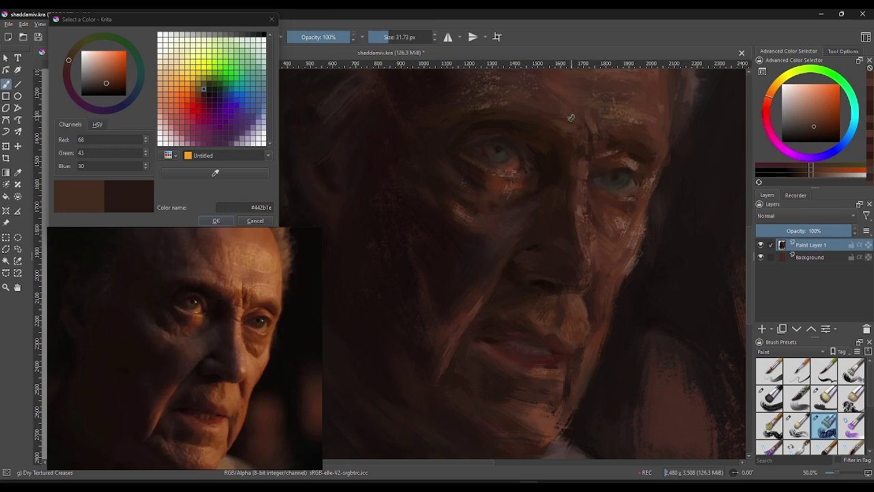
left_click(567, 120, "ctrl")
left_click(553, 125, "ctrl")
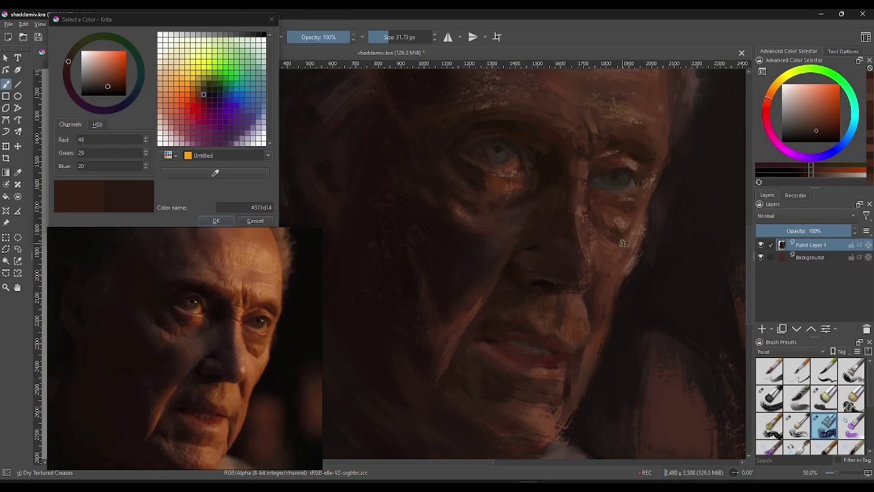
Step: Sample cheek and under-eye browns around the right eye
left_click(625, 240, "ctrl")
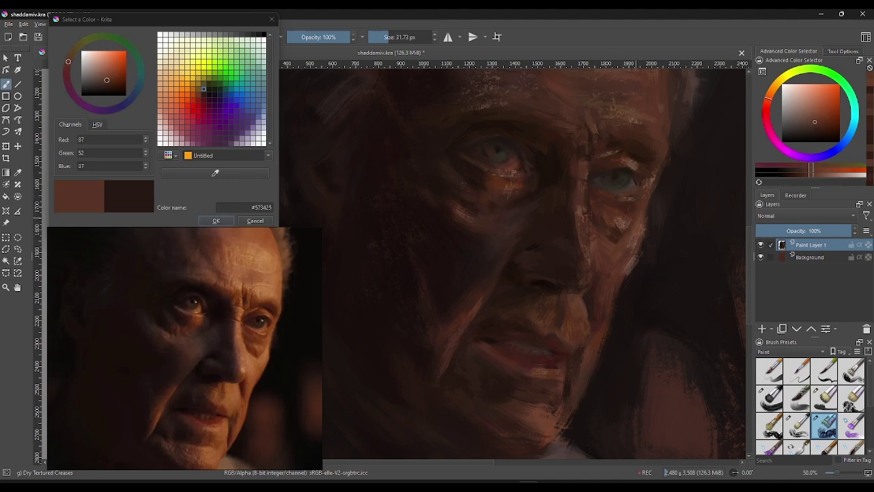
left_click(645, 172, "ctrl")
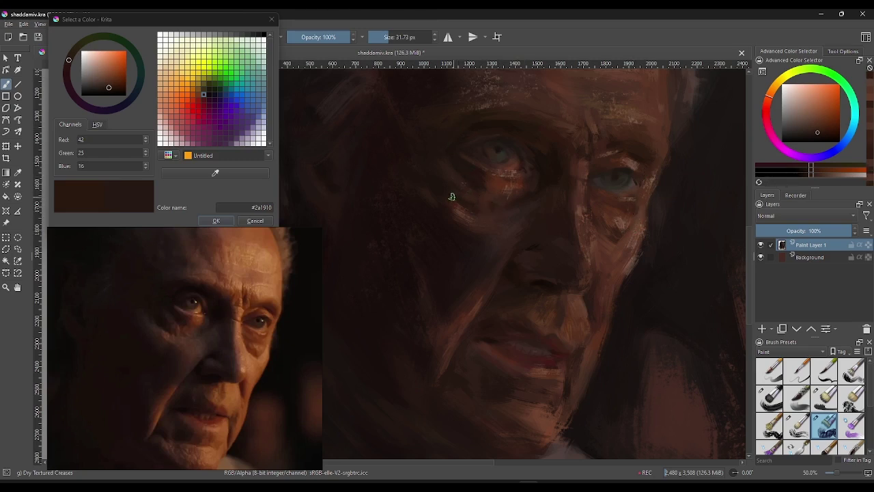
left_click(446, 182, "ctrl")
left_click(475, 206, "ctrl")
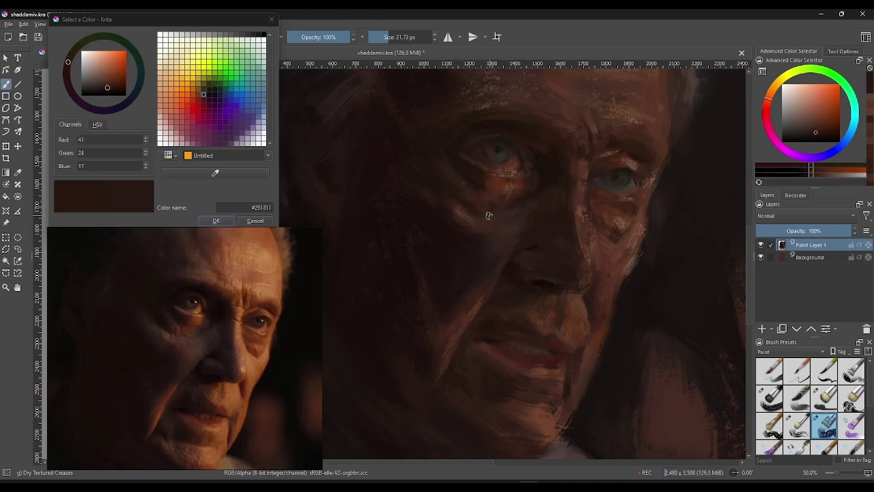
left_click(526, 229, "ctrl")
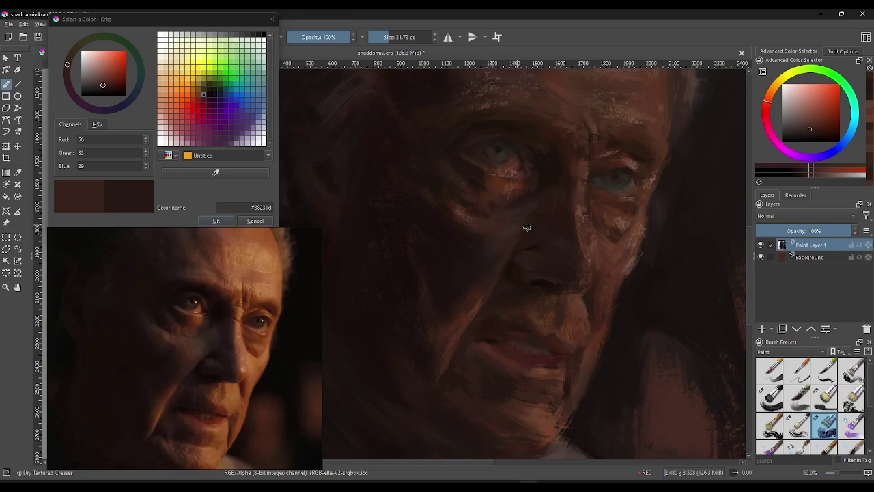
left_click(539, 205, "ctrl")
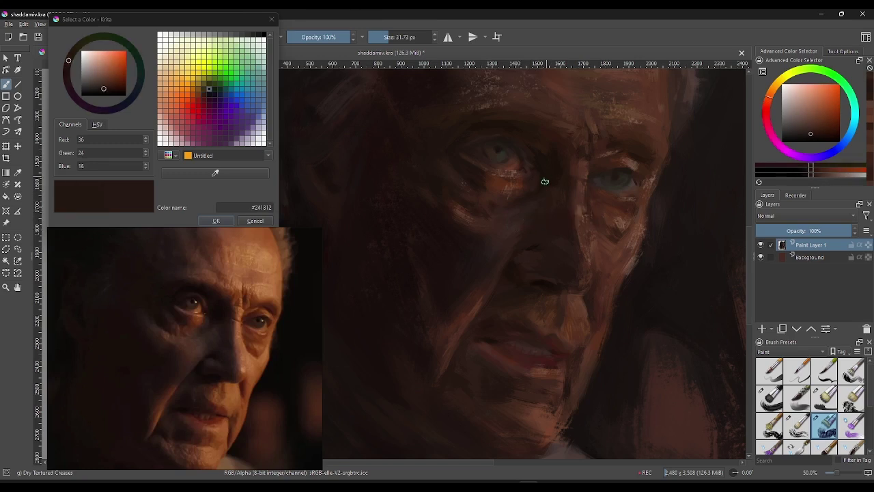
left_click(600, 209, "ctrl")
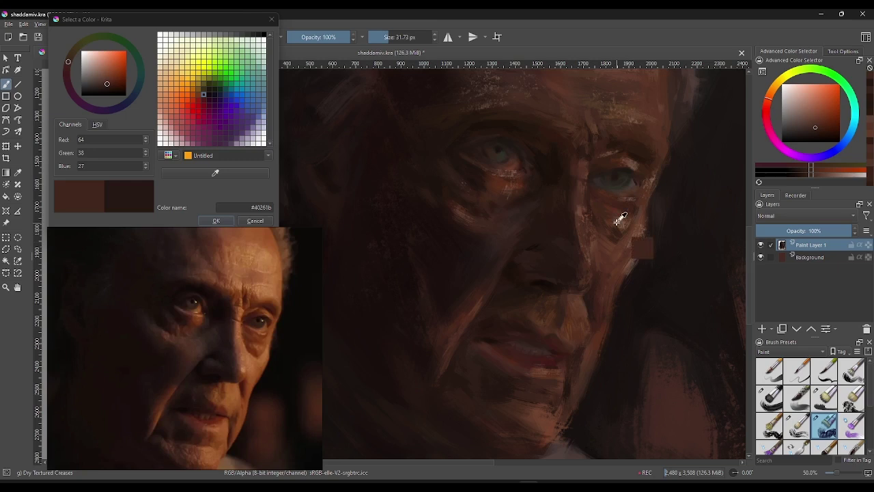
left_click(620, 220, "ctrl")
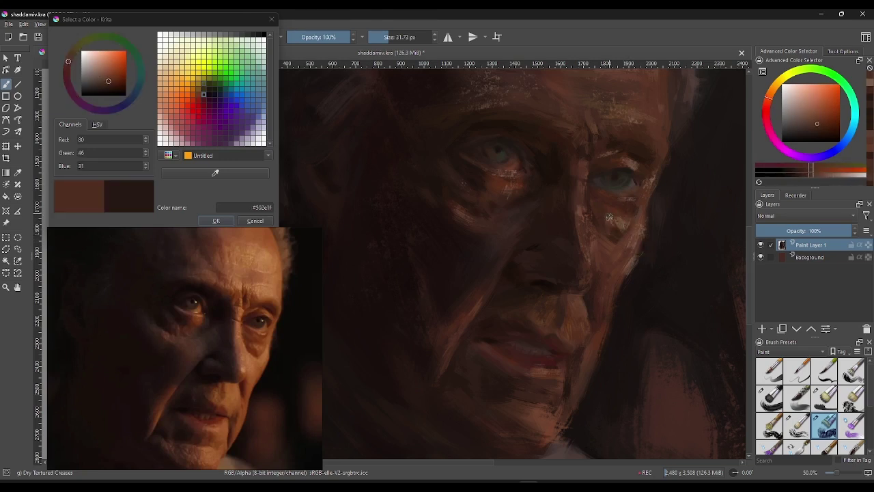
left_click(626, 213, "ctrl")
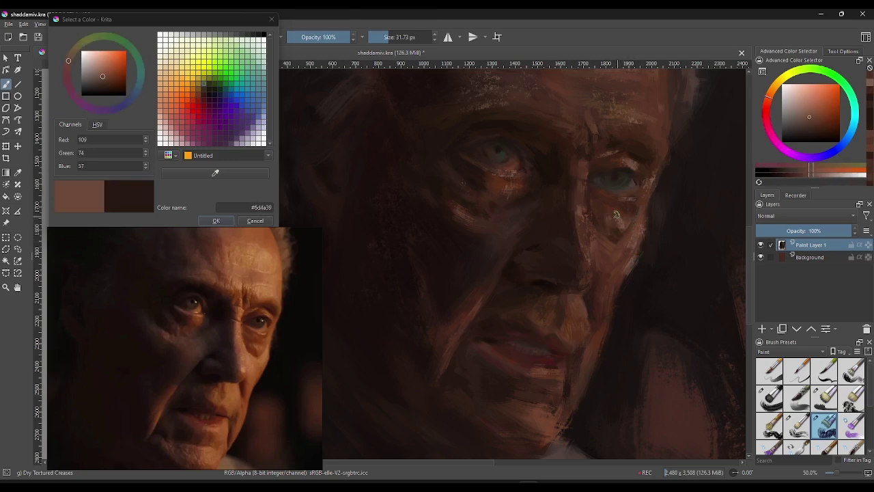
left_click(624, 218, "ctrl")
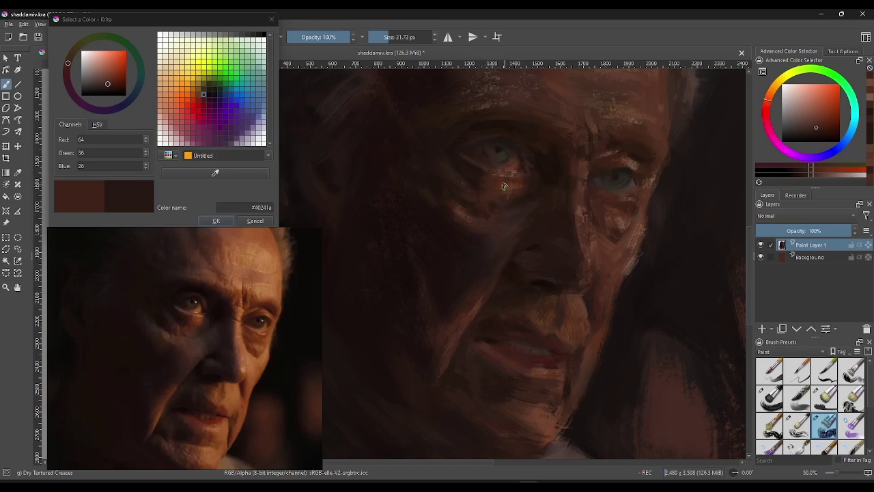
Step: Sample shadows around the left eye, ending on near-black brown #130b08
left_click(474, 171, "ctrl")
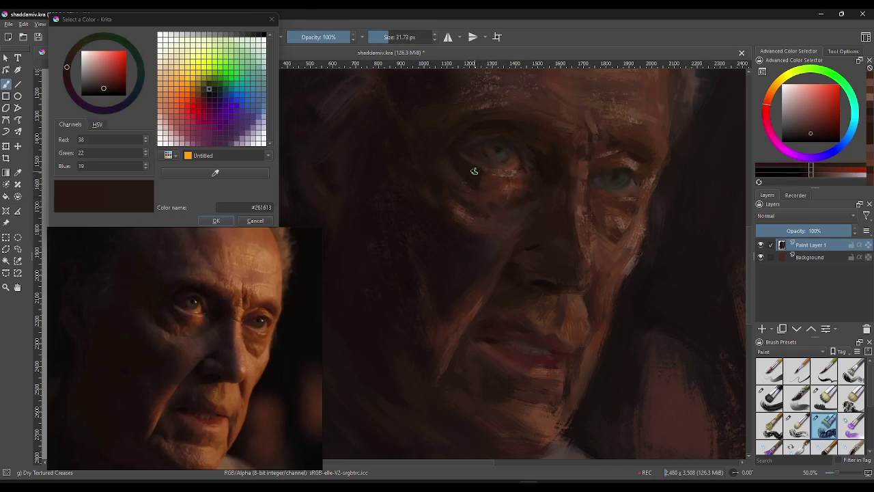
left_click(506, 186, "ctrl")
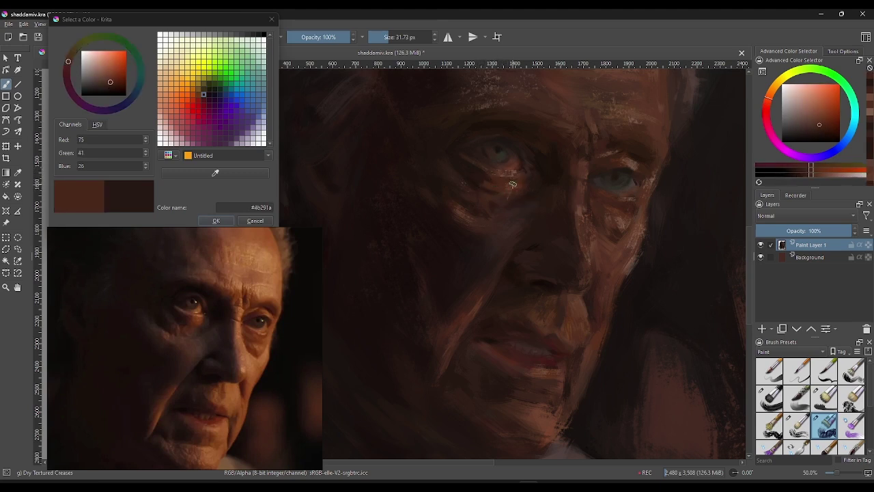
left_click(489, 187, "ctrl")
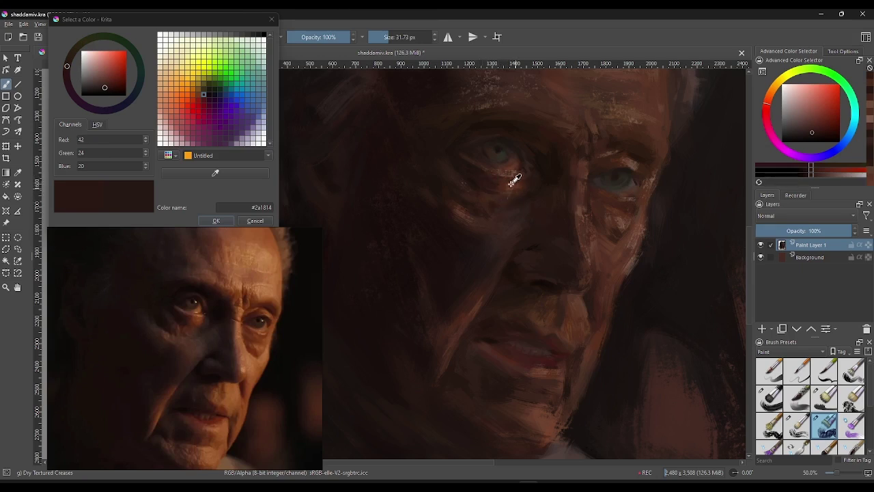
left_click(514, 180, "ctrl")
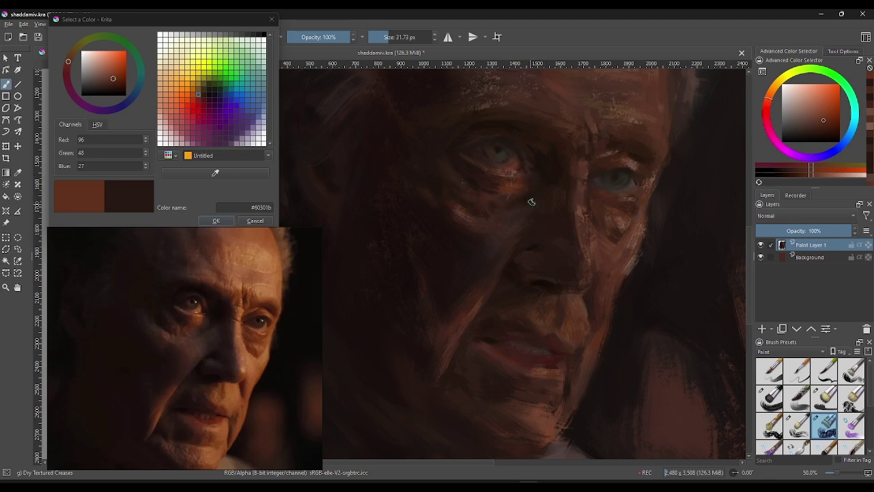
left_click(536, 191, "ctrl")
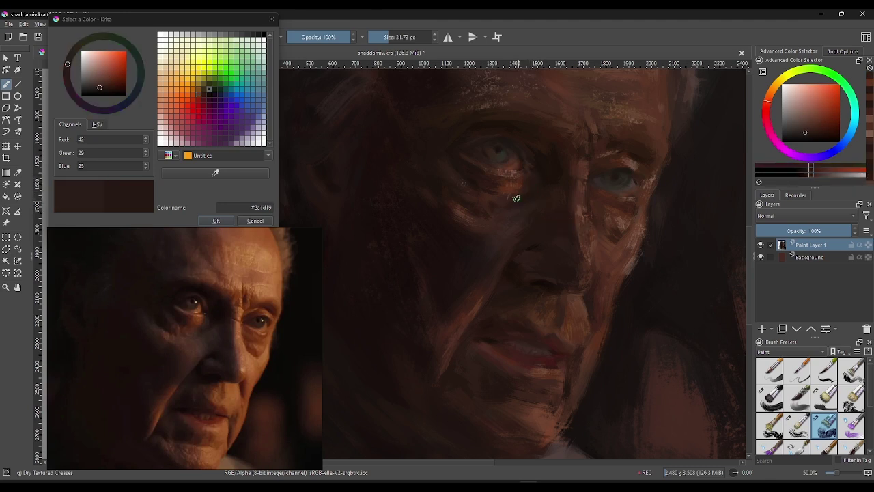
left_click(533, 213, "ctrl")
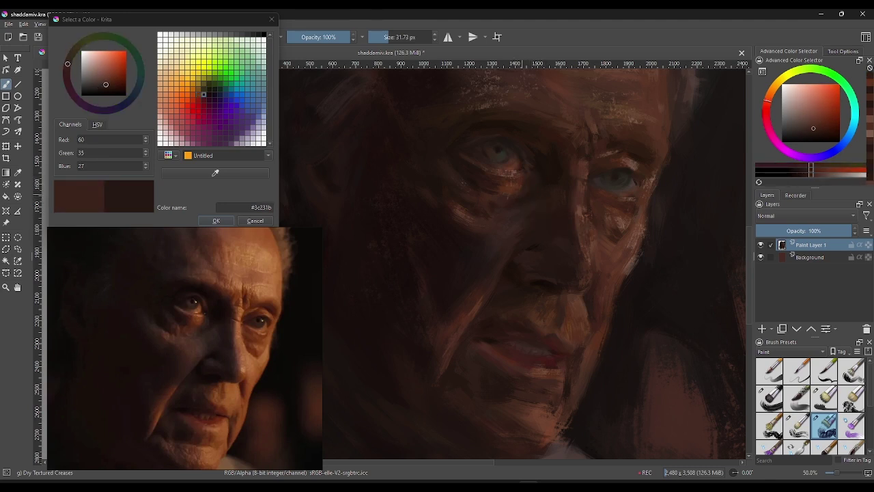
left_click(581, 189, "ctrl")
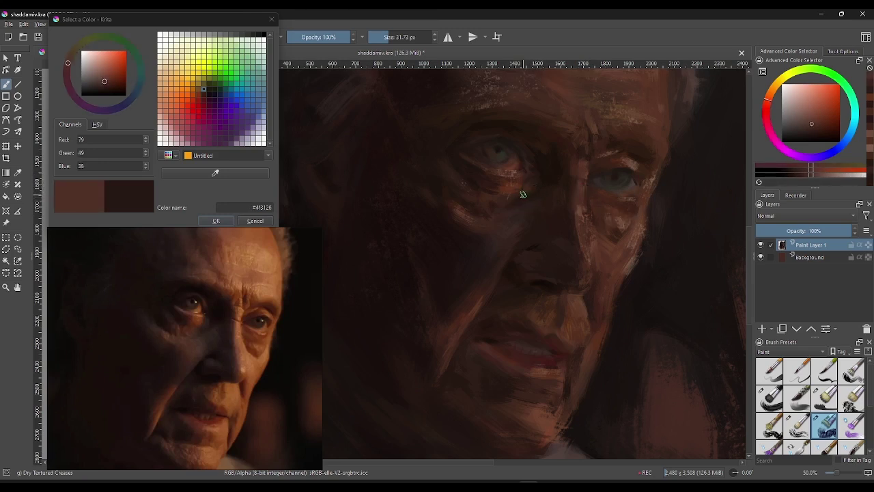
left_click(523, 195, "ctrl")
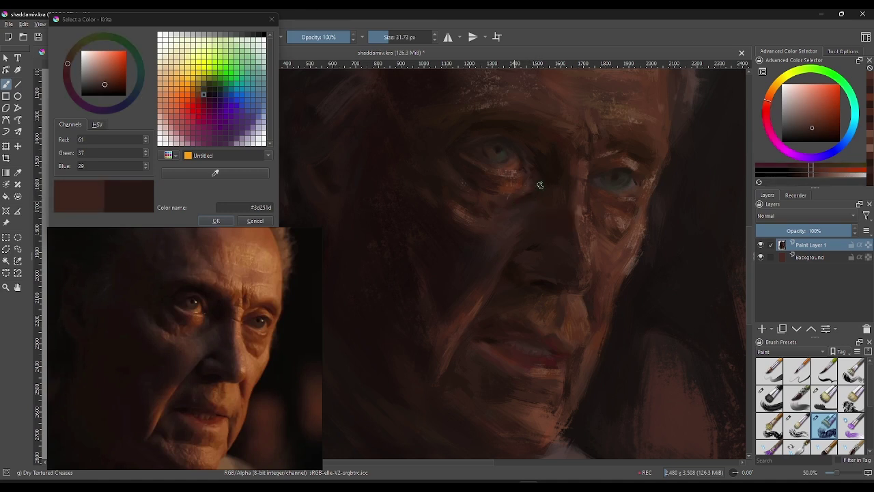
left_click(523, 195, "ctrl")
left_click(545, 204, "ctrl")
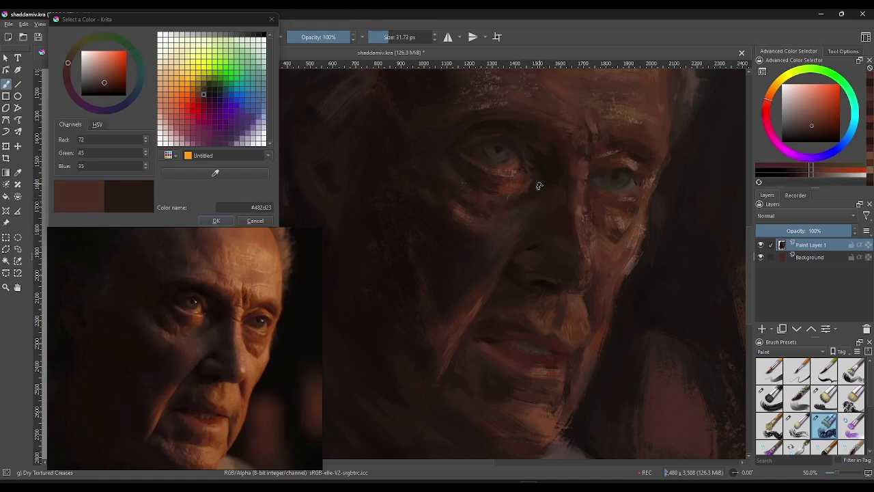
left_click(531, 202, "ctrl")
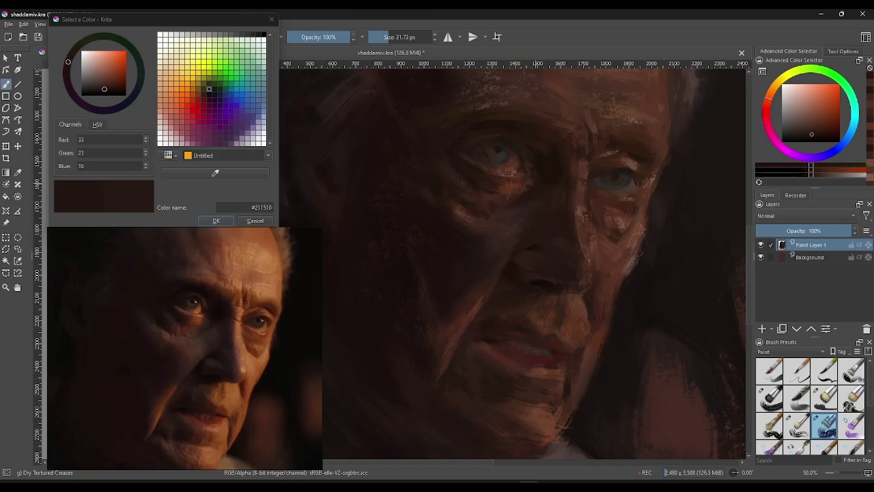
left_click(532, 191, "ctrl")
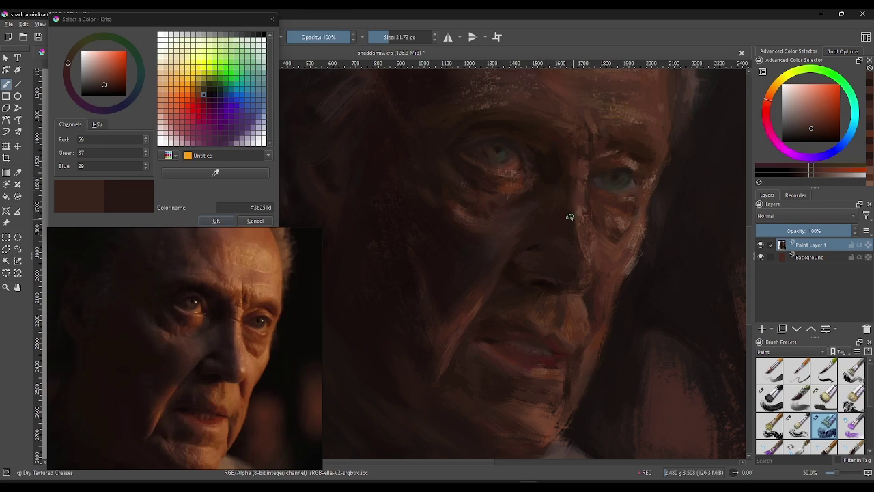
left_click(543, 173, "ctrl")
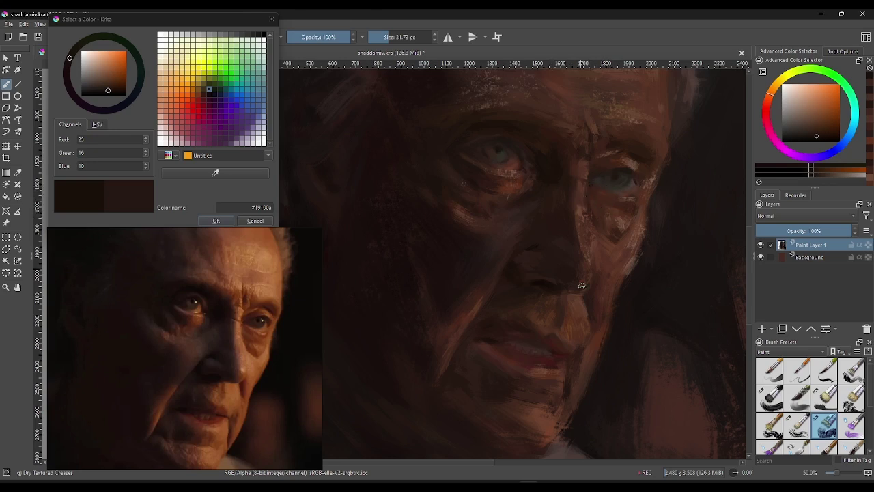
left_click(506, 323, "ctrl")
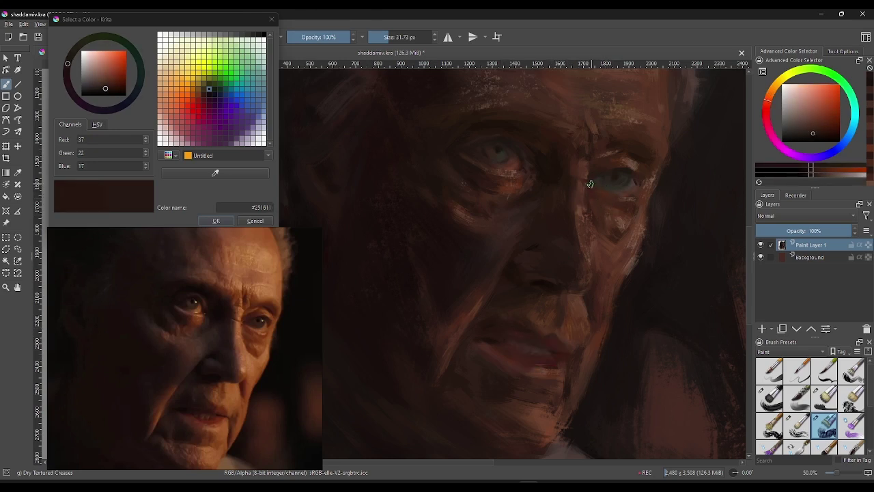
left_click(513, 169, "ctrl")
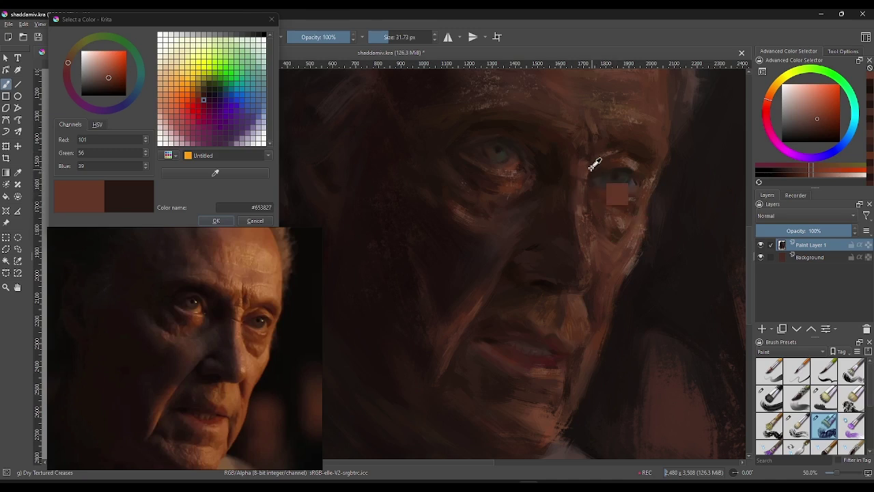
left_click(597, 172, "ctrl")
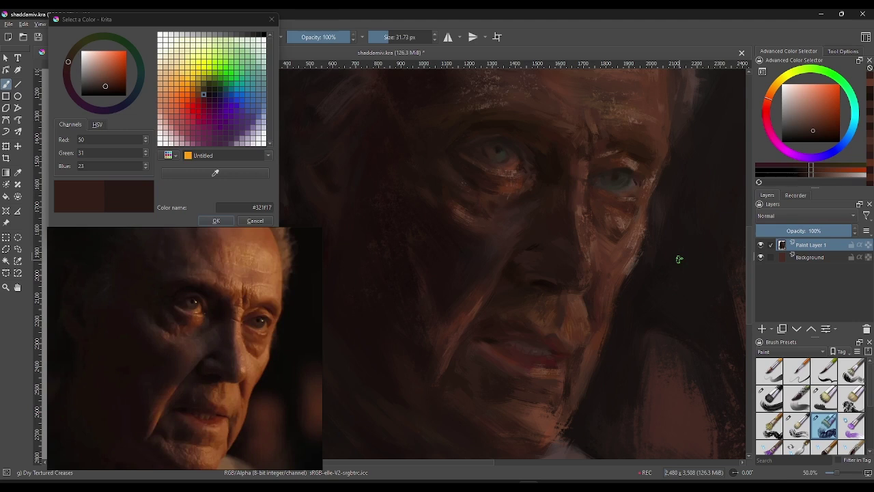
left_click(545, 282)
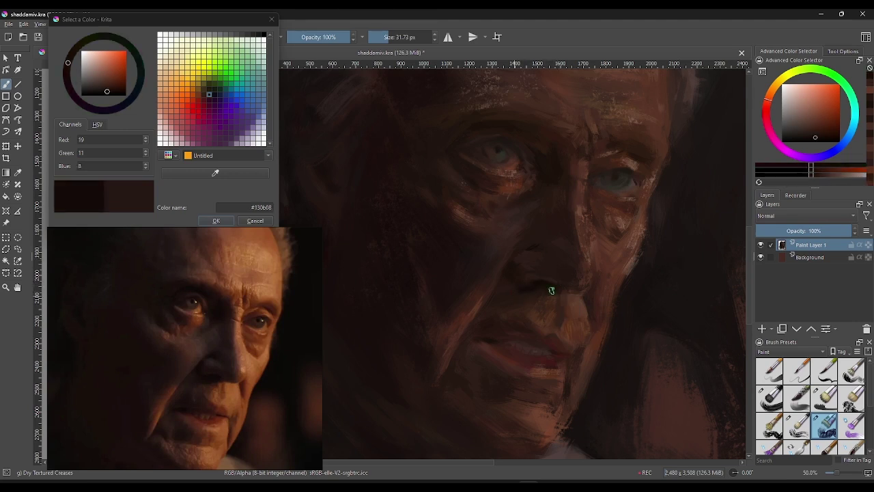
Step: Set brush opacity to 76% and paint faint dark strokes around the nose and mouth
left_click(335, 37)
left_click(386, 38)
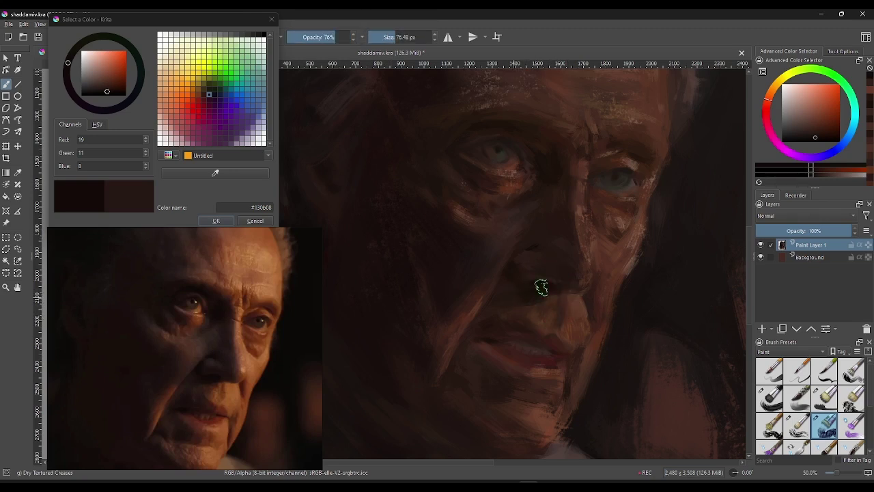
left_click_drag(571, 295, 536, 323)
left_click_drag(537, 323, 526, 332)
Step: Shrink the brush for fine detail and pick red-brown lip colours beside the mouth
left_click_drag(402, 37, 407, 37)
left_click(513, 345, "ctrl")
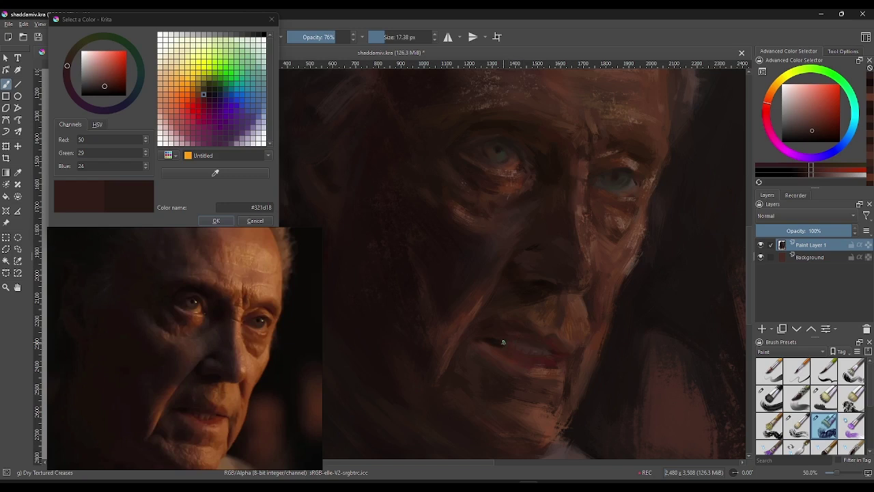
left_click(504, 342, "ctrl")
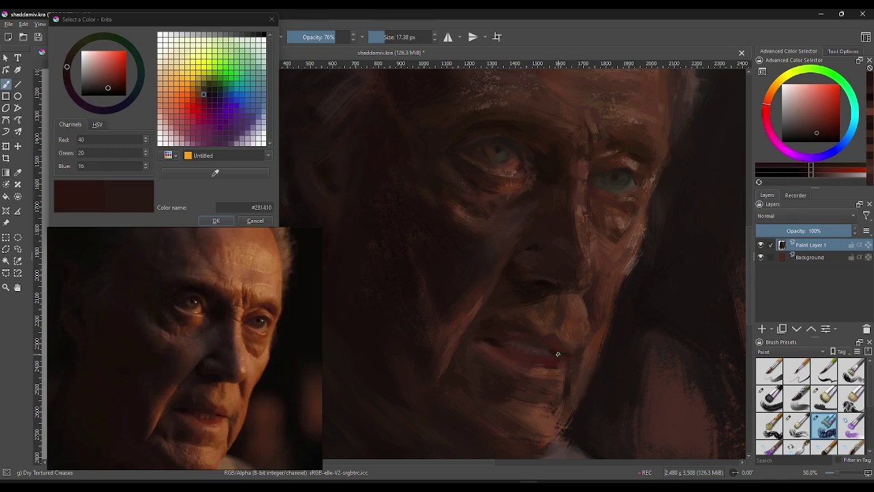
left_click(545, 347)
left_click(555, 356)
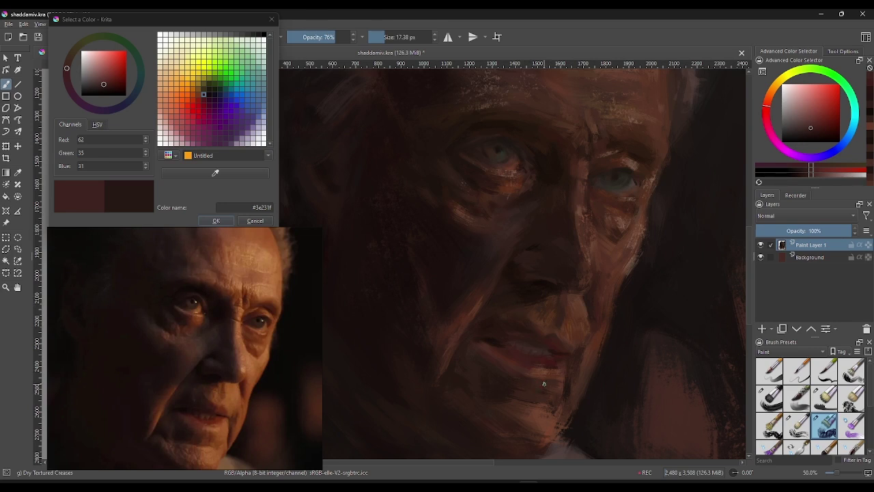
left_click(564, 349)
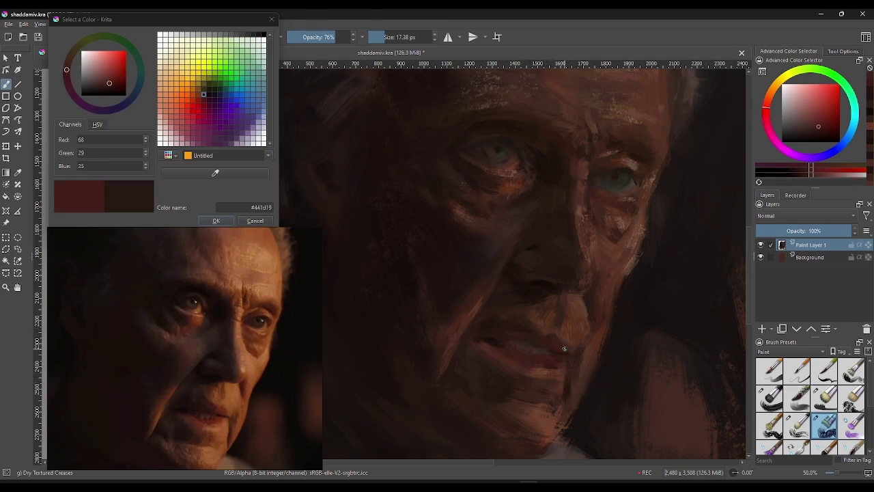
Step: Sample further lip and mouth browns, ending on dark reddish brown #3c221c at 17.38 px
left_click(805, 175)
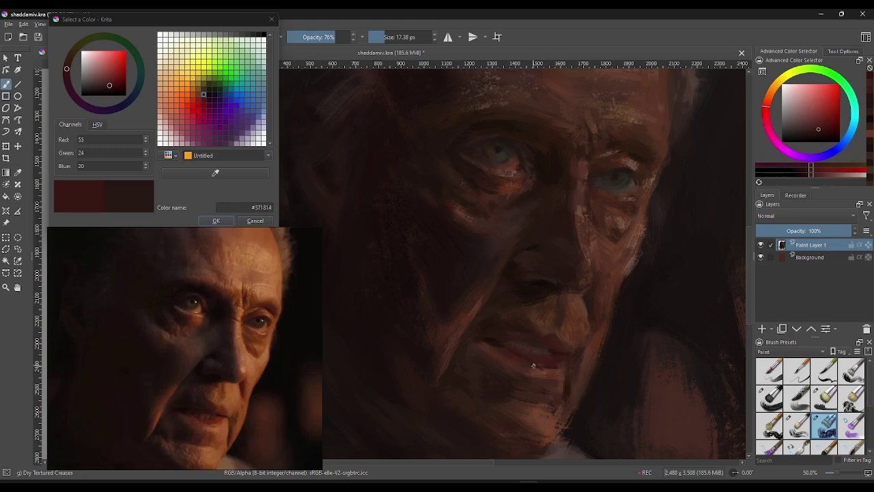
left_click(539, 367, "ctrl")
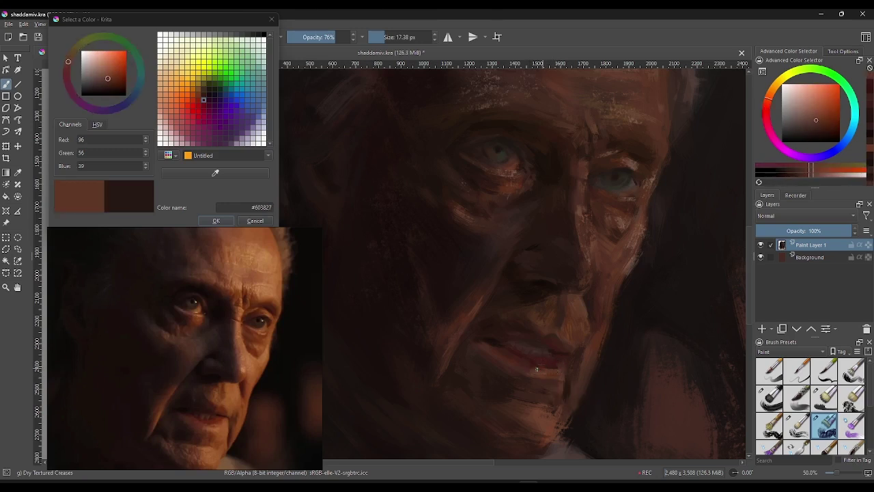
left_click(528, 366, "ctrl")
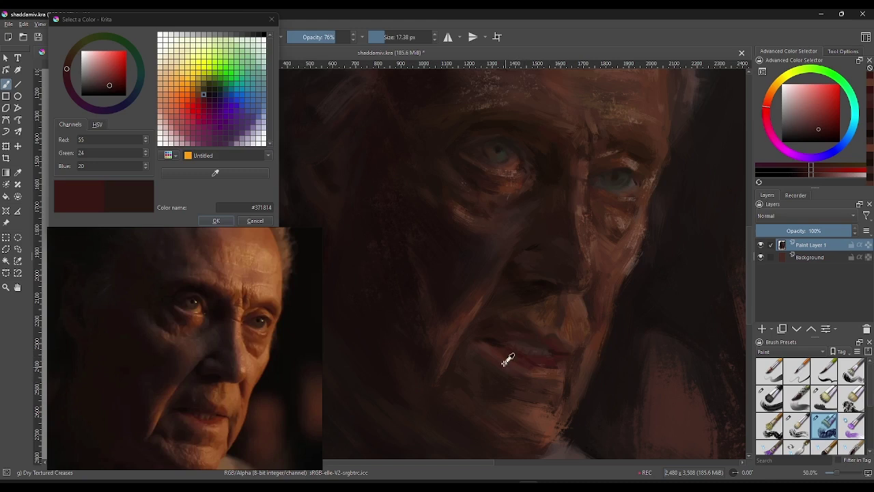
left_click(536, 371, "ctrl")
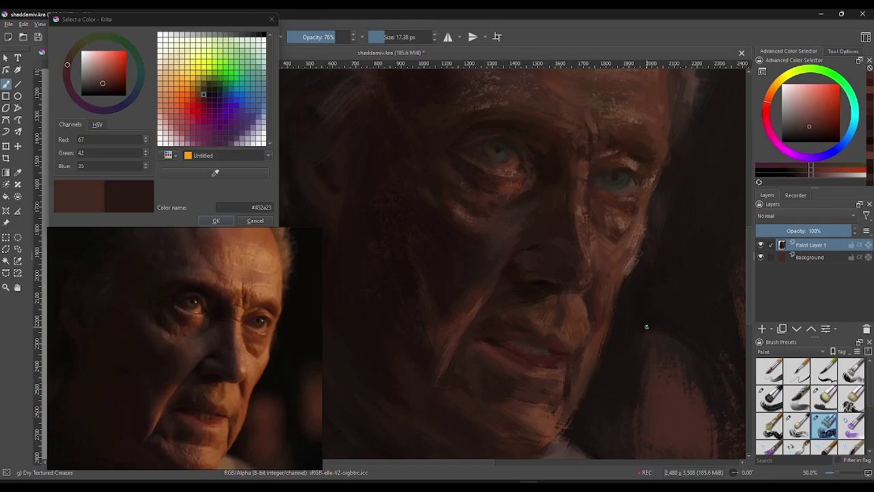
left_click(502, 335, "ctrl")
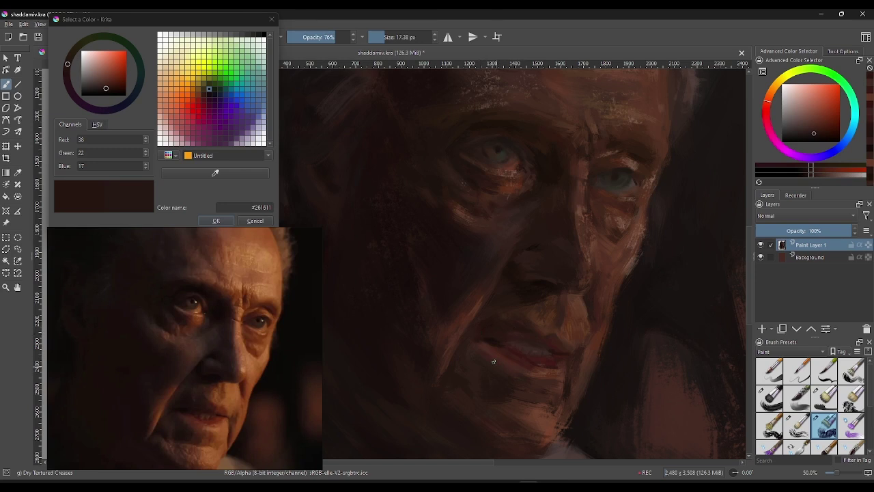
left_click(519, 379, "ctrl")
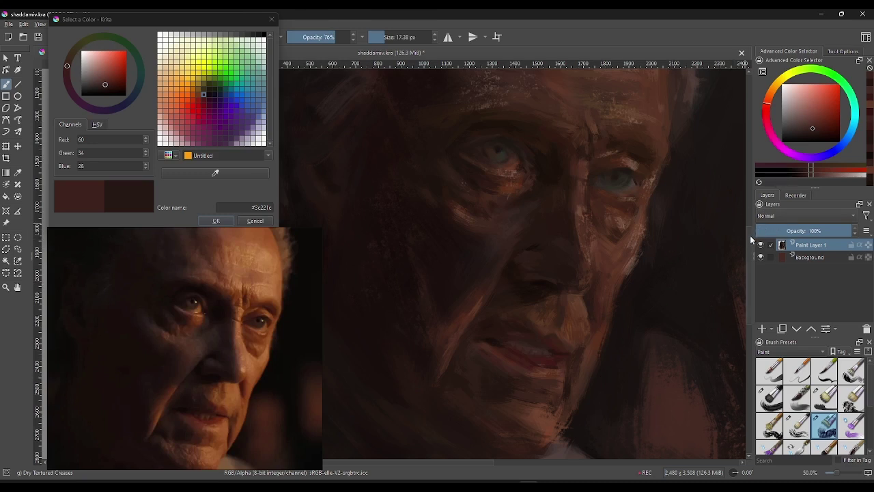
Step: Sample light and warm skin tones around the right and left eyes
left_click(650, 162, "ctrl")
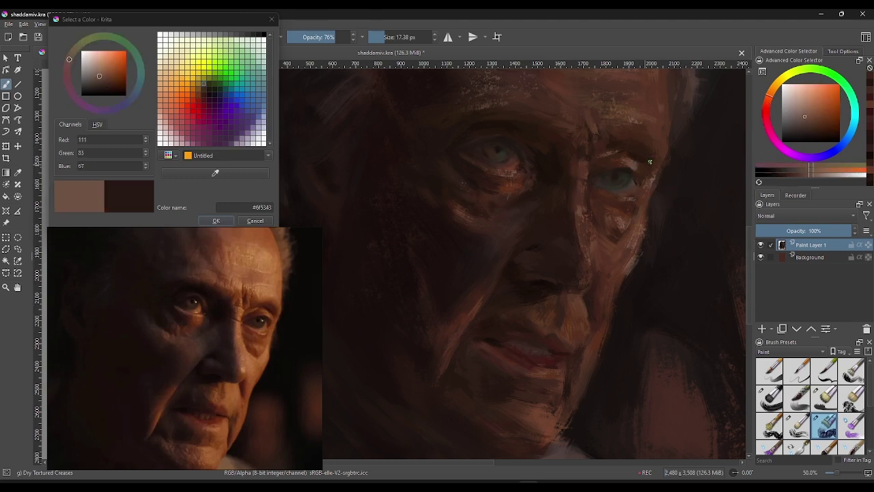
left_click(815, 175)
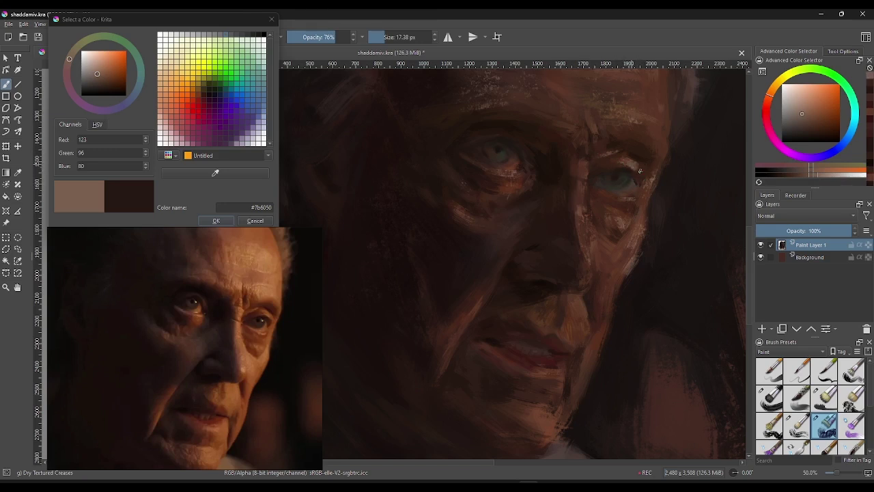
left_click(649, 176, "ctrl")
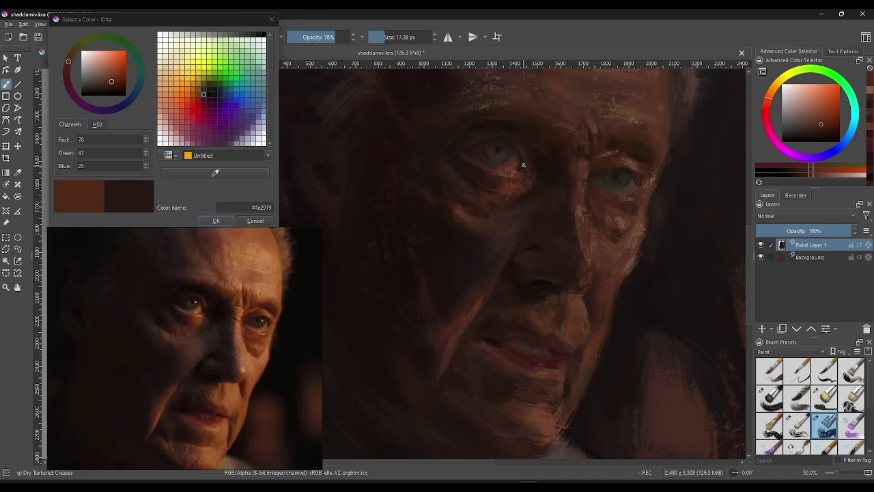
left_click(486, 134, "ctrl")
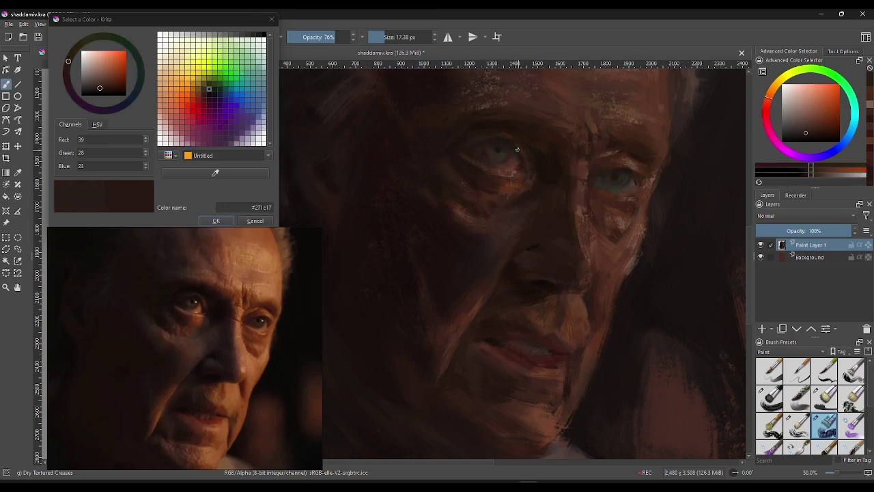
left_click(499, 153, "ctrl")
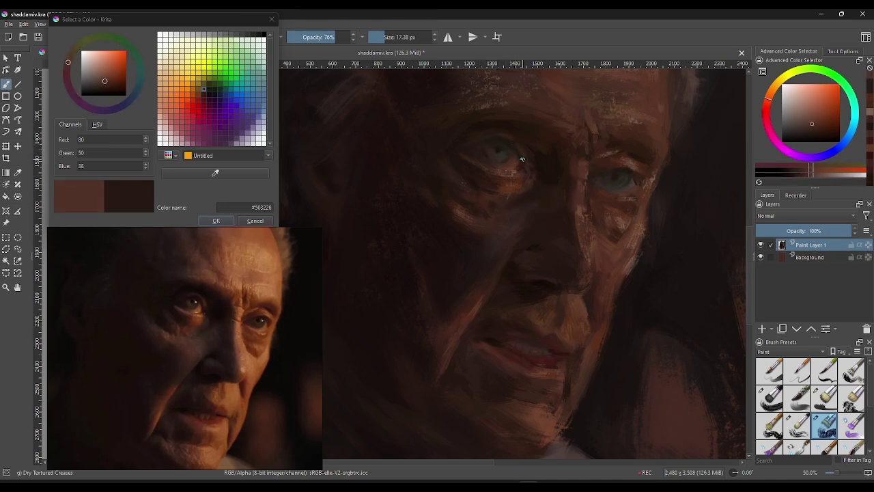
left_click(519, 160, "ctrl")
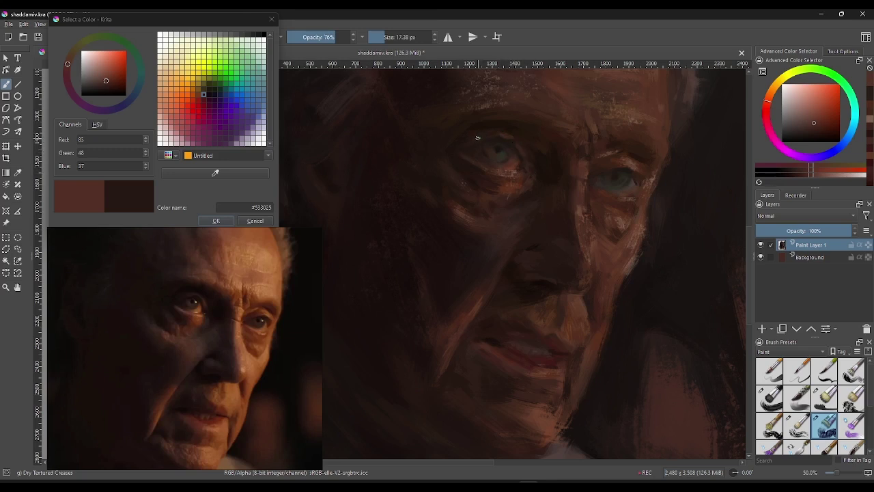
left_click(482, 150, "ctrl")
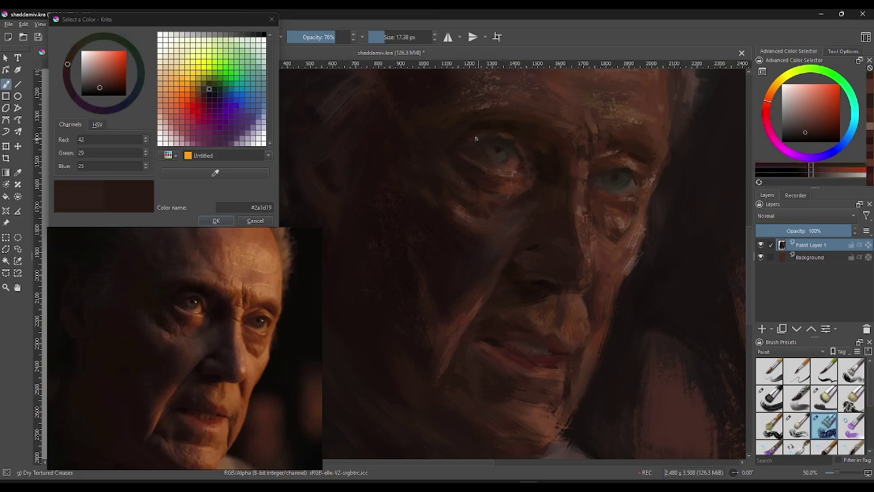
Step: Sample browns near the left eye, shift to warm mid brown #663a26, and enlarge the brush to 49.48 px
left_click(472, 208, "ctrl")
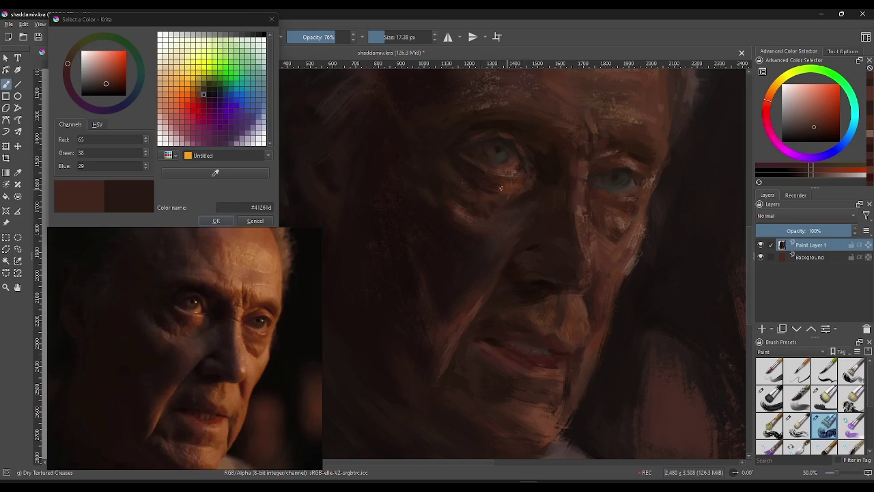
left_click(487, 170)
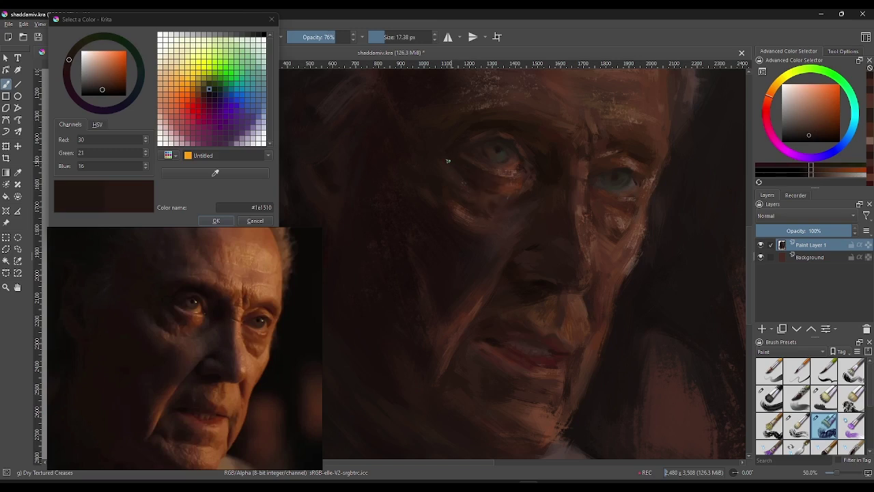
left_click(493, 201)
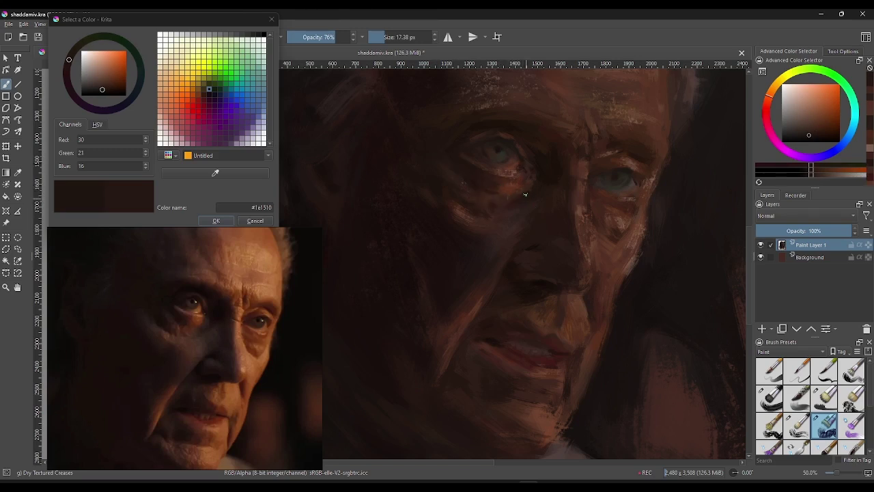
left_click(518, 183)
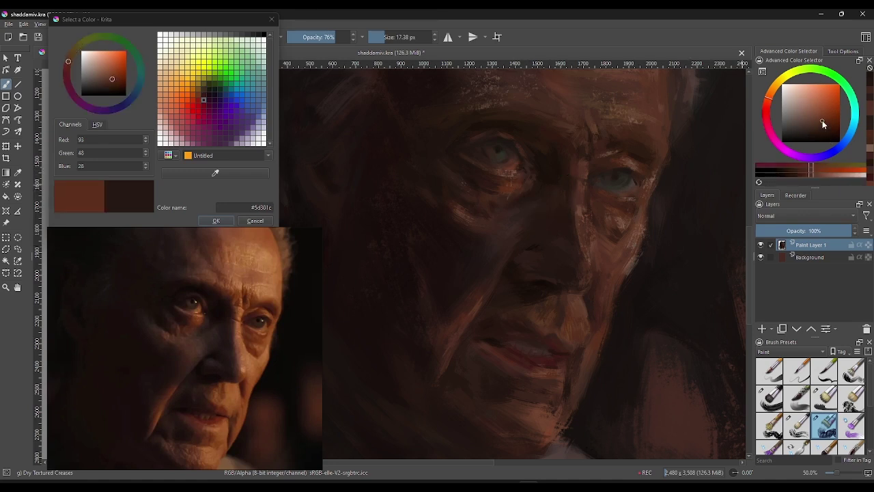
left_click_drag(822, 121, 819, 119)
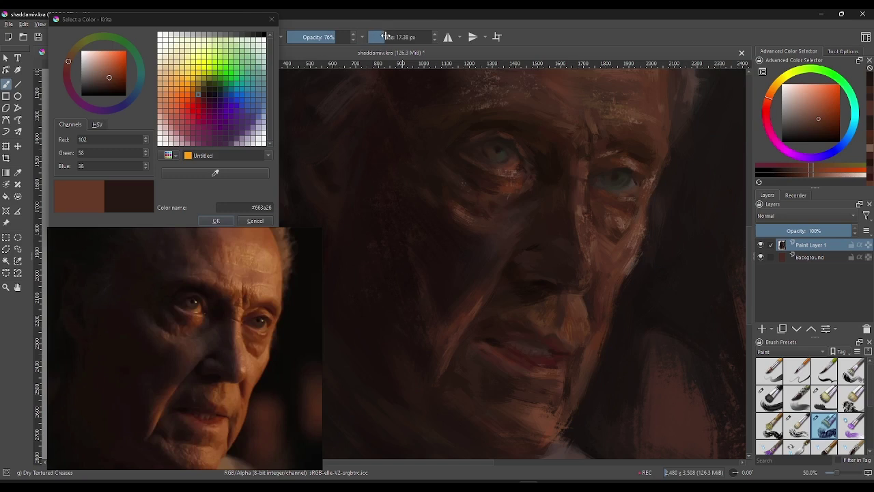
left_click_drag(386, 37, 391, 39)
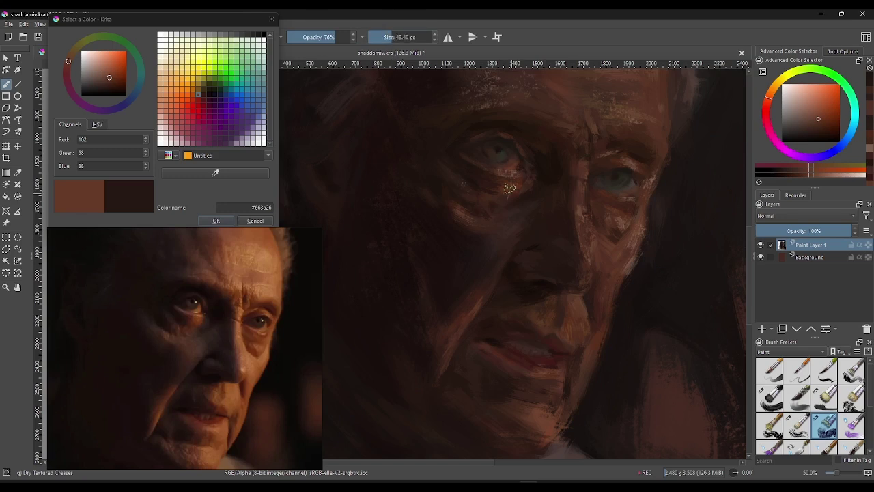
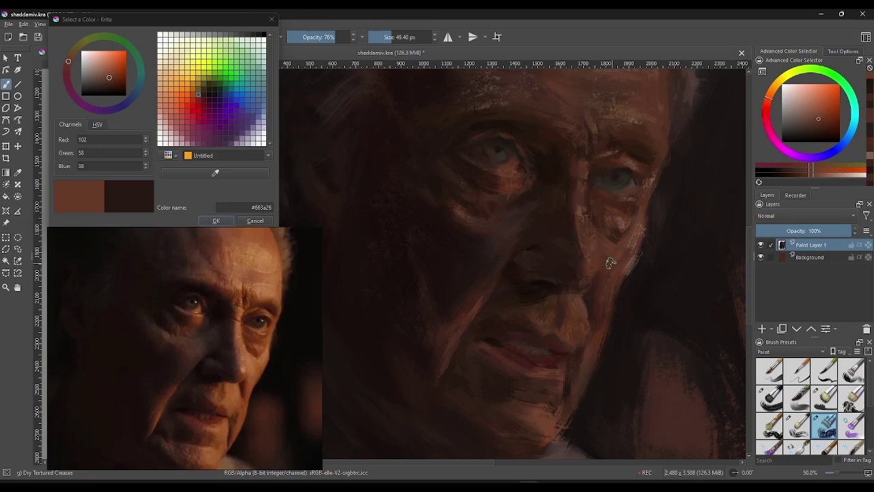
Step: Sample dark and mid browns, and set the brush to 100% opacity at a slightly smaller size
left_click(573, 217, "ctrl")
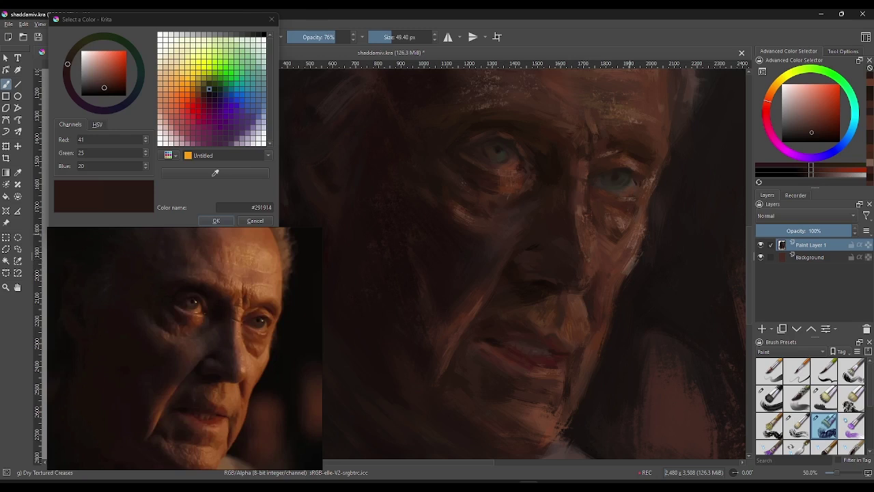
left_click(632, 258, "ctrl")
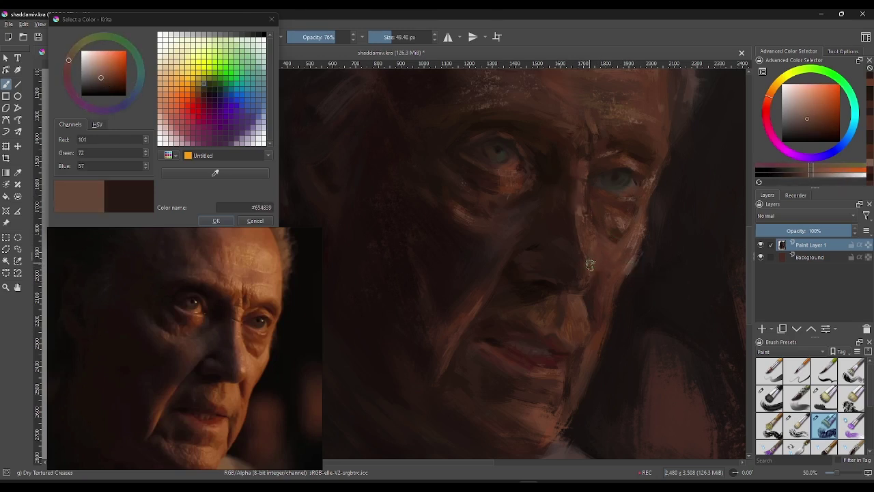
left_click_drag(334, 34, 448, 34)
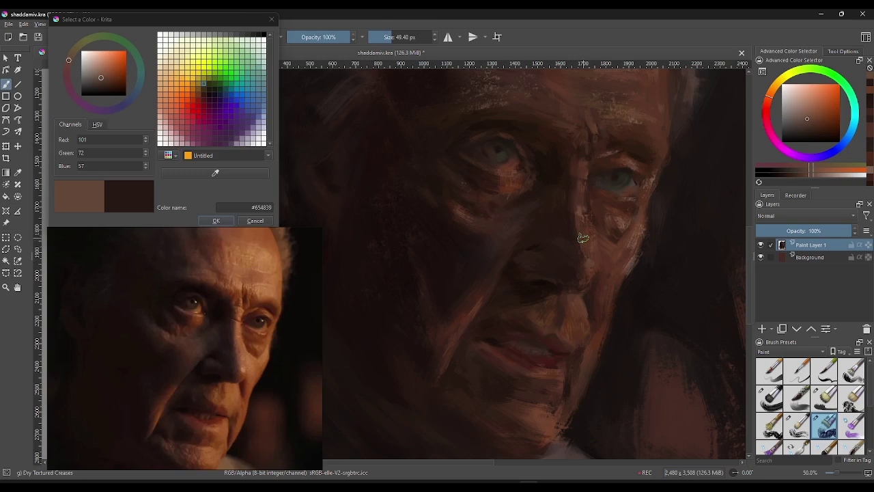
left_click_drag(587, 263, 593, 265)
left_click_drag(804, 116, 803, 110)
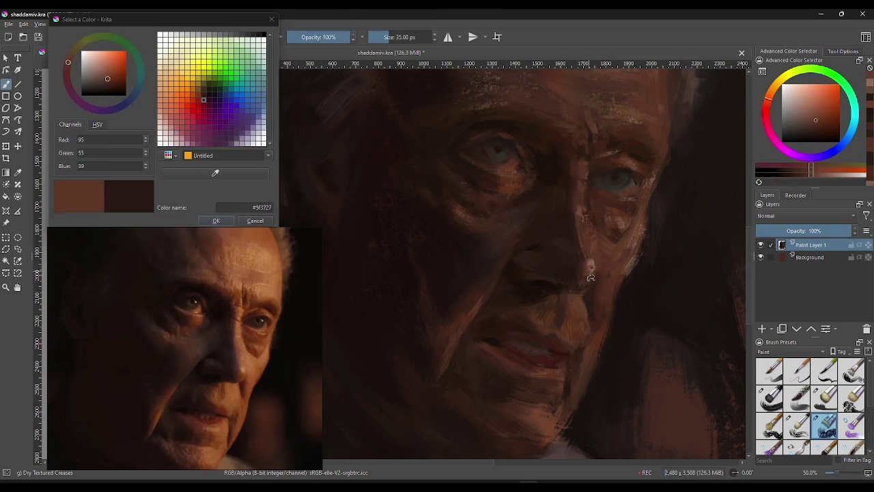
Step: Sample shadow browns and paint a dark stroke along the nose side of the cheek
left_click(605, 294, "ctrl")
left_click(593, 267, "ctrl")
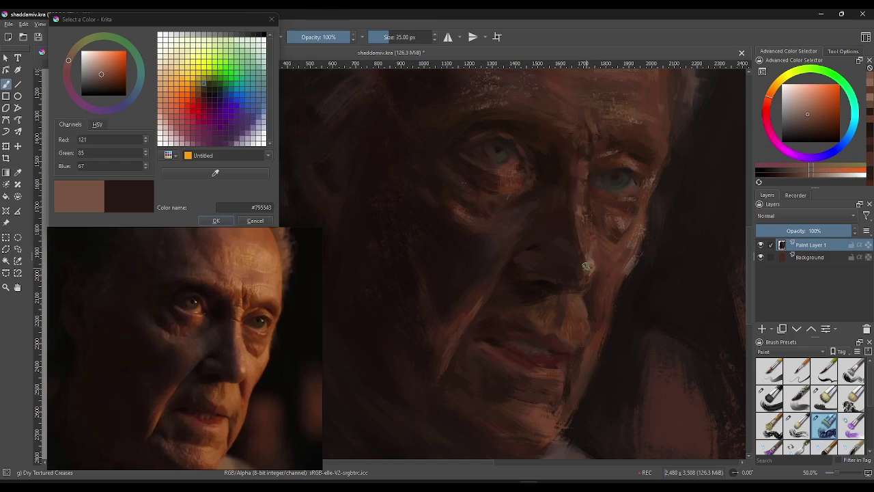
left_click(581, 258, "ctrl")
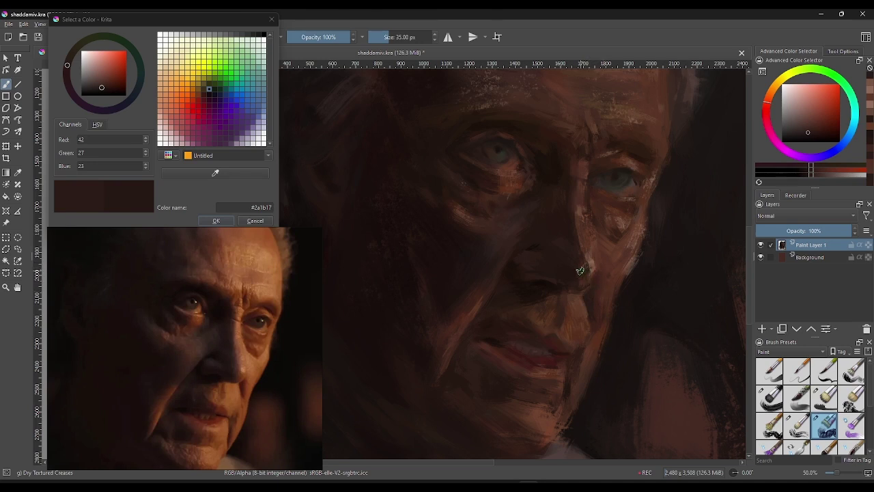
left_click(585, 253, "ctrl")
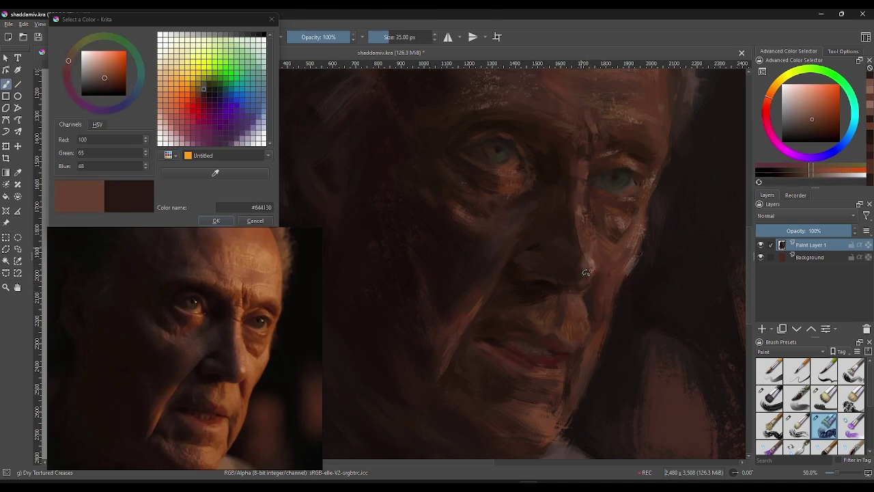
left_click_drag(583, 257, 586, 273)
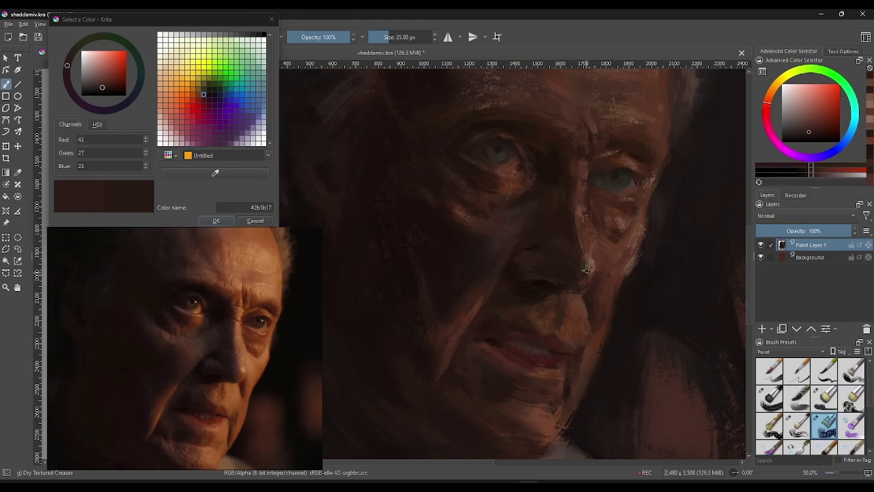
left_click(622, 282, "ctrl")
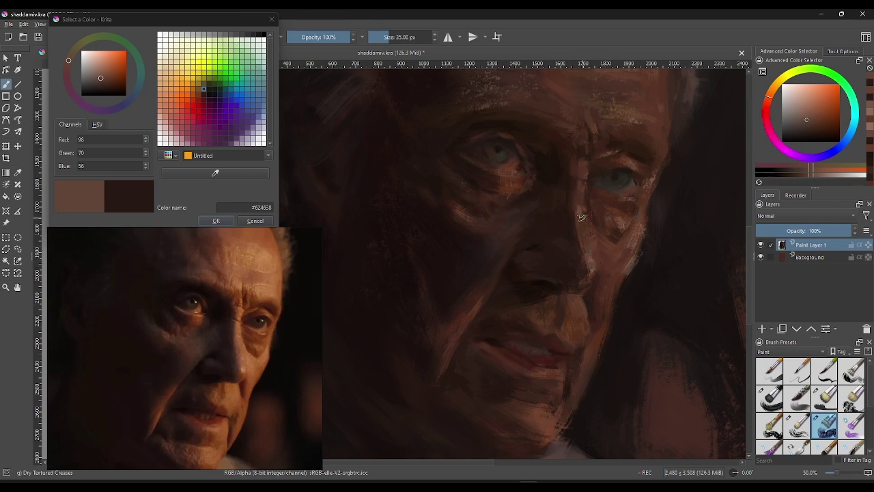
left_click(619, 243, "ctrl")
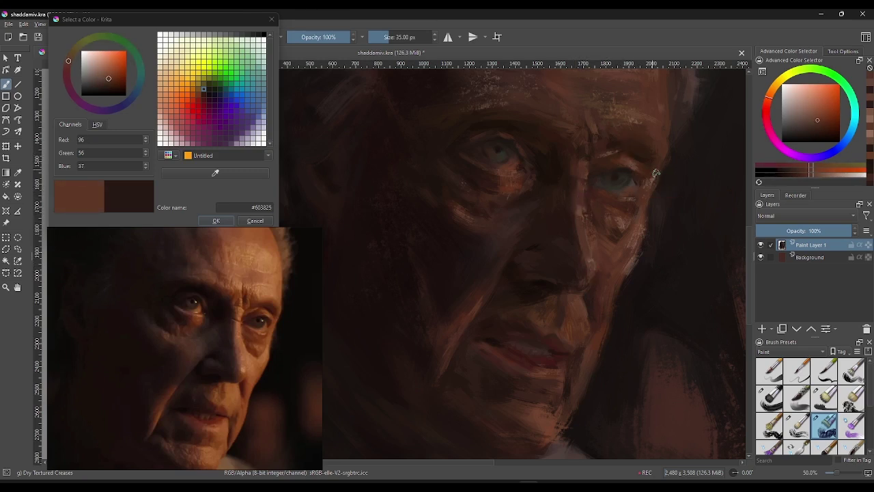
Step: Sample cheek browns under the right eye, shrink the brush, and load Bristles-3 Large Smooth at 18.87 px
left_click(620, 206, "ctrl")
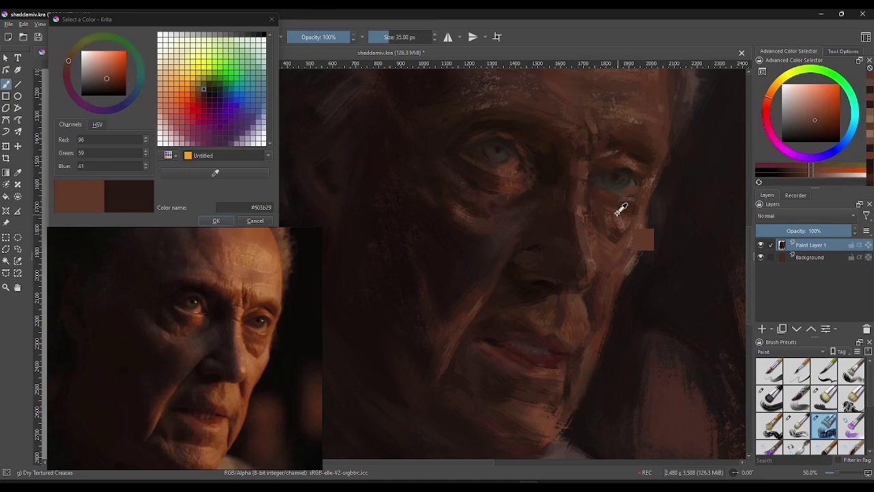
left_click(617, 203, "ctrl")
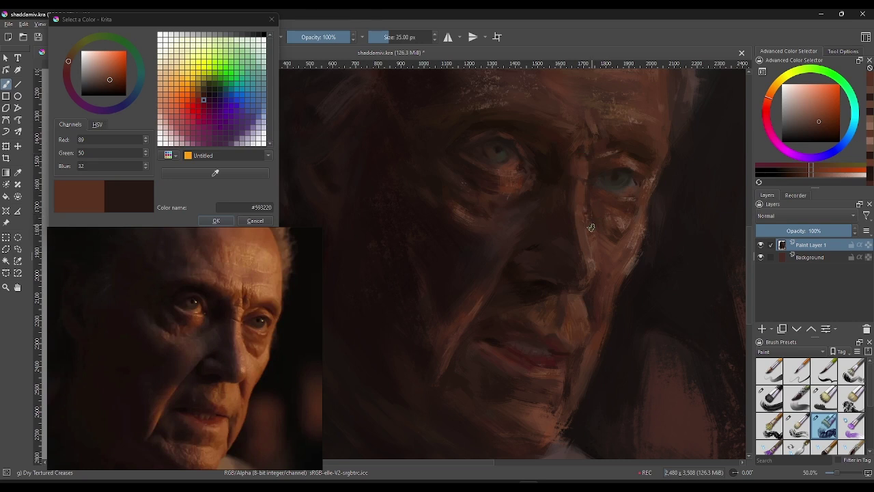
left_click(578, 178, "ctrl")
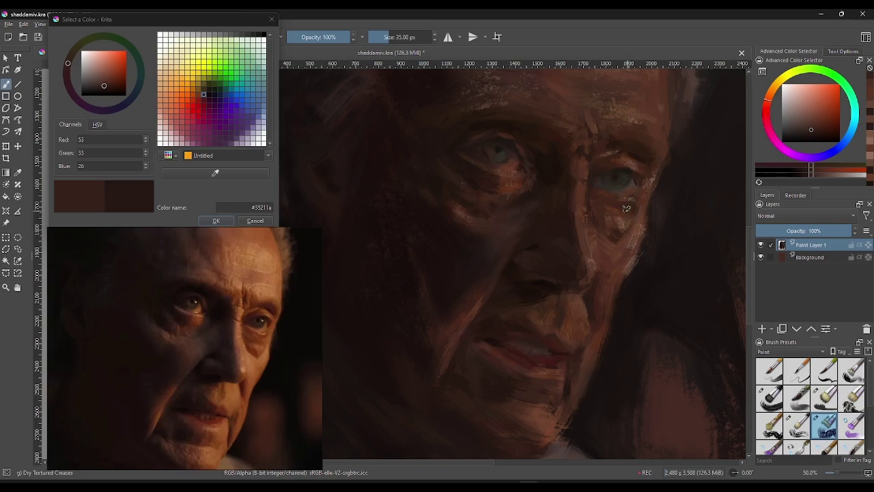
left_click(636, 165, "ctrl")
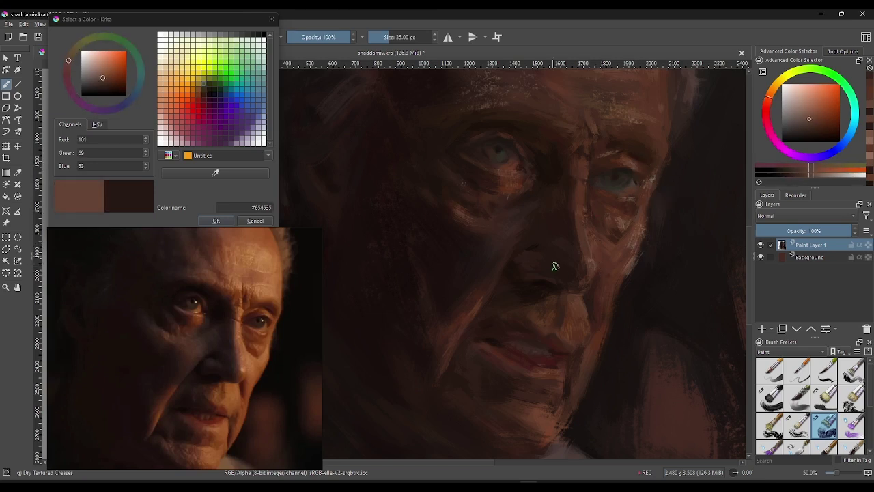
left_click_drag(386, 37, 380, 37)
left_click(770, 399)
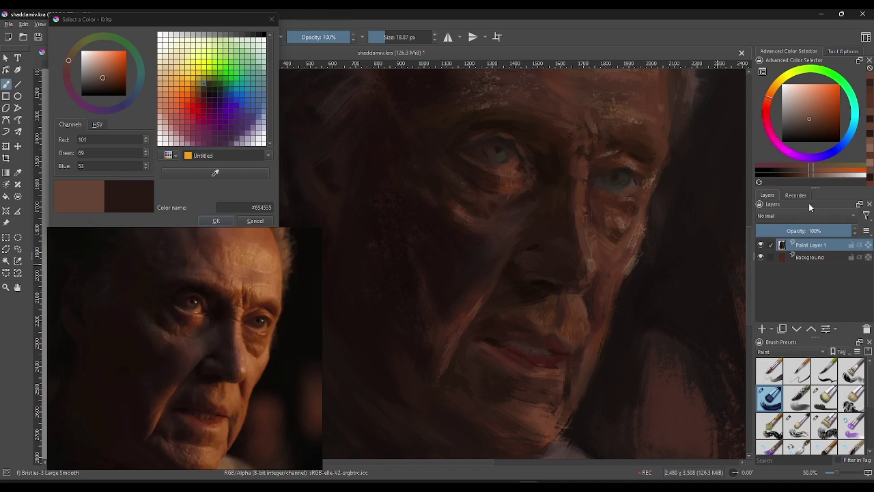
Step: Pick a pale skin colour and dab a highlight beside the nose
left_click_drag(816, 176, 829, 177)
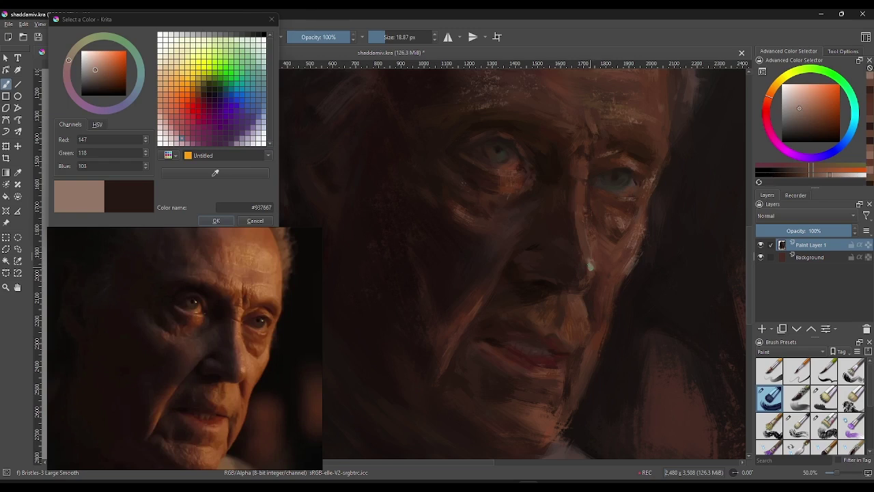
left_click_drag(590, 265, 594, 271)
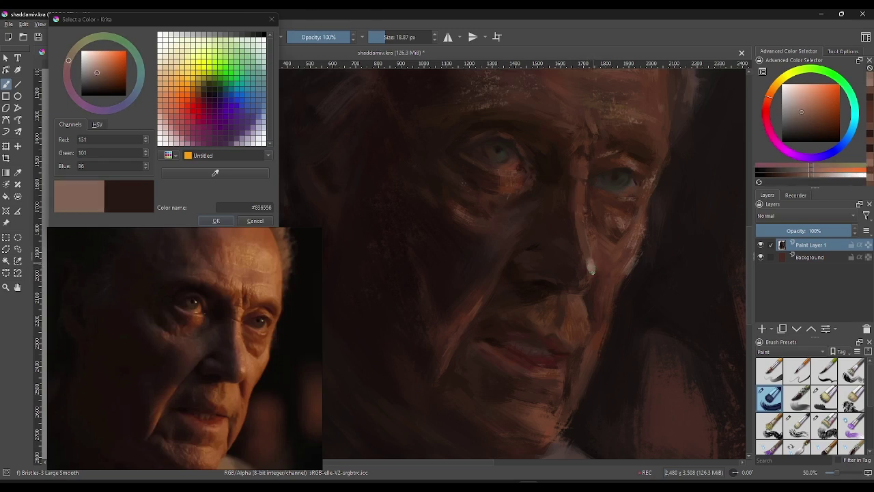
left_click(592, 278, "ctrl")
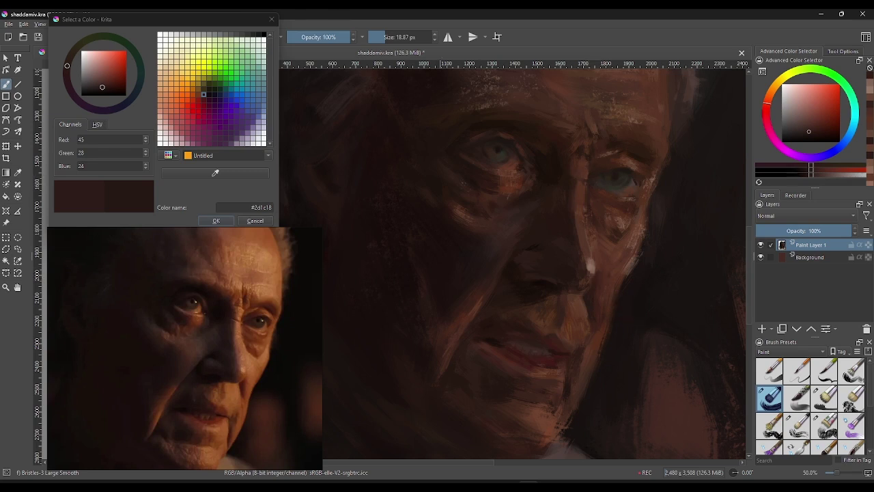
Step: Enlarge the brush, undo a stray dark cheek dab, and reselect the pale highlight colour
left_click_drag(391, 37, 412, 38)
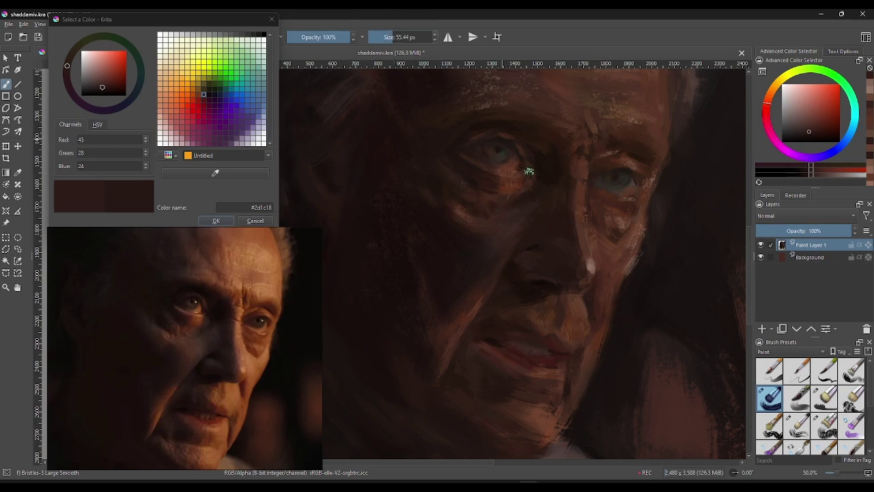
left_click(642, 226)
key("ctrl+z")
left_click(622, 161, "ctrl")
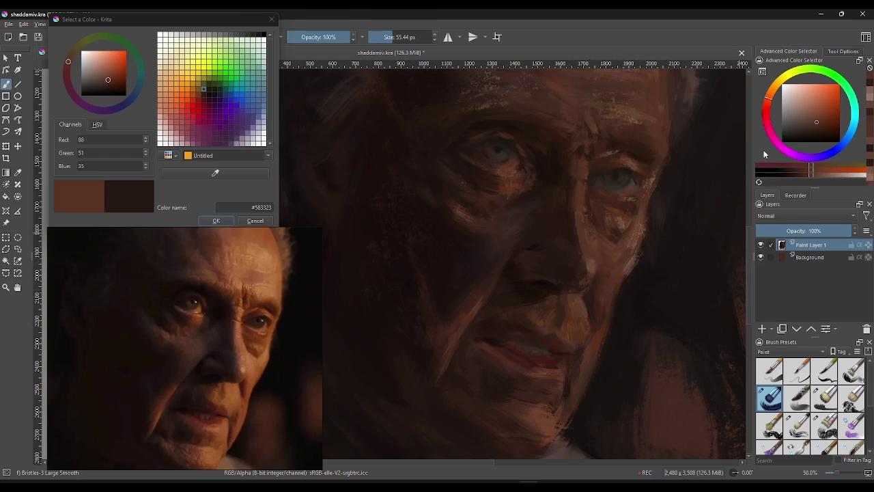
left_click(799, 108)
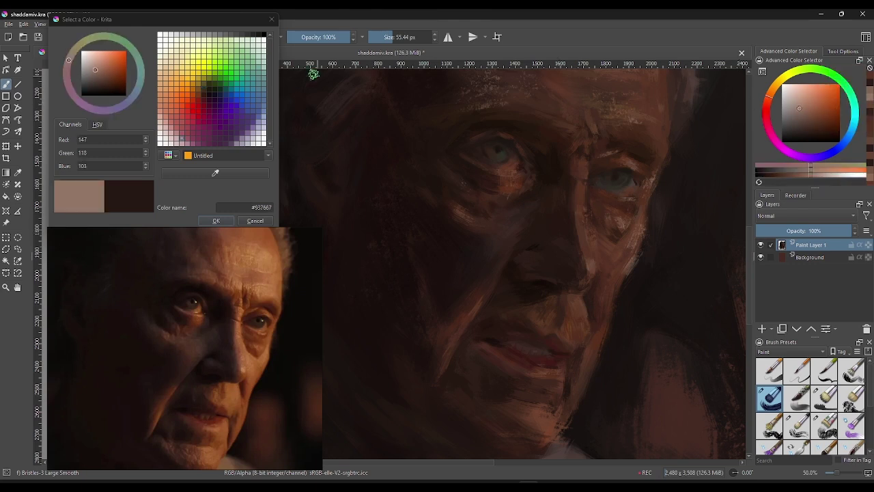
left_click(387, 37)
Step: Load the Dry Bristles brush, sample cheek browns, and enlarge it to about 52 px
key("slash")
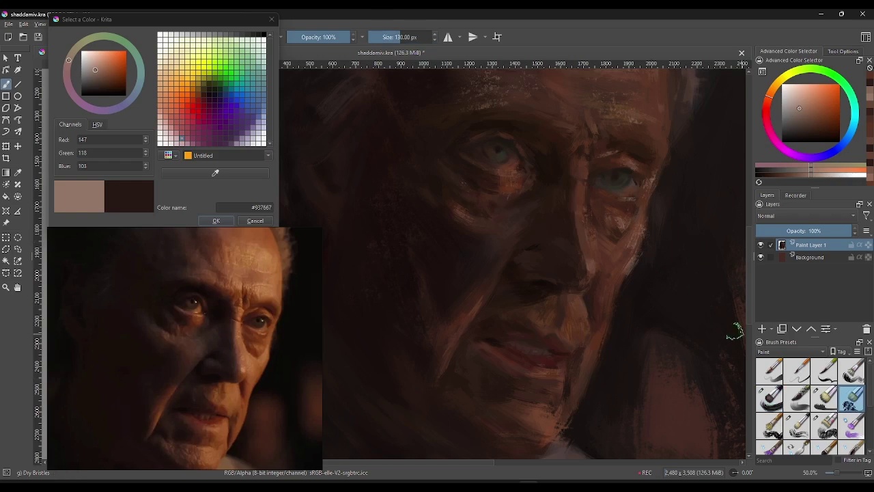
left_click(384, 37)
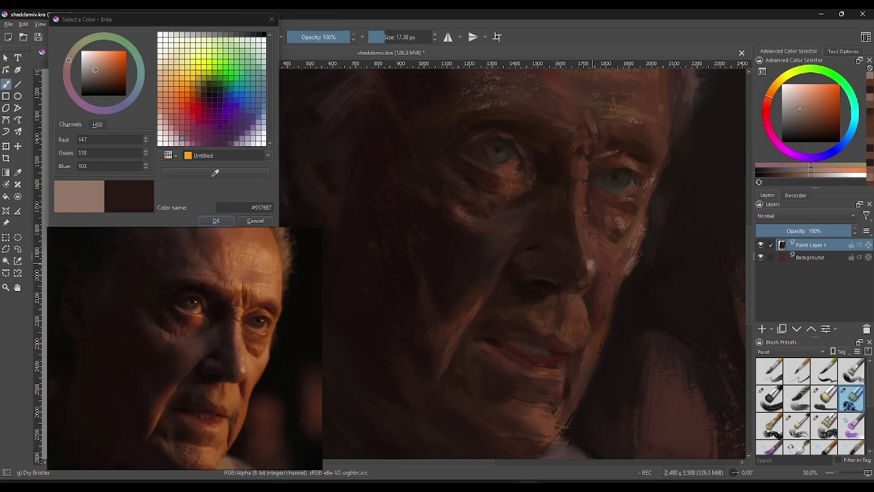
left_click(591, 258)
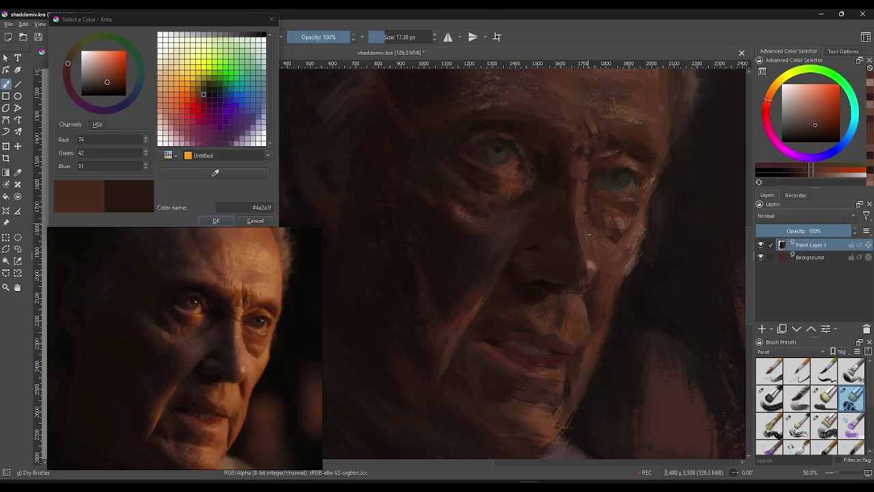
left_click(615, 253)
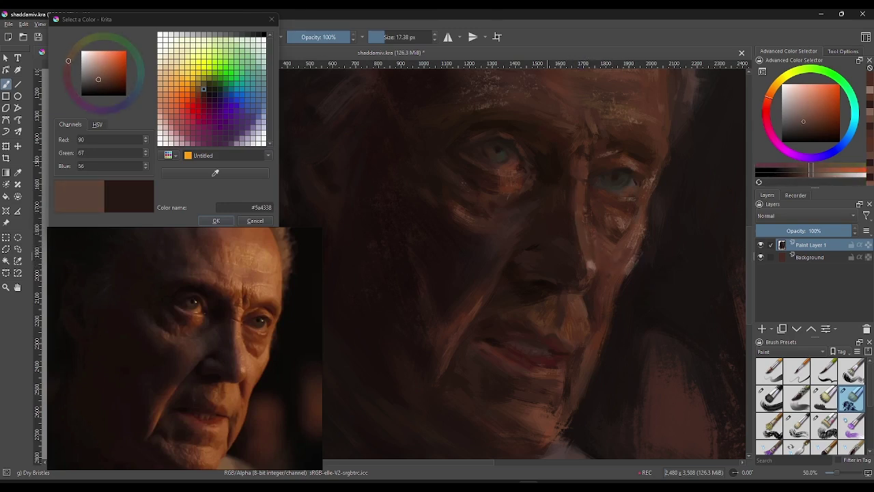
left_click(398, 32)
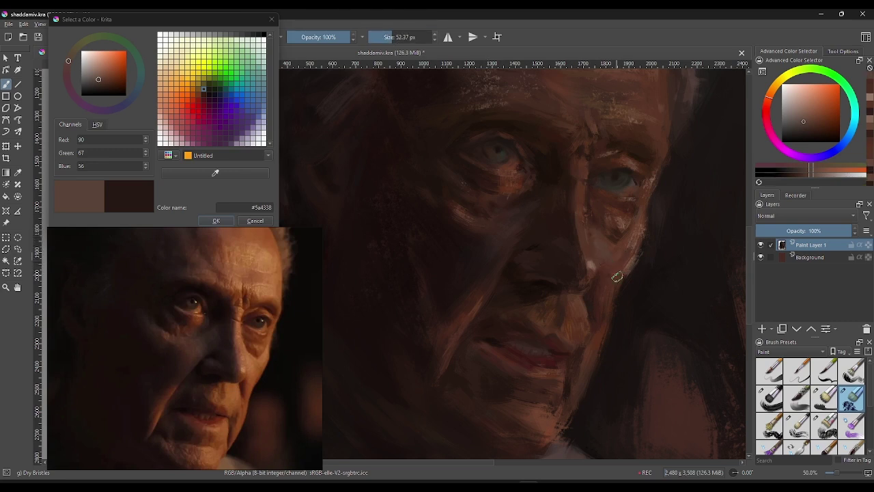
Step: Sample warm and deep shadow browns from beside the nose and below the eye
left_click(604, 240, "ctrl")
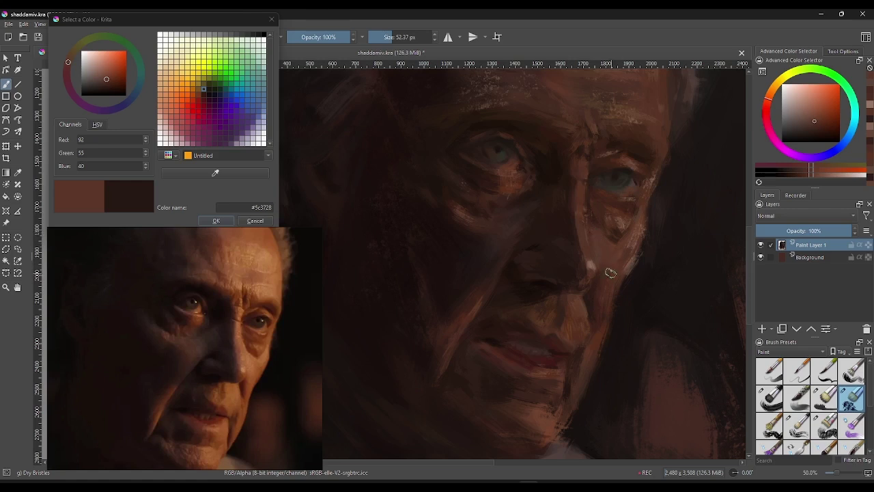
left_click(634, 257, "ctrl")
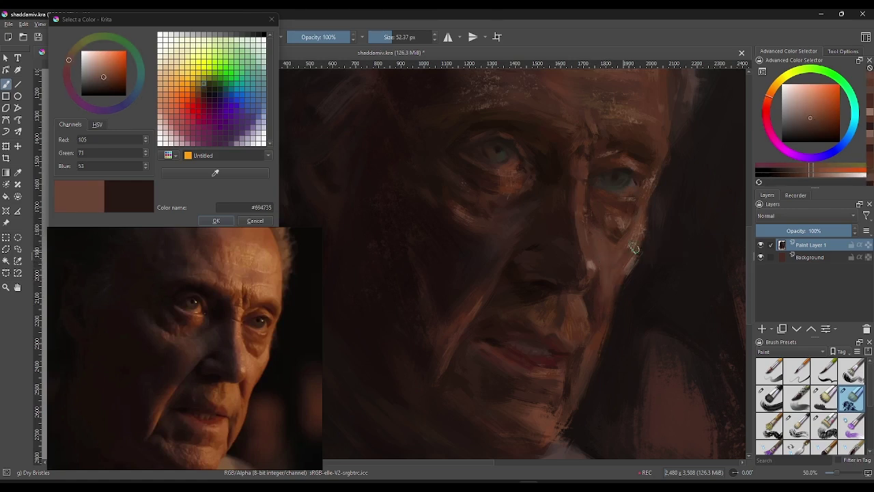
left_click(601, 229, "ctrl")
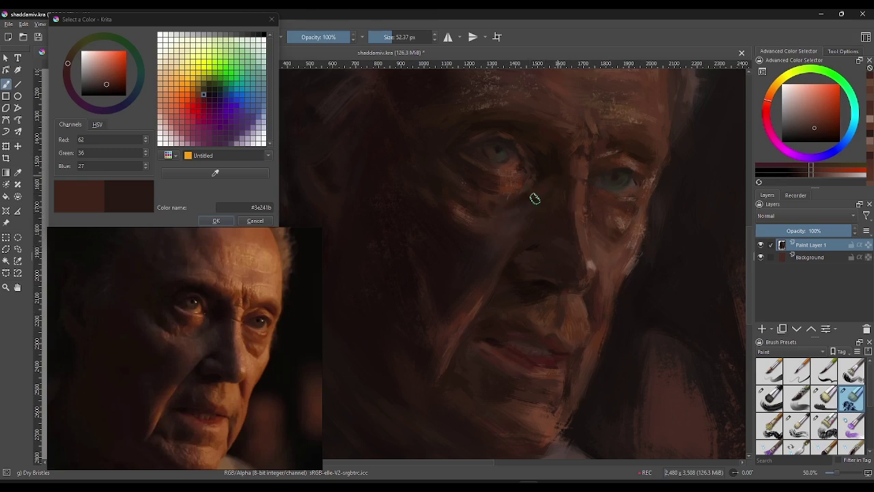
left_click(551, 170, "ctrl")
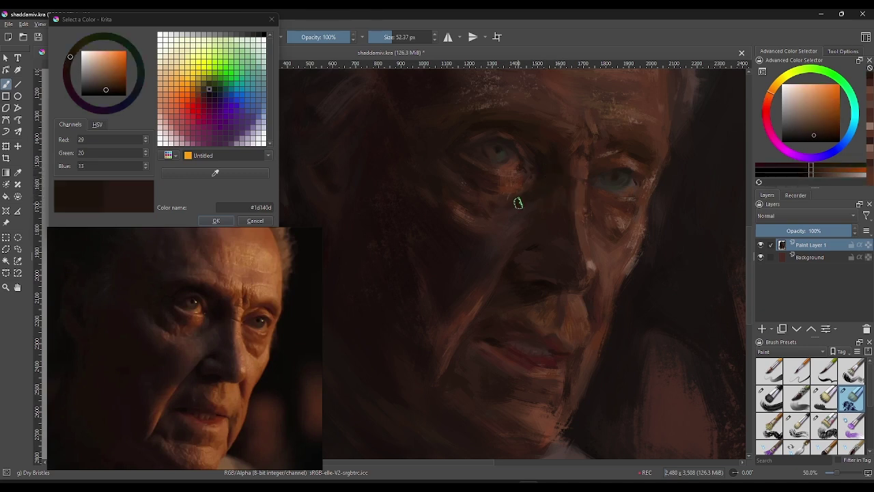
left_click(527, 203, "ctrl")
Step: Sample dark eye tones and a lighter skin tone, and load Dry Textured Creases at 11.10 px
left_click(534, 198, "ctrl")
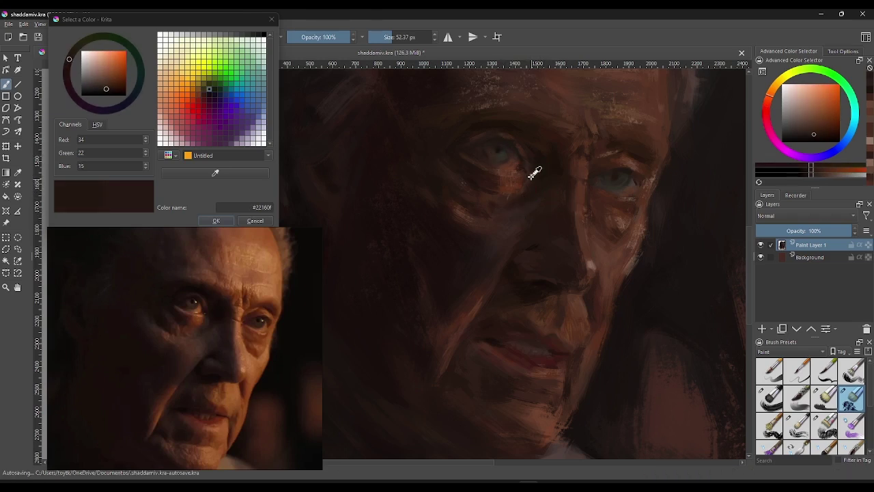
left_click(530, 172, "ctrl")
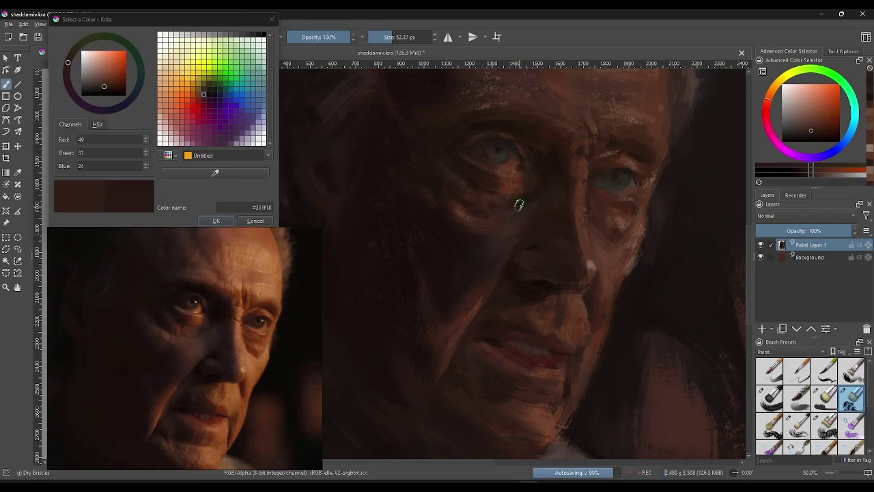
left_click(532, 170, "ctrl")
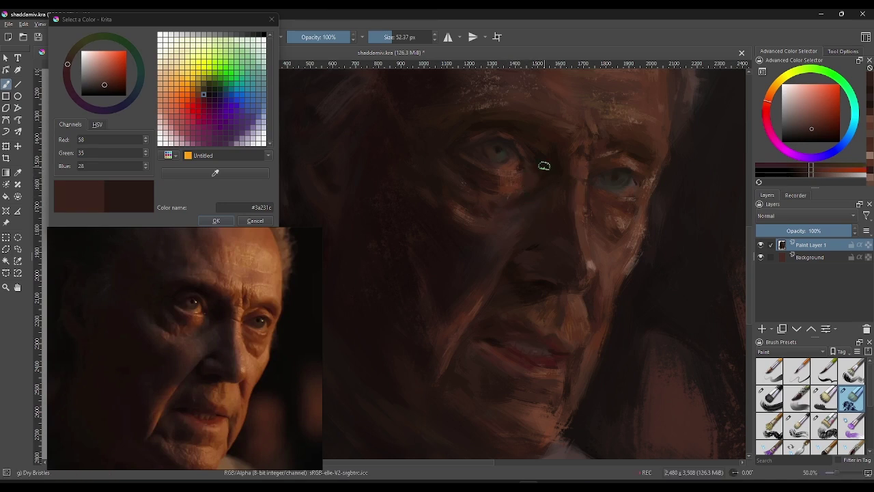
left_click(540, 172, "ctrl")
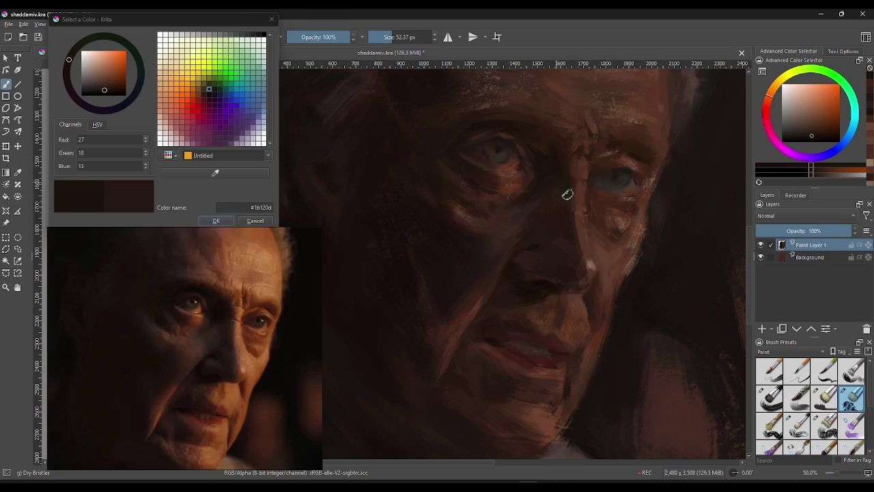
left_click(596, 258, "ctrl")
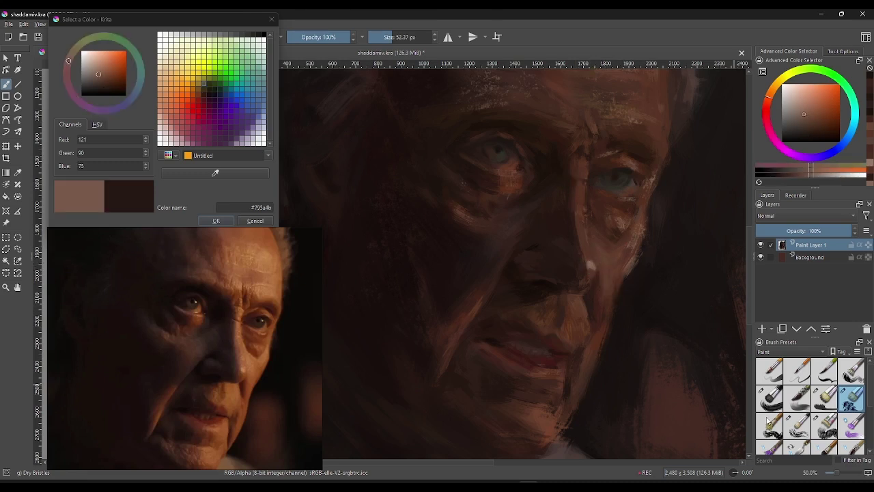
left_click(823, 429)
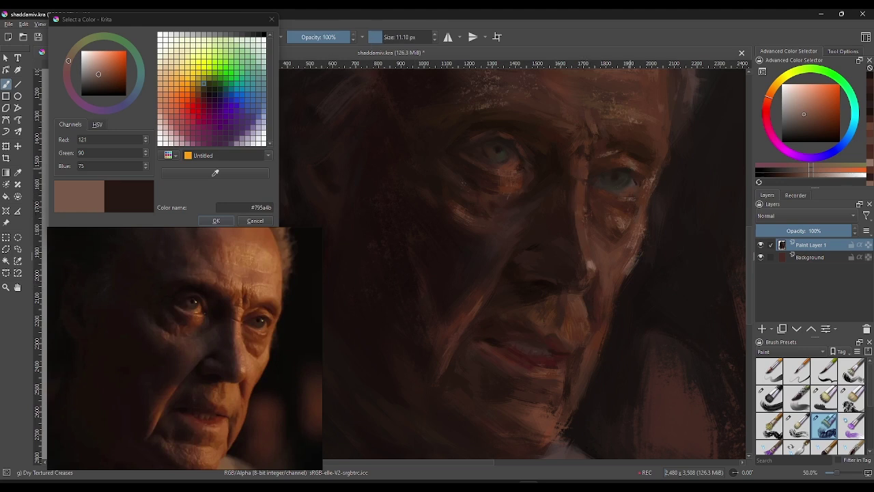
Step: Sample a warm brown near the eye, lighten it, and enlarge the brush to about 34 px
left_click(617, 187, "ctrl")
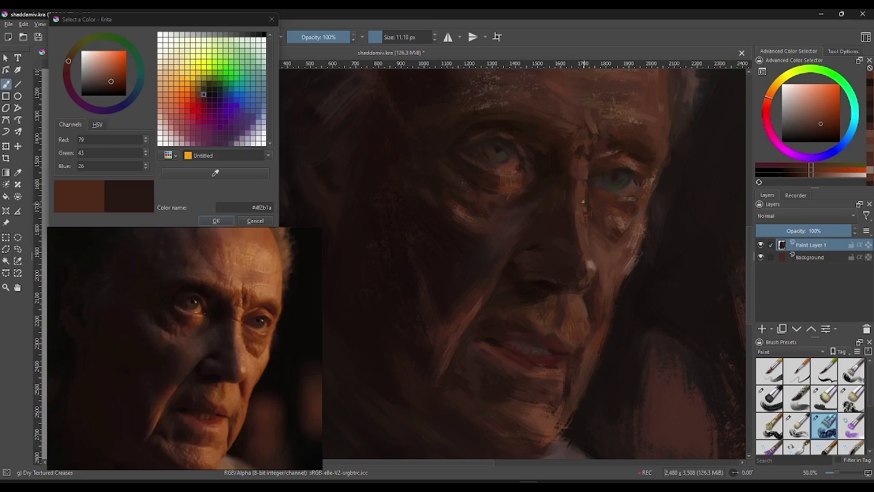
left_click(596, 190, "ctrl")
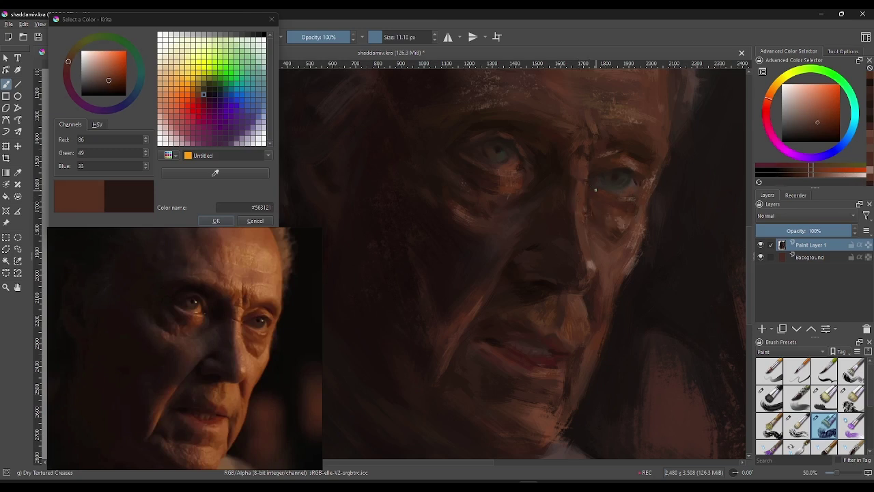
left_click(815, 177)
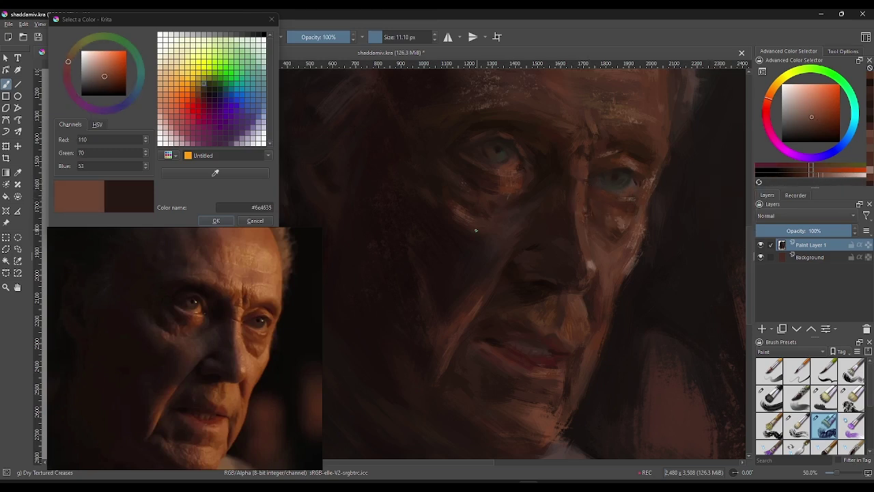
left_click(400, 37)
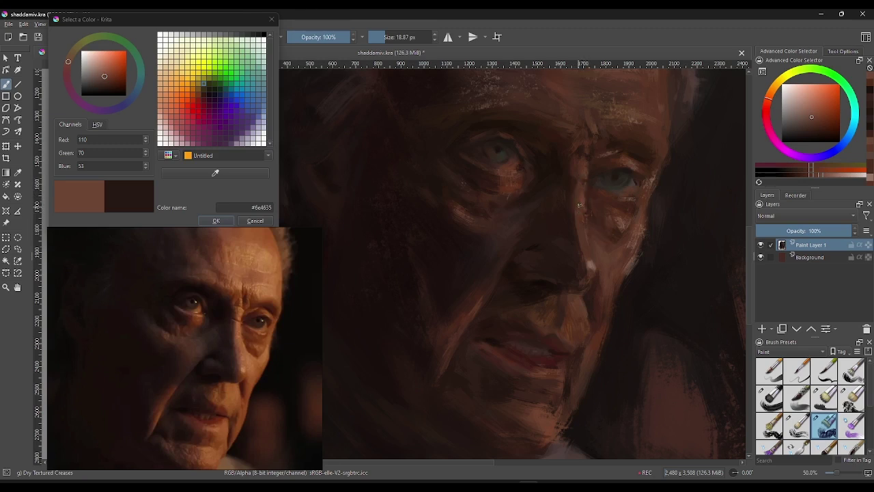
left_click(389, 36)
Step: Shade the cheek with reddish, mid and dark shadow browns sampled from the face
left_click(592, 231)
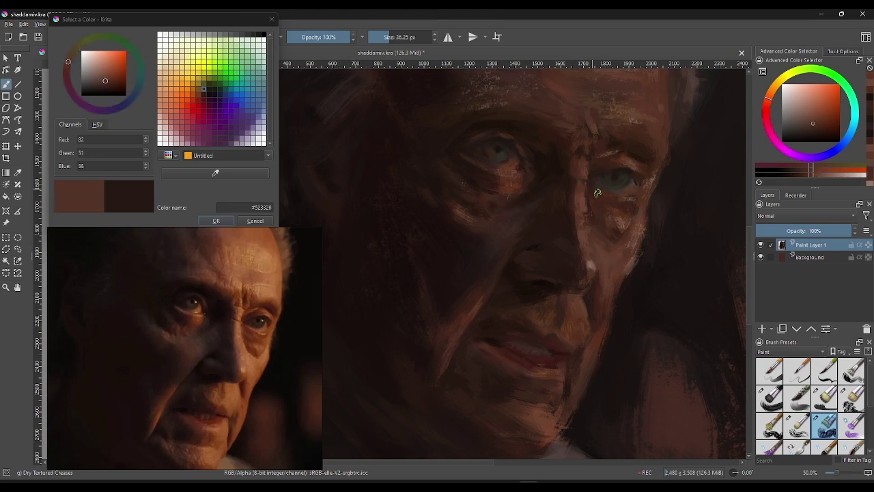
left_click(624, 156)
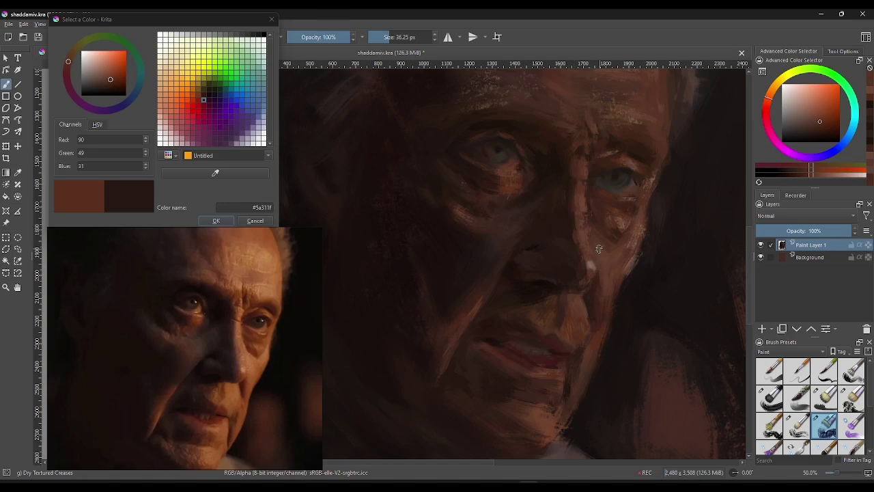
left_click(587, 248)
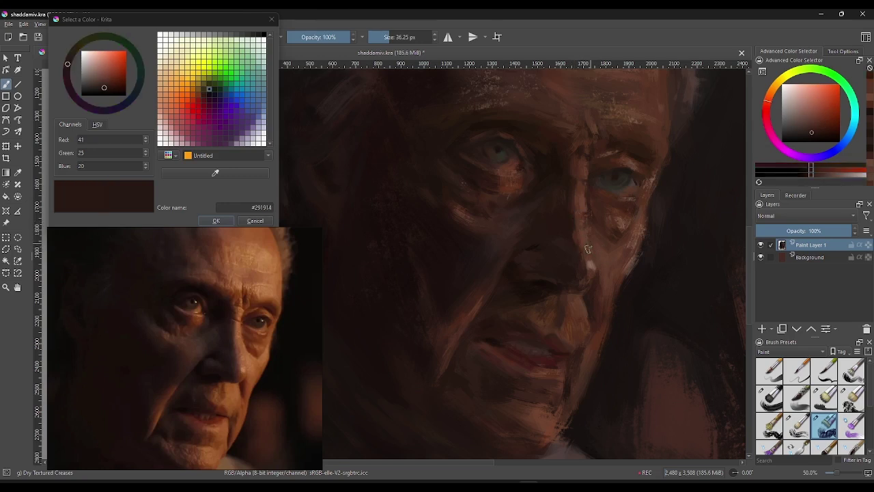
left_click(577, 210)
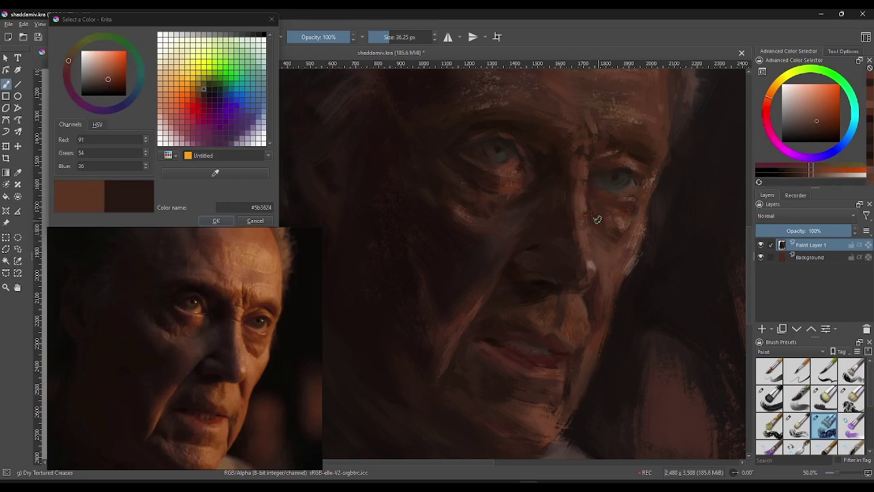
left_click(587, 248)
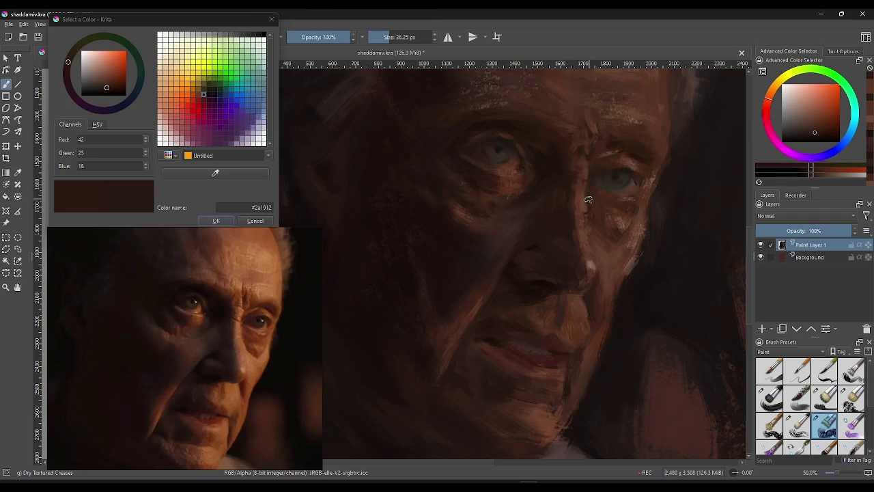
left_click(581, 167)
left_click(582, 181)
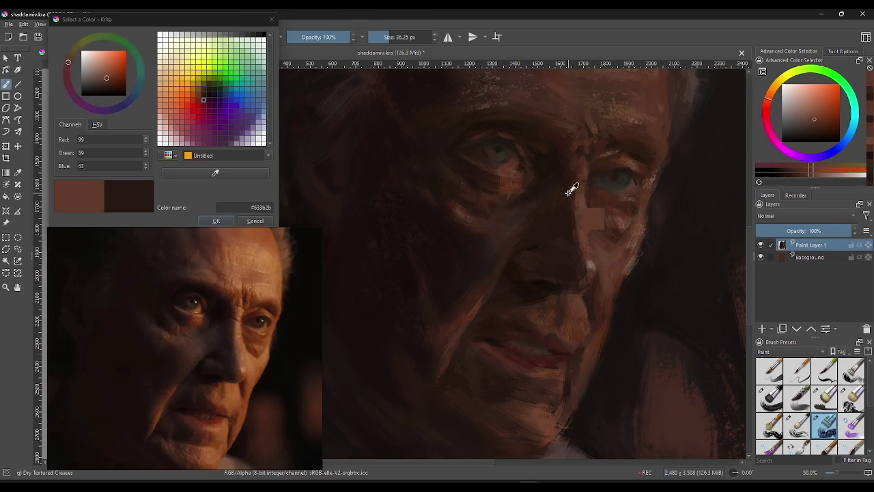
left_click(570, 189)
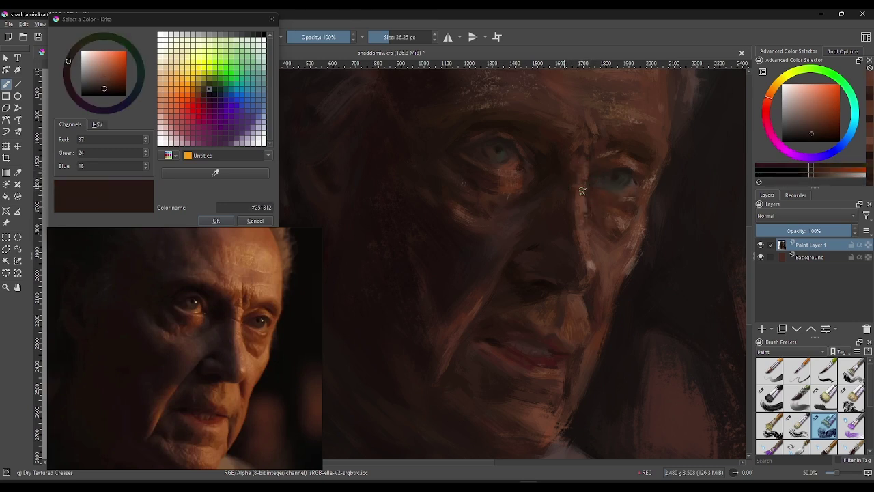
Step: Continue the cheek shadow with sampled browns down to #2d1b13, enlarging the brush to about 89 px
left_click(579, 238)
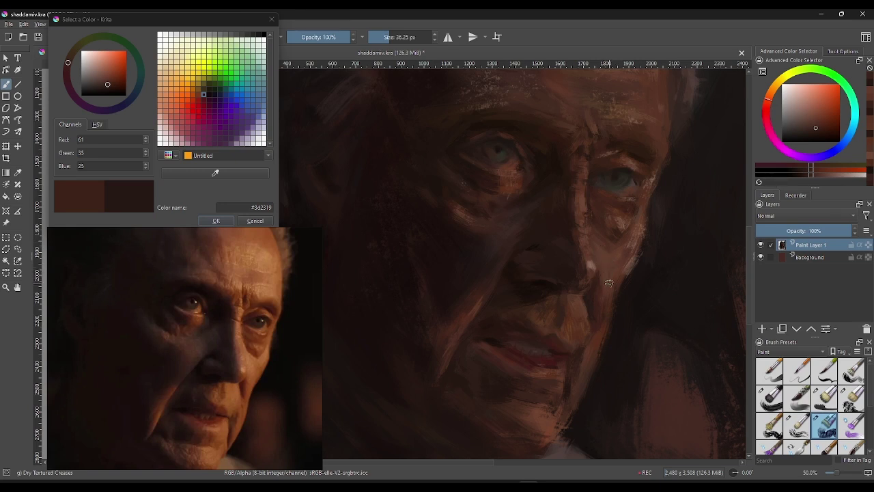
left_click(601, 268)
left_click(602, 268)
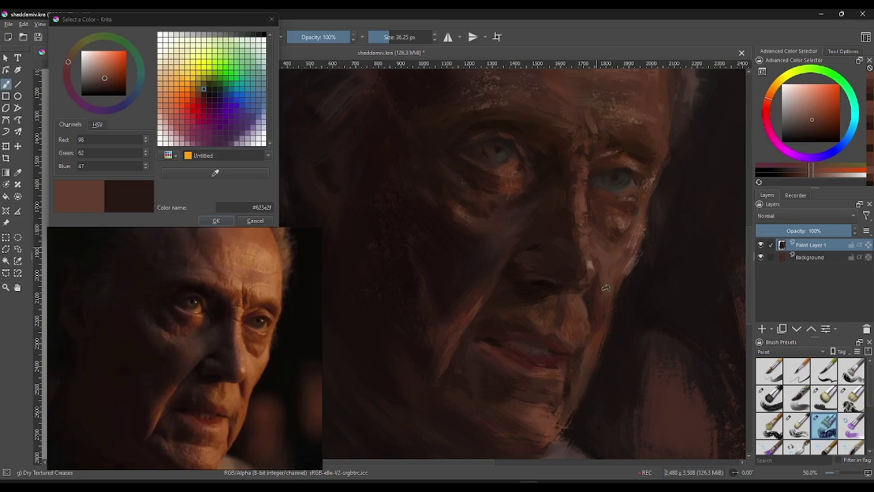
left_click(604, 258)
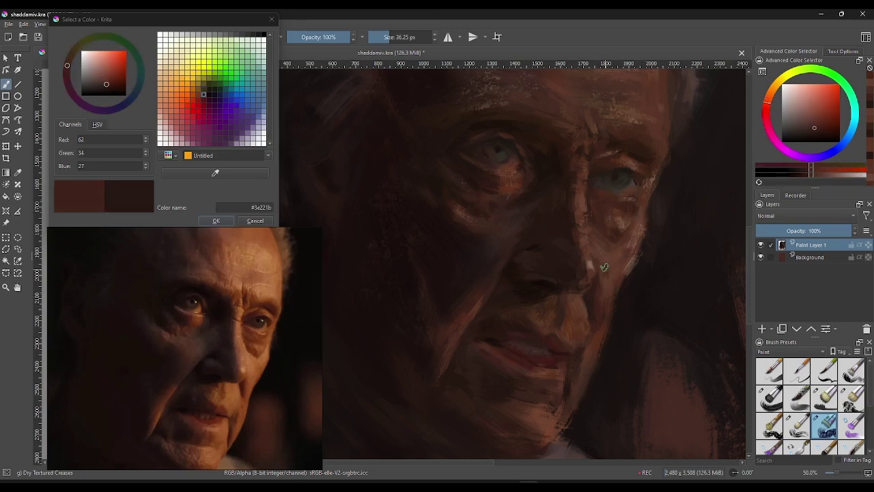
left_click(608, 186)
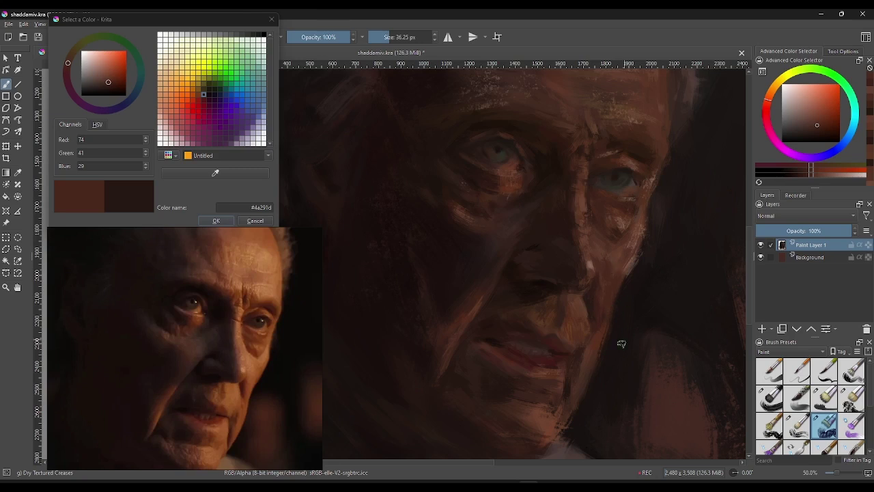
left_click(609, 318)
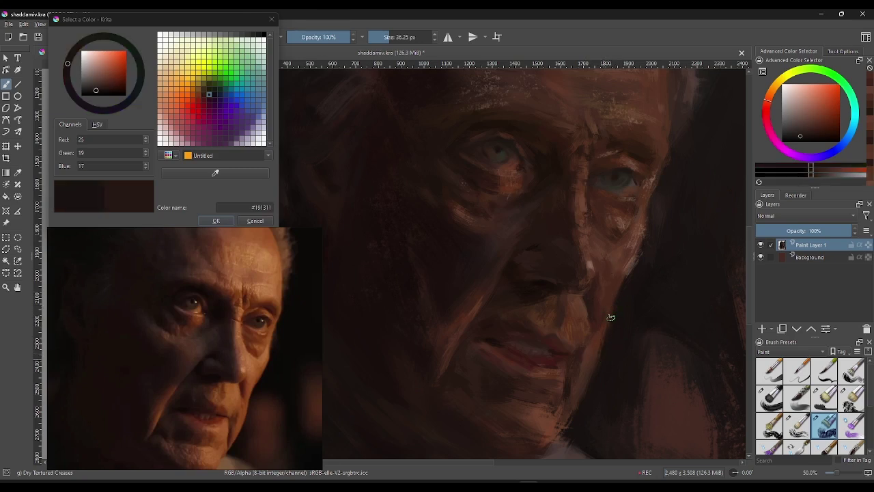
left_click(618, 381)
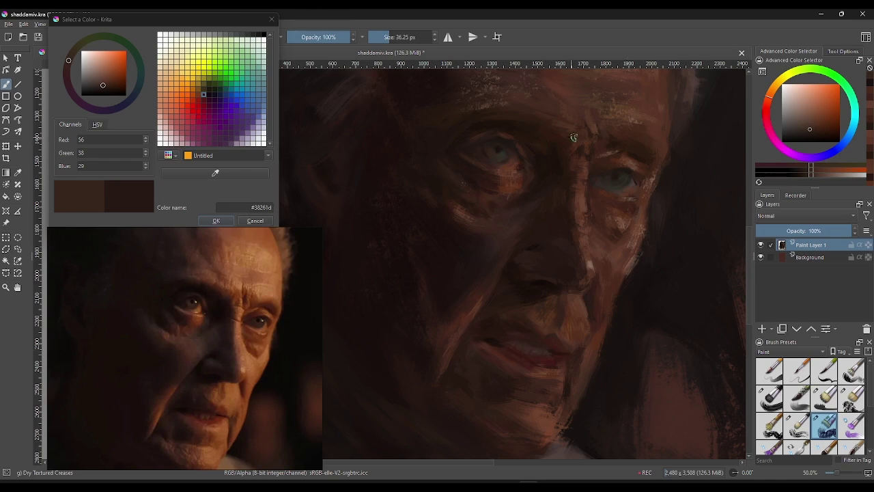
left_click(570, 191)
left_click_drag(569, 177, 605, 177)
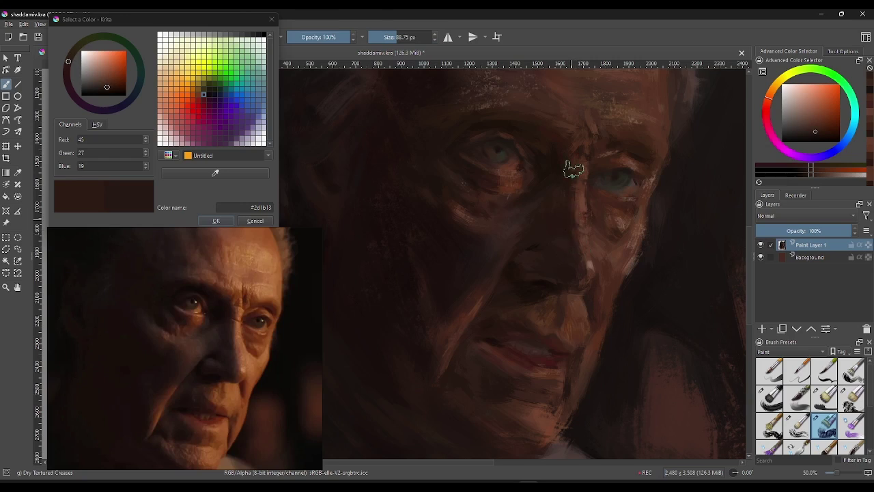
Step: Dab dark brown beside the right eye, pick a greyish brown shade, and shrink the brush to 12.39 px
left_click(600, 116)
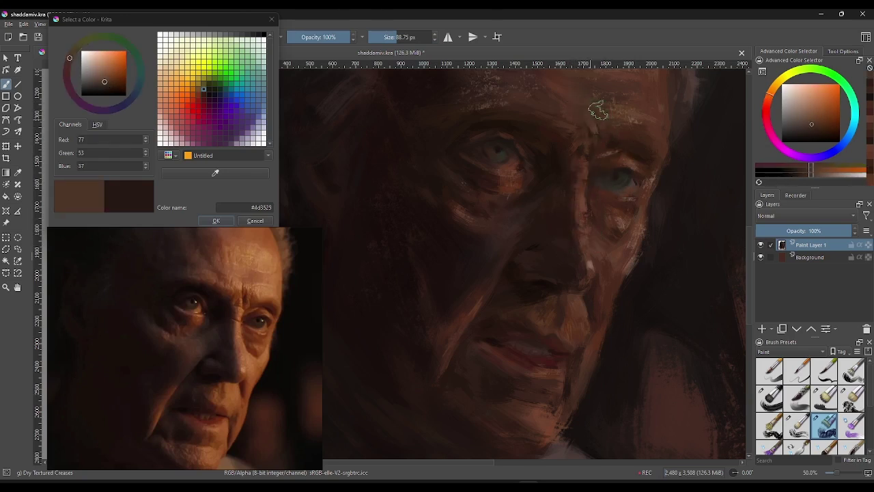
left_click(594, 103)
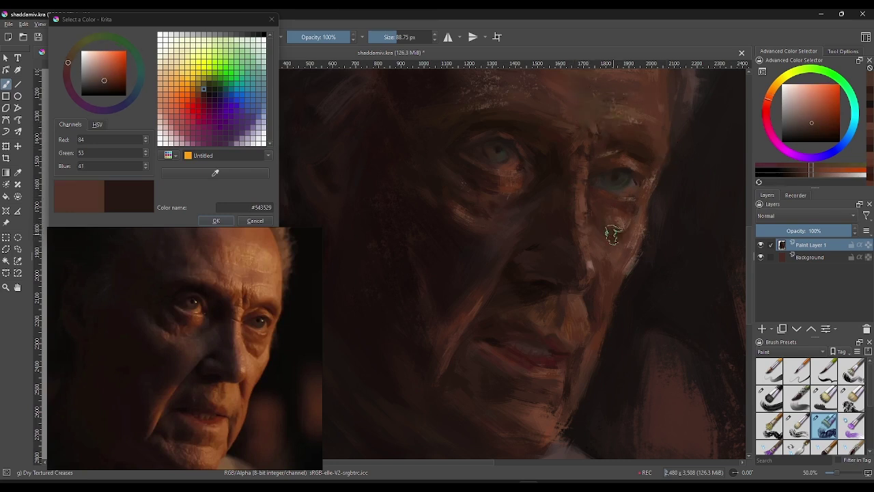
left_click(647, 189)
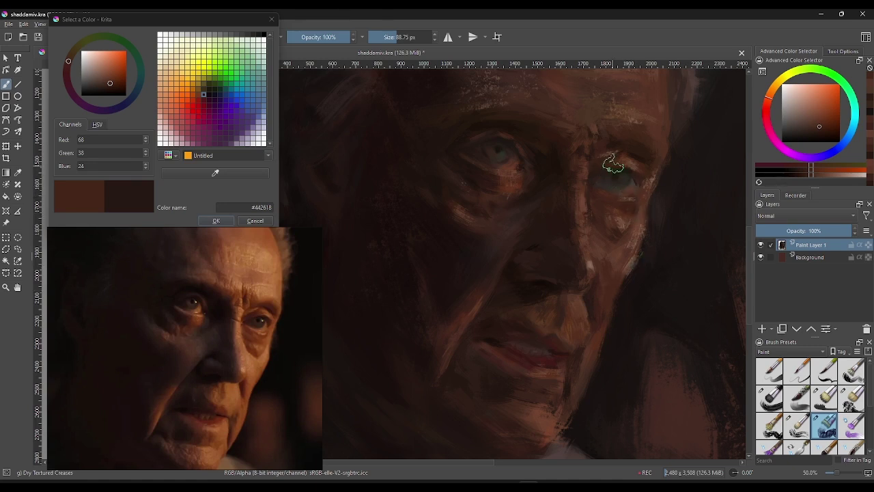
left_click(639, 178)
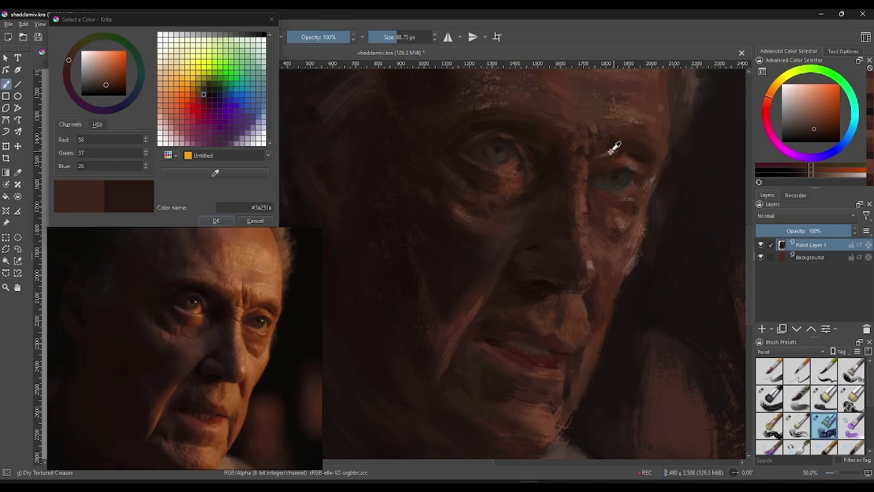
left_click(481, 153, "ctrl")
left_click(475, 153, "ctrl")
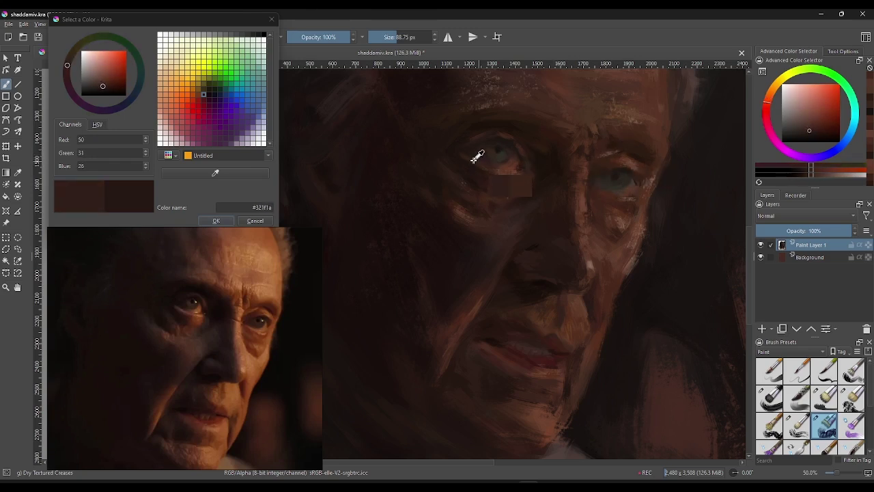
left_click(814, 173)
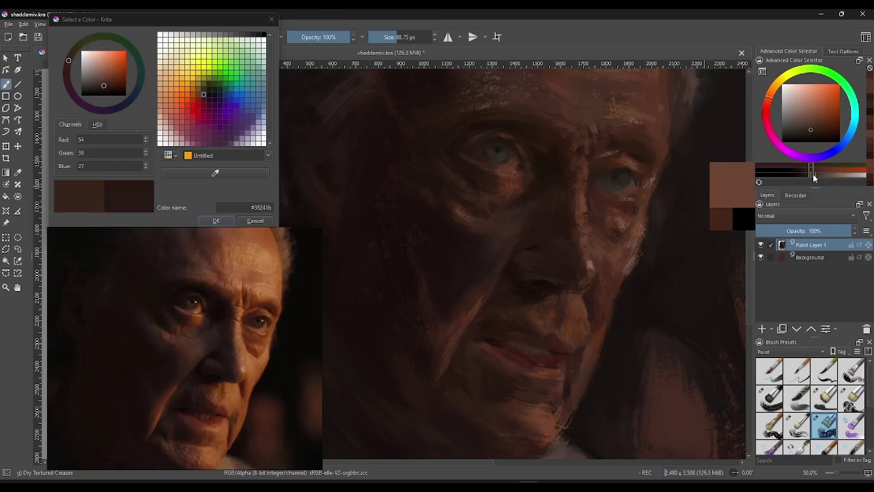
left_click_drag(393, 31, 386, 34)
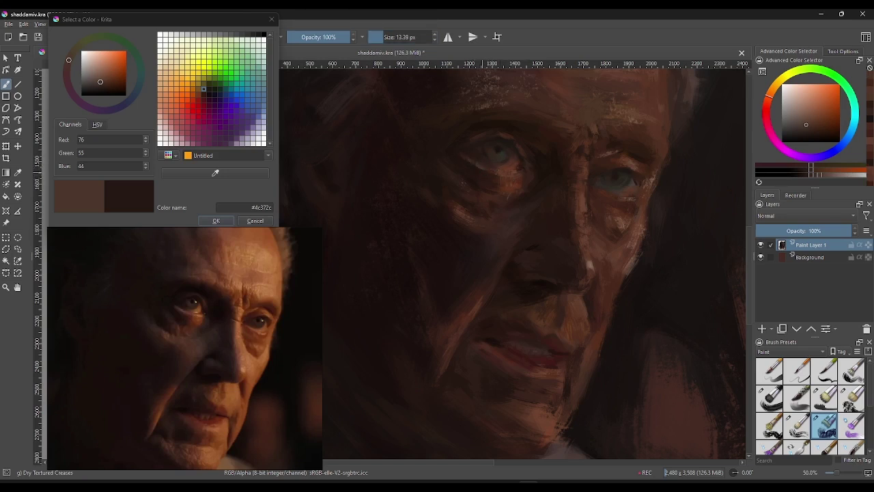
Step: Sample dark and warm browns near the eye, lighten the shade, and paint a short stroke beside it
left_click(106, 88)
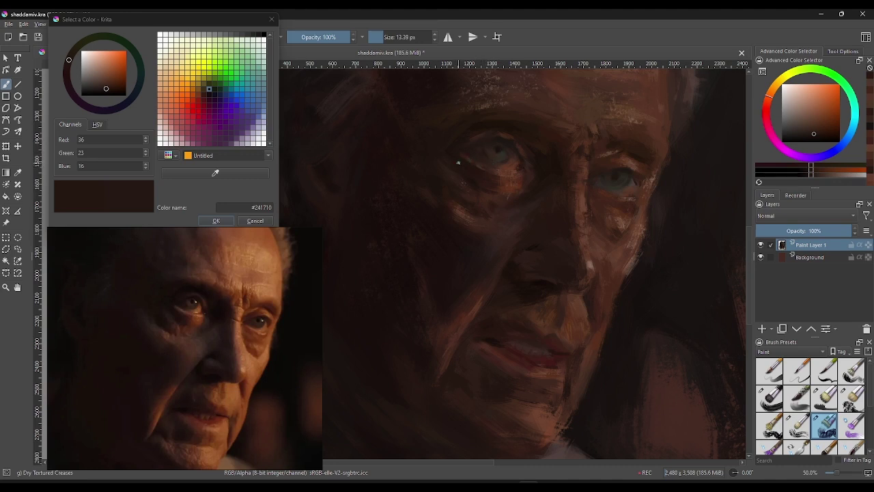
left_click(467, 158)
left_click(466, 156)
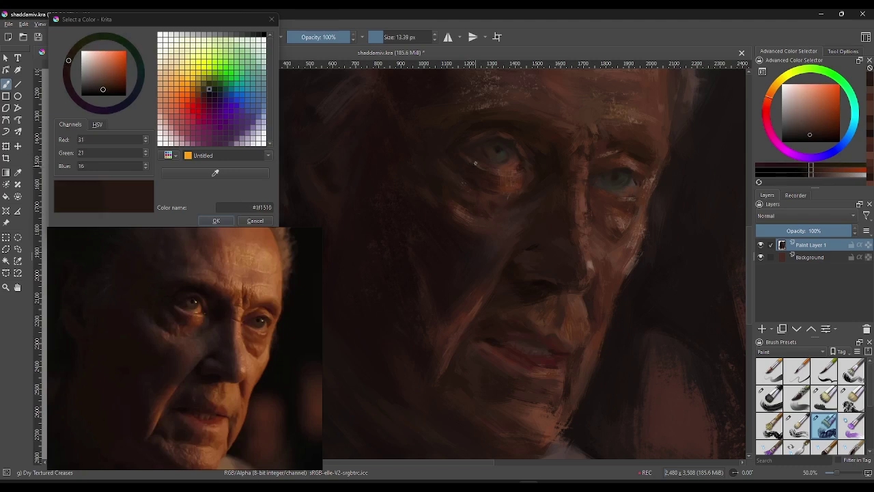
left_click(487, 166)
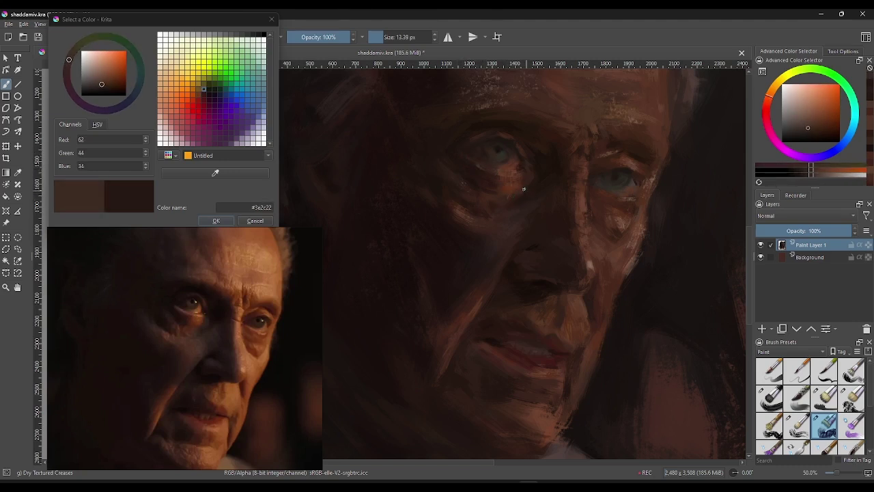
left_click(506, 175)
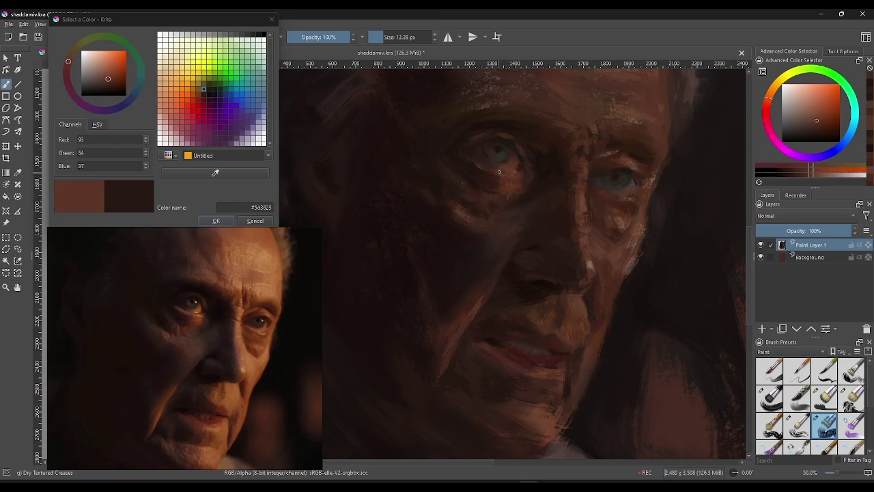
left_click(511, 180)
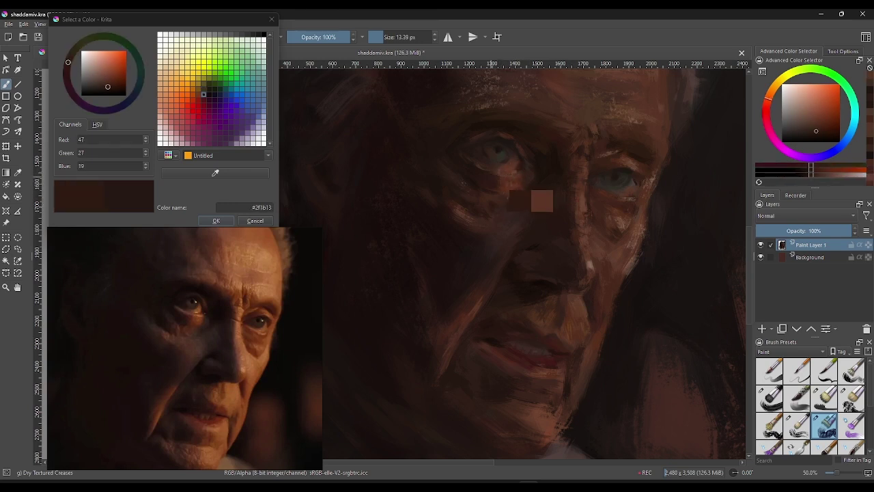
left_click(623, 217)
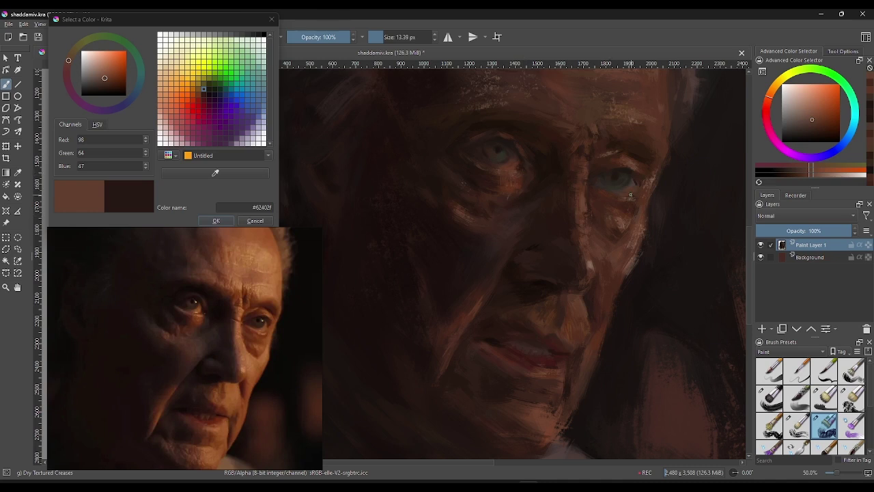
left_click_drag(518, 174, 533, 175)
left_click(824, 176)
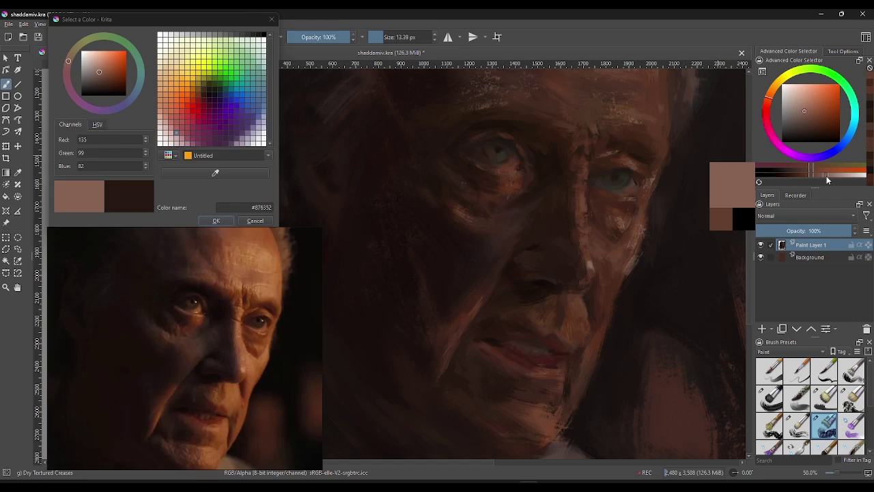
left_click_drag(511, 171, 514, 172)
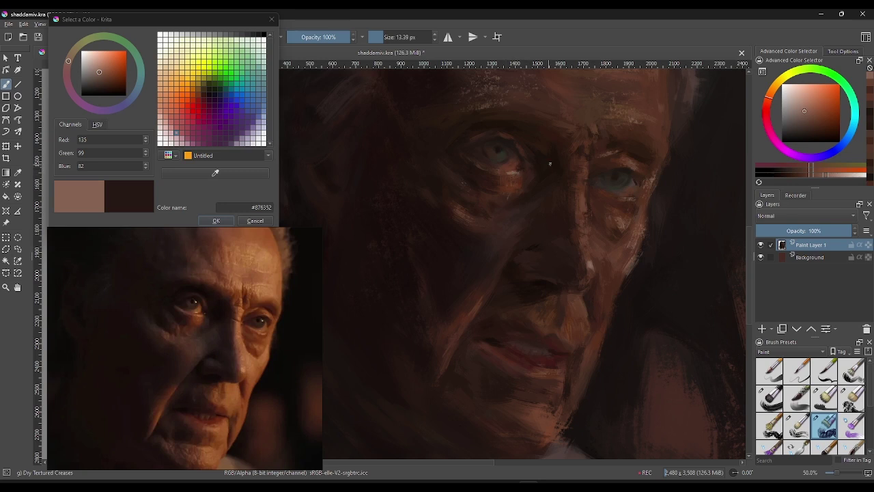
left_click(514, 173, "ctrl")
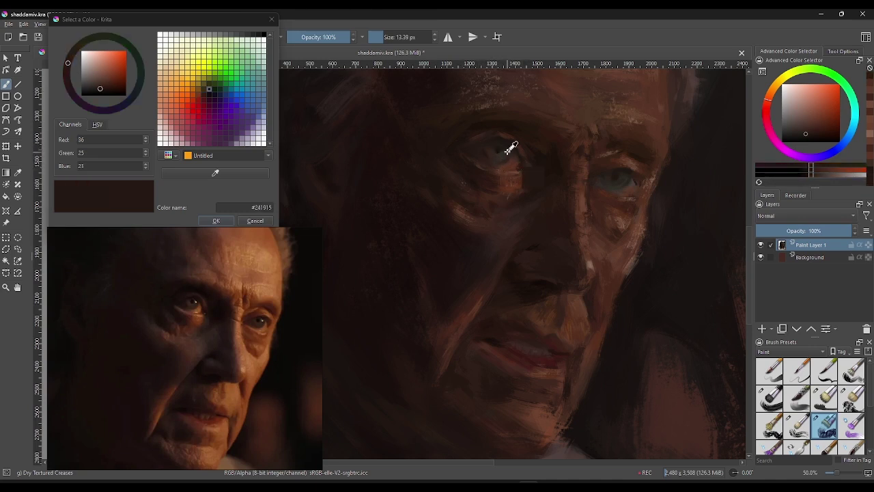
Step: Alternate dark eye browns, the nose highlight and cheek browns for small strokes around the eyes
left_click(503, 175)
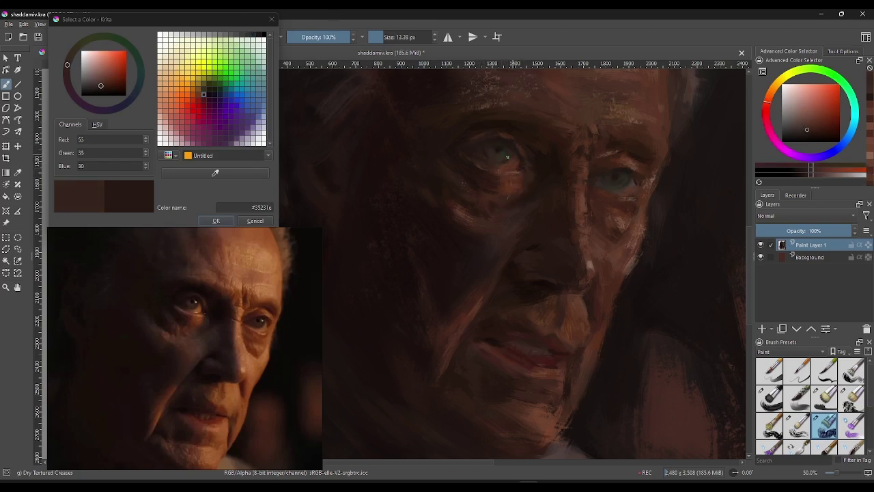
left_click(514, 166)
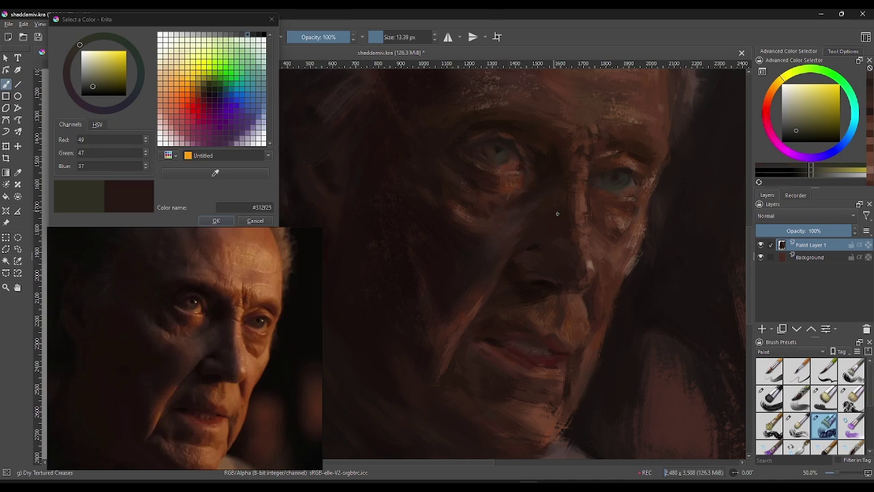
left_click(588, 259)
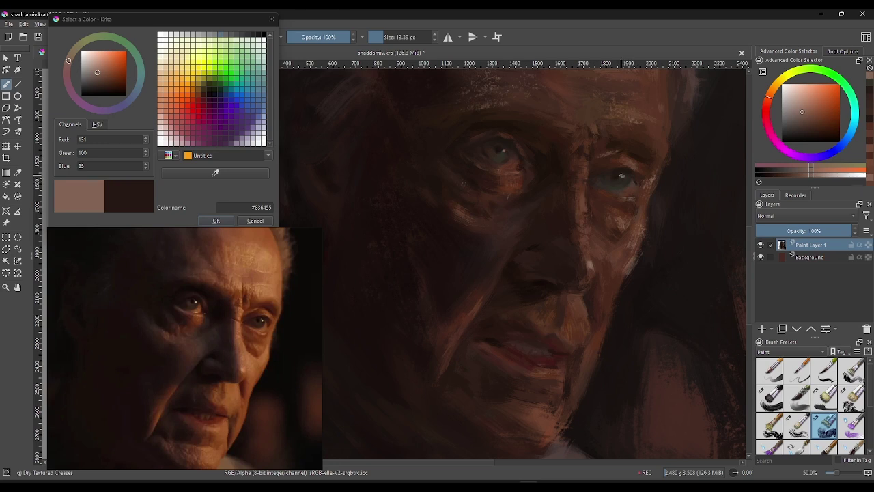
left_click(619, 179)
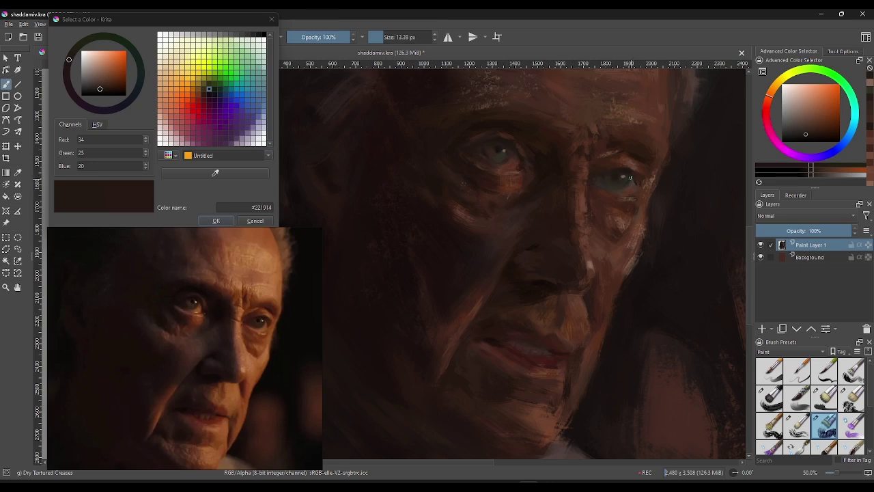
left_click(638, 208)
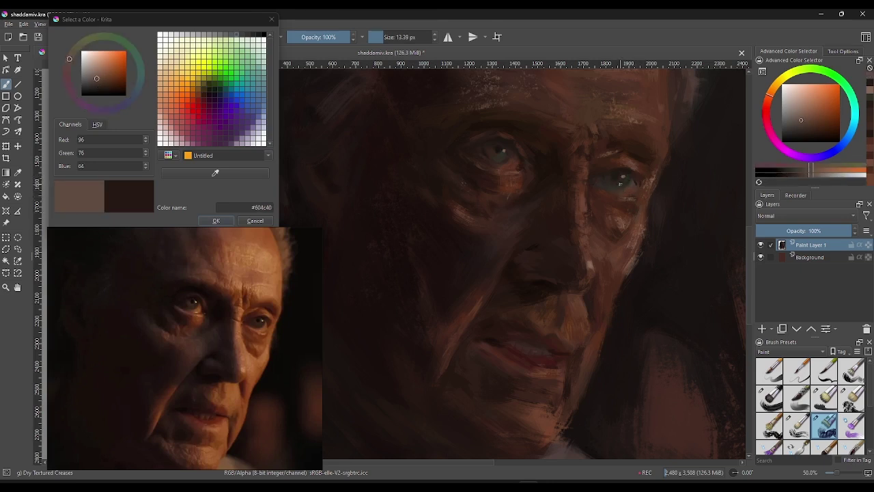
left_click(613, 176)
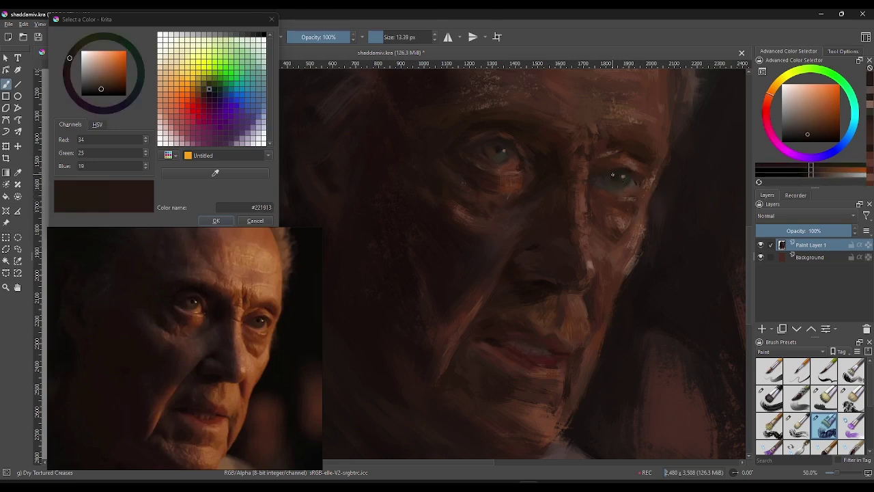
left_click(625, 199)
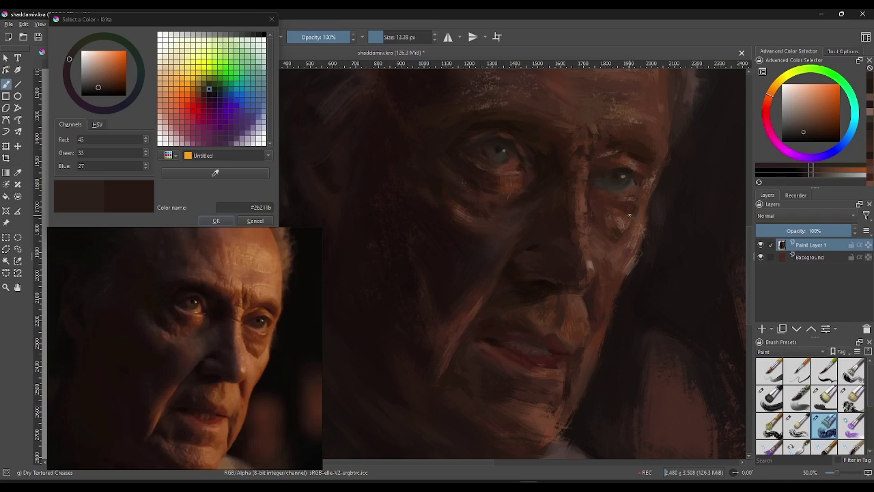
left_click(524, 172)
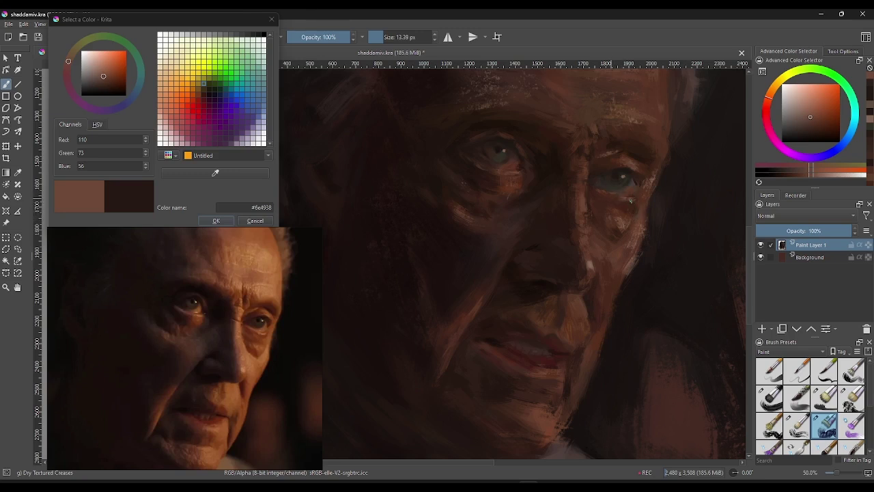
left_click(634, 192)
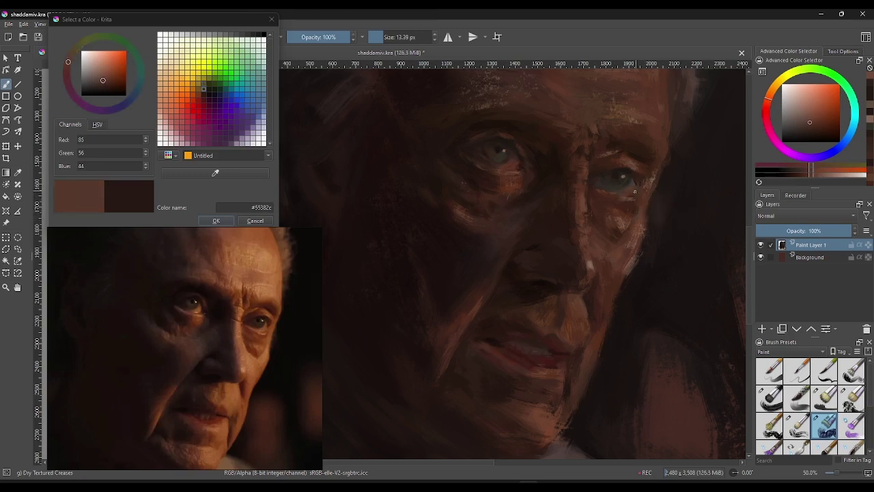
left_click(626, 193)
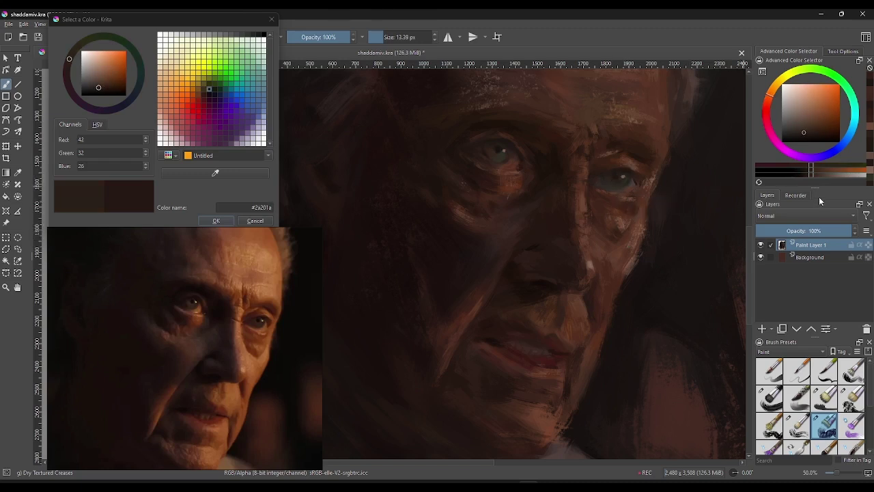
Step: Sample dark reddish browns near the eye, lighten to #5f4034, and enlarge the brush to 33.94 px
left_click(815, 176)
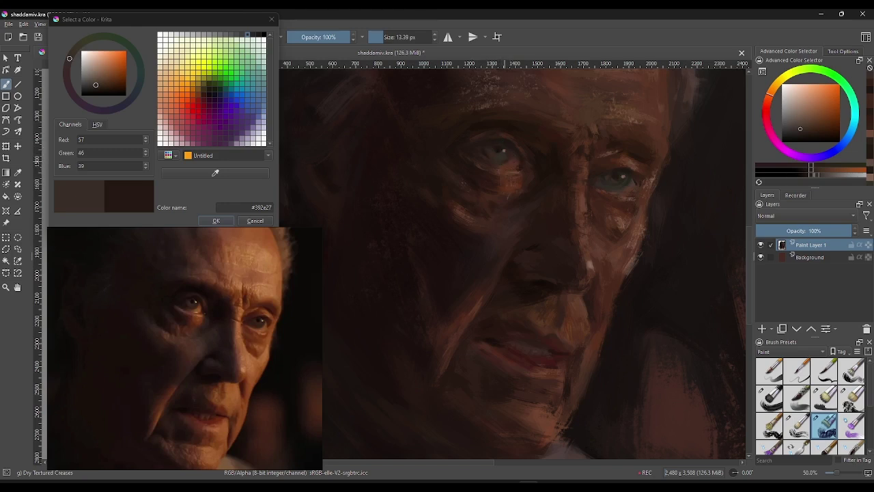
left_click(490, 157)
left_click(507, 159)
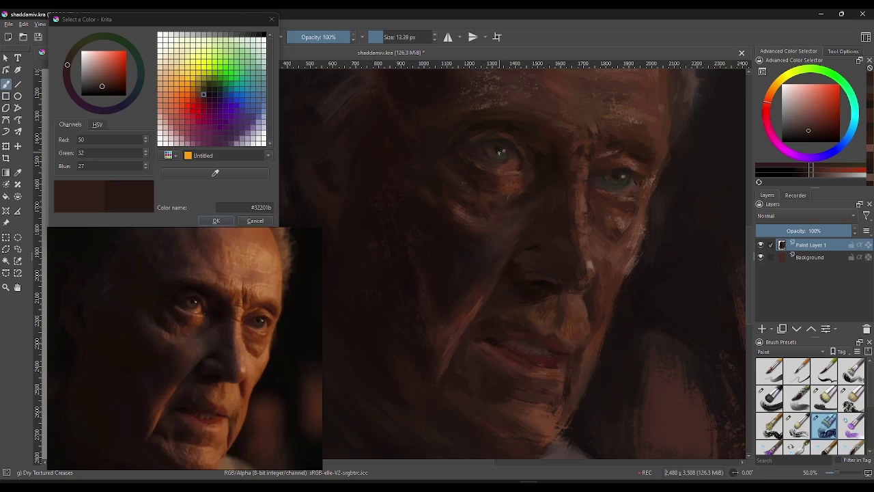
left_click(500, 161)
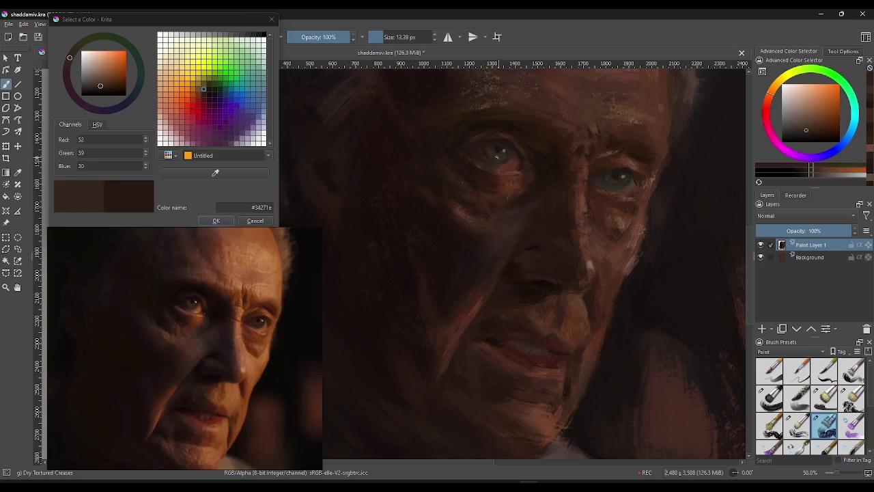
left_click(627, 179)
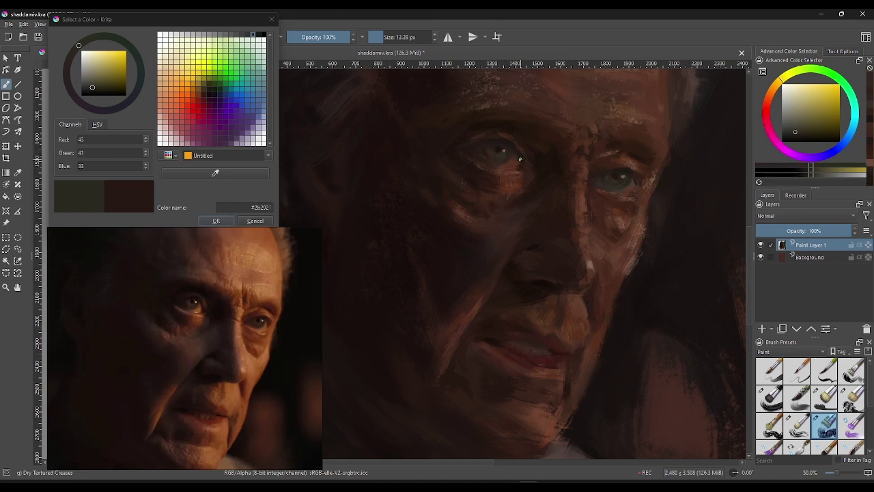
left_click(506, 162)
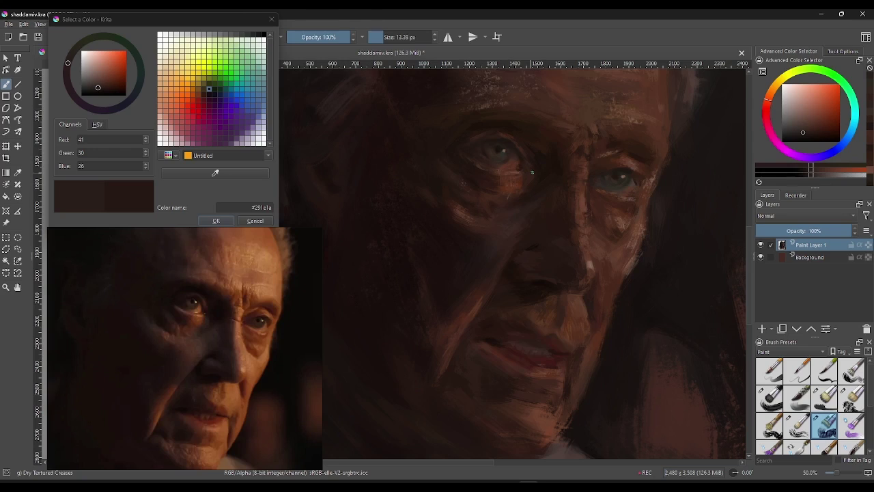
left_click(519, 155)
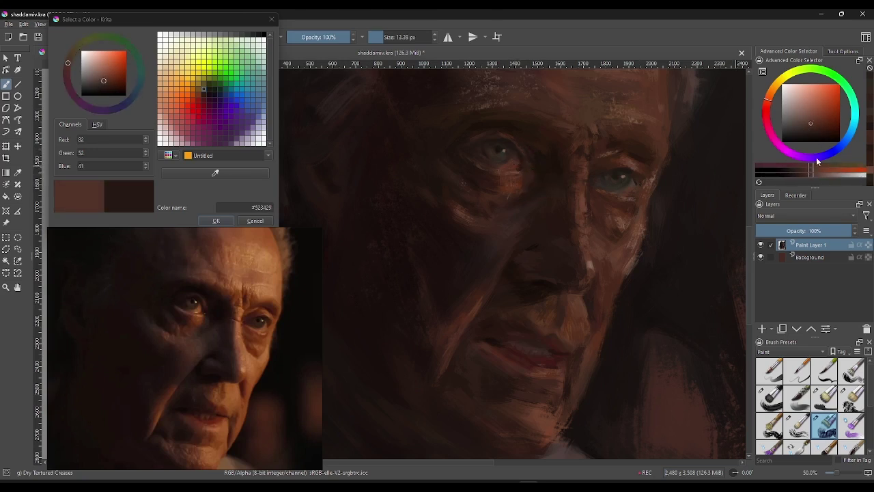
left_click(812, 176)
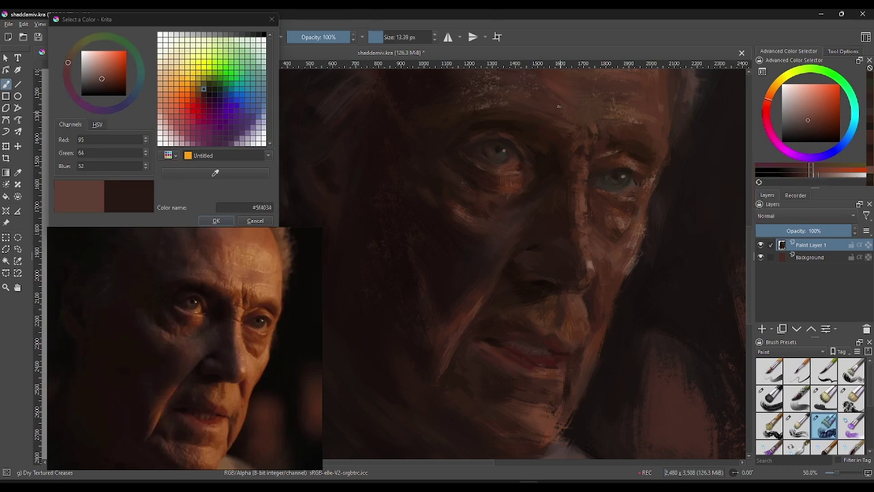
left_click(398, 36)
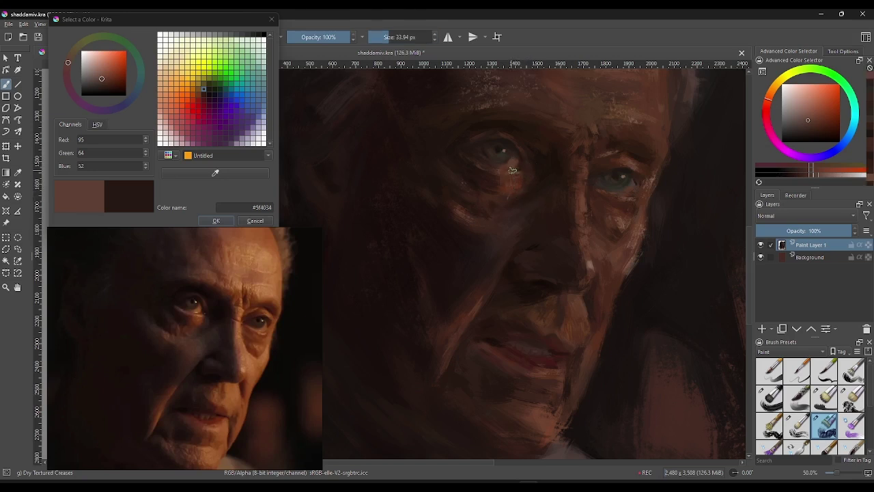
Step: Sample browns near the eye and set the brush size to about 32 px
left_click(514, 152)
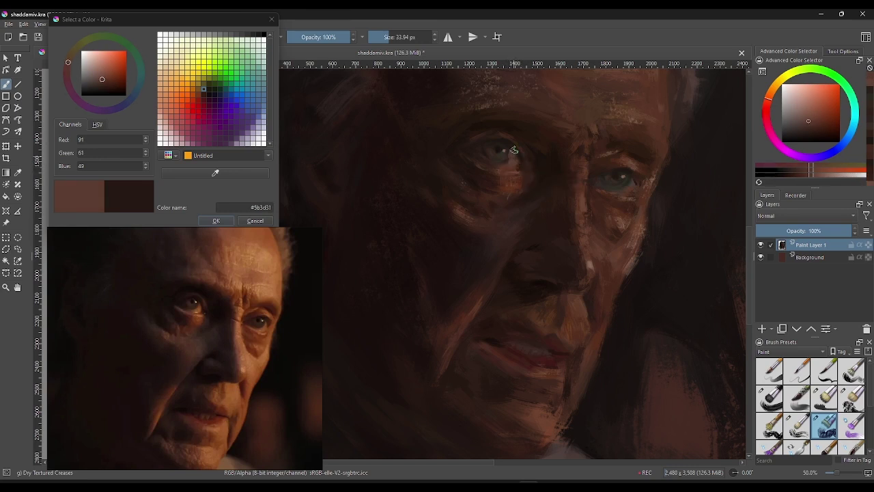
left_click(513, 182)
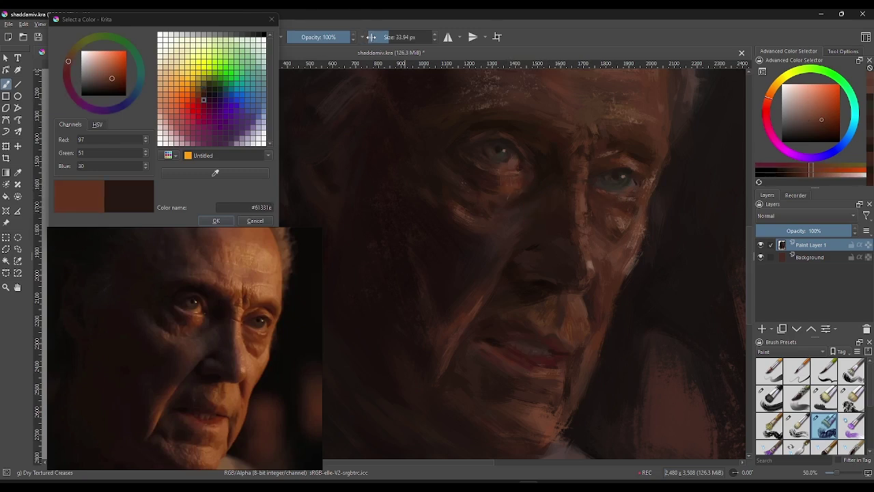
left_click(372, 37)
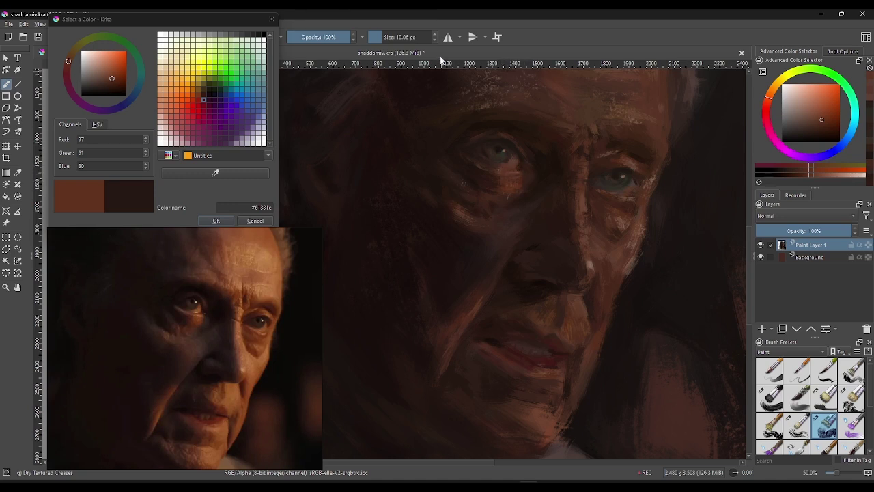
left_click(389, 37)
left_click_drag(381, 33, 373, 35)
Step: Paint a small dark stroke below the eye, then undo it
left_click(516, 156, "ctrl")
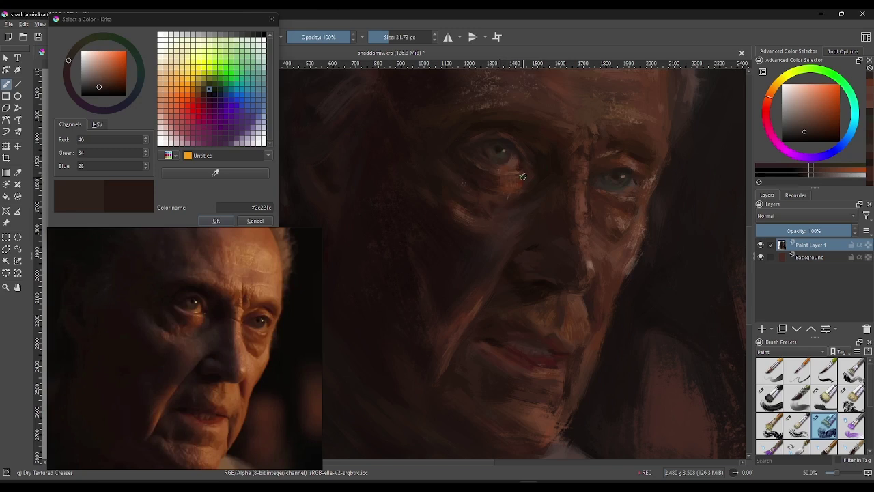
left_click_drag(525, 177, 530, 194)
left_click(523, 176, "ctrl")
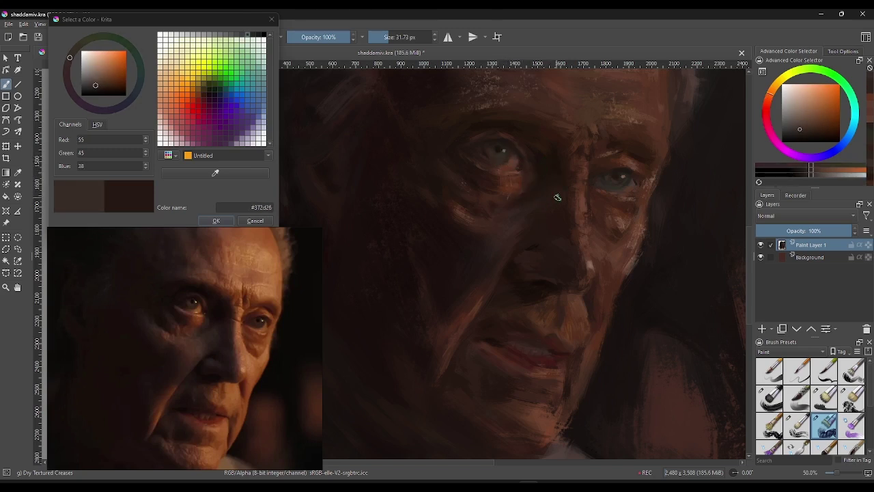
key("ctrl+z")
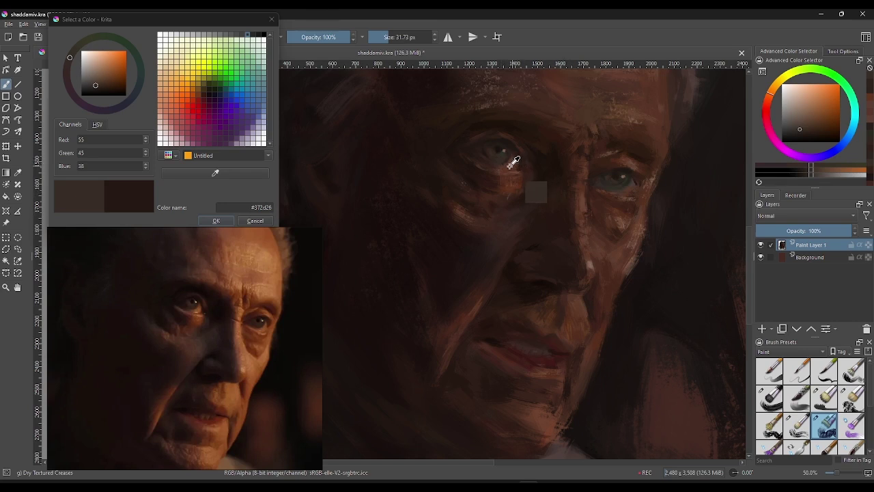
left_click(526, 179, "ctrl")
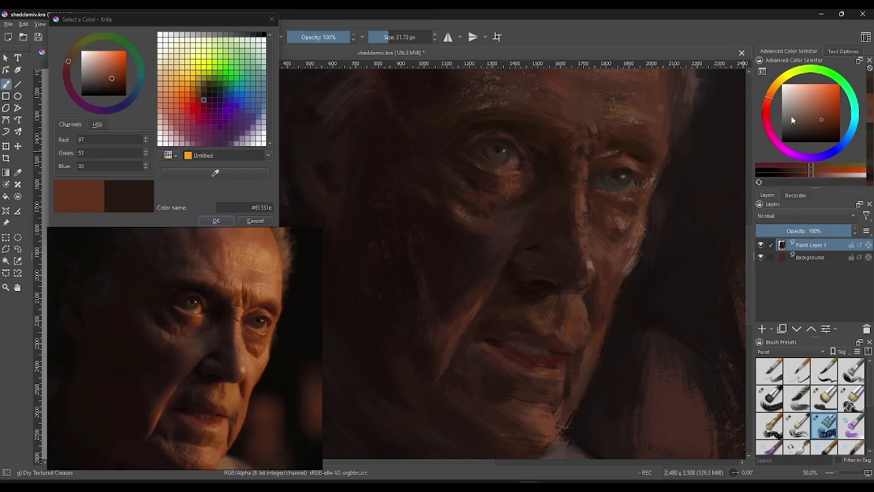
Step: Pick a lighter warm tan, shrink the brush to about 17 px, and sample muted skin tones
left_click(814, 177)
left_click_drag(815, 177, 829, 176)
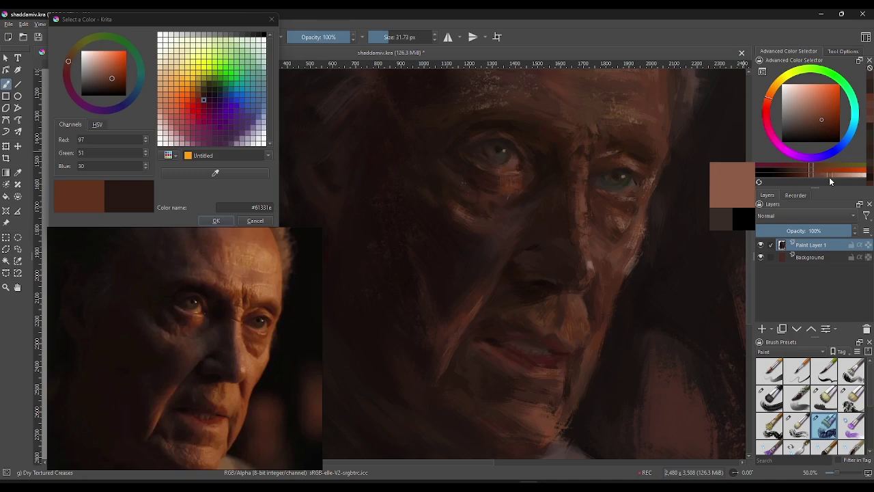
key("bracketleft")
key("bracketleft")
key("bracketleft")
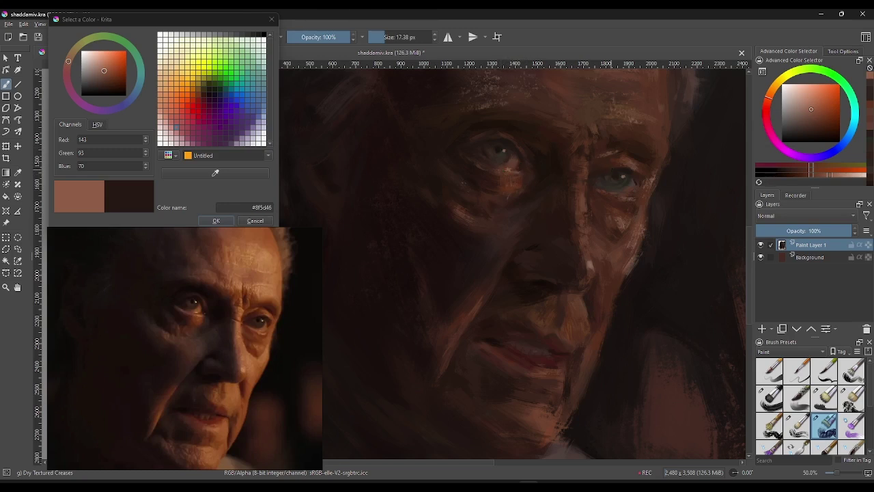
left_click(517, 167)
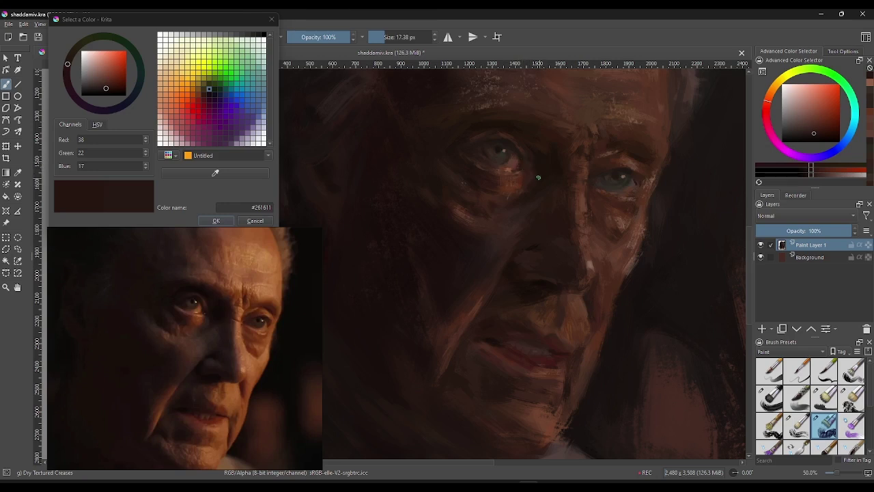
left_click(530, 155, "ctrl")
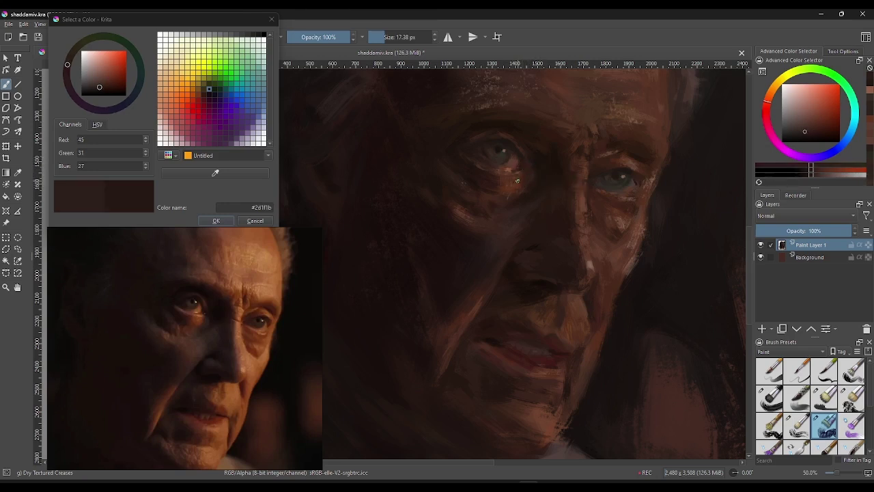
left_click(517, 180, "ctrl")
left_click(593, 257, "ctrl")
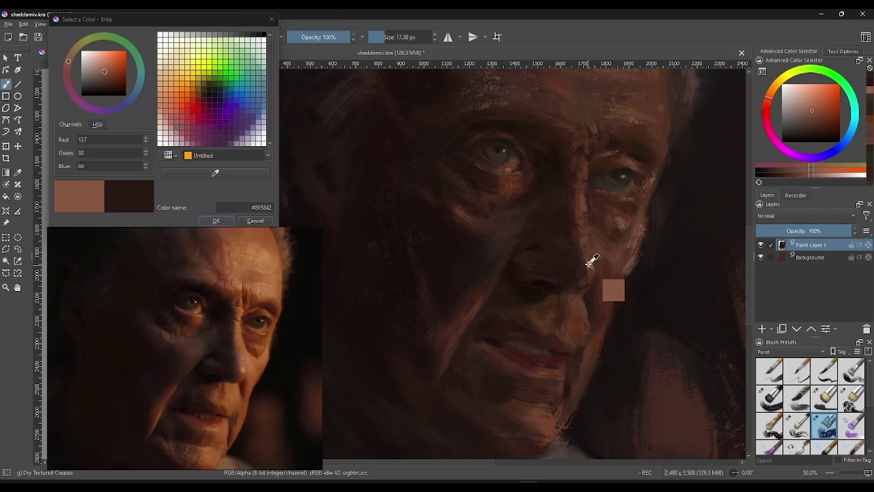
Step: Shrink the brush and dab small light and reddish-brown marks under the left eye
left_click(381, 37)
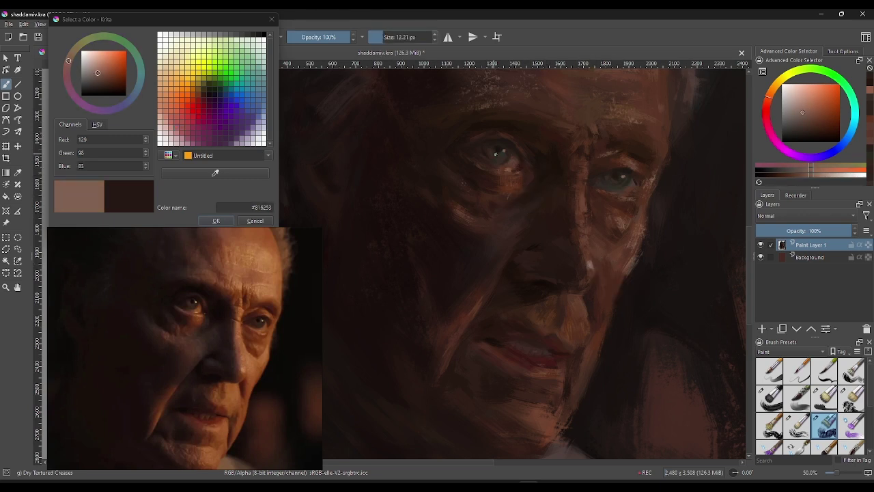
left_click_drag(511, 168, 506, 171)
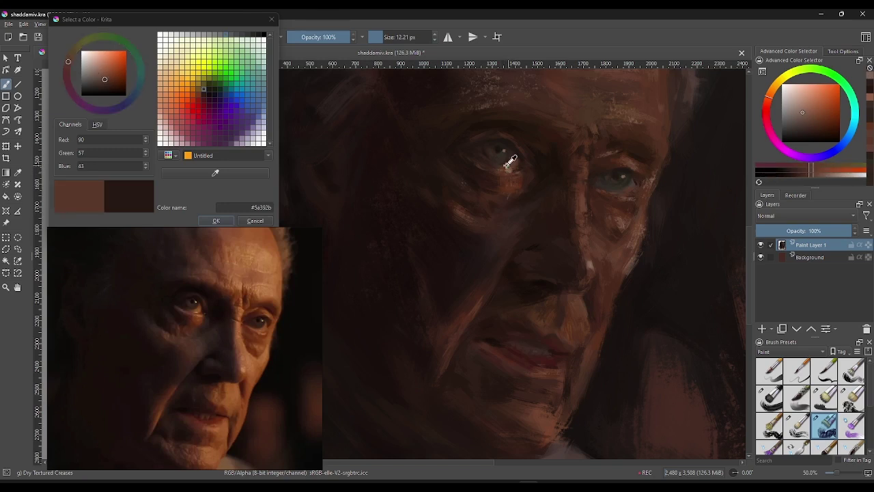
left_click(517, 166, "ctrl")
left_click(519, 181, "ctrl")
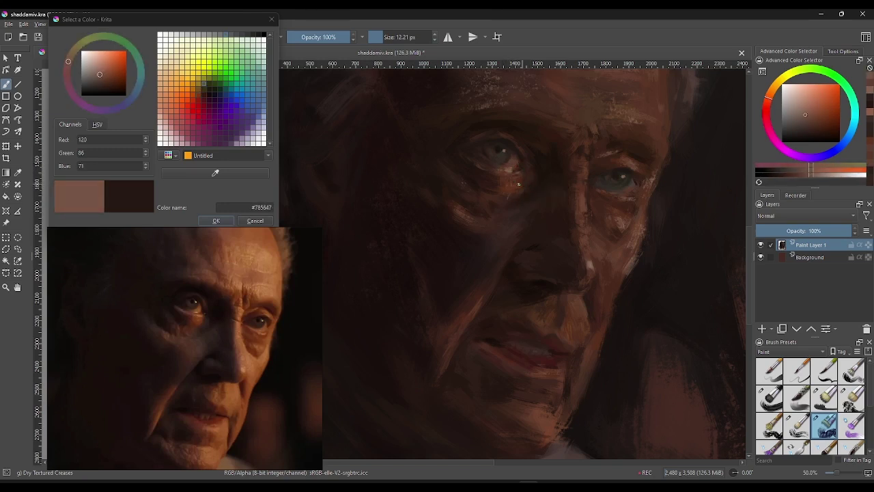
left_click(511, 169)
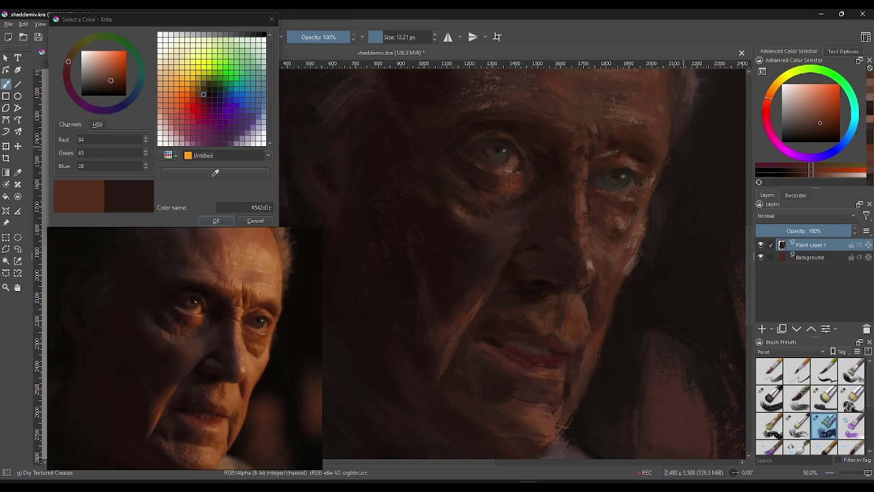
left_click(698, 139, "ctrl")
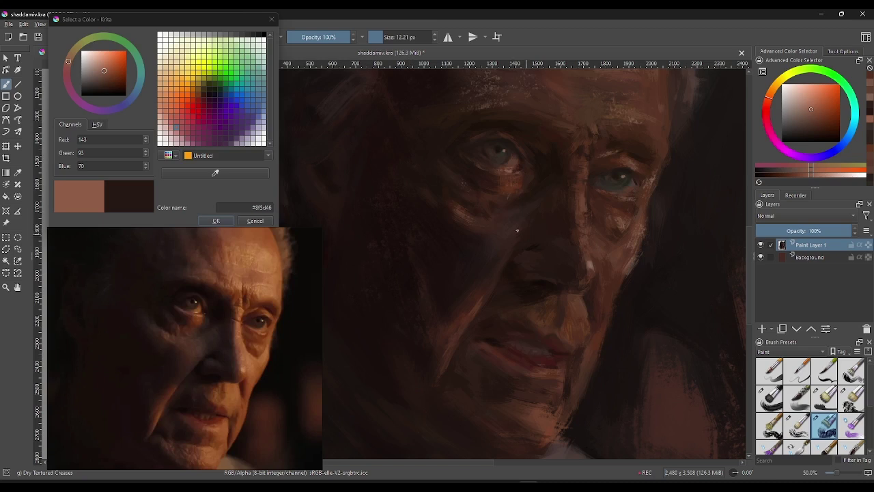
left_click(508, 169)
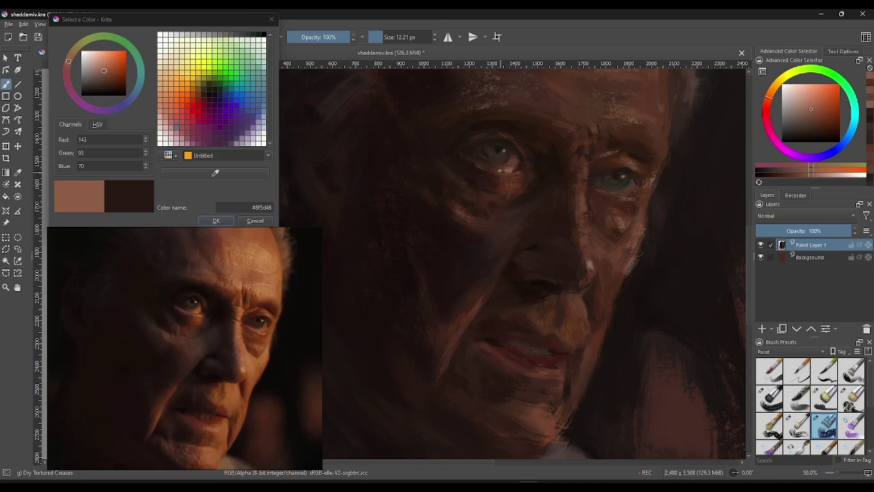
Step: Sample muted, dark and near-black browns from the face with a larger brush
left_click(513, 166, "ctrl")
left_click(506, 167, "ctrl")
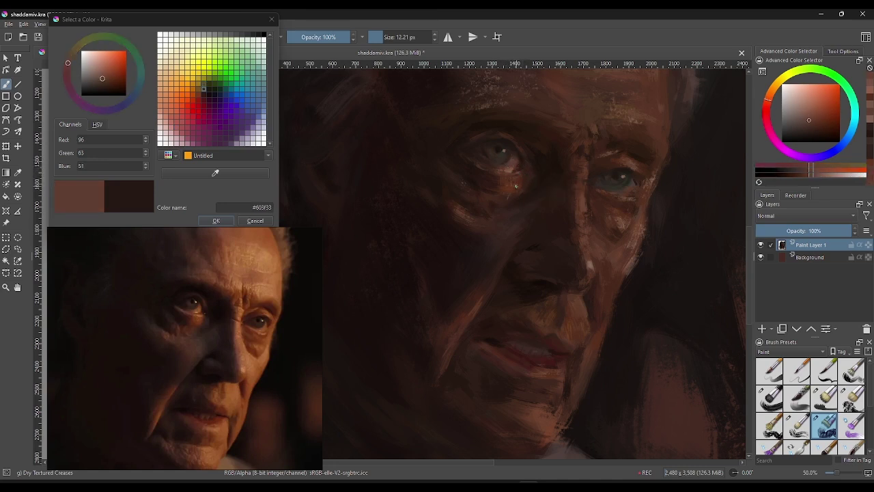
key("bracketright")
key("bracketright")
key("bracketright")
key("bracketright")
key("bracketright")
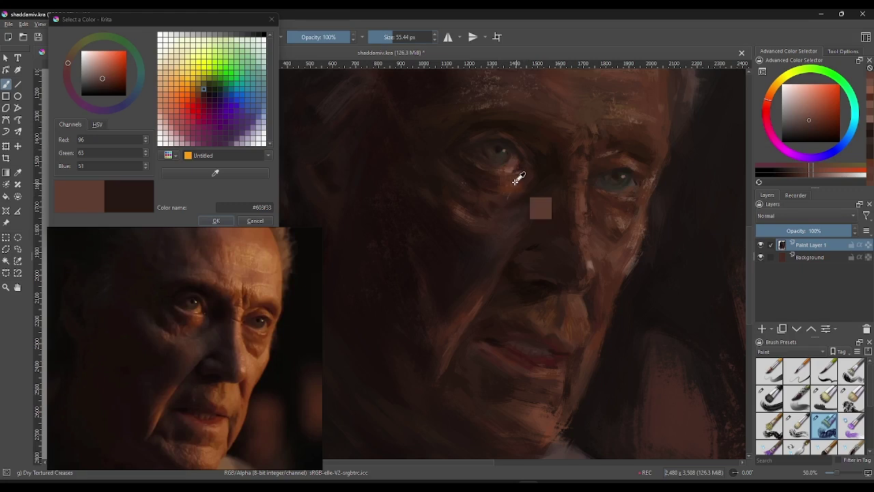
left_click(516, 179, "ctrl")
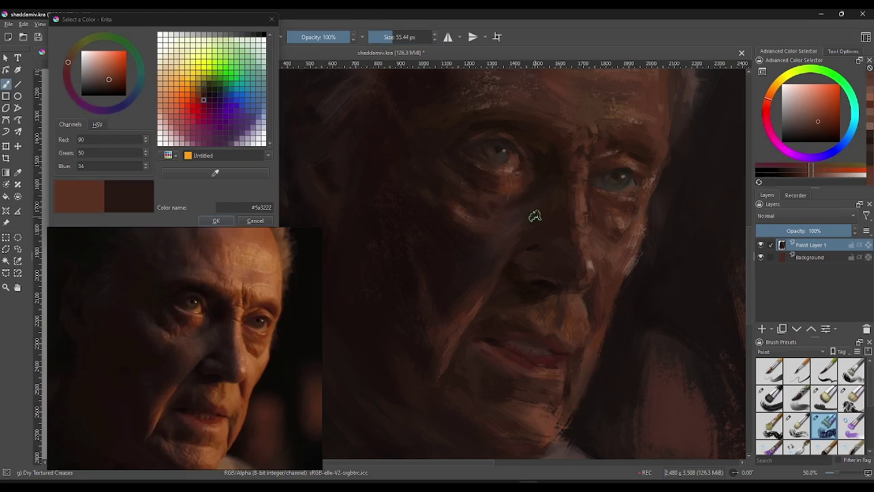
left_click(520, 170, "ctrl")
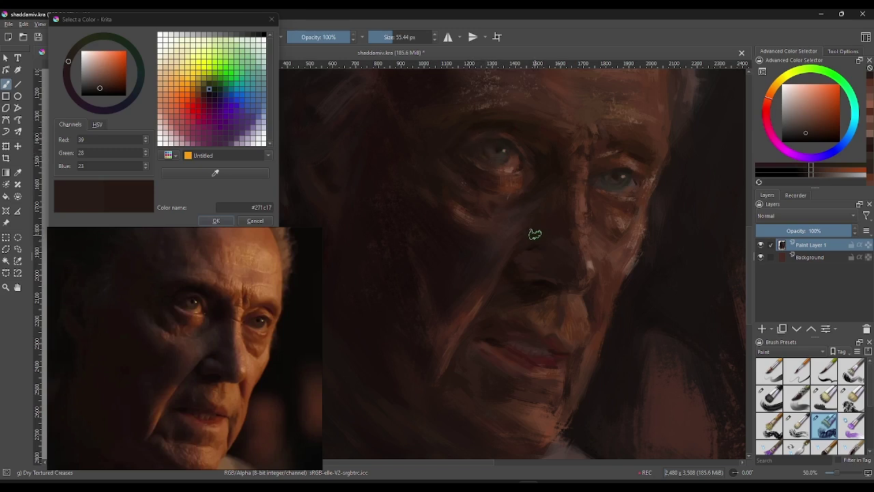
Step: Lay a warm reddish stroke beside the left eye, then dab light brown #8b5f49 at 10 px
left_click(391, 37)
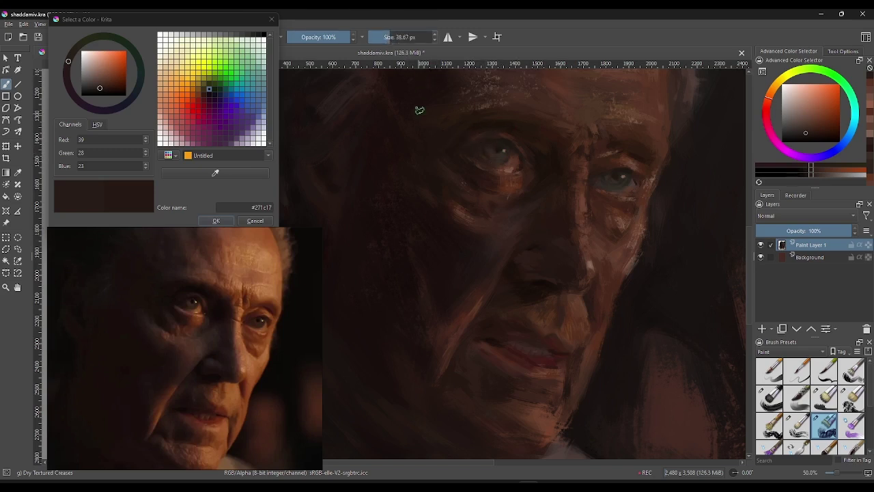
left_click(510, 190, "ctrl")
key("bracketleft")
key("bracketleft")
key("bracketleft")
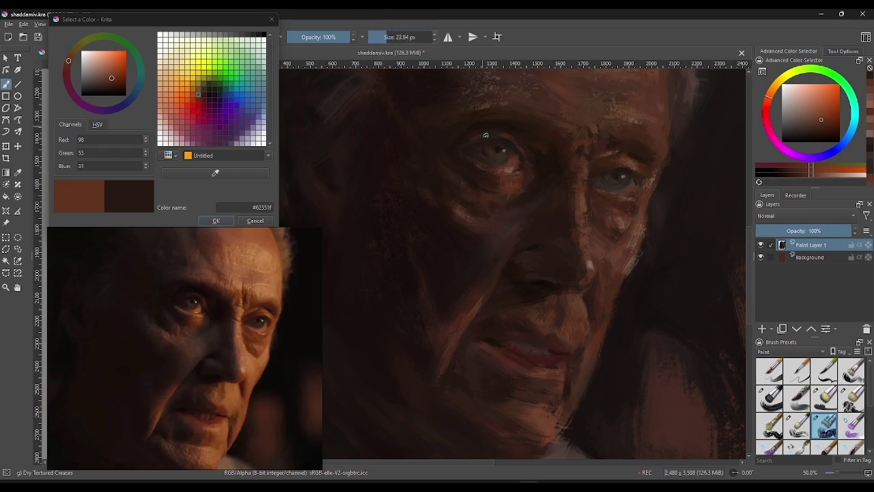
left_click_drag(507, 166, 526, 176)
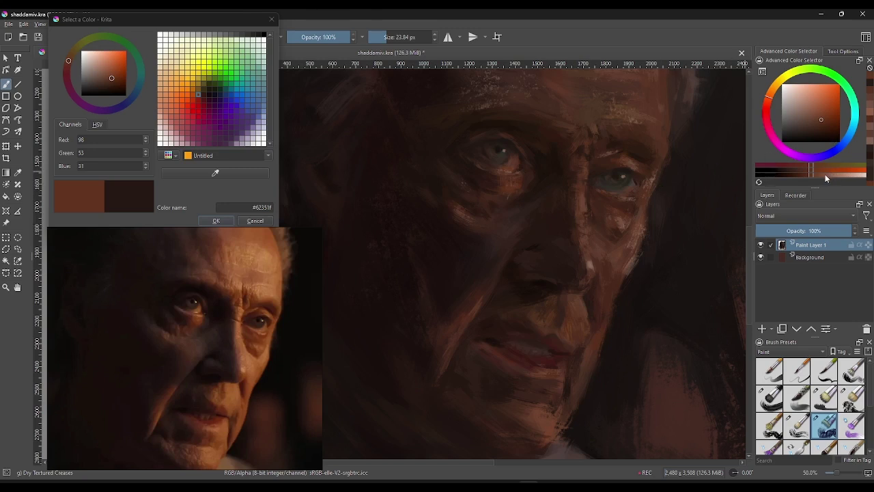
left_click(810, 110)
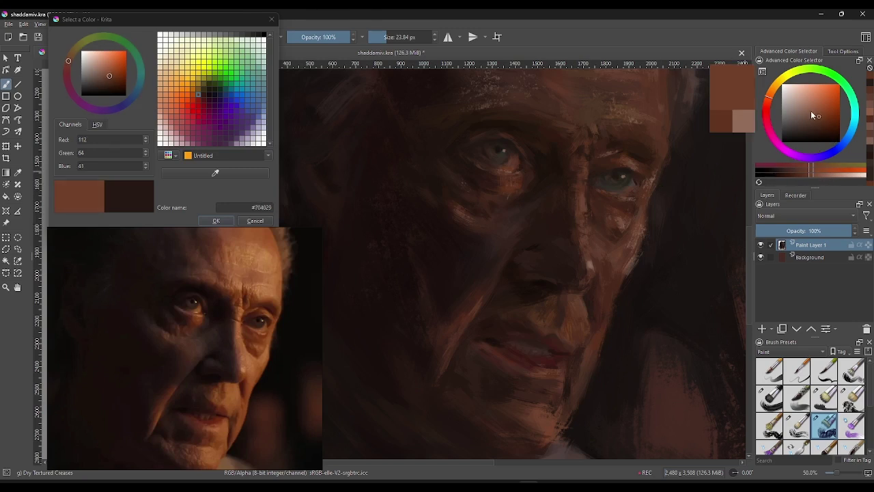
left_click(381, 37)
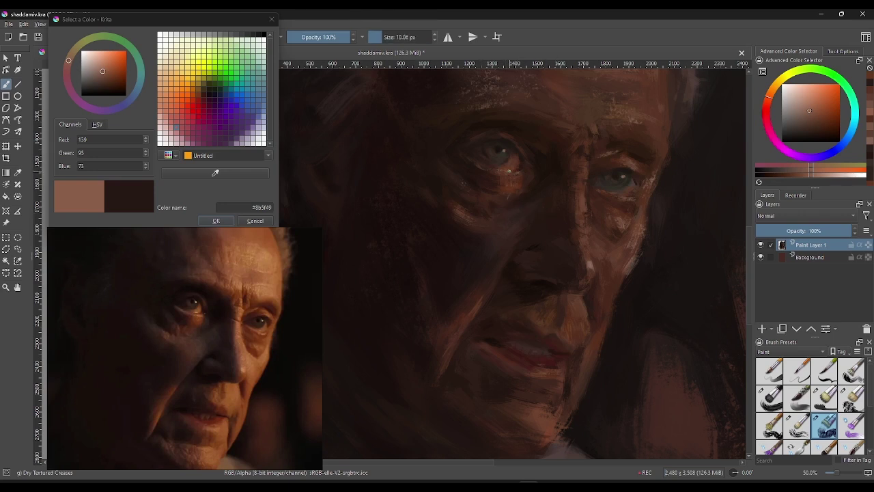
left_click(506, 169)
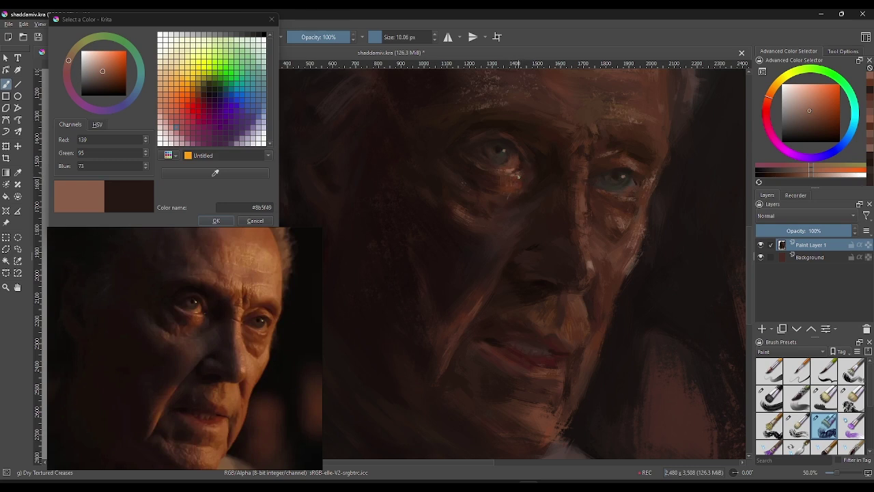
Step: Sample mid and dark browns from the face, resizing the brush between about 10 and 30 px
left_click(519, 172, "ctrl")
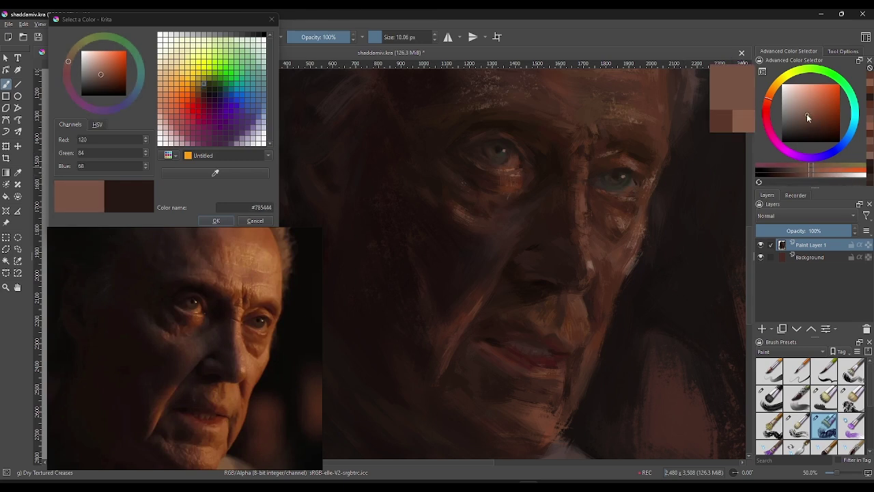
left_click_drag(814, 123, 810, 120)
left_click(515, 156, "ctrl")
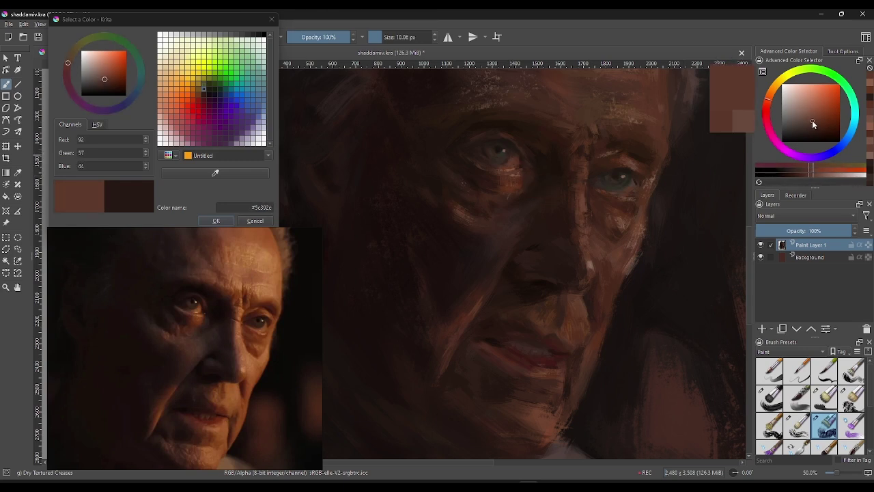
left_click(390, 39)
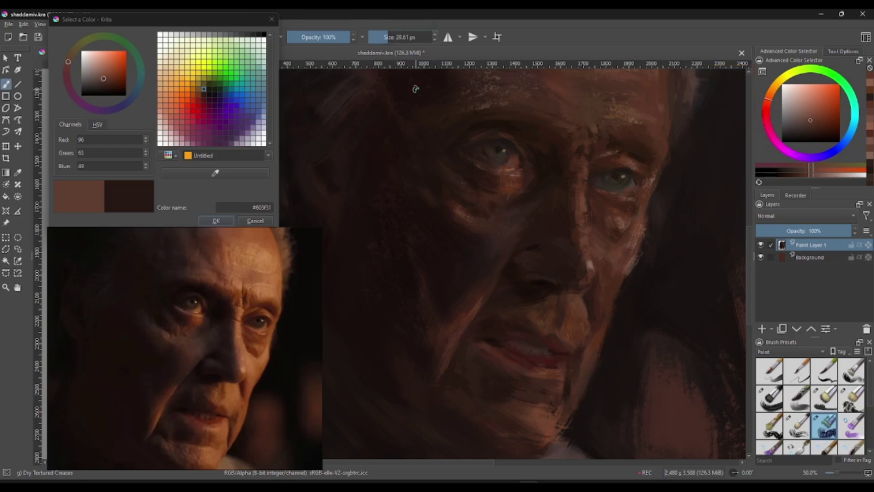
key("bracketright")
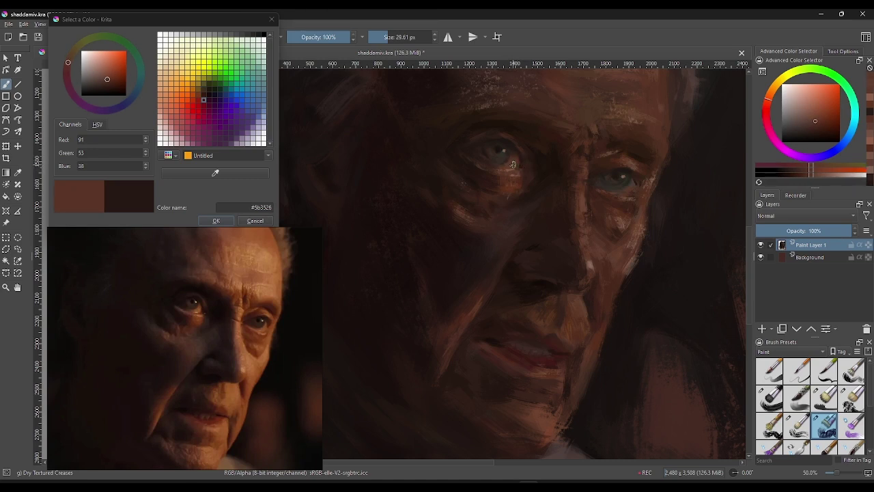
left_click(500, 165, "ctrl")
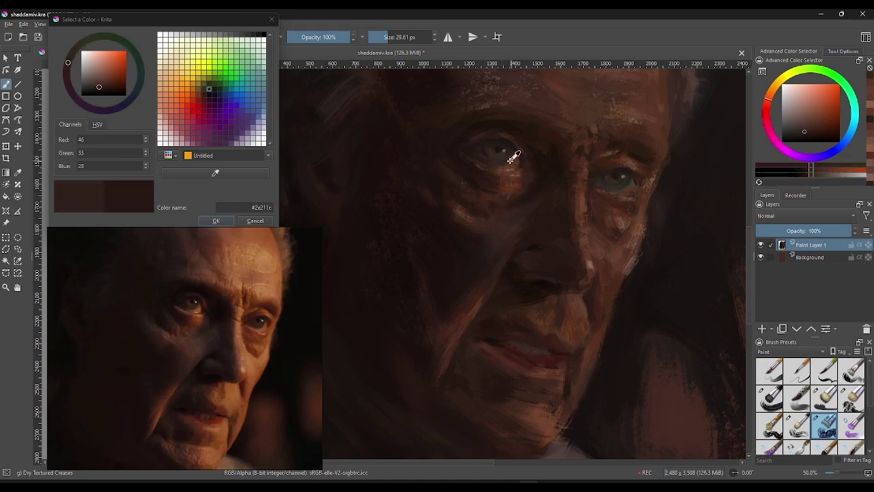
left_click(524, 158, "ctrl")
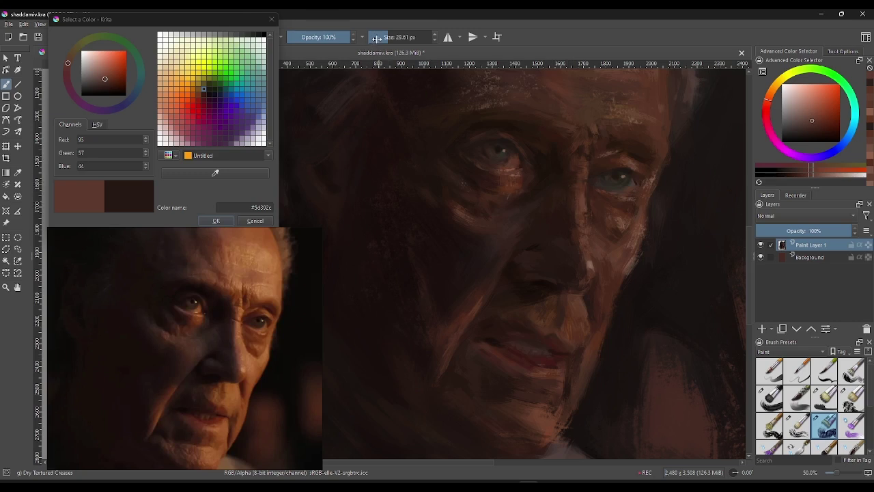
left_click_drag(376, 39, 378, 39)
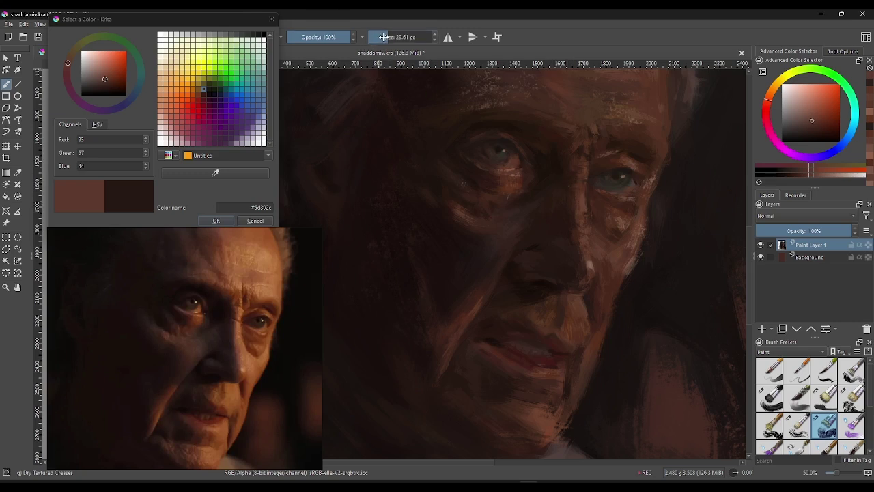
Step: Sample browns around the eye until very dark shadow brown #2c1d16 is loaded
left_click(819, 175)
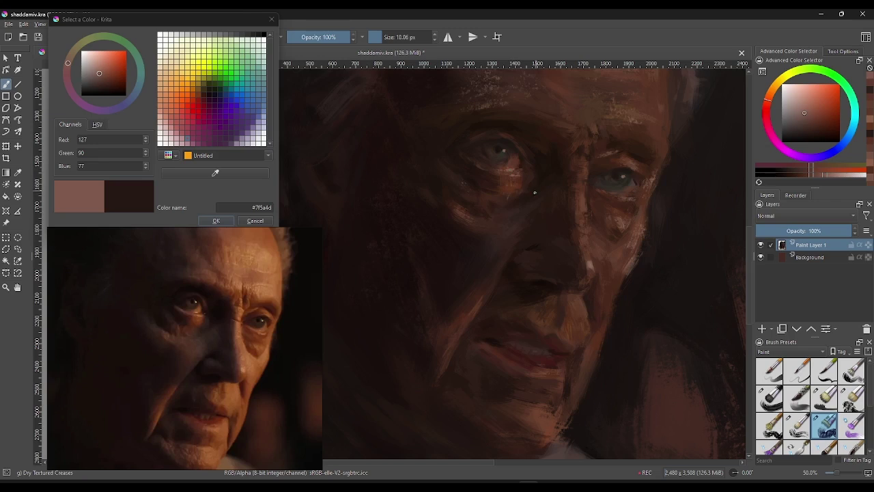
left_click(535, 192, "ctrl")
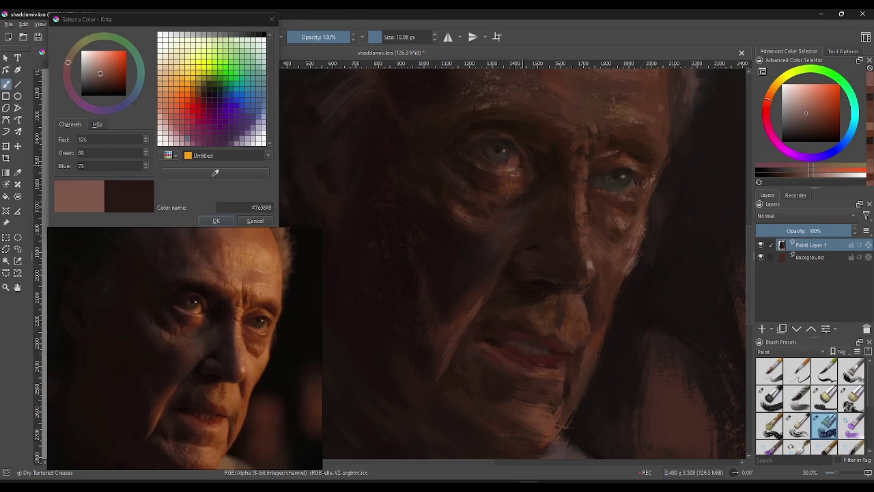
left_click(519, 169, "ctrl")
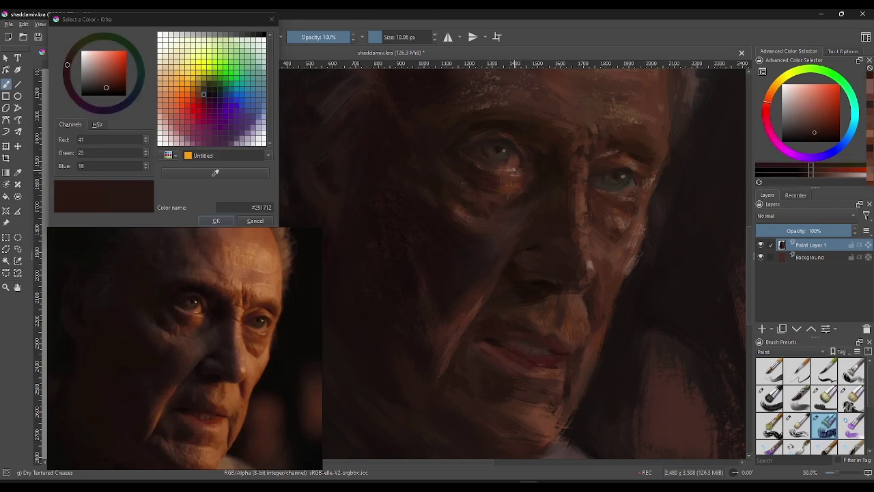
left_click(524, 166, "ctrl")
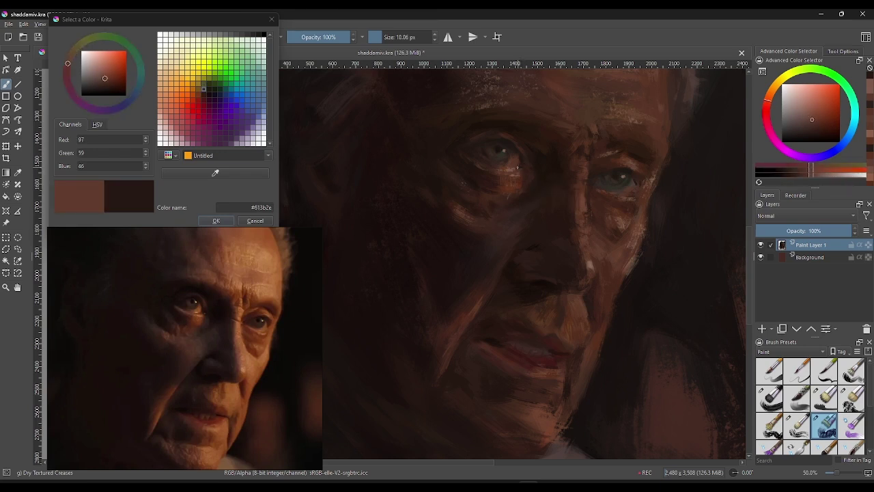
left_click(539, 174, "ctrl")
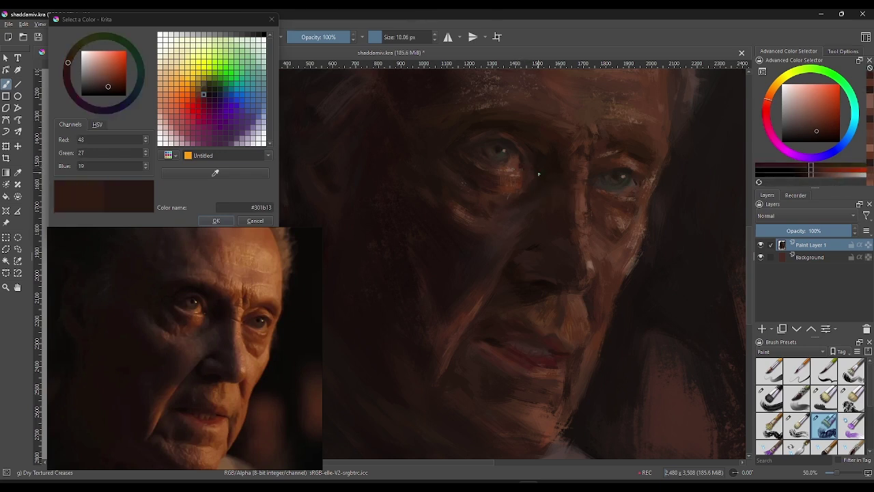
left_click(523, 168, "ctrl")
left_click(523, 169, "ctrl")
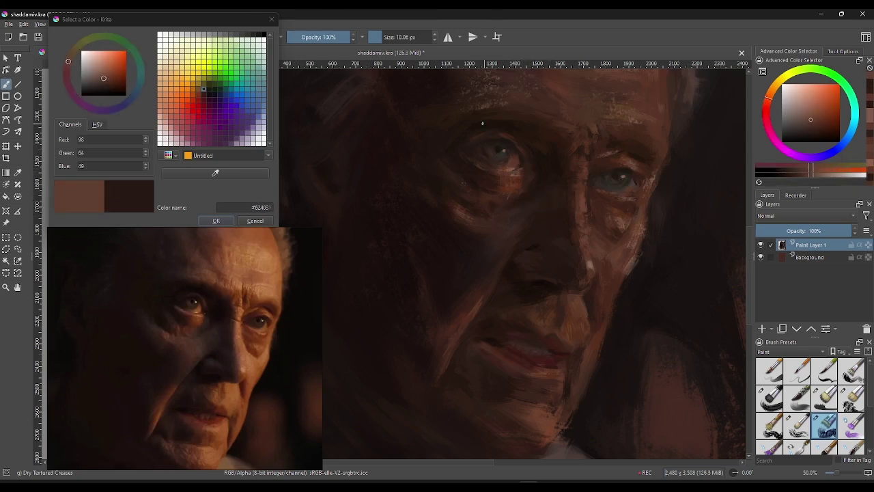
left_click(521, 172, "ctrl")
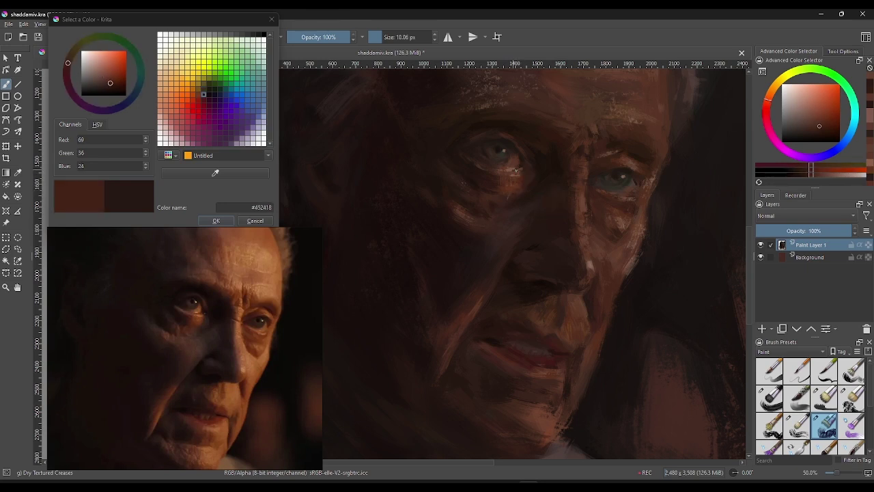
left_click(522, 164, "ctrl")
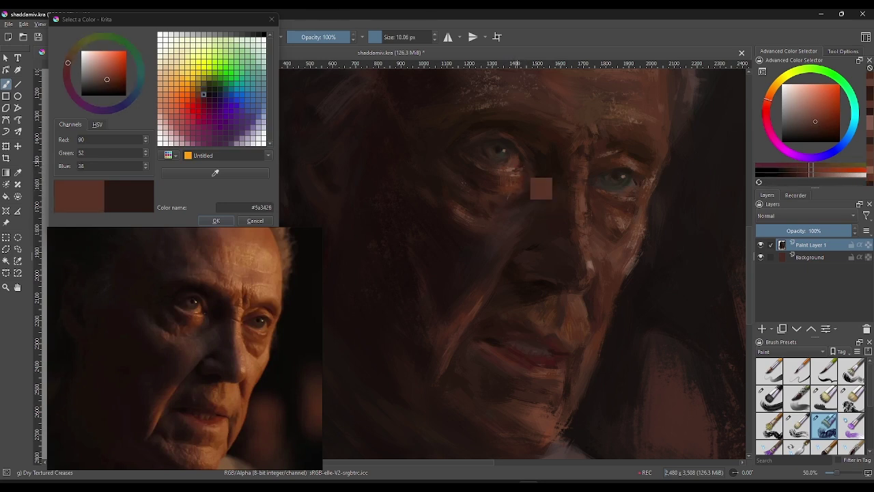
left_click(519, 148, "ctrl")
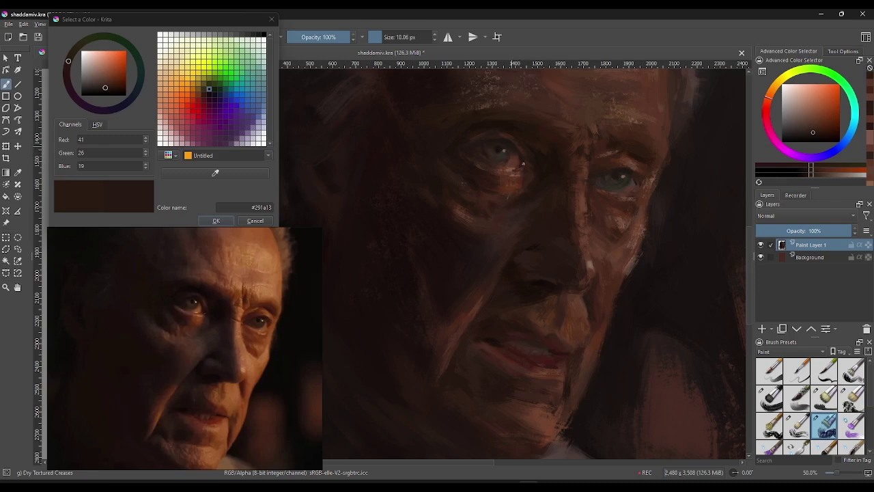
left_click(523, 152, "ctrl")
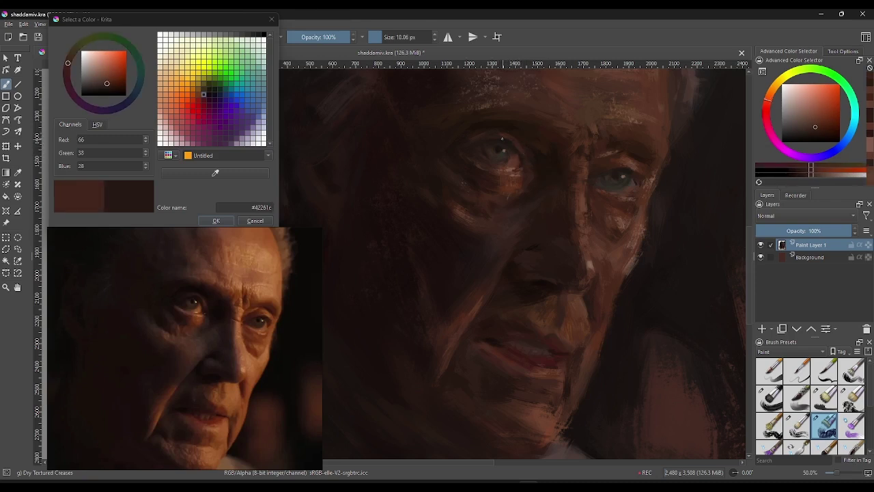
left_click(523, 144, "ctrl")
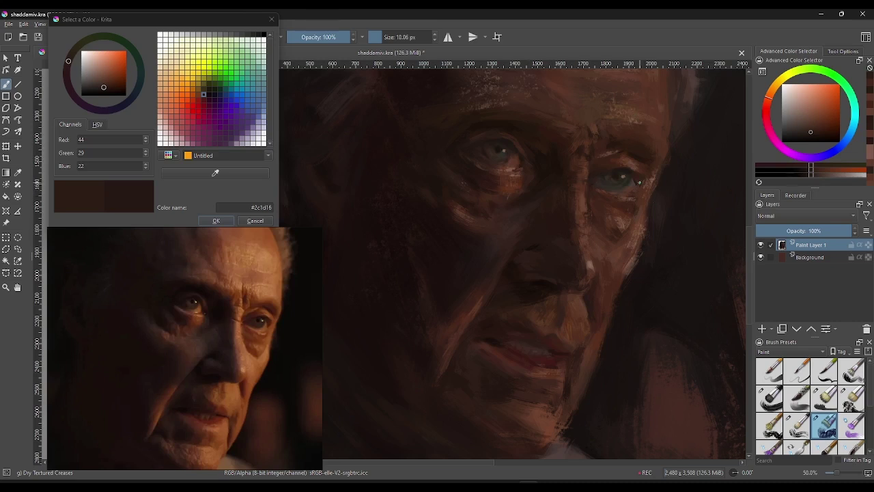
Step: Sample light, mid and dark browns around the right eye and socket
left_click(639, 176)
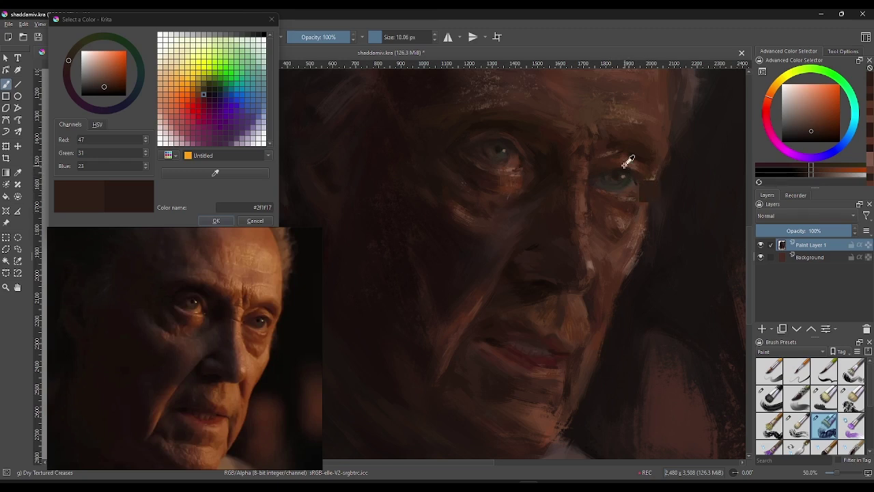
left_click(638, 168, "ctrl")
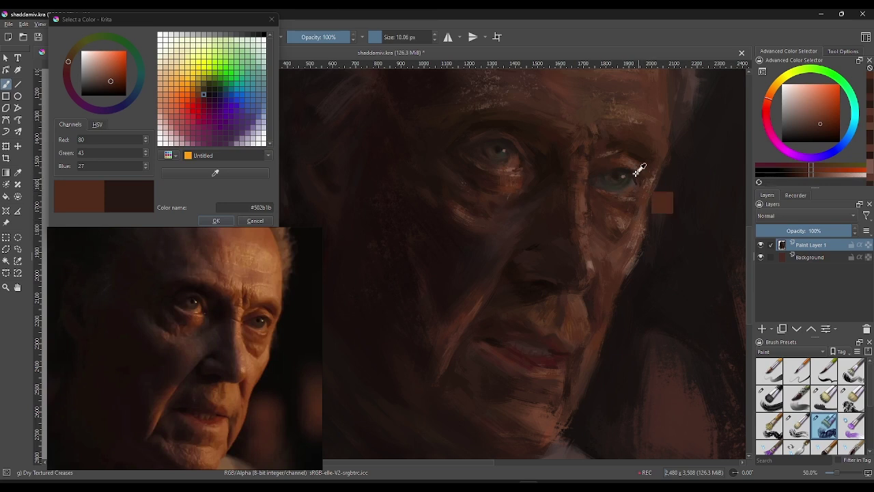
left_click(636, 170, "ctrl")
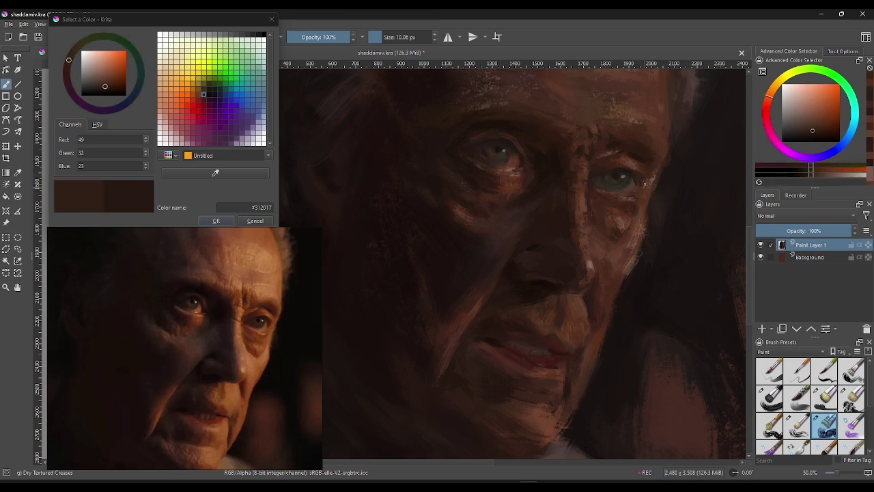
left_click(639, 172, "ctrl")
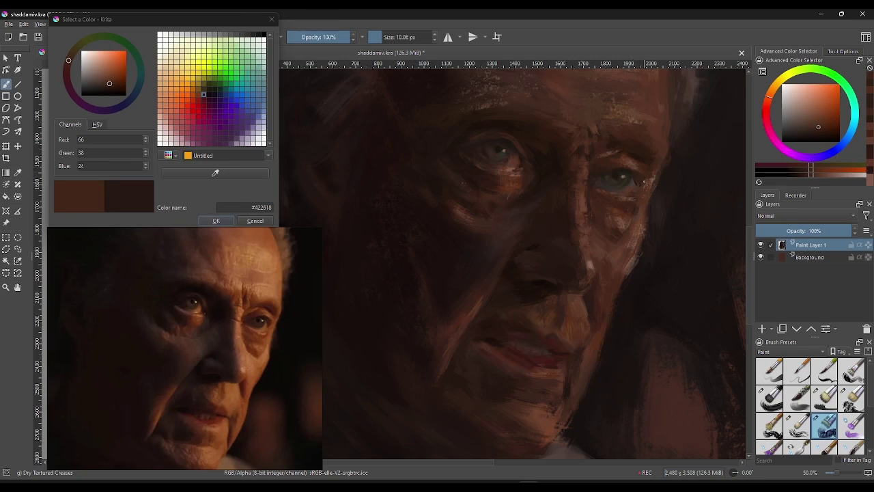
left_click(645, 179, "ctrl")
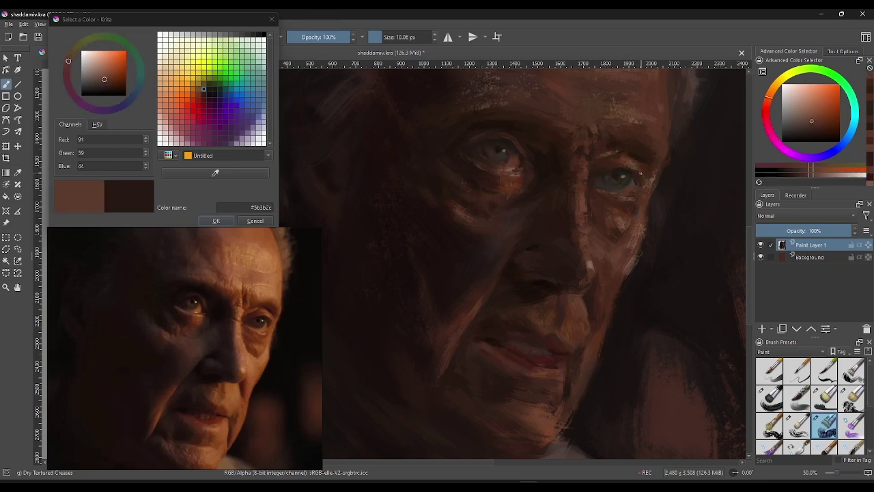
left_click(651, 168, "ctrl")
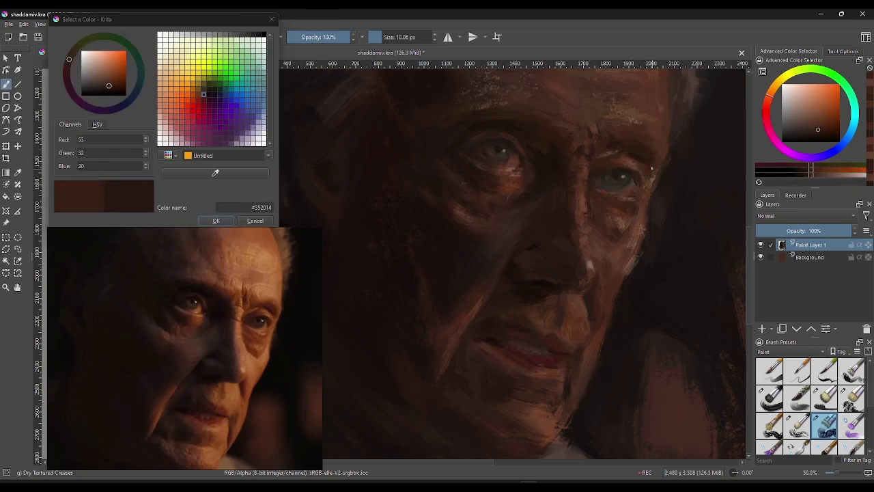
left_click(645, 162, "ctrl")
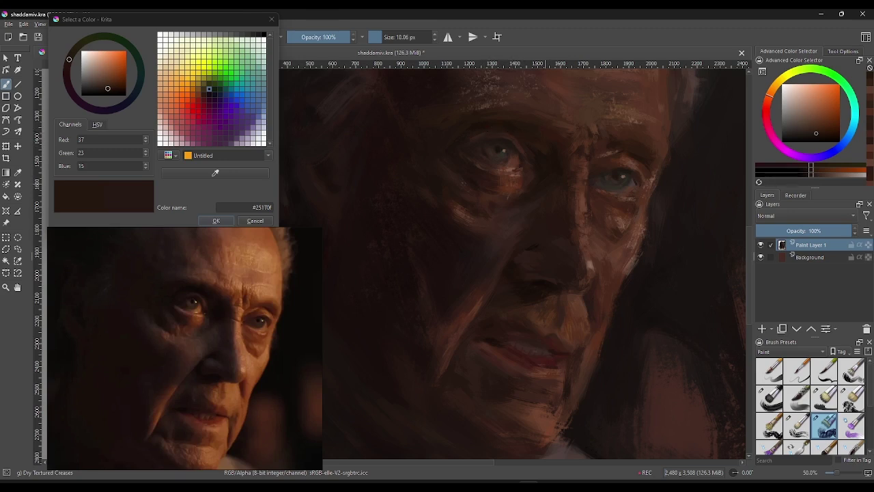
left_click(529, 147, "ctrl")
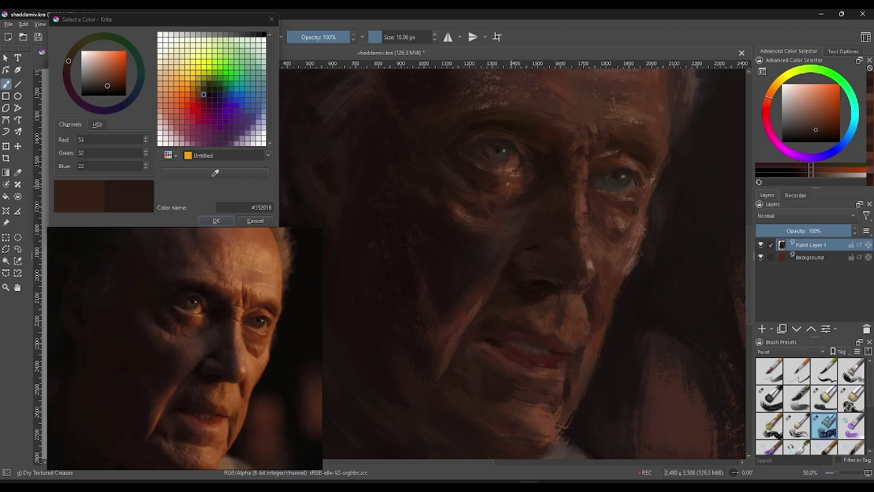
Step: Sample and lighten the pale skin tone by the left eye, then pick a deep red-brown
left_click(508, 163, "ctrl")
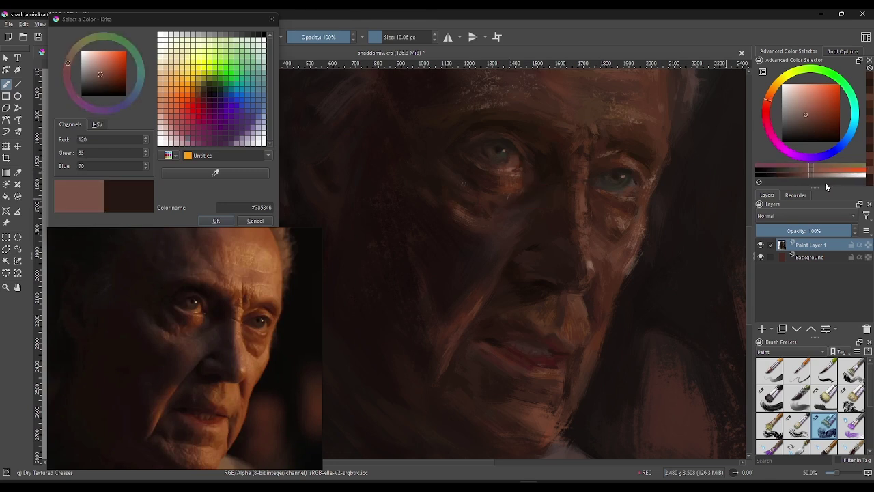
left_click_drag(813, 129, 801, 111)
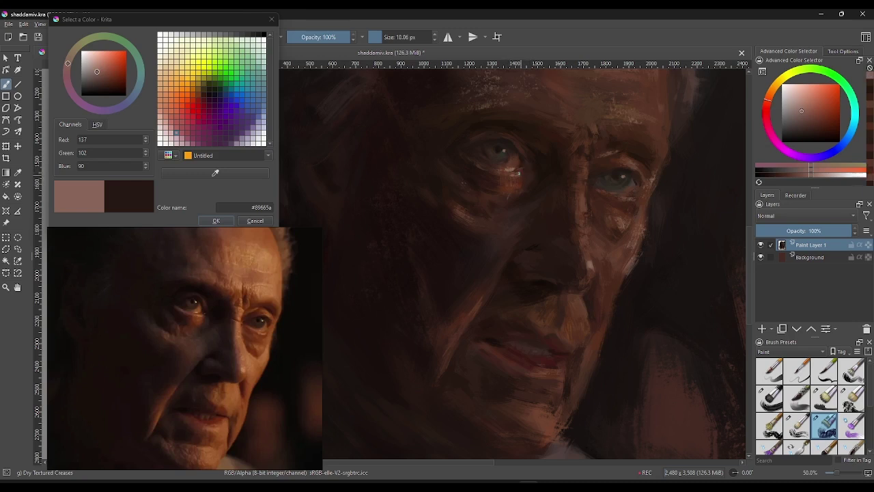
left_click(204, 99)
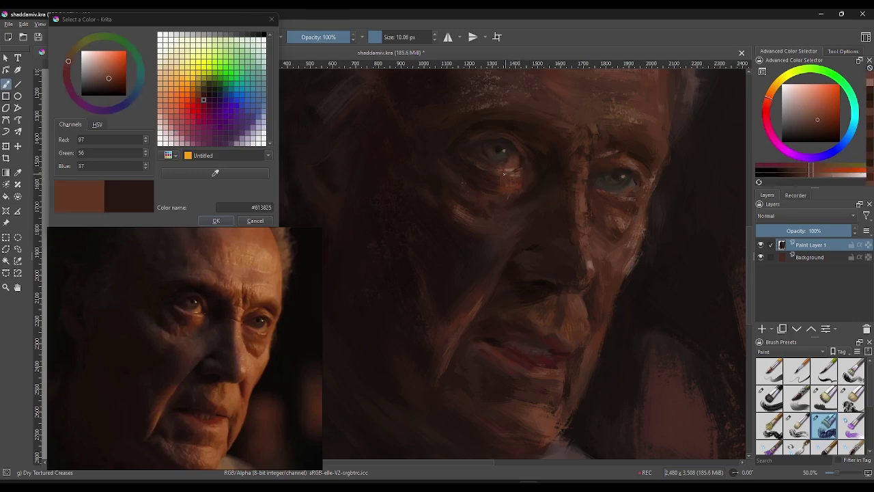
left_click(390, 38)
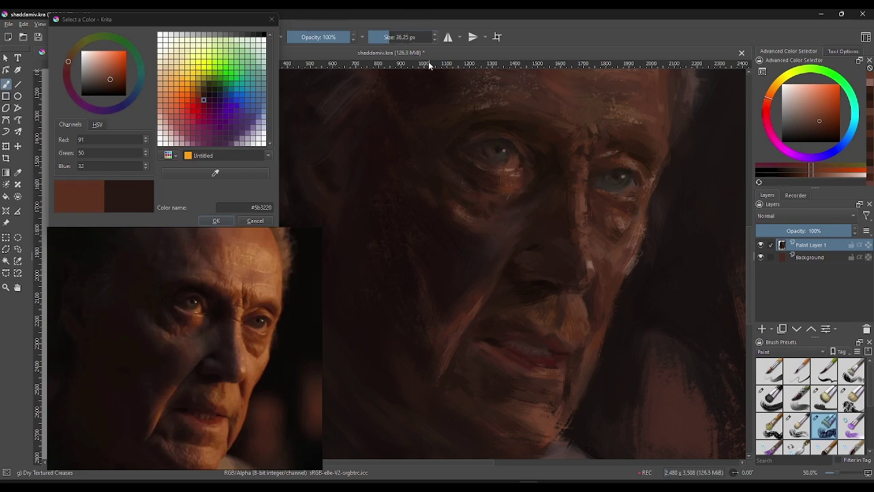
left_click(521, 170, "ctrl")
left_click_drag(521, 169, 560, 169)
Step: Set the brush for glazing at about 45% opacity and roughly 30 px
key("i")
key("i")
key("i")
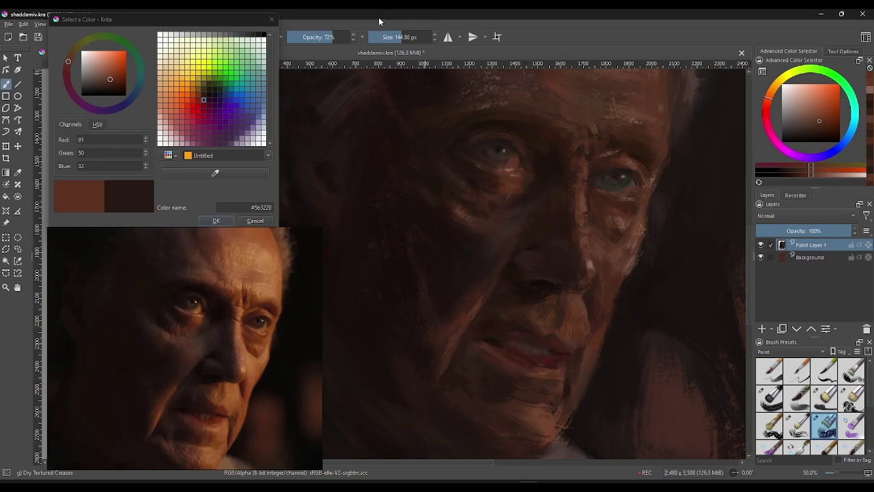
left_click_drag(398, 37, 394, 36)
left_click_drag(341, 34, 328, 37)
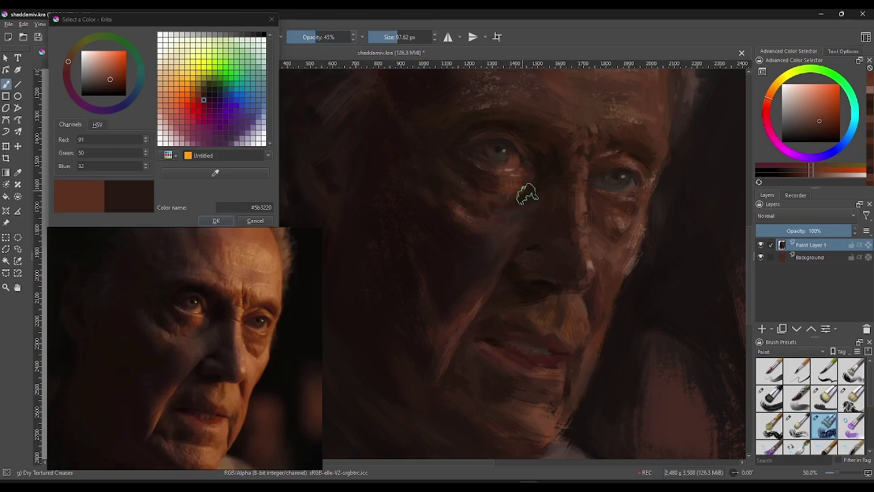
left_click_drag(316, 37, 306, 36)
left_click_drag(371, 34, 388, 36)
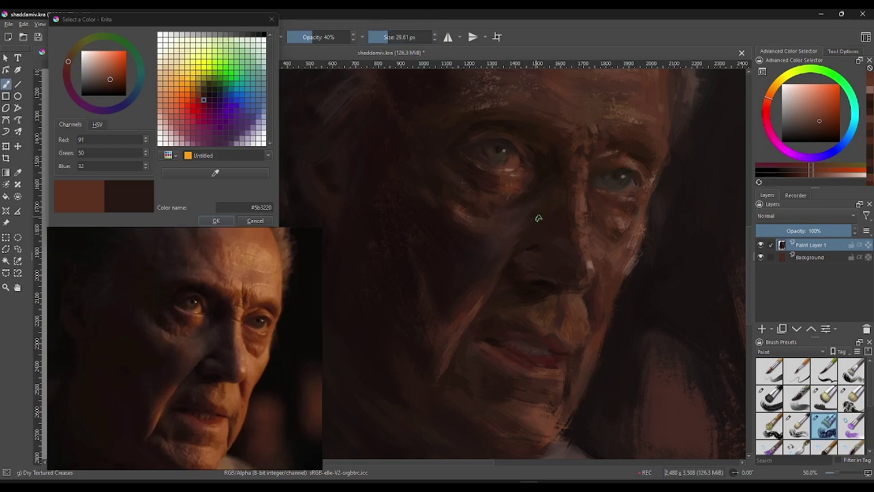
Step: Sample the skin below the left eye and load Bristles-3 Large Smooth at 100% opacity
left_click(595, 262, "ctrl")
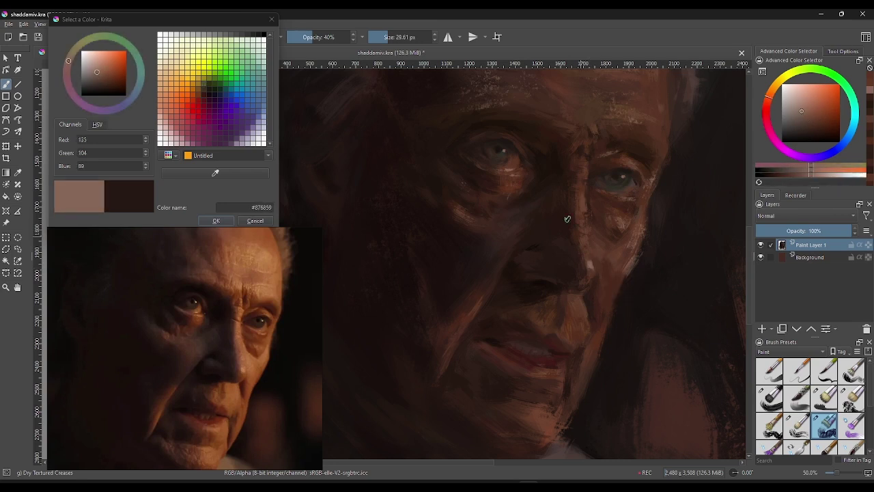
left_click_drag(316, 37, 379, 37)
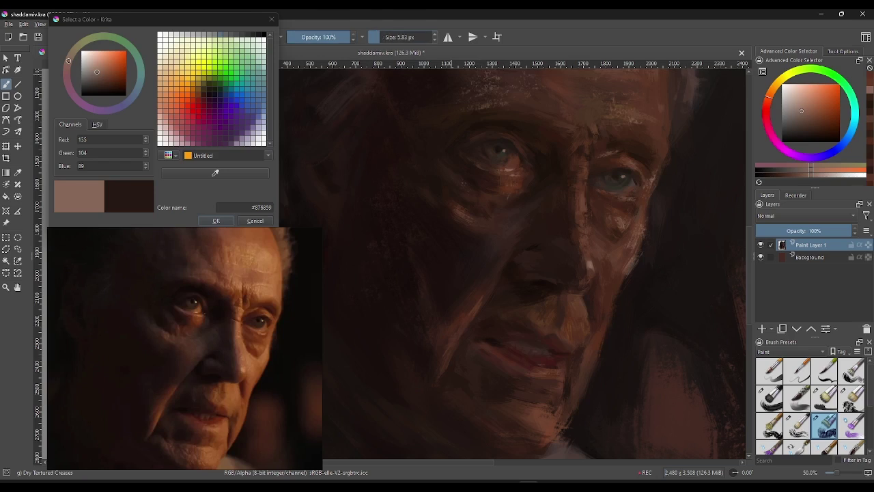
left_click(769, 400)
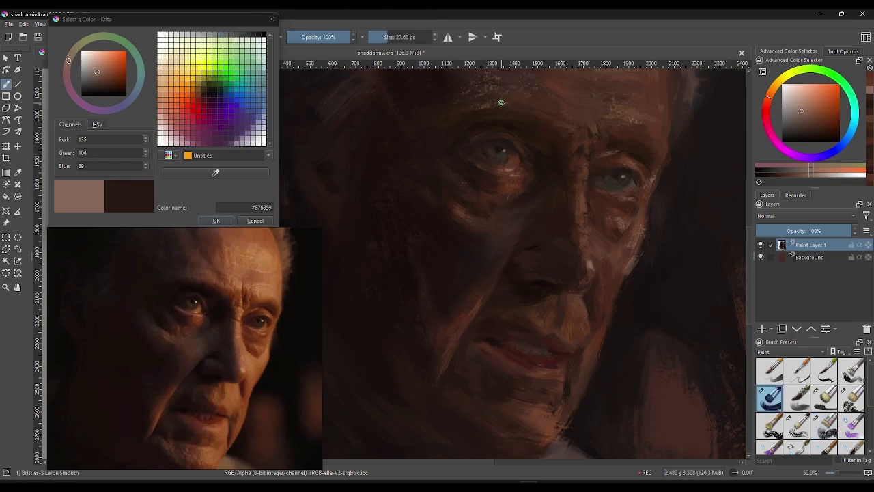
Step: Shrink the brush to 5.83 px and sample dark and light browns around the left eye
left_click(377, 37)
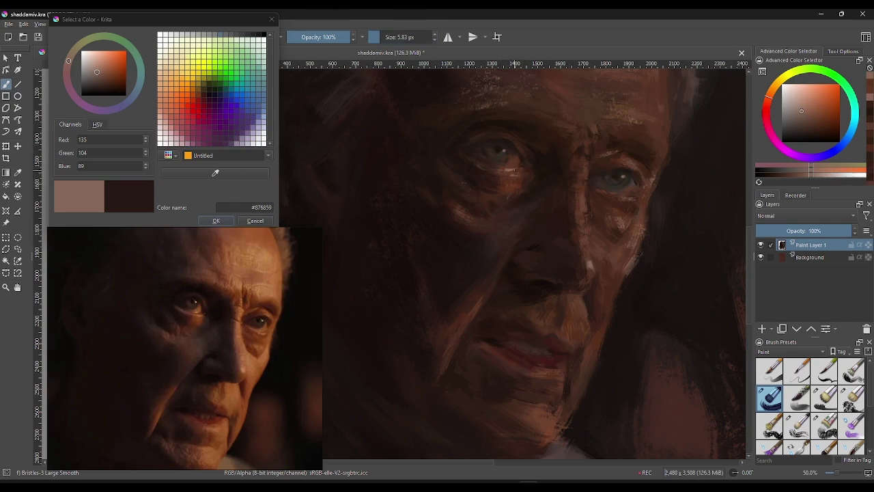
left_click(509, 174)
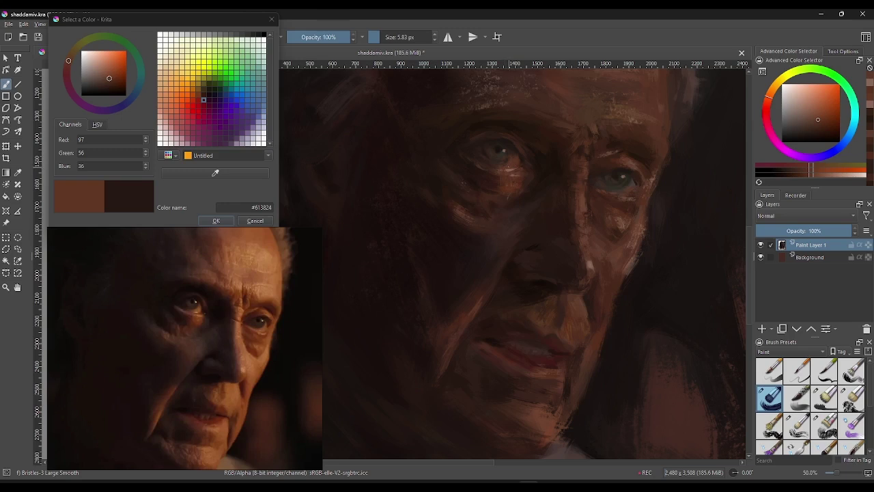
left_click(513, 171)
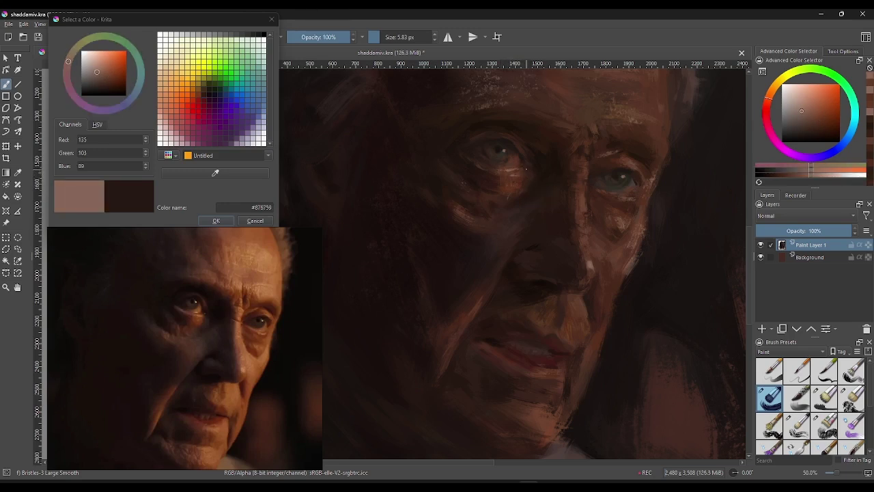
left_click(530, 178)
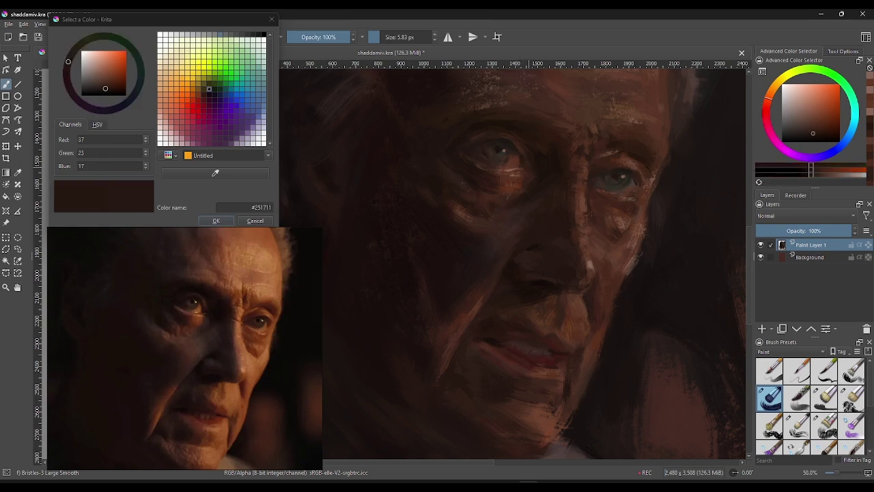
left_click(523, 155)
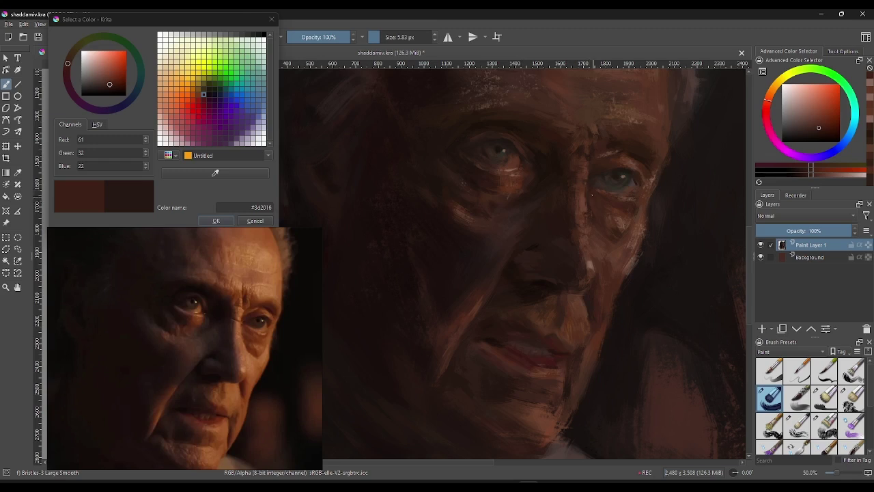
left_click(592, 195)
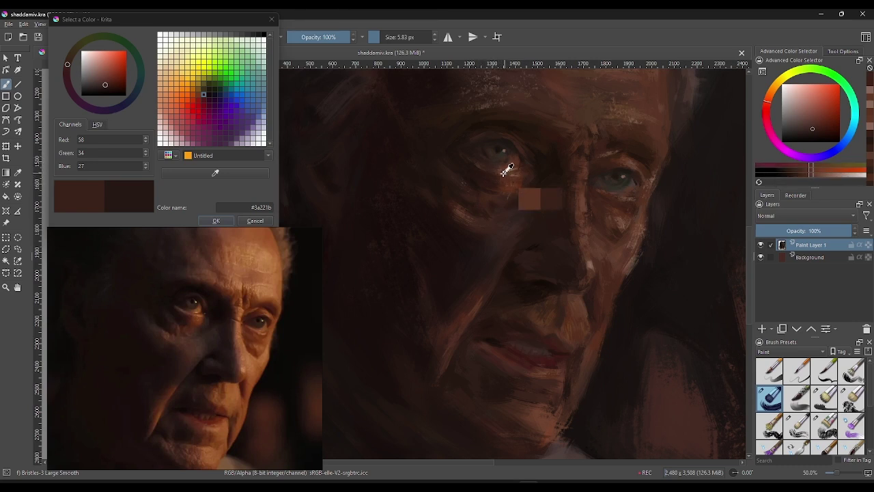
left_click(540, 166)
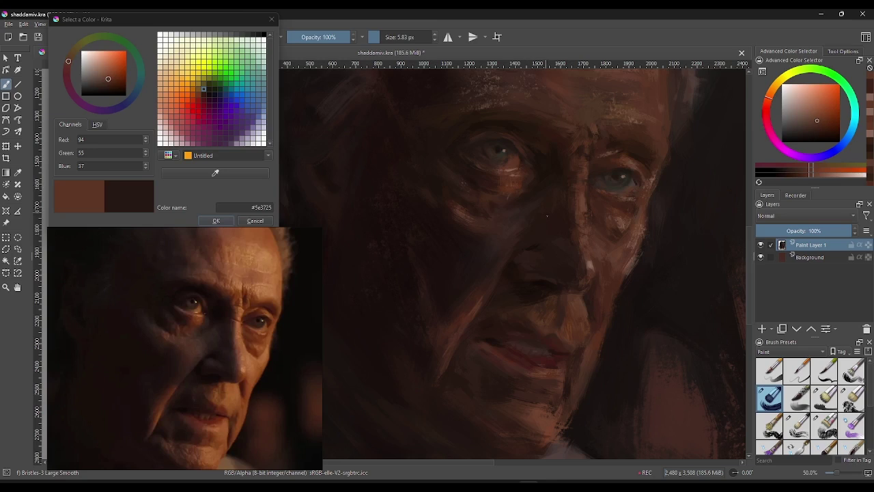
Step: Enlarge the brush to about 13 px and sample warm, muted and light skin browns
left_click(386, 33)
left_click(501, 164, "ctrl")
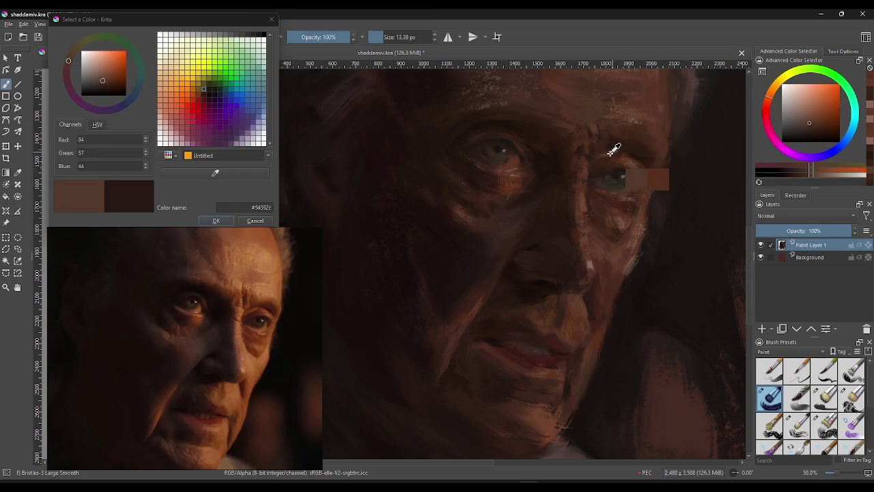
left_click(501, 154, "ctrl")
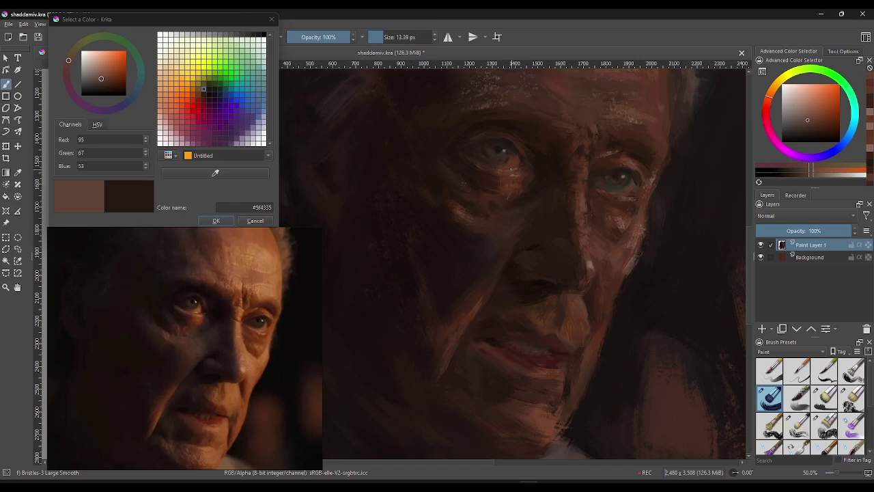
left_click(597, 257, "ctrl")
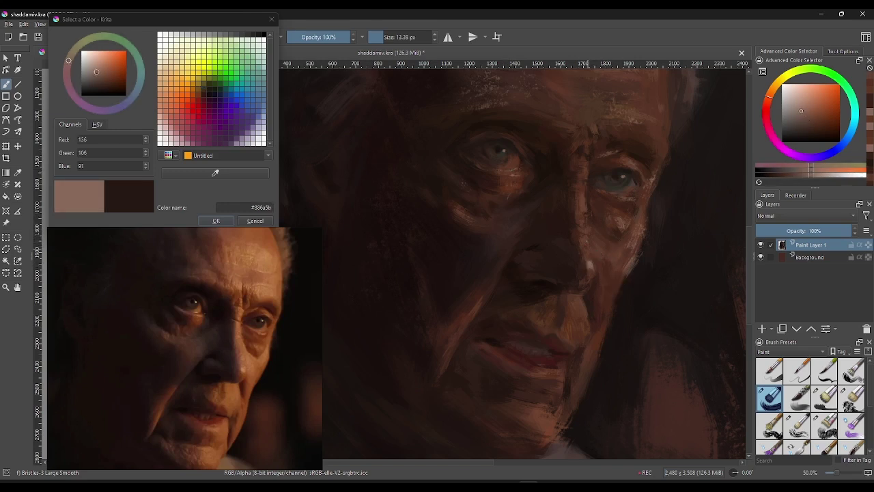
left_click(508, 166, "ctrl")
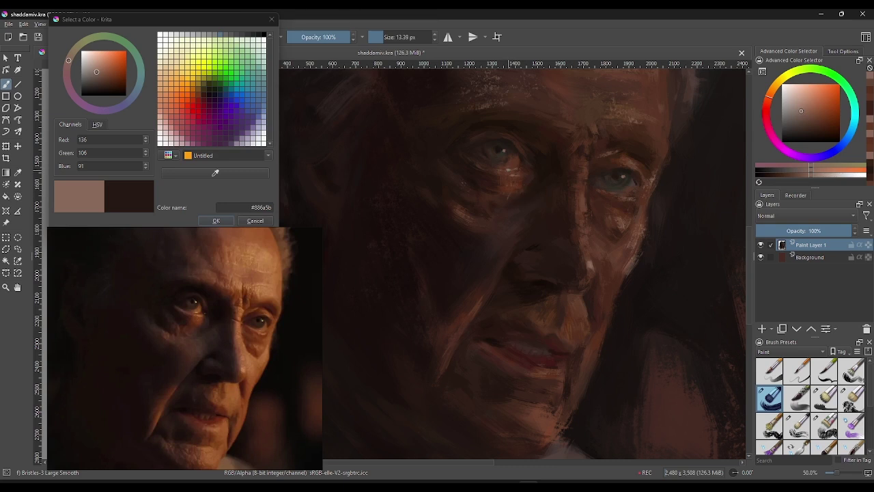
left_click(511, 172, "ctrl")
Step: Sample red-browns and mid browns from the face, ending on dark brown #30211c
left_click(519, 167, "ctrl")
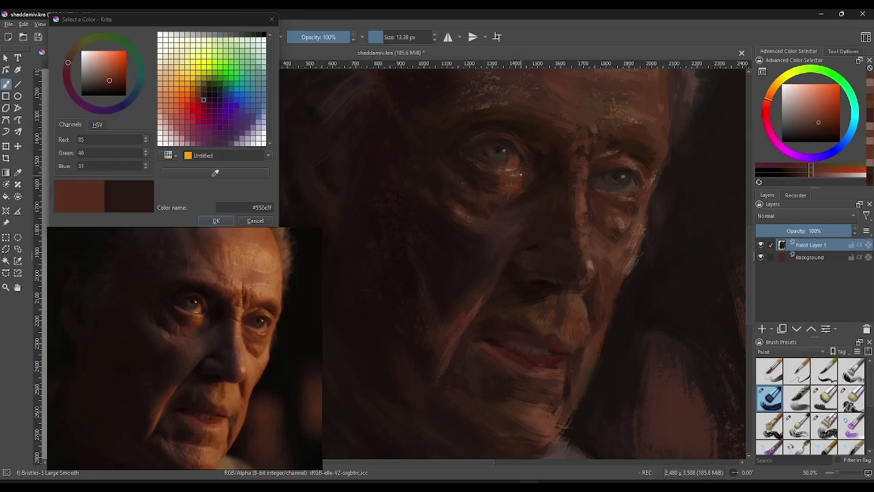
left_click(515, 171, "ctrl")
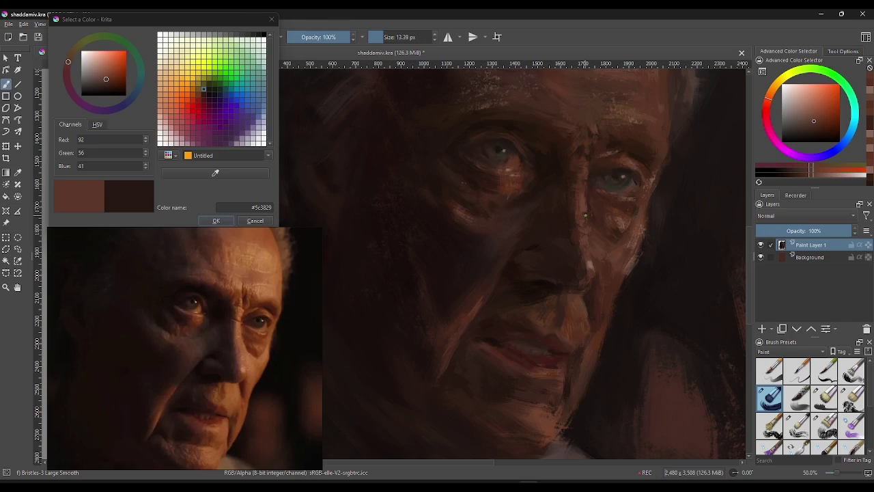
left_click(480, 147, "ctrl")
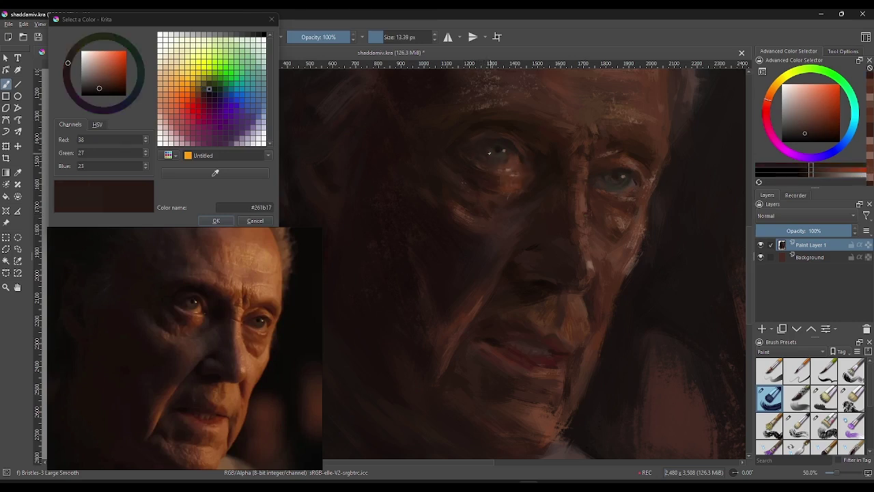
left_click(489, 153, "ctrl")
left_click(489, 152, "ctrl")
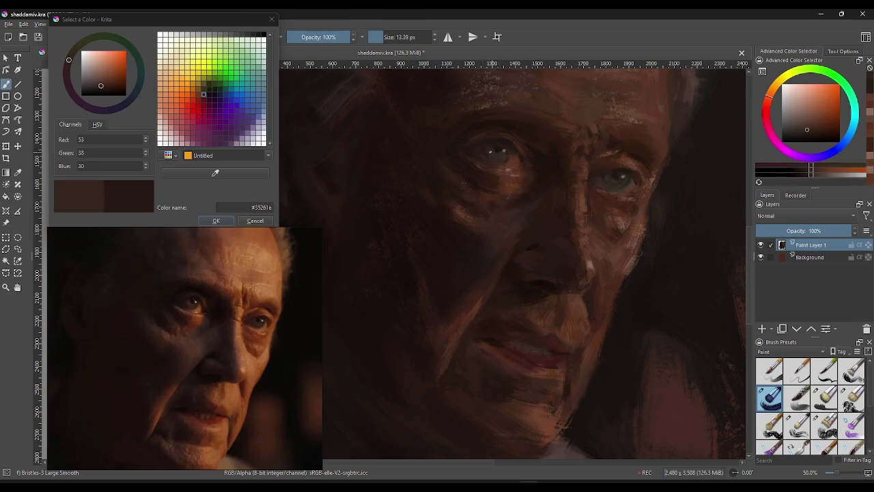
left_click(500, 175, "ctrl")
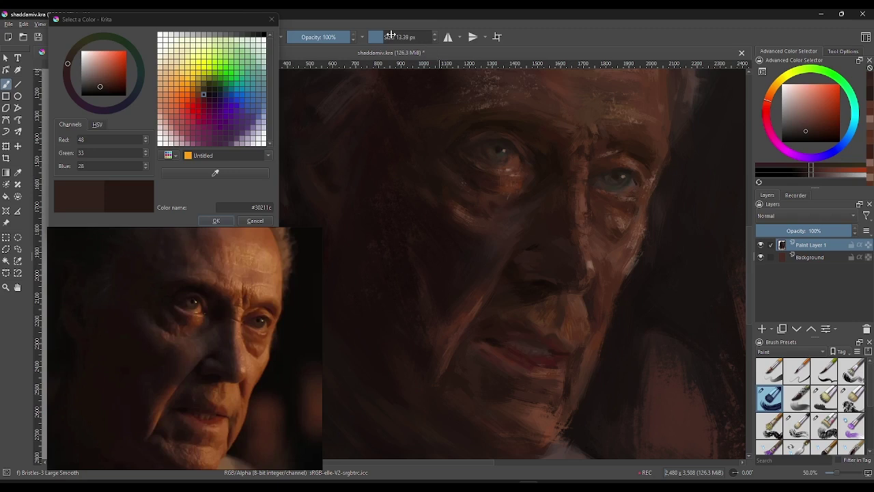
Step: Enlarge the brush to about 52 px and sample shadow browns around the left eye
left_click_drag(391, 36, 414, 36)
left_click(549, 171, "ctrl")
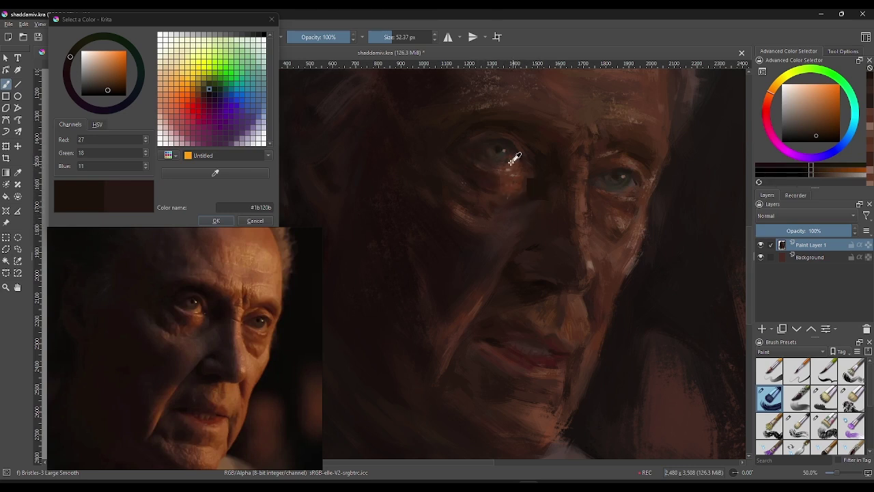
left_click_drag(514, 159, 465, 149)
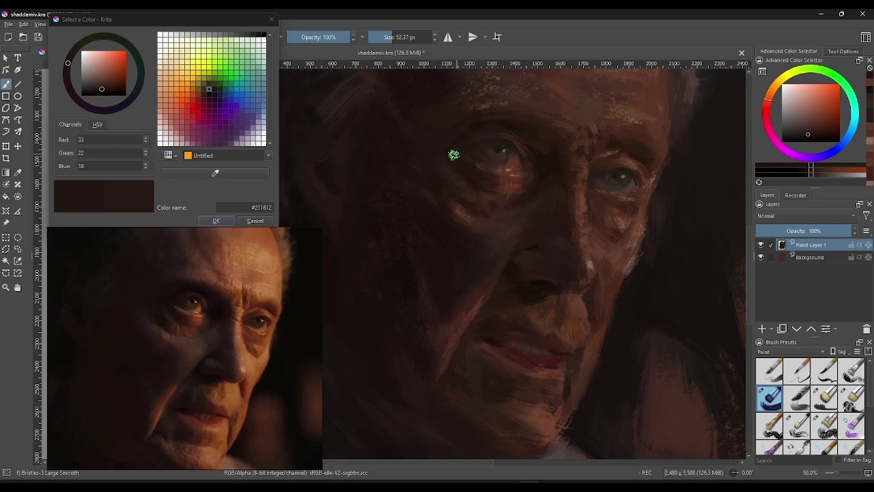
left_click(445, 181)
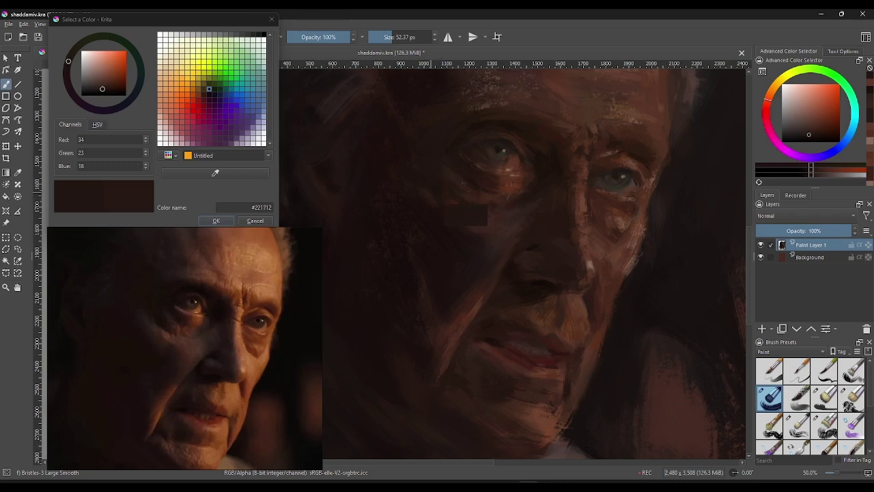
left_click(479, 219)
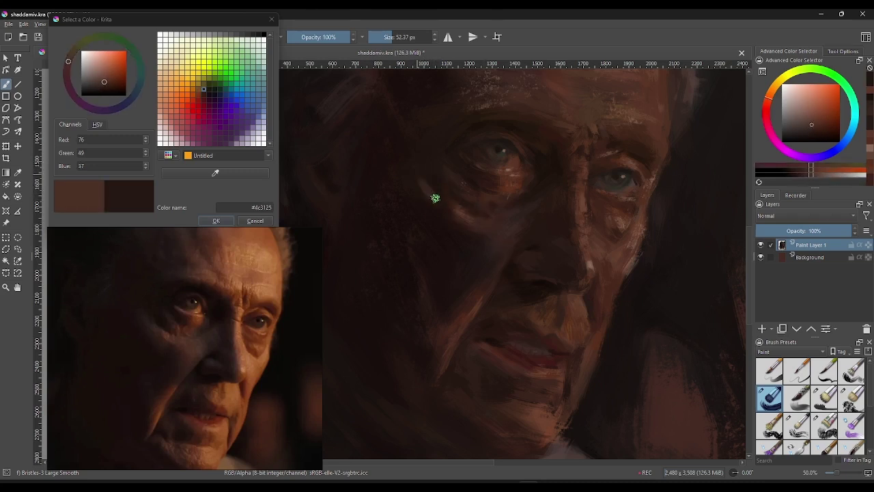
Step: Sample cheek-shadow browns, settling on #482f23, and load the Dry Textured Creases brush
key("ctrl")
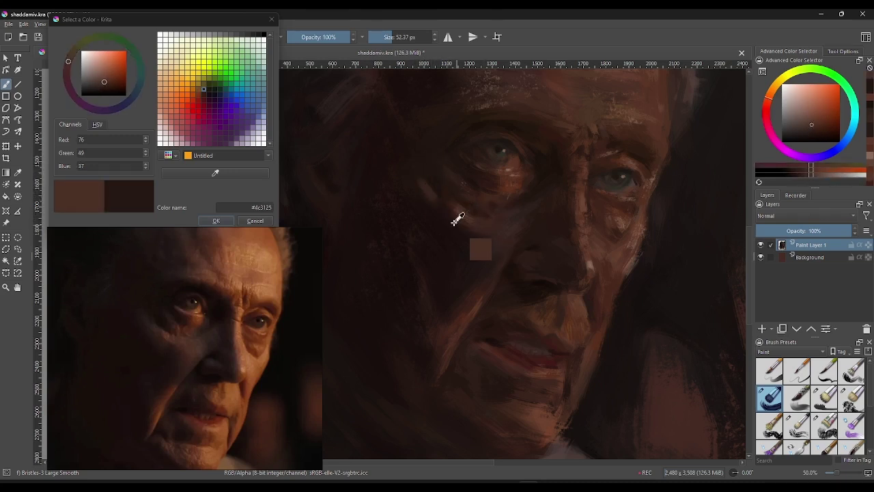
left_click(474, 219, "ctrl")
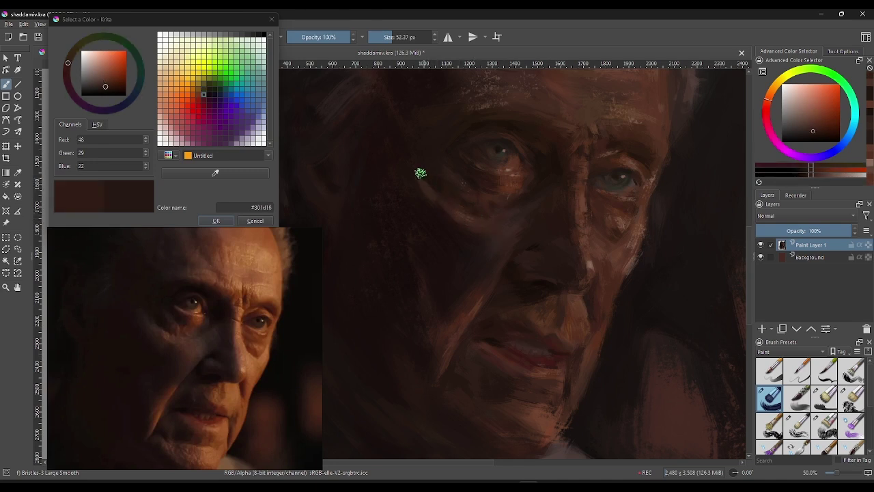
left_click(426, 202, "ctrl")
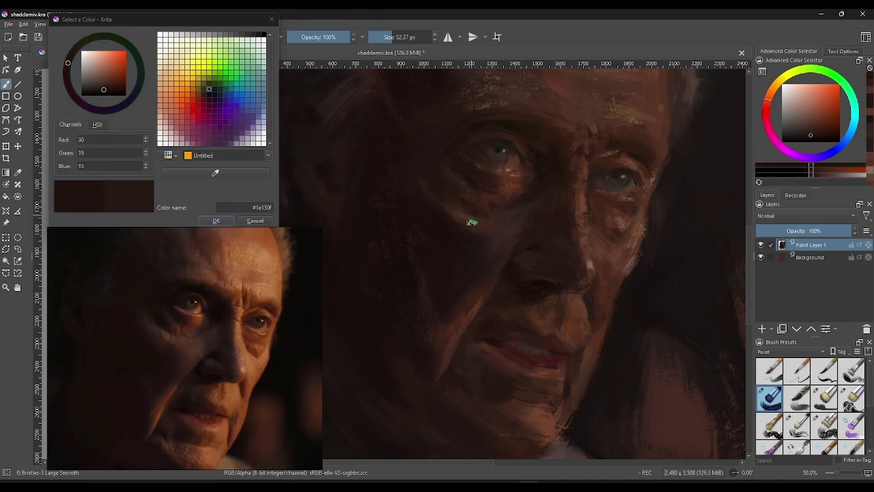
left_click(474, 205, "ctrl")
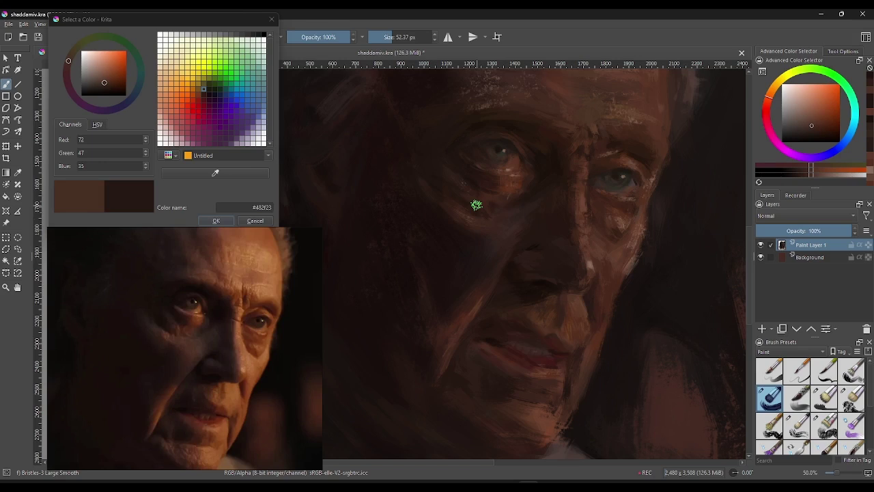
left_click(832, 428)
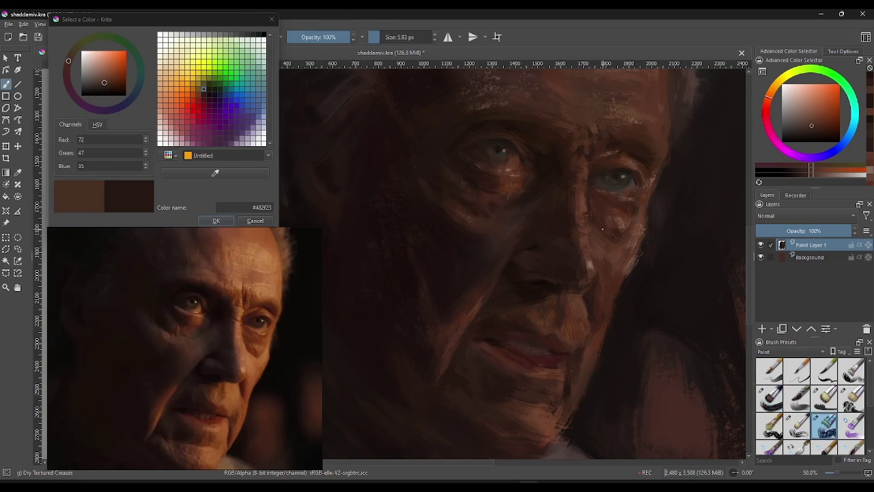
Step: Paint cheek creases with Dry Textured Creases at about 27-44 px in deep shadow brown
left_click(415, 37)
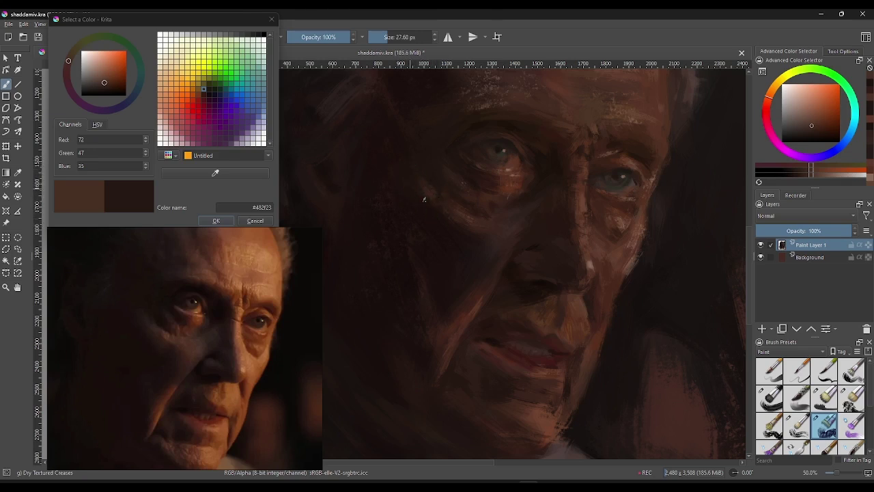
left_click(437, 211)
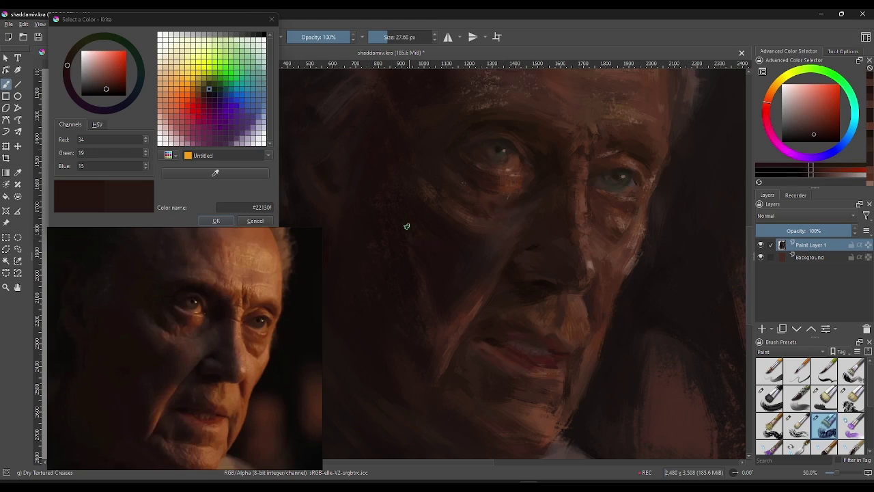
left_click(390, 37)
Step: Load Bristles-3 Large Smooth at 133 px with near-black brown #160c0b and zoom out
key("slash")
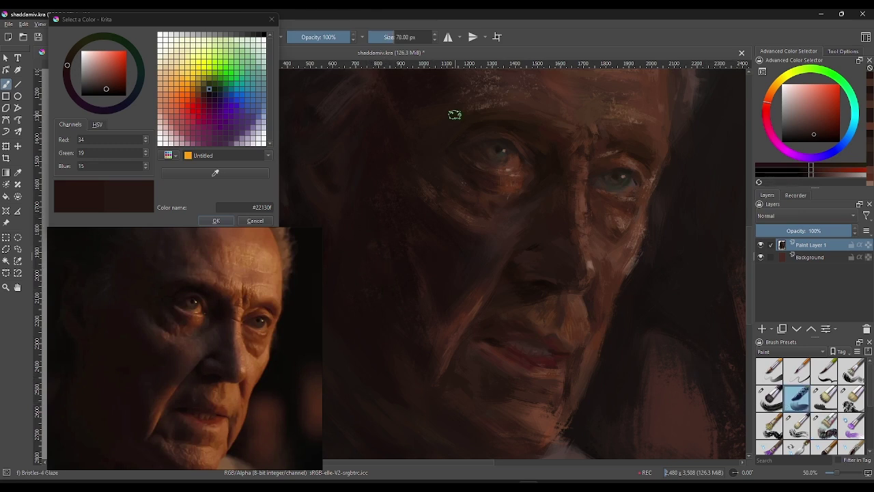
left_click(769, 398)
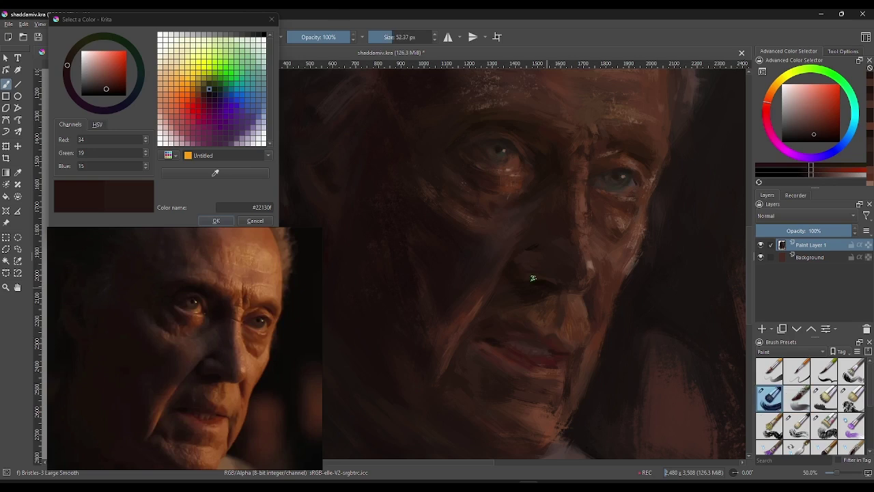
key("bracketright")
key("bracketright")
key("bracketright")
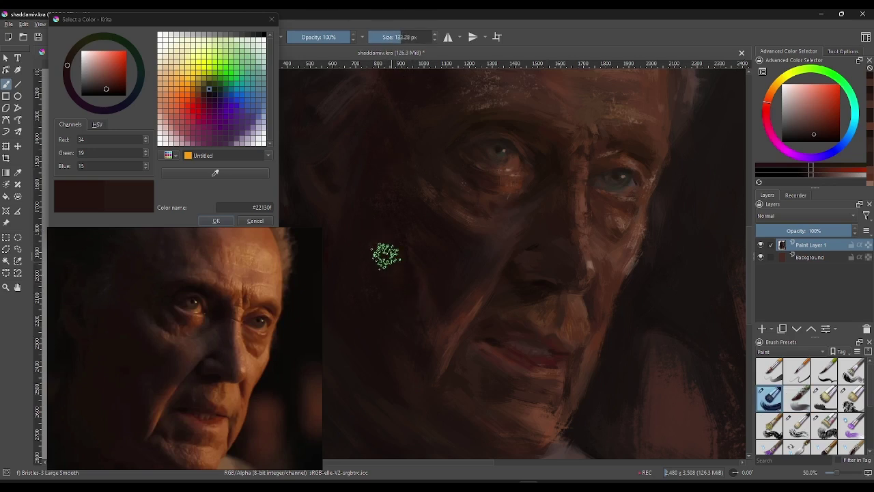
left_click(421, 308, "ctrl")
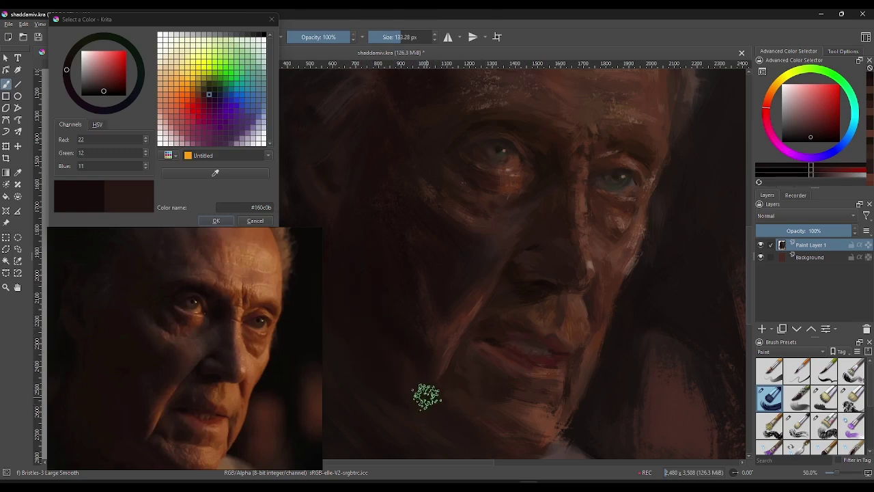
key("minus")
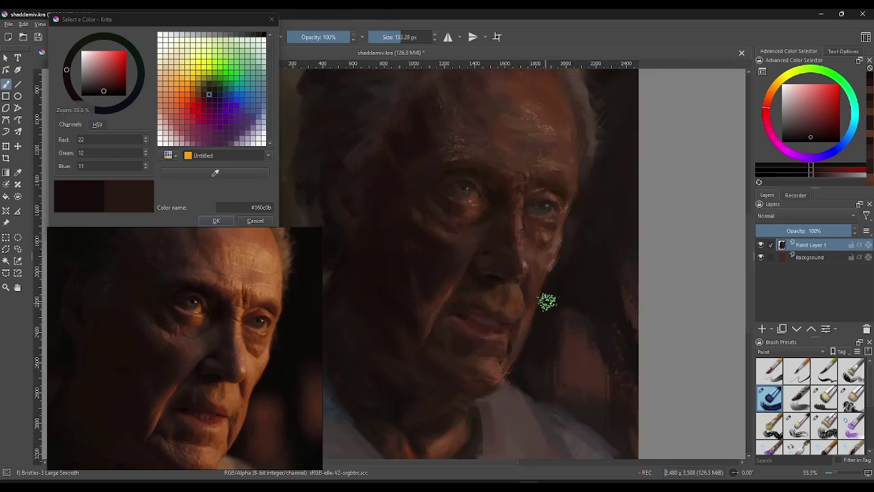
Step: Centre the portrait, shrink the brush to 41 px, and sample browns around brow and eye, ending #382117
left_click_drag(548, 307, 607, 305)
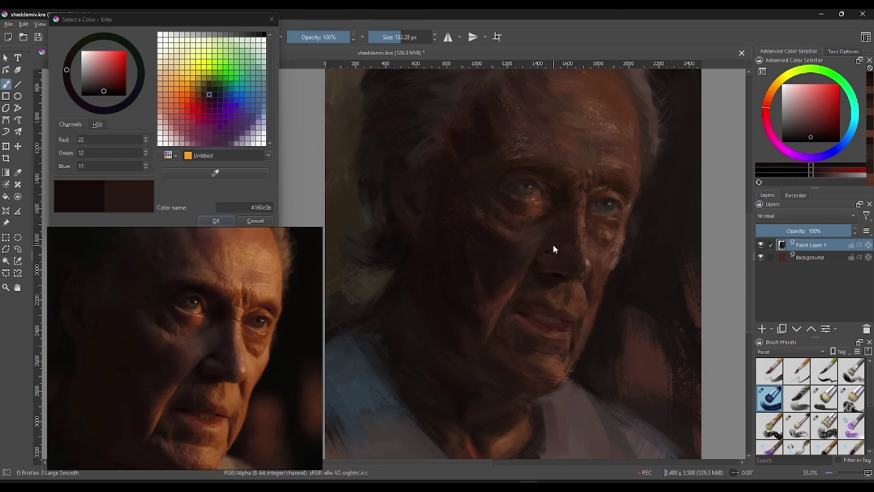
left_click(575, 195, "ctrl")
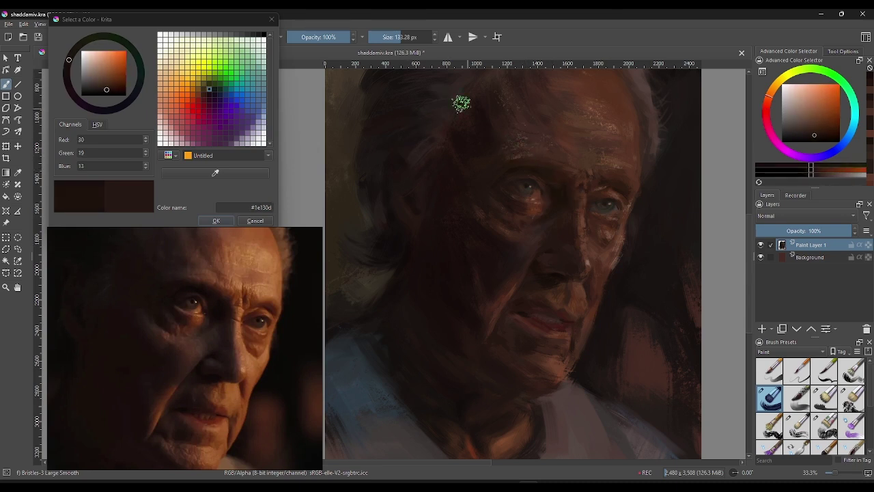
left_click(391, 35)
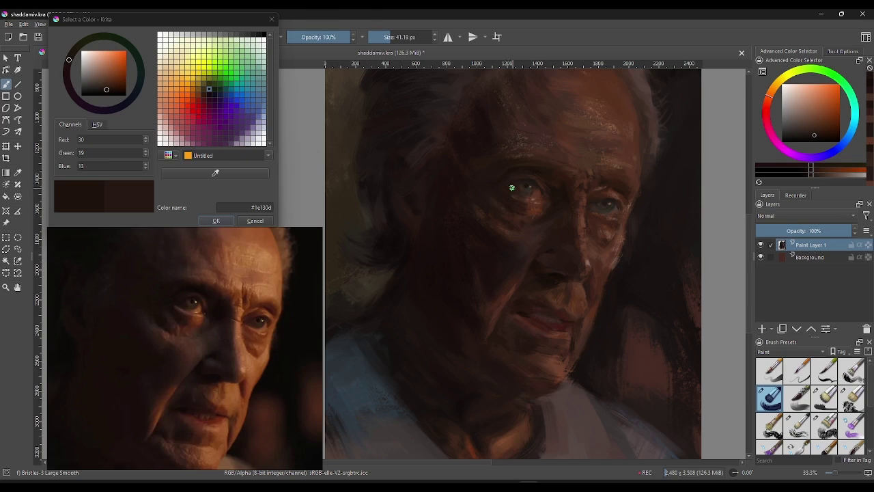
left_click(526, 172)
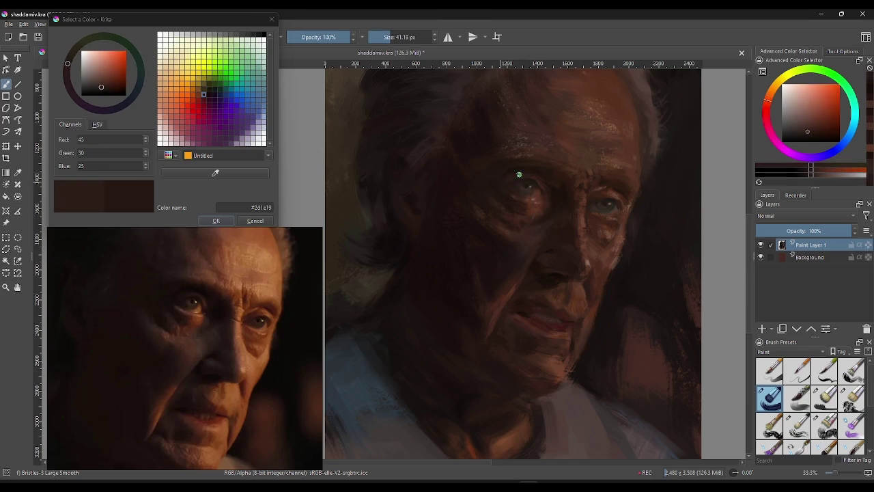
left_click(569, 183)
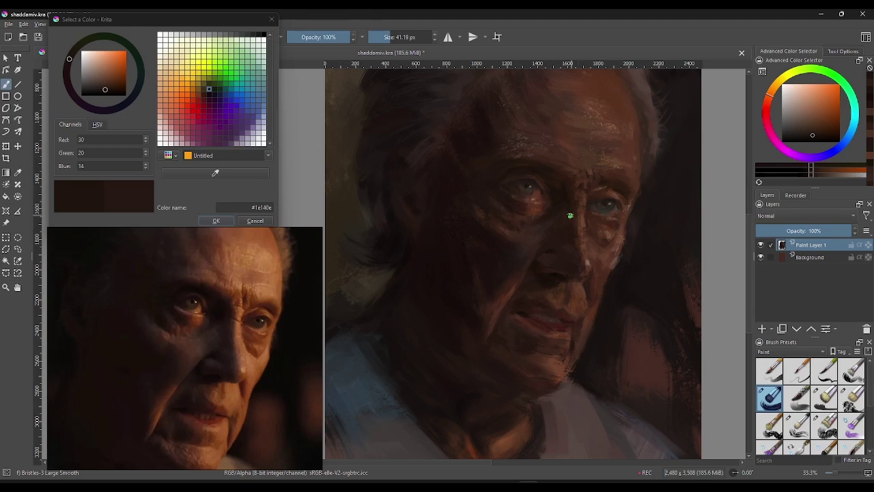
left_click(586, 182)
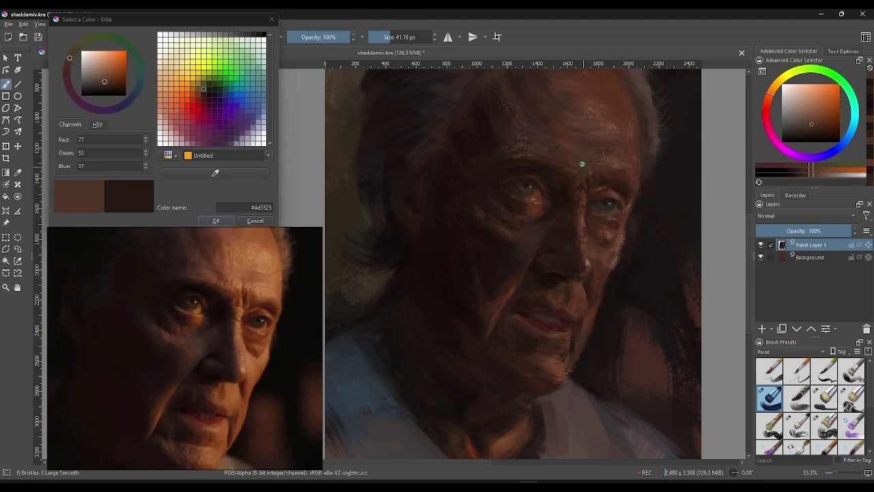
left_click(590, 178)
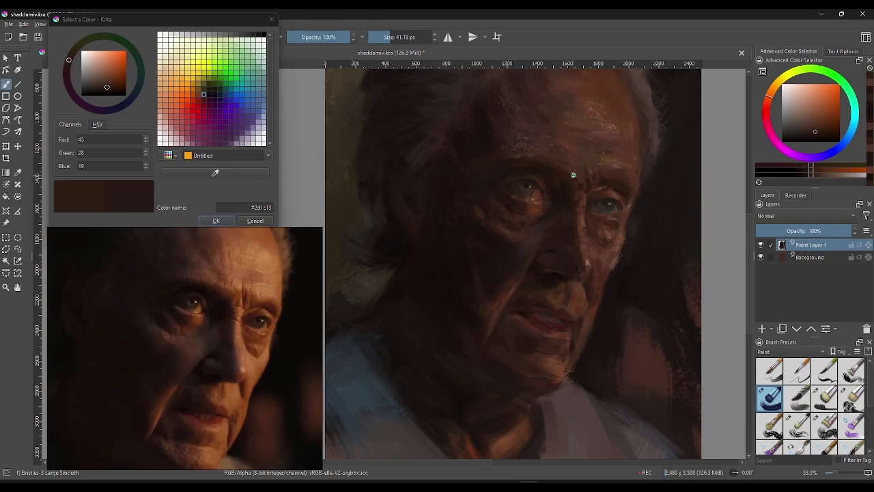
left_click(582, 169)
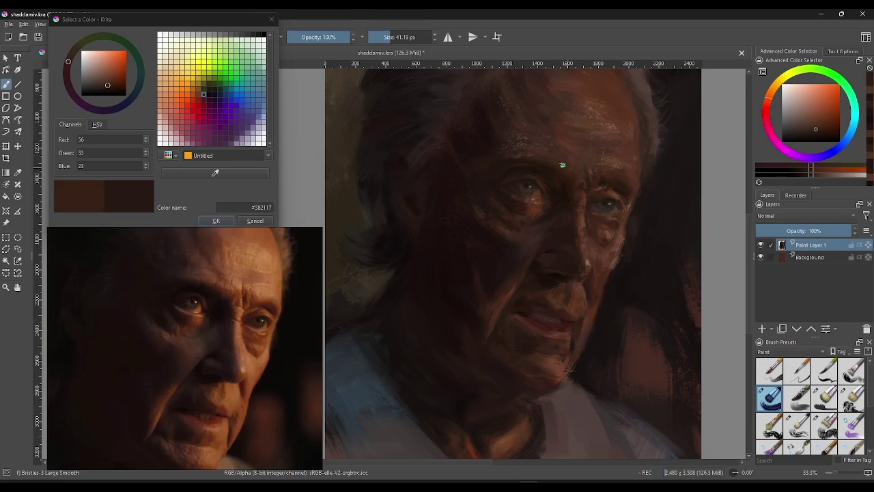